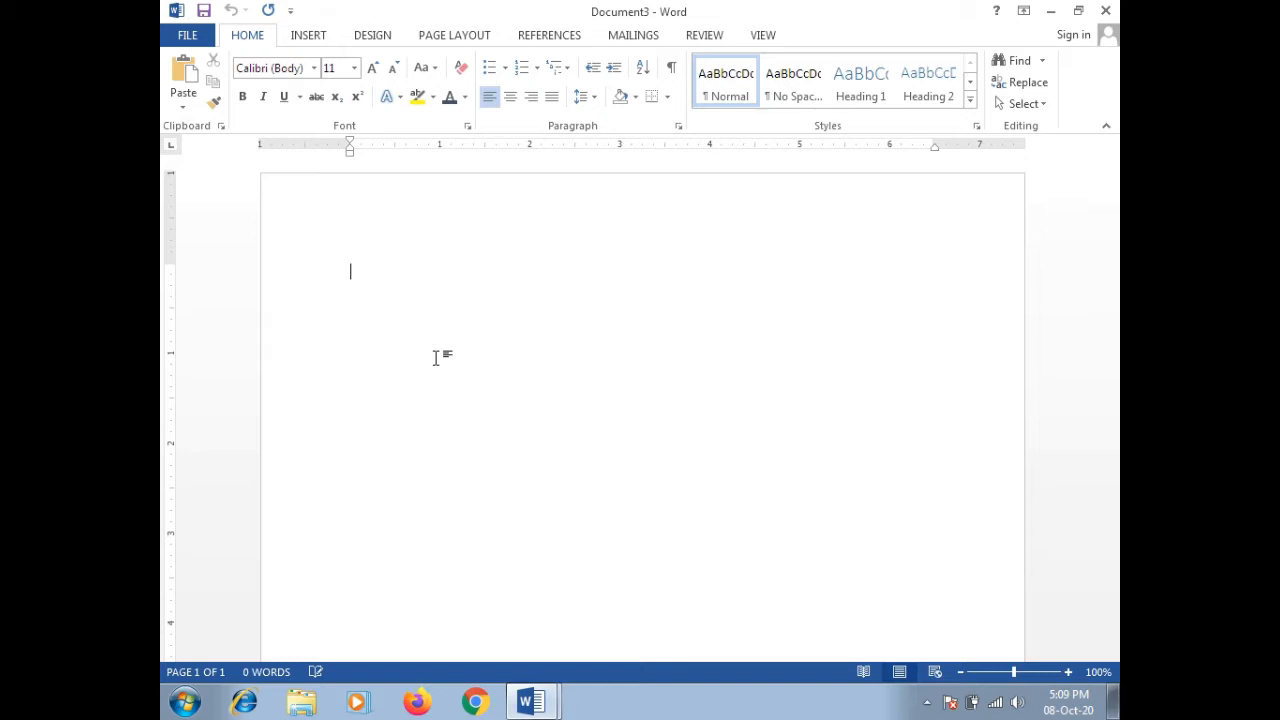
# Step: Start a freeform shape, then cancel and undo the stray line drawn near the left edge
pyautogui.click(310, 36)
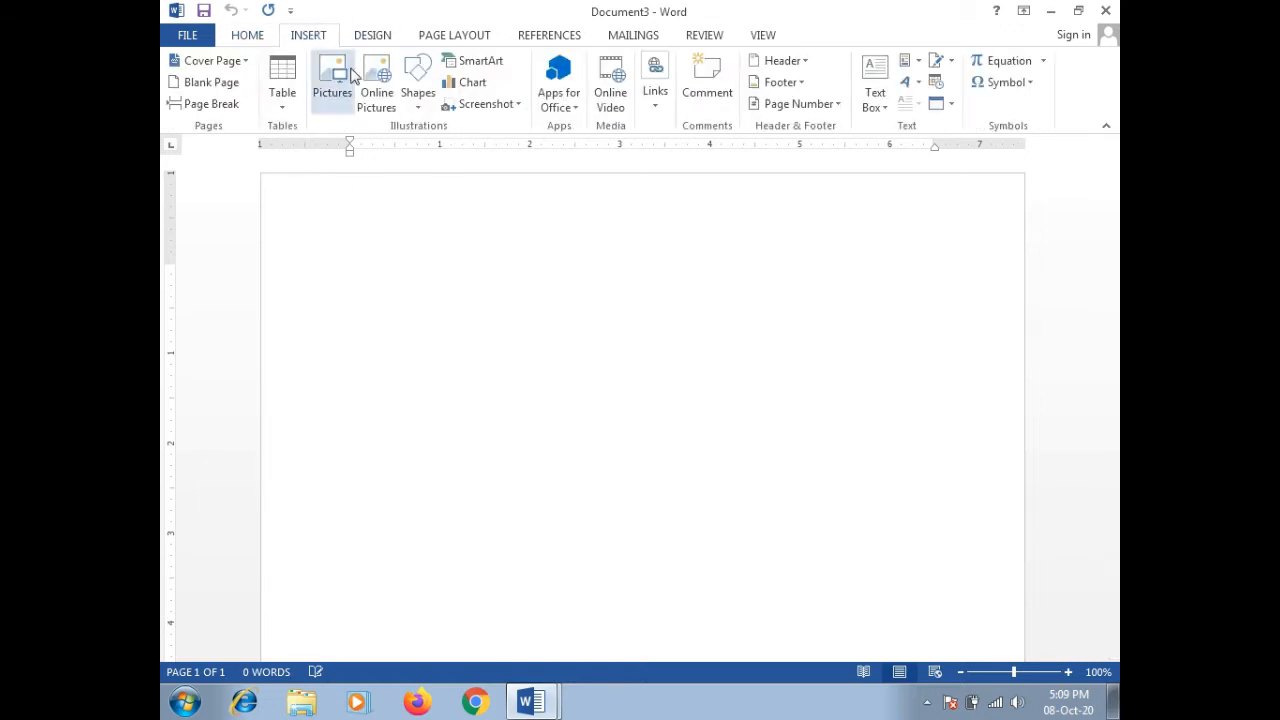
pyautogui.click(418, 100)
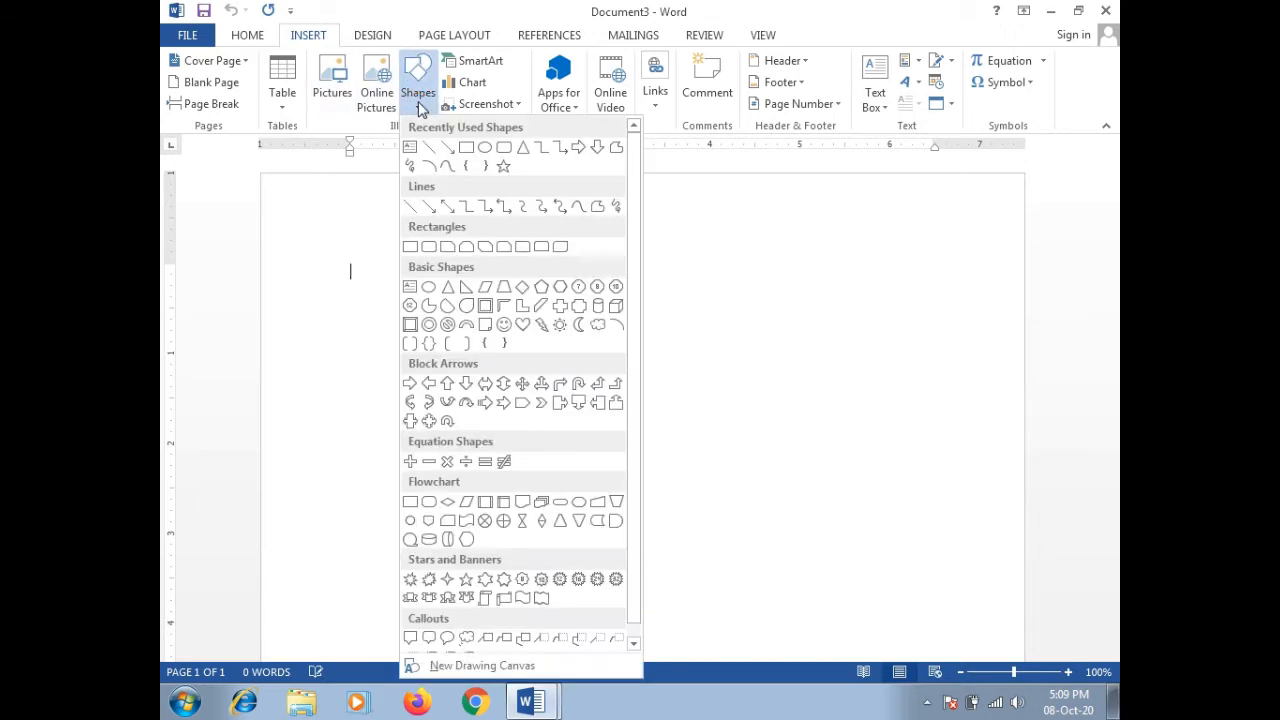
pyautogui.click(597, 206)
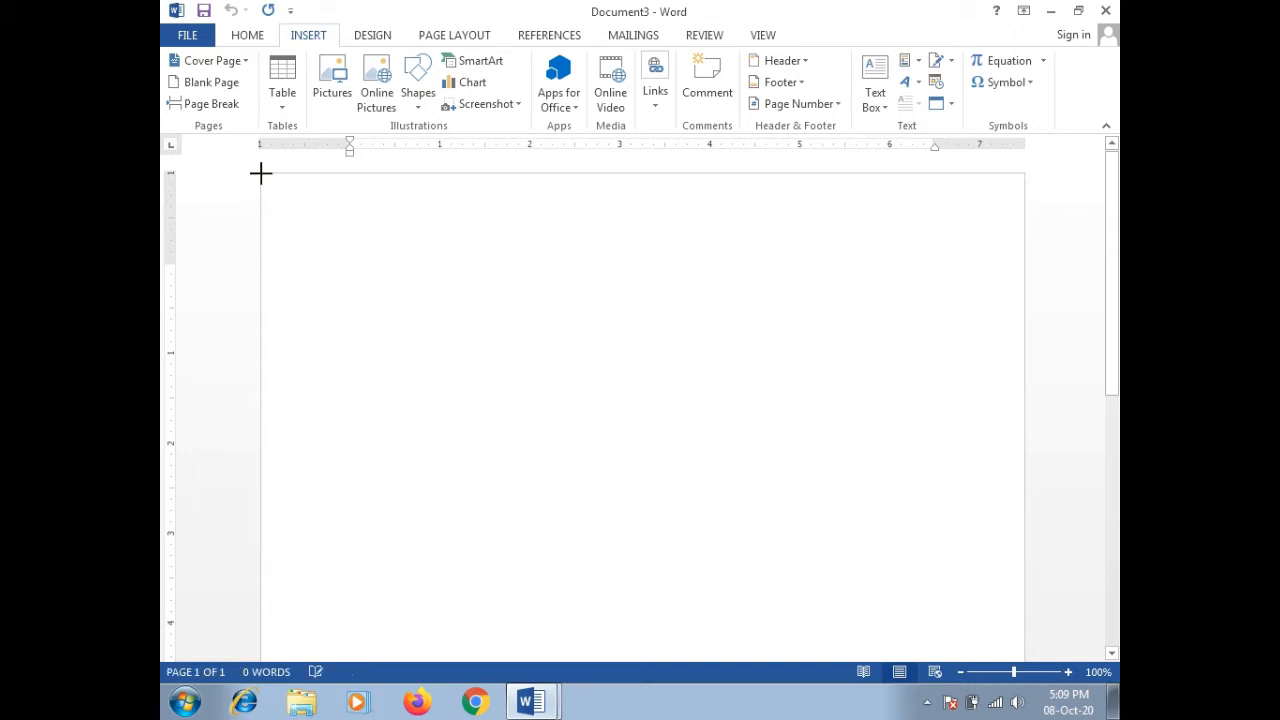
pyautogui.moveTo(260, 174); pyautogui.dragTo(258, 264)
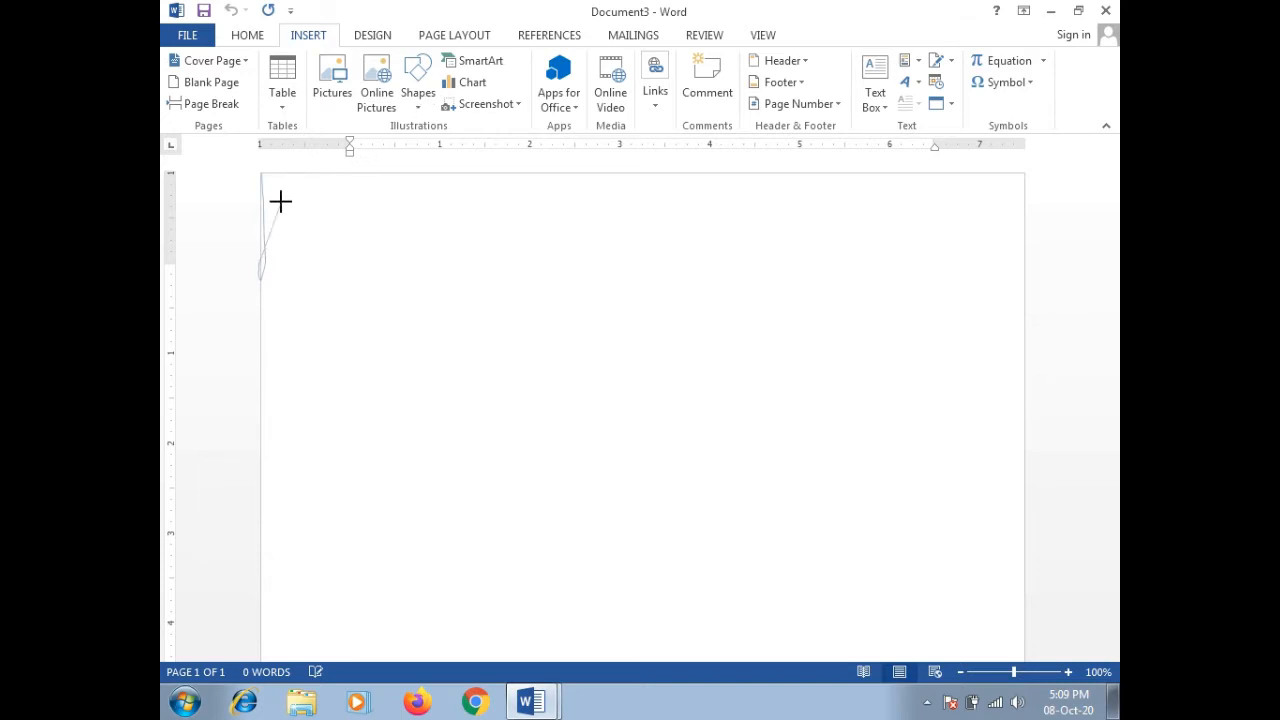
pyautogui.press('Escape')
pyautogui.press('Escape')
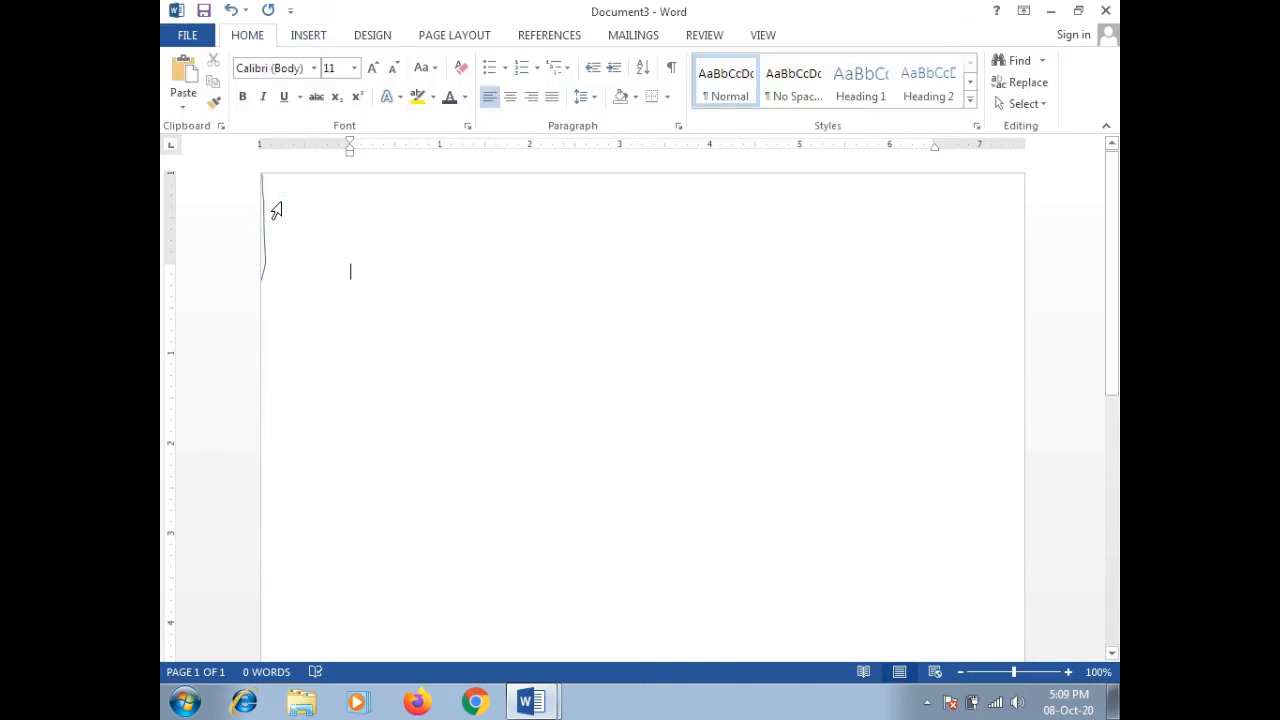
pyautogui.hotkey('ctrl', 'z')
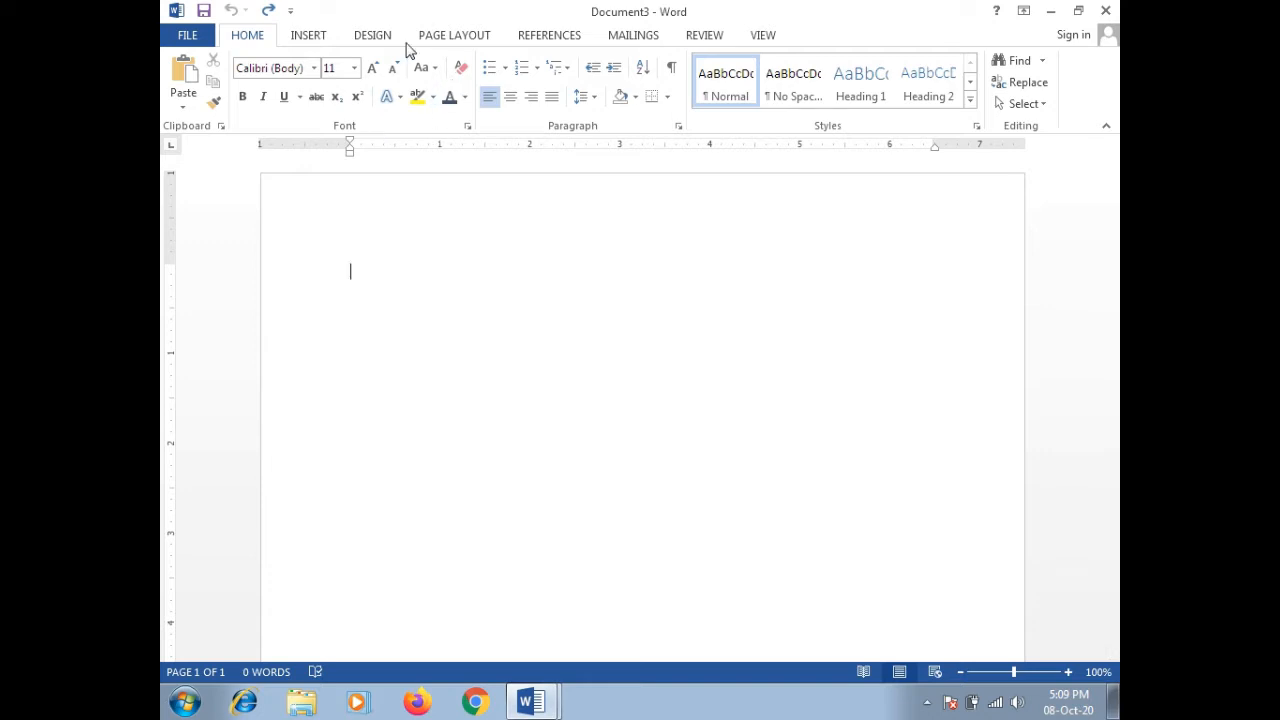
# Step: Draw a freeform triangle from the top-left corner, down the left edge, to the top-right corner
pyautogui.click(322, 40)
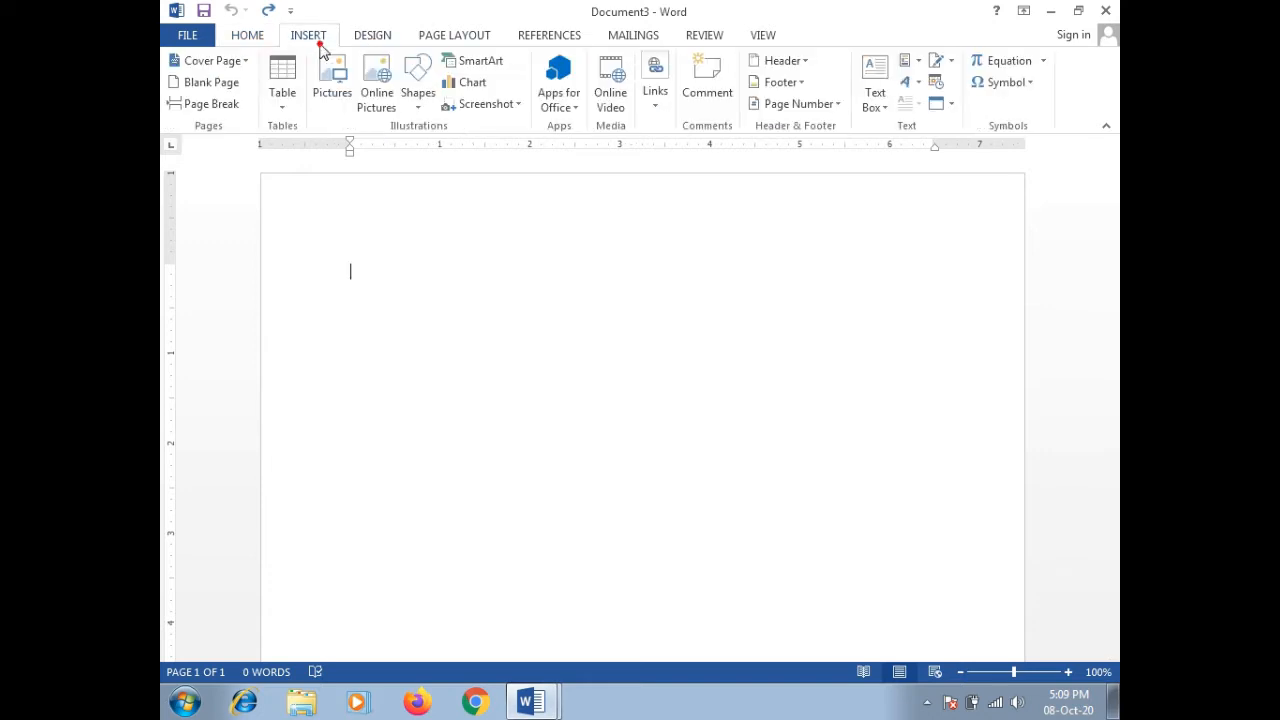
pyautogui.click(419, 112)
pyautogui.click(598, 208)
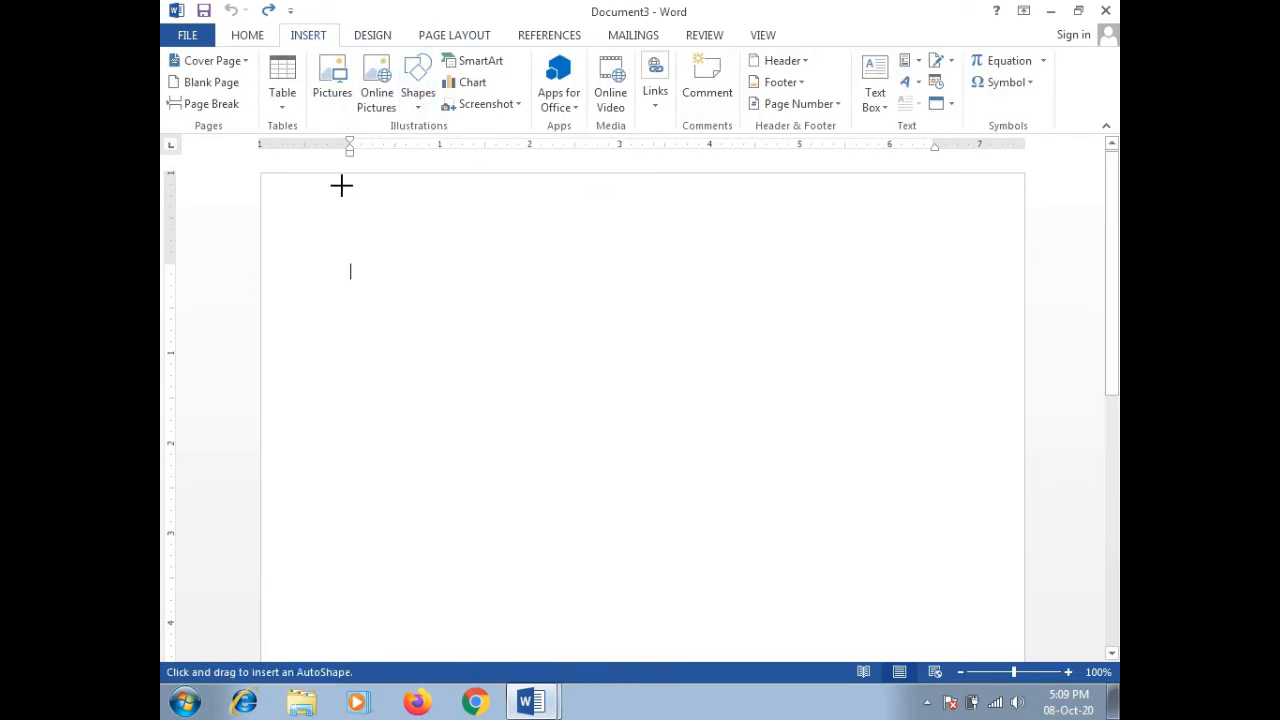
pyautogui.moveTo(260, 173)
pyautogui.mouseDown()
pyautogui.moveTo(260, 294)
pyautogui.moveTo(951, 240)
pyautogui.moveTo(1037, 171)
pyautogui.moveTo(1023, 189)
pyautogui.moveTo(1024, 176)
pyautogui.mouseUp()
pyautogui.click(1025, 175)
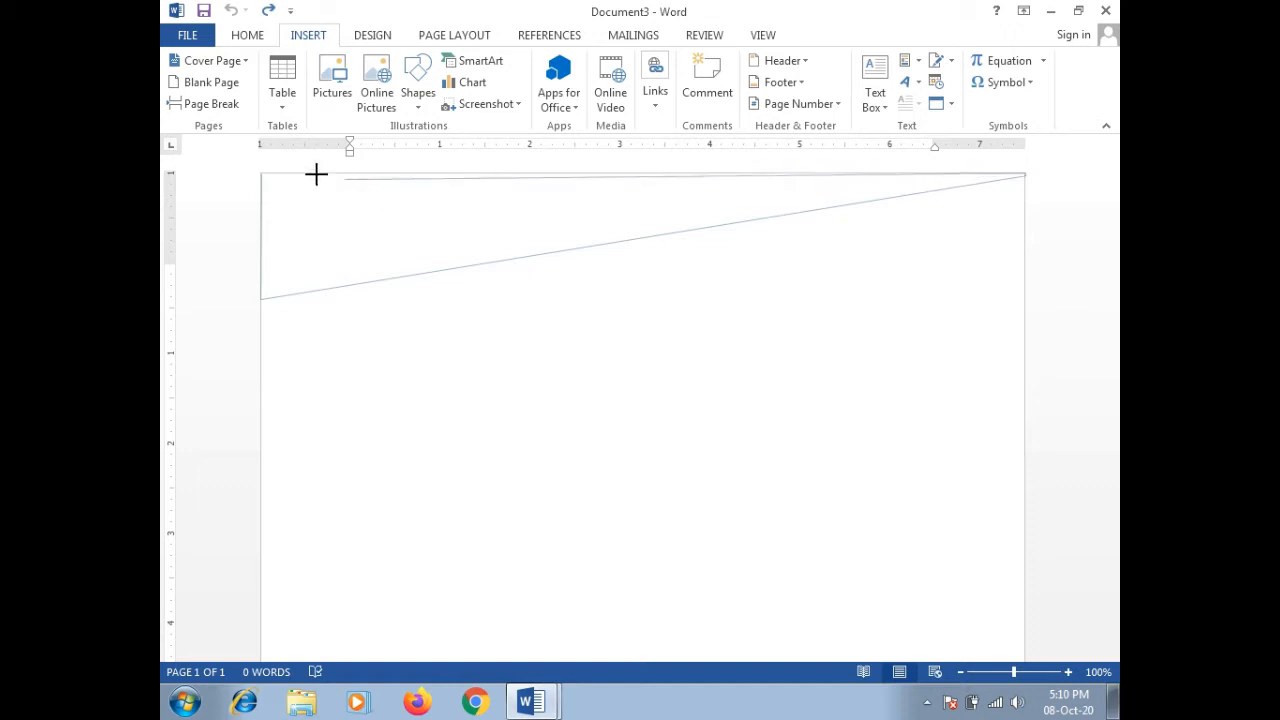
pyautogui.click(260, 174)
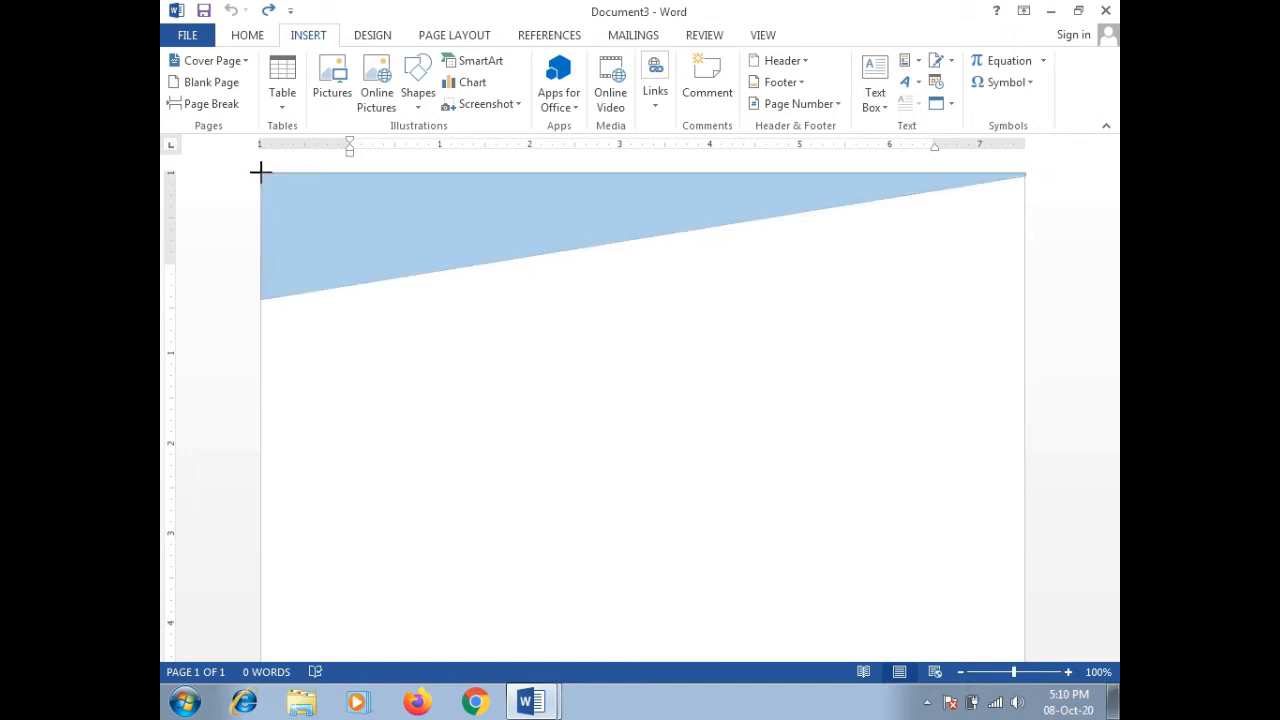
pyautogui.click(261, 172)
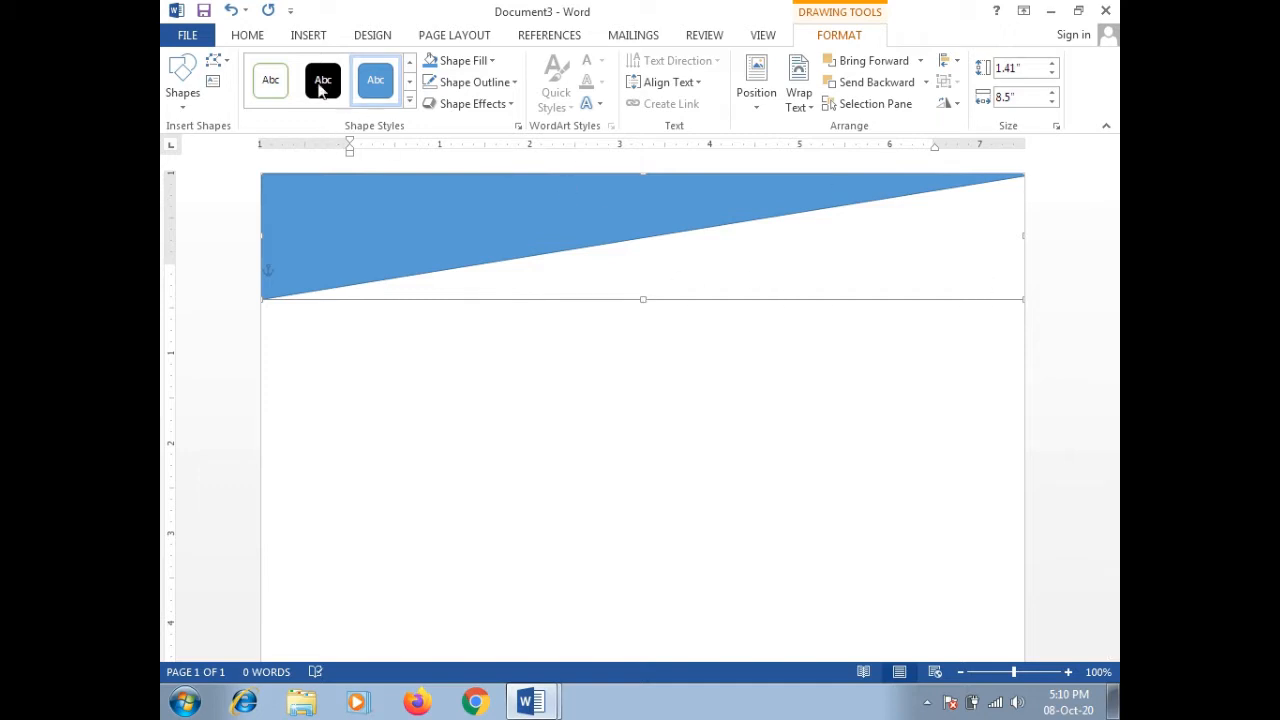
# Step: Enter Edit Points on the triangle and try adjusting its top-right corner point
pyautogui.click(227, 62)
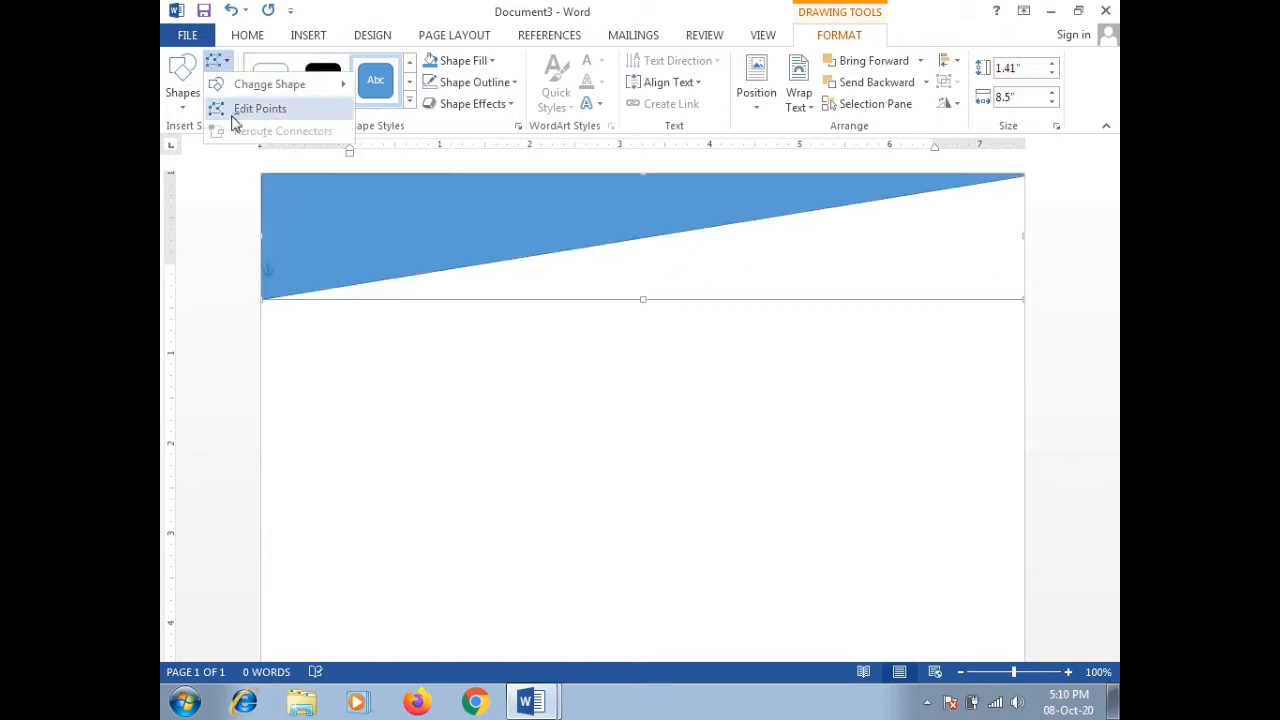
pyautogui.click(229, 108)
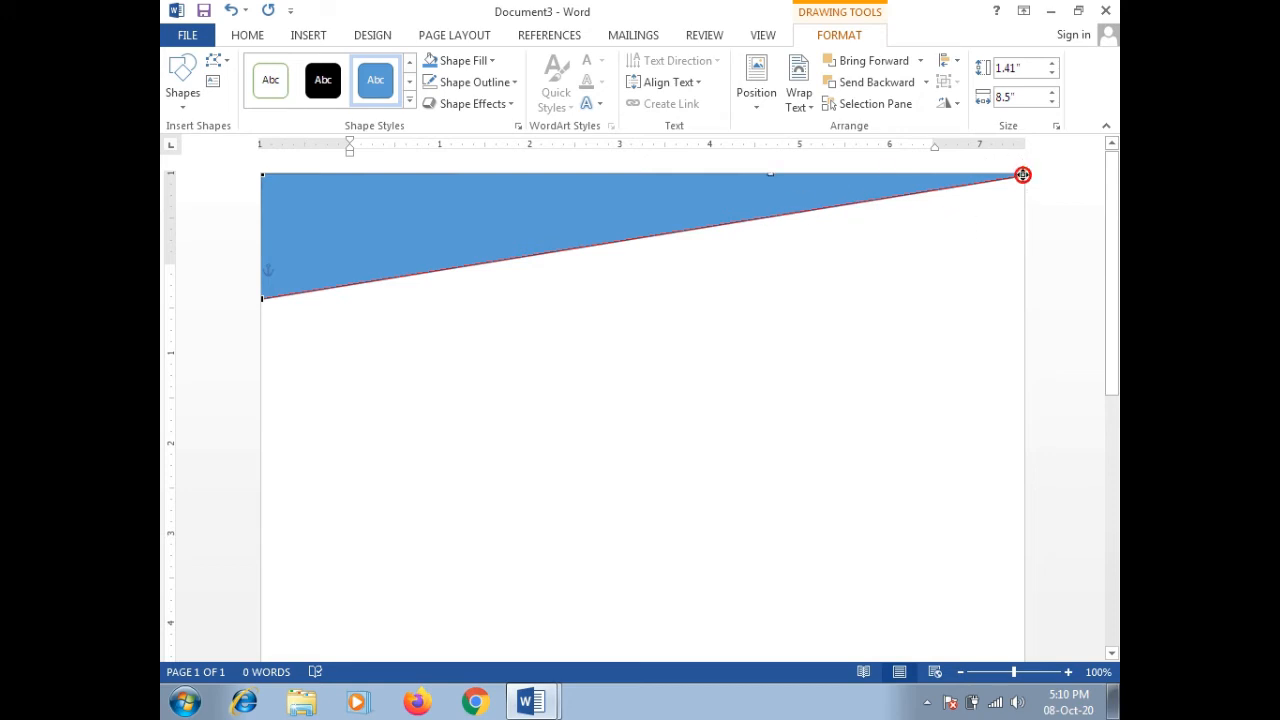
pyautogui.click(806, 217)
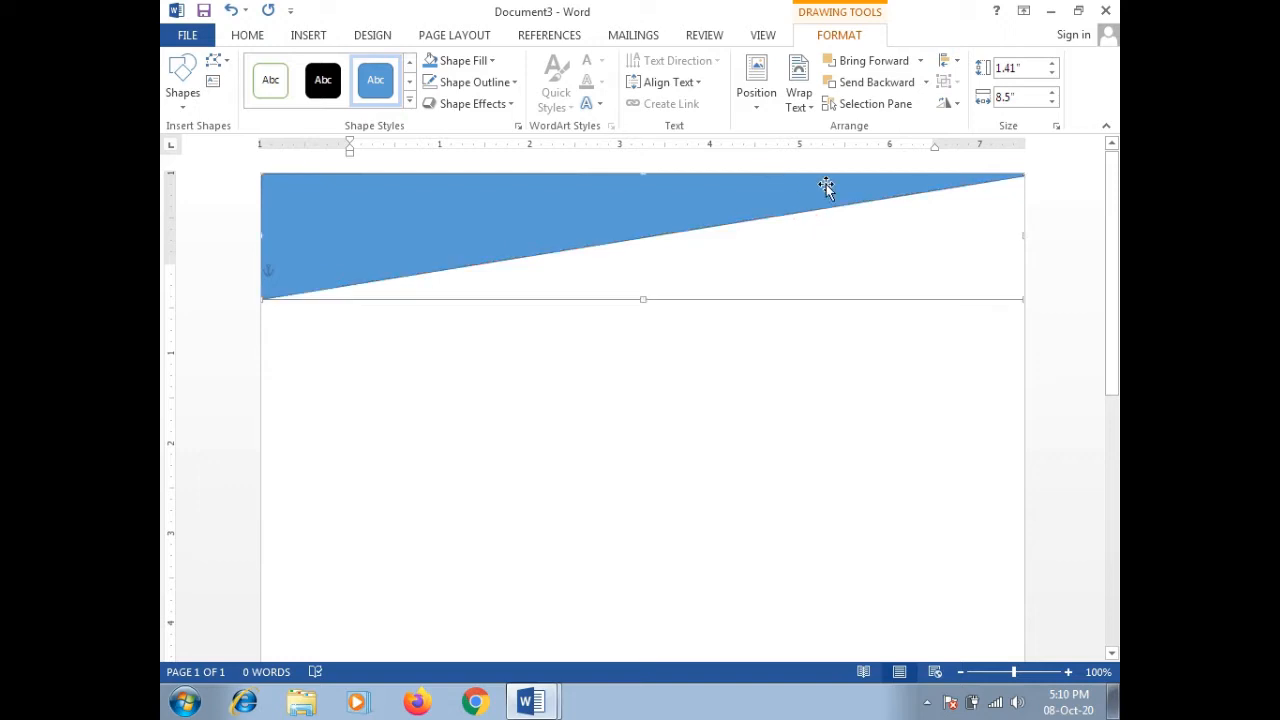
pyautogui.click(223, 60)
pyautogui.click(216, 106)
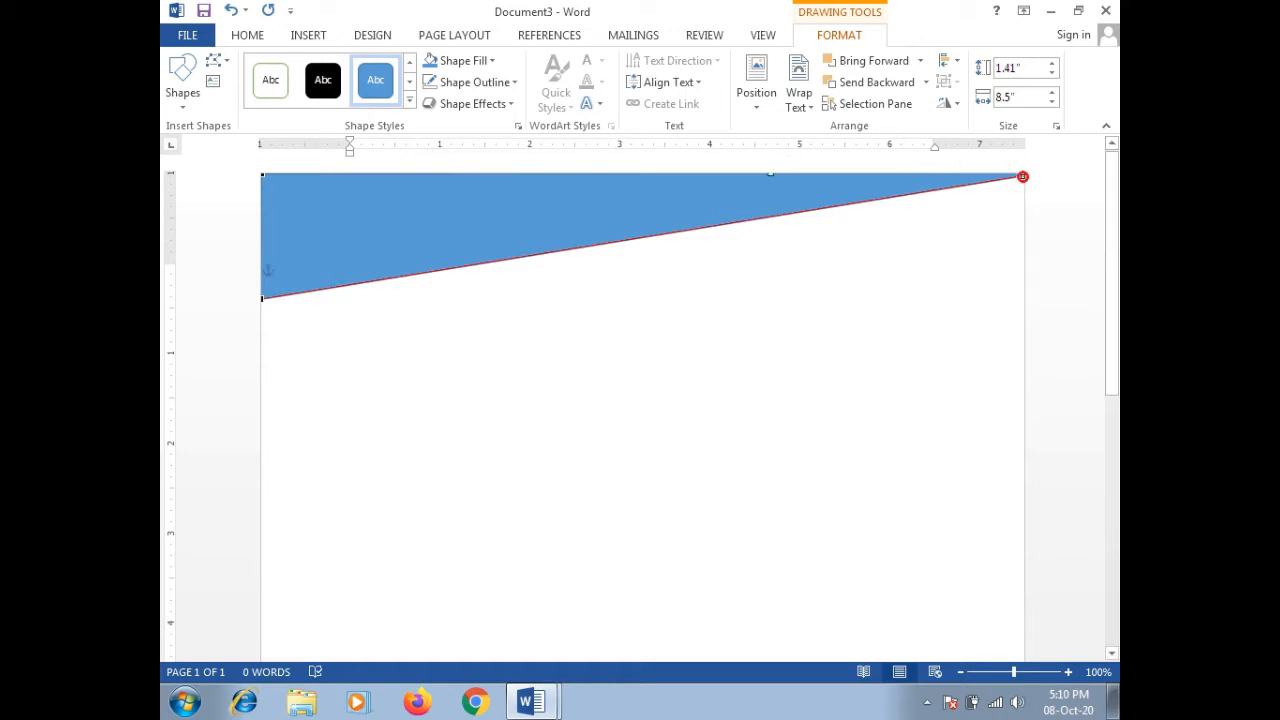
pyautogui.click(1022, 176)
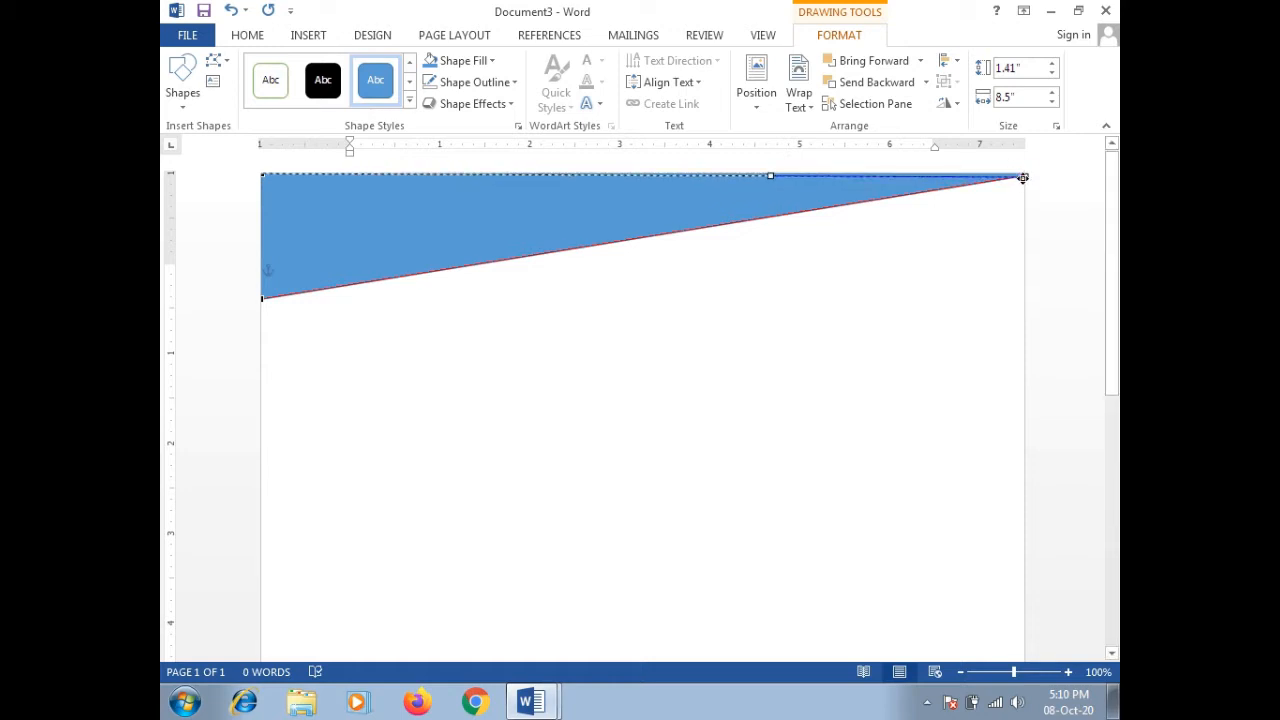
pyautogui.moveTo(1026, 174); pyautogui.dragTo(1026, 173)
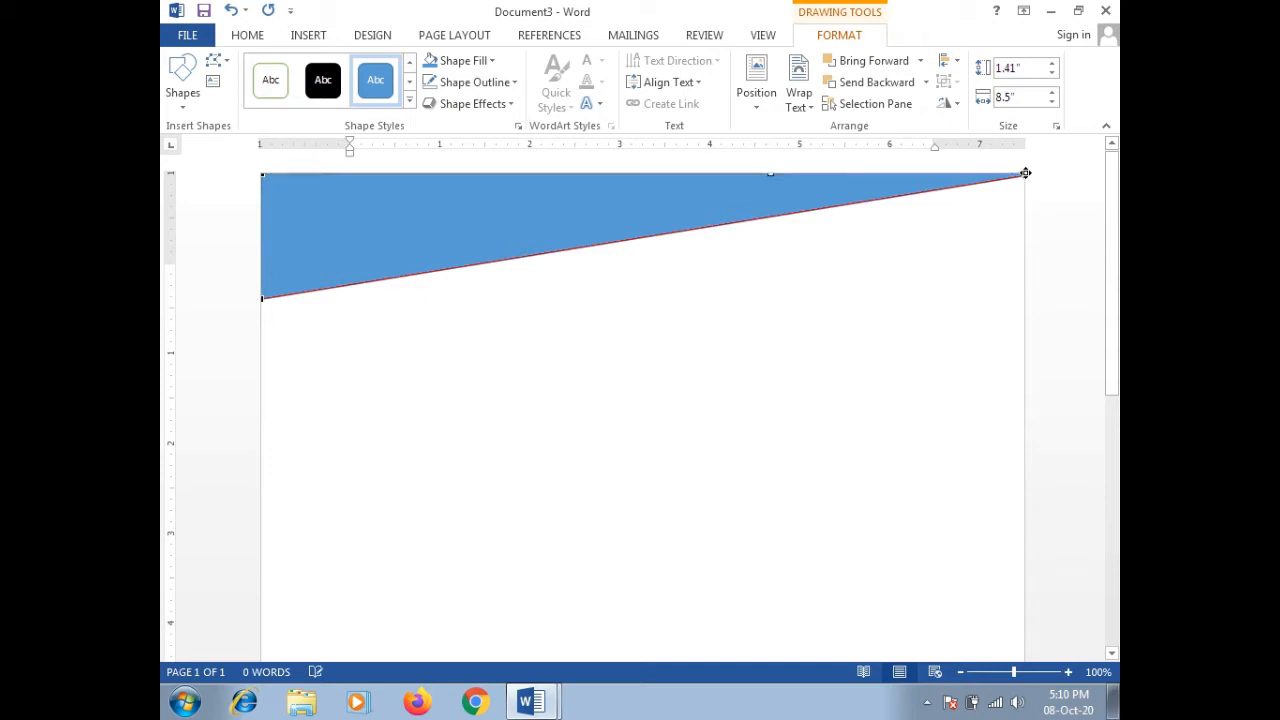
pyautogui.moveTo(770, 177)
pyautogui.mouseDown()
pyautogui.moveTo(780, 283)
pyautogui.moveTo(760, 174)
pyautogui.moveTo(769, 179)
pyautogui.mouseUp()
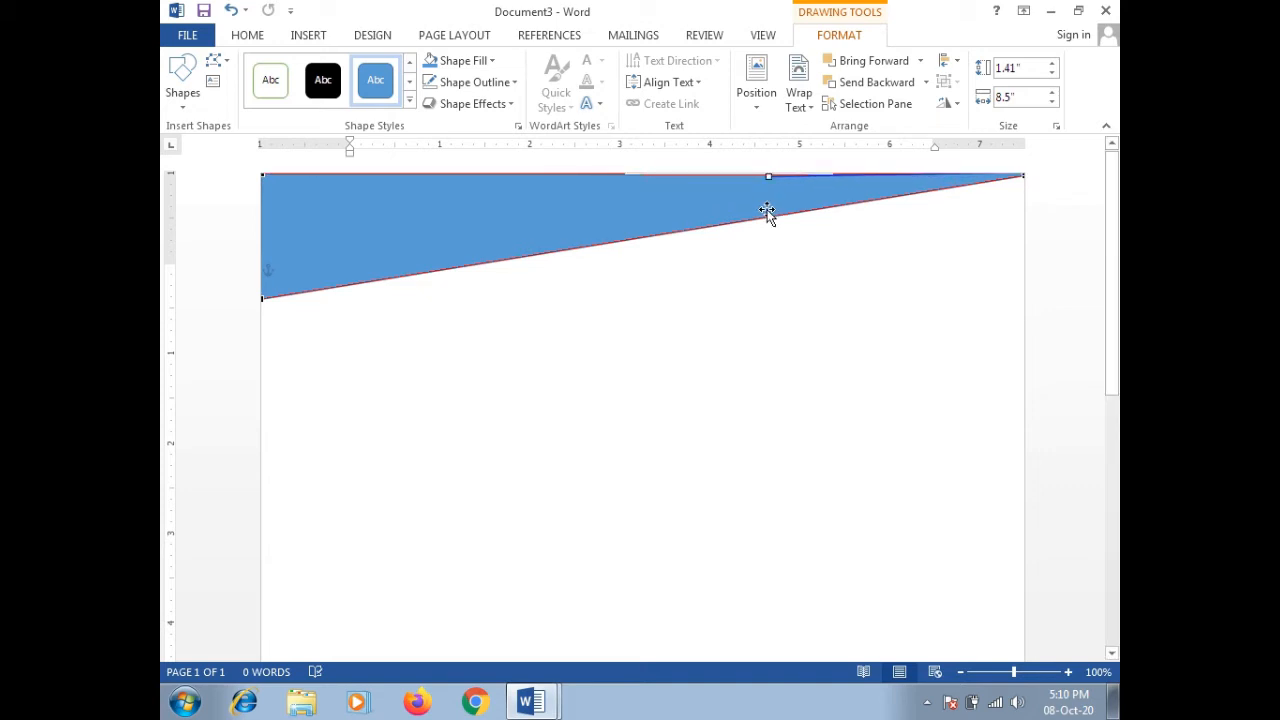
pyautogui.click(767, 210)
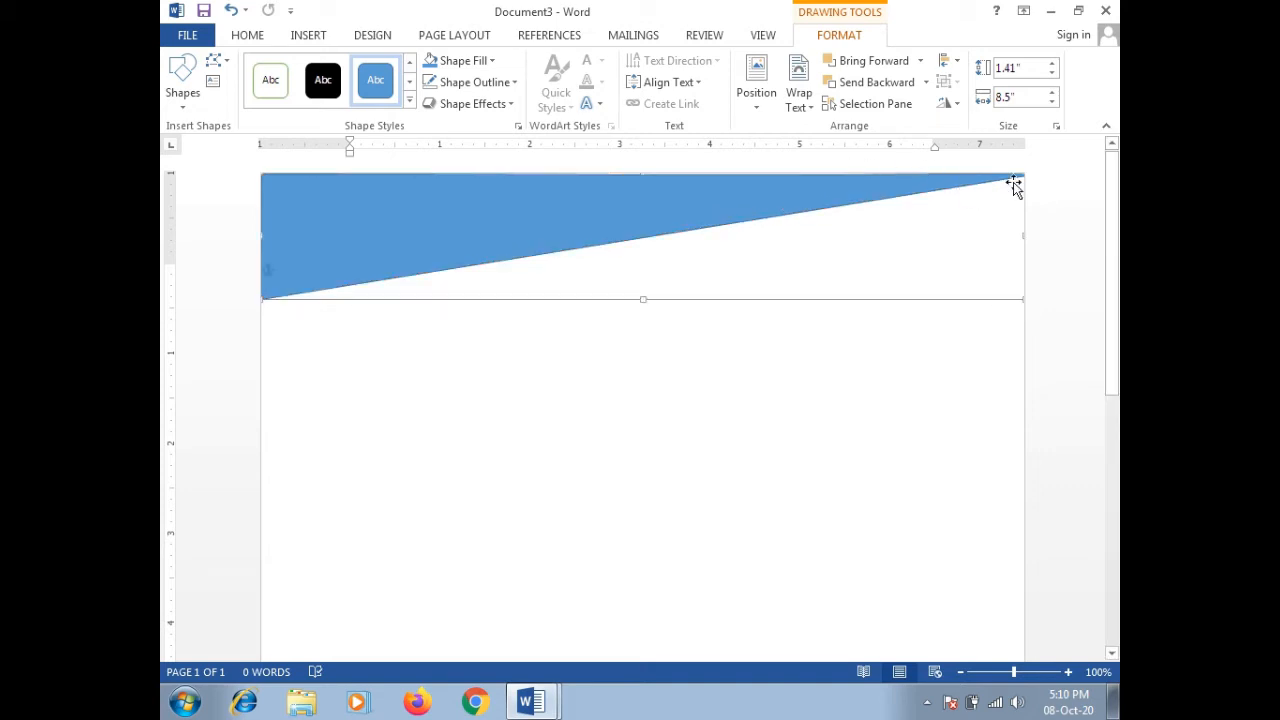
# Step: Drag the tangent handles at the top-right and bottom-left points to bend the sloping edge into a wave
pyautogui.click(228, 62)
pyautogui.click(229, 106)
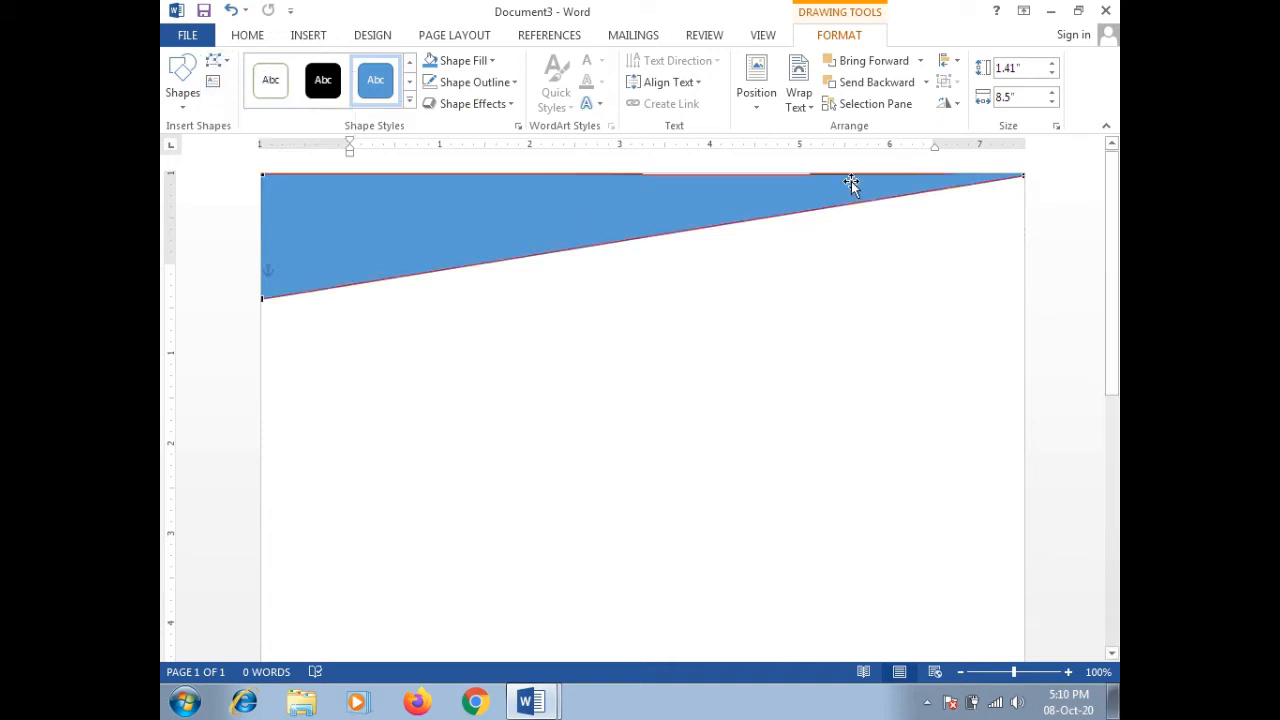
pyautogui.click(1022, 179)
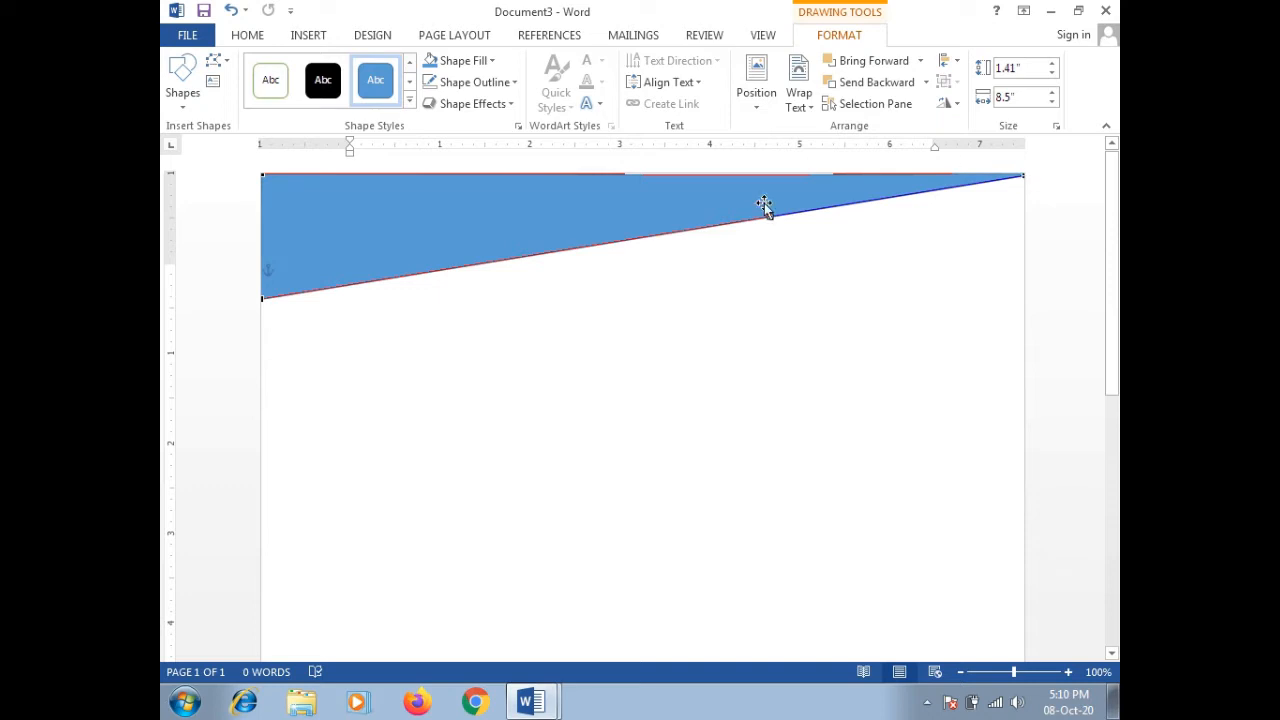
pyautogui.moveTo(770, 216); pyautogui.dragTo(785, 284)
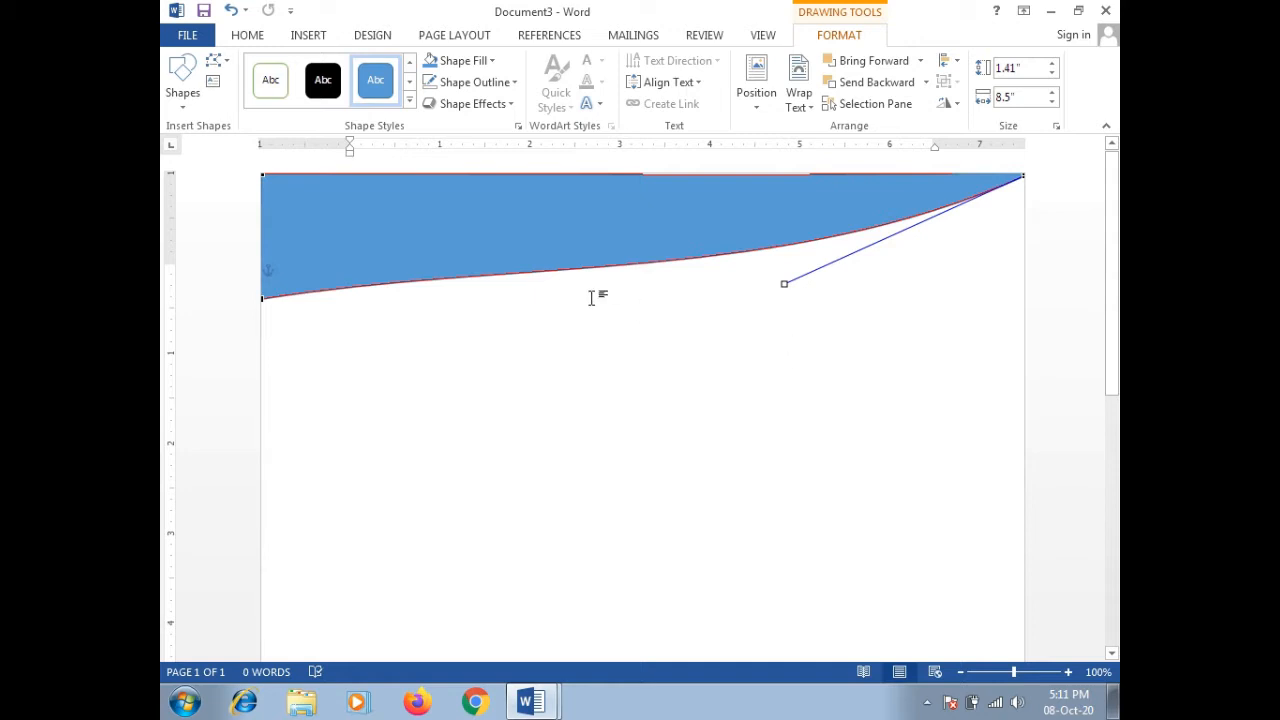
pyautogui.click(262, 297)
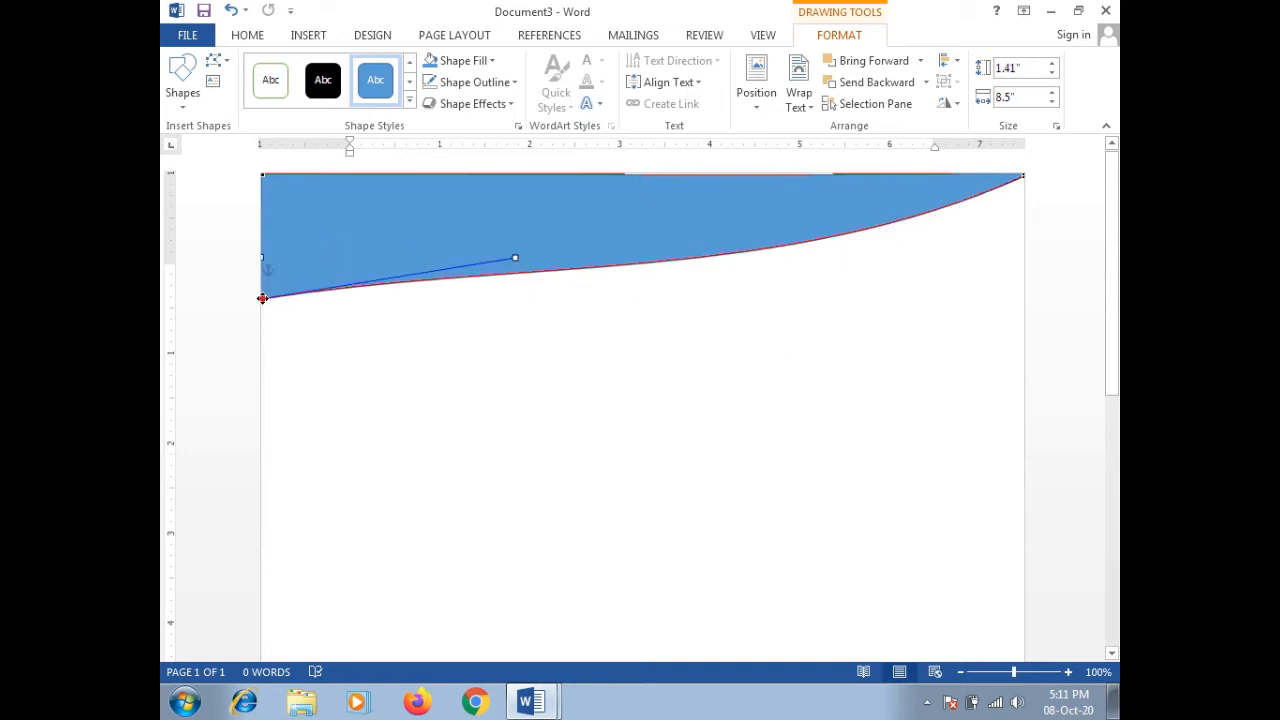
pyautogui.moveTo(515, 256); pyautogui.dragTo(439, 200)
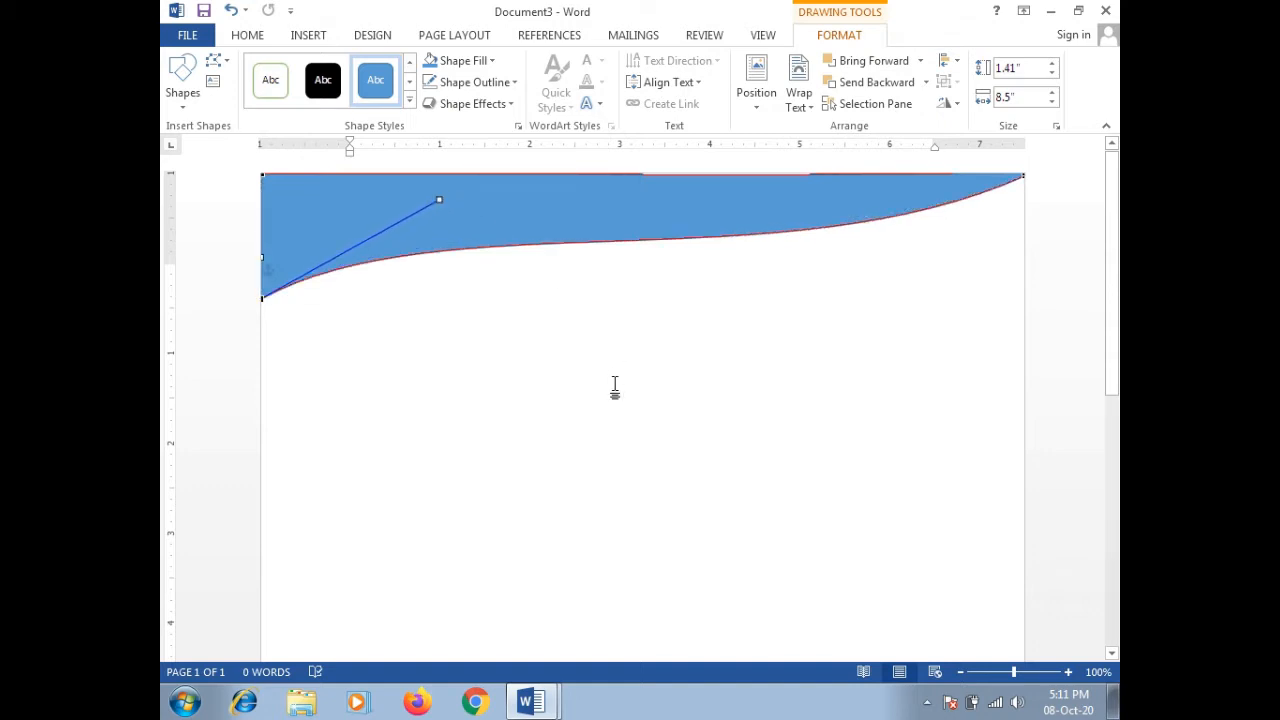
pyautogui.click(615, 388)
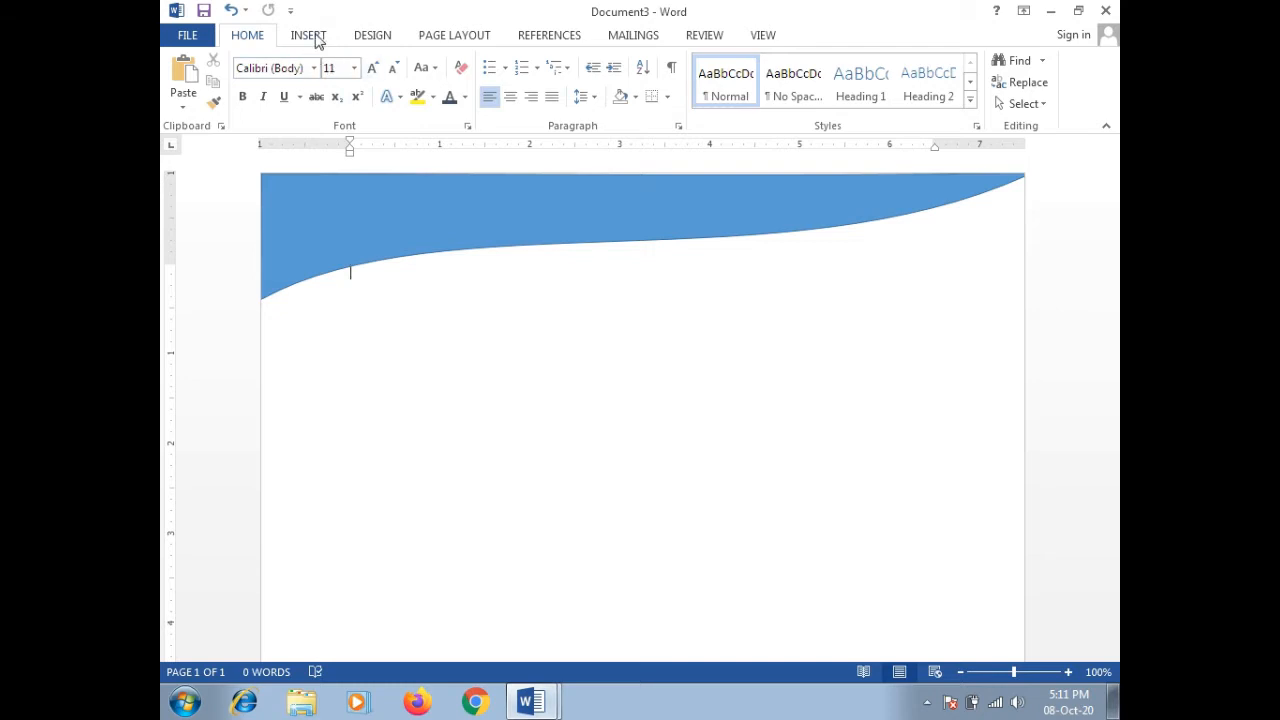
# Step: Draw a dark blue rectangle from the page's top-left corner
pyautogui.click(310, 36)
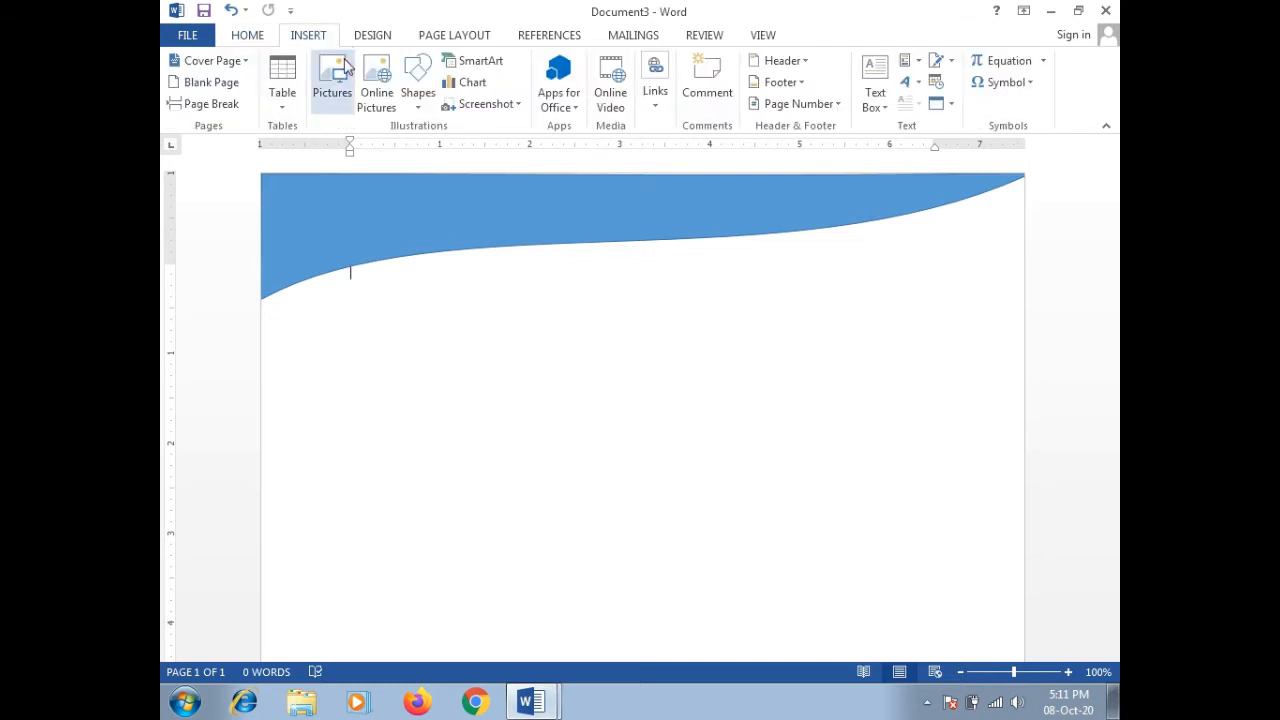
pyautogui.click(418, 102)
pyautogui.click(468, 150)
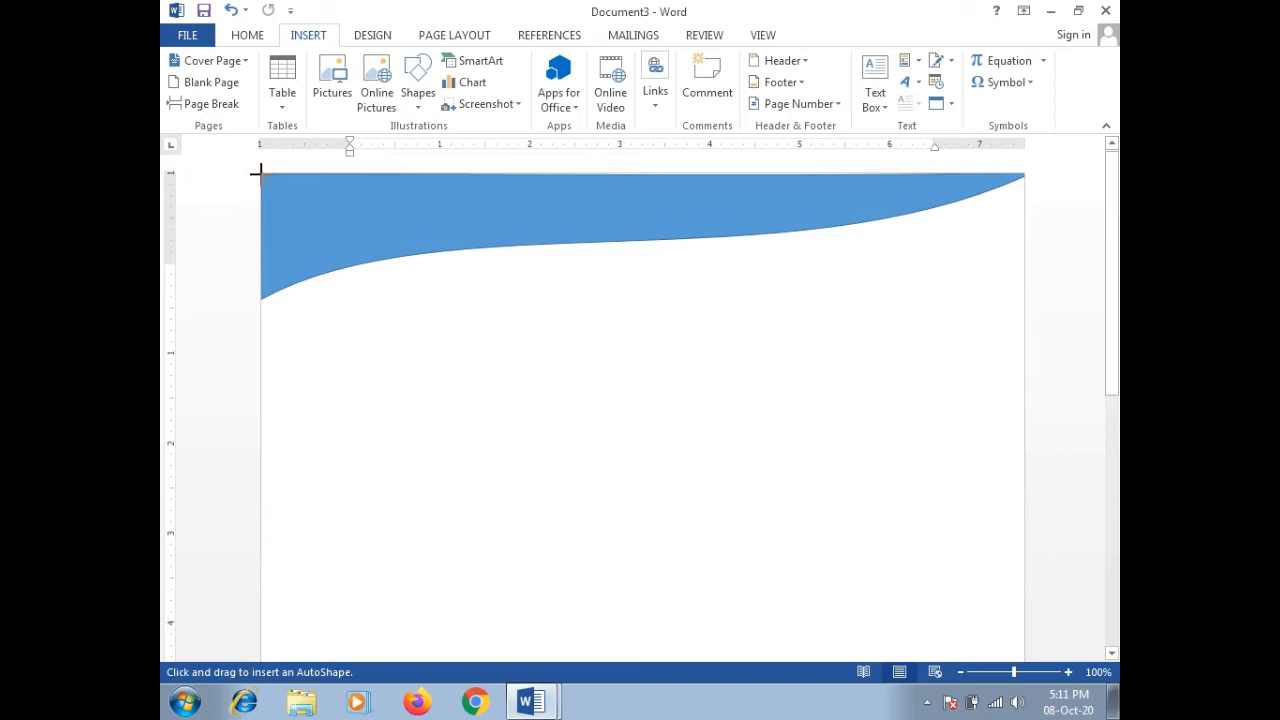
pyautogui.moveTo(261, 174)
pyautogui.mouseDown()
pyautogui.moveTo(278, 216)
pyautogui.moveTo(415, 243)
pyautogui.mouseUp()
pyautogui.click(493, 61)
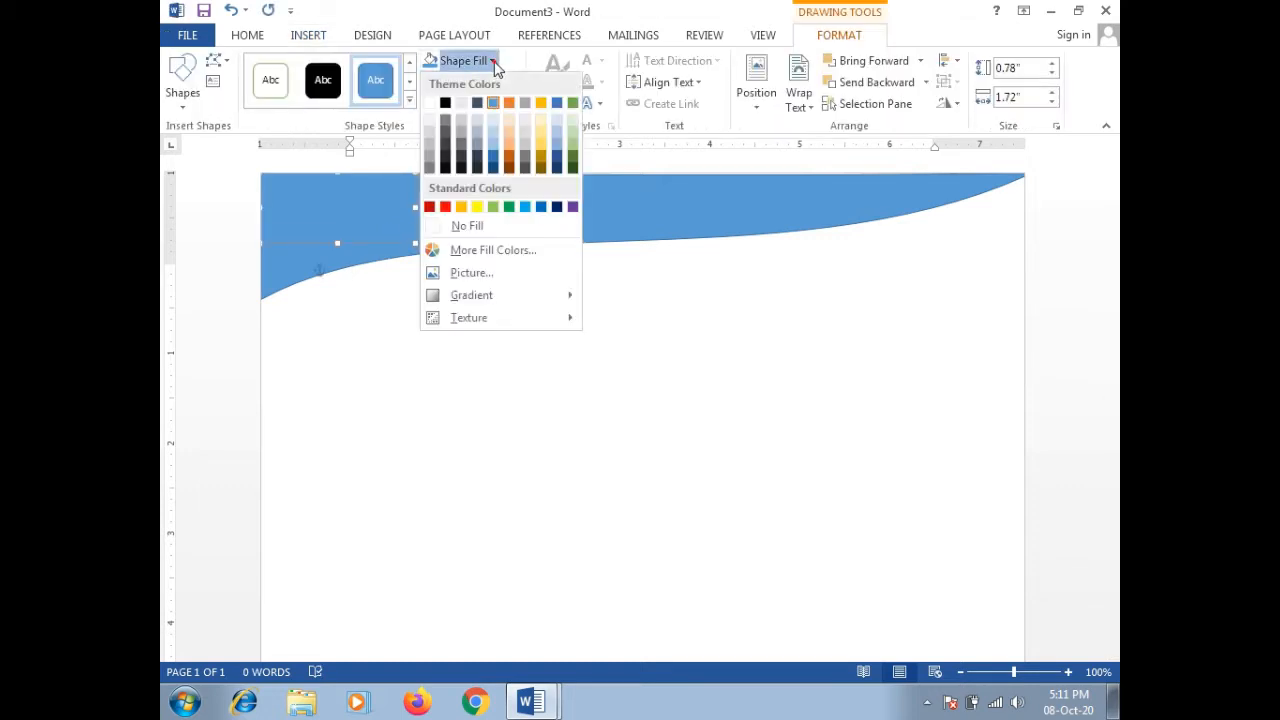
pyautogui.click(557, 206)
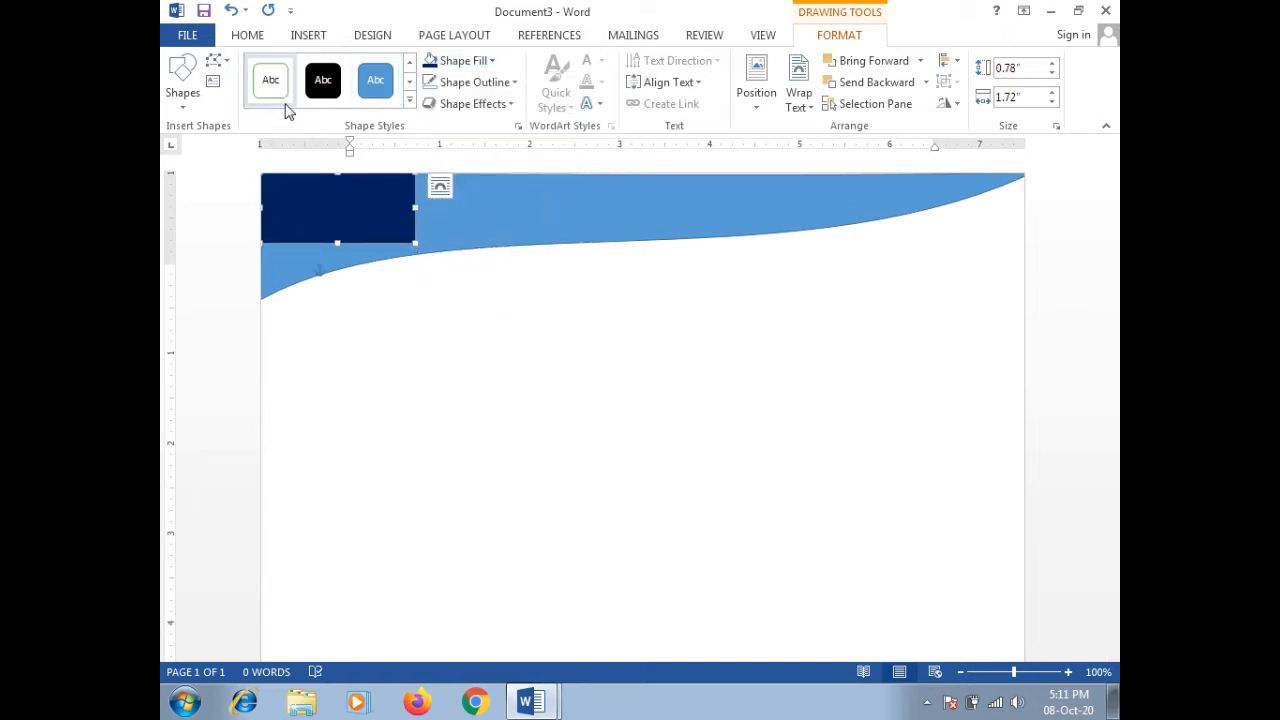
# Step: Drag the rectangle's bottom-right vertex to the bottom-left to turn it into a triangle
pyautogui.click(222, 62)
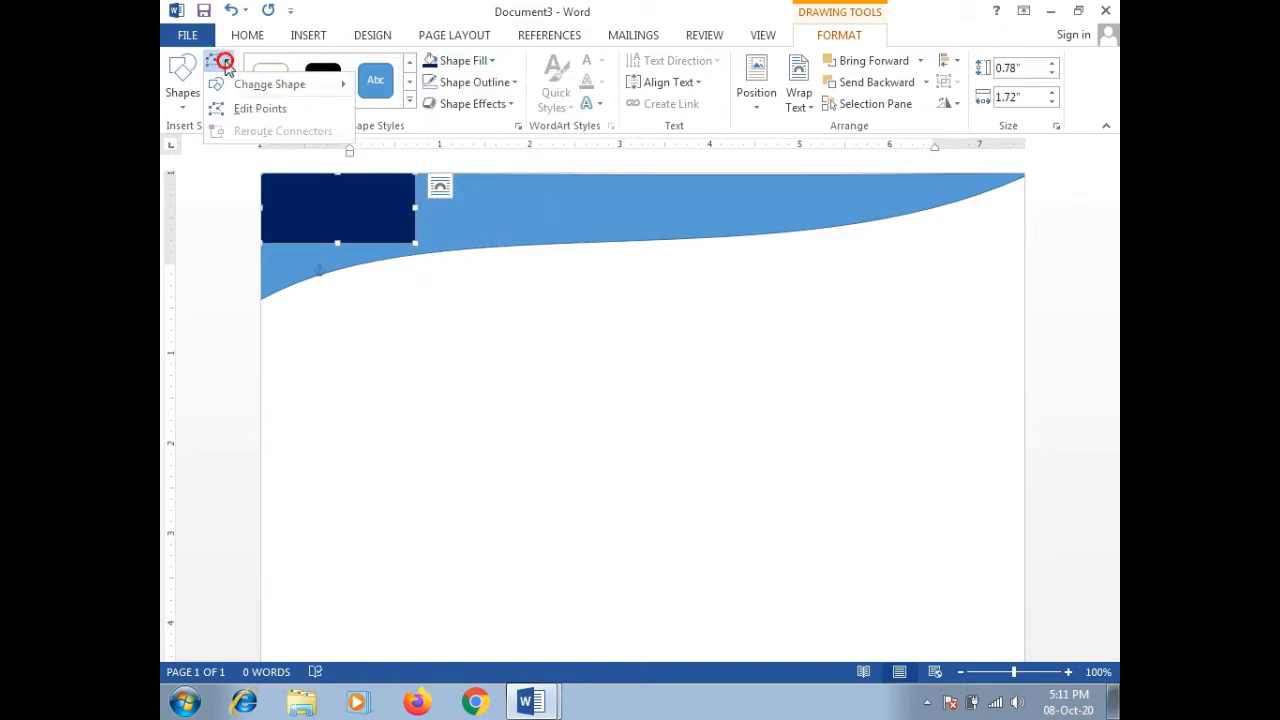
pyautogui.click(240, 108)
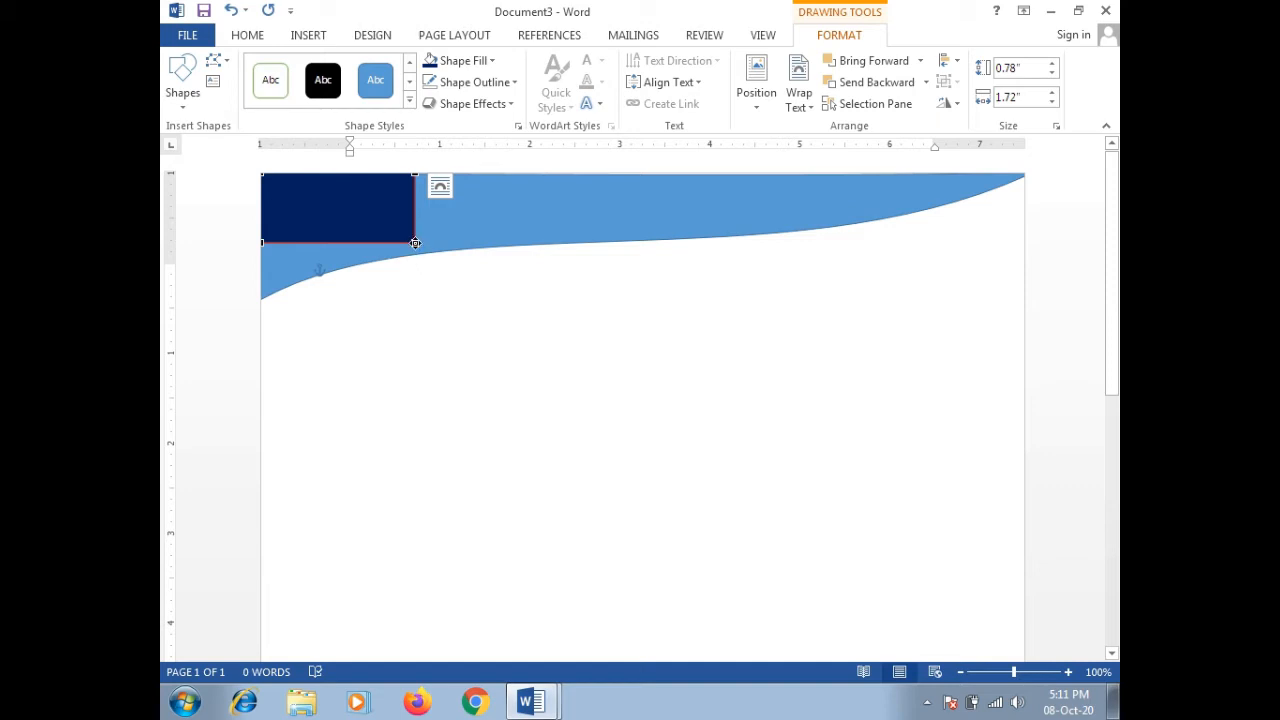
pyautogui.moveTo(415, 242); pyautogui.dragTo(265, 243)
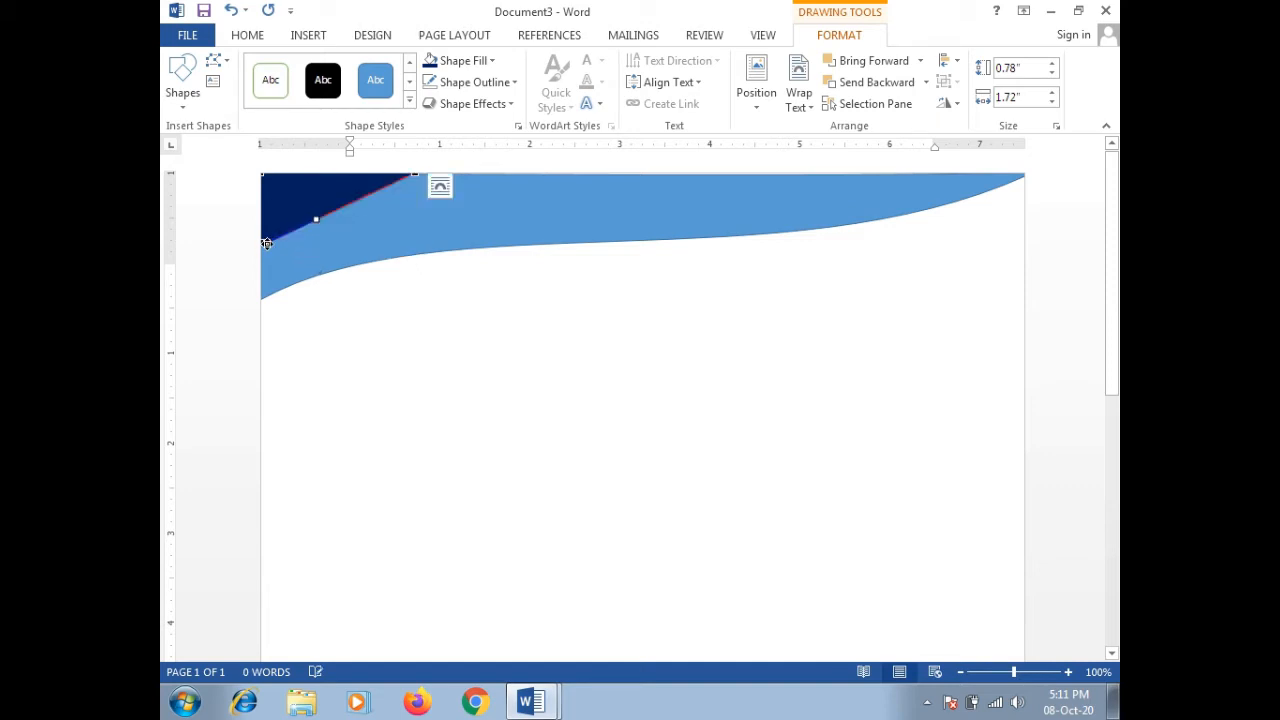
pyautogui.click(400, 303)
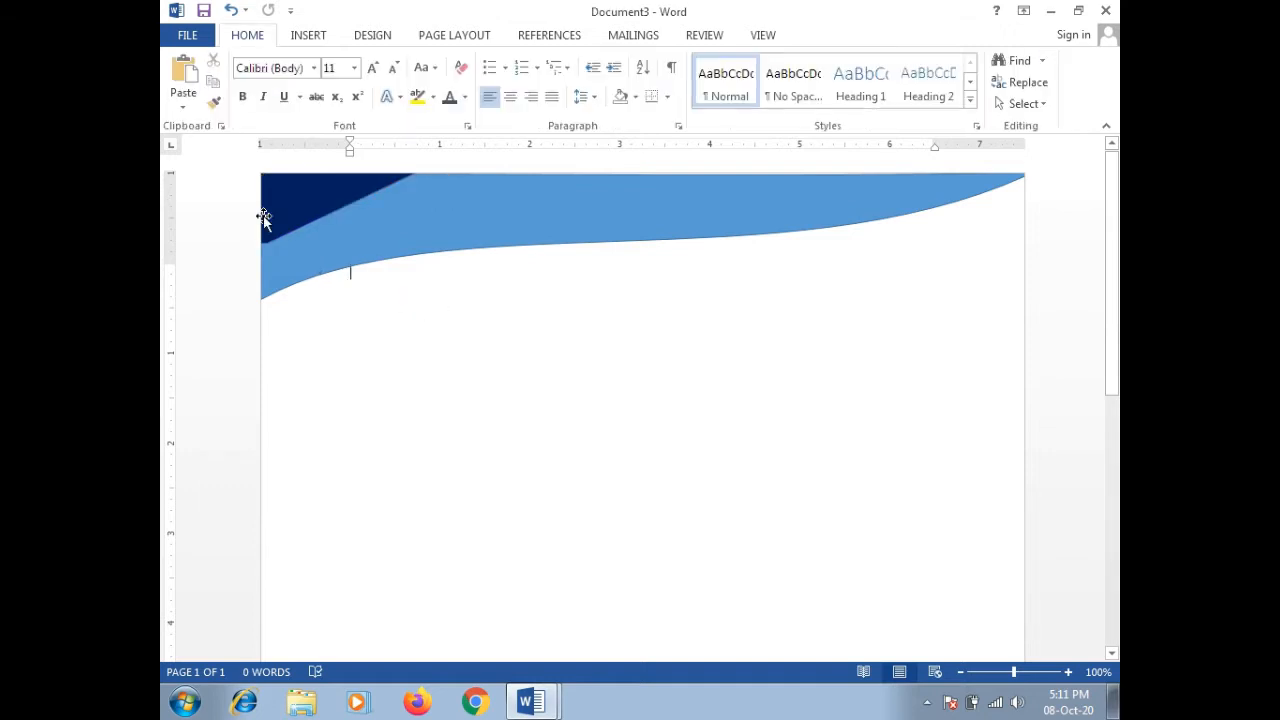
pyautogui.click(300, 194)
# Step: Group the dark triangle and the light-blue wave into one object
pyautogui.click(438, 322)
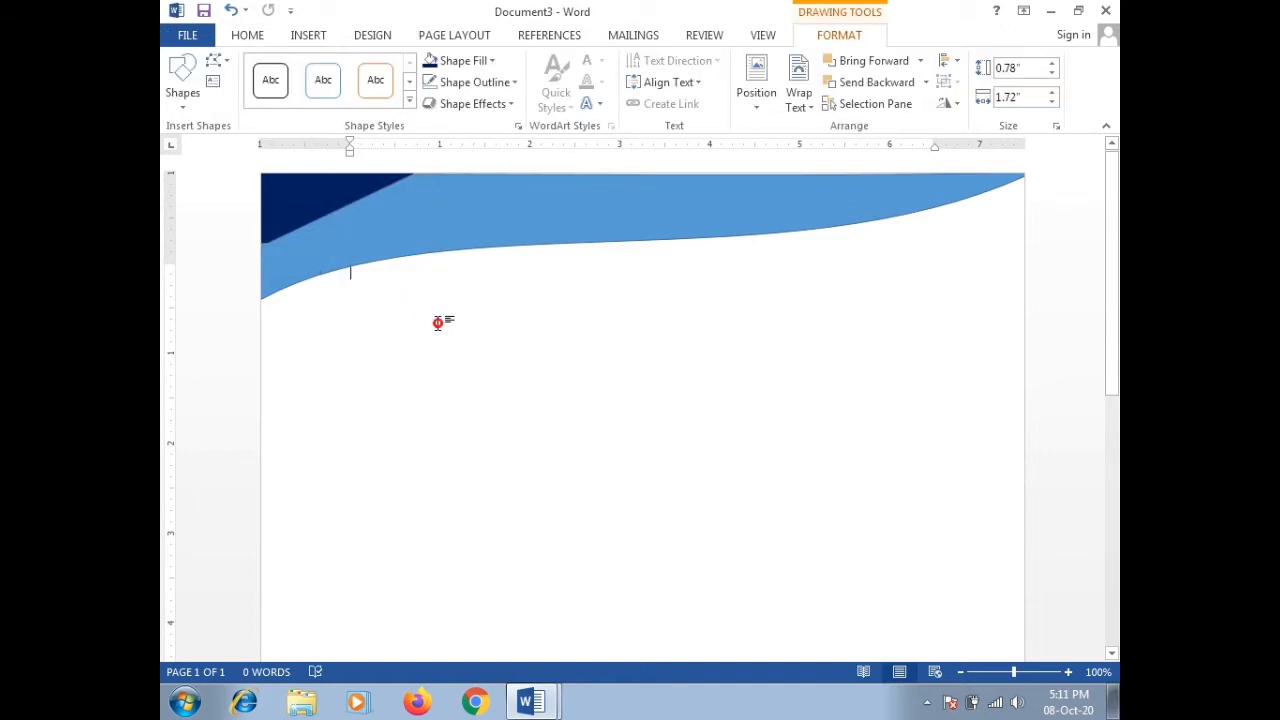
pyautogui.click(352, 193)
pyautogui.keyDown('shift'); pyautogui.click(508, 246); pyautogui.keyUp('shift')
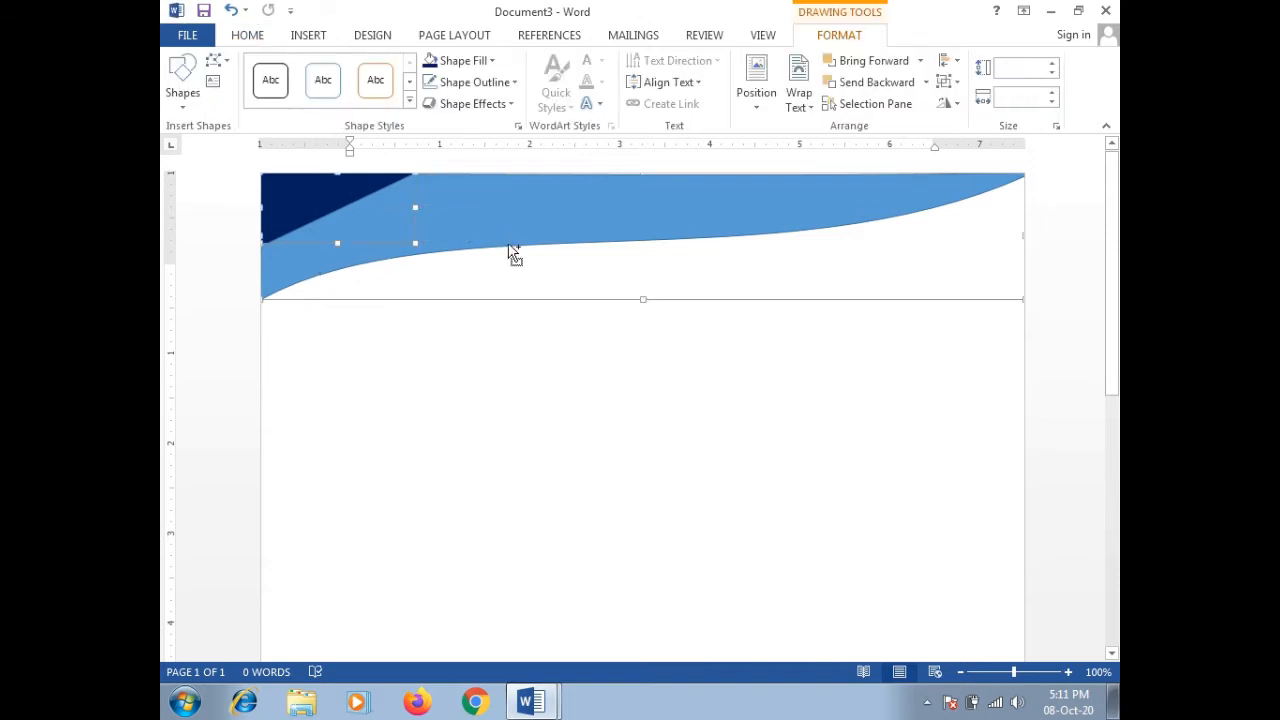
pyautogui.rightClick(581, 301)
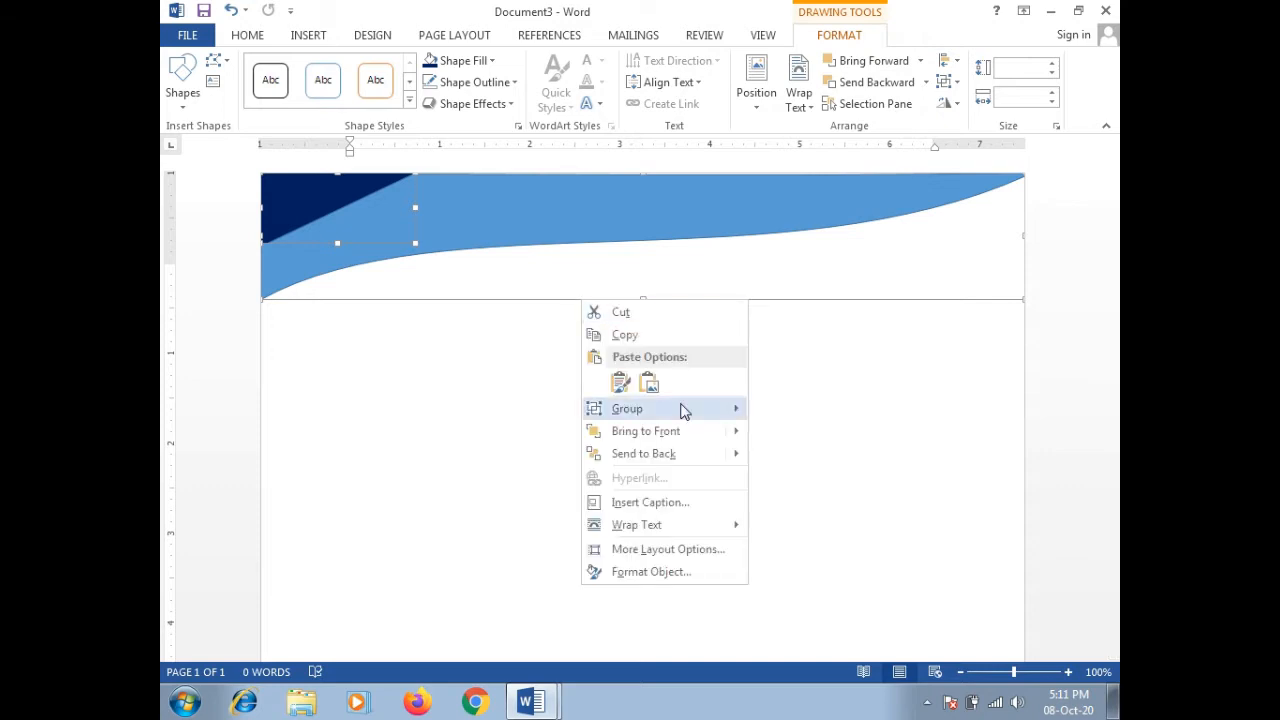
pyautogui.moveTo(686, 433)
pyautogui.click(778, 410)
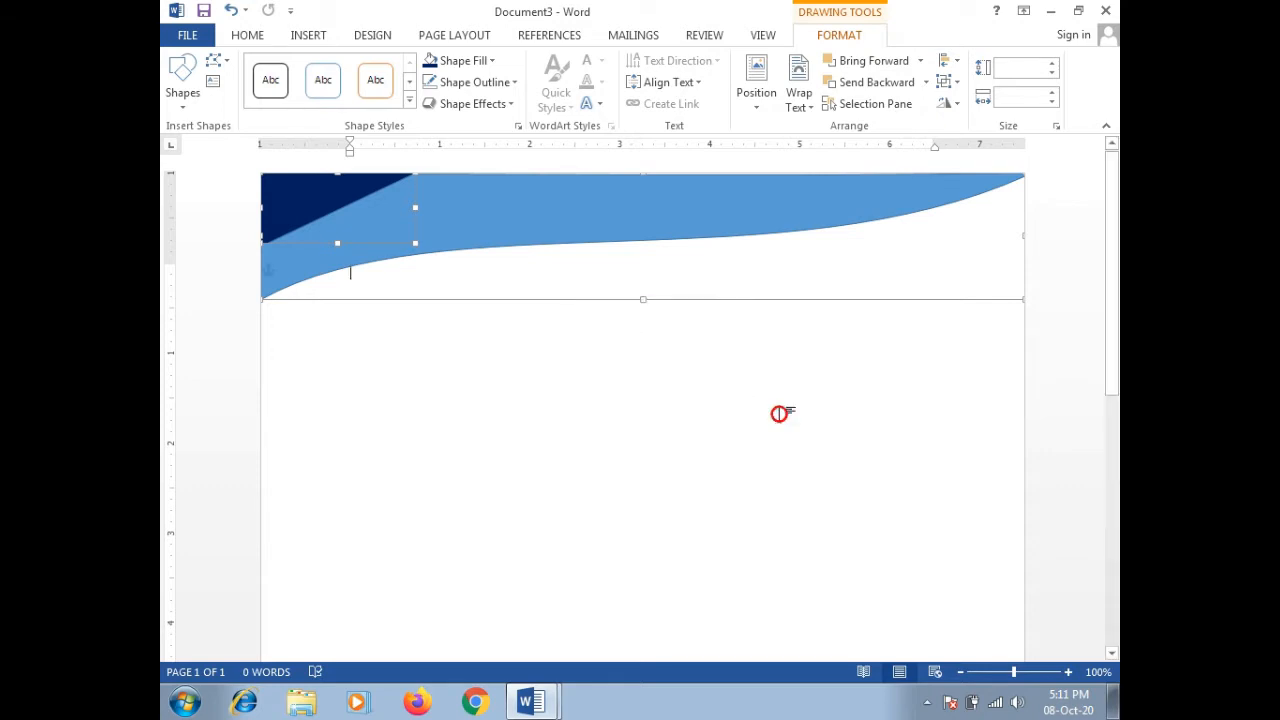
# Step: Paste a copy of the grouped banner and nudge it down to the bottom of the page
pyautogui.click(560, 331)
pyautogui.click(630, 194)
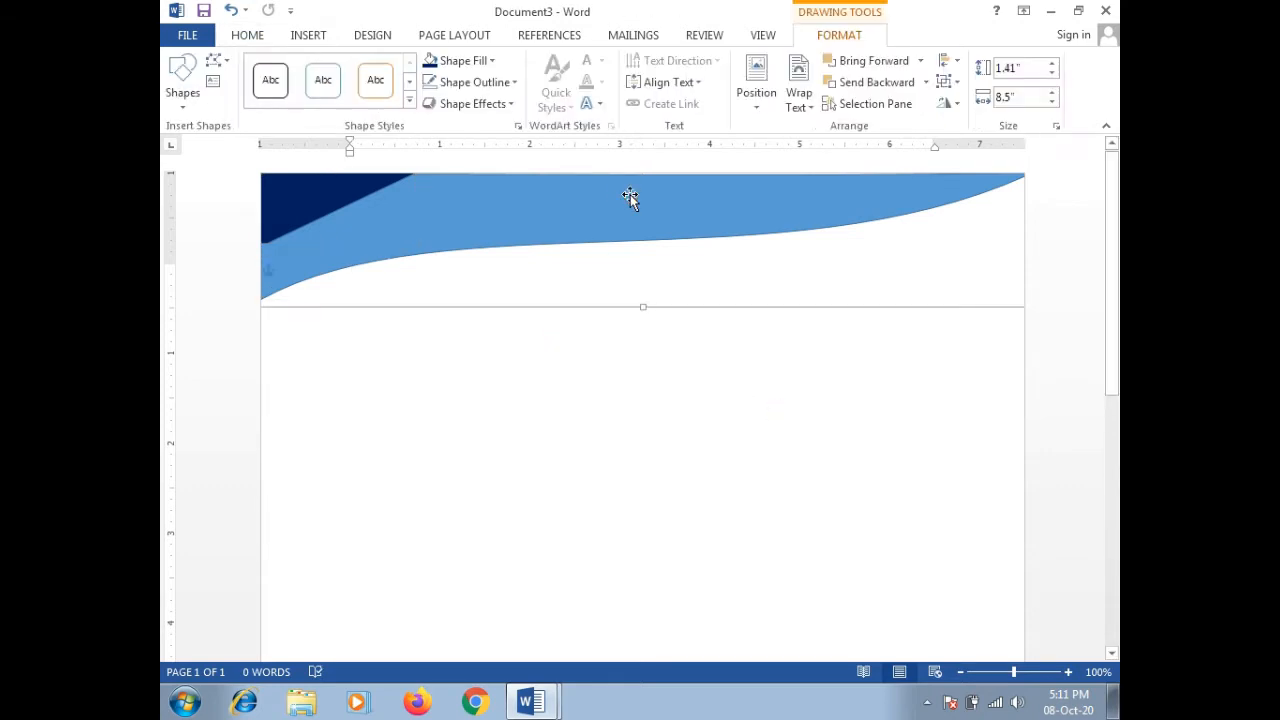
pyautogui.press('Escape')
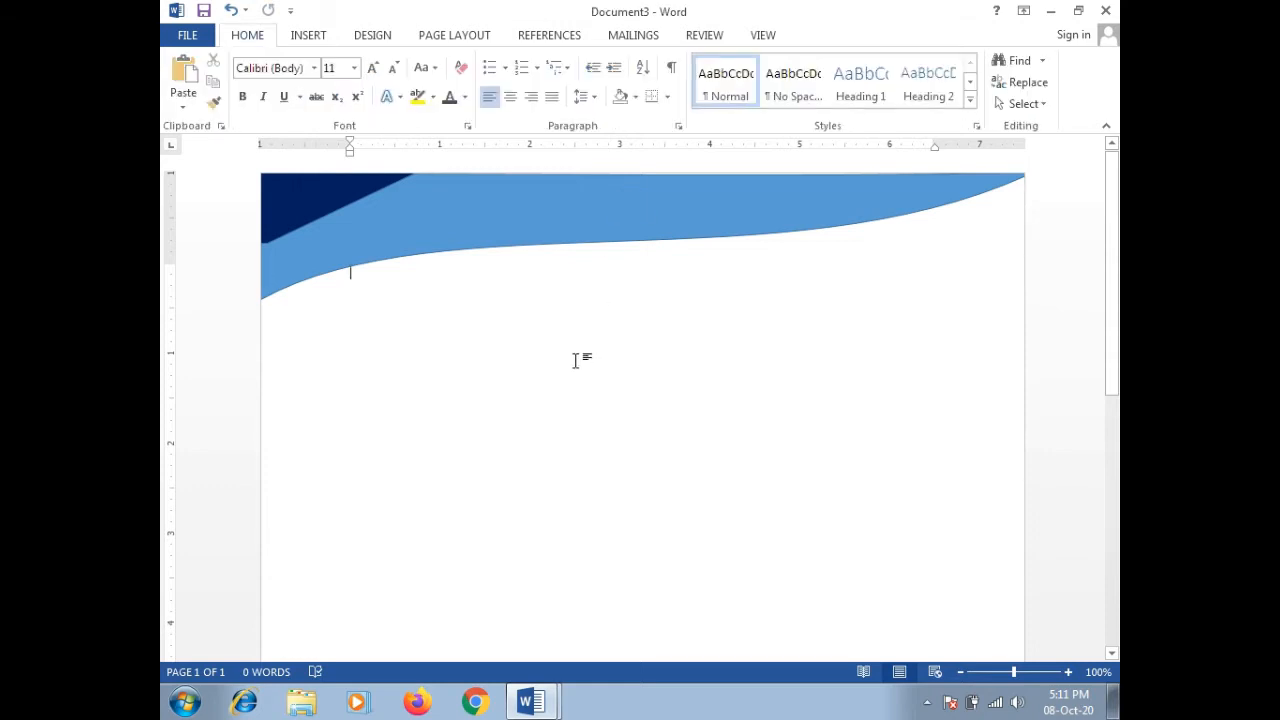
pyautogui.hotkey('ctrl', 'v')
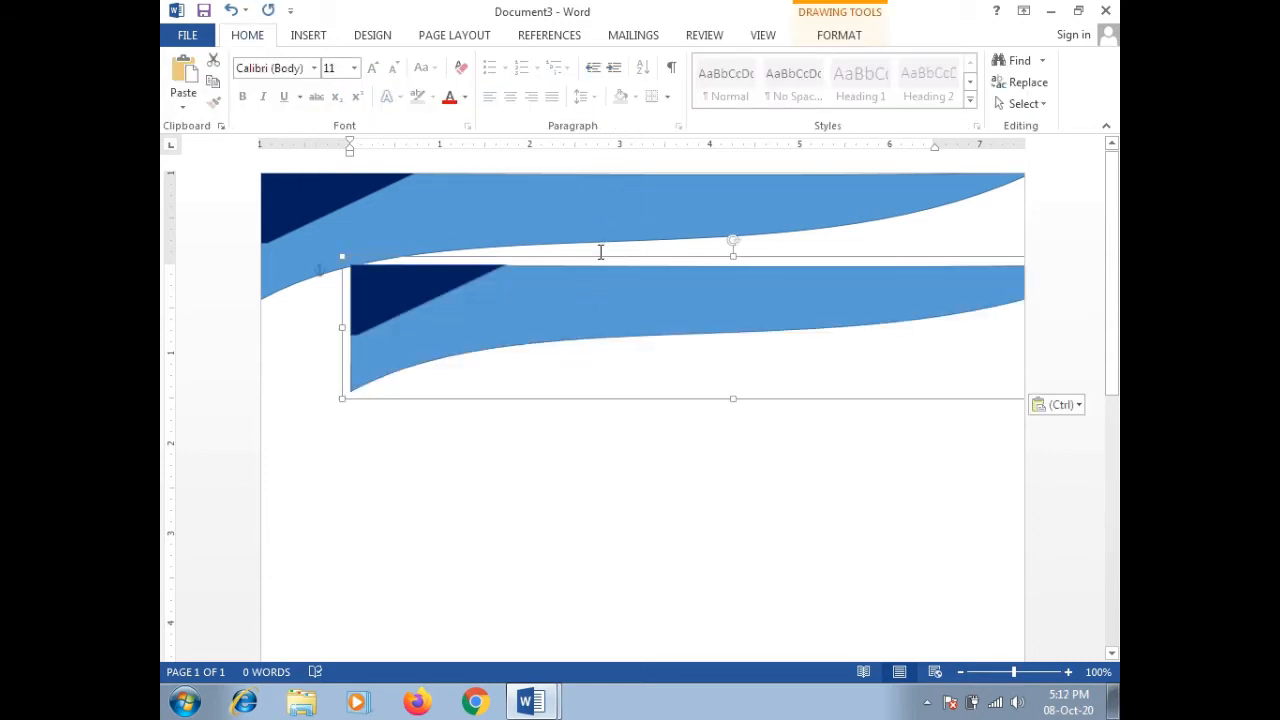
pyautogui.moveTo(599, 258); pyautogui.dragTo(506, 334)
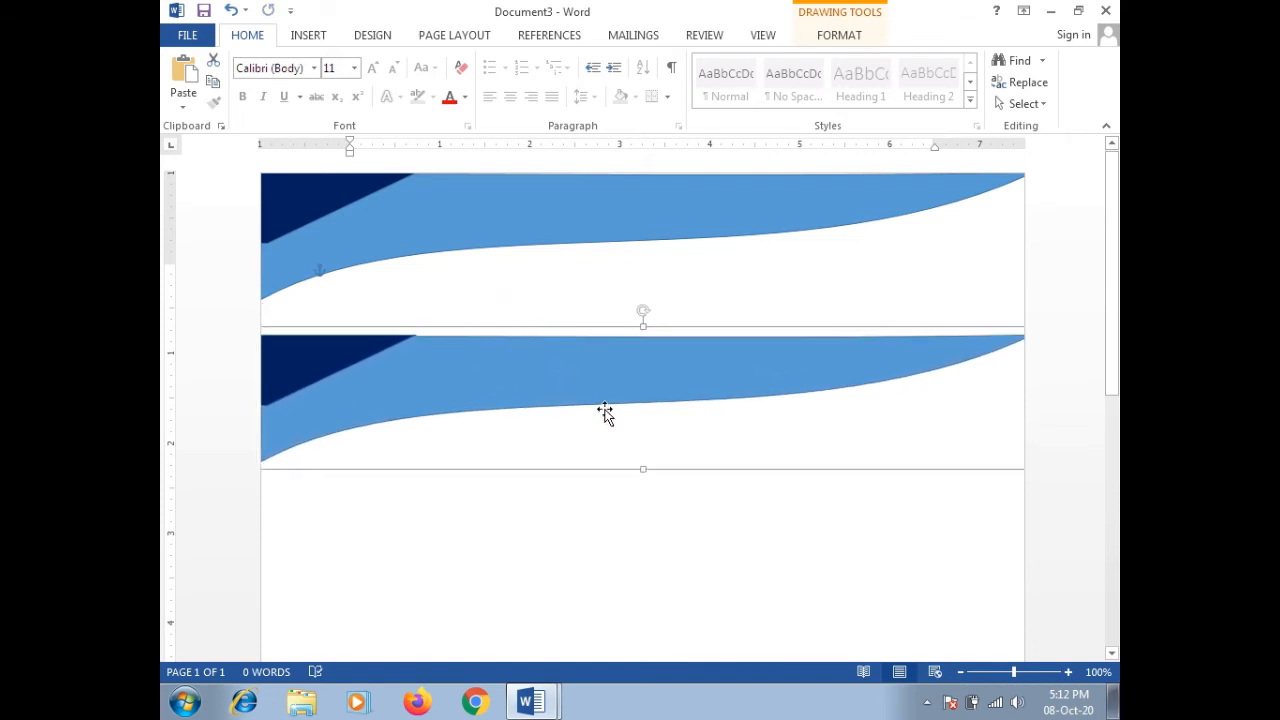
pyautogui.press('Down')
pyautogui.press('Down')
pyautogui.press('Down')
pyautogui.press('Down')
pyautogui.press('Down')
pyautogui.press('Down')
pyautogui.press('Down')
pyautogui.press('Down')
pyautogui.press('Down')
pyautogui.press('Down')
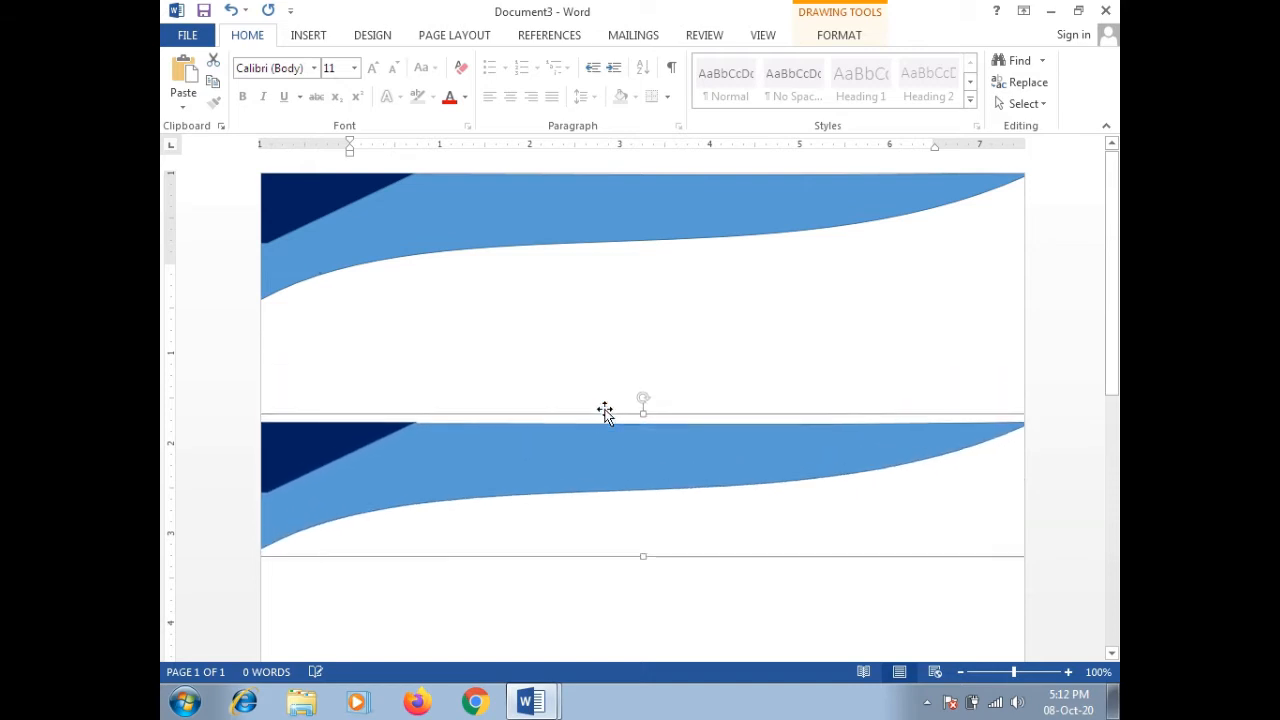
pyautogui.press('Down')
pyautogui.press('Down')
pyautogui.press('Down')
pyautogui.press('Down')
pyautogui.press('Down')
pyautogui.press('Down')
pyautogui.press('Down')
pyautogui.press('Down')
pyautogui.press('Down')
pyautogui.press('Down')
pyautogui.press('Down')
pyautogui.press('Down')
pyautogui.press('Down')
pyautogui.press('Down')
pyautogui.press('Down')
pyautogui.press('Down')
pyautogui.press('Down')
pyautogui.press('Down')
pyautogui.press('Down')
pyautogui.press('Down')
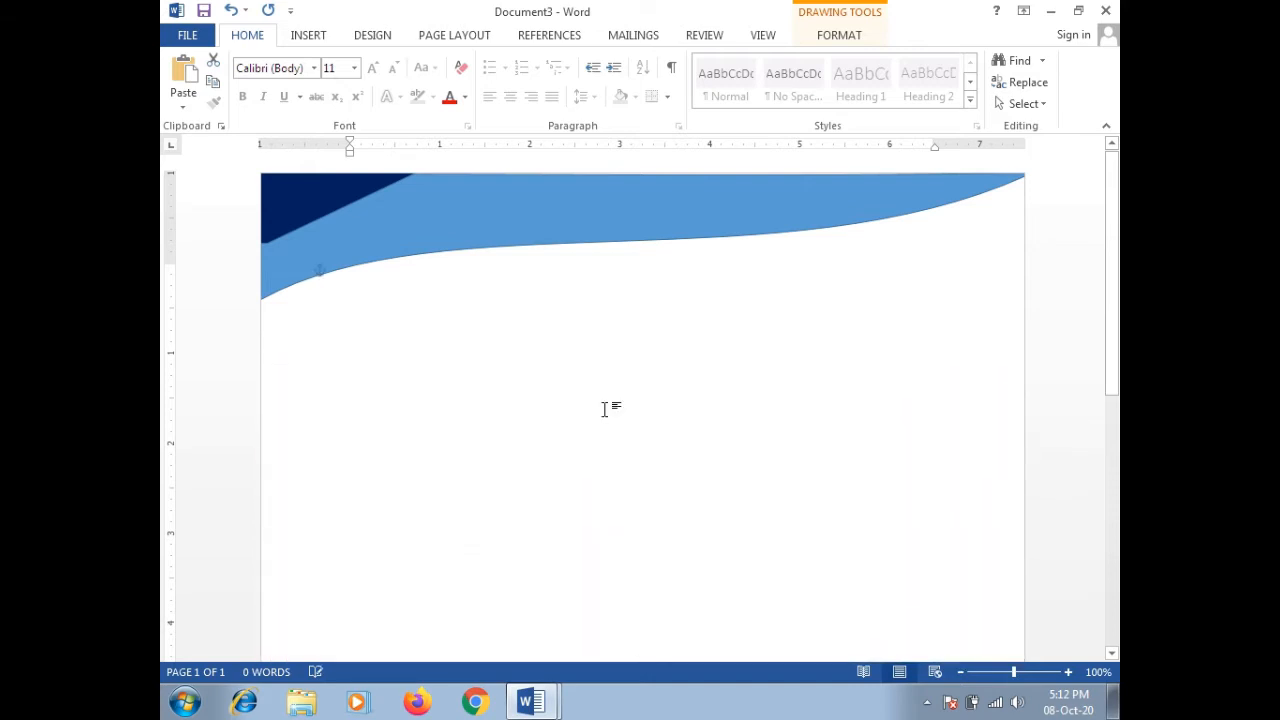
pyautogui.moveTo(1116, 308); pyautogui.dragTo(1118, 612)
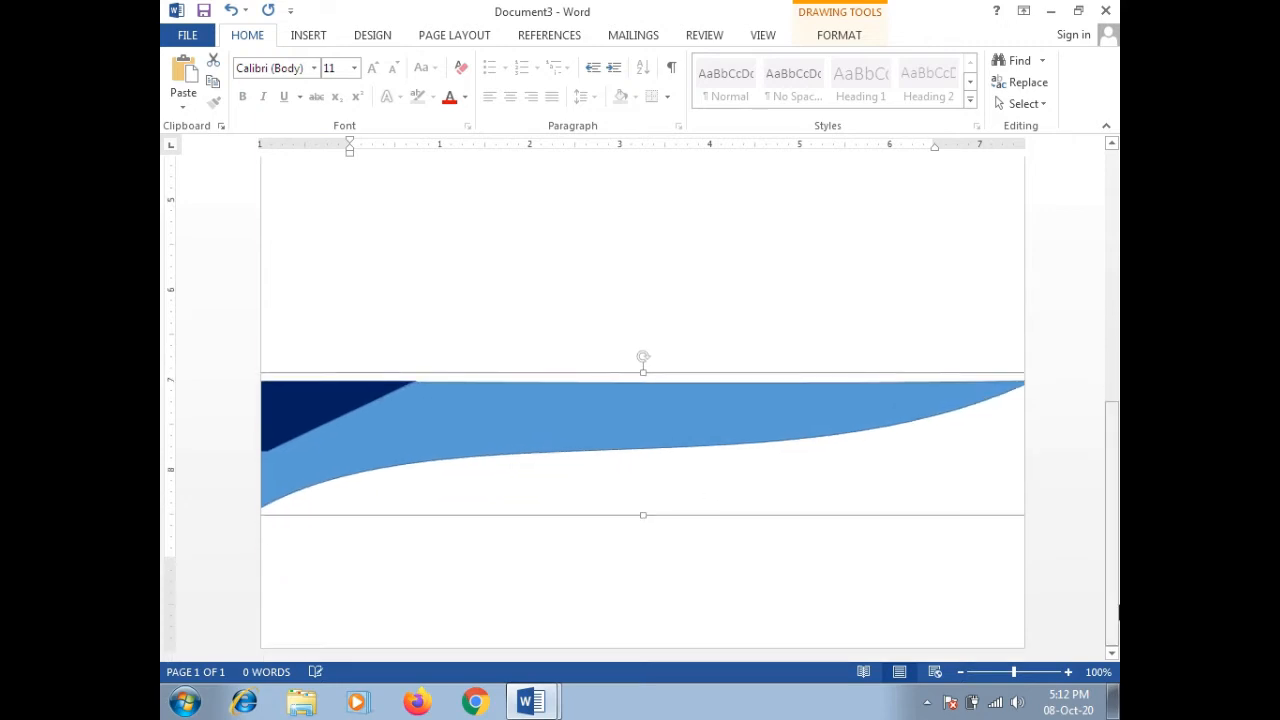
pyautogui.press('Down')
pyautogui.press('Down')
pyautogui.press('Down')
pyautogui.press('Down')
pyautogui.press('Down')
pyautogui.press('Down')
pyautogui.press('Down')
pyautogui.press('Down')
pyautogui.press('Down')
pyautogui.press('Down')
pyautogui.press('Down')
pyautogui.press('Down')
pyautogui.press('Down')
pyautogui.press('Down')
pyautogui.press('Down')
pyautogui.press('Down')
pyautogui.press('Down')
pyautogui.press('Down')
pyautogui.press('Down')
pyautogui.press('Down')
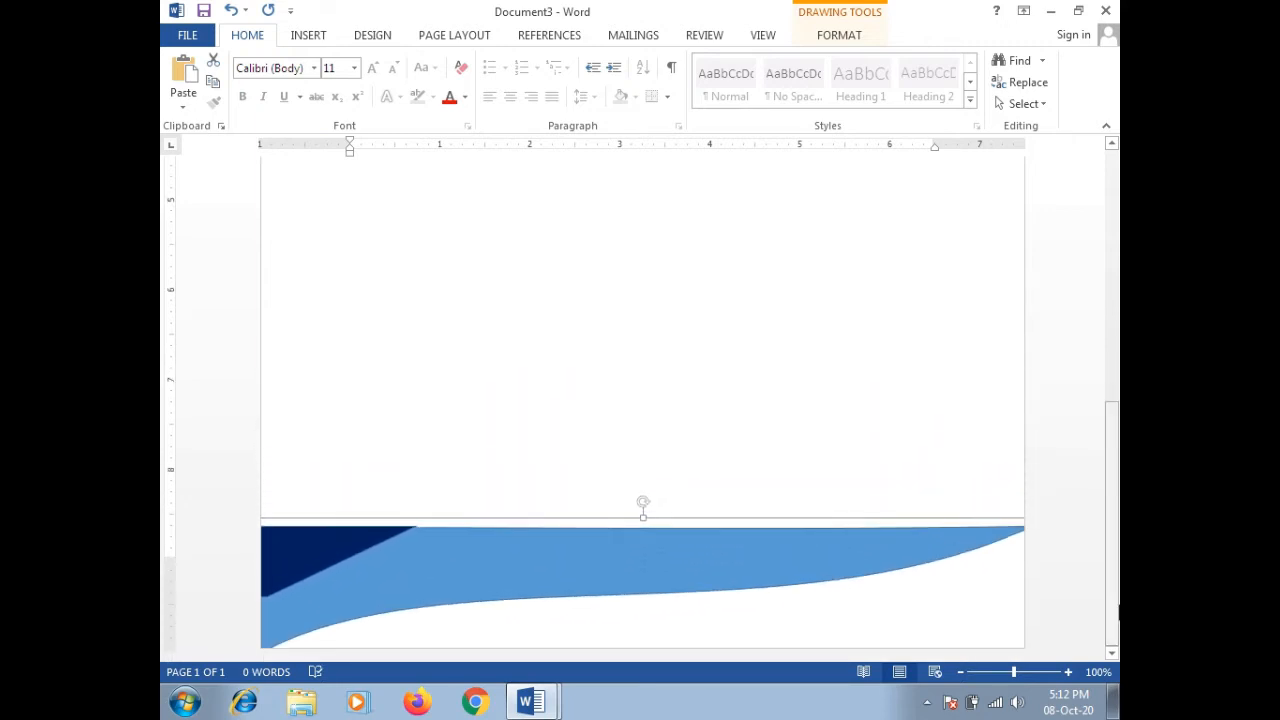
pyautogui.hotkey('ctrl', 'Up')
pyautogui.hotkey('ctrl', 'Up')
pyautogui.hotkey('ctrl', 'Up')
pyautogui.hotkey('ctrl', 'Up')
pyautogui.hotkey('ctrl', 'Up')
pyautogui.hotkey('ctrl', 'Up')
pyautogui.hotkey('ctrl', 'Up')
pyautogui.hotkey('ctrl', 'Up')
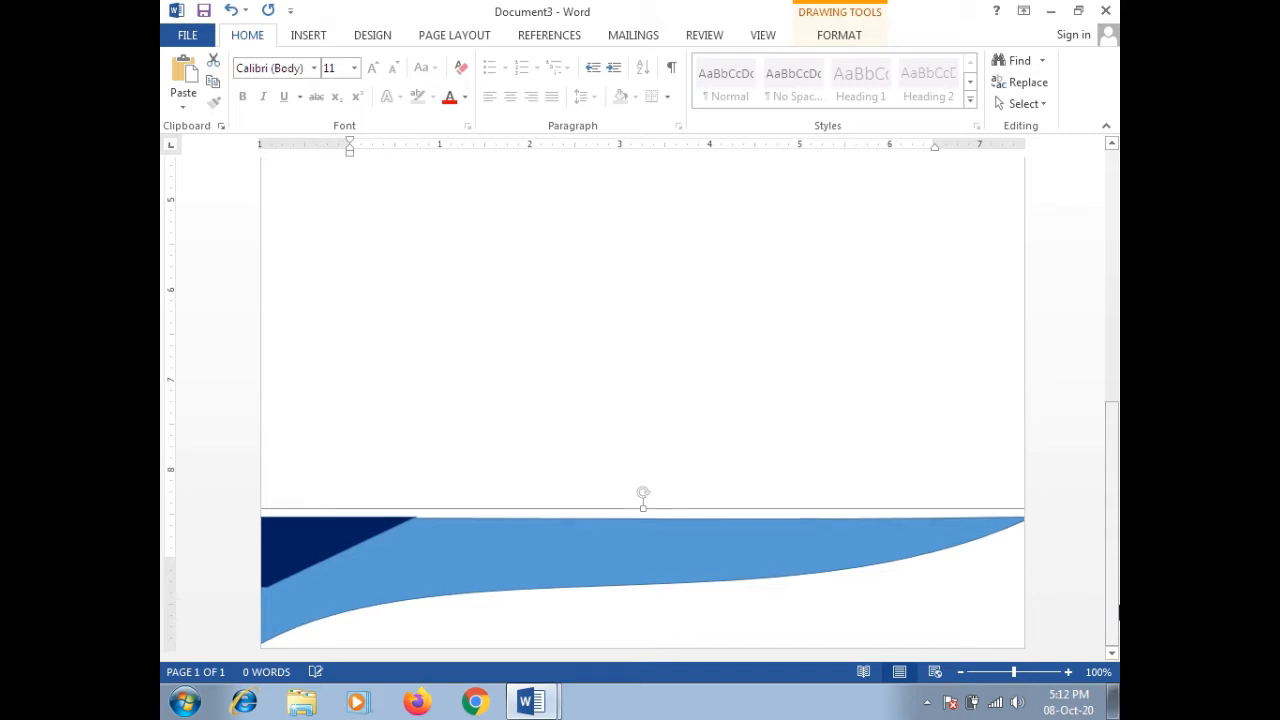
pyautogui.hotkey('ctrl', 'Down')
pyautogui.hotkey('ctrl', 'Down')
pyautogui.hotkey('ctrl', 'Down')
pyautogui.hotkey('ctrl', 'Down')
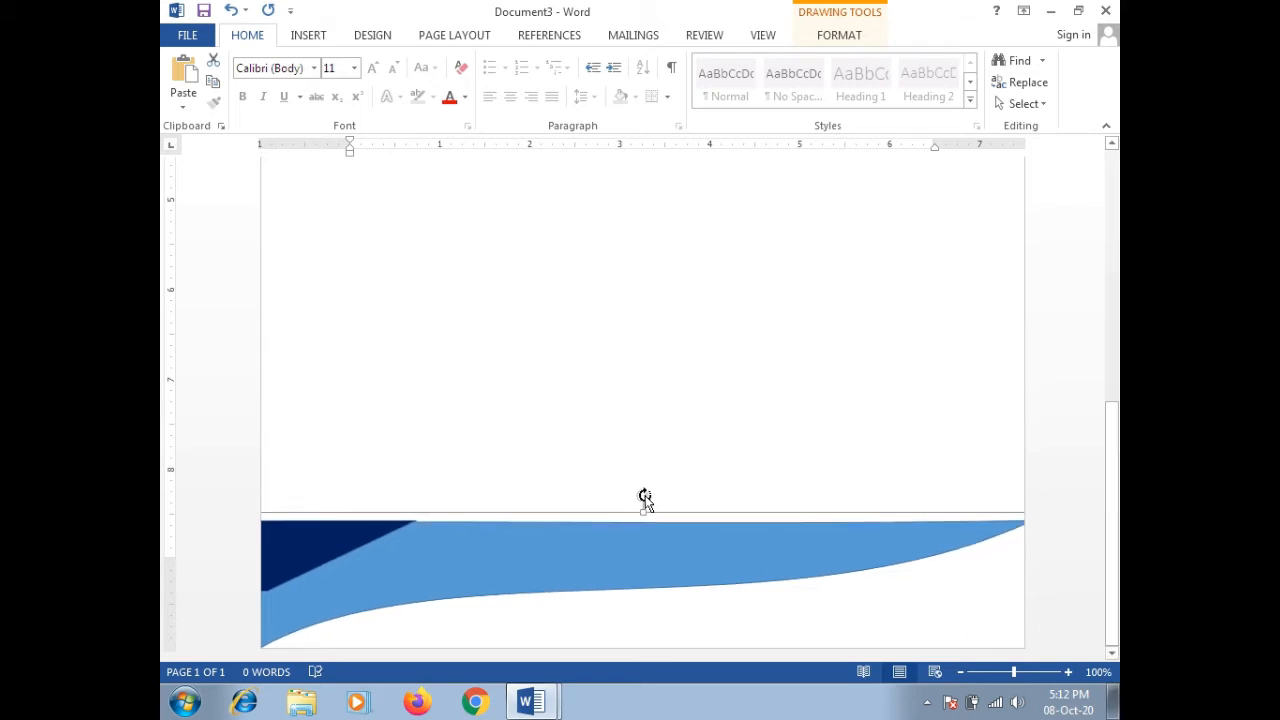
# Step: Rotate the bottom banner copy 180° so it sits upside down
pyautogui.moveTo(645, 500); pyautogui.dragTo(638, 714)
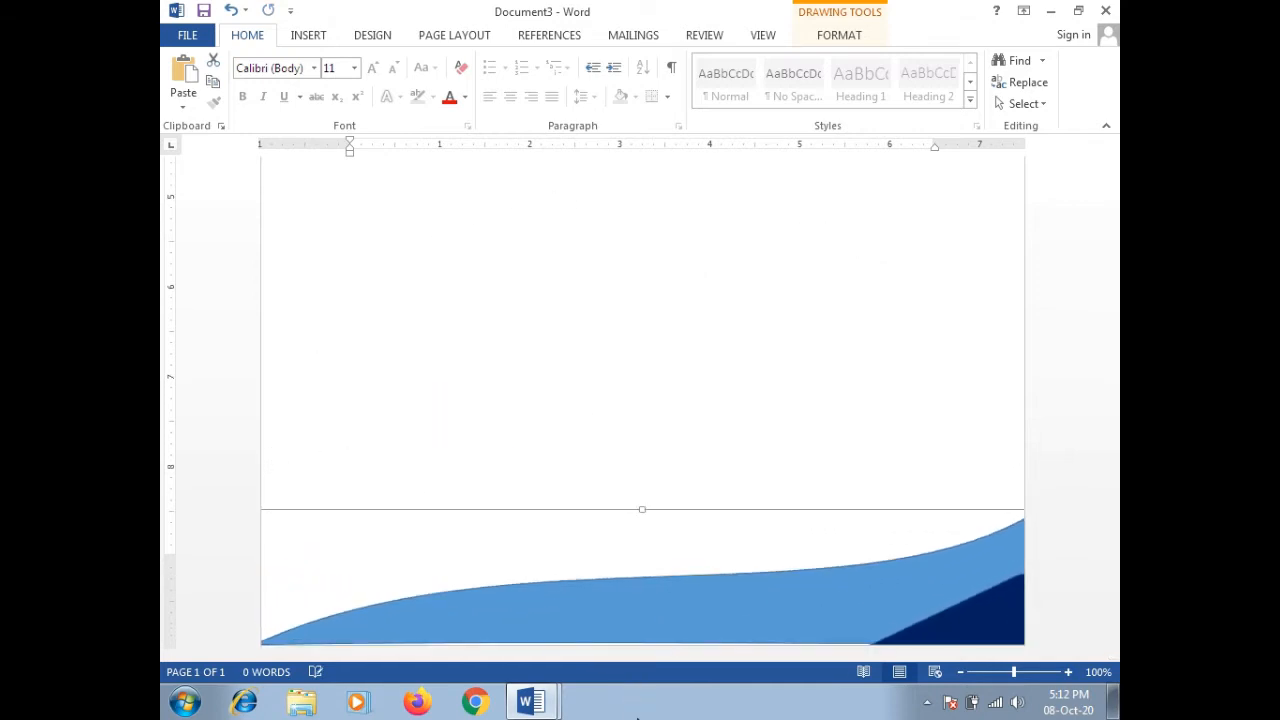
pyautogui.moveTo(1115, 537); pyautogui.dragTo(1113, 221)
pyautogui.moveTo(1113, 338); pyautogui.dragTo(1110, 143)
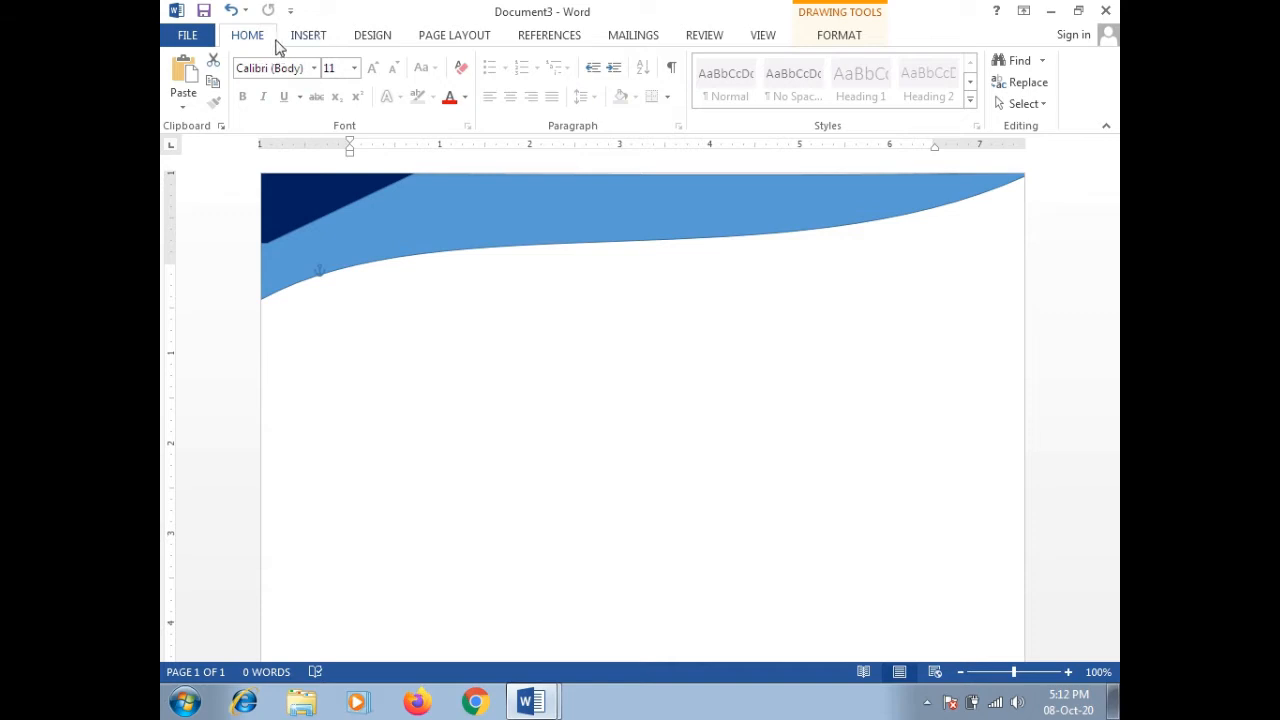
pyautogui.click(307, 38)
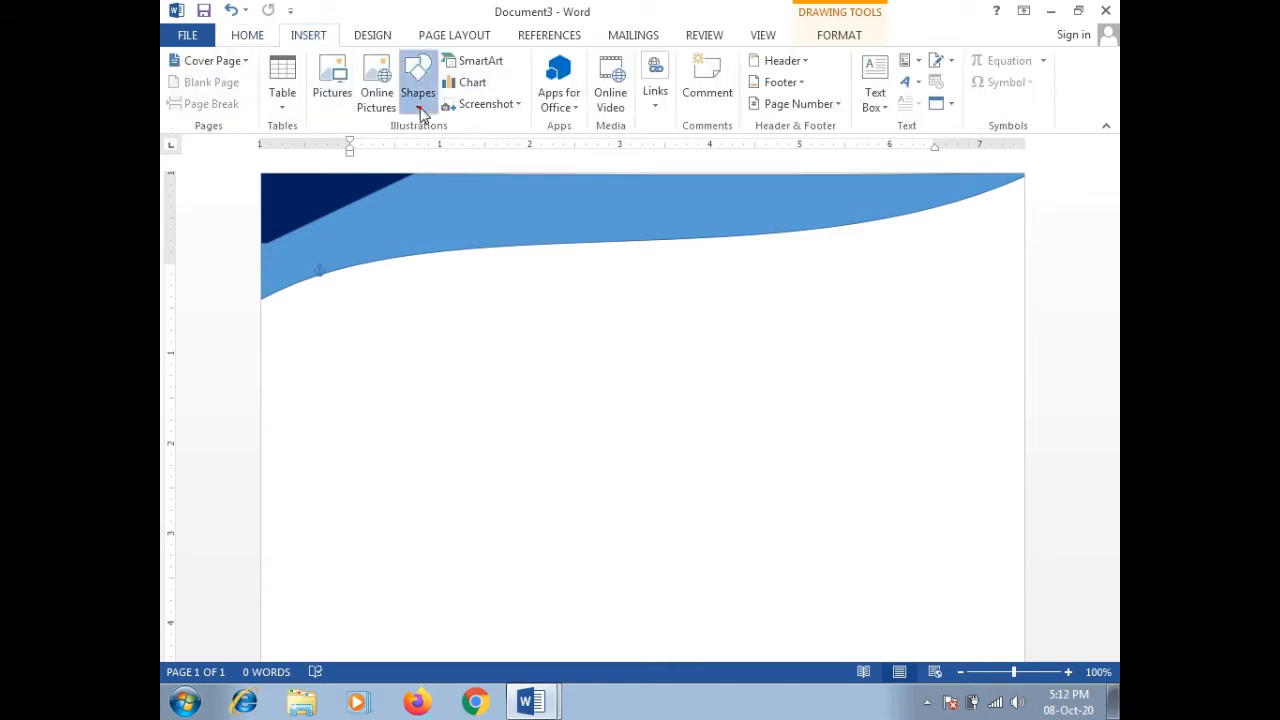
# Step: Draw a 1.64" by 1.32" oval over the left end of the top banner
pyautogui.click(418, 100)
pyautogui.click(481, 150)
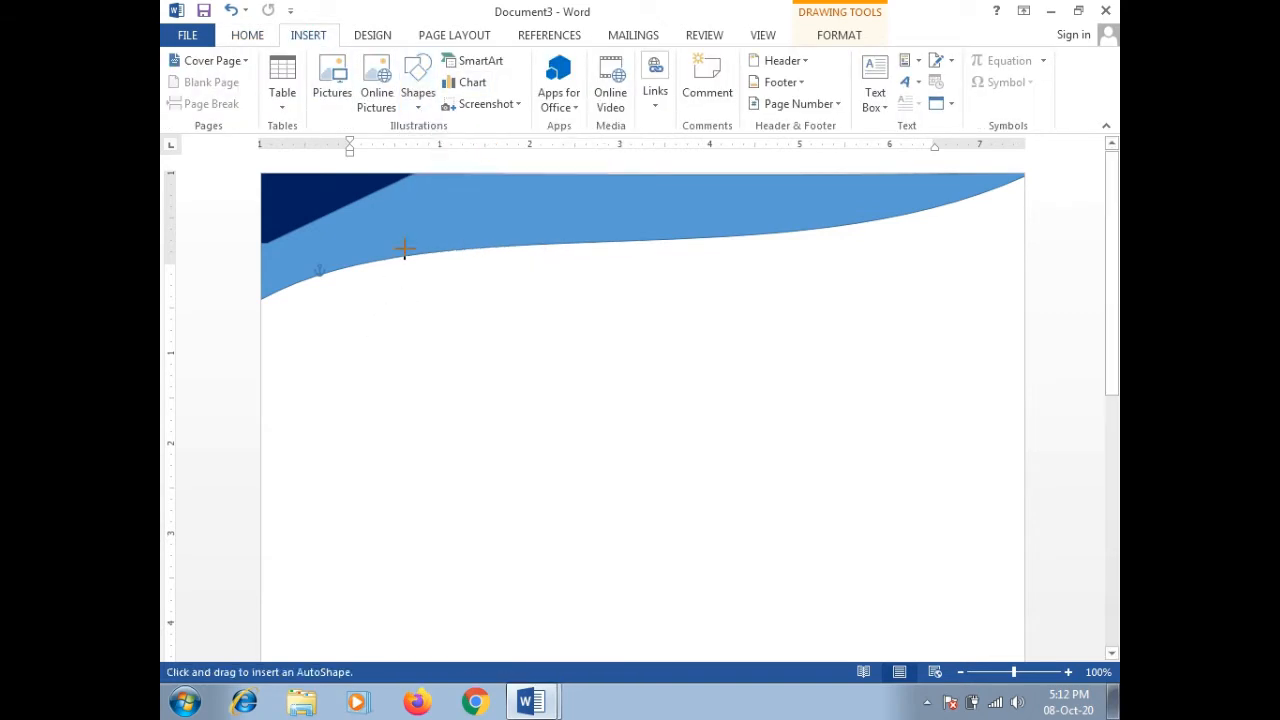
pyautogui.moveTo(384, 256); pyautogui.dragTo(320, 402)
pyautogui.moveTo(297, 403); pyautogui.dragTo(297, 403)
pyautogui.moveTo(382, 325); pyautogui.dragTo(395, 293)
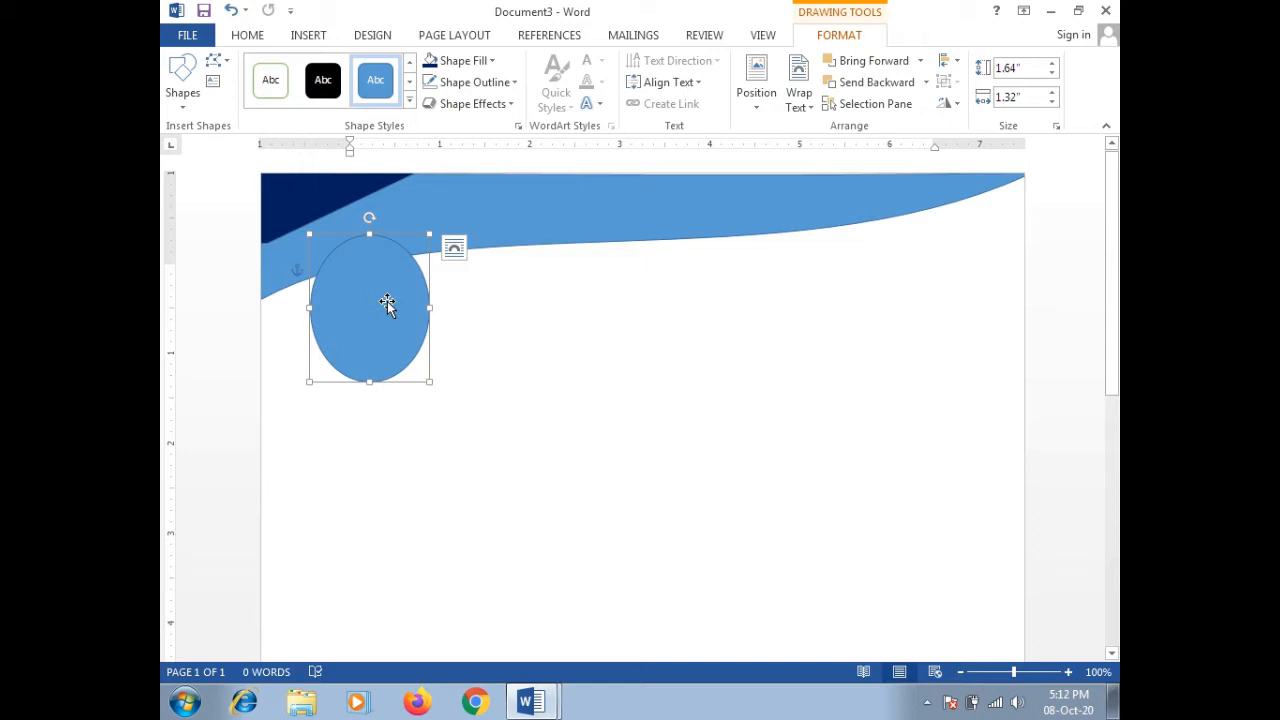
# Step: Give the oval a black outline
pyautogui.click(512, 364)
pyautogui.click(414, 342)
pyautogui.rightClick(427, 334)
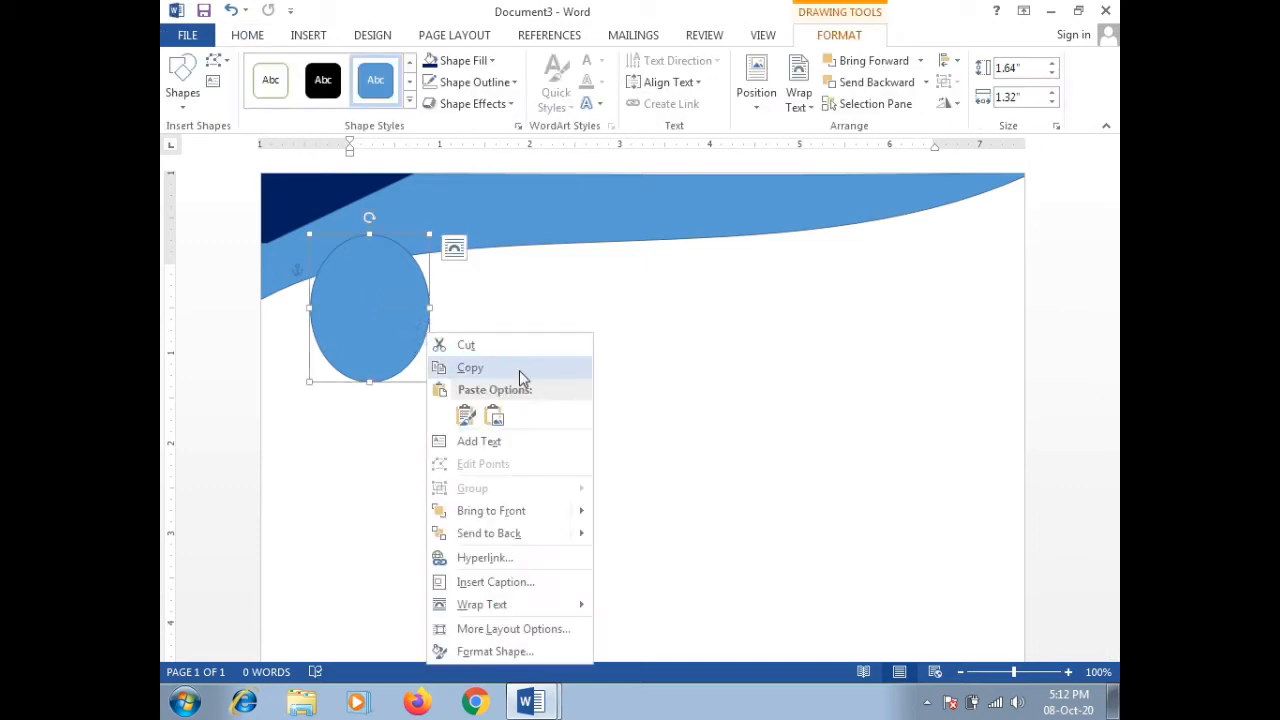
pyautogui.click(539, 281)
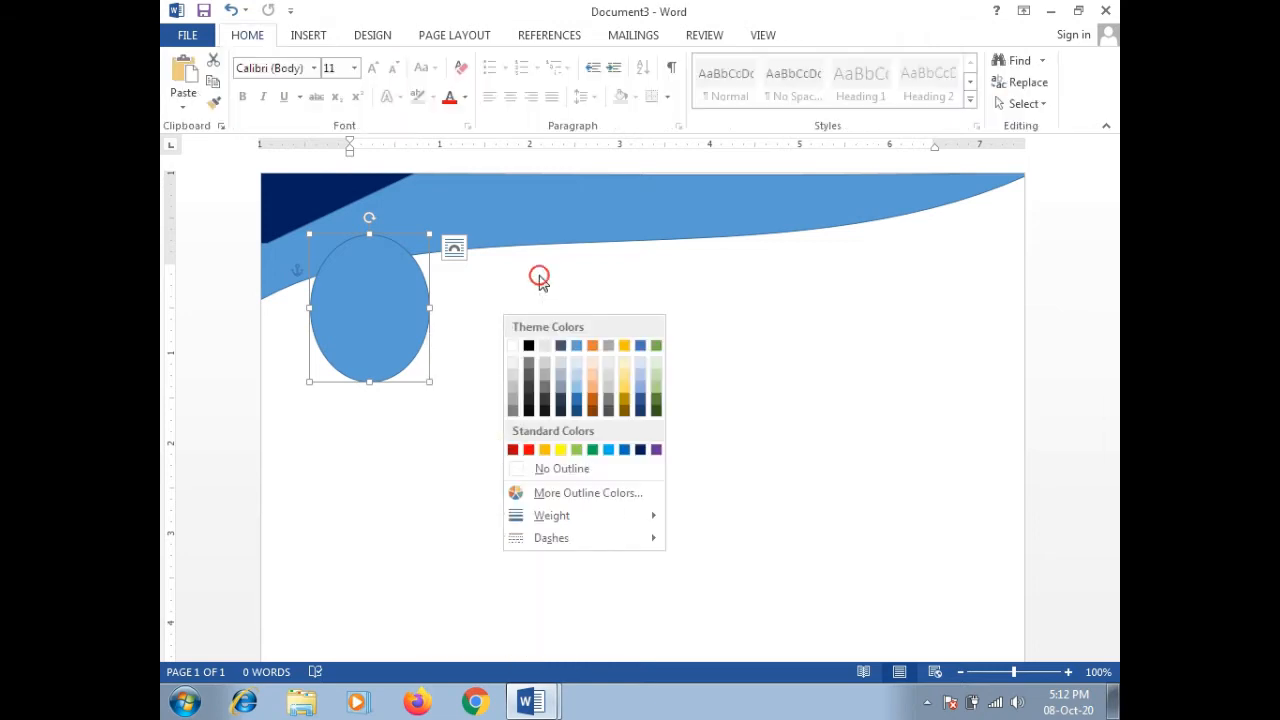
pyautogui.click(577, 357)
pyautogui.click(427, 348)
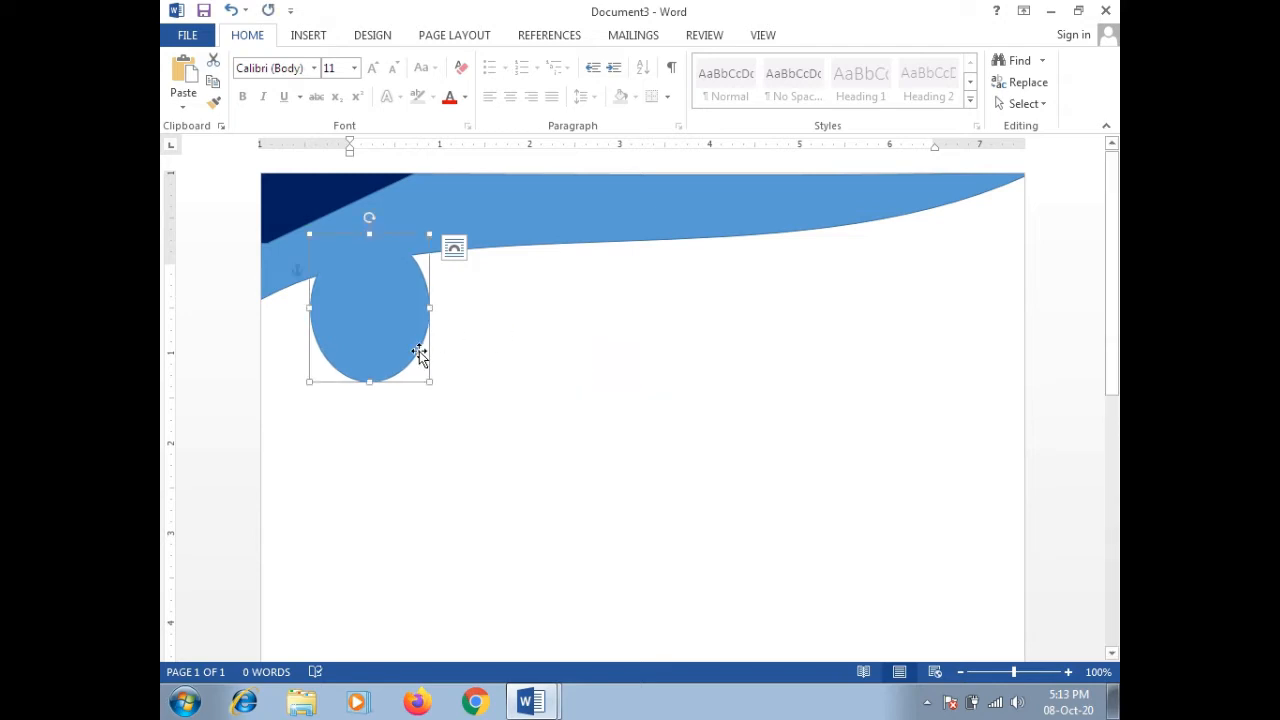
pyautogui.rightClick(415, 339)
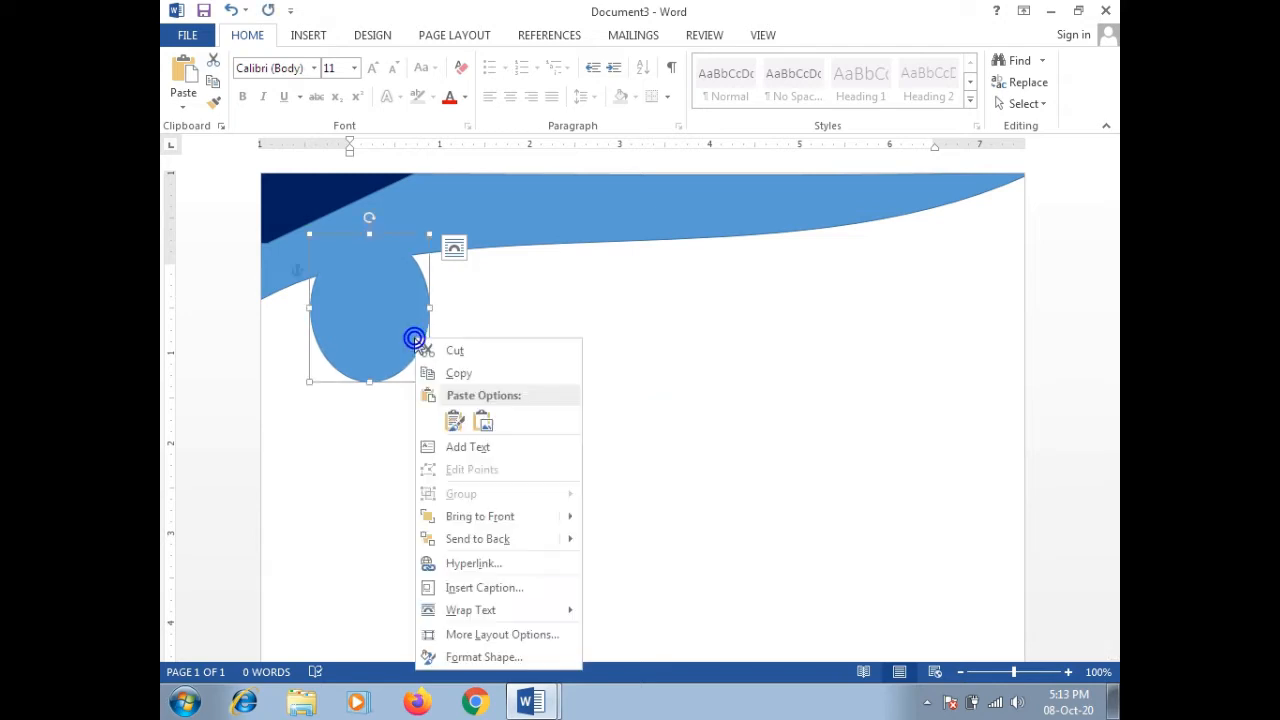
pyautogui.click(530, 300)
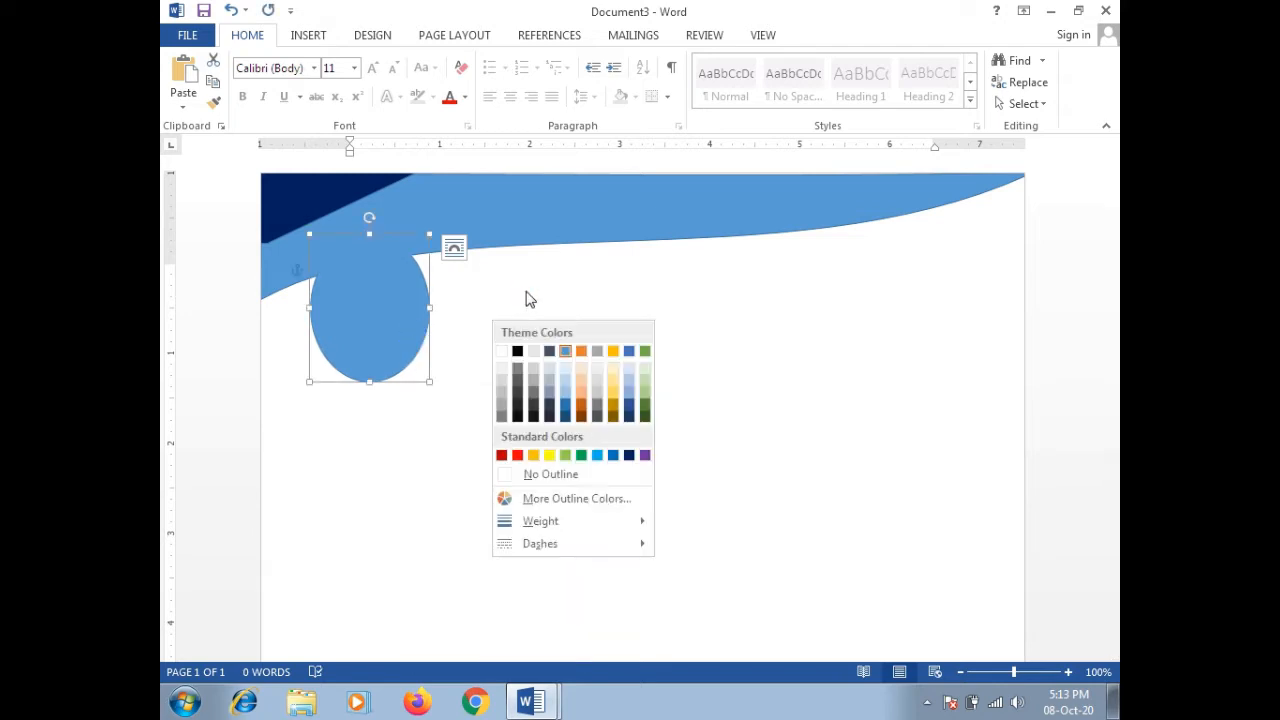
pyautogui.click(518, 353)
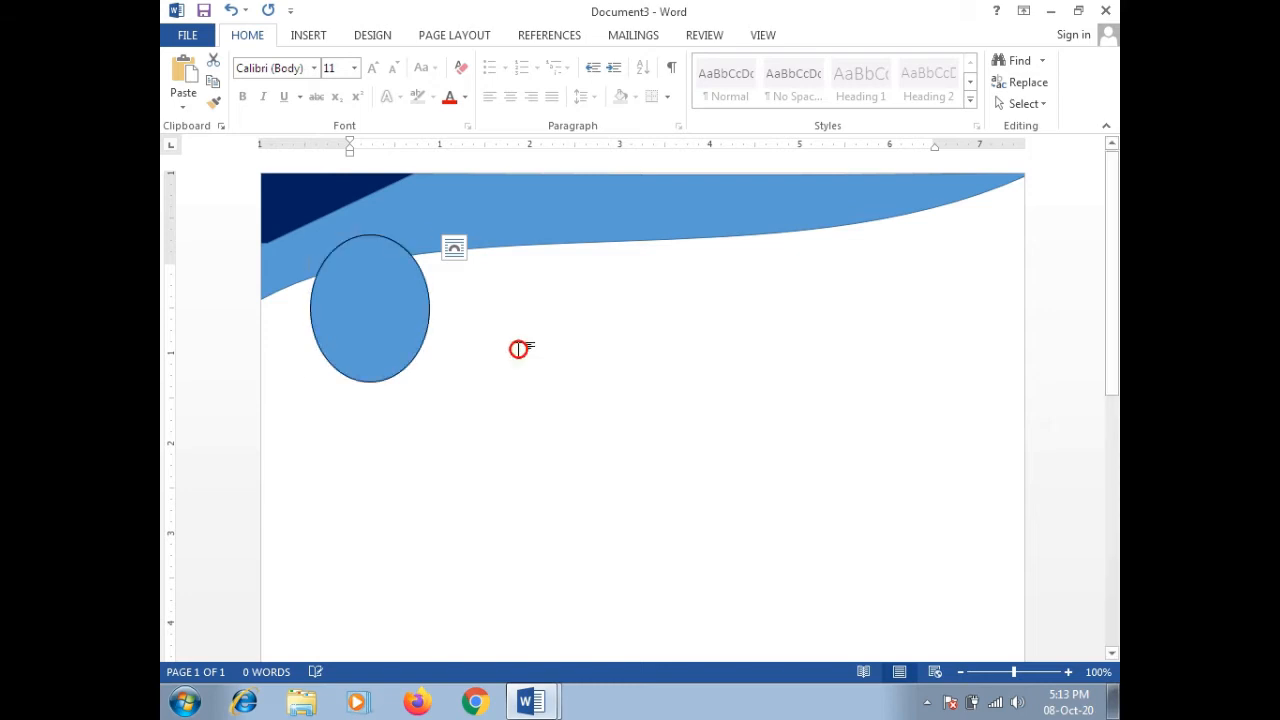
pyautogui.rightClick(397, 324)
pyautogui.click(357, 292)
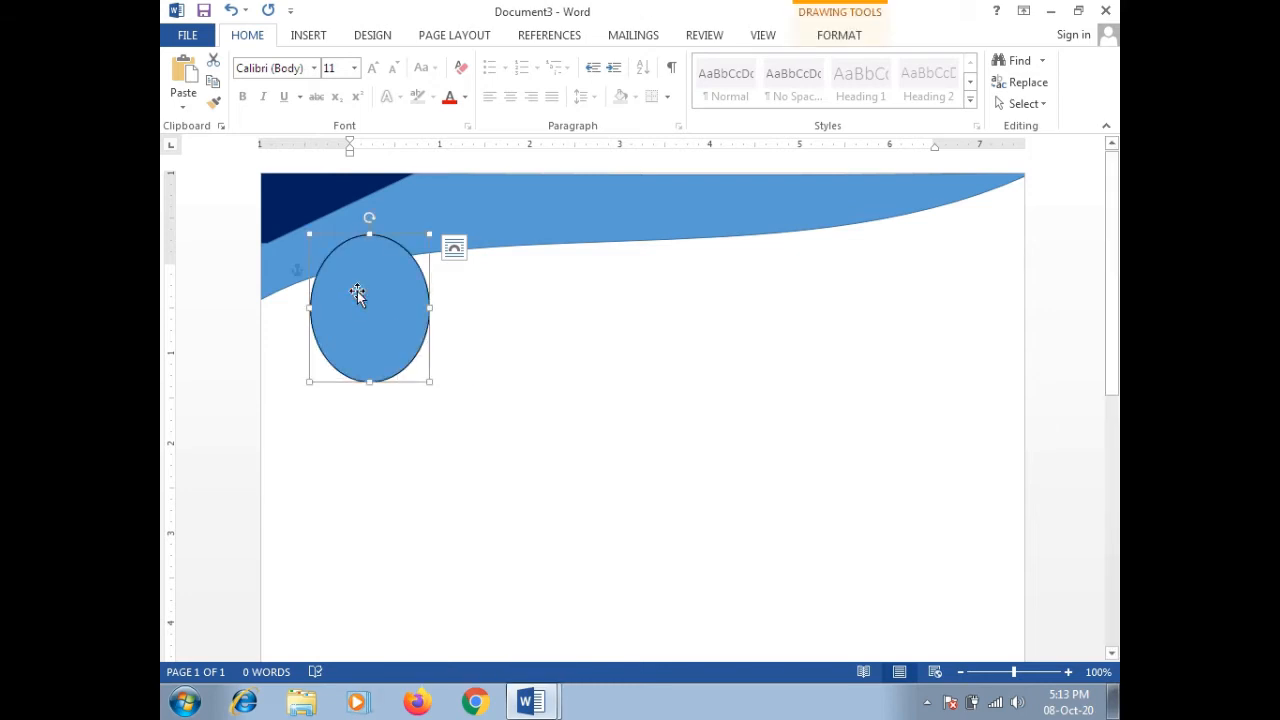
pyautogui.click(838, 34)
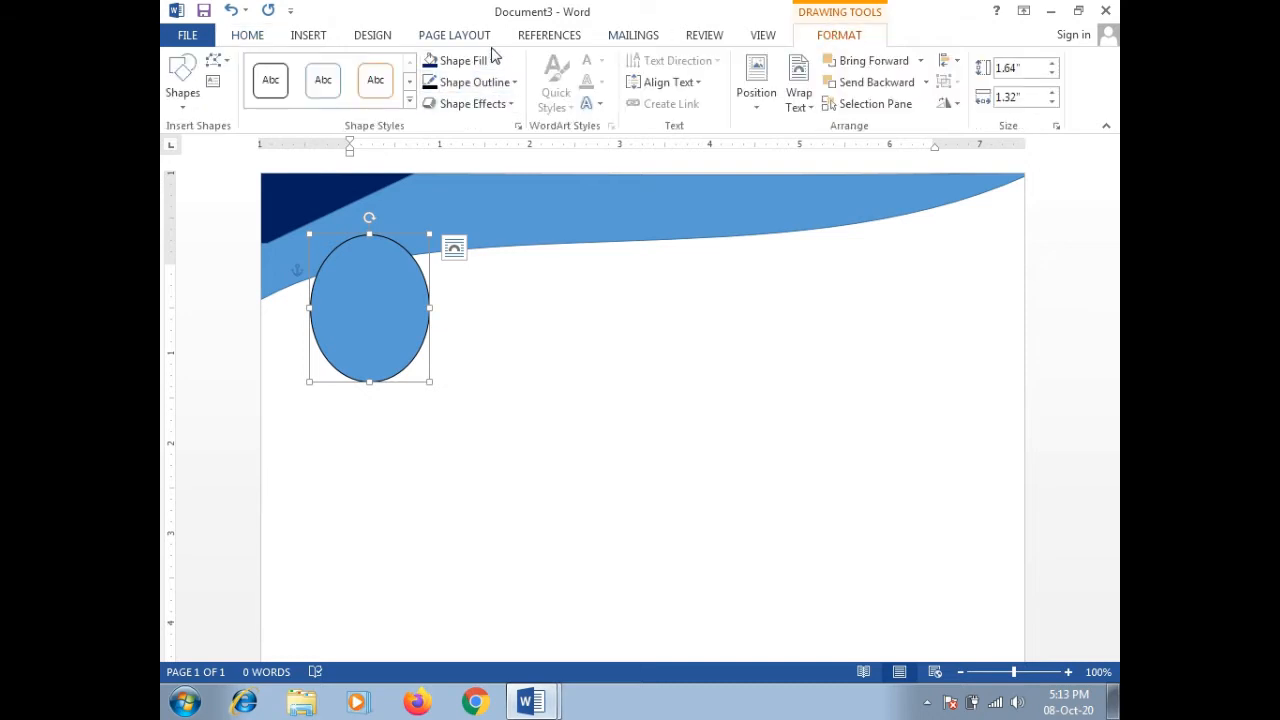
pyautogui.click(491, 60)
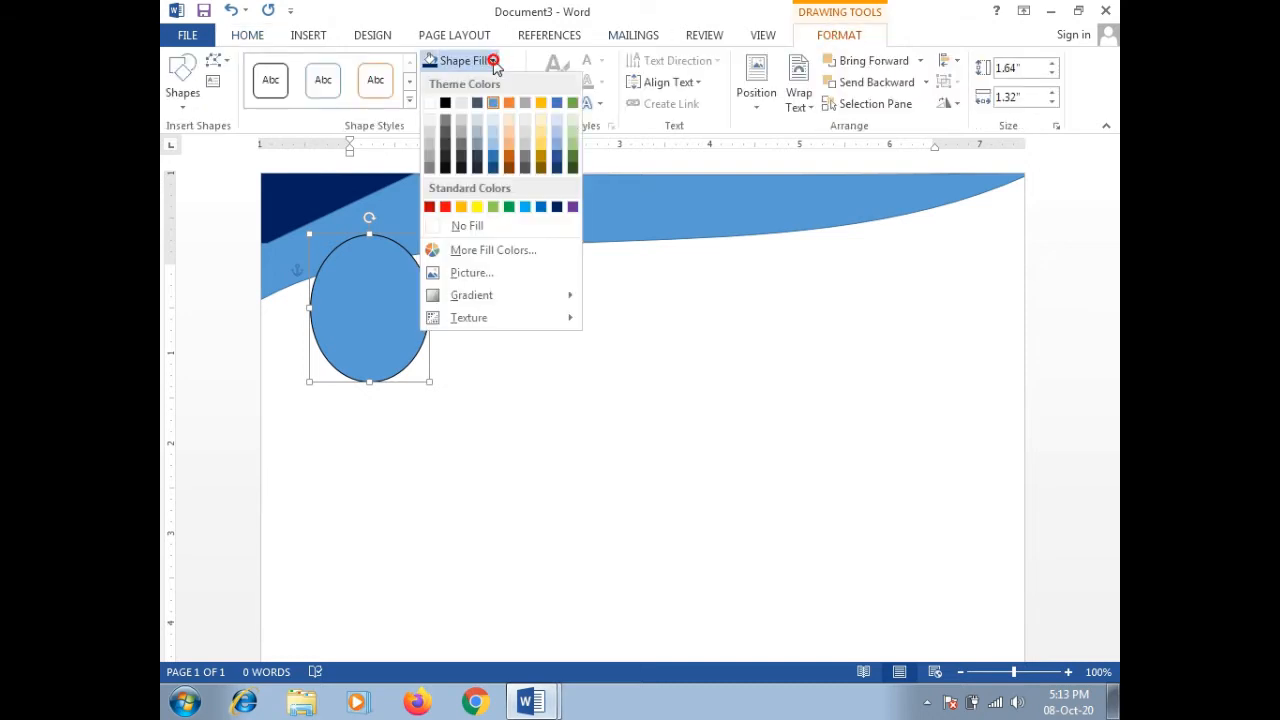
# Step: Fill the oval with the photo IMG-20140902-WA0003, then nudge it slightly down and right
pyautogui.click(470, 274)
pyautogui.click(846, 540)
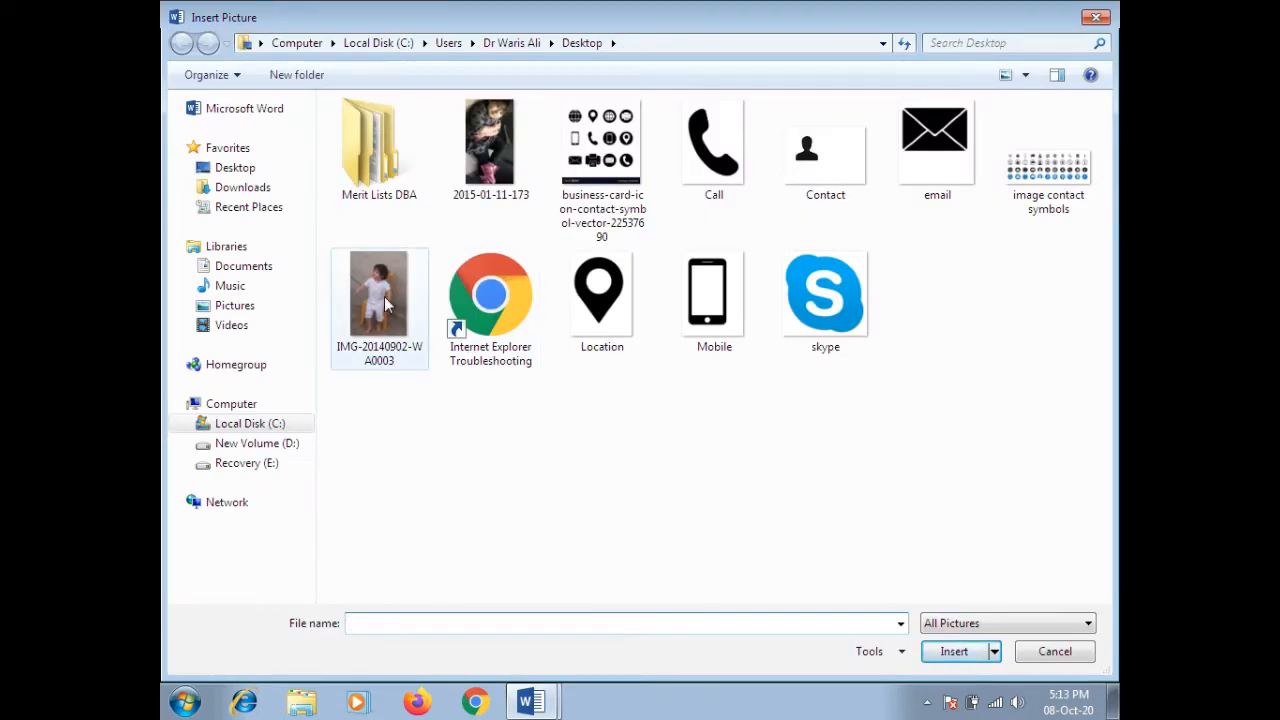
pyautogui.click(387, 303)
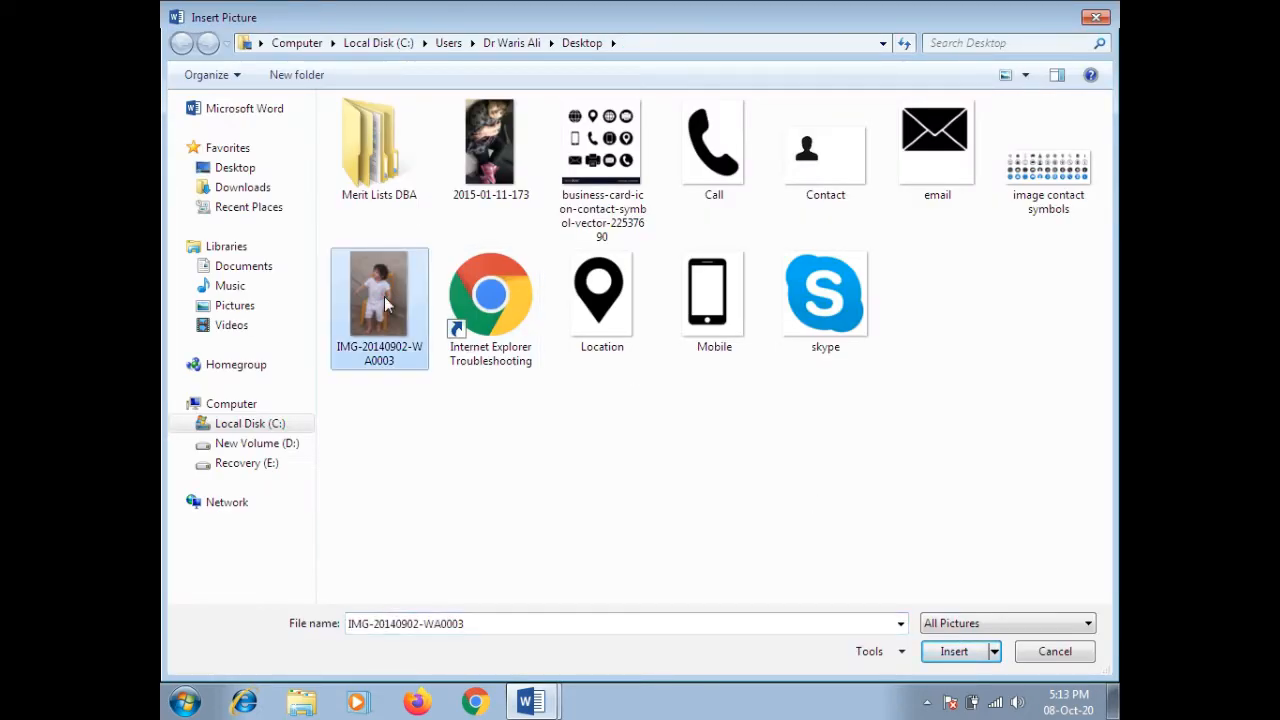
pyautogui.click(954, 652)
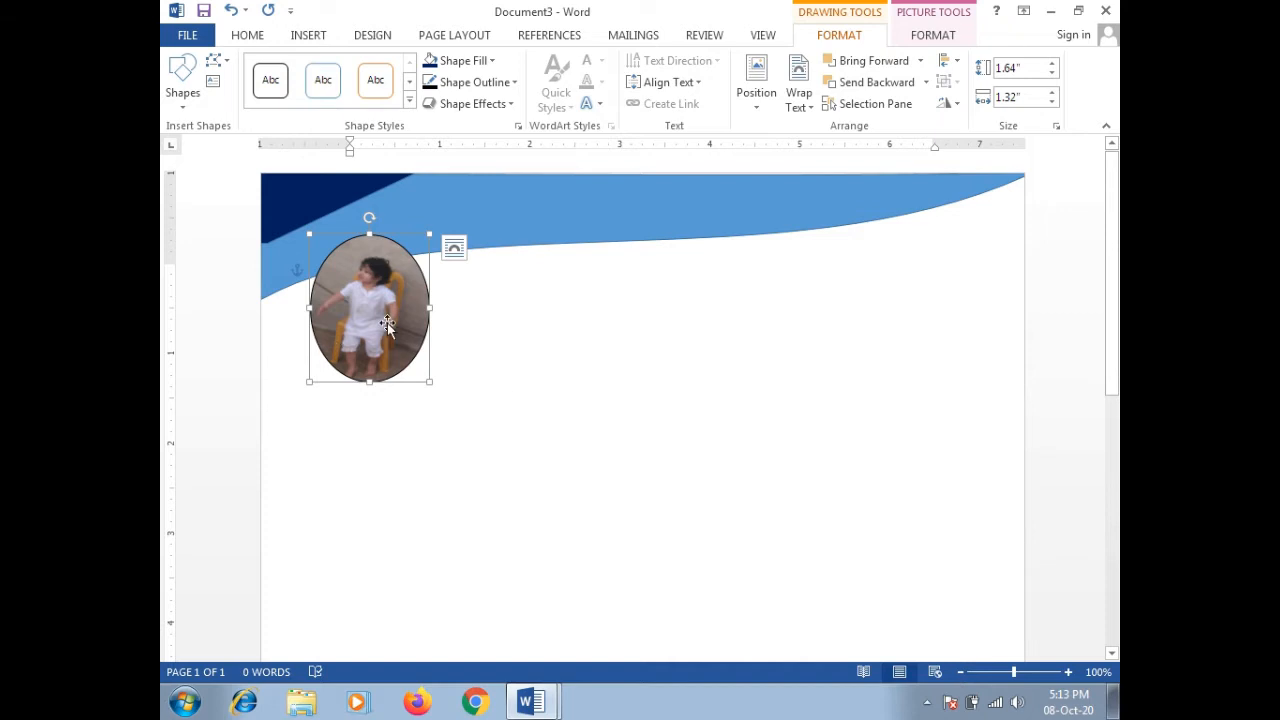
pyautogui.moveTo(421, 342); pyautogui.dragTo(422, 351)
pyautogui.click(498, 367)
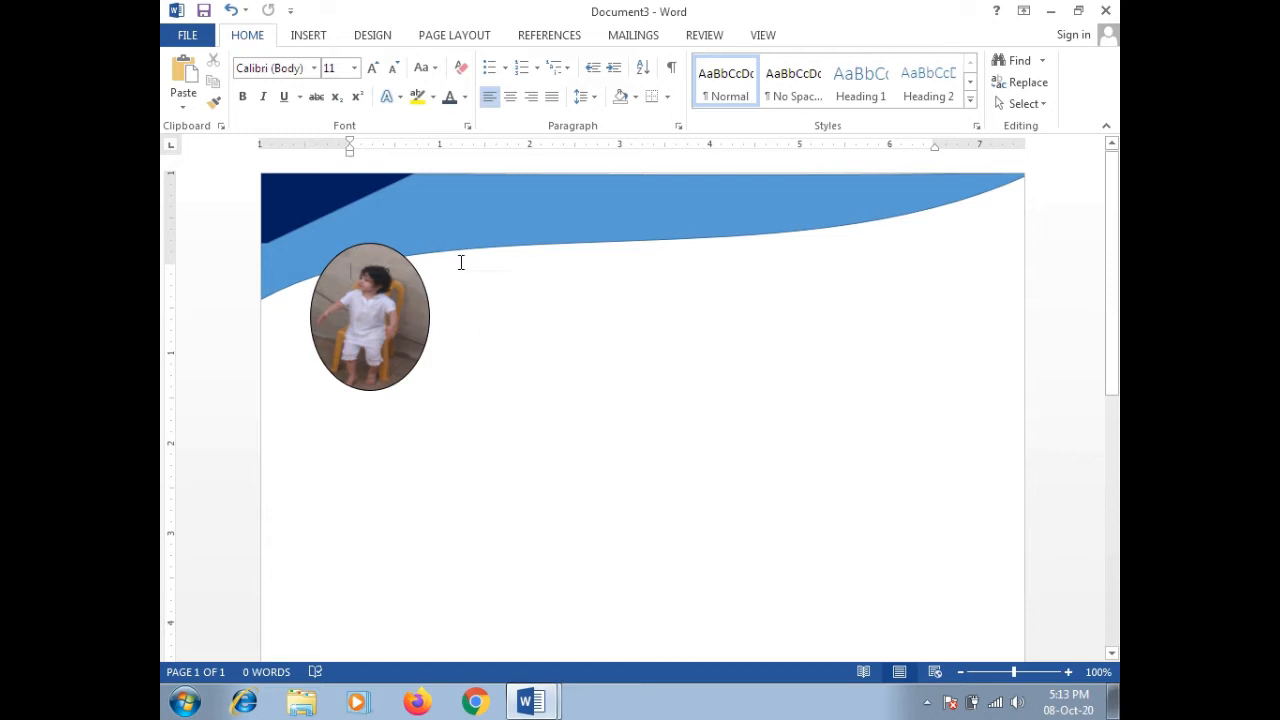
pyautogui.moveTo(404, 297); pyautogui.dragTo(434, 300)
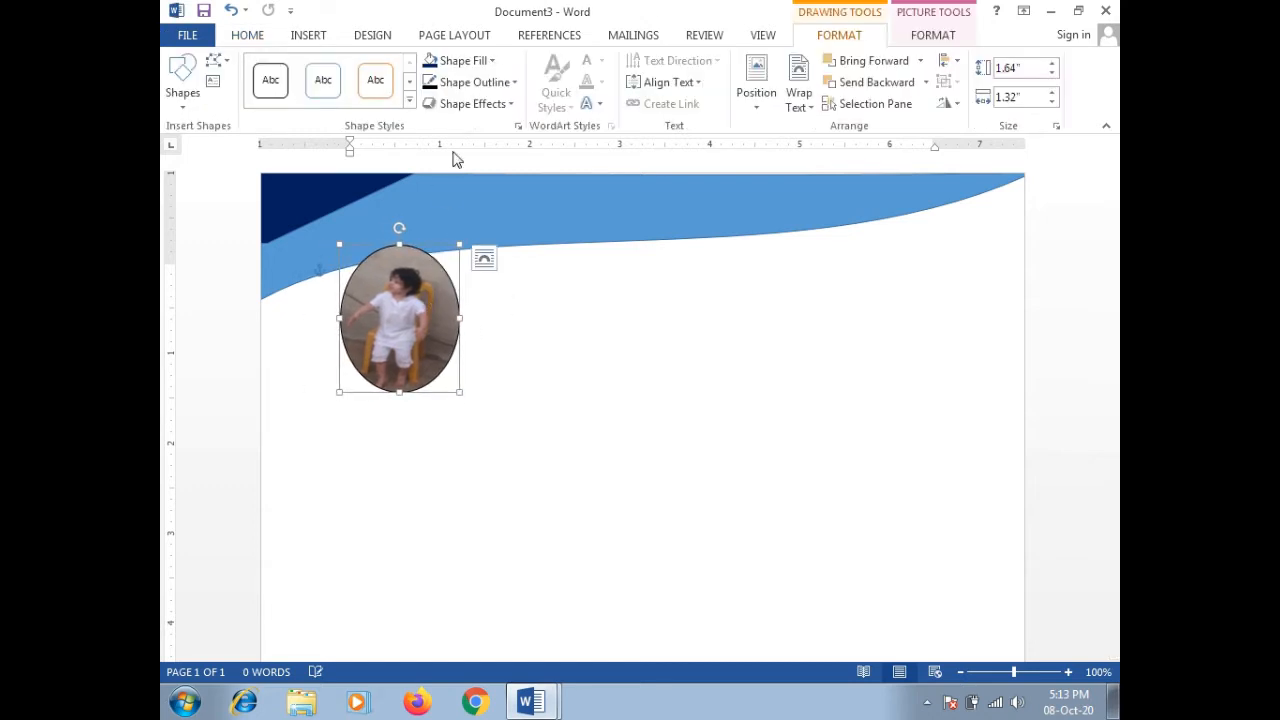
# Step: Undo the accidental left-indent drag on the ruler and click below the photo
pyautogui.click(503, 443)
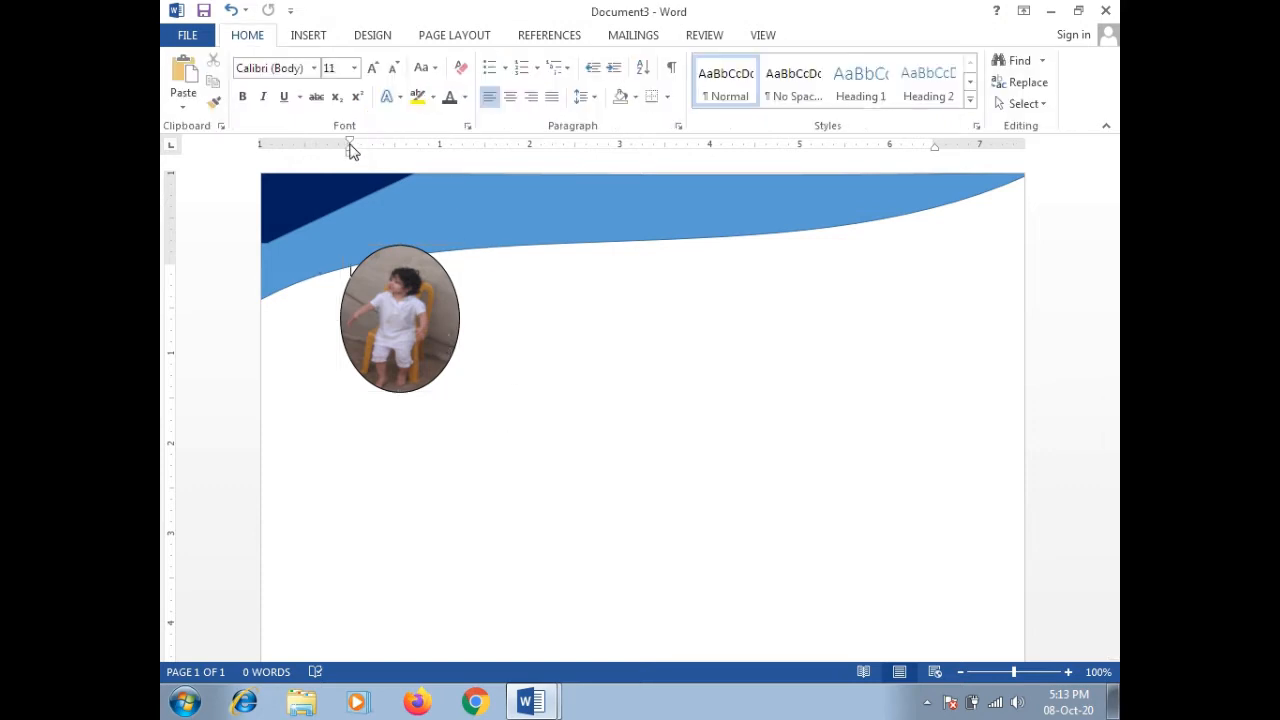
pyautogui.moveTo(350, 148); pyautogui.dragTo(319, 148)
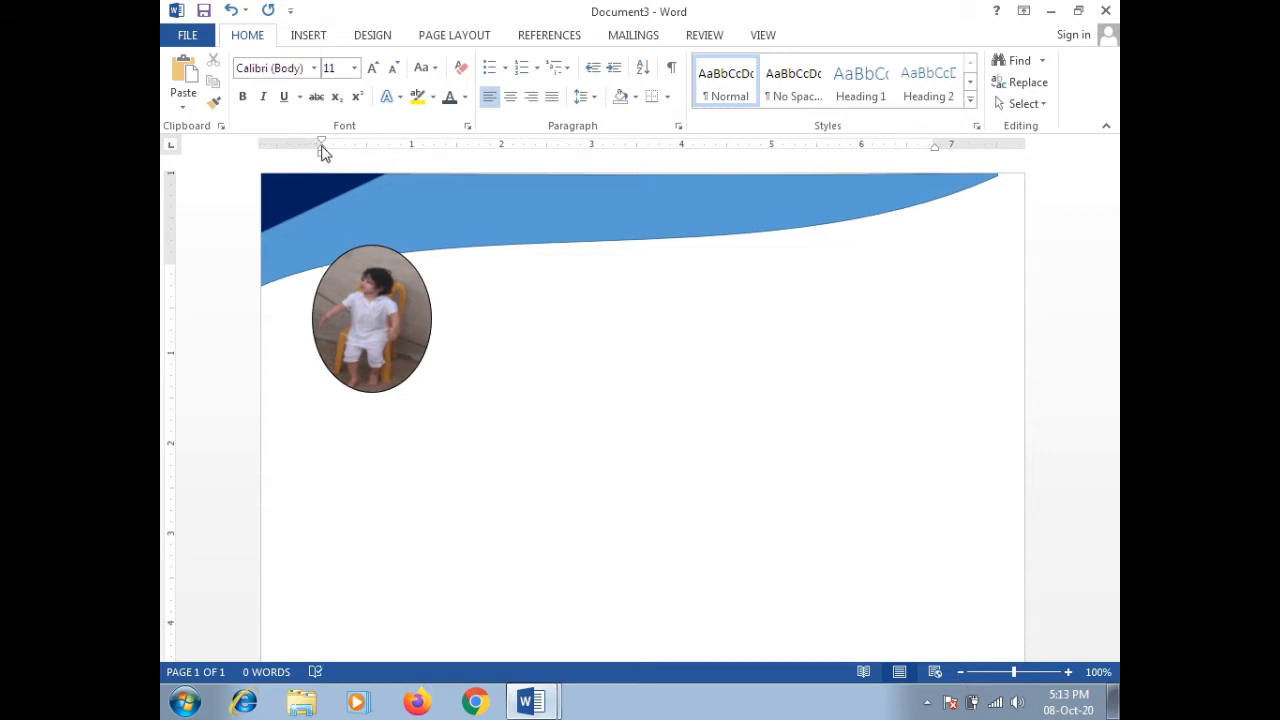
pyautogui.hotkey('ctrl', 'z')
pyautogui.hotkey('ctrl', 'z')
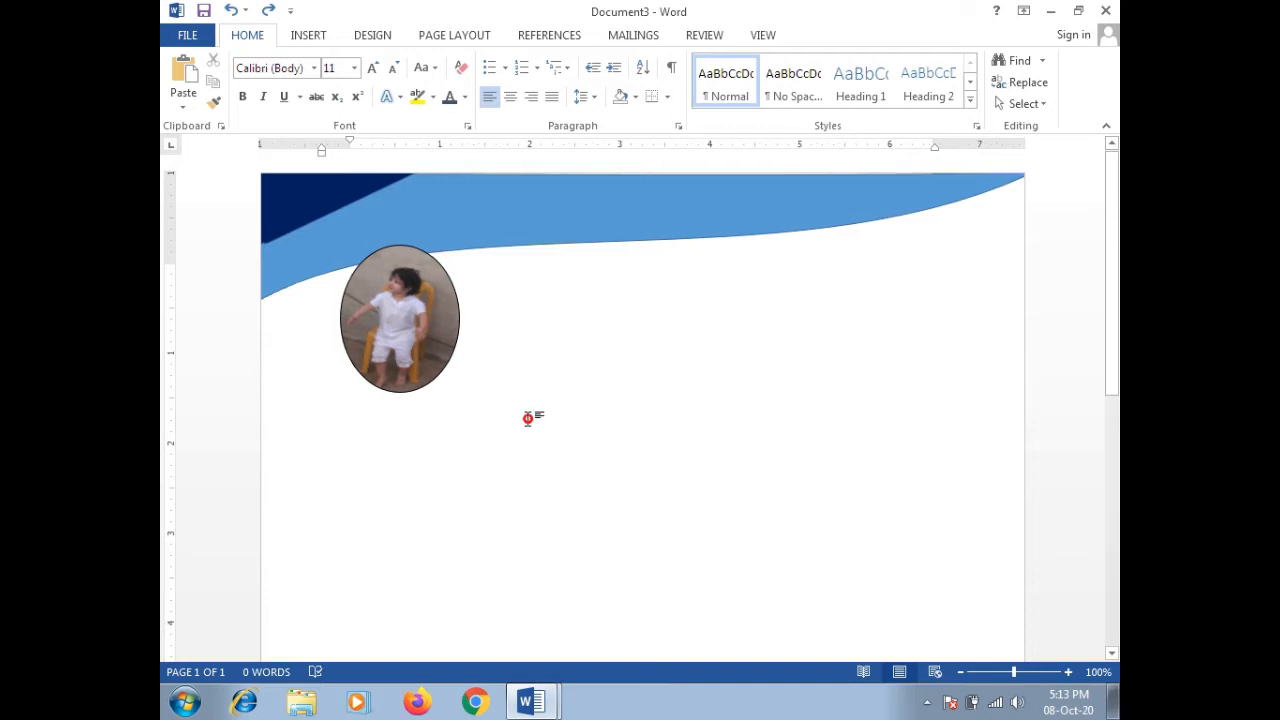
pyautogui.click(403, 499)
pyautogui.click(310, 36)
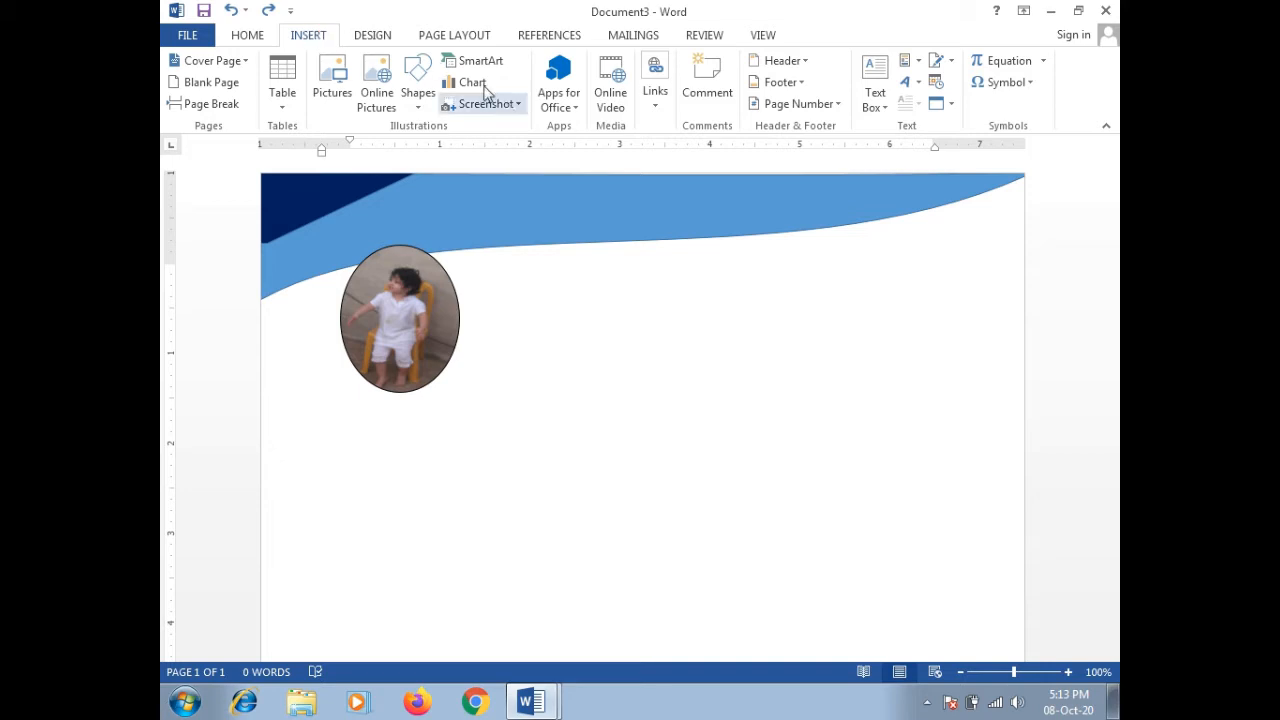
# Step: Draw a blue rounded rectangle below the photo oval
pyautogui.click(418, 100)
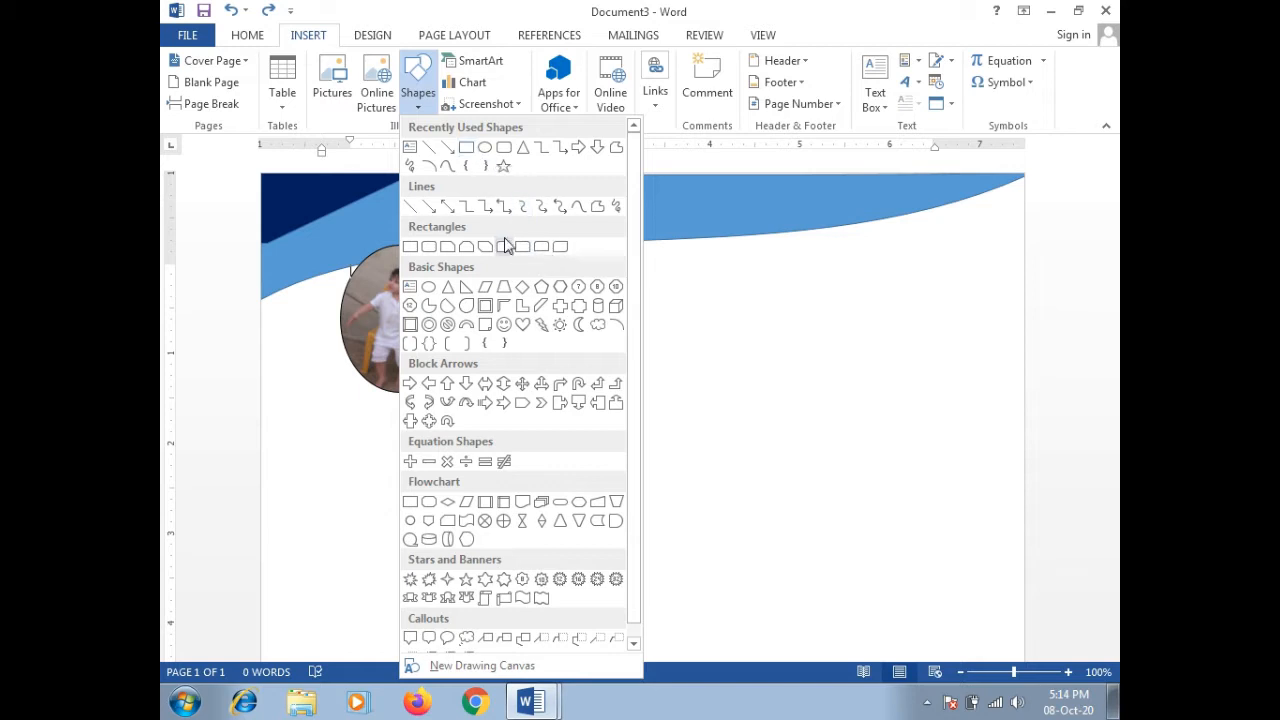
pyautogui.click(503, 148)
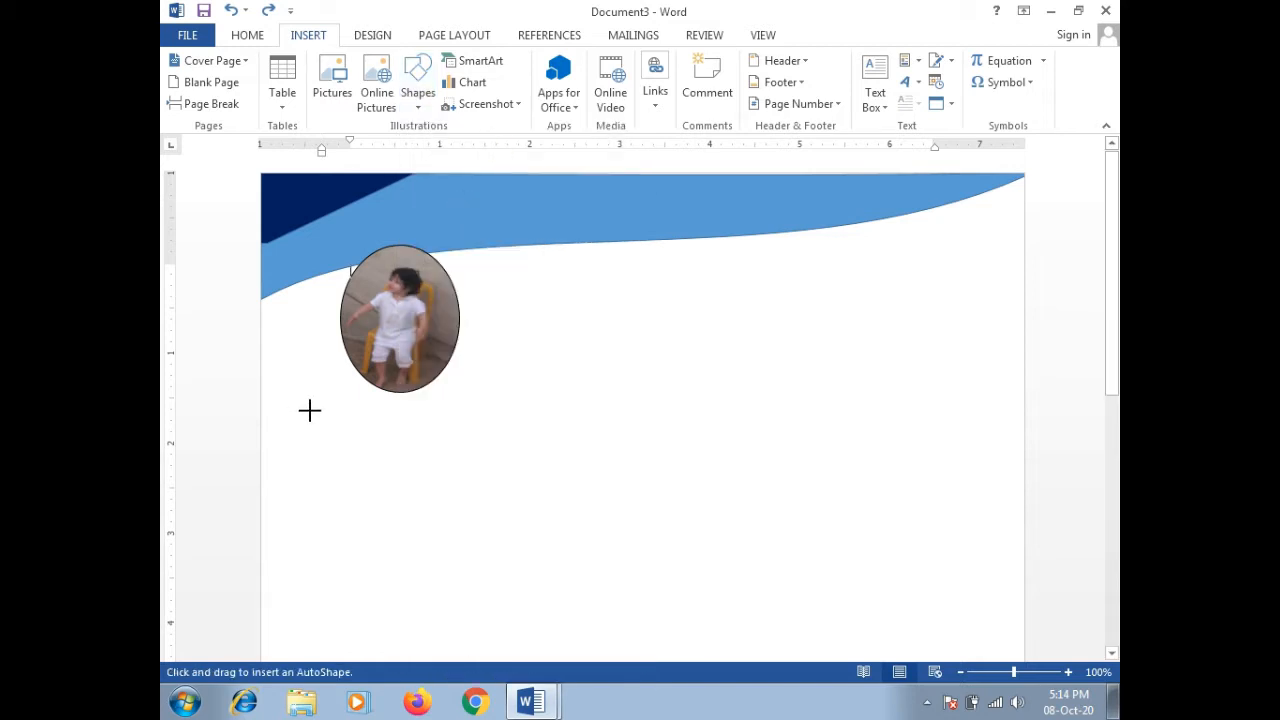
pyautogui.moveTo(312, 407)
pyautogui.mouseDown()
pyautogui.moveTo(457, 417)
pyautogui.moveTo(517, 457)
pyautogui.moveTo(543, 452)
pyautogui.mouseUp()
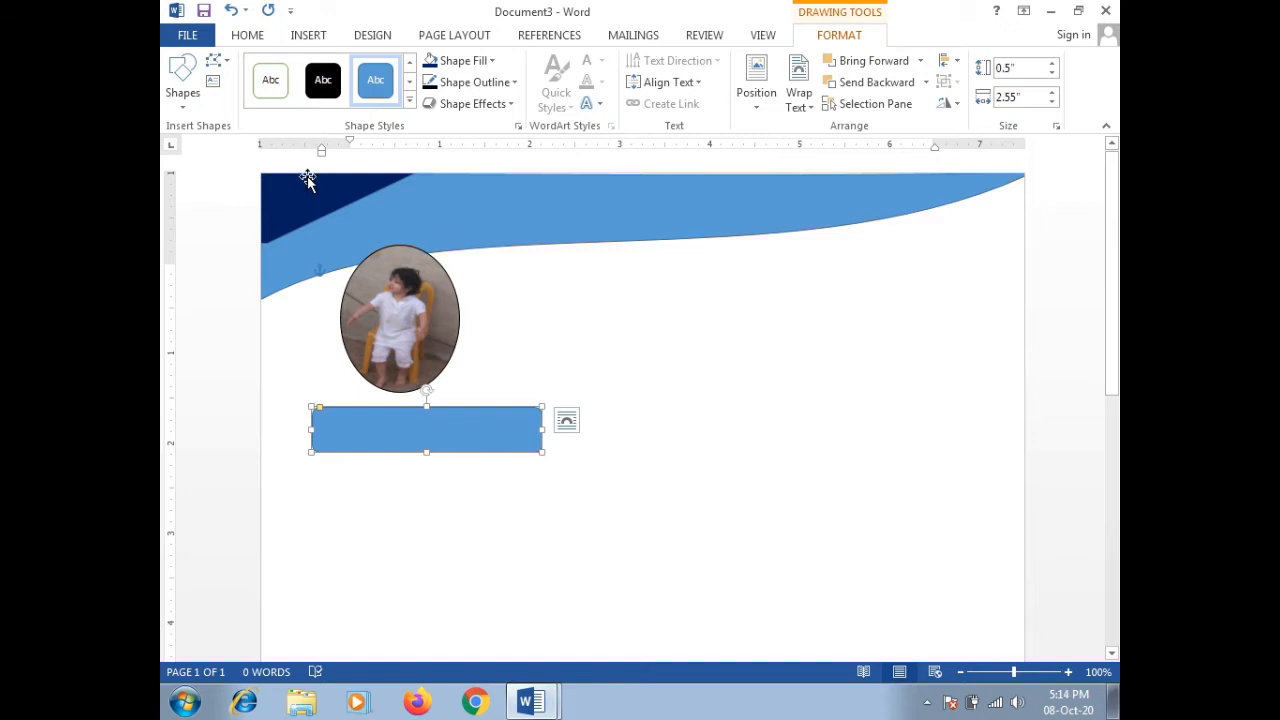
# Step: Draw a 0.45" by 2.19" text box over the rounded rectangle
pyautogui.click(310, 36)
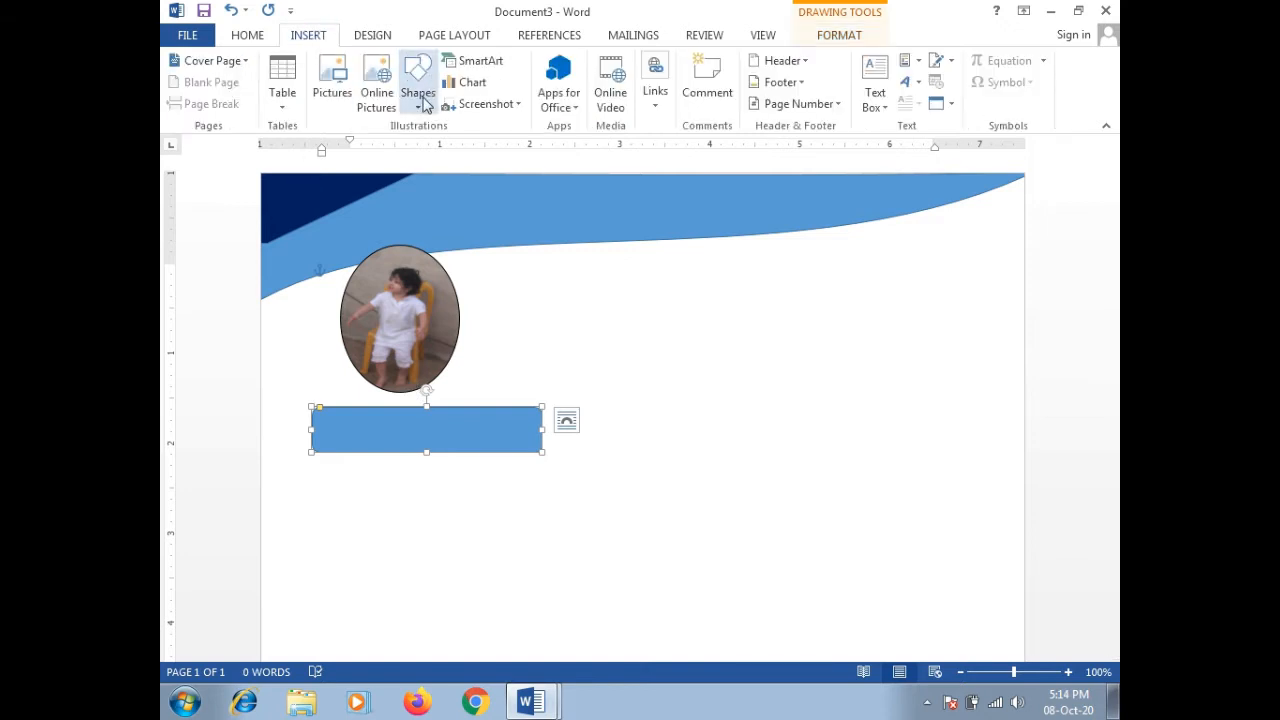
pyautogui.click(418, 100)
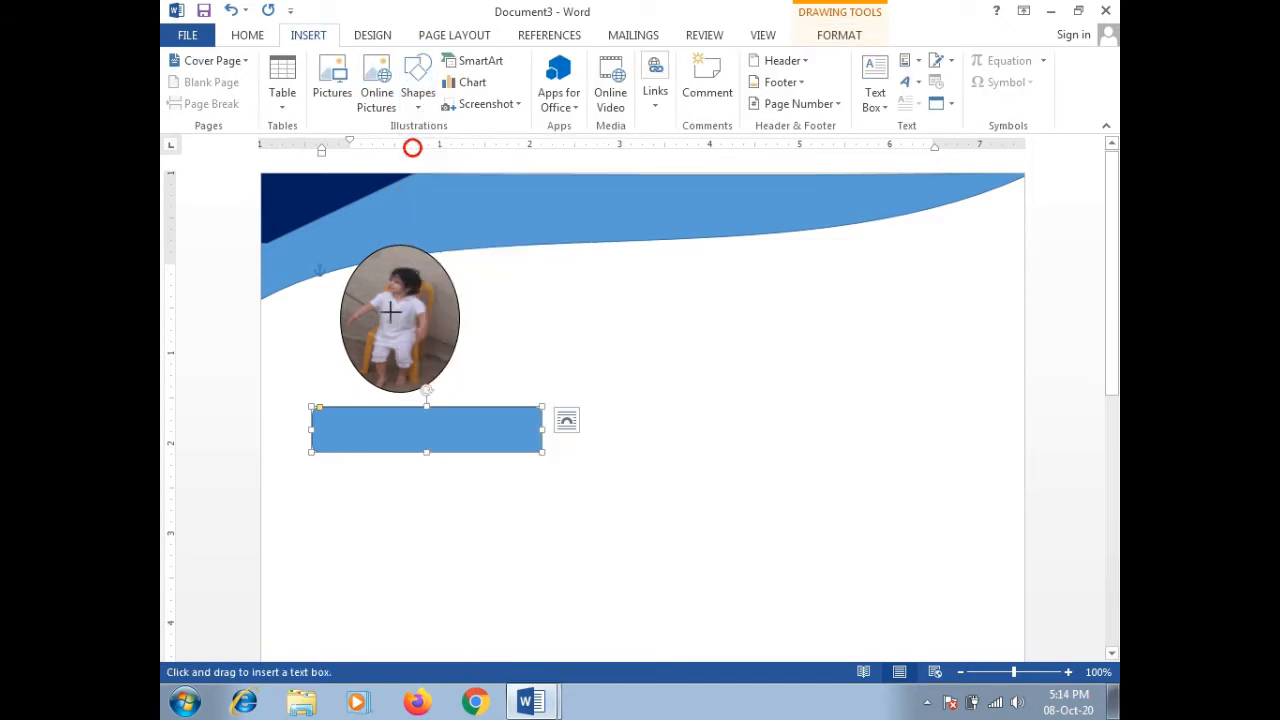
pyautogui.click(412, 158)
pyautogui.moveTo(330, 408)
pyautogui.mouseDown()
pyautogui.moveTo(509, 458)
pyautogui.moveTo(527, 448)
pyautogui.mouseUp()
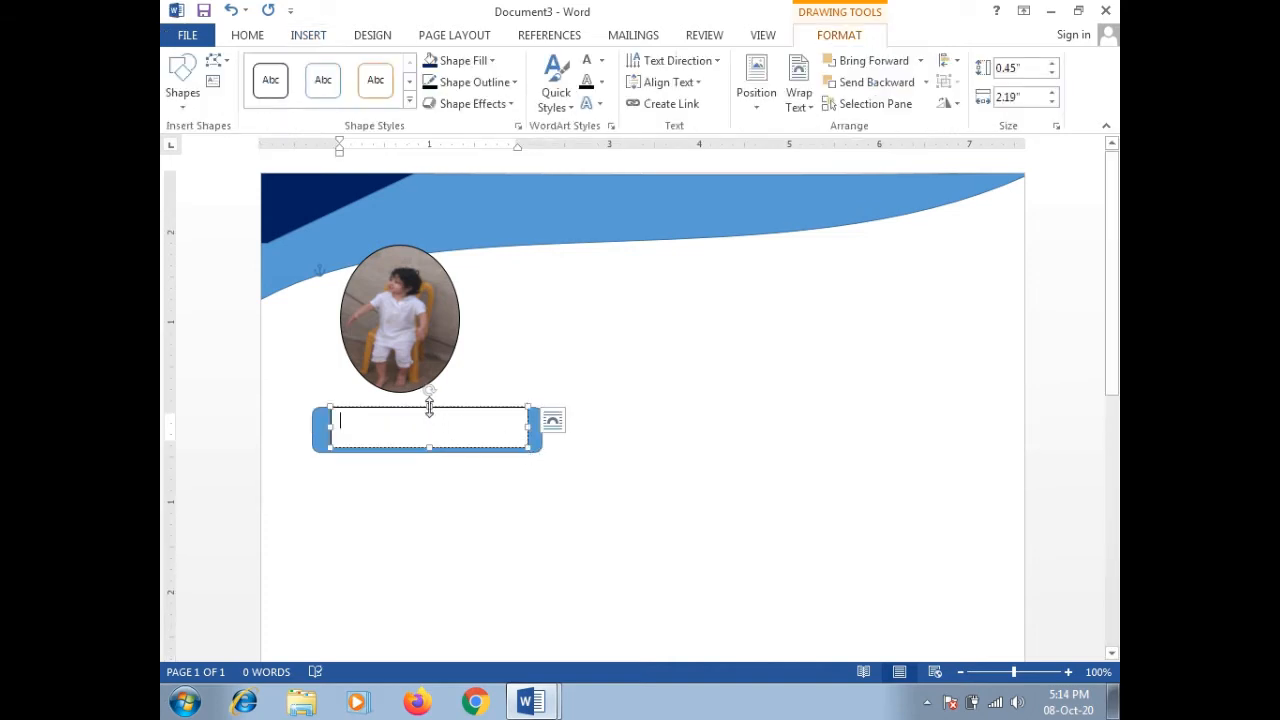
# Step: Type 'Contact' in the text box and make it bold
pyautogui.click(429, 407)
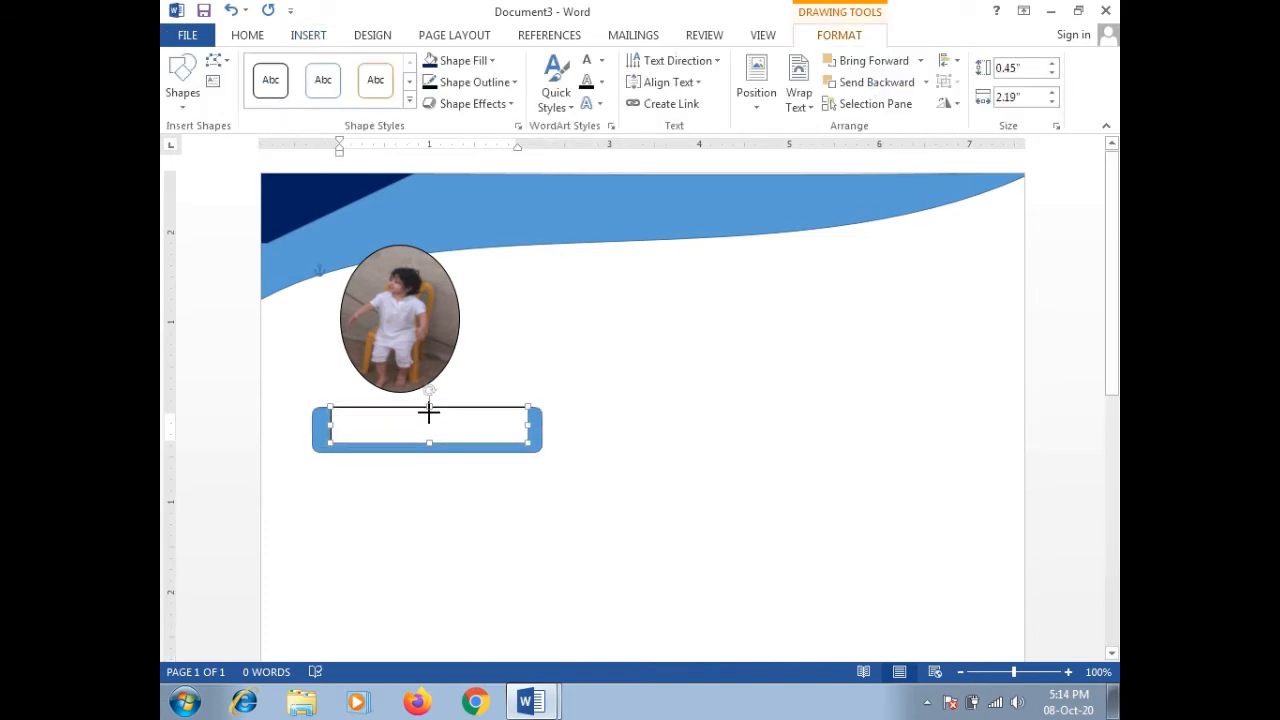
pyautogui.moveTo(429, 412); pyautogui.dragTo(429, 413)
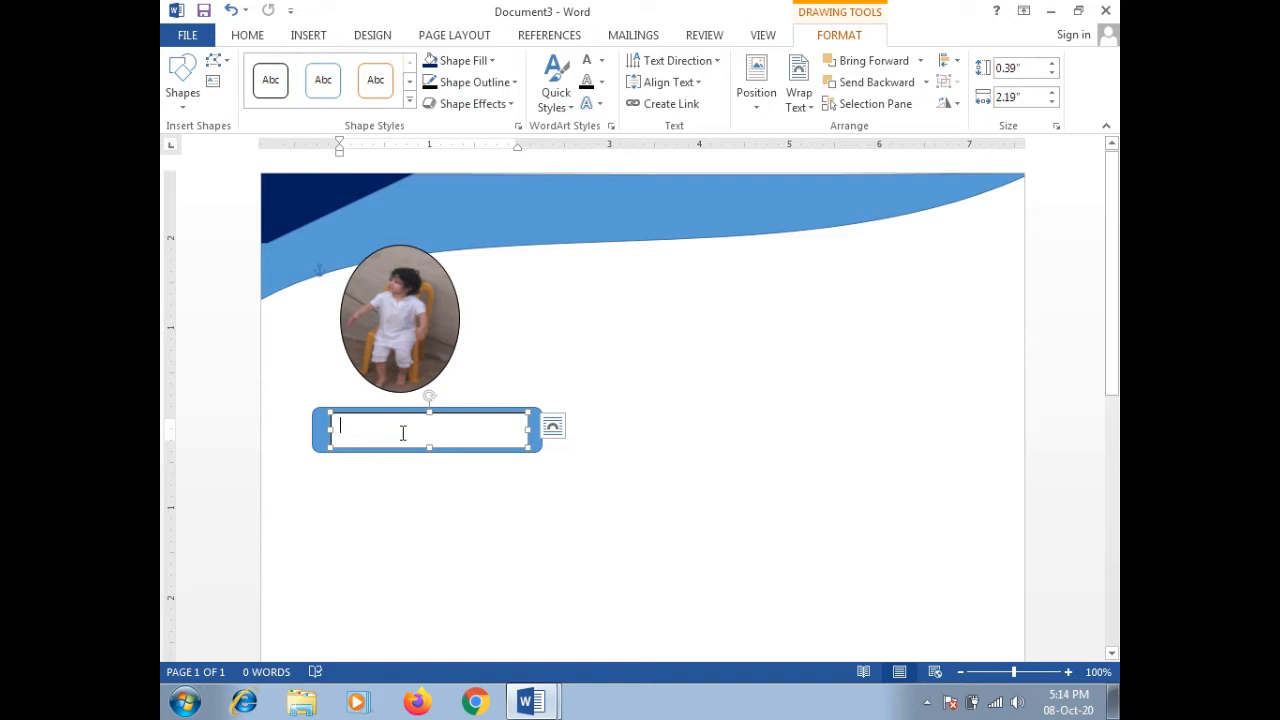
pyautogui.write('Co')
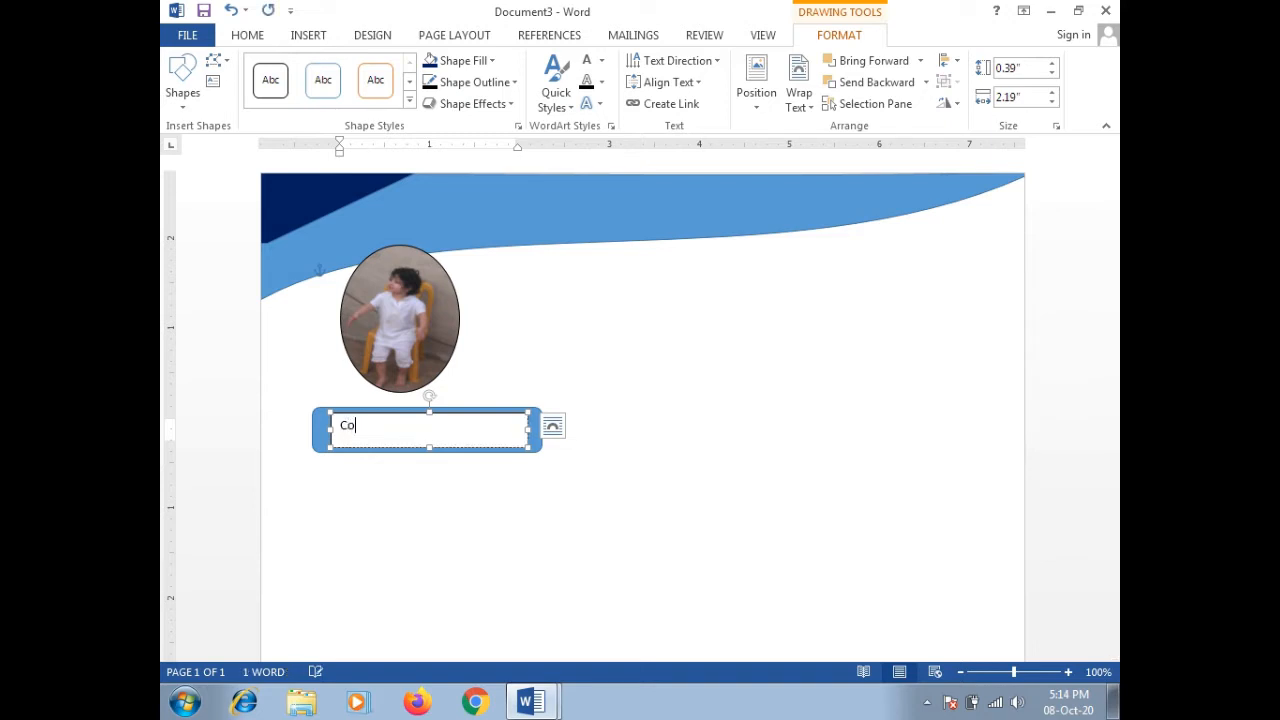
pyautogui.write('ntact')
pyautogui.doubleClick(354, 428)
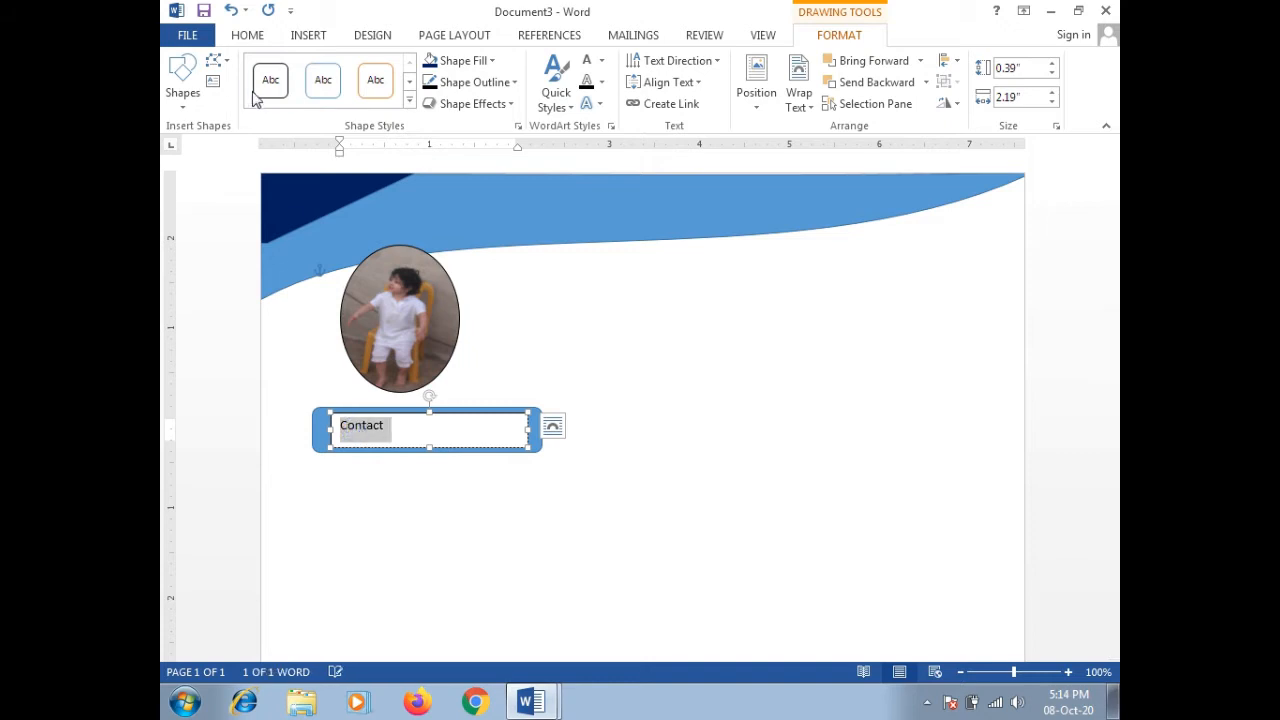
pyautogui.click(247, 35)
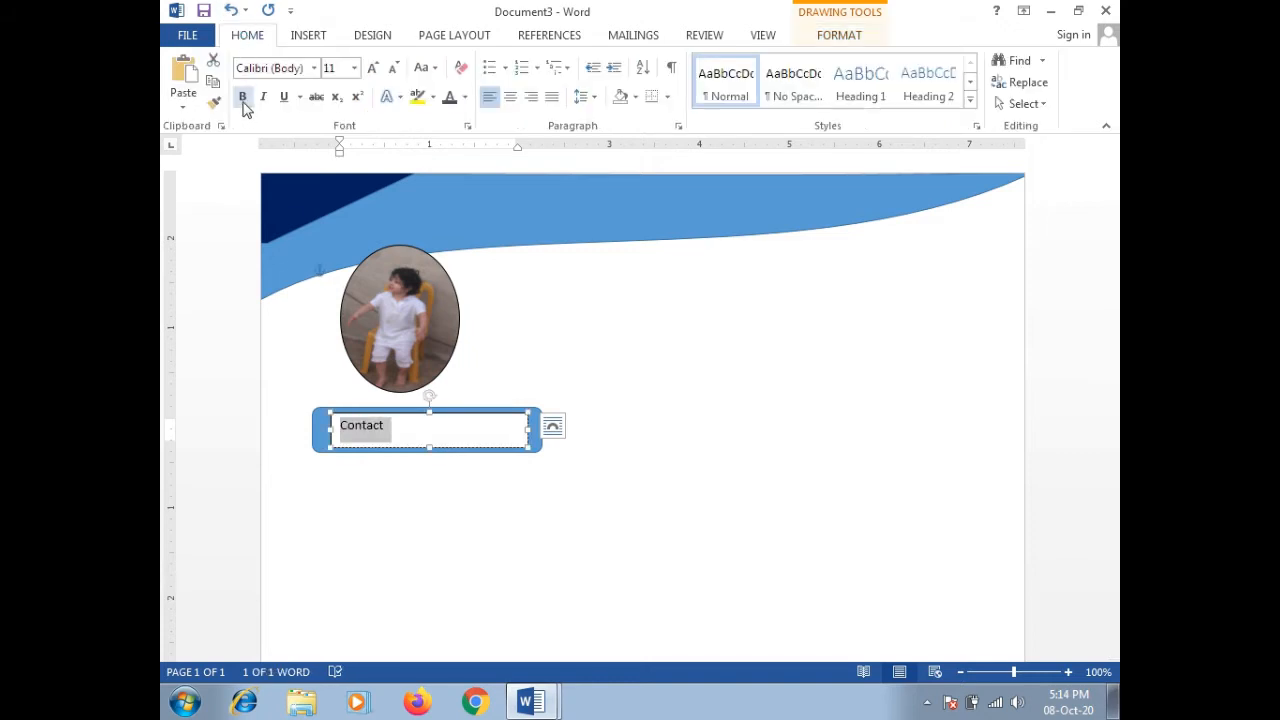
pyautogui.click(242, 96)
# Step: Set the paragraph to 0 pt space after and single line spacing
pyautogui.click(679, 127)
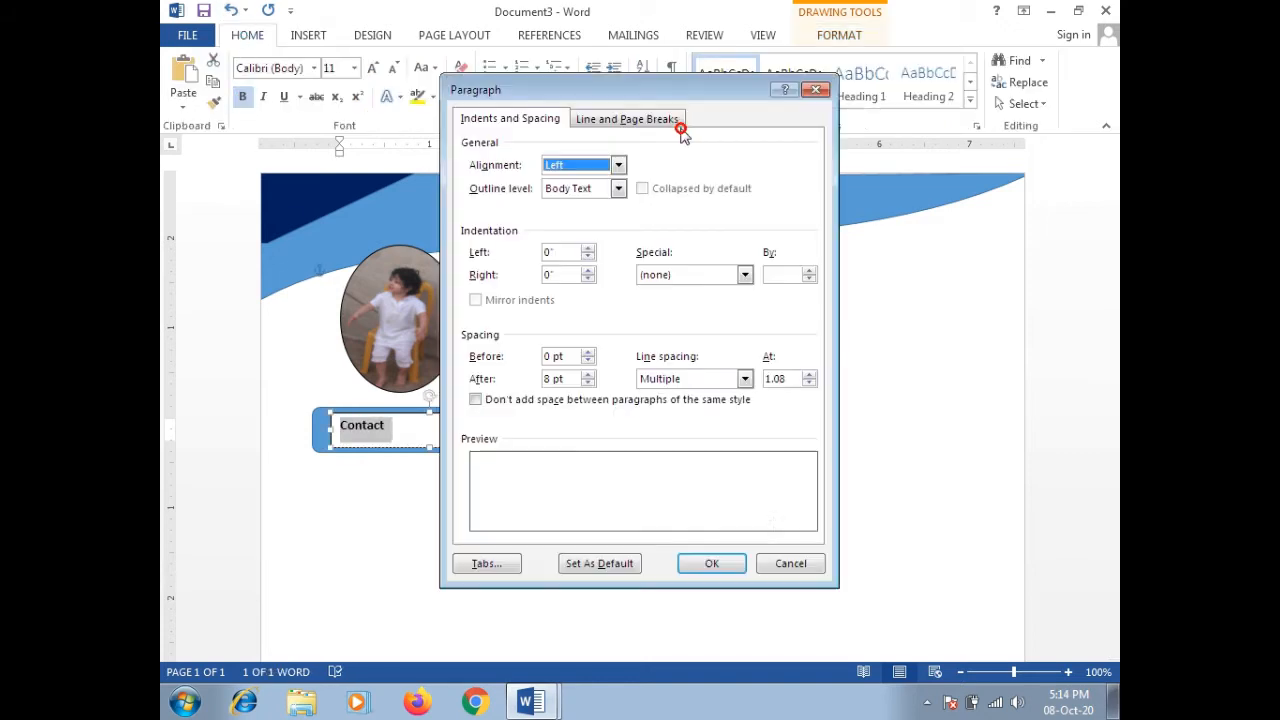
pyautogui.click(589, 384)
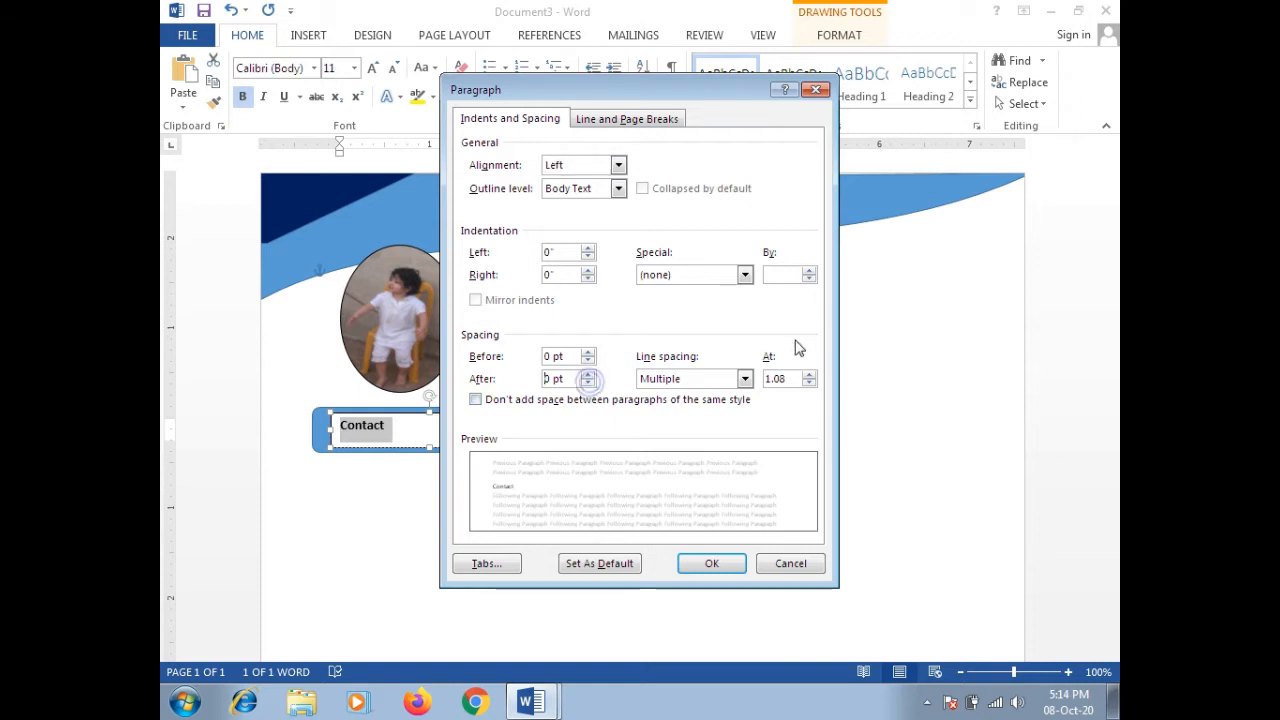
pyautogui.click(746, 379)
pyautogui.click(712, 397)
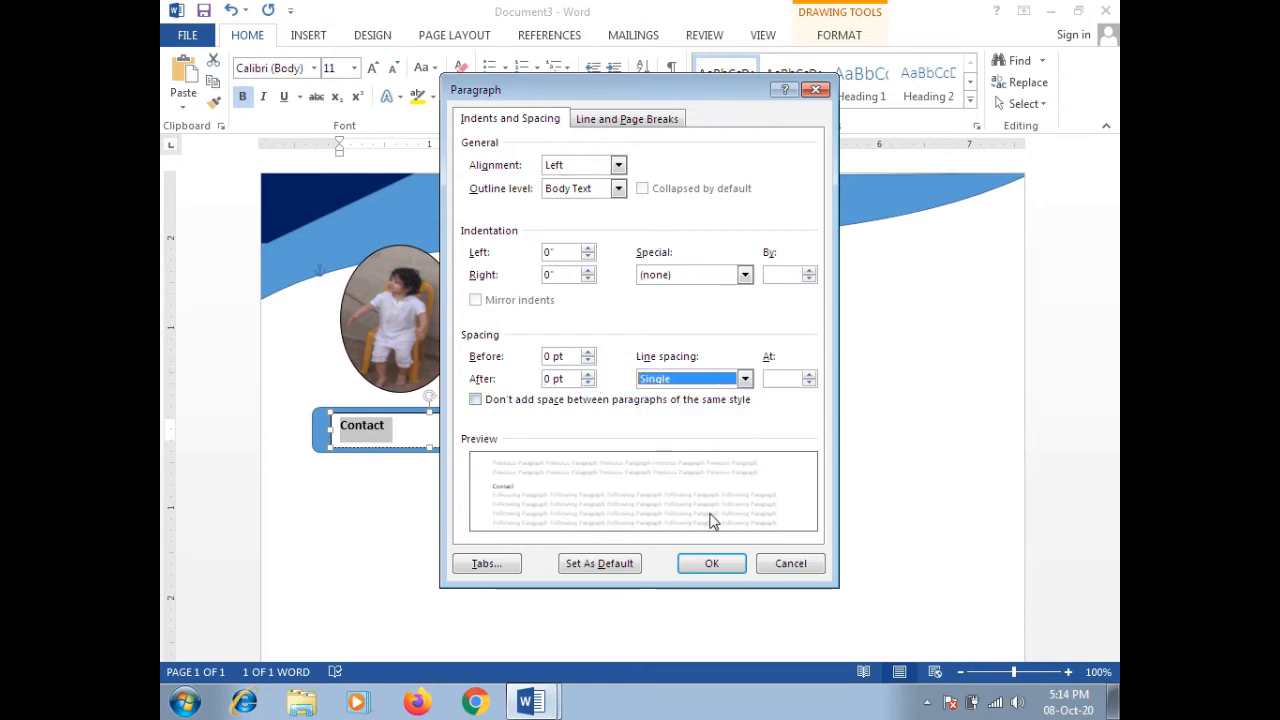
pyautogui.click(704, 559)
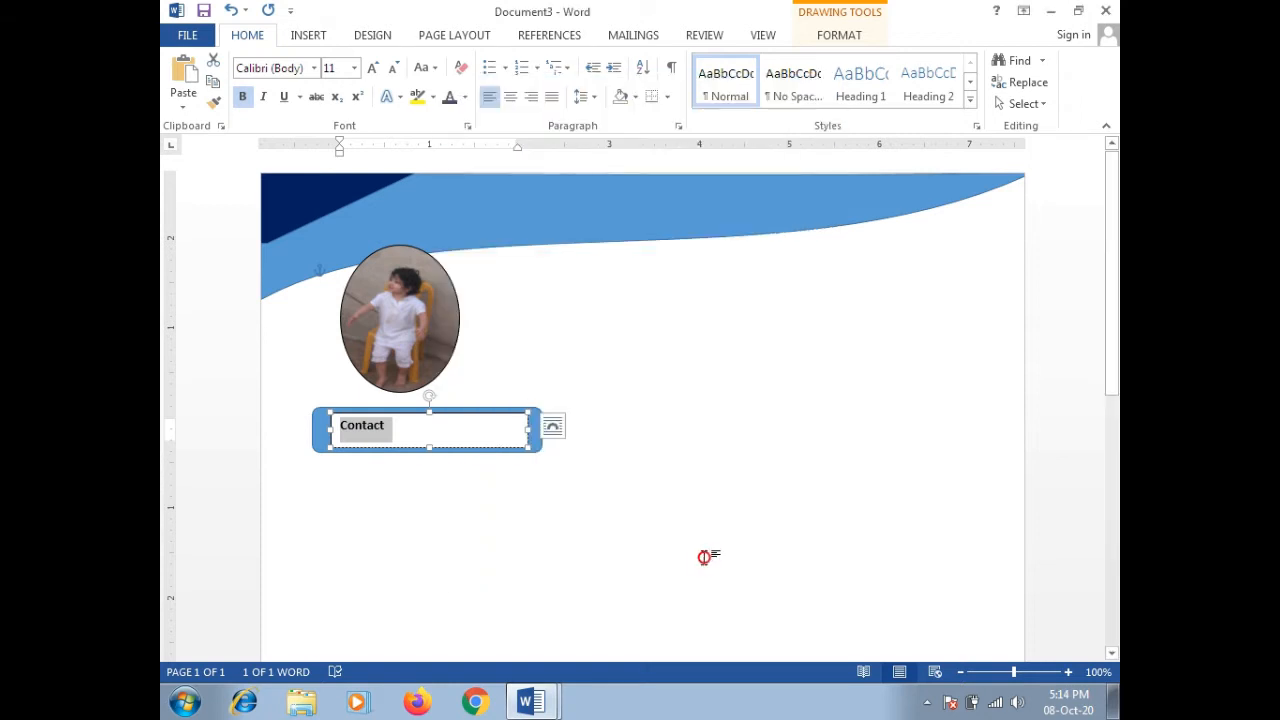
# Step: Set the Contact text to Arial, size 14
pyautogui.click(355, 68)
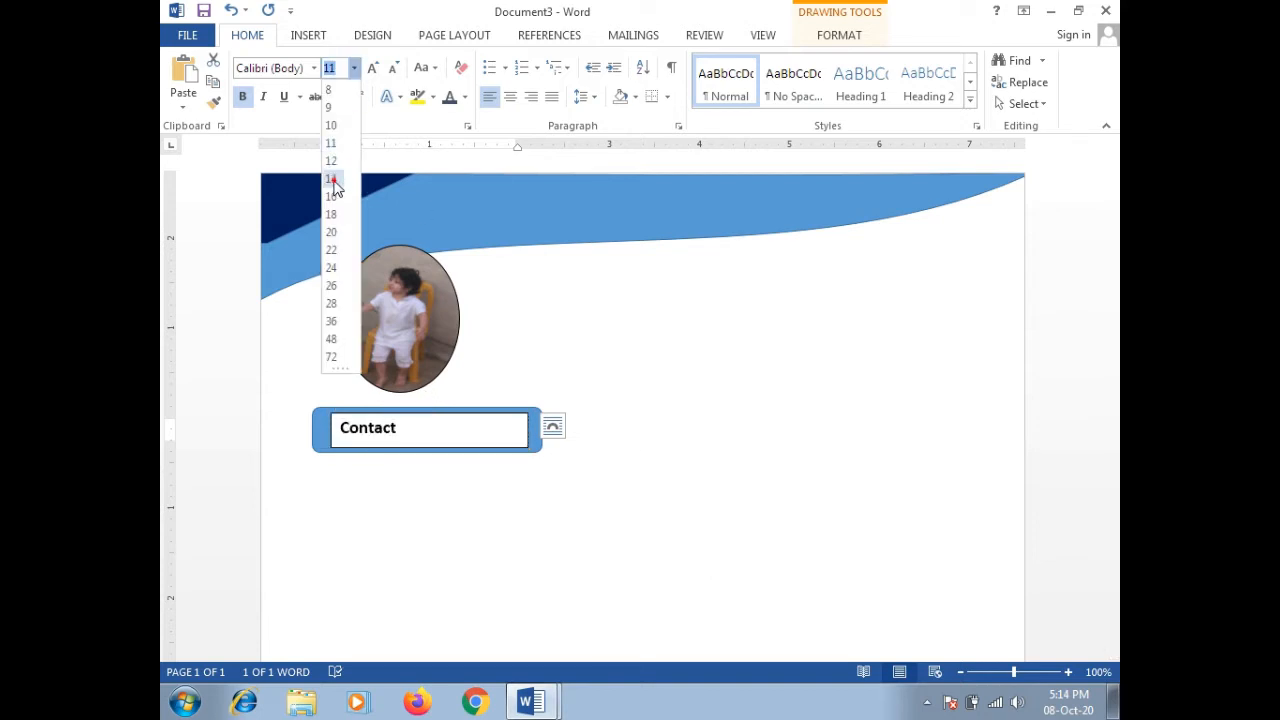
pyautogui.click(333, 180)
pyautogui.click(299, 68)
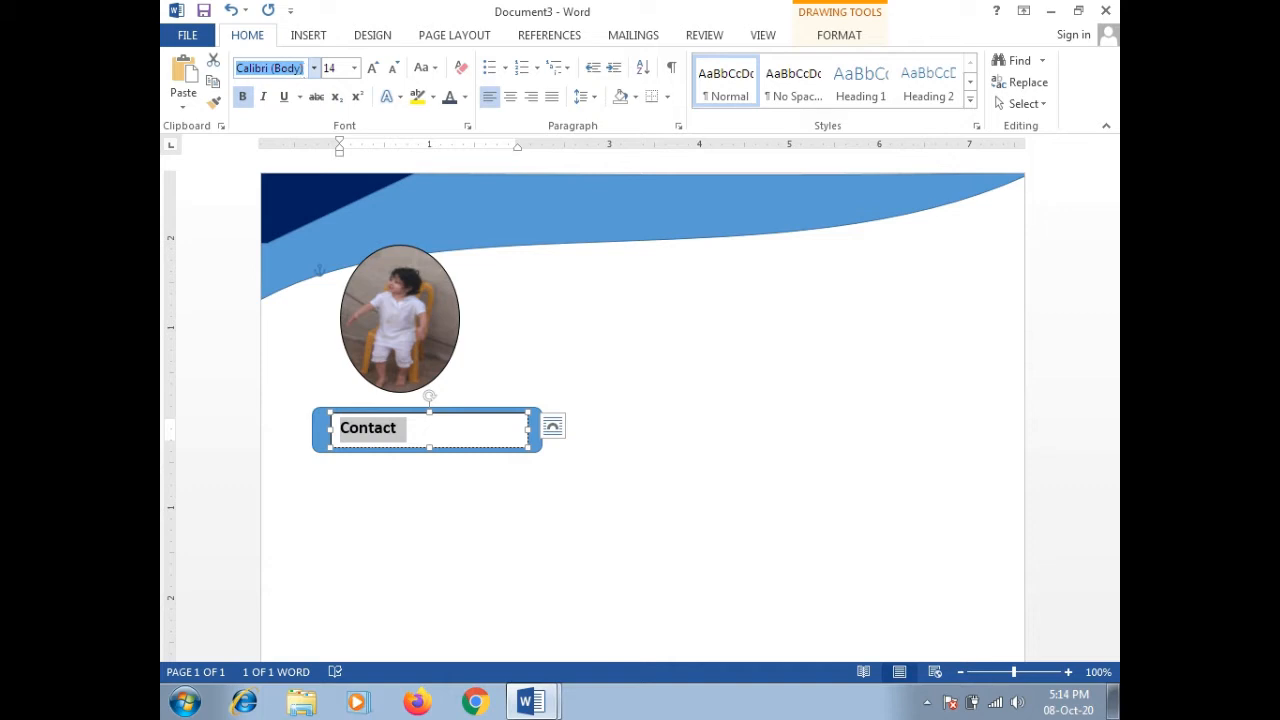
pyautogui.write('Arial')
pyautogui.press('Return')
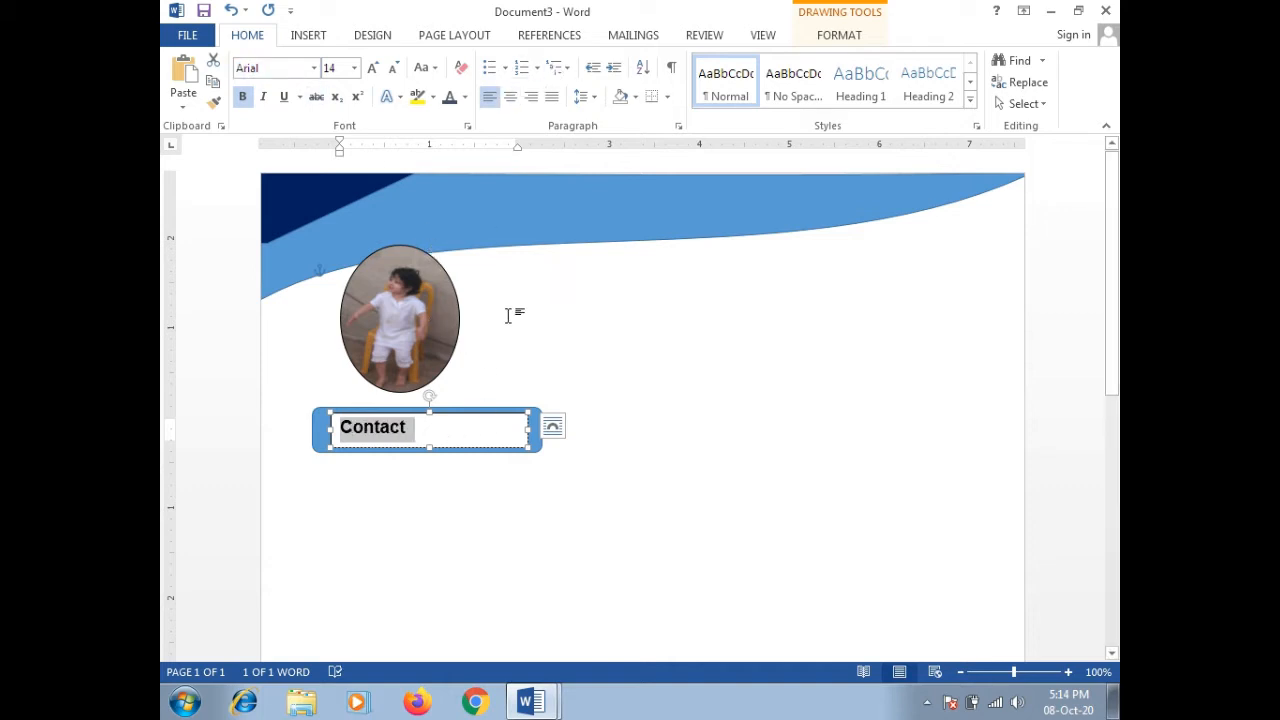
# Step: Fill the Contact text box blue to match the bar
pyautogui.click(485, 425)
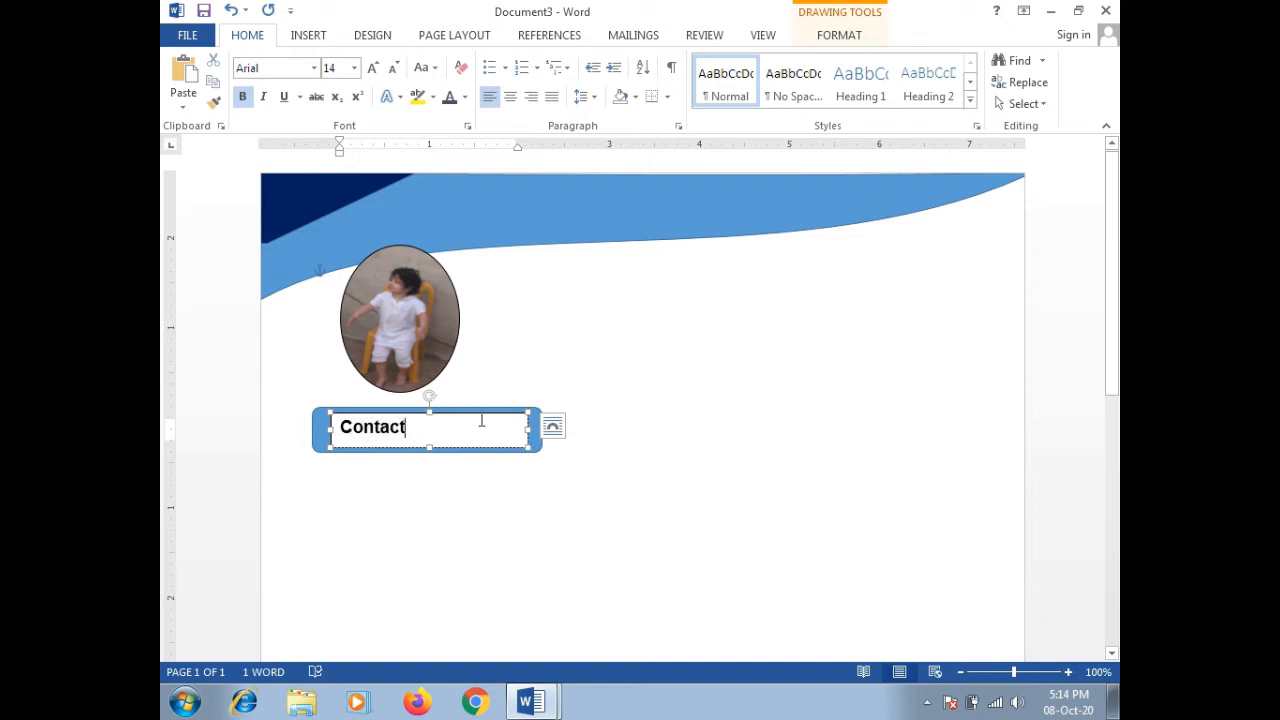
pyautogui.click(480, 418)
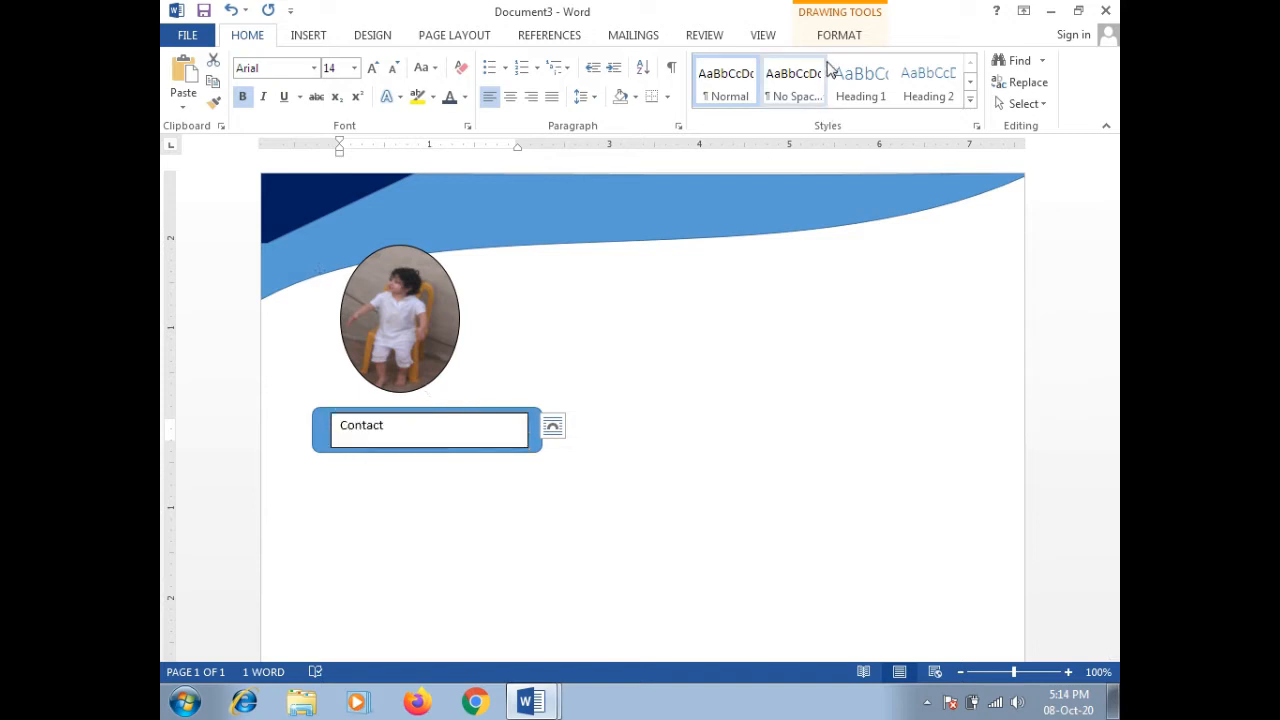
pyautogui.click(828, 38)
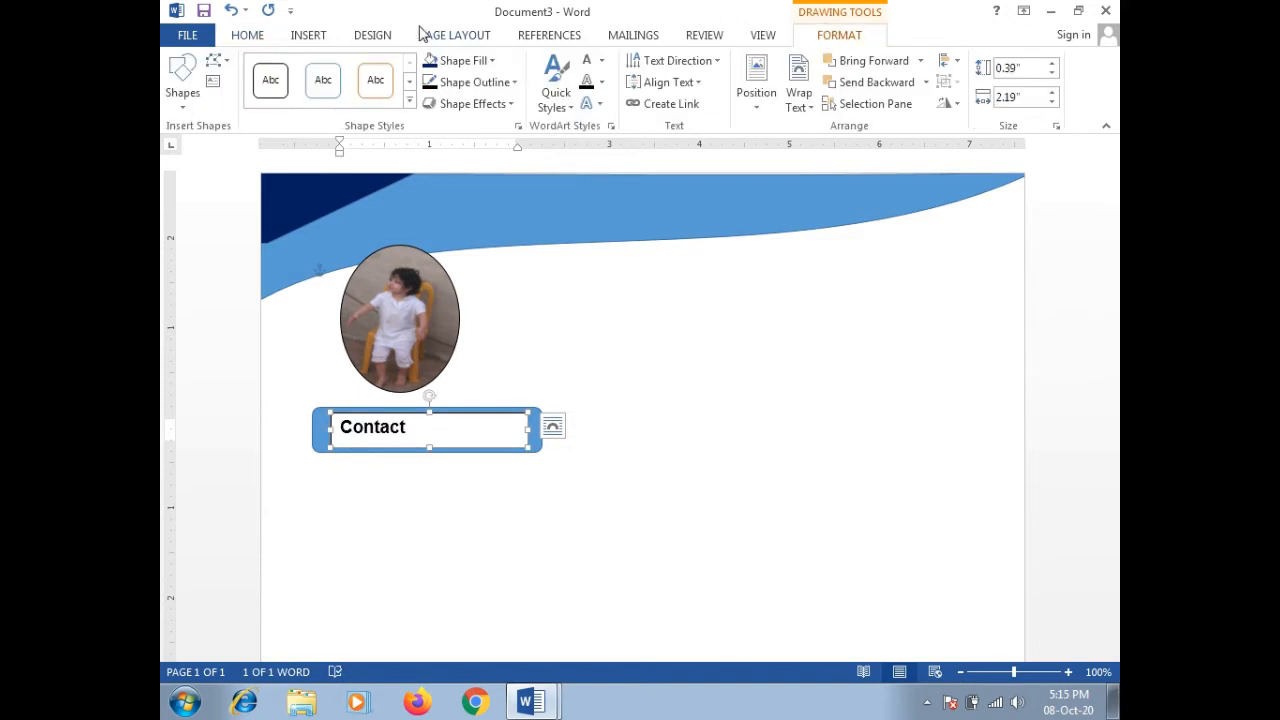
pyautogui.click(491, 62)
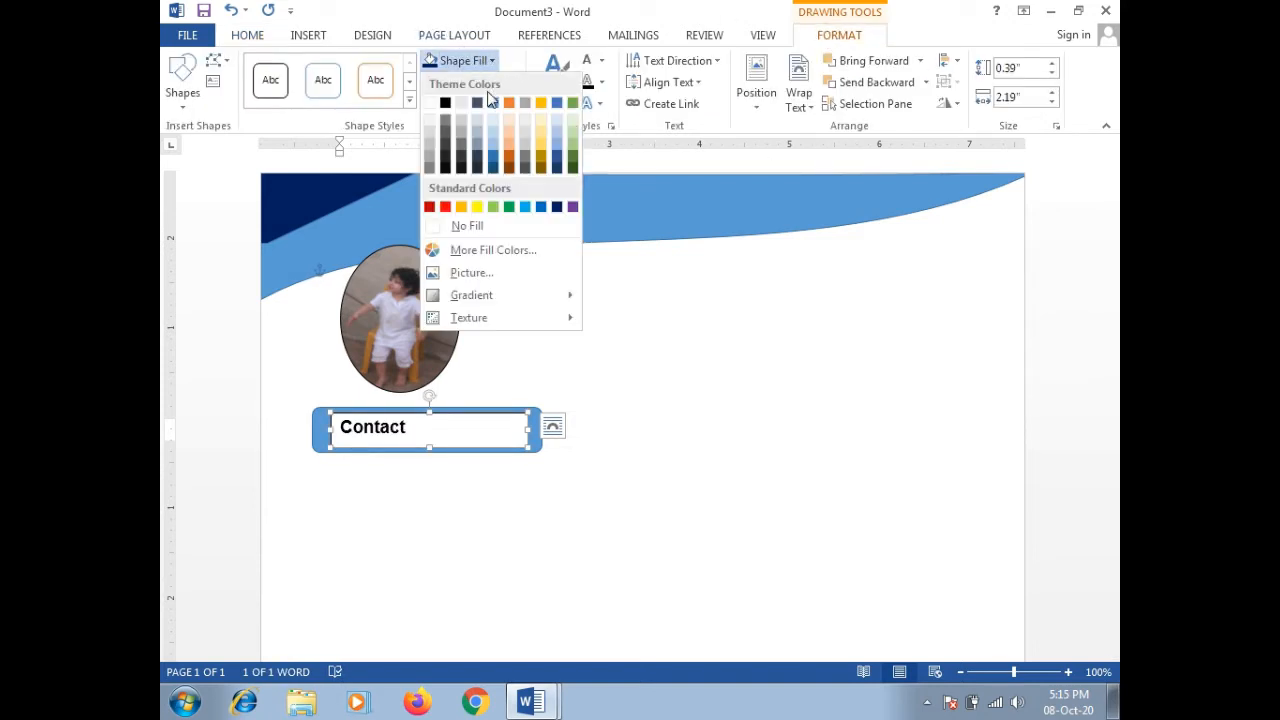
pyautogui.click(495, 104)
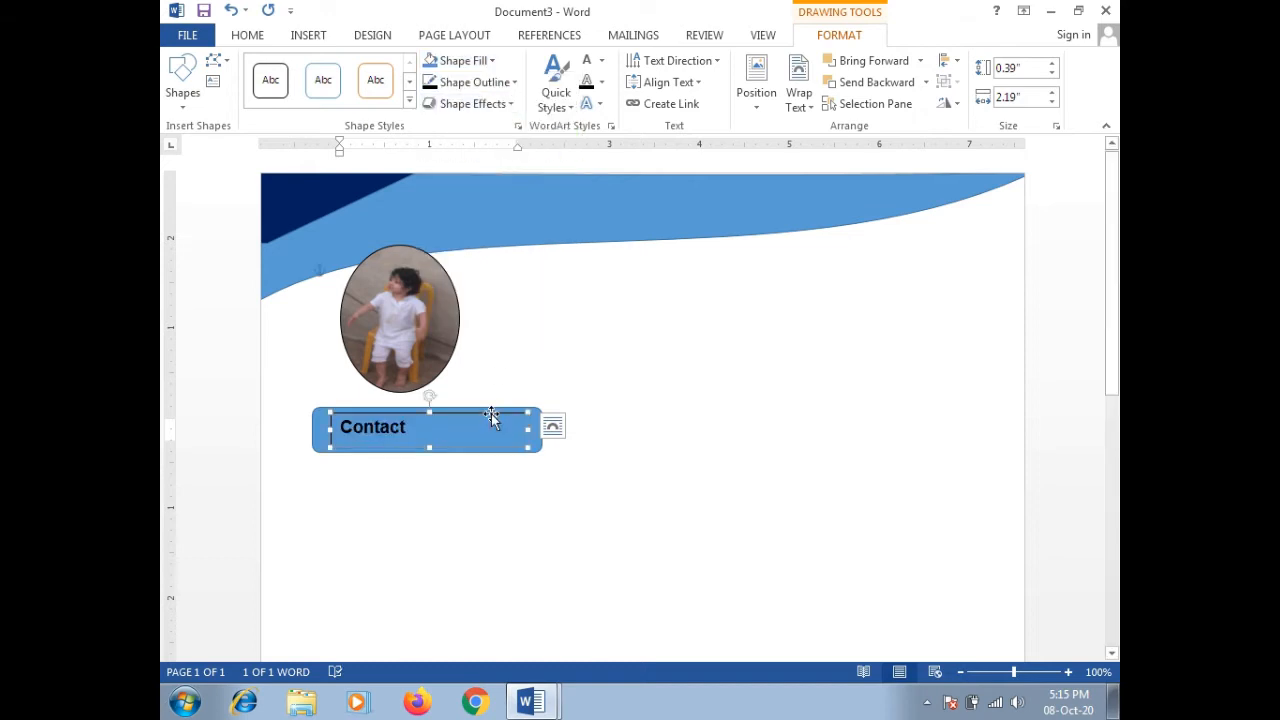
# Step: Make the Contact text white and remove the text box outline
pyautogui.doubleClick(397, 426)
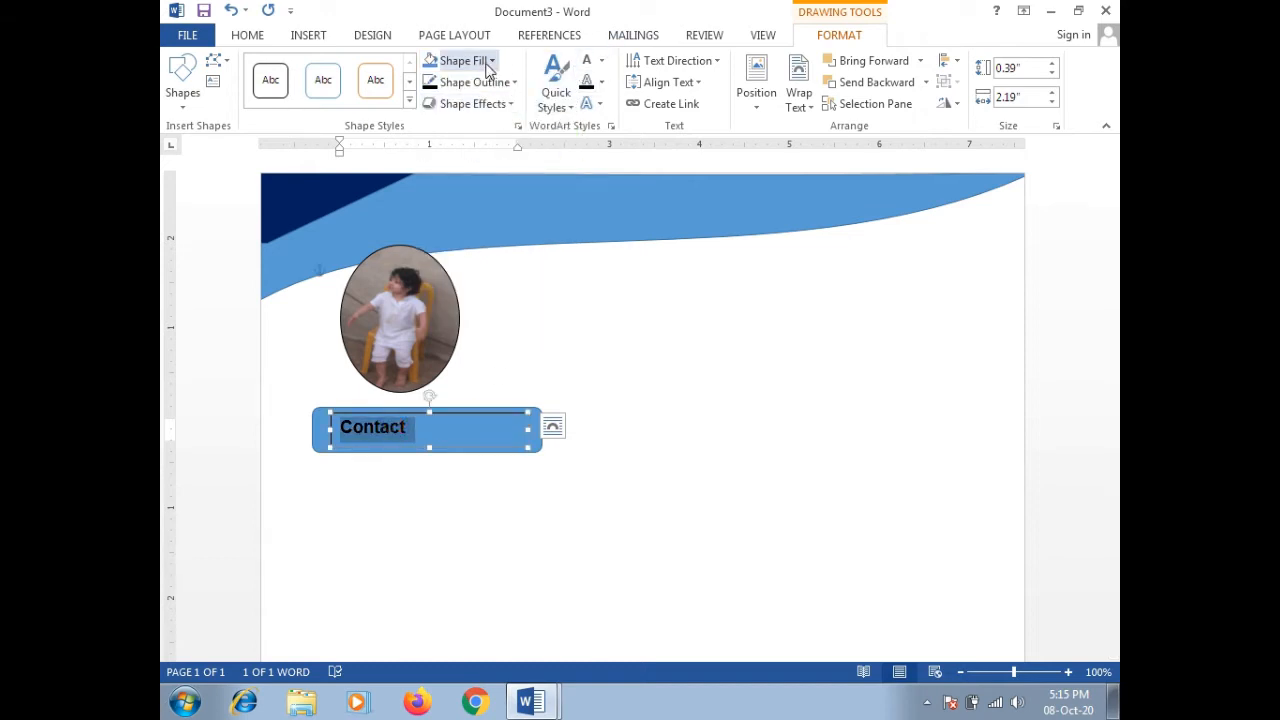
pyautogui.click(603, 61)
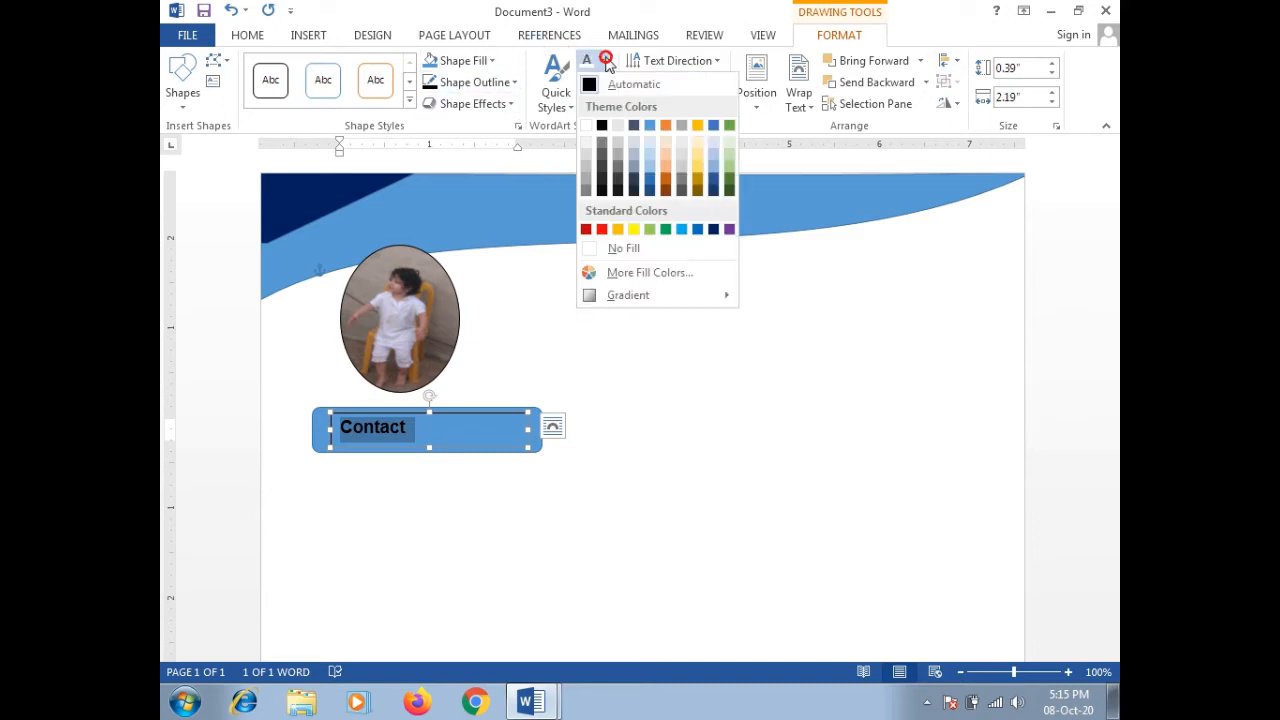
pyautogui.click(586, 125)
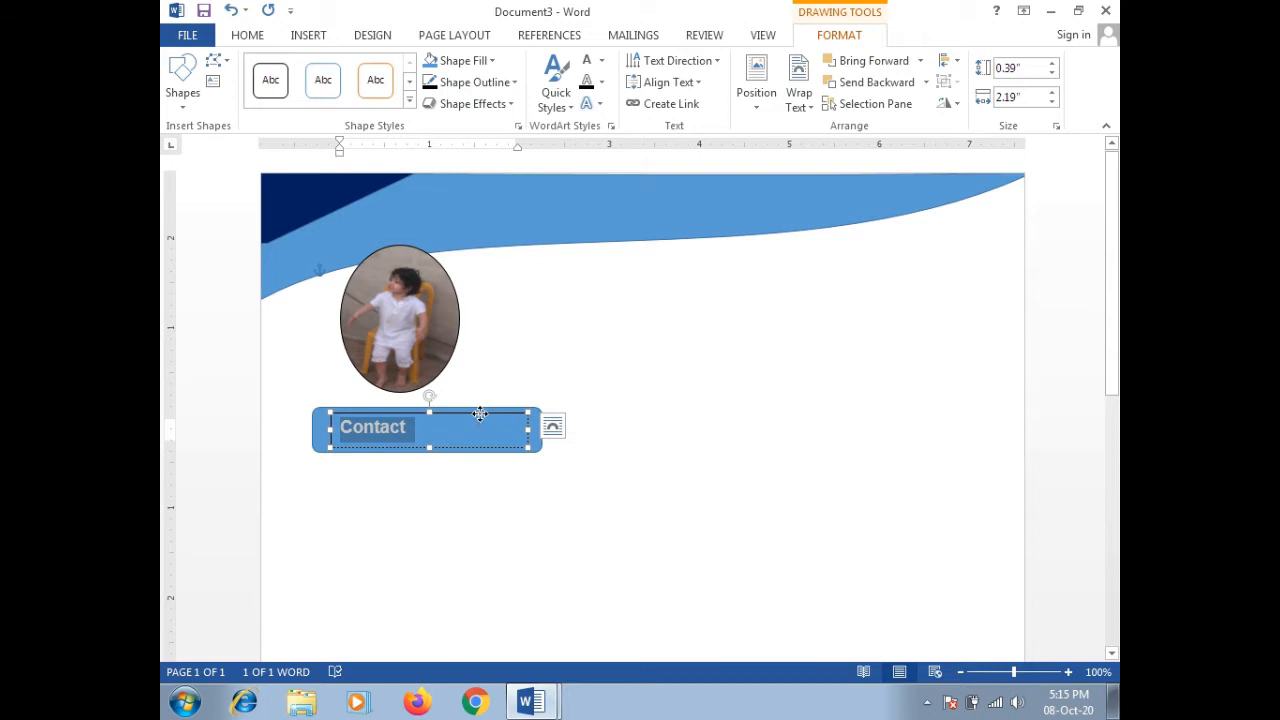
pyautogui.rightClick(480, 414)
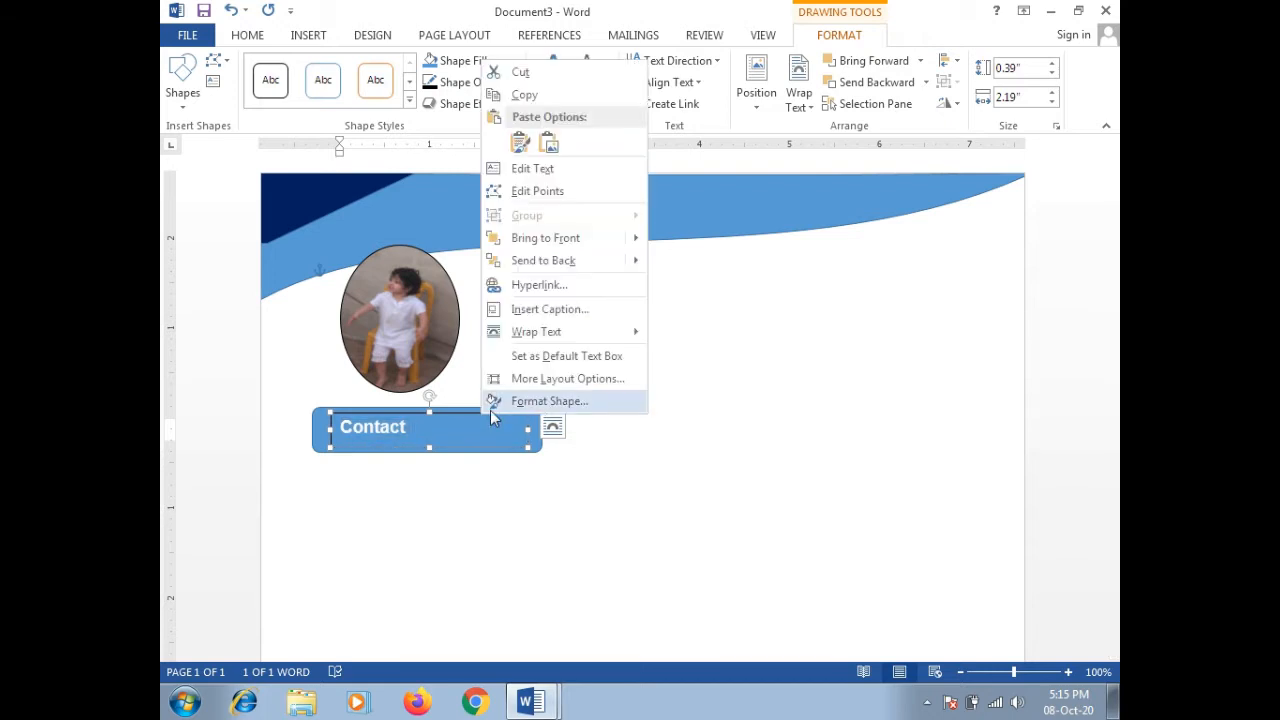
pyautogui.click(594, 455)
pyautogui.click(598, 348)
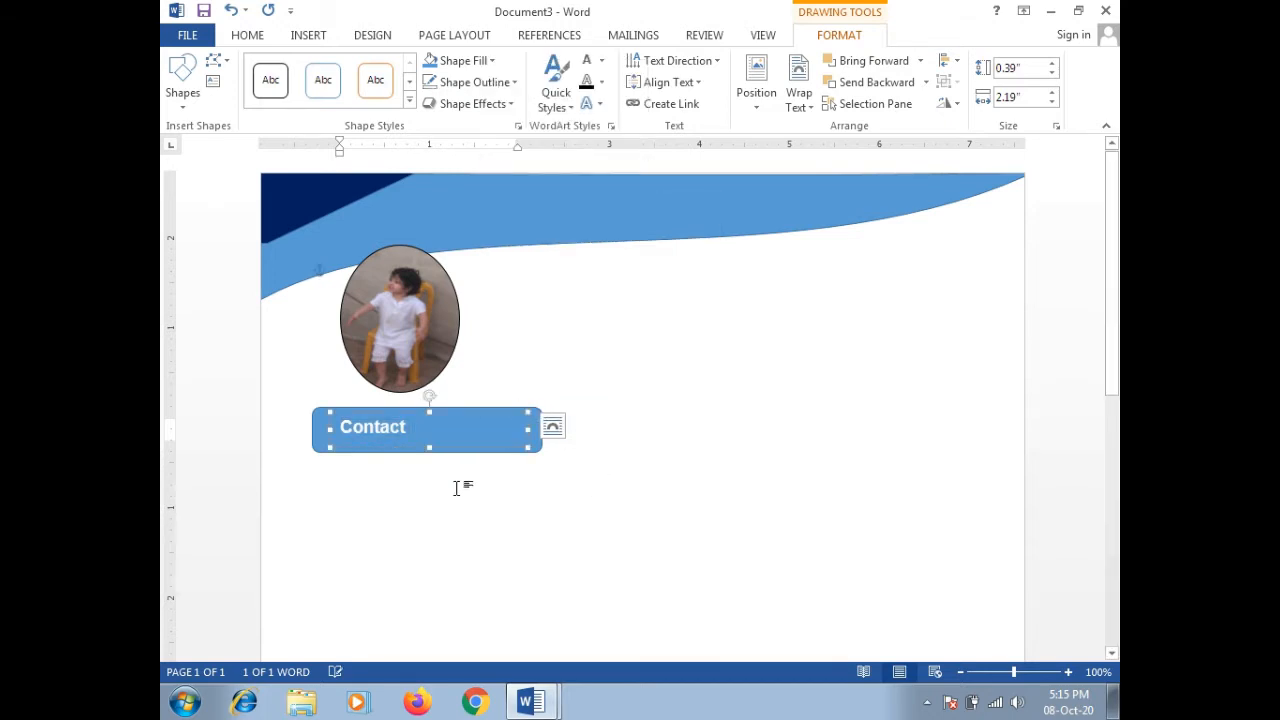
pyautogui.click(432, 524)
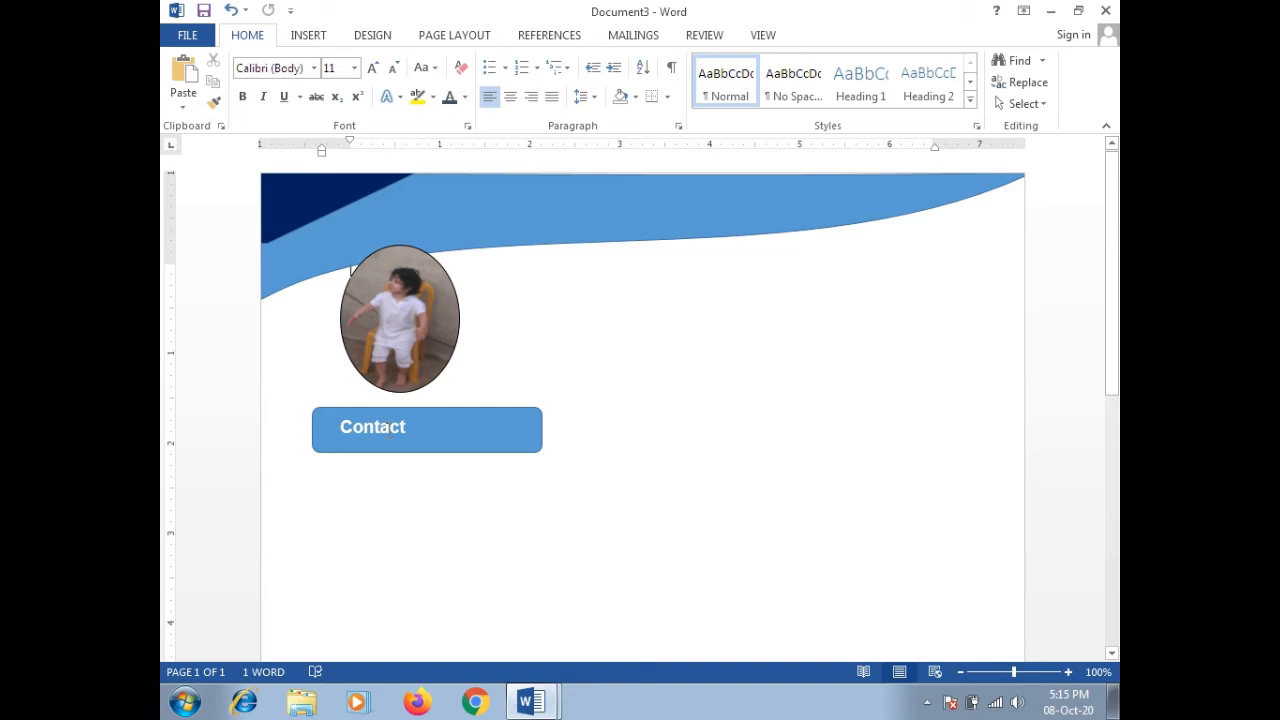
# Step: Group the Contact text box with the blue rounded rectangle
pyautogui.click(400, 412)
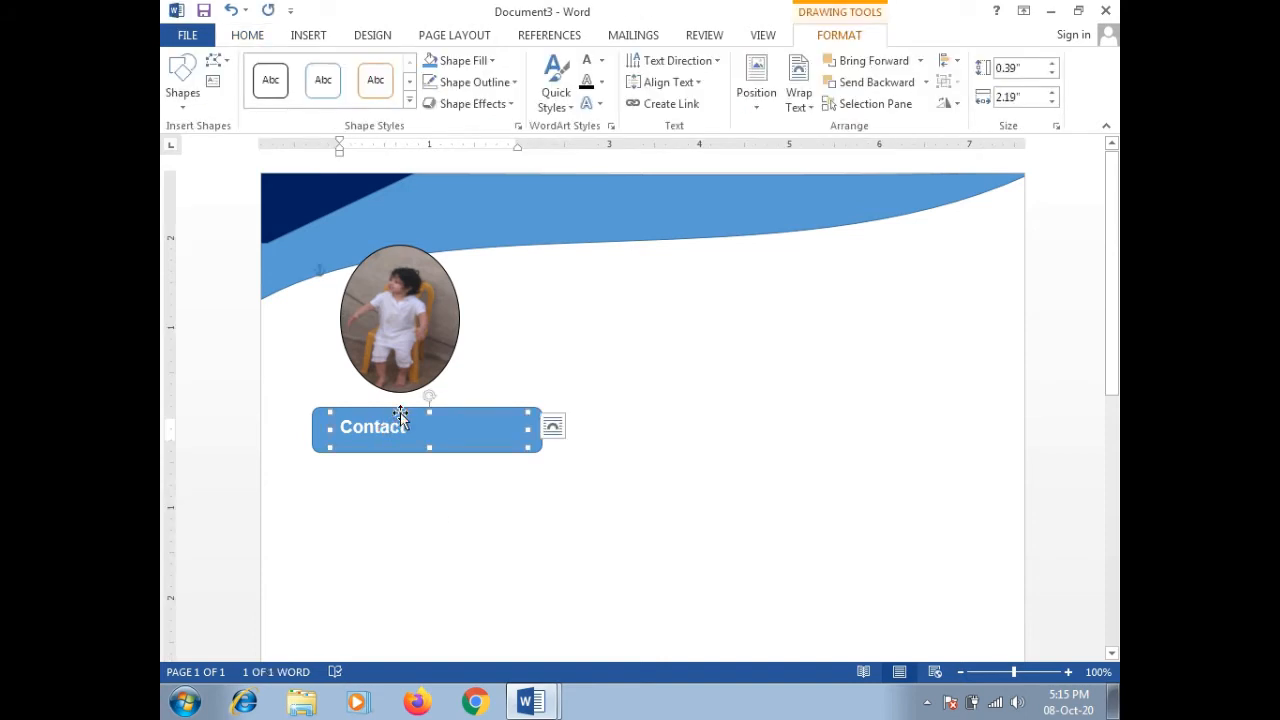
pyautogui.keyDown('shift'); pyautogui.click(536, 409); pyautogui.keyUp('shift')
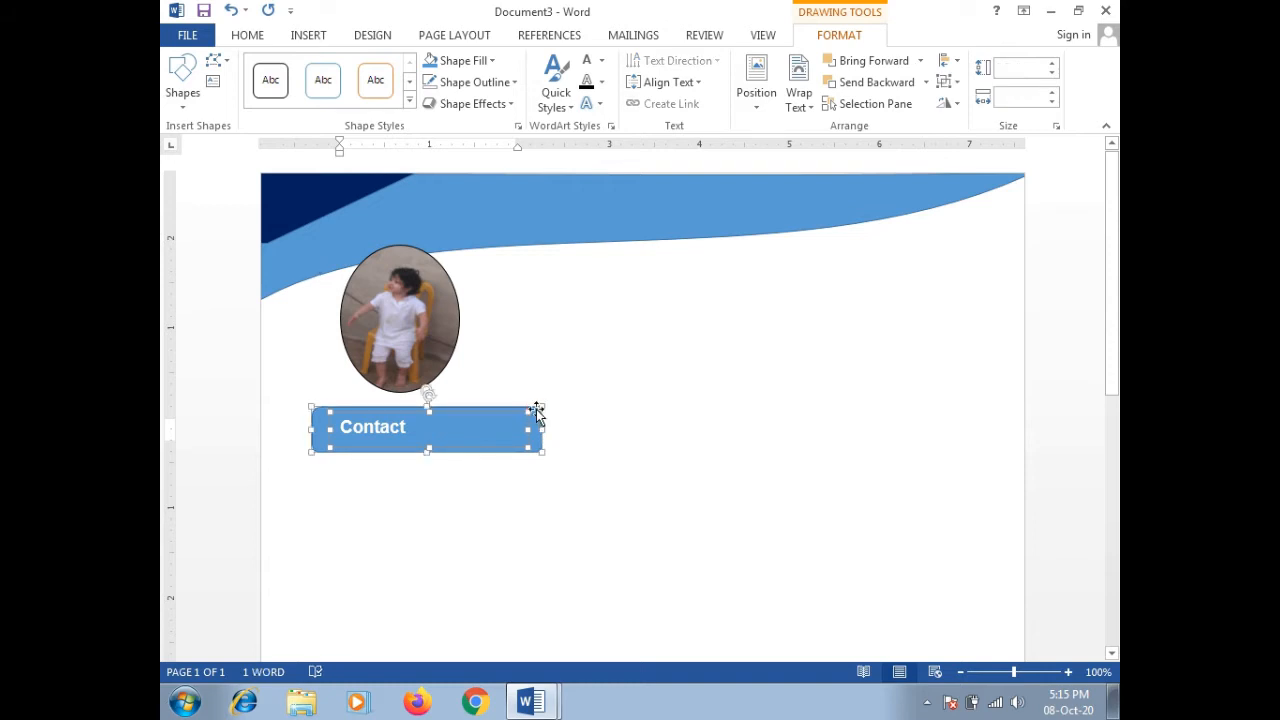
pyautogui.rightClick(538, 408)
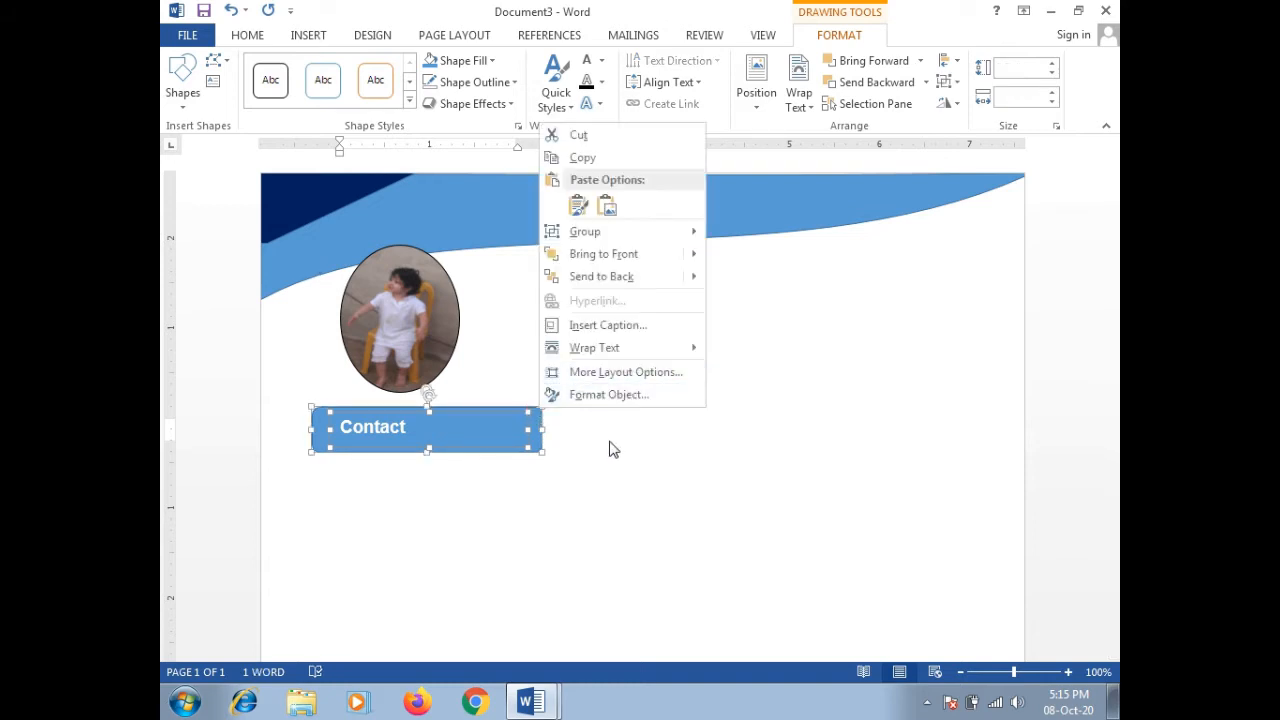
pyautogui.moveTo(632, 243)
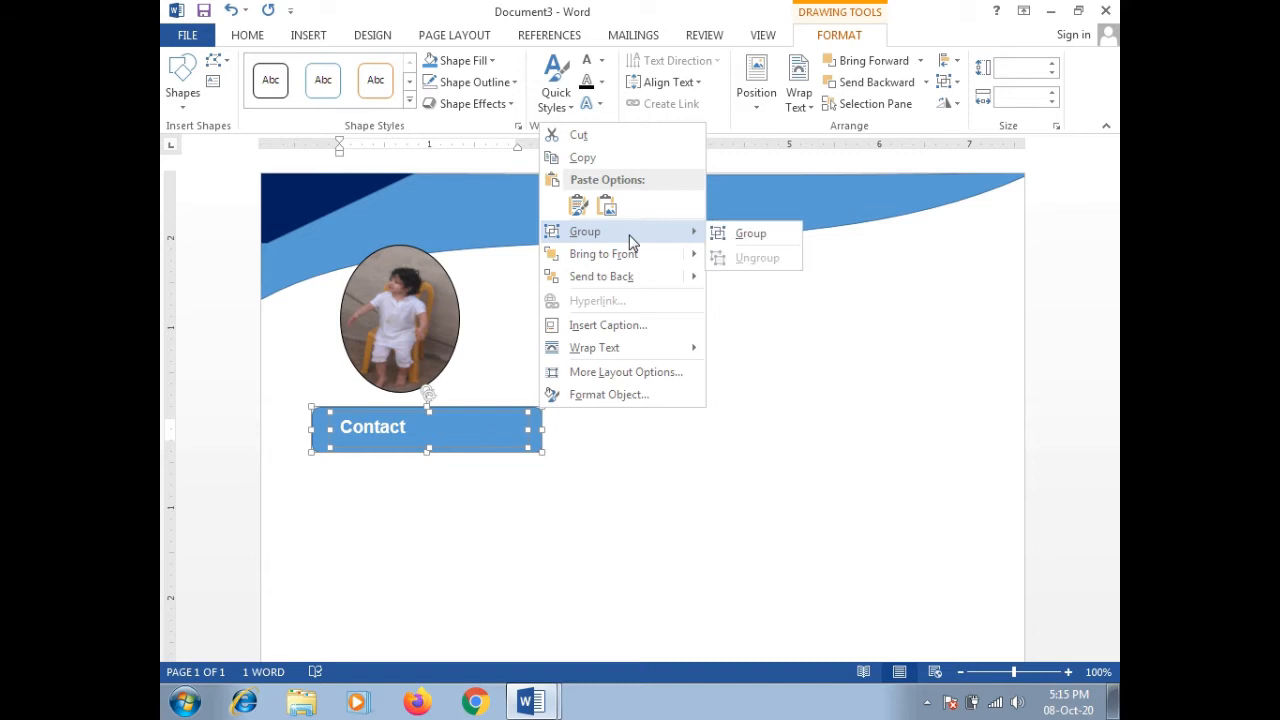
pyautogui.click(740, 234)
pyautogui.click(563, 484)
pyautogui.click(491, 450)
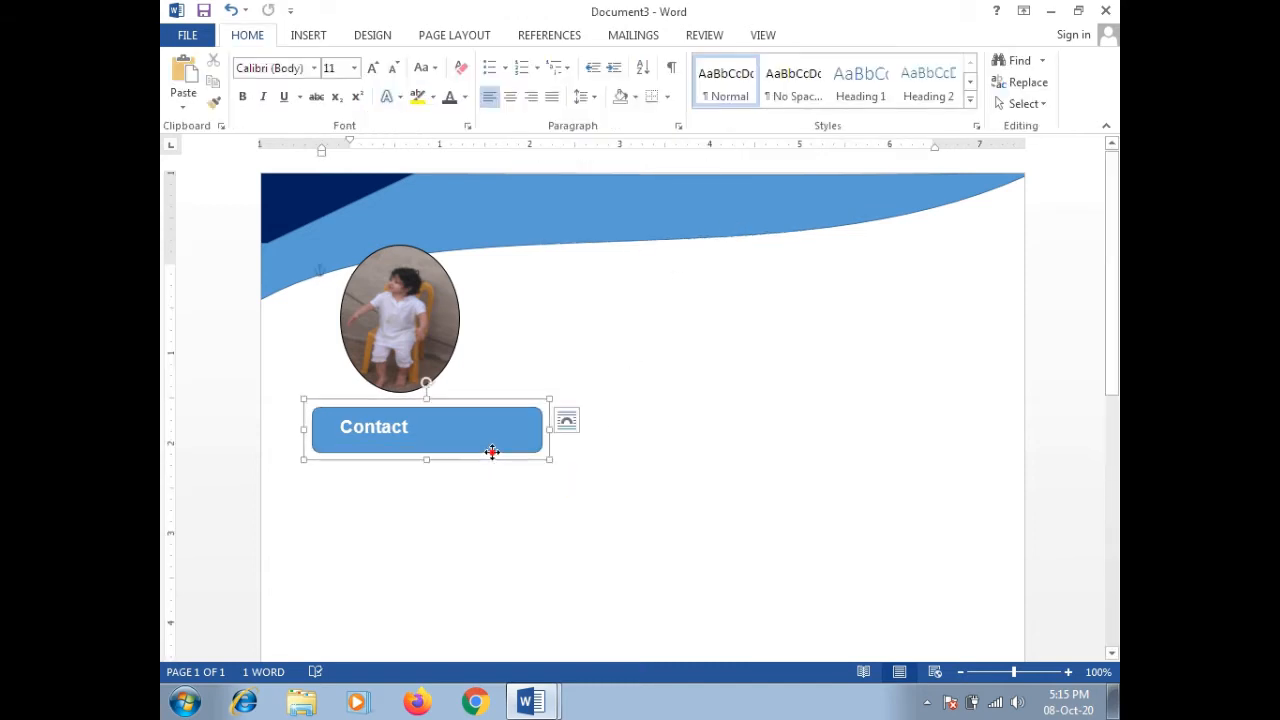
# Step: Copy the grouped Contact bar and place one pasted copy below the original
pyautogui.hotkey('ctrl', 'c')
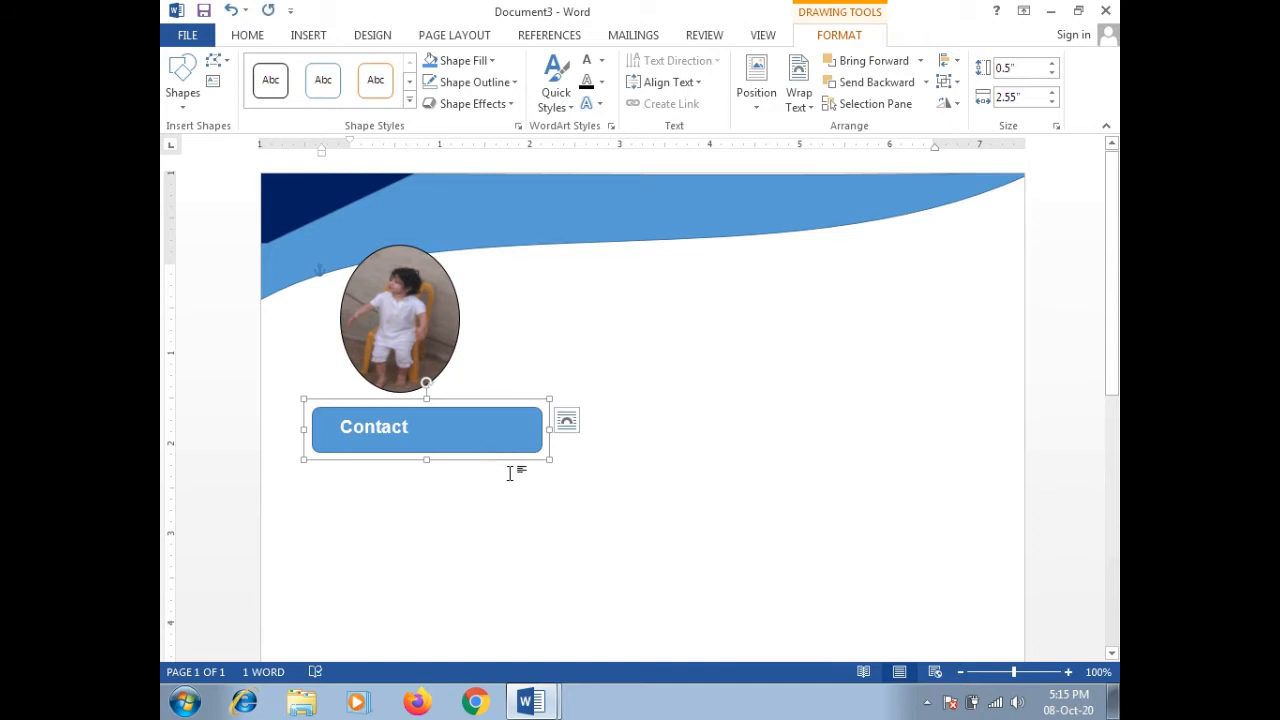
pyautogui.click(516, 474)
pyautogui.hotkey('ctrl', 'v')
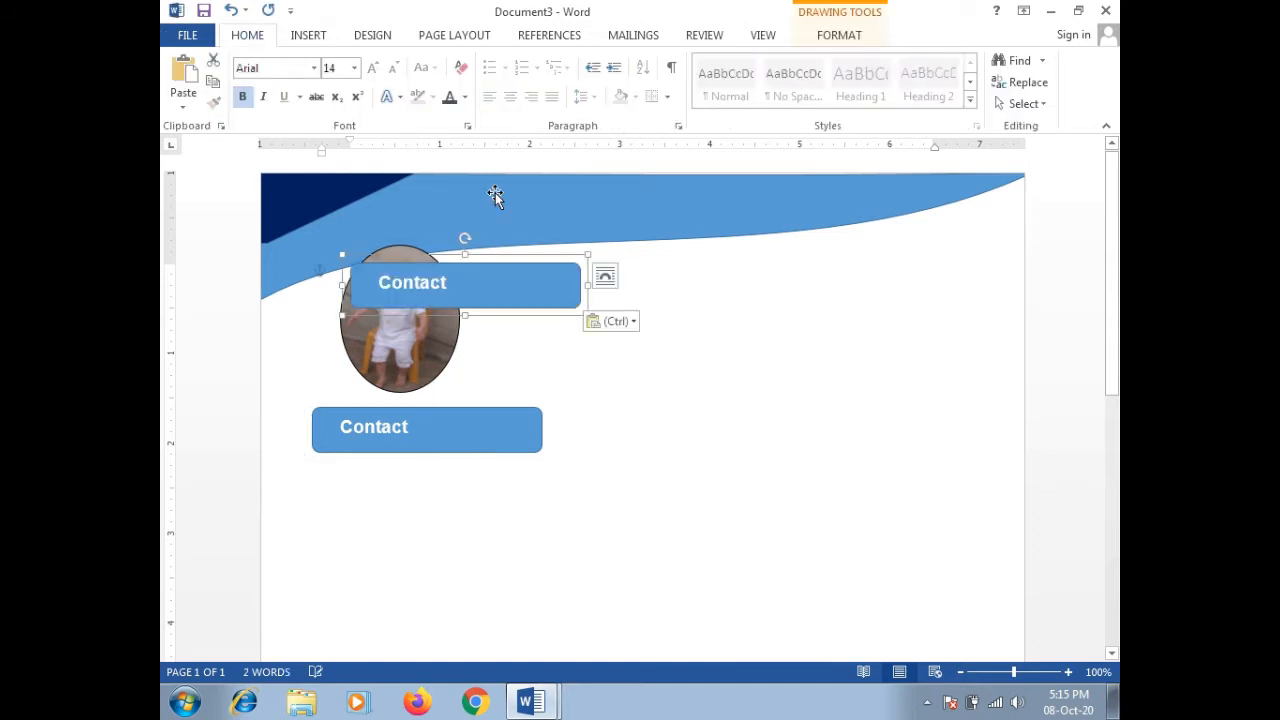
pyautogui.moveTo(508, 257); pyautogui.dragTo(470, 452)
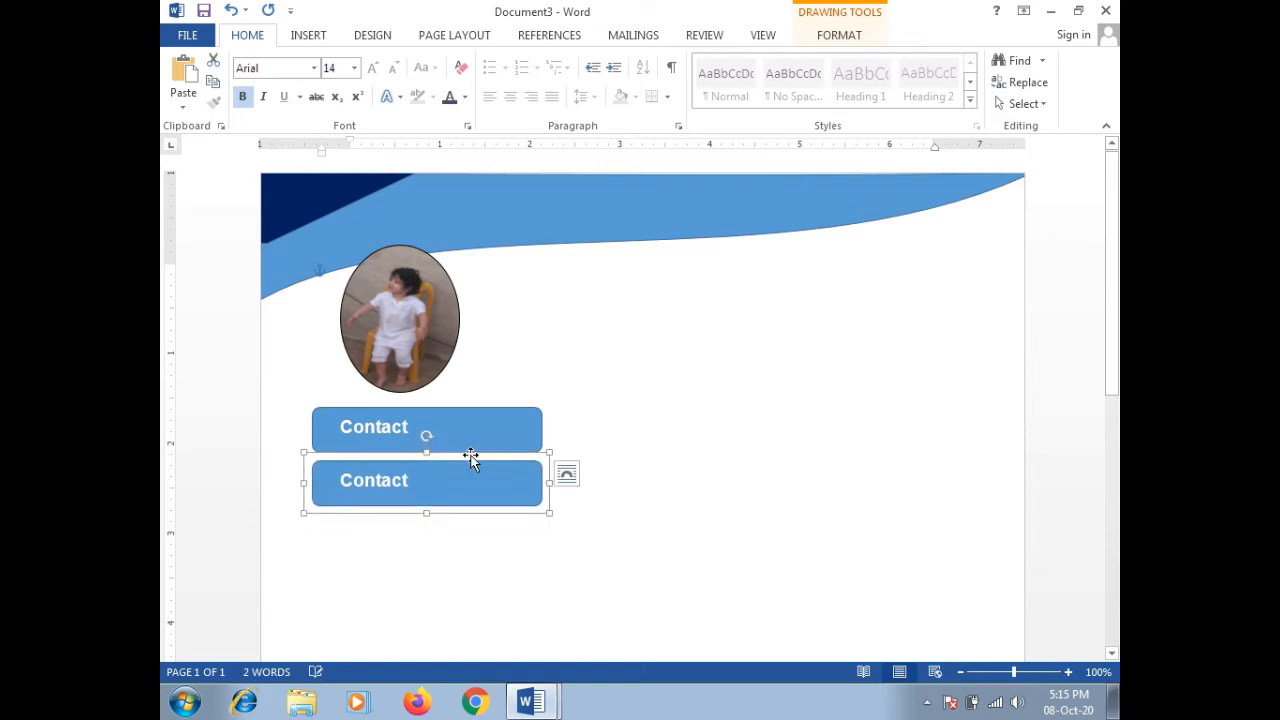
# Step: Paste a third Contact bar and space both copies further down the left side
pyautogui.click(497, 506)
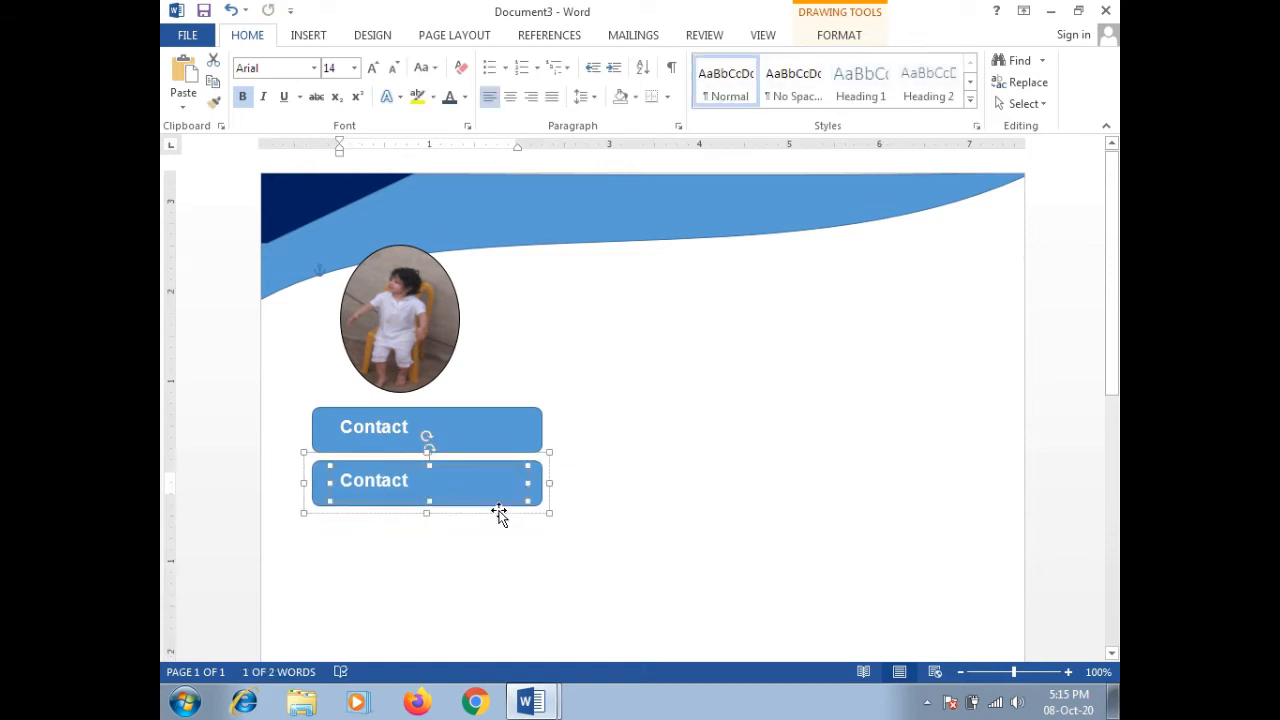
pyautogui.click(499, 513)
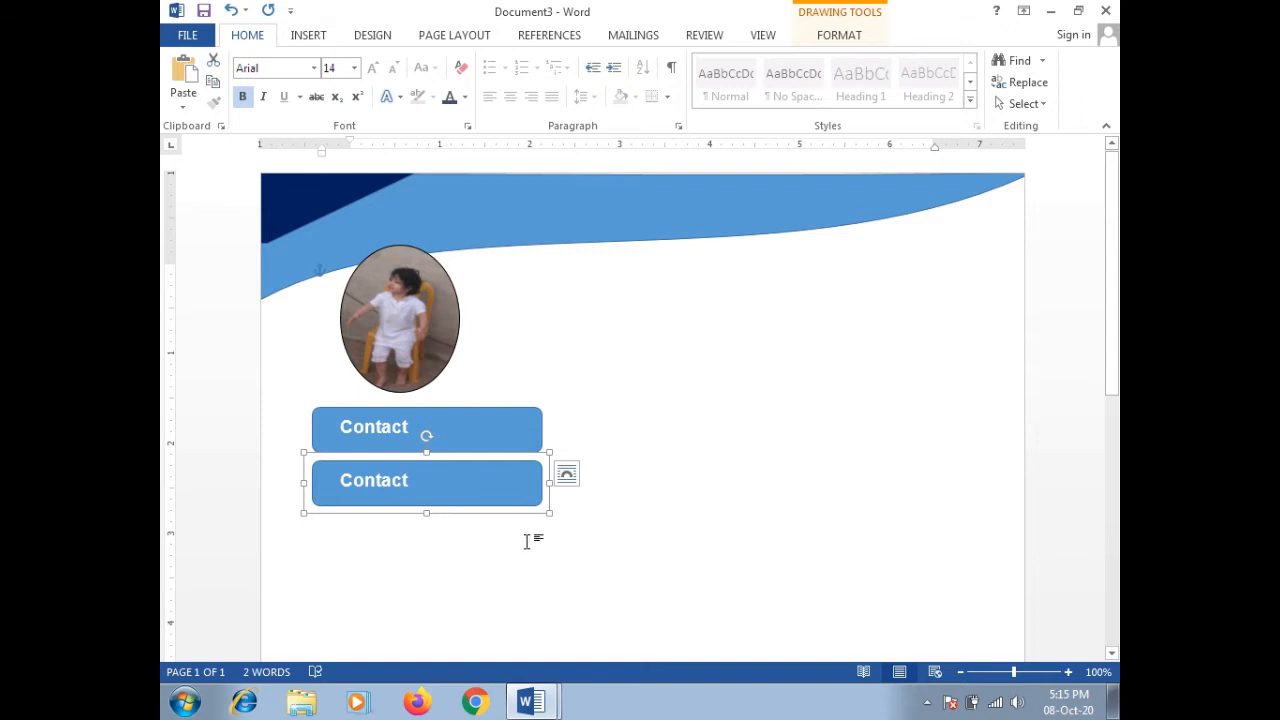
pyautogui.hotkey('ctrl', 'v')
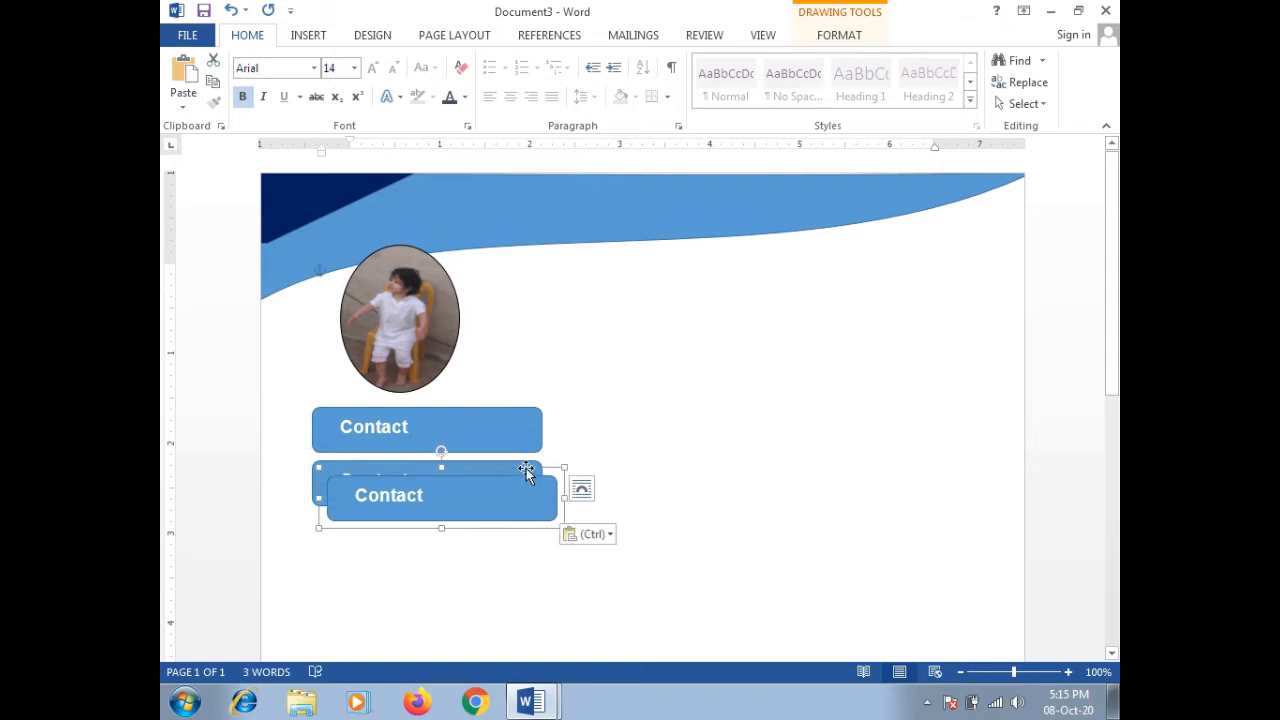
pyautogui.moveTo(526, 468); pyautogui.dragTo(510, 533)
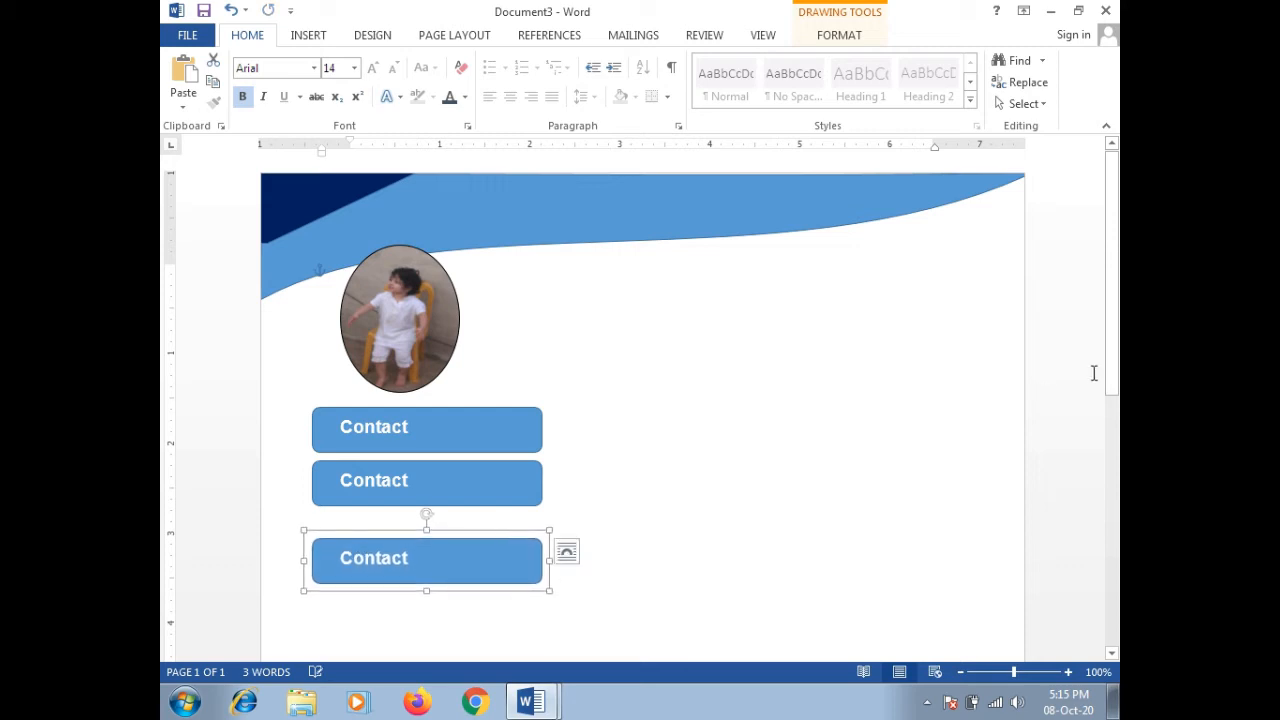
pyautogui.moveTo(1109, 316); pyautogui.dragTo(1109, 404)
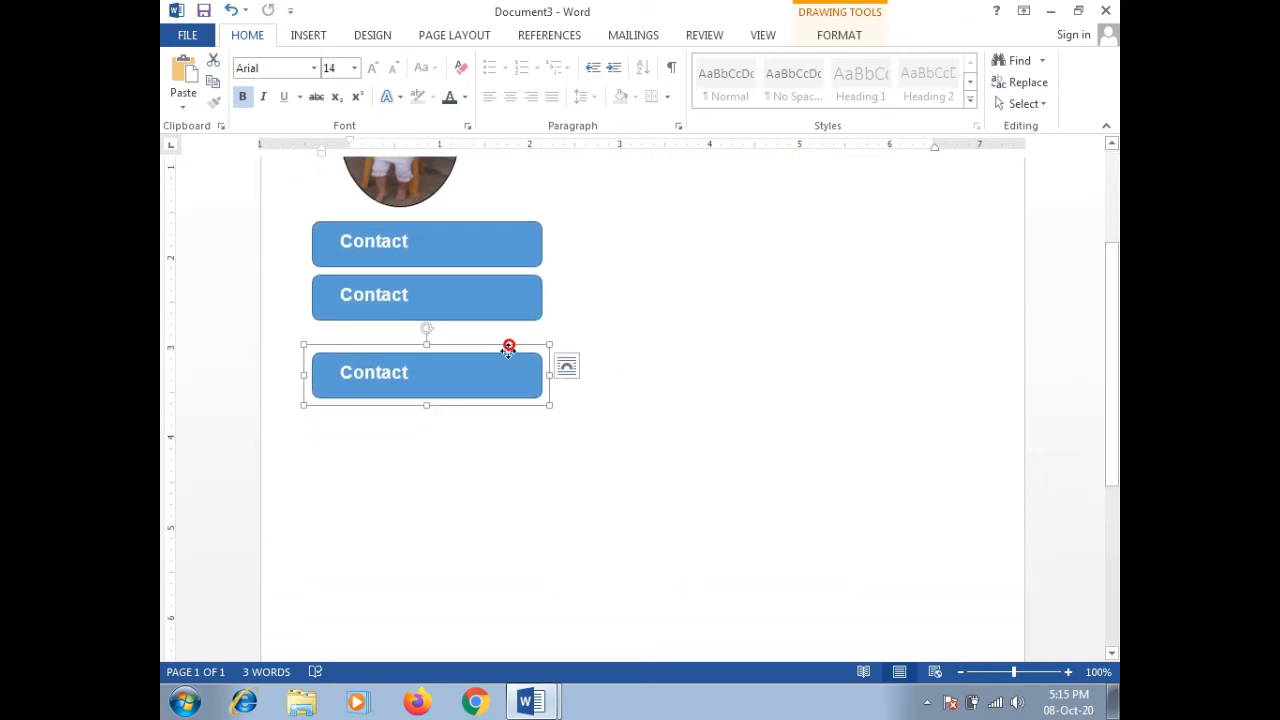
pyautogui.moveTo(509, 347); pyautogui.dragTo(509, 592)
pyautogui.moveTo(459, 280); pyautogui.dragTo(462, 455)
pyautogui.moveTo(462, 455); pyautogui.dragTo(462, 448)
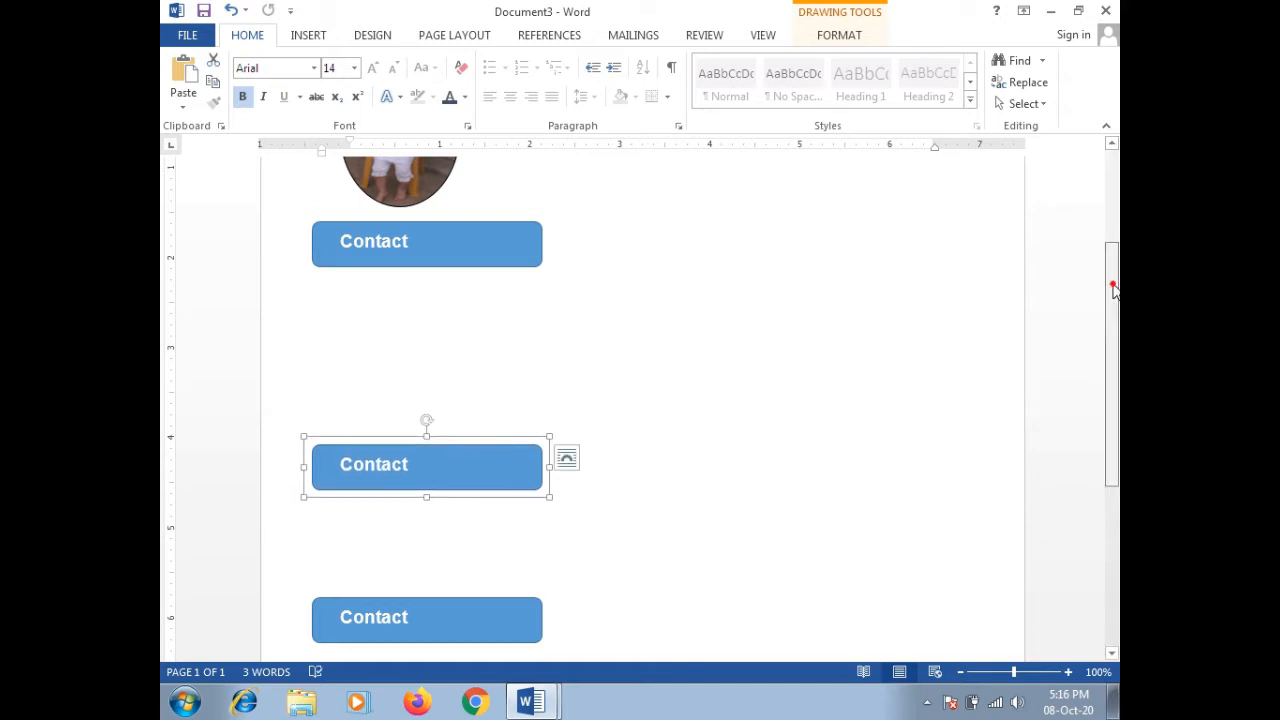
pyautogui.moveTo(1112, 286); pyautogui.dragTo(1109, 389)
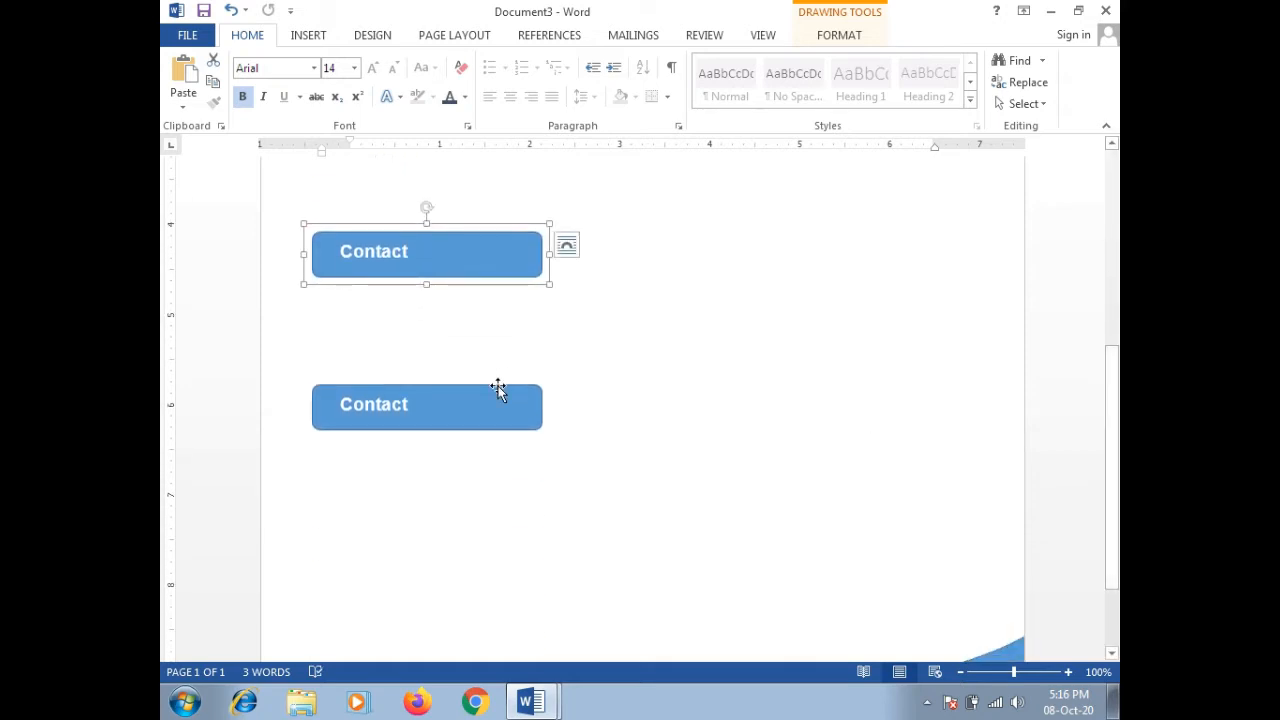
pyautogui.moveTo(497, 389); pyautogui.dragTo(501, 519)
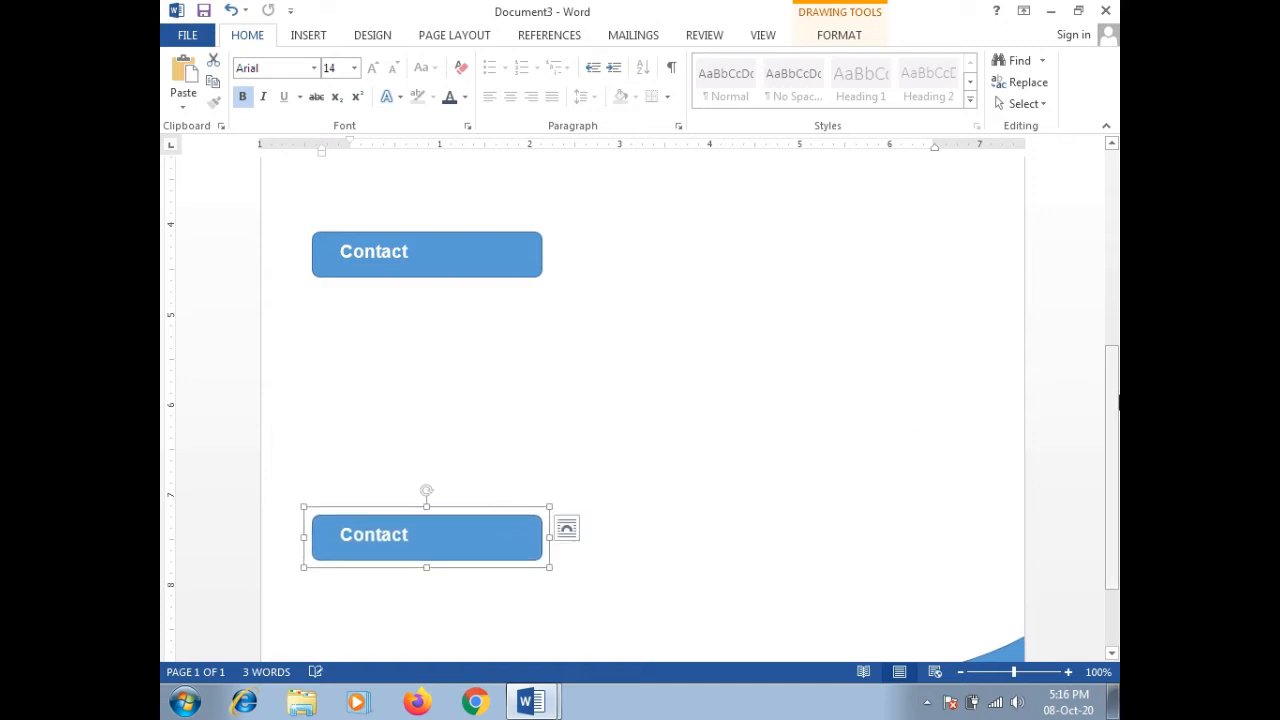
pyautogui.moveTo(1109, 406); pyautogui.dragTo(1097, 343)
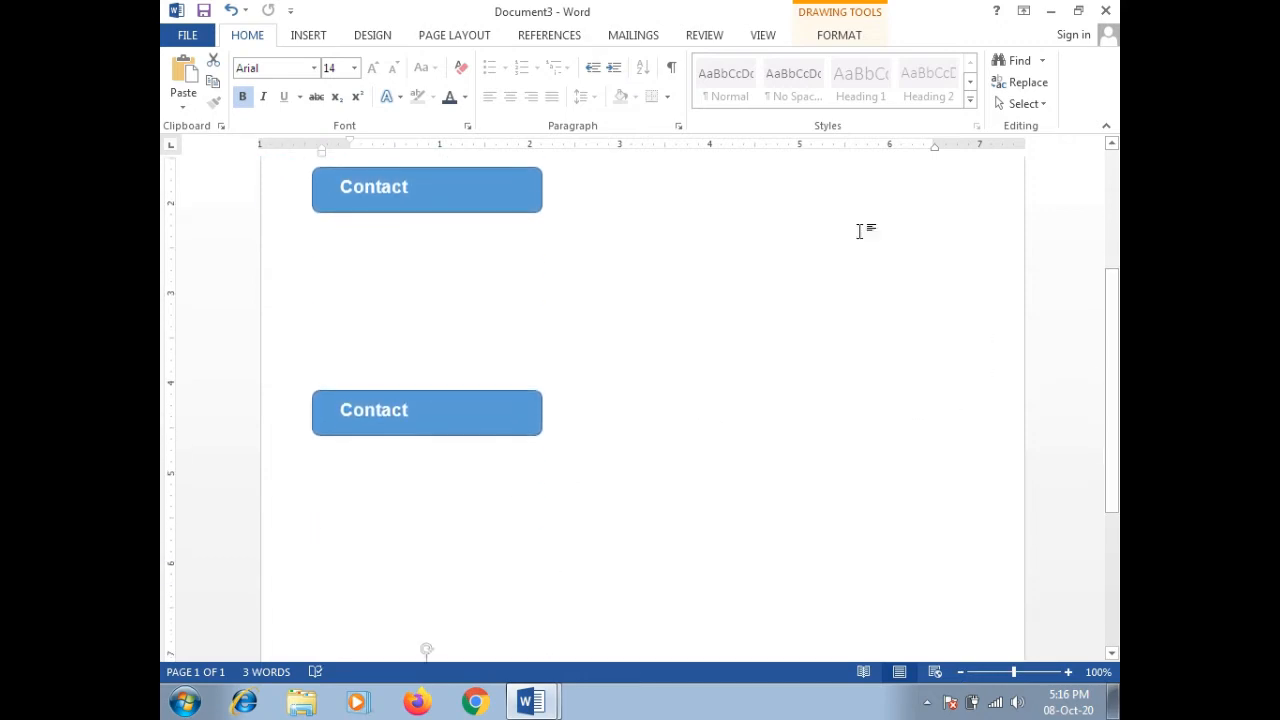
# Step: Relabel the second blue bar from Contact to 'Skills'
pyautogui.click(433, 415)
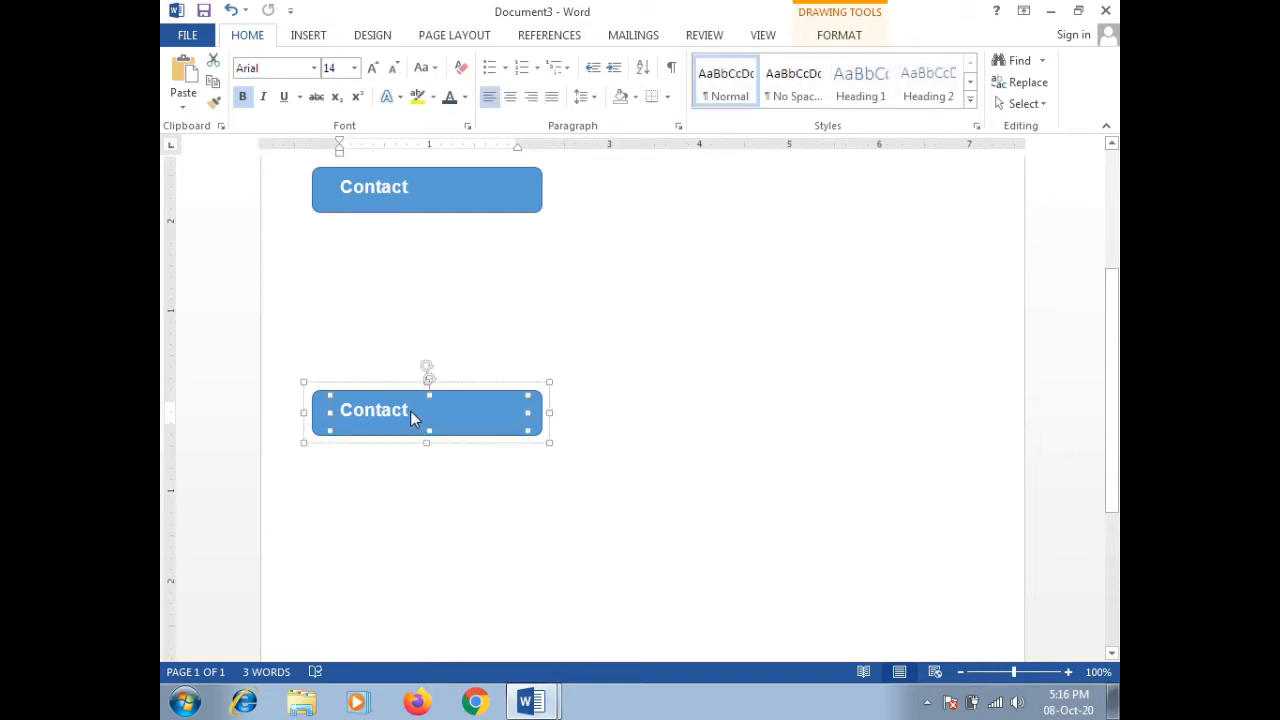
pyautogui.click(412, 417)
pyautogui.press('BackSpace')
pyautogui.write('Ski')
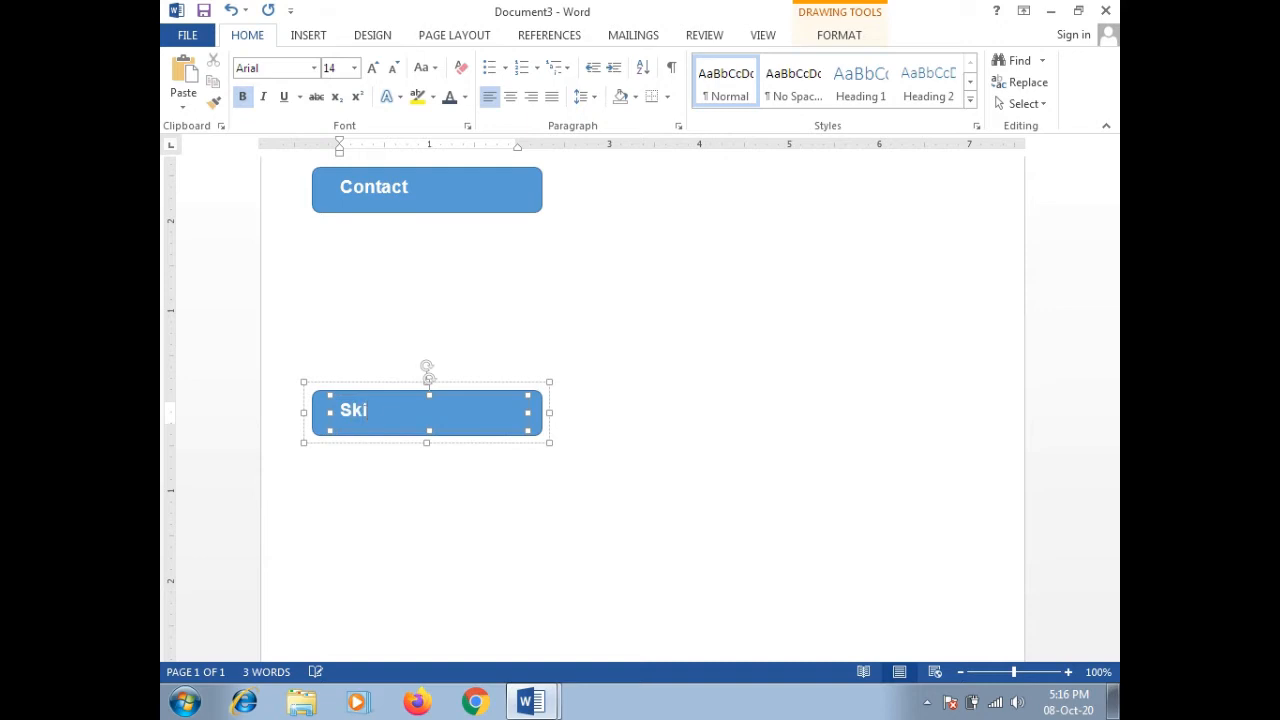
pyautogui.write('lls')
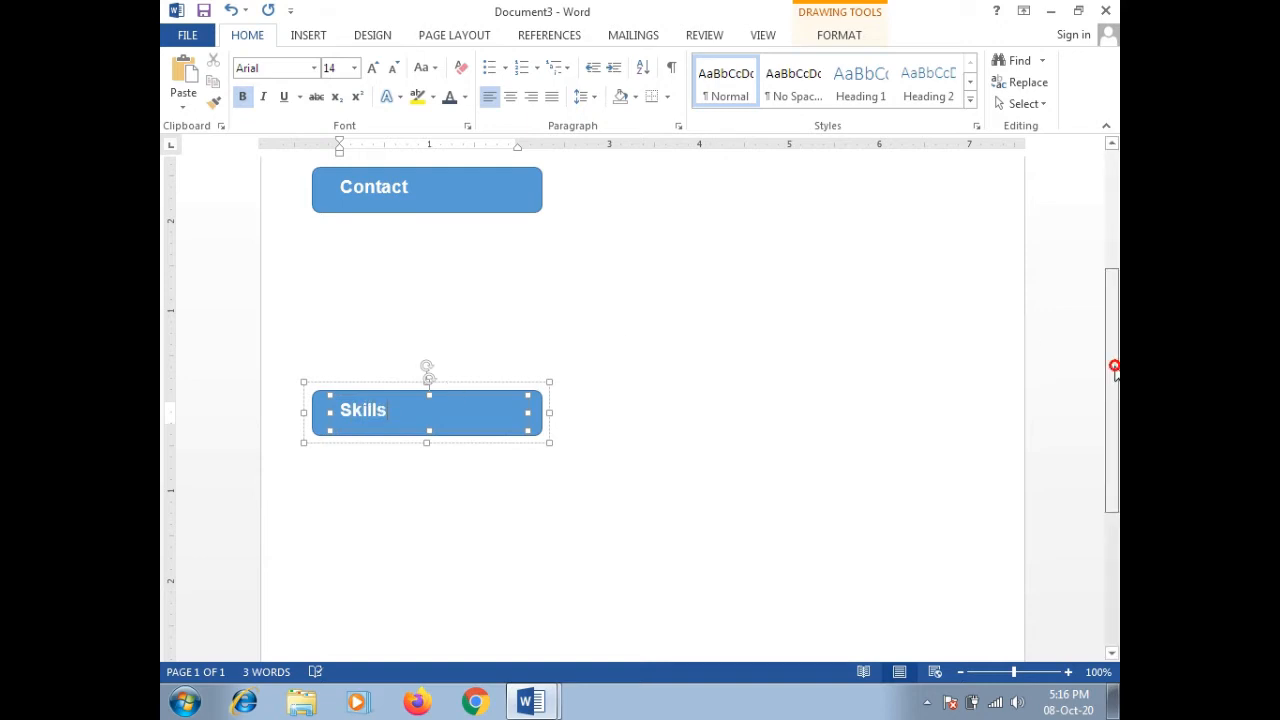
pyautogui.moveTo(1114, 366); pyautogui.dragTo(1105, 480)
# Step: Relabel the third bar 'Language Proficiency', widened so it fits on one line
pyautogui.click(389, 478)
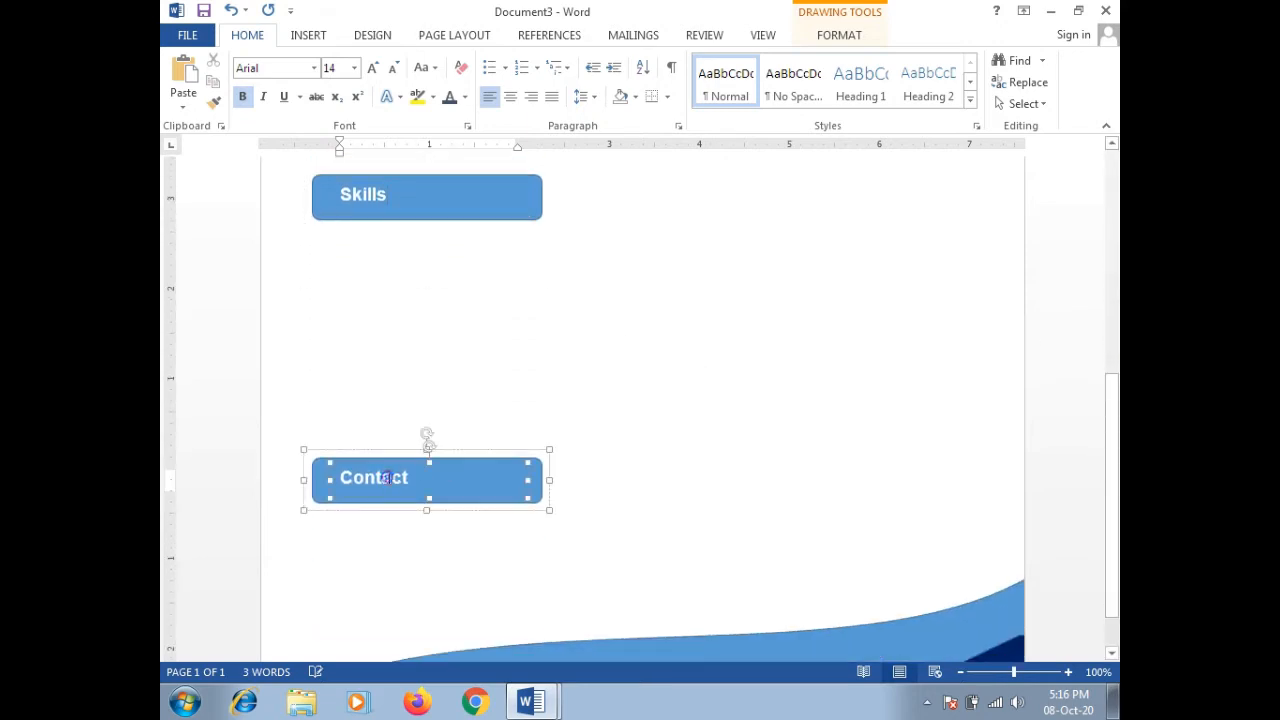
pyautogui.doubleClick(390, 478)
pyautogui.click(408, 478)
pyautogui.press('BackSpace')
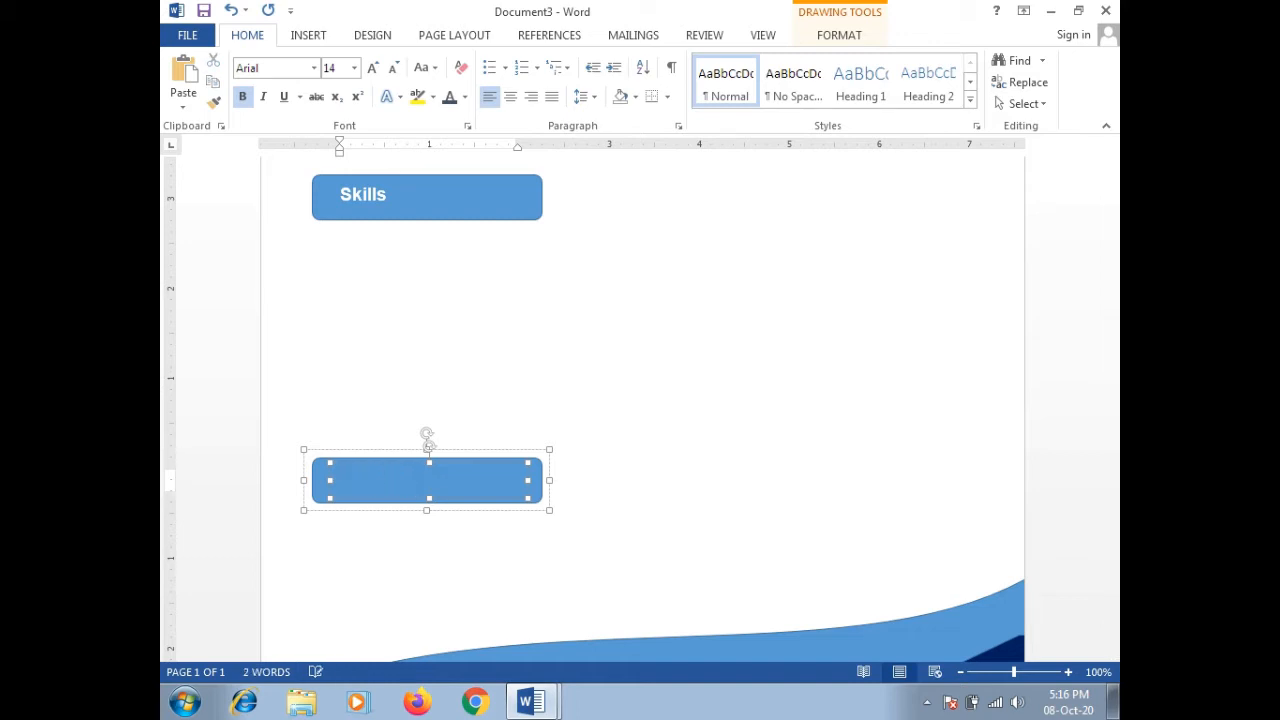
pyautogui.write('Language')
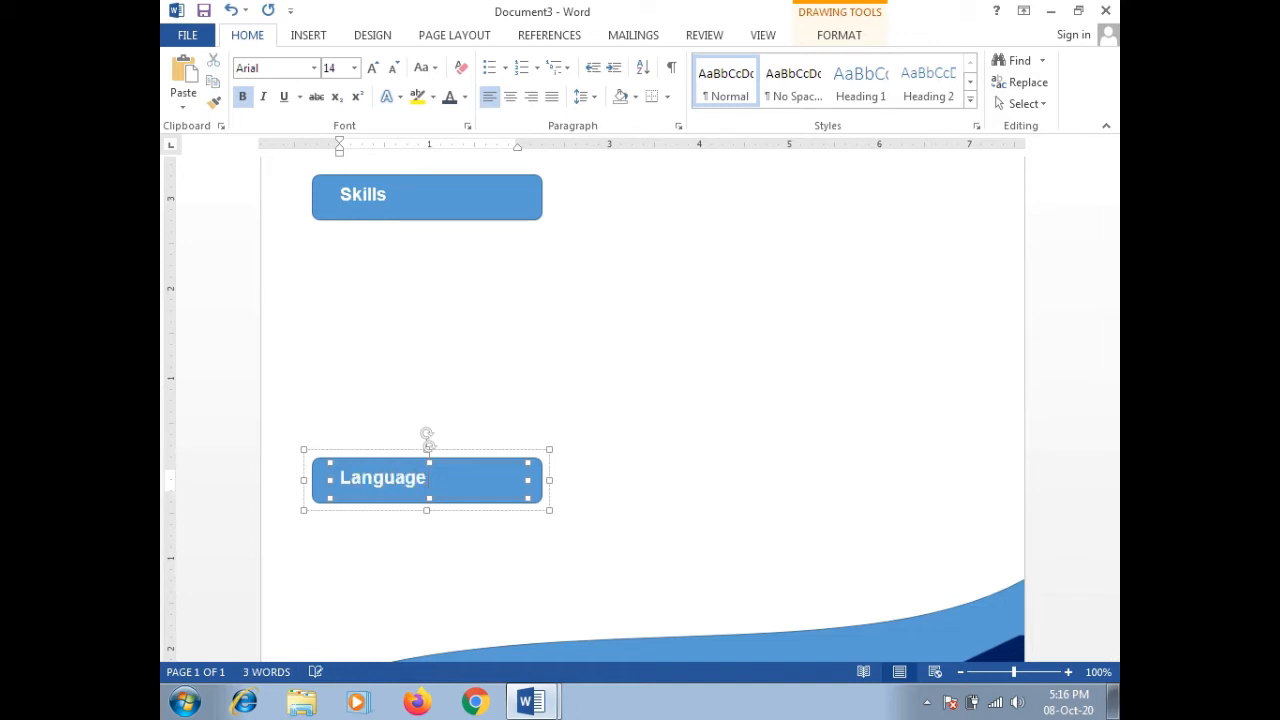
pyautogui.write(' Profi')
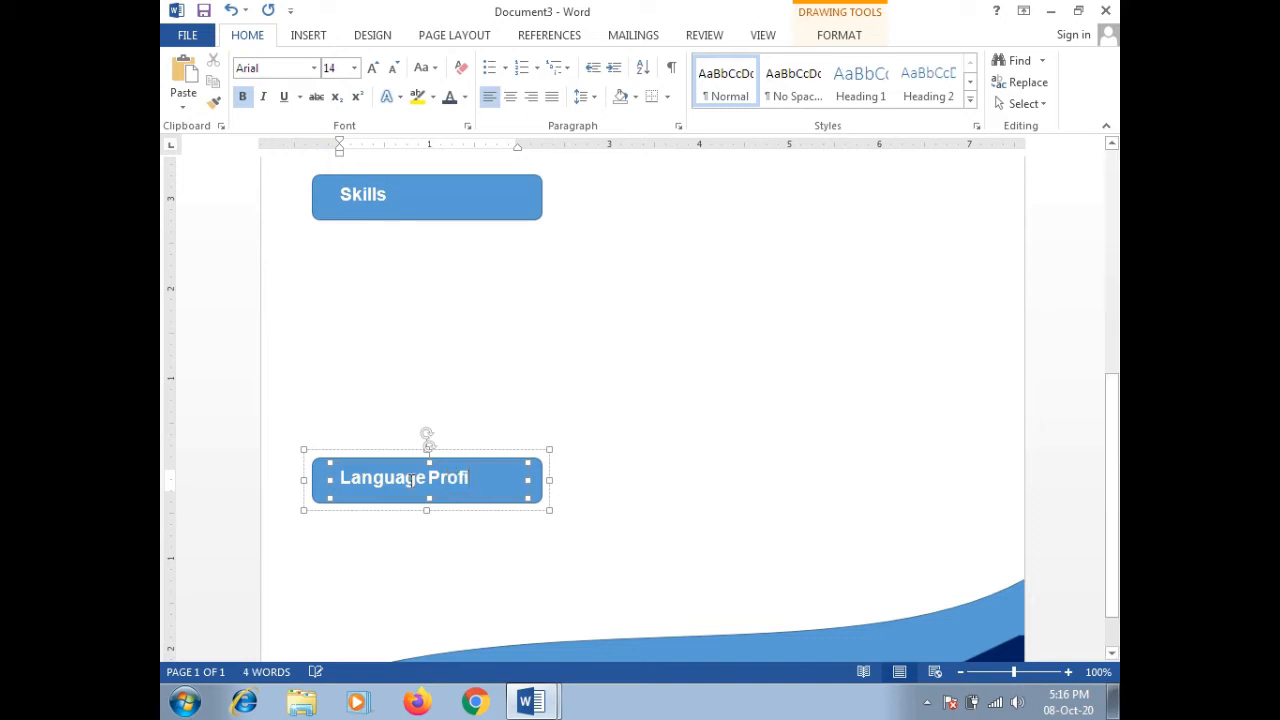
pyautogui.write('cienc')
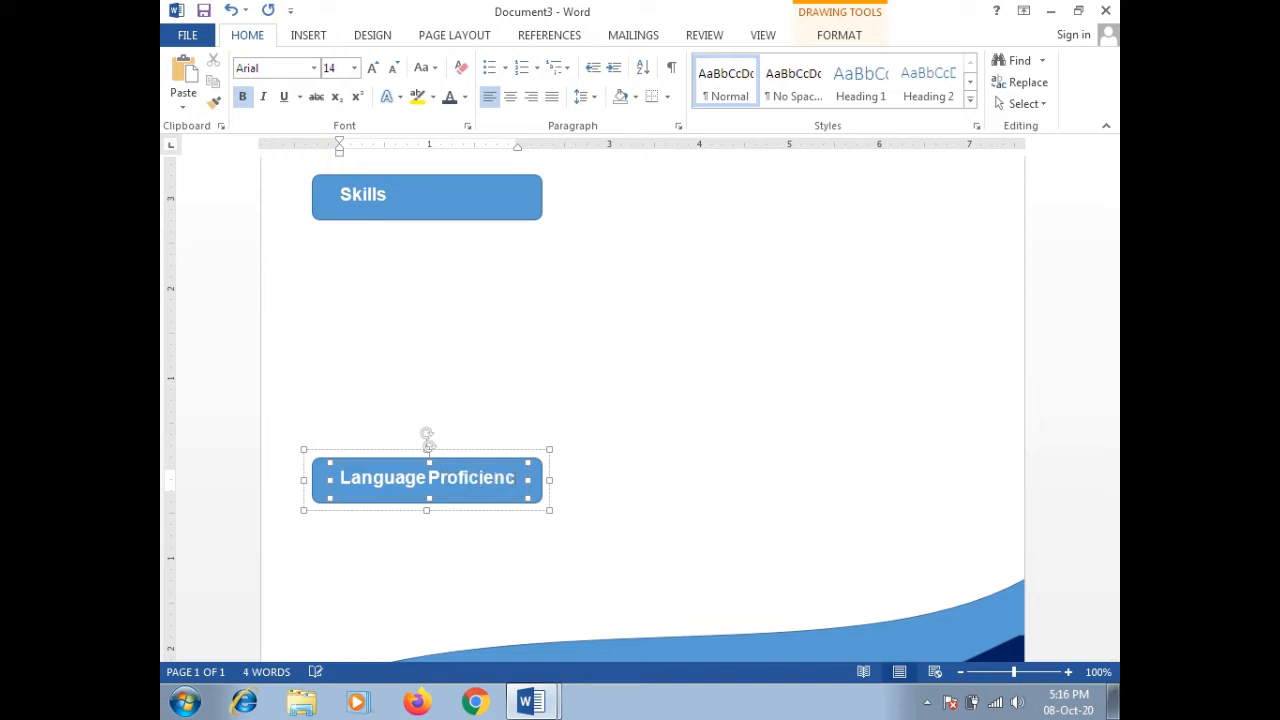
pyautogui.write('y')
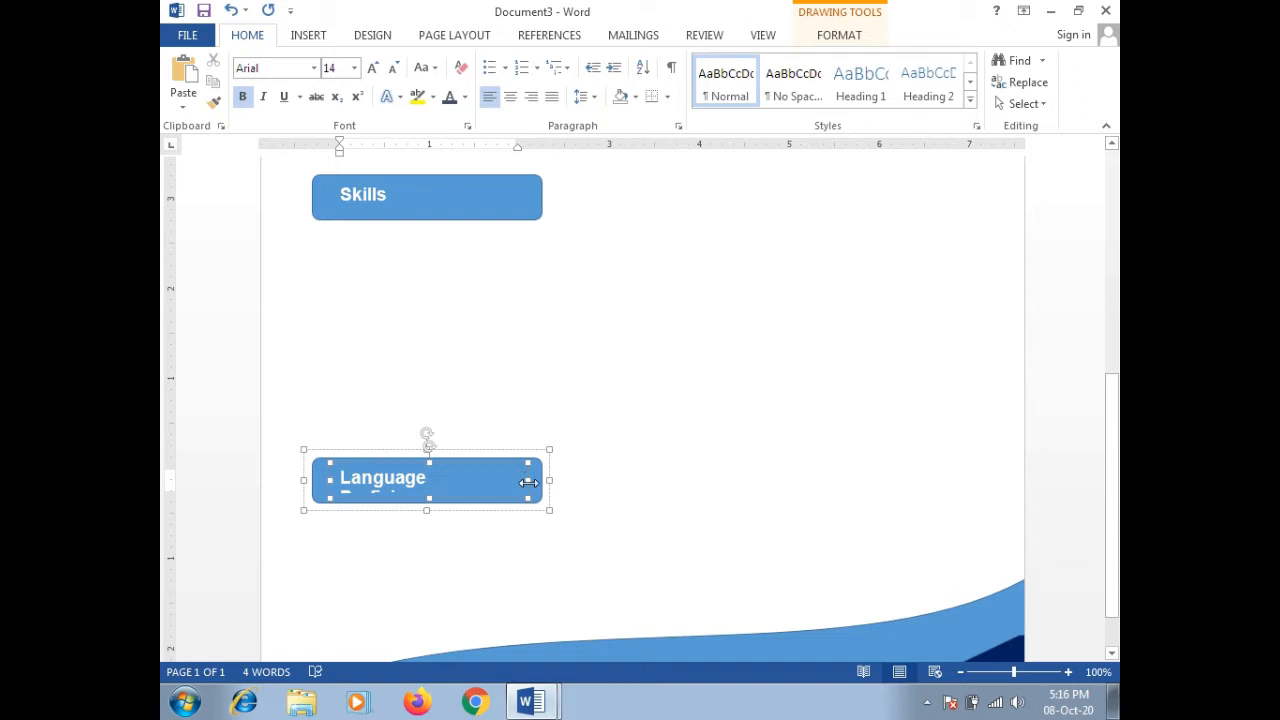
pyautogui.moveTo(529, 483); pyautogui.dragTo(536, 483)
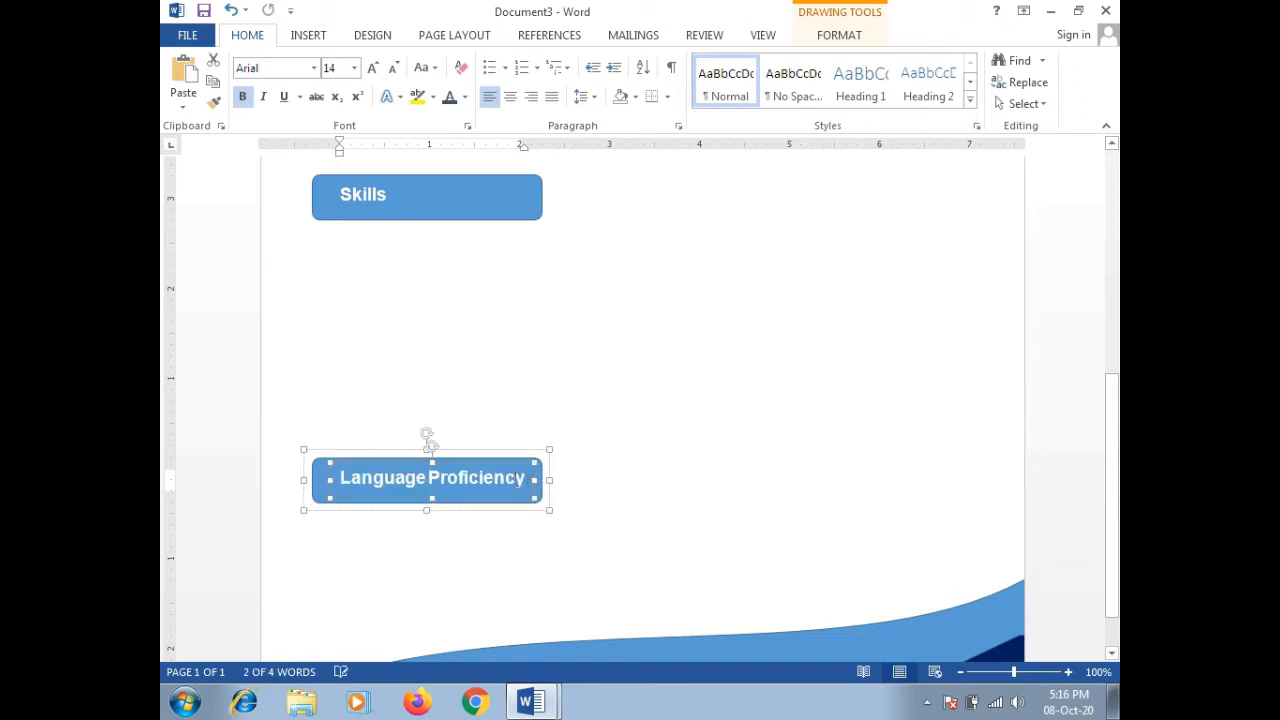
pyautogui.click(605, 482)
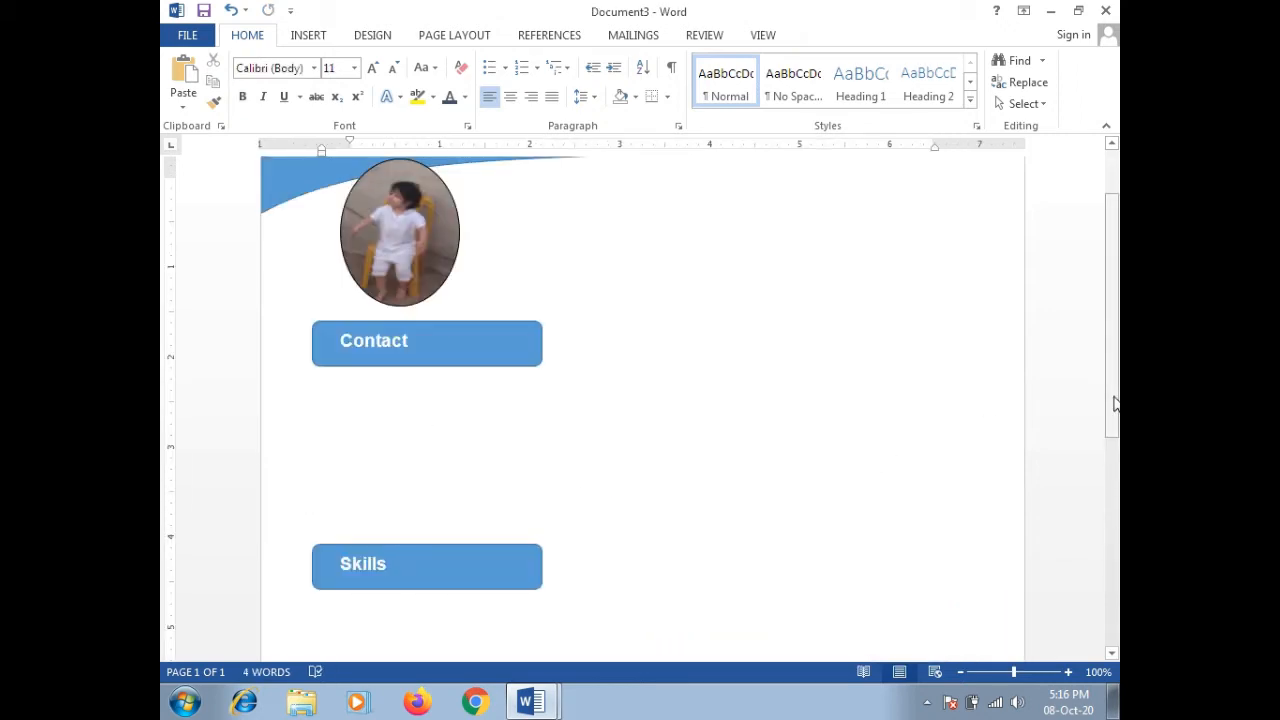
# Step: Draw a small text box just below the Contact bar
pyautogui.moveTo(1113, 430); pyautogui.dragTo(1111, 366)
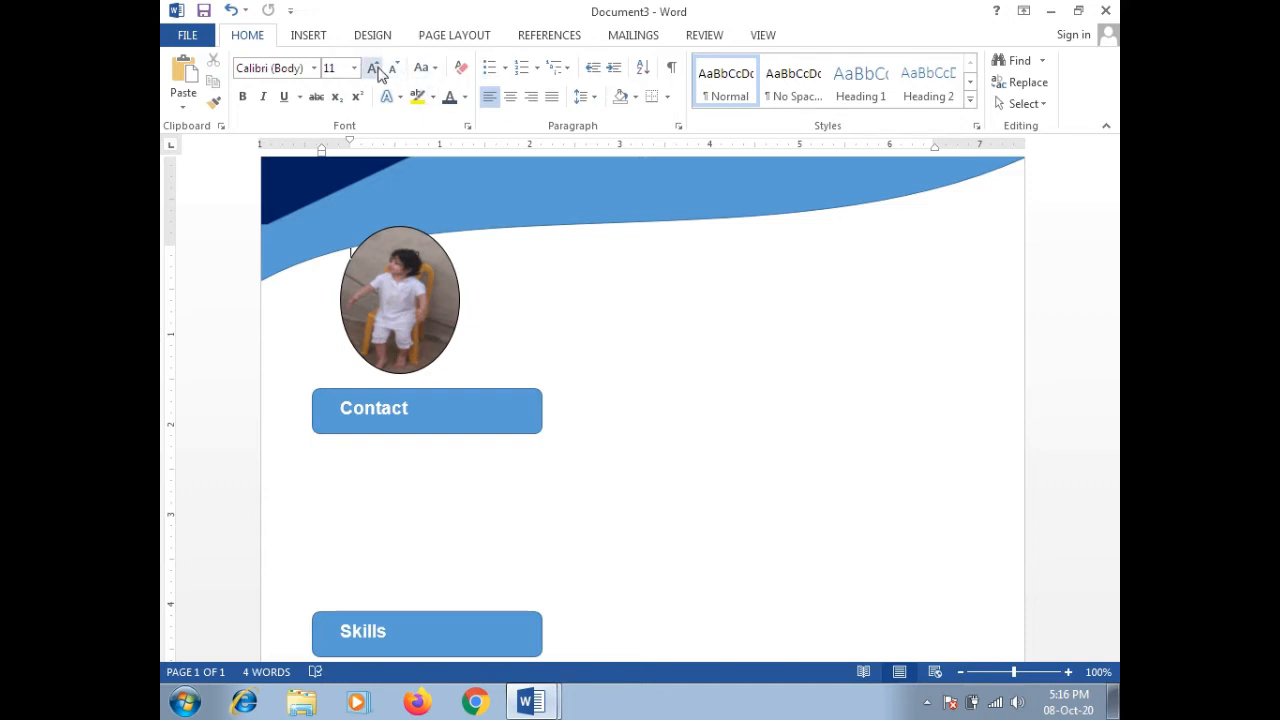
pyautogui.click(315, 35)
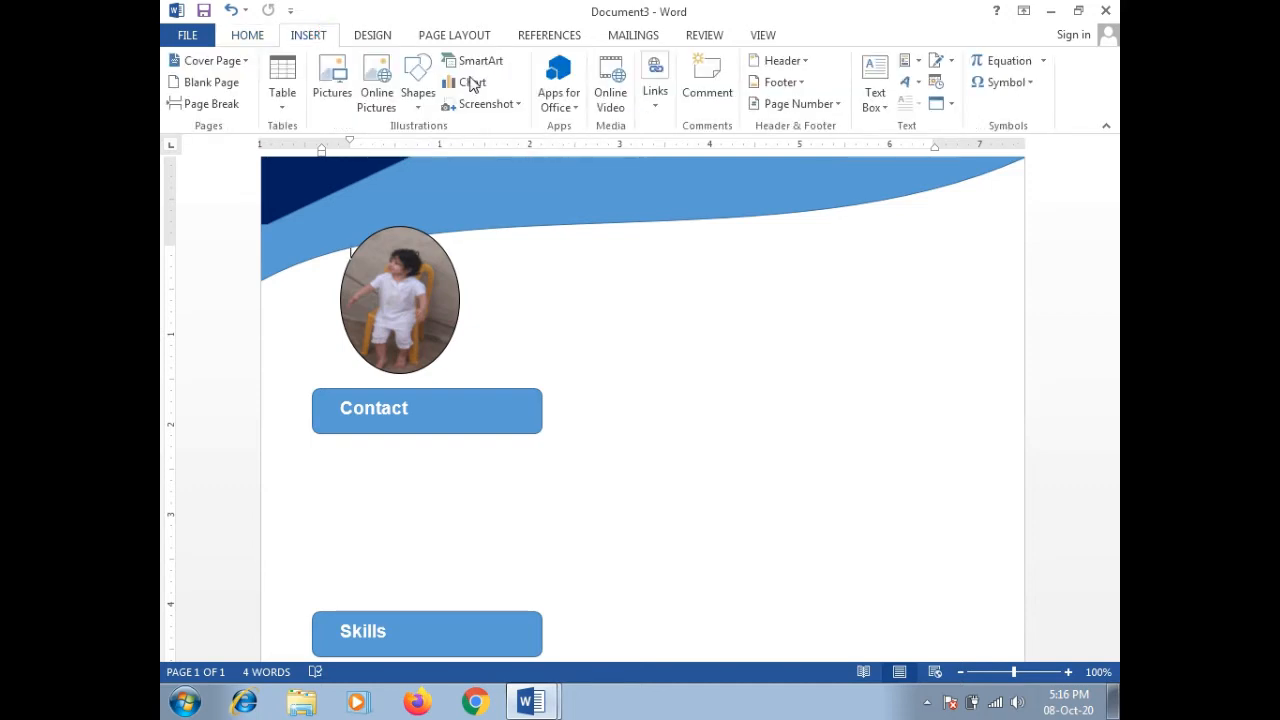
pyautogui.click(420, 108)
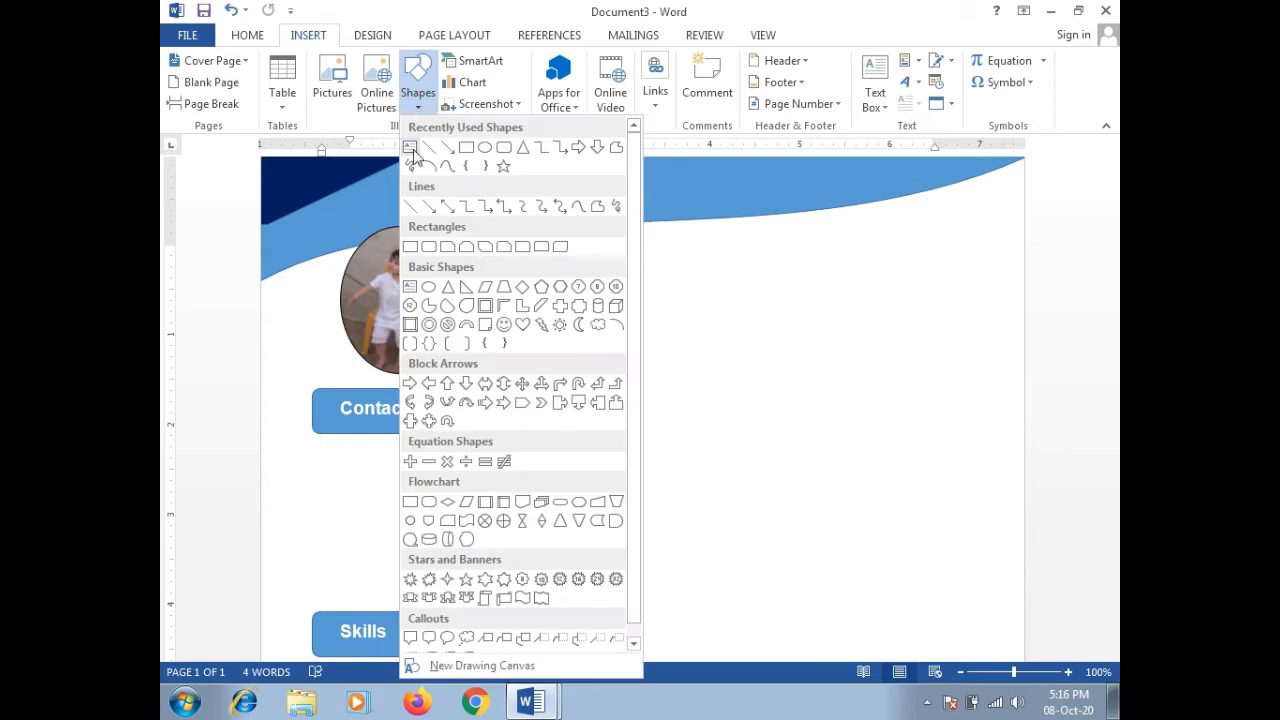
pyautogui.click(409, 148)
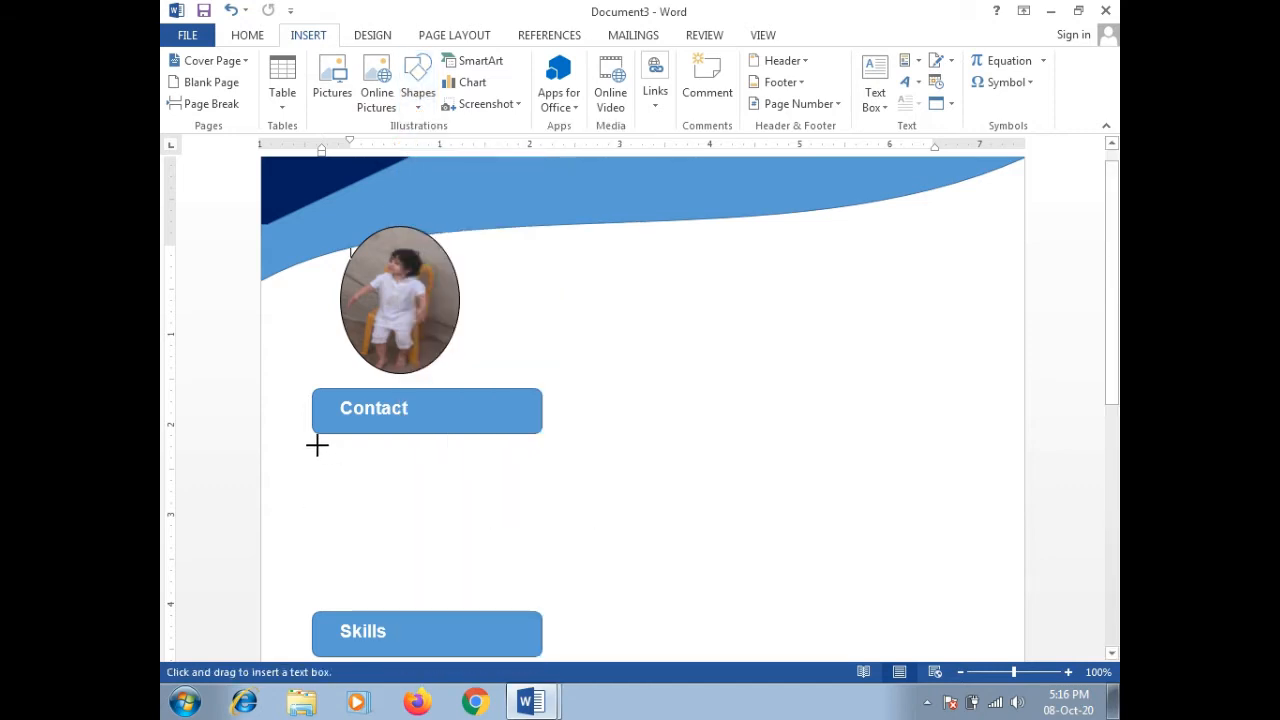
pyautogui.moveTo(315, 442); pyautogui.dragTo(355, 470)
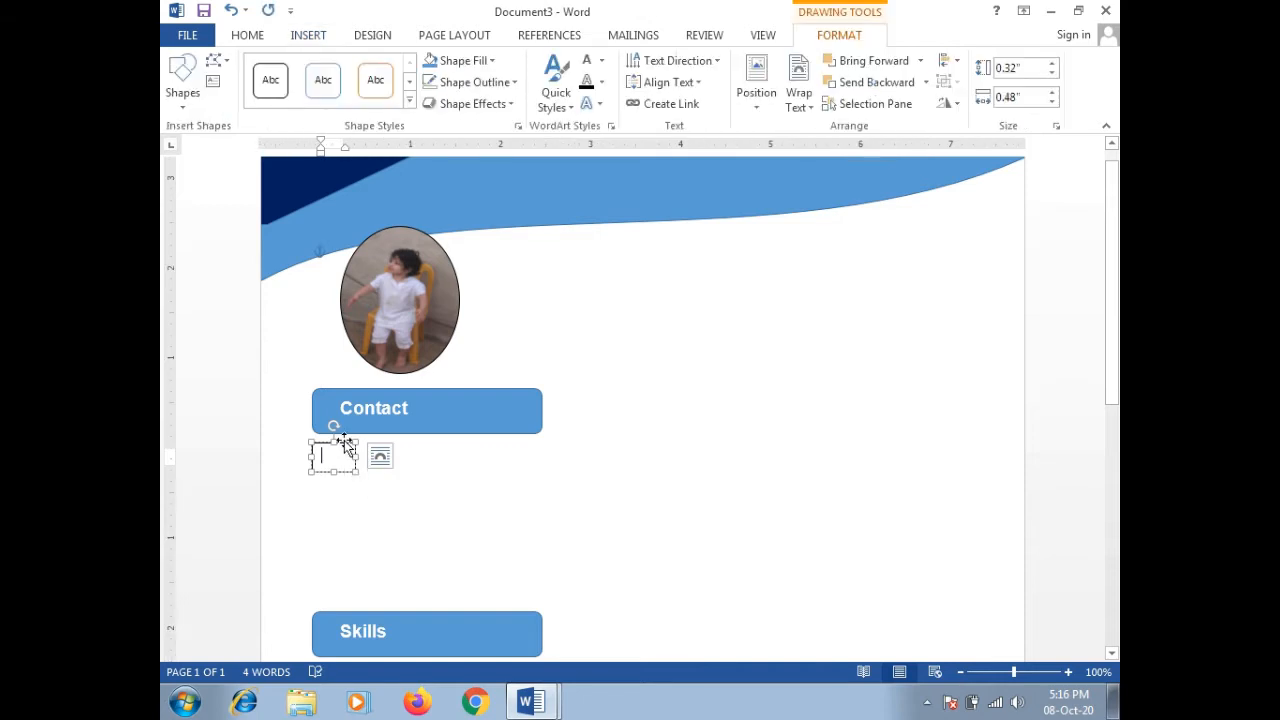
# Step: Start filling the small box with a picture through Shape Fill
pyautogui.rightClick(344, 442)
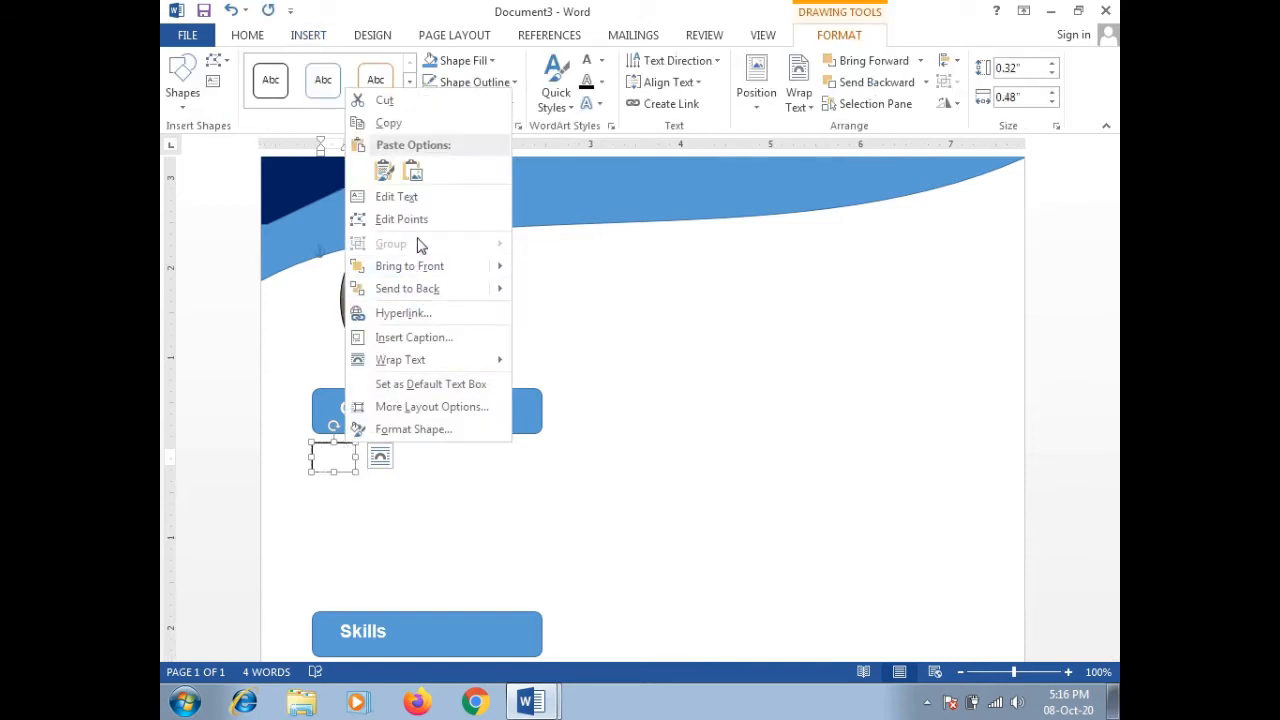
pyautogui.click(308, 495)
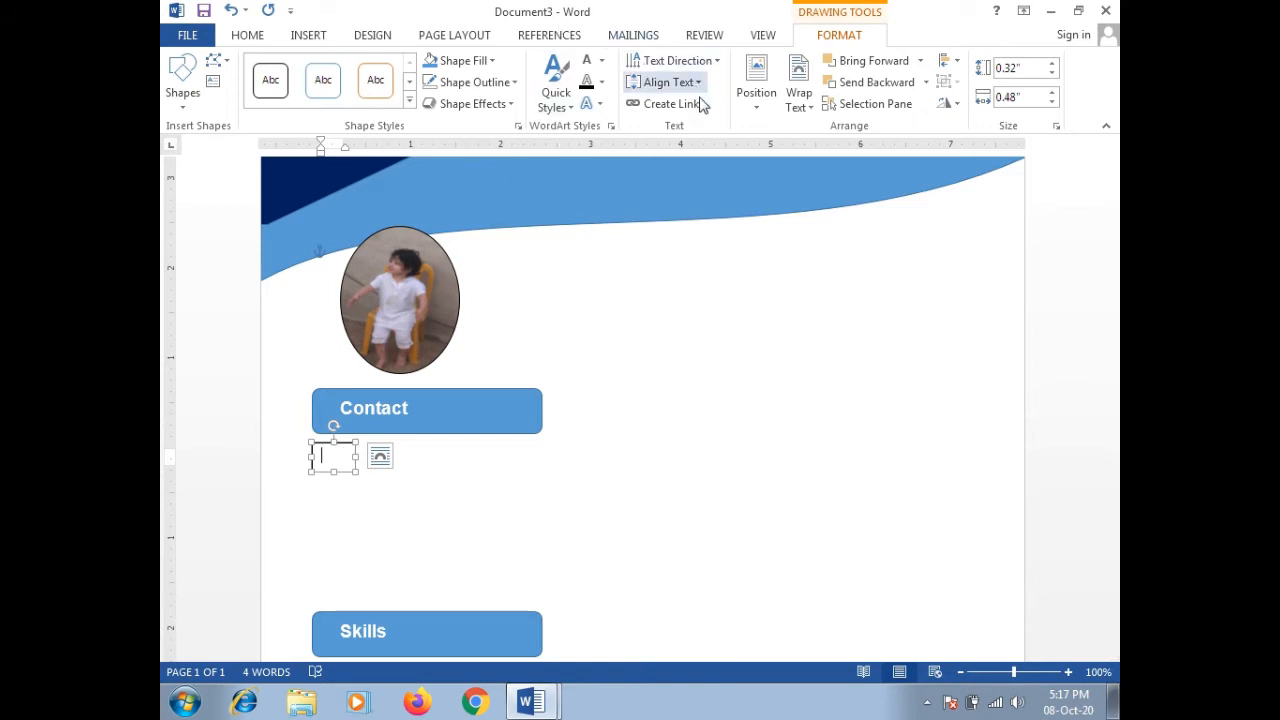
pyautogui.click(491, 62)
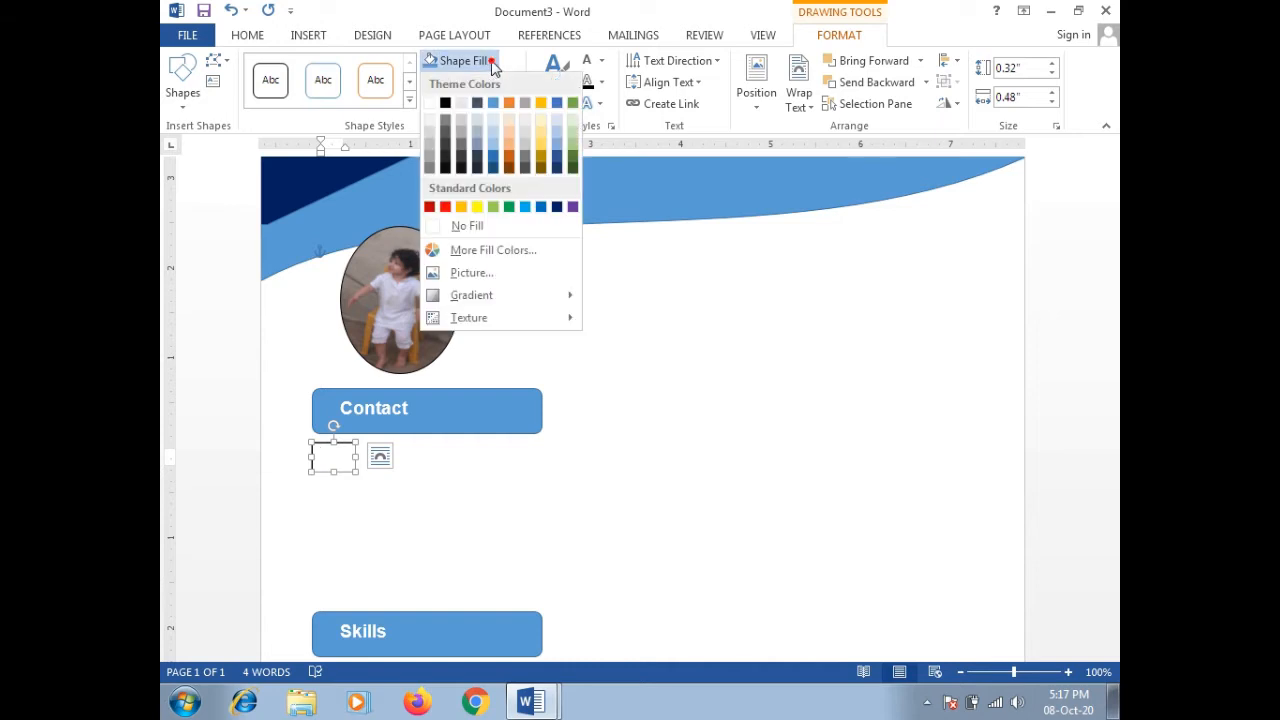
pyautogui.click(468, 272)
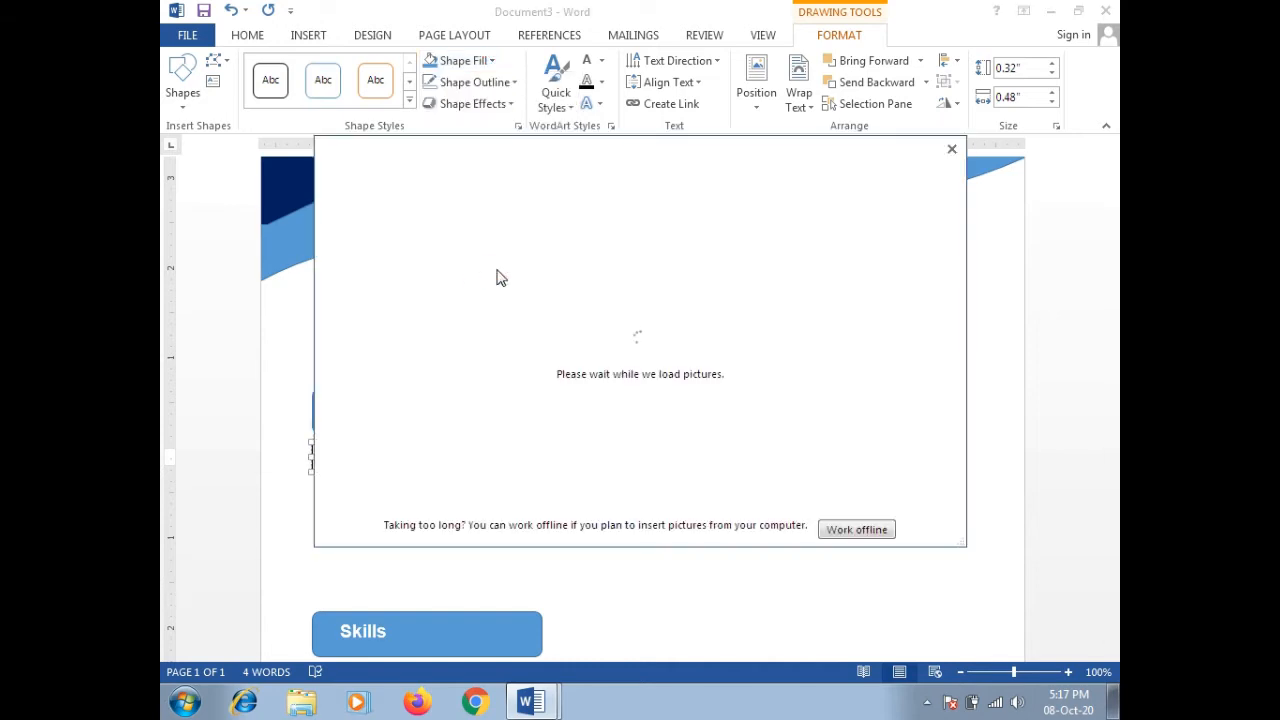
# Step: Fill the box with the email envelope image from this computer and narrow it to 0.32" by 0.37"
pyautogui.click(830, 530)
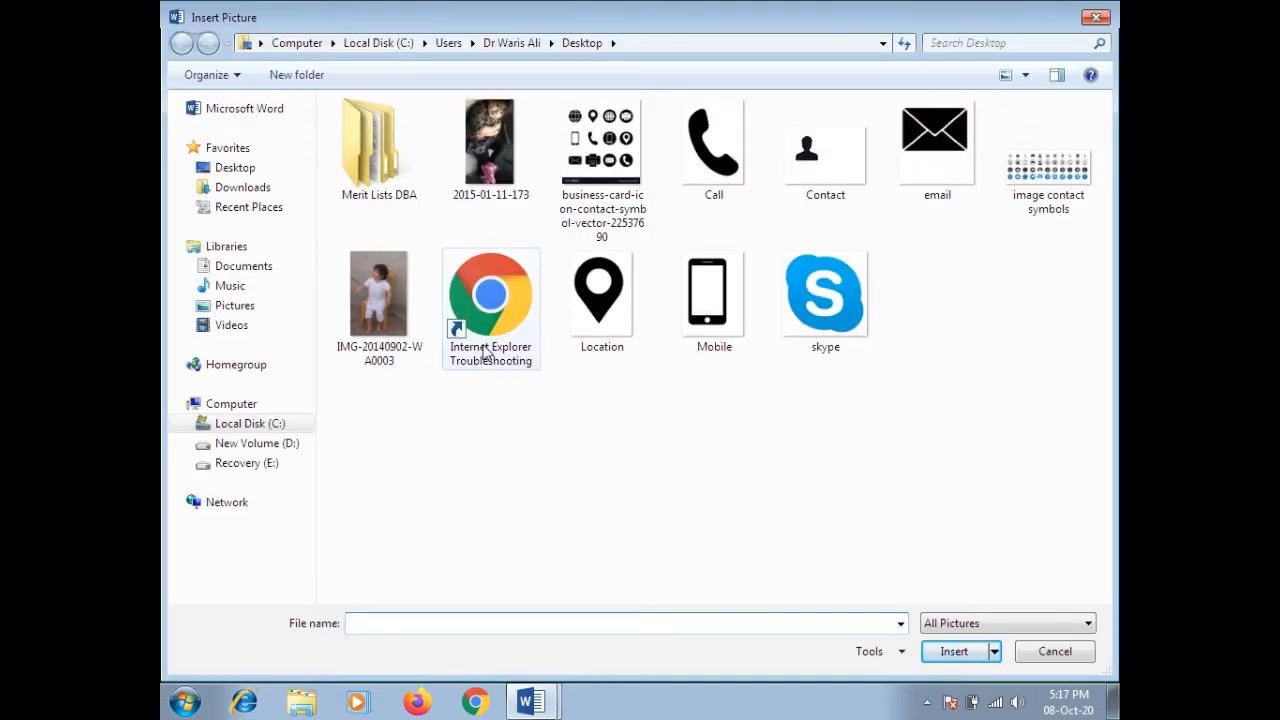
pyautogui.click(930, 160)
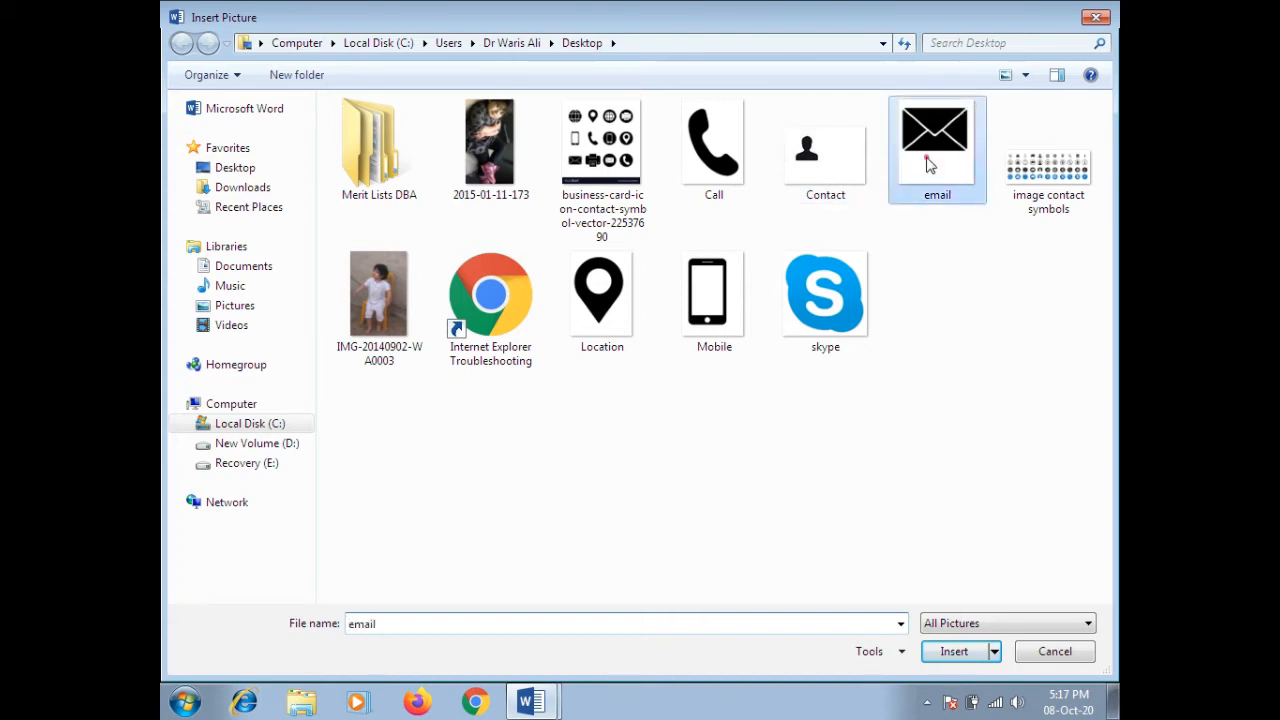
pyautogui.click(953, 651)
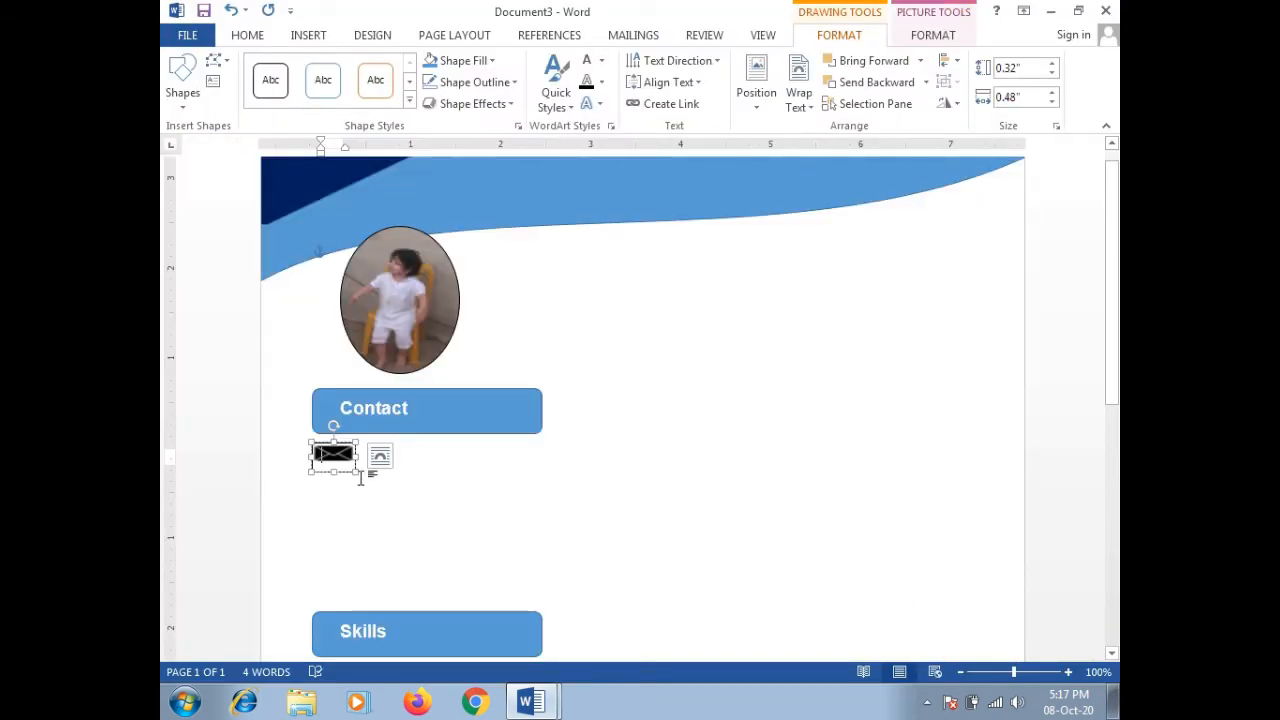
pyautogui.moveTo(357, 457); pyautogui.dragTo(331, 477)
# Step: Reselect the envelope icon and bring up the Insert Shapes gallery
pyautogui.click(398, 496)
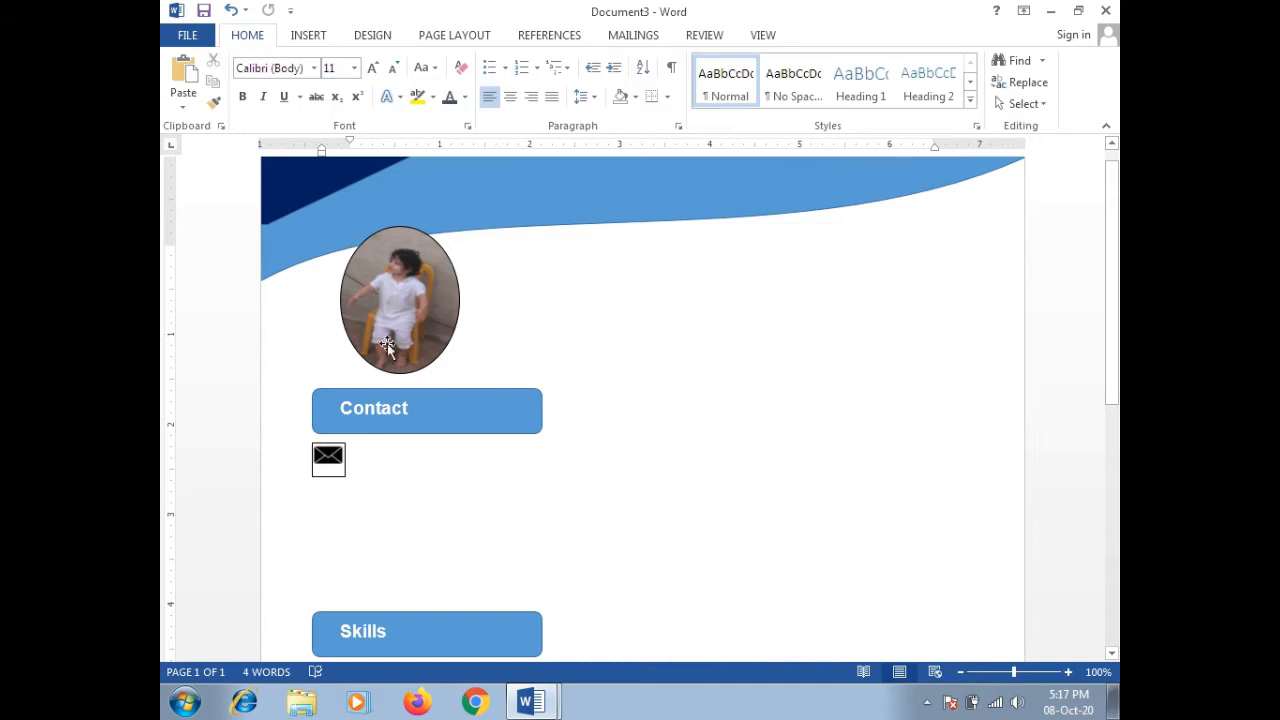
pyautogui.click(329, 452)
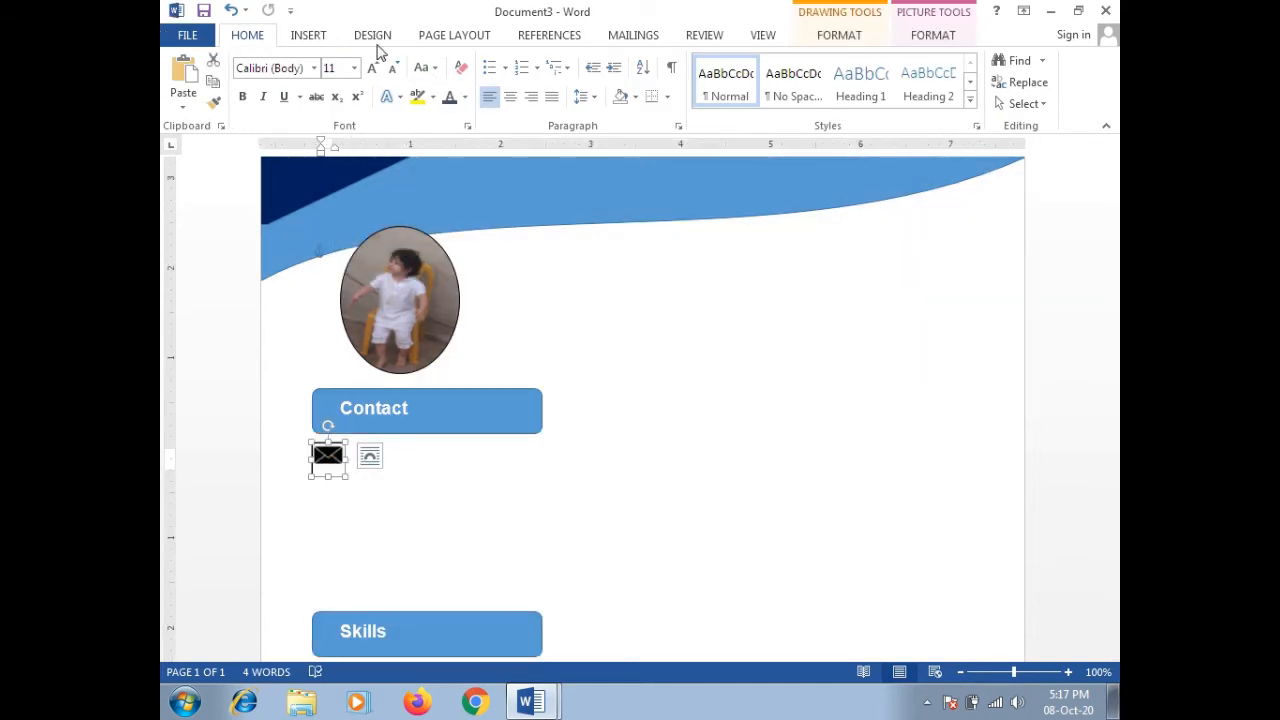
pyautogui.click(309, 36)
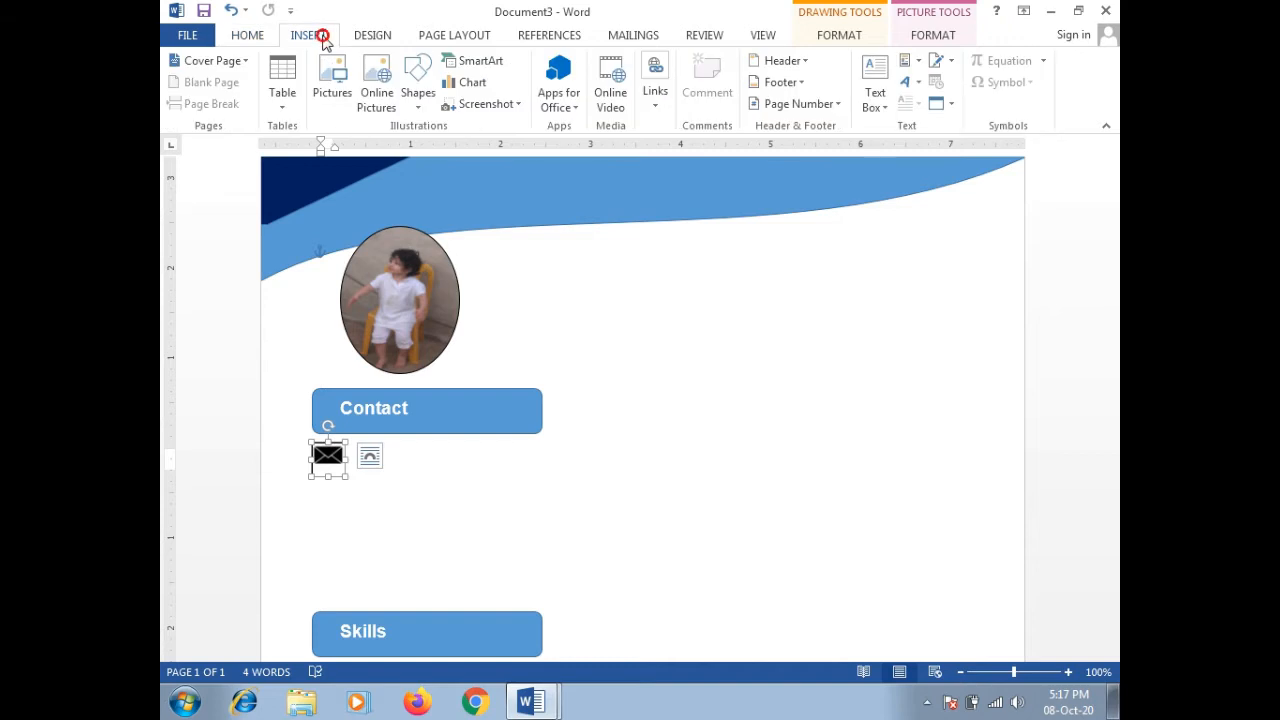
pyautogui.click(419, 104)
# Step: Draw a text box beside the envelope icon and type the e-mail address
pyautogui.click(409, 147)
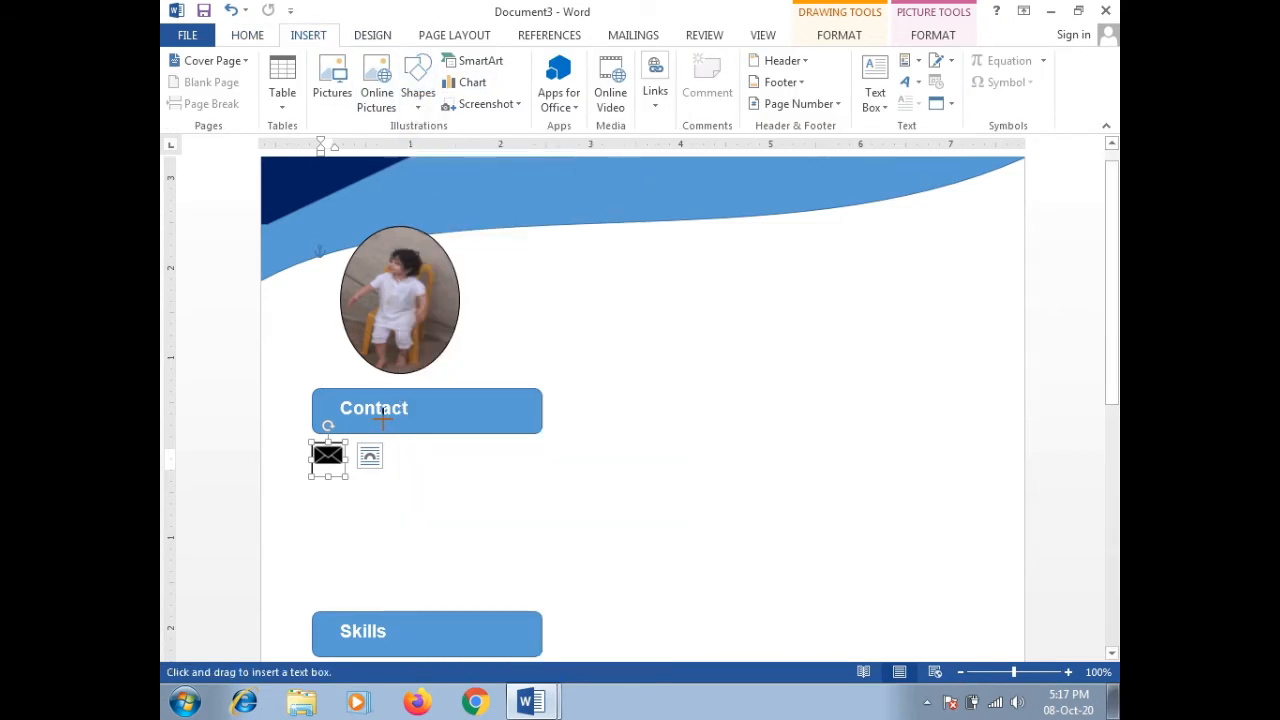
pyautogui.moveTo(355, 442); pyautogui.dragTo(541, 476)
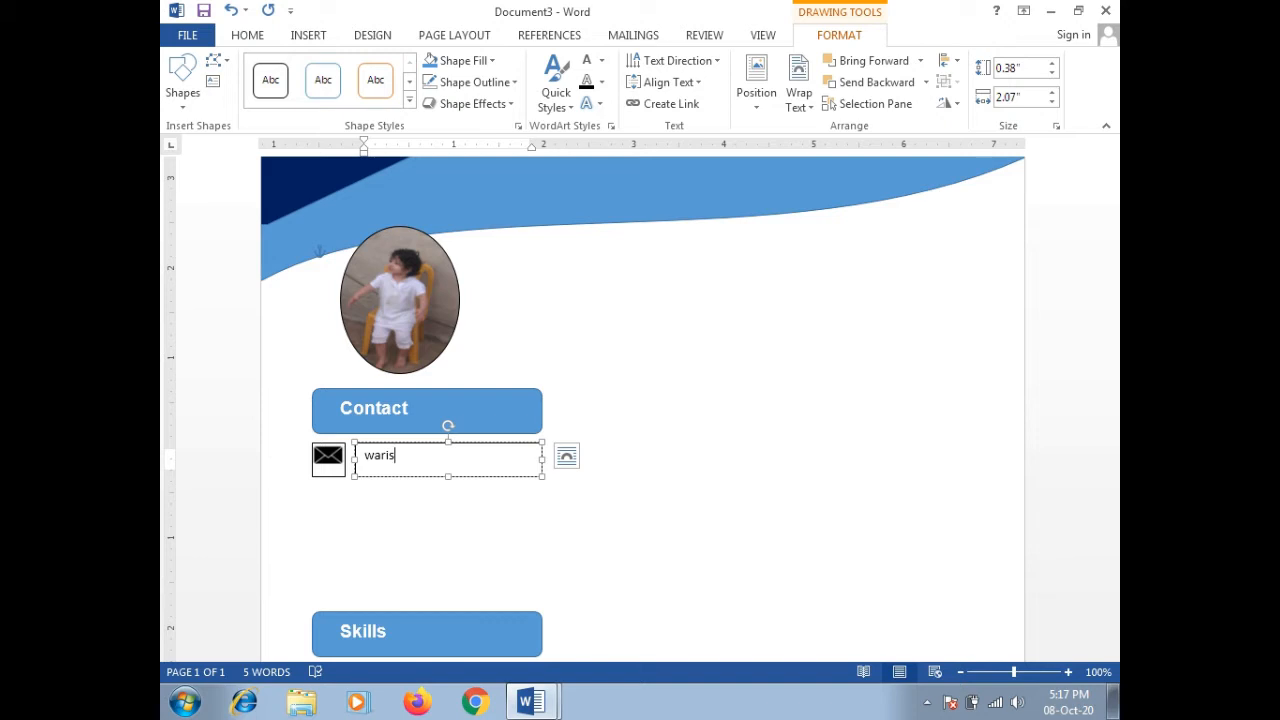
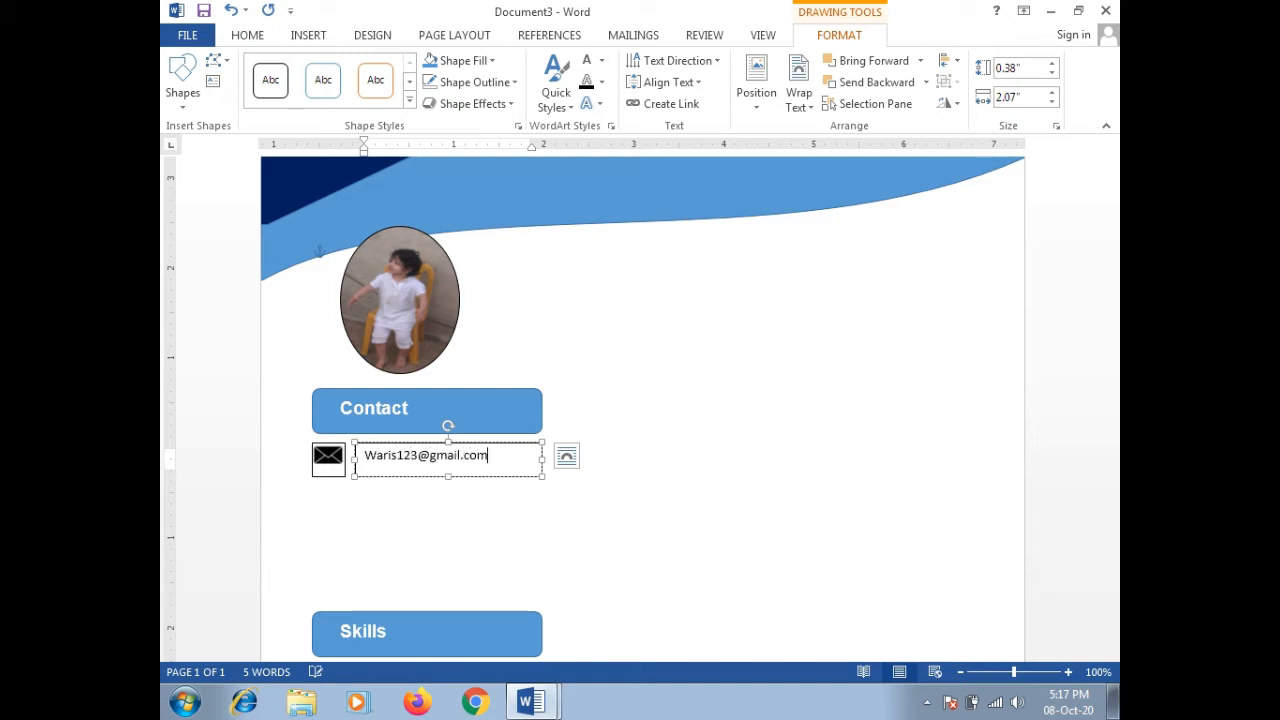
# Step: Shift the e-mail box left against the icon and add the icon to the selection
pyautogui.click(399, 493)
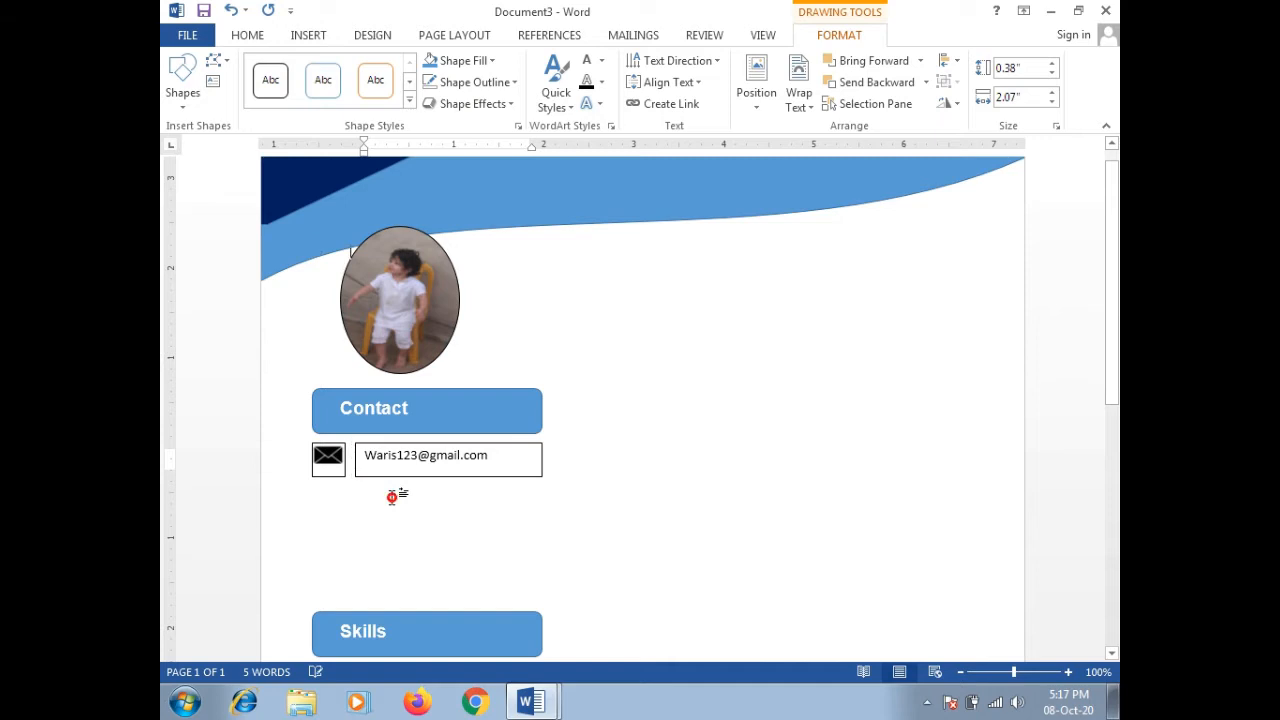
pyautogui.click(391, 445)
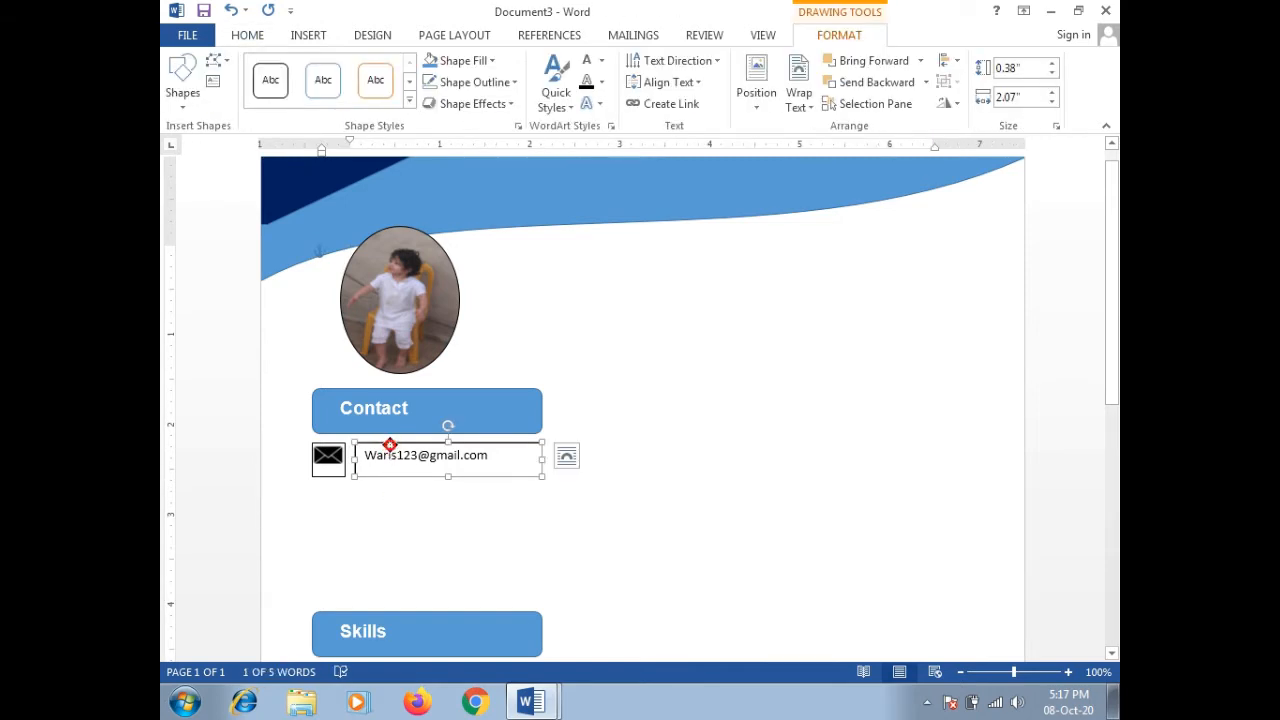
pyautogui.moveTo(390, 445); pyautogui.dragTo(383, 445)
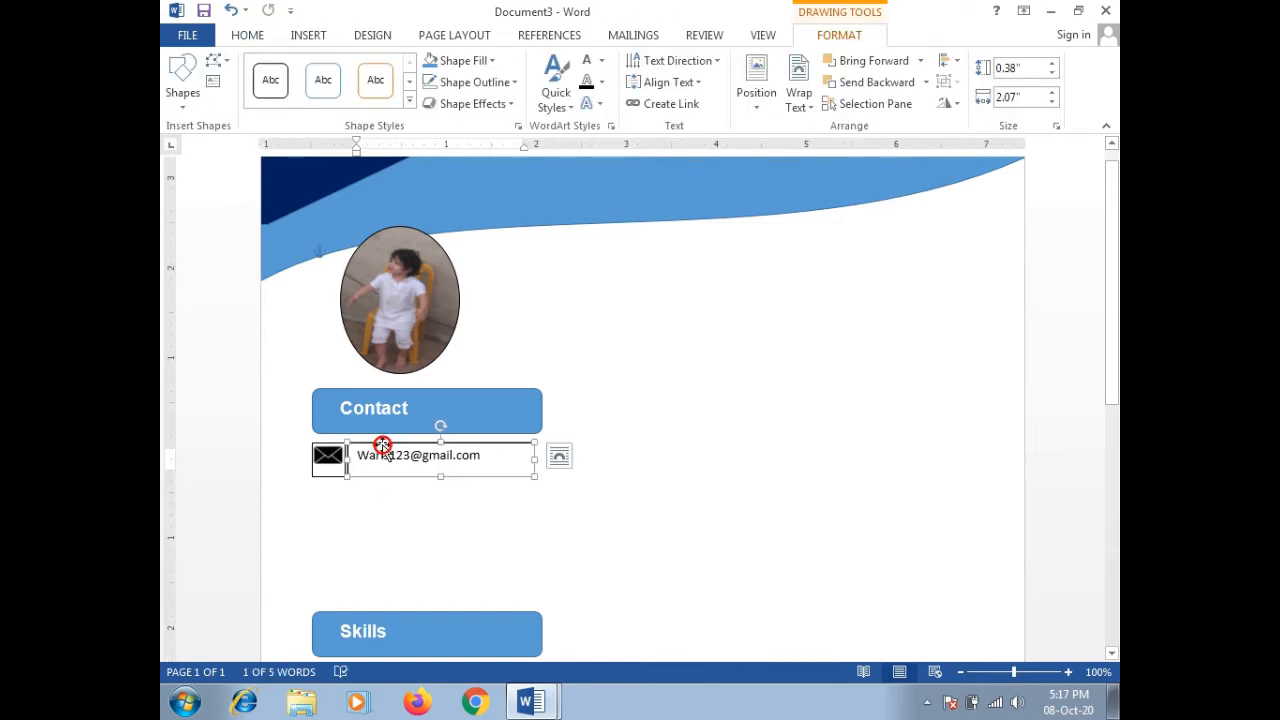
pyautogui.keyDown('shift'); pyautogui.click(337, 449); pyautogui.keyUp('shift')
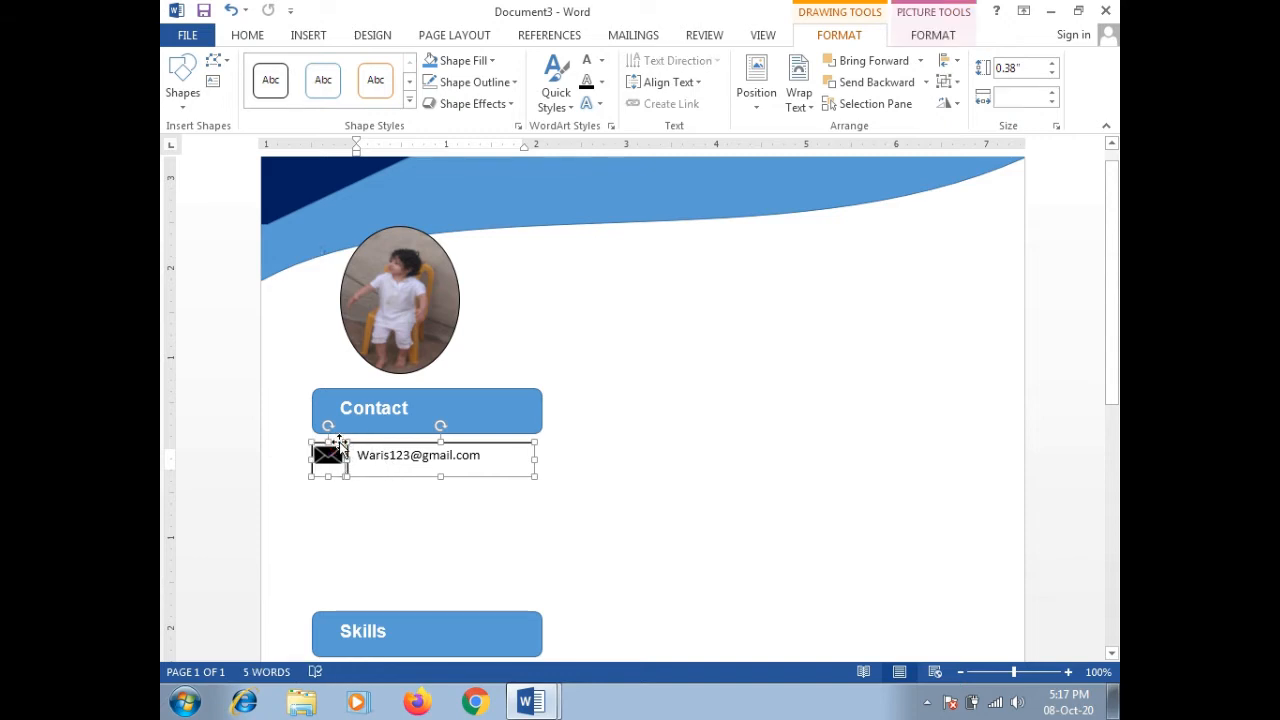
# Step: Set the e-mail text box outline to No Outline
pyautogui.rightClick(367, 452)
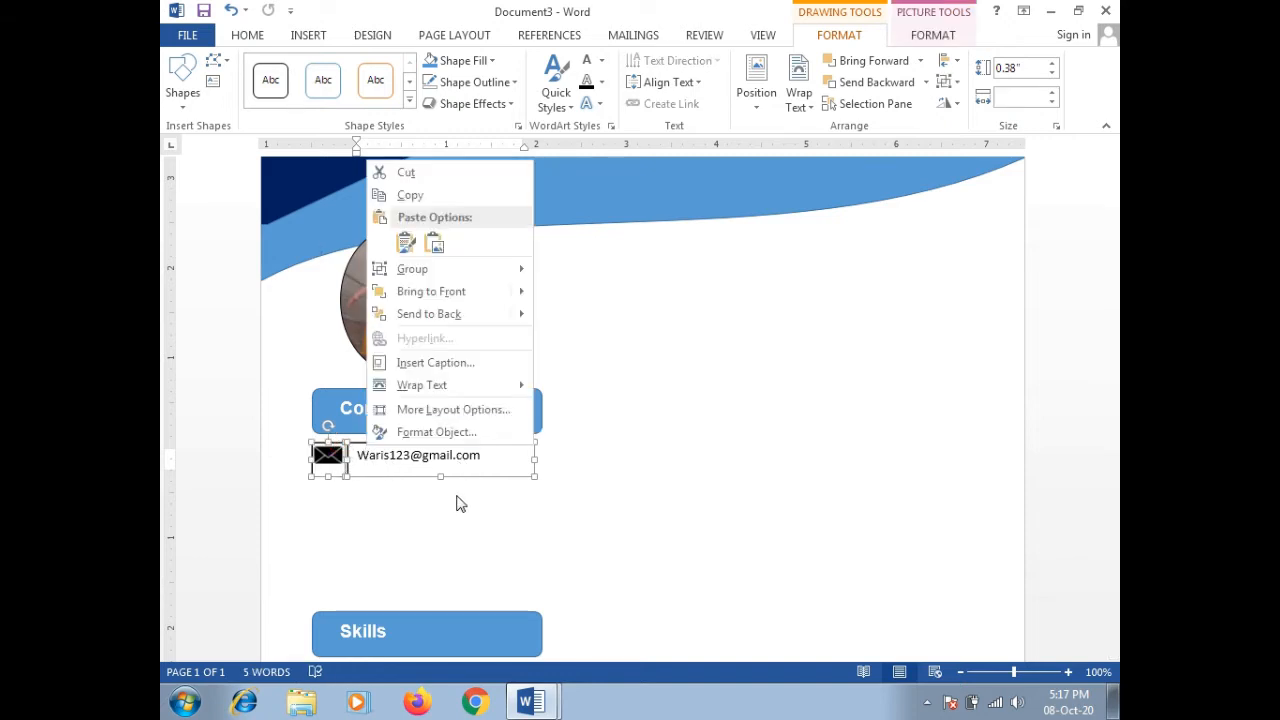
pyautogui.click(486, 478)
pyautogui.moveTo(548, 454)
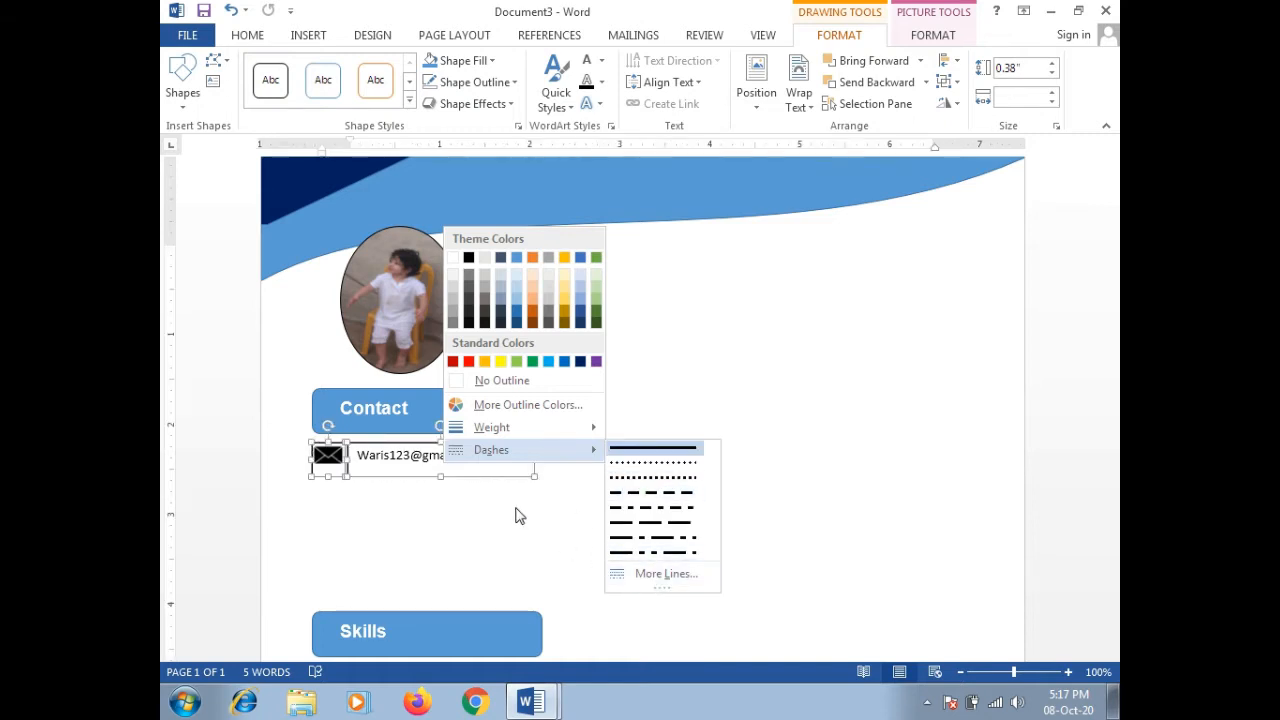
pyautogui.click(474, 489)
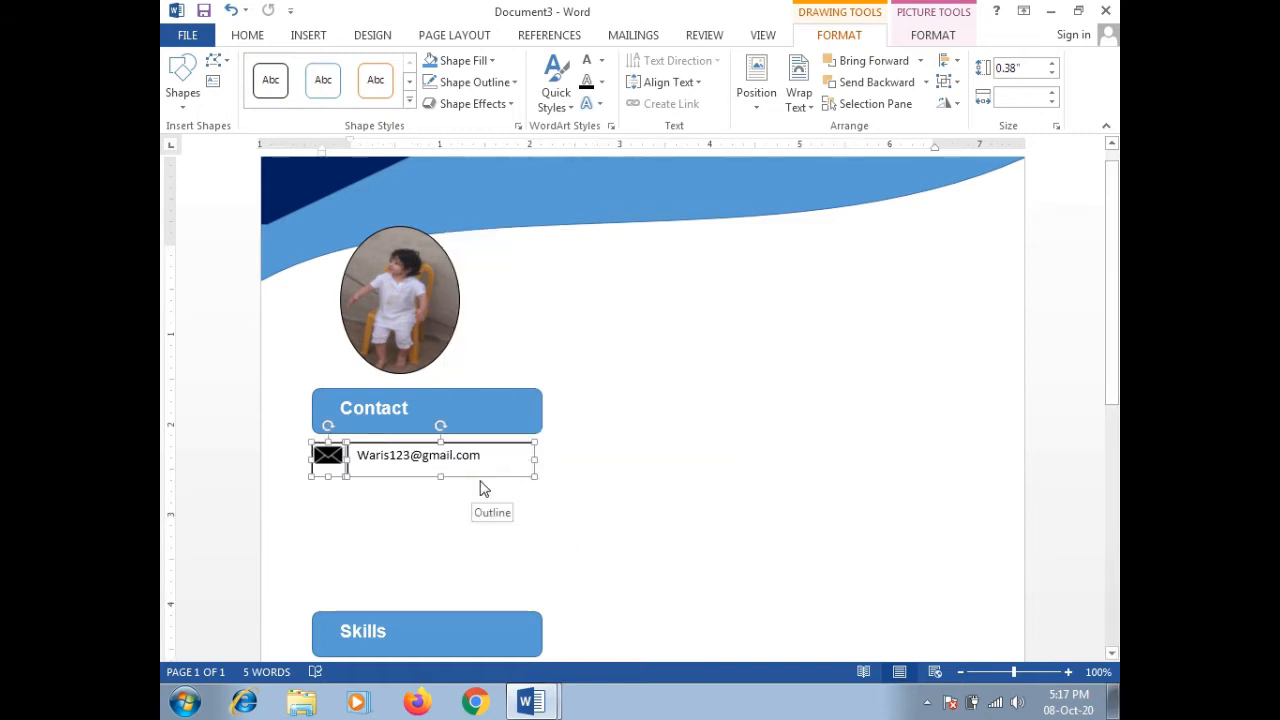
pyautogui.click(482, 474)
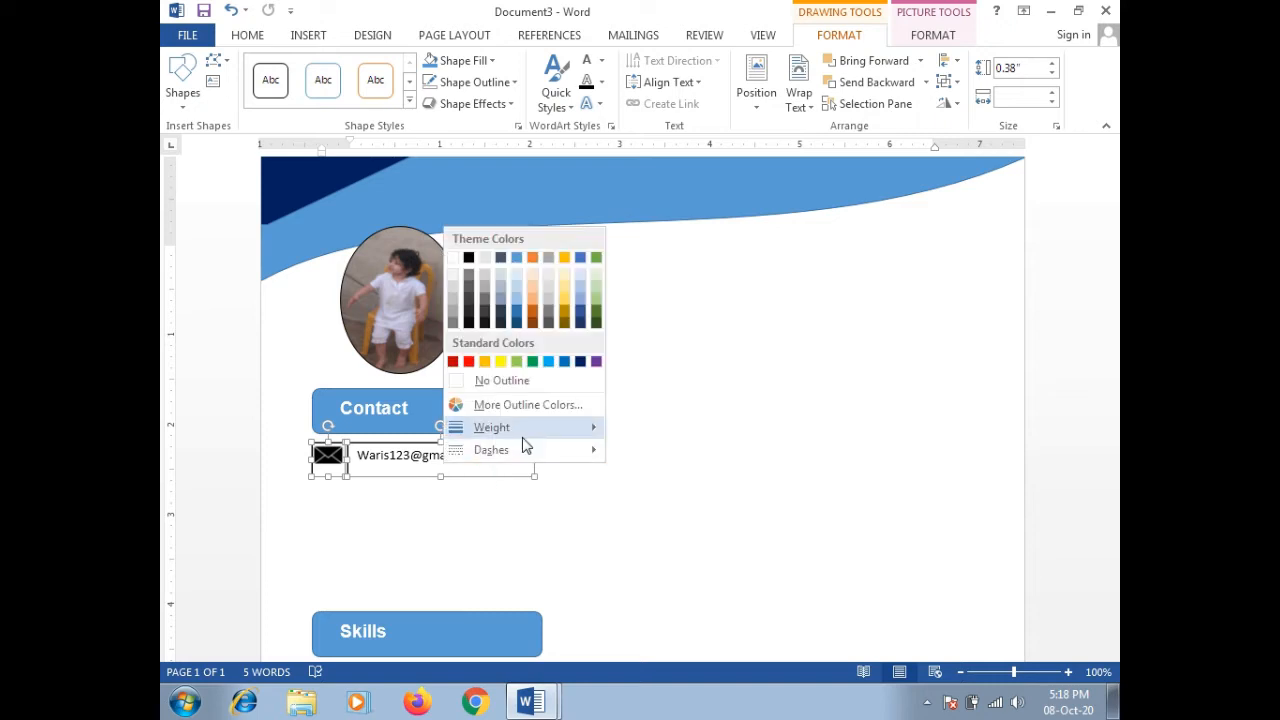
pyautogui.click(527, 383)
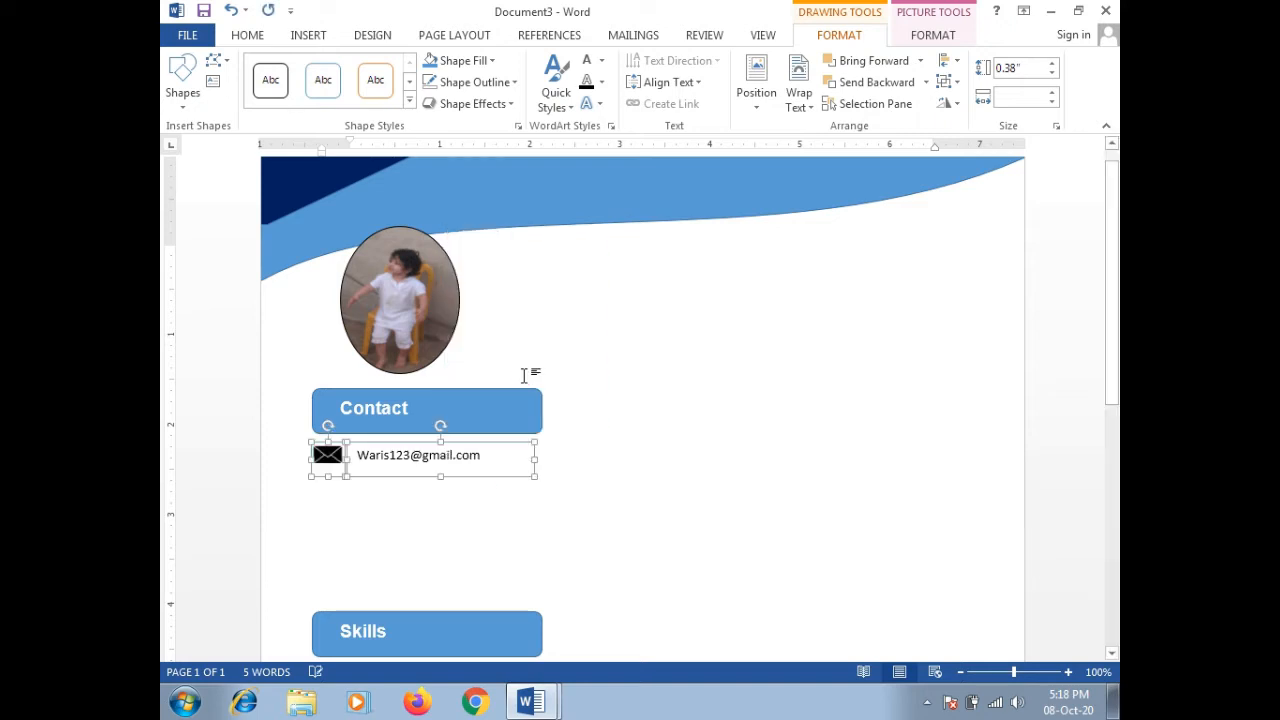
# Step: Group the envelope icon with the e-mail text box and select the new group
pyautogui.rightClick(476, 441)
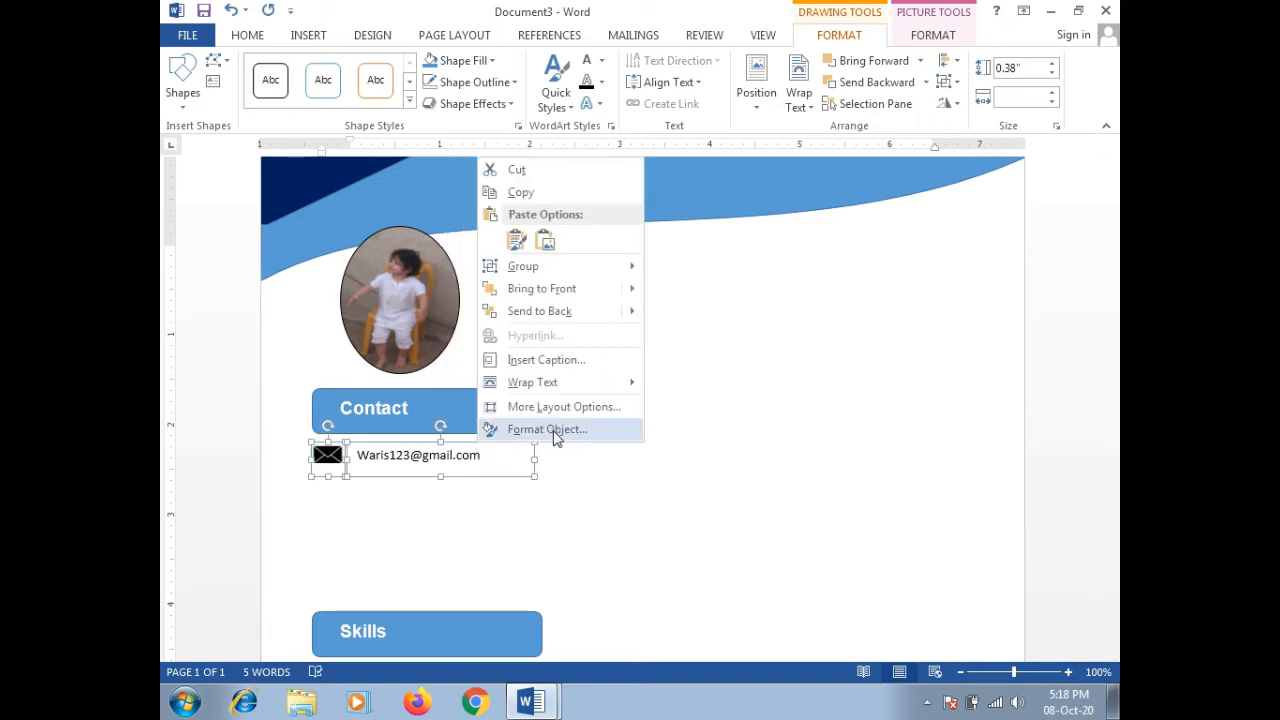
pyautogui.moveTo(574, 270)
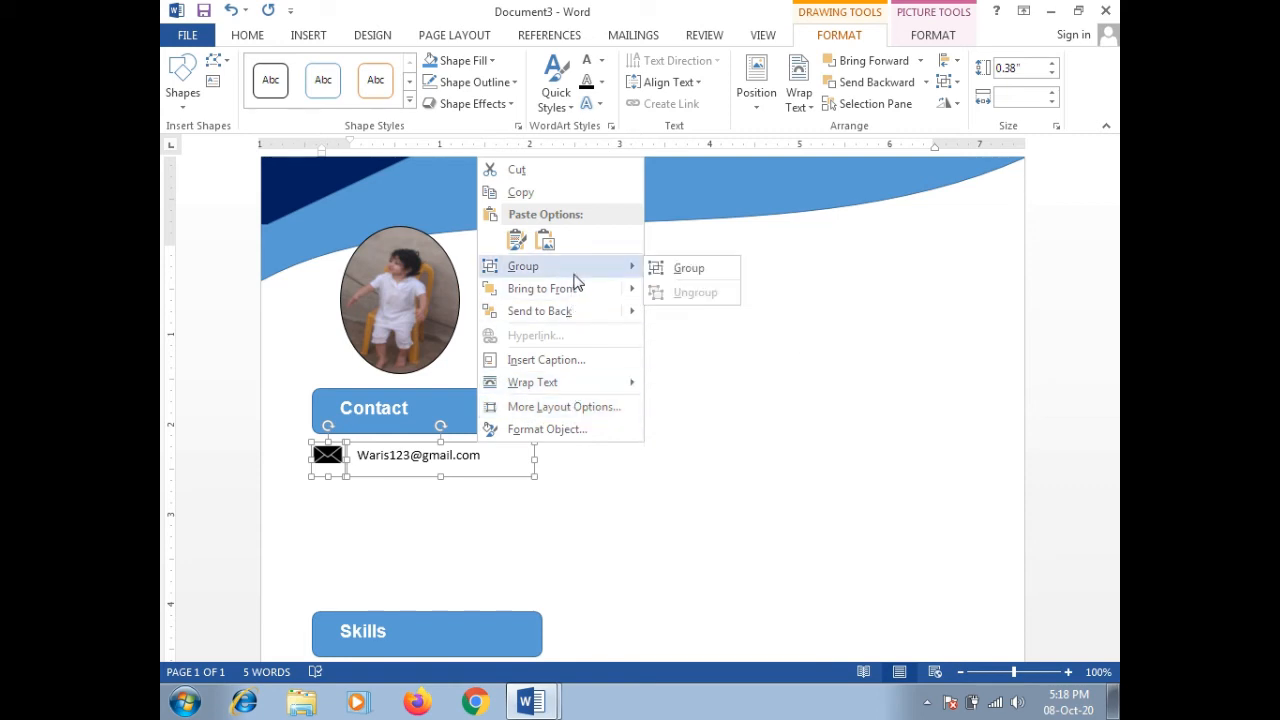
pyautogui.click(684, 275)
pyautogui.click(620, 440)
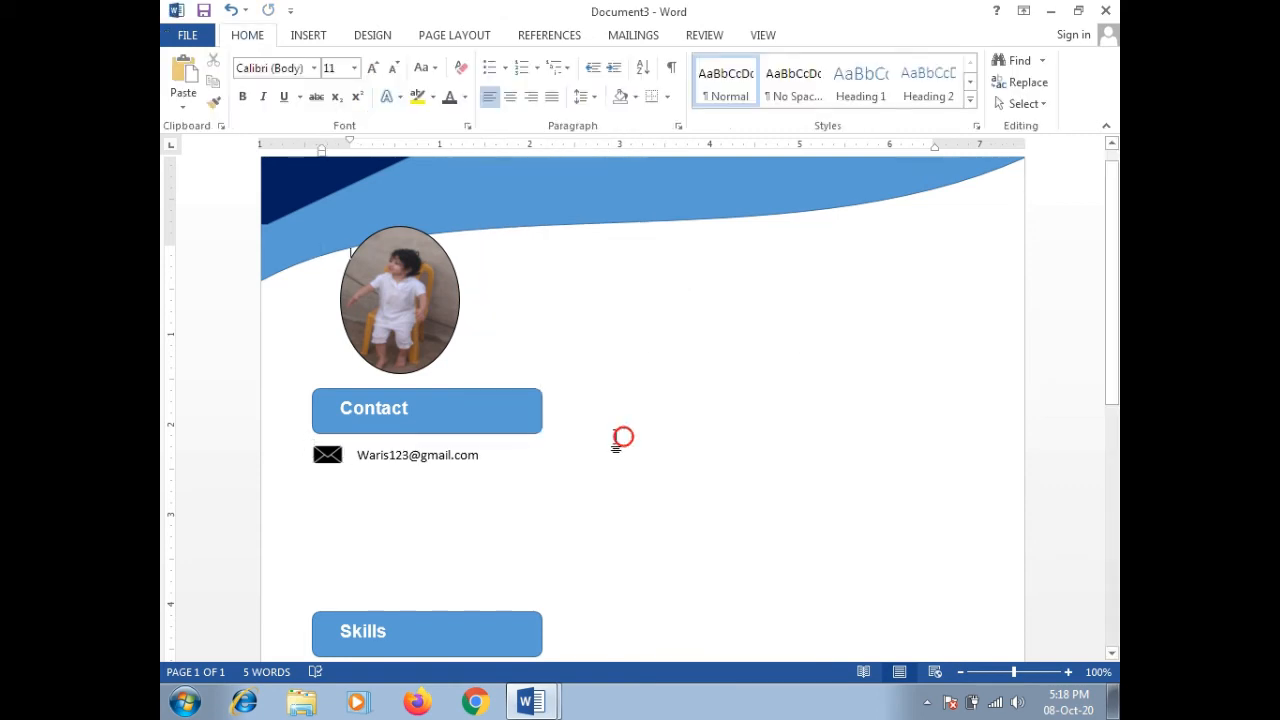
pyautogui.click(458, 462)
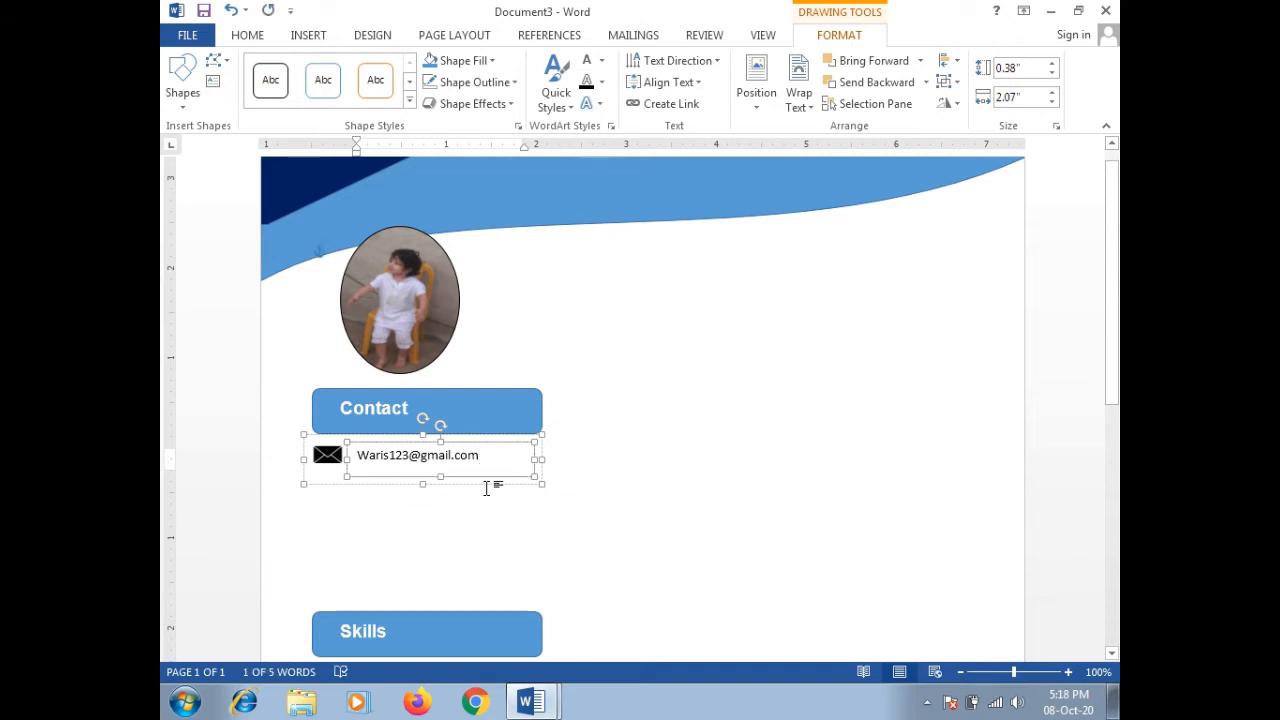
# Step: Paste a trial copy of the email row, undo its move, and reselect the group's parts
pyautogui.click(488, 490)
pyautogui.hotkey('ctrl', 'v')
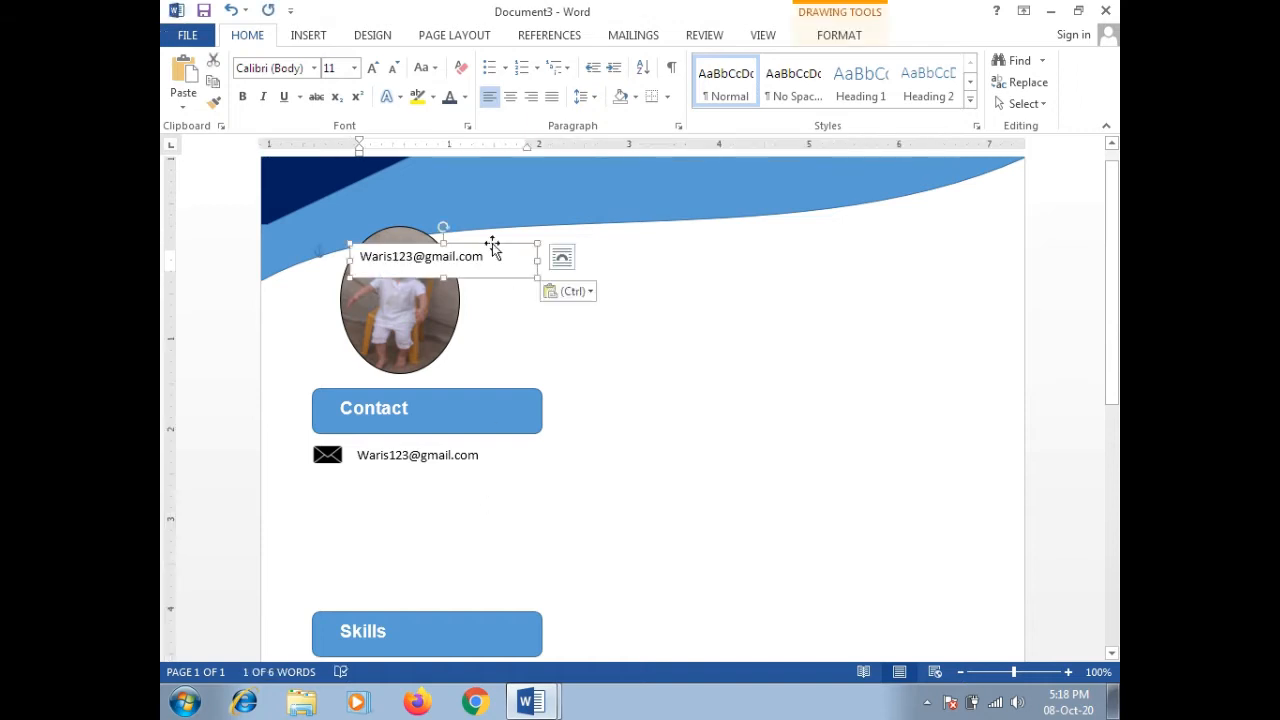
pyautogui.moveTo(491, 246); pyautogui.dragTo(480, 483)
pyautogui.hotkey('ctrl', 'z')
pyautogui.hotkey('ctrl', 'z')
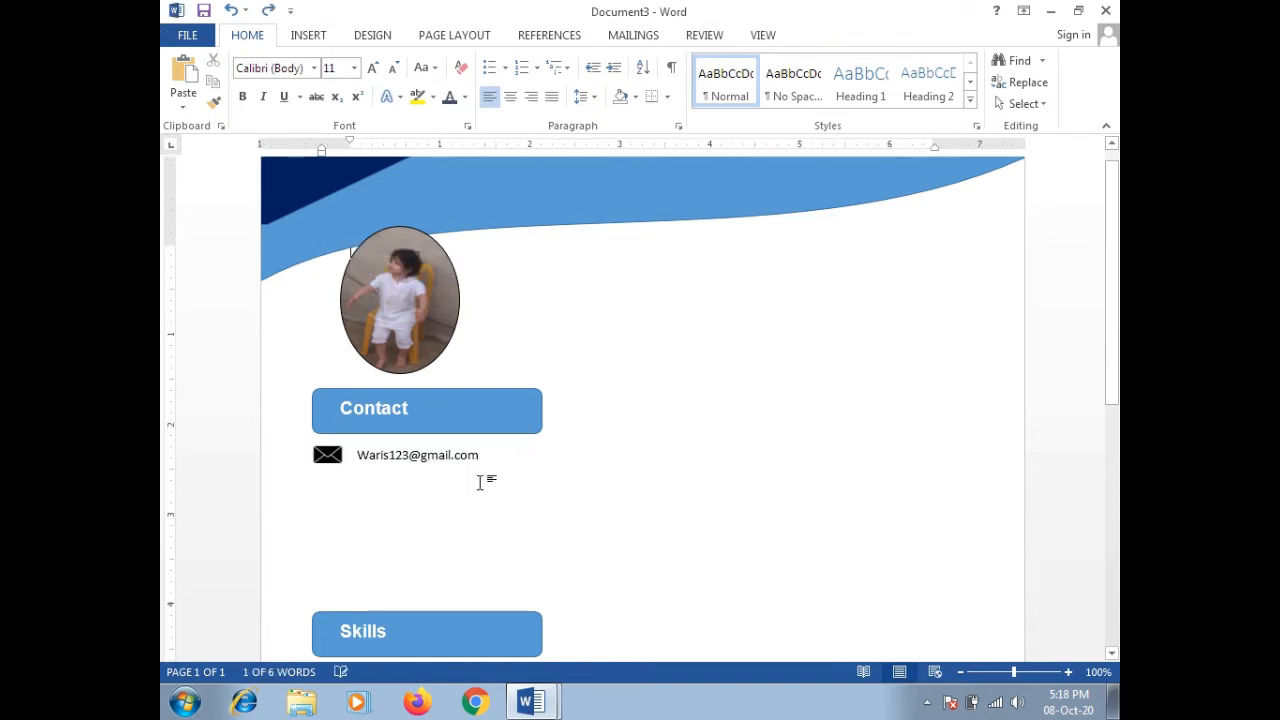
pyautogui.click(316, 452)
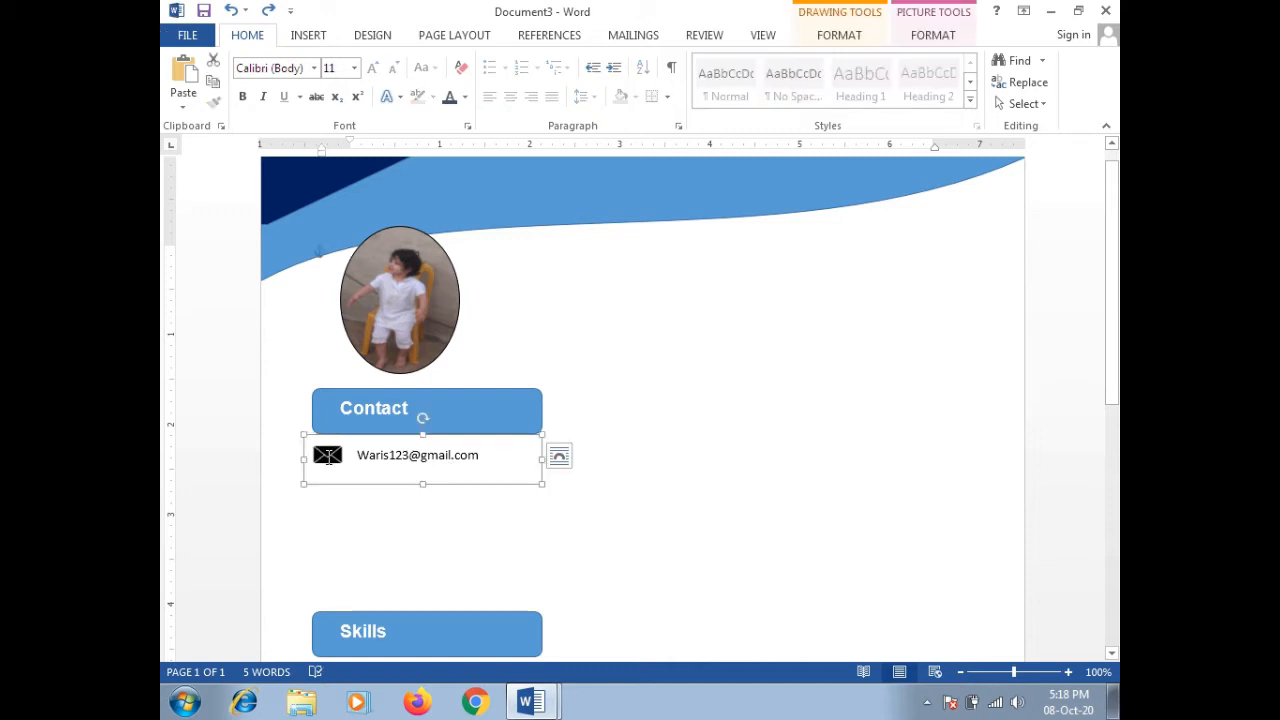
pyautogui.click(328, 454)
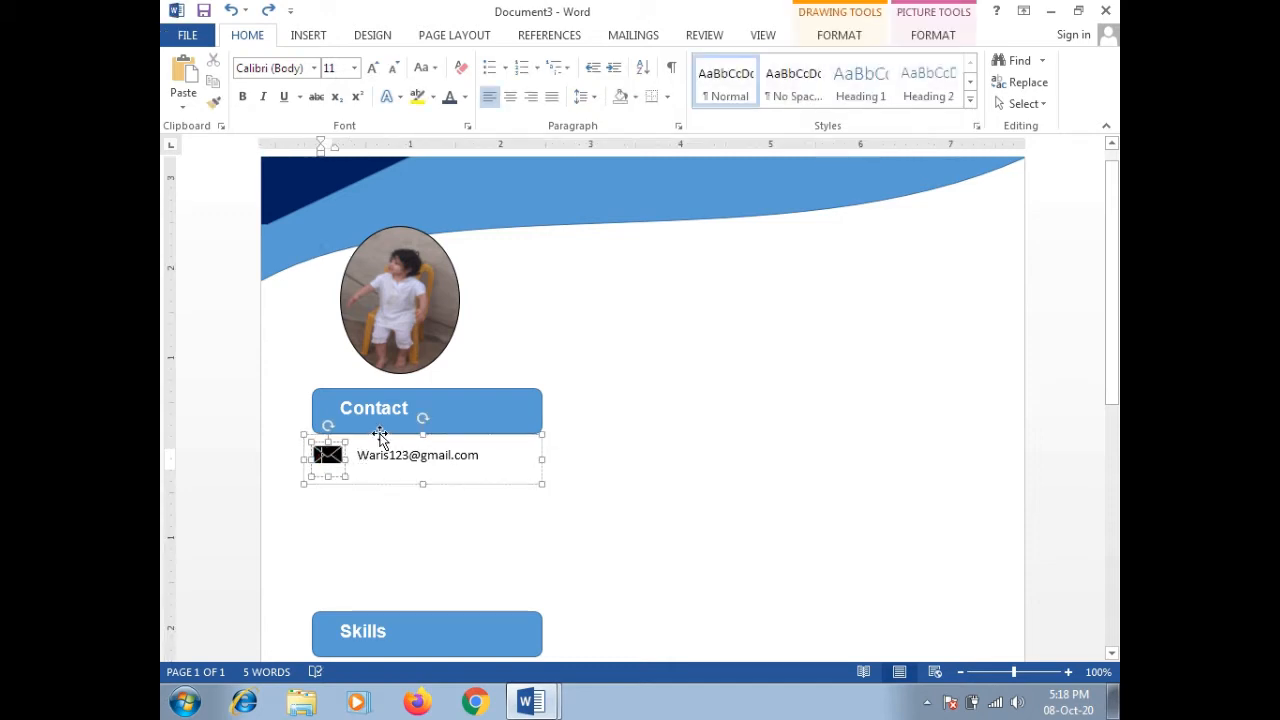
pyautogui.click(373, 452)
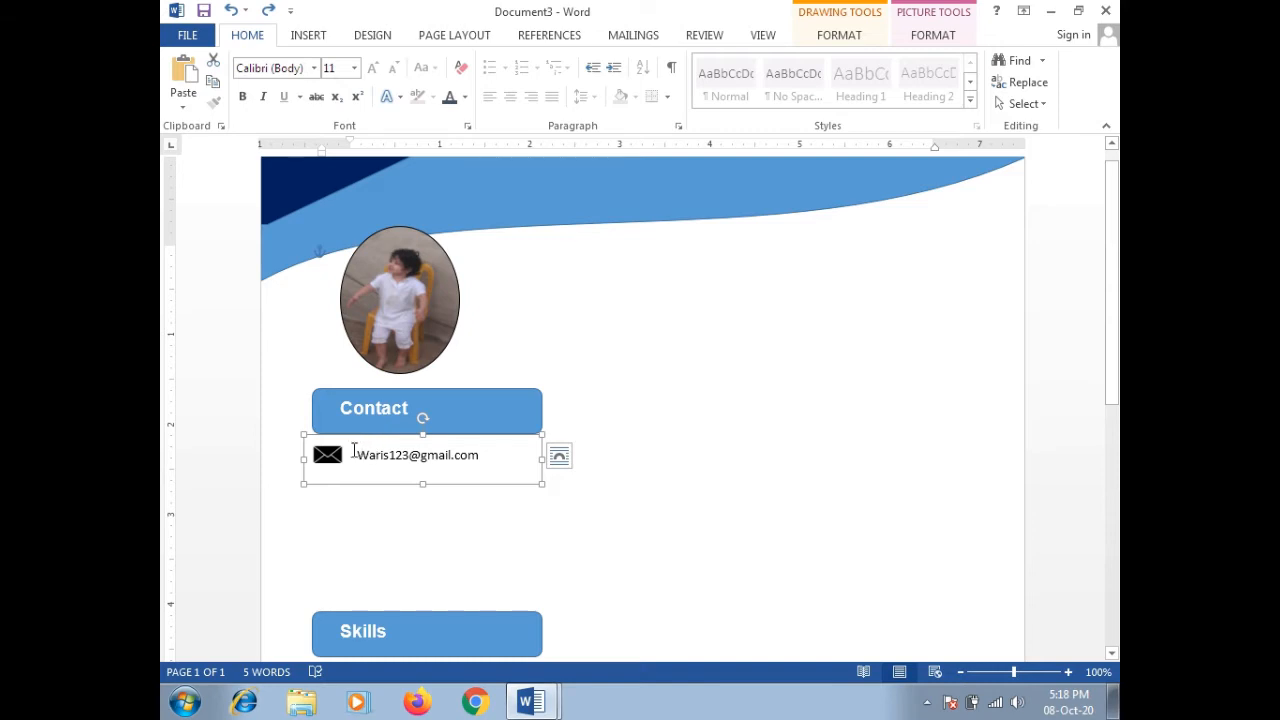
pyautogui.click(352, 452)
pyautogui.click(330, 455)
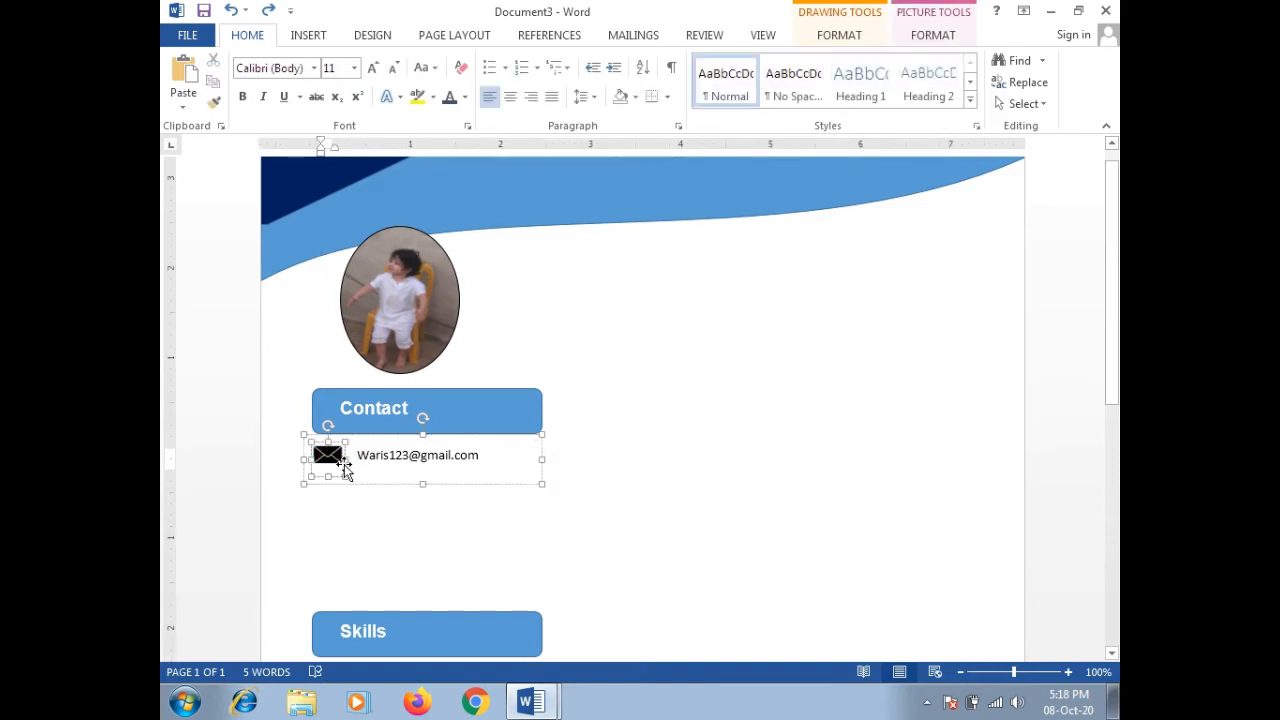
pyautogui.click(364, 457)
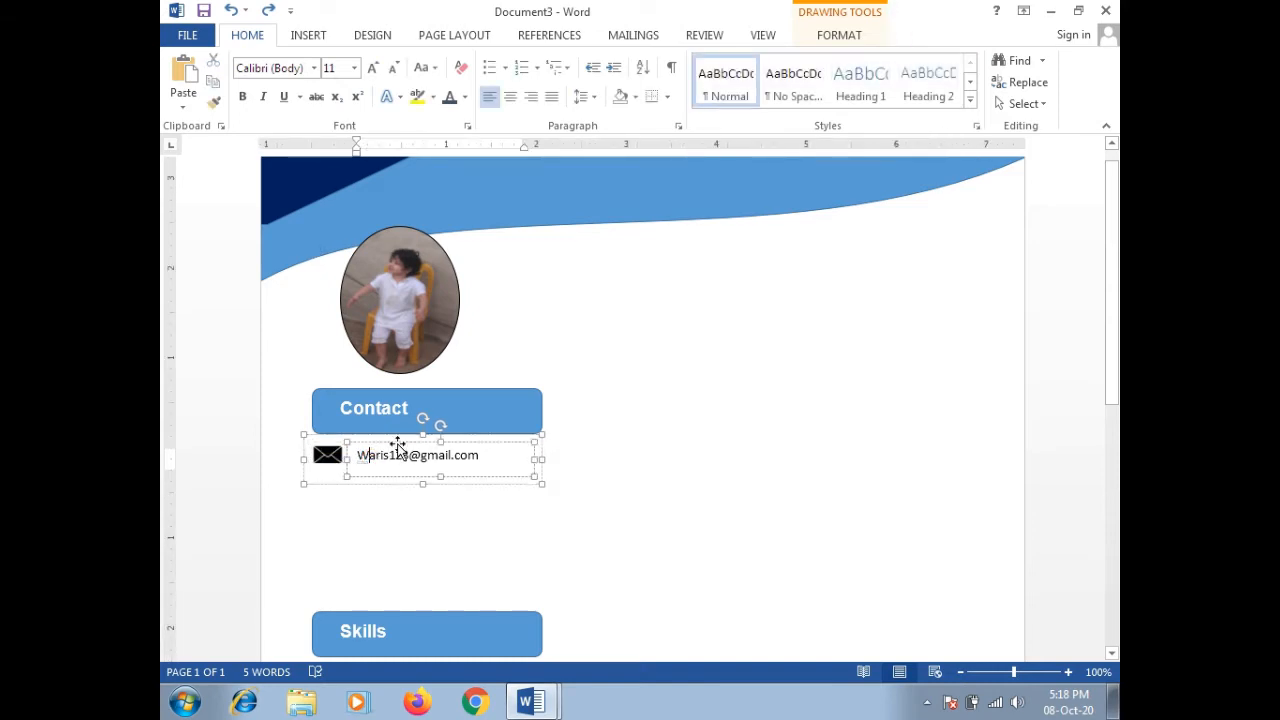
pyautogui.click(397, 437)
pyautogui.click(397, 437)
# Step: Paste again, undo both the move and paste, and select the whole email group
pyautogui.click(431, 490)
pyautogui.hotkey('ctrl', 'v')
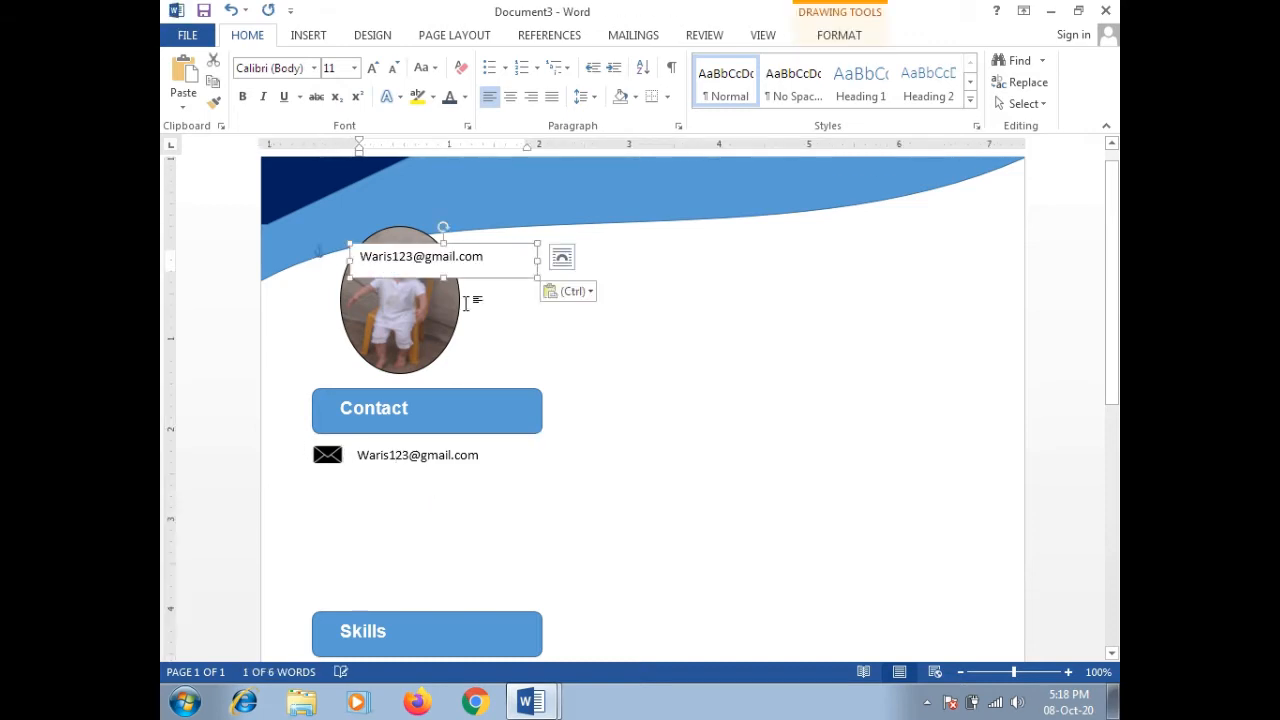
pyautogui.moveTo(465, 245); pyautogui.dragTo(462, 472)
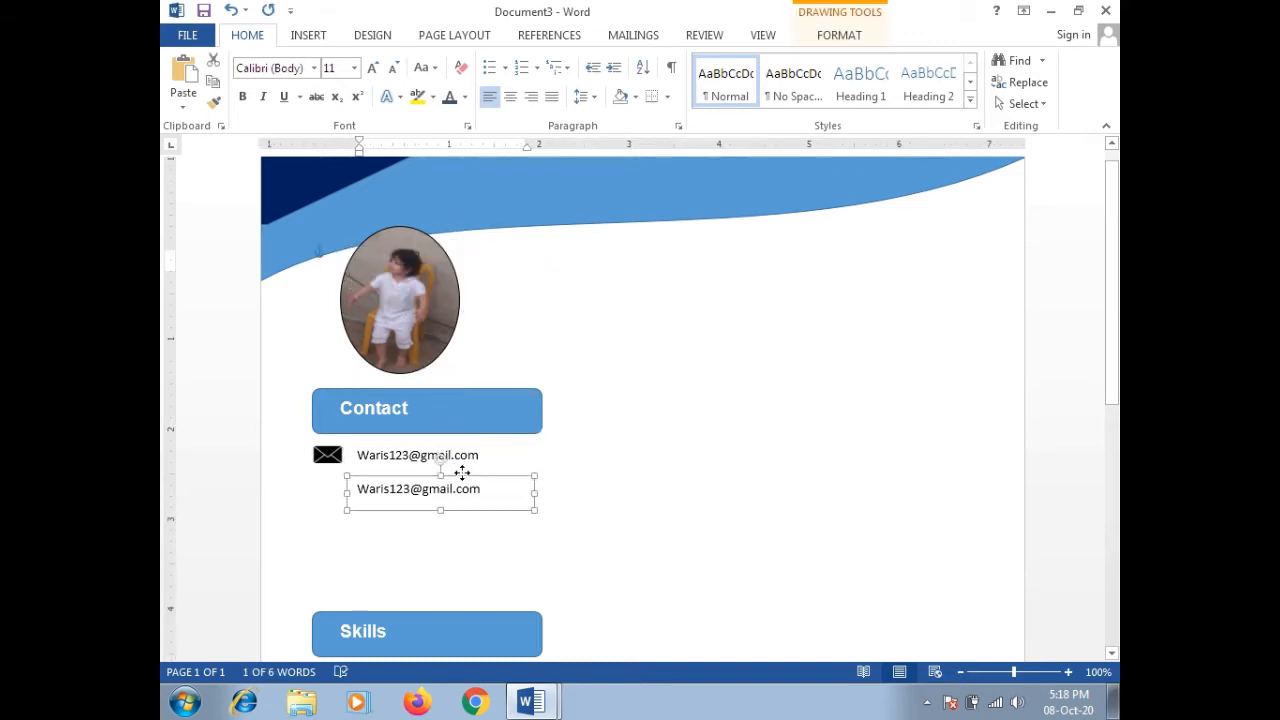
pyautogui.hotkey('ctrl', 'z')
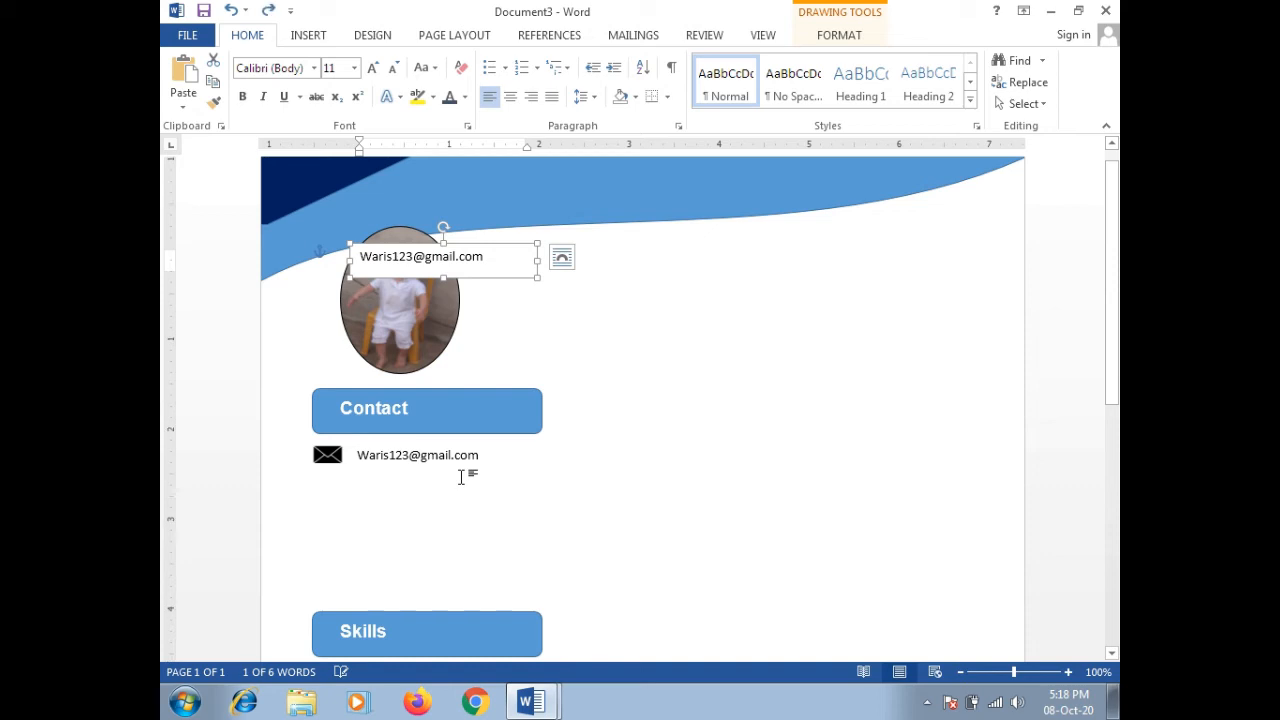
pyautogui.hotkey('ctrl', 'z')
pyautogui.click(461, 477)
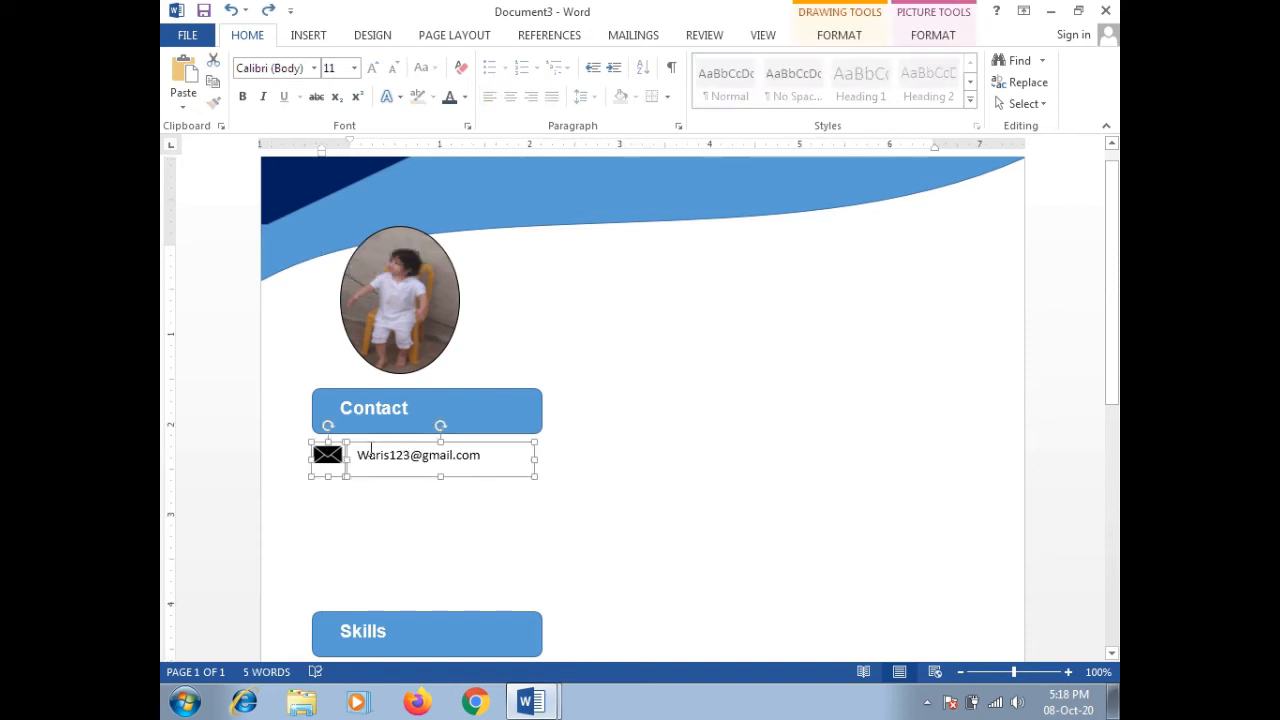
pyautogui.click(403, 497)
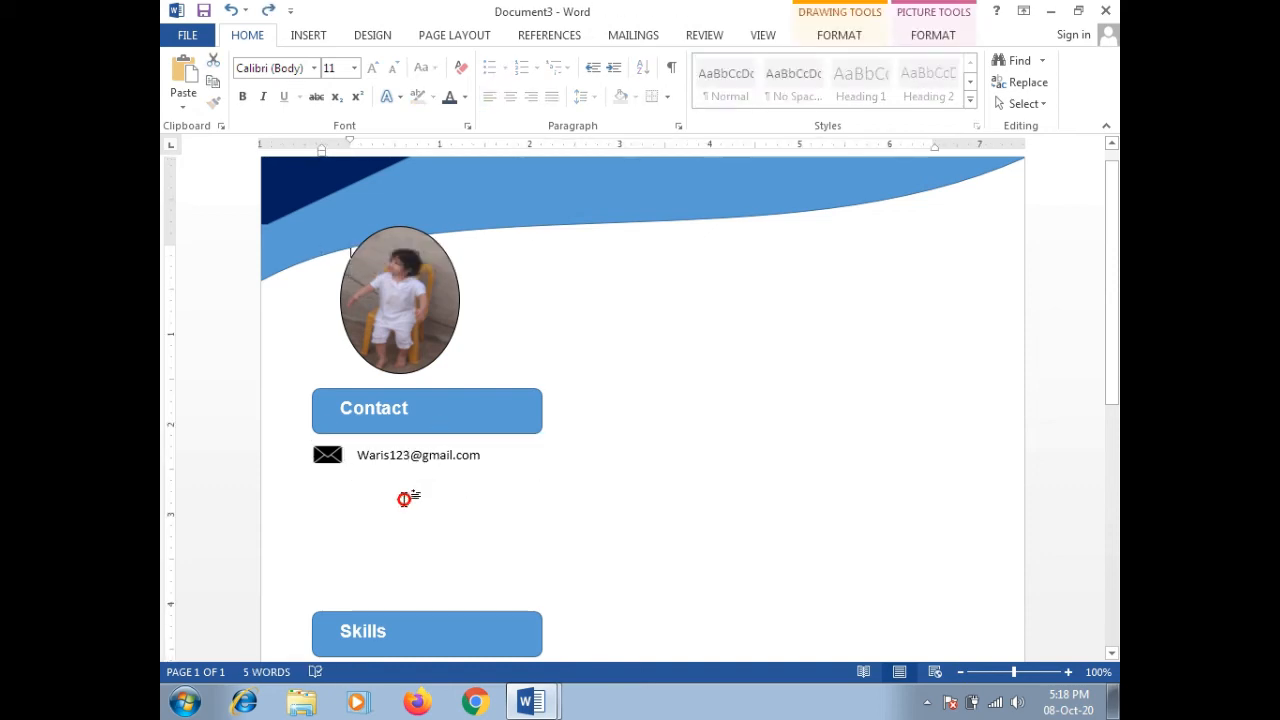
# Step: Paste three copies of the email row, stacking each just below the previous one
pyautogui.hotkey('ctrl', 'v')
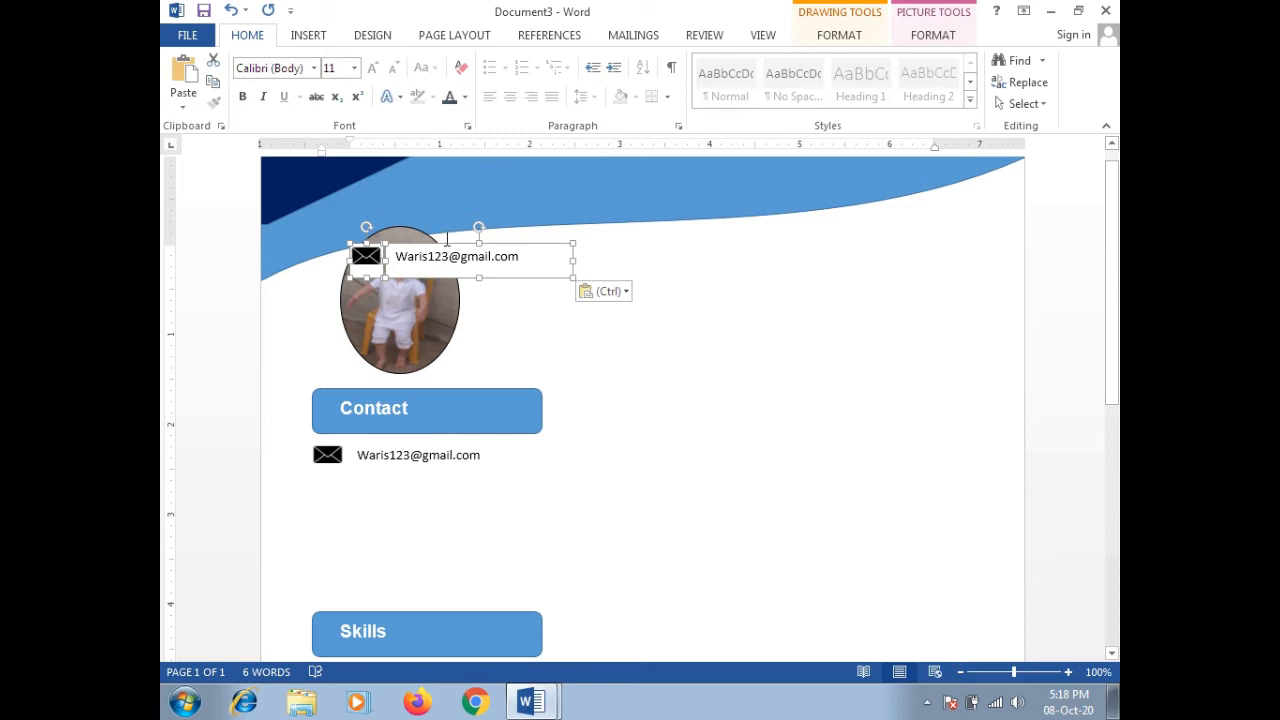
pyautogui.moveTo(445, 241); pyautogui.dragTo(403, 478)
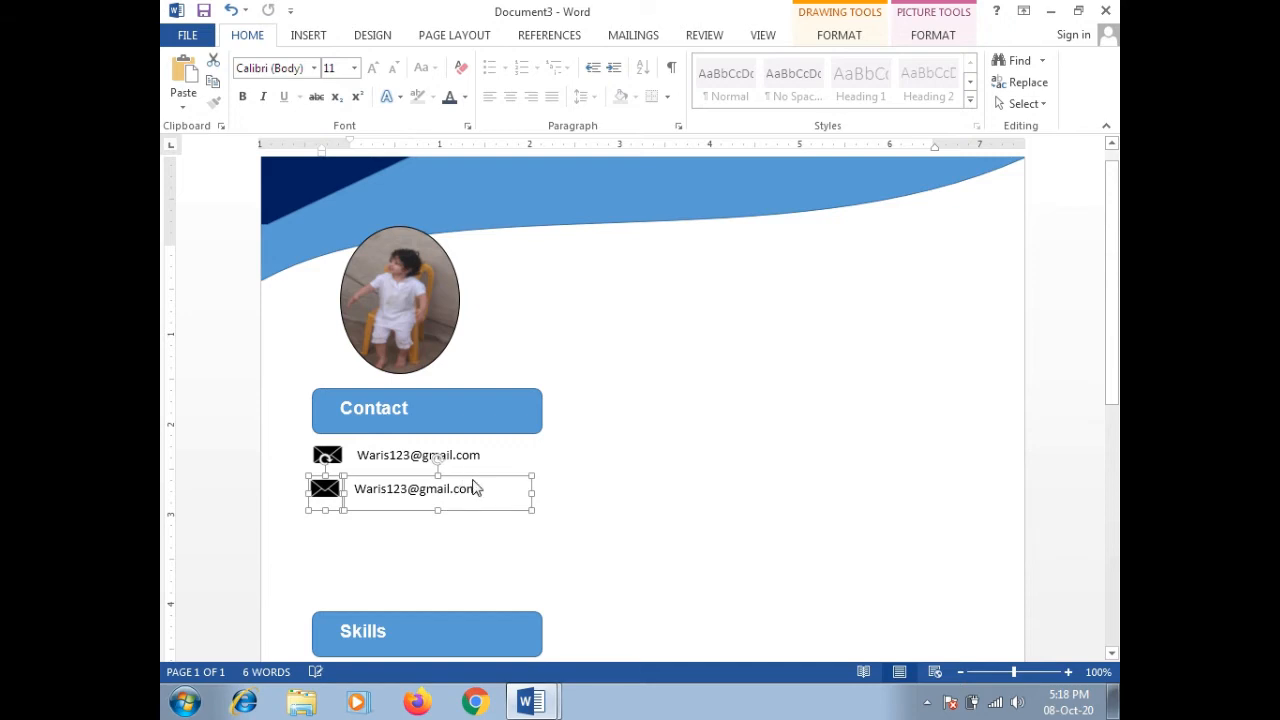
pyautogui.press('Right')
pyautogui.press('Right')
pyautogui.press('Right')
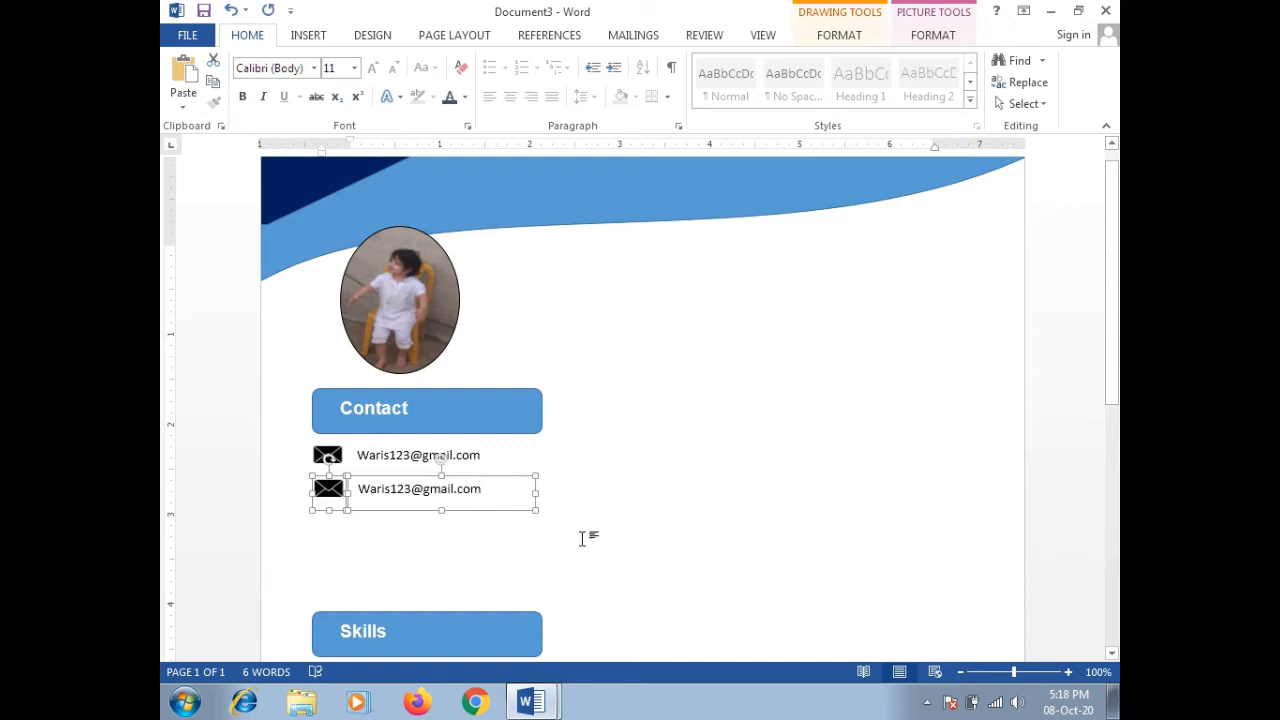
pyautogui.hotkey('ctrl', 'v')
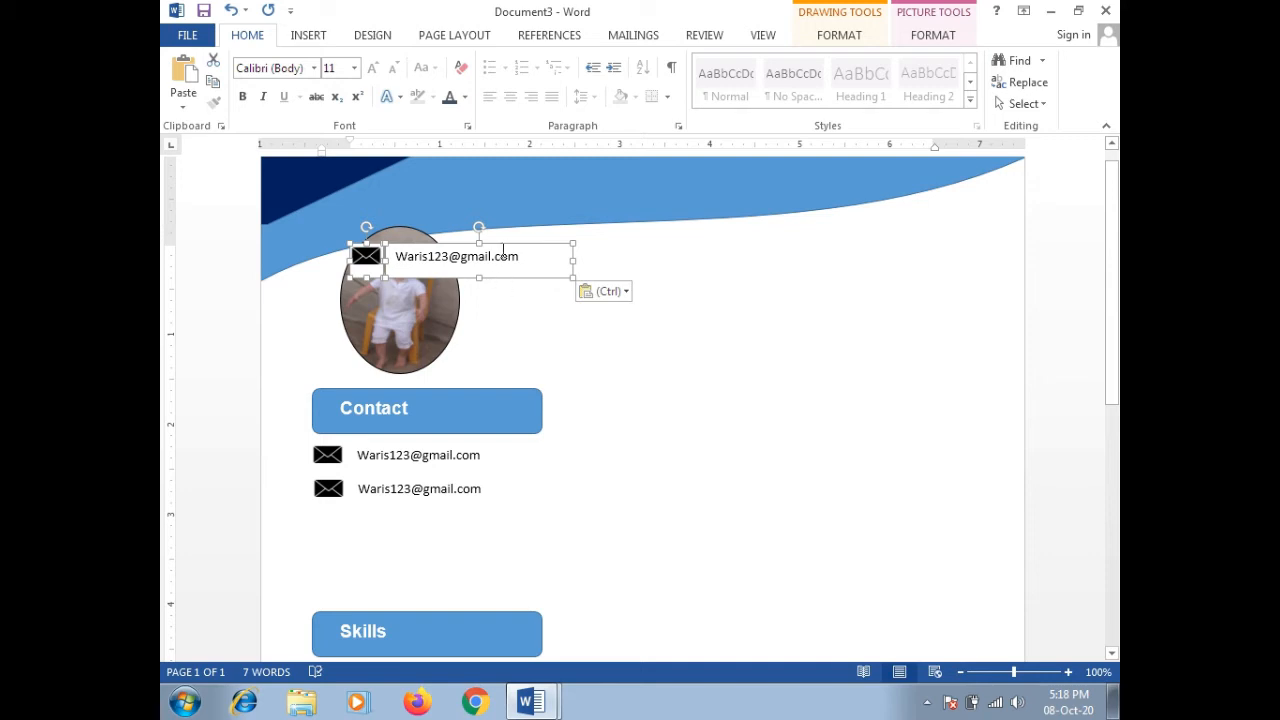
pyautogui.moveTo(502, 245); pyautogui.dragTo(465, 506)
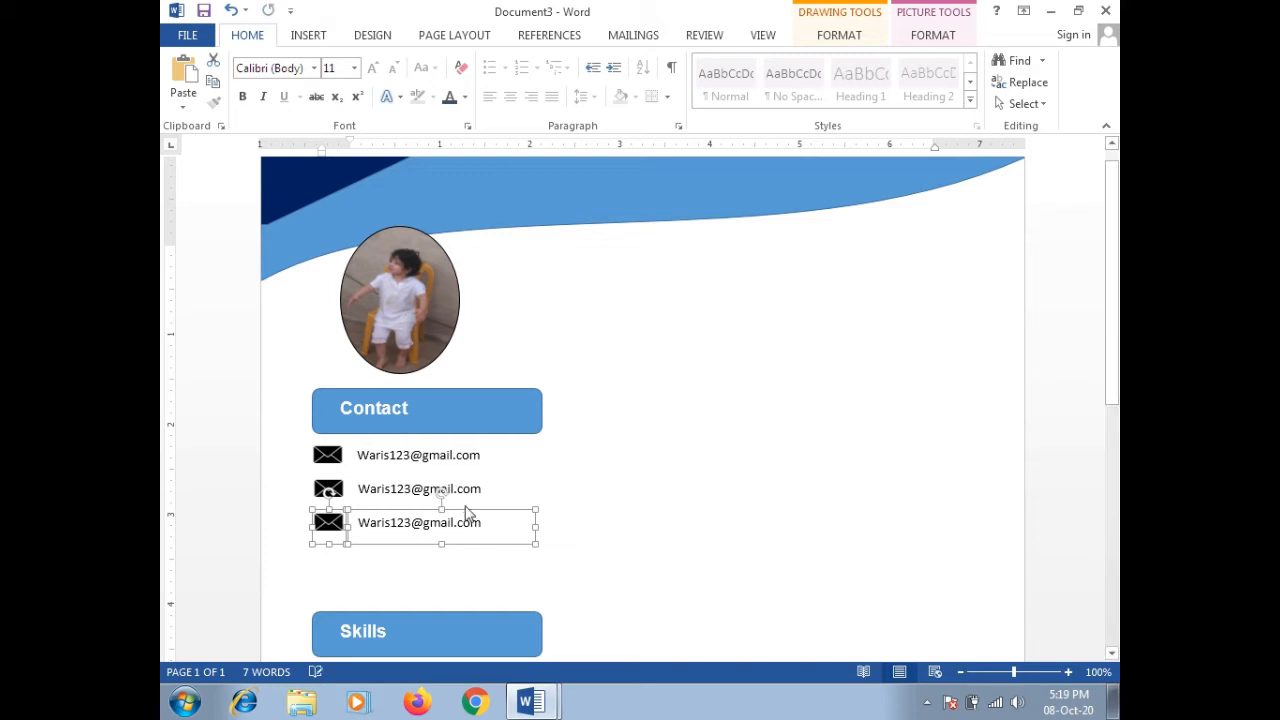
pyautogui.press('Up')
pyautogui.press('Up')
pyautogui.press('Up')
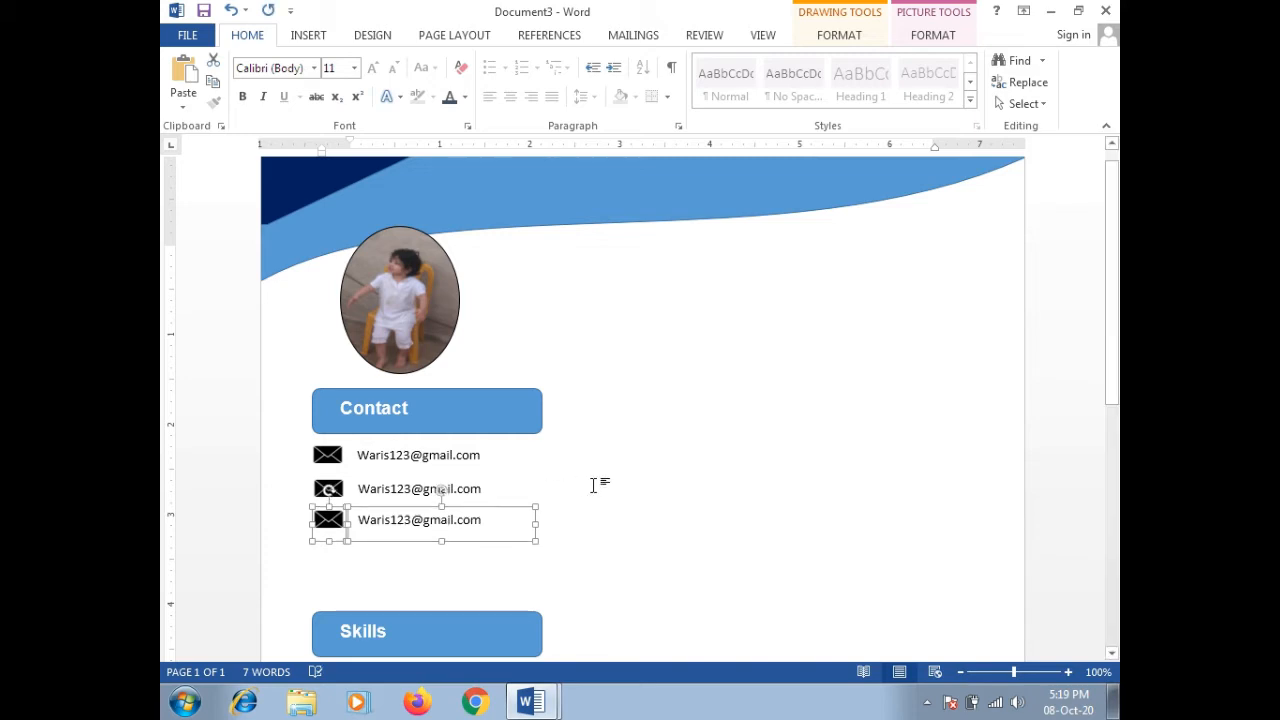
pyautogui.hotkey('ctrl', 'v')
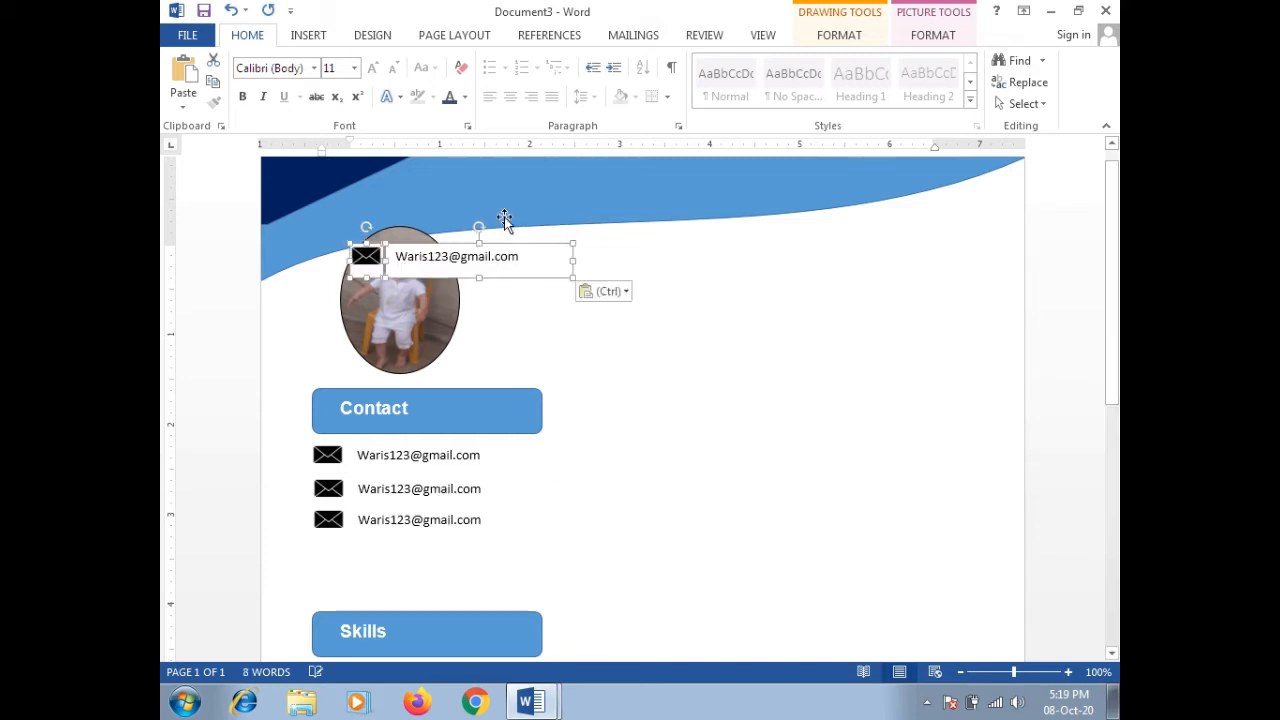
pyautogui.moveTo(503, 245); pyautogui.dragTo(465, 541)
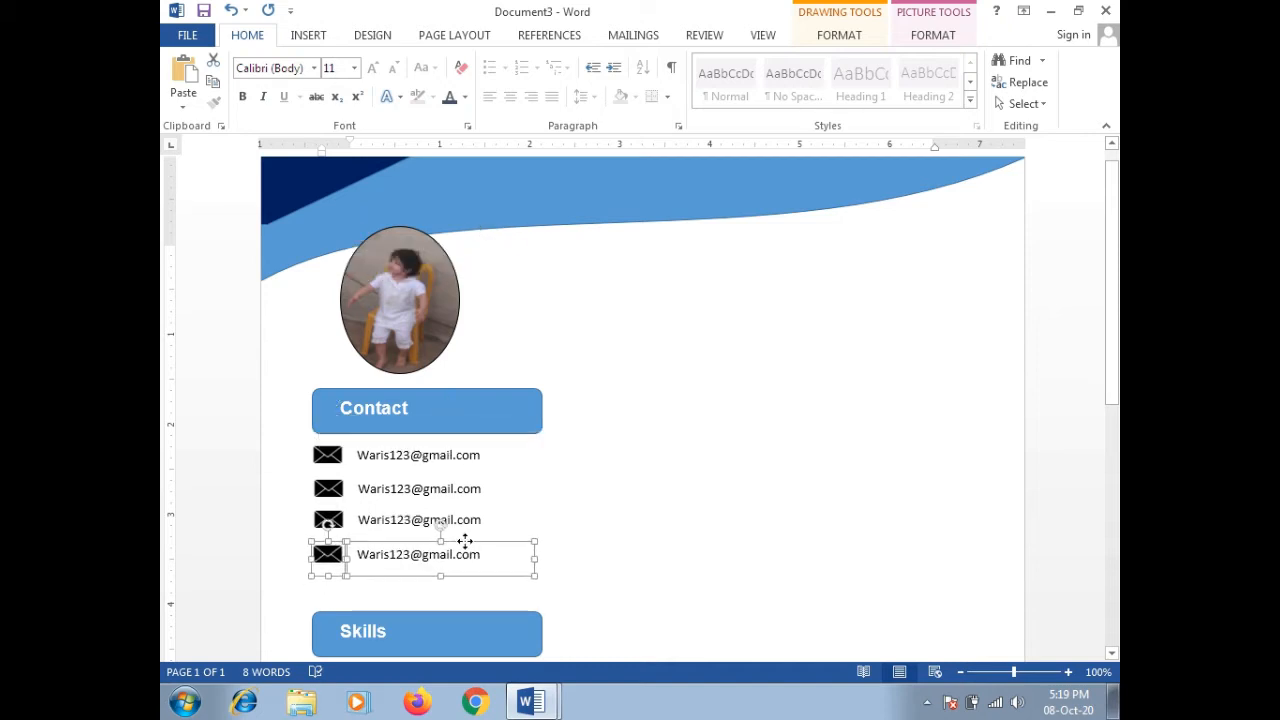
# Step: Replace the second row's e-mail text with a phone number
pyautogui.click(586, 503)
pyautogui.click(424, 491)
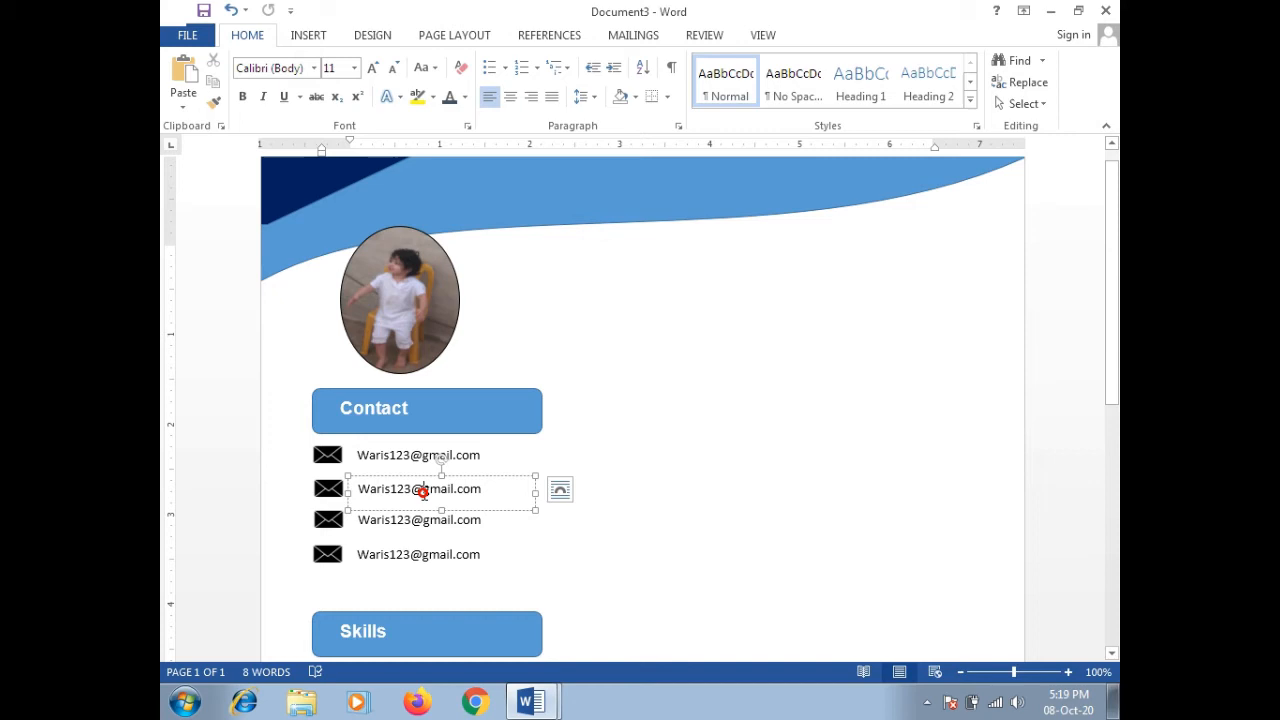
pyautogui.click(328, 488)
pyautogui.click(428, 489)
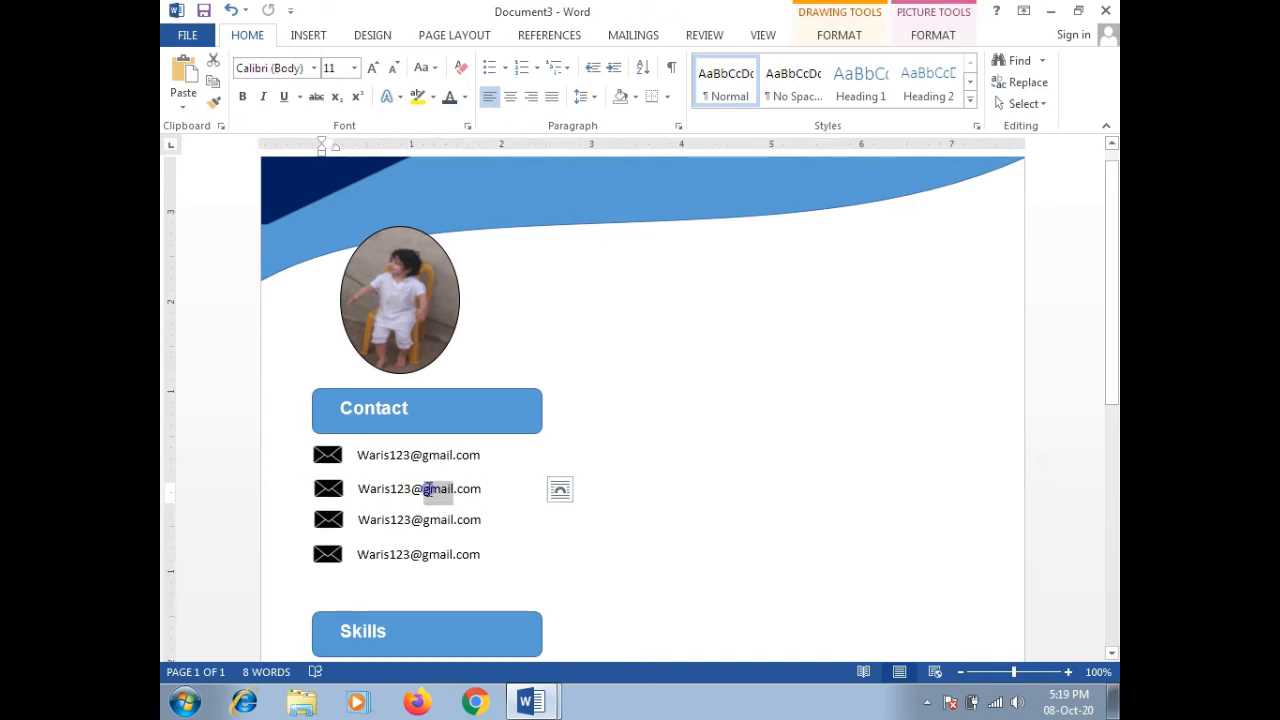
pyautogui.tripleClick(434, 489)
pyautogui.write('0')
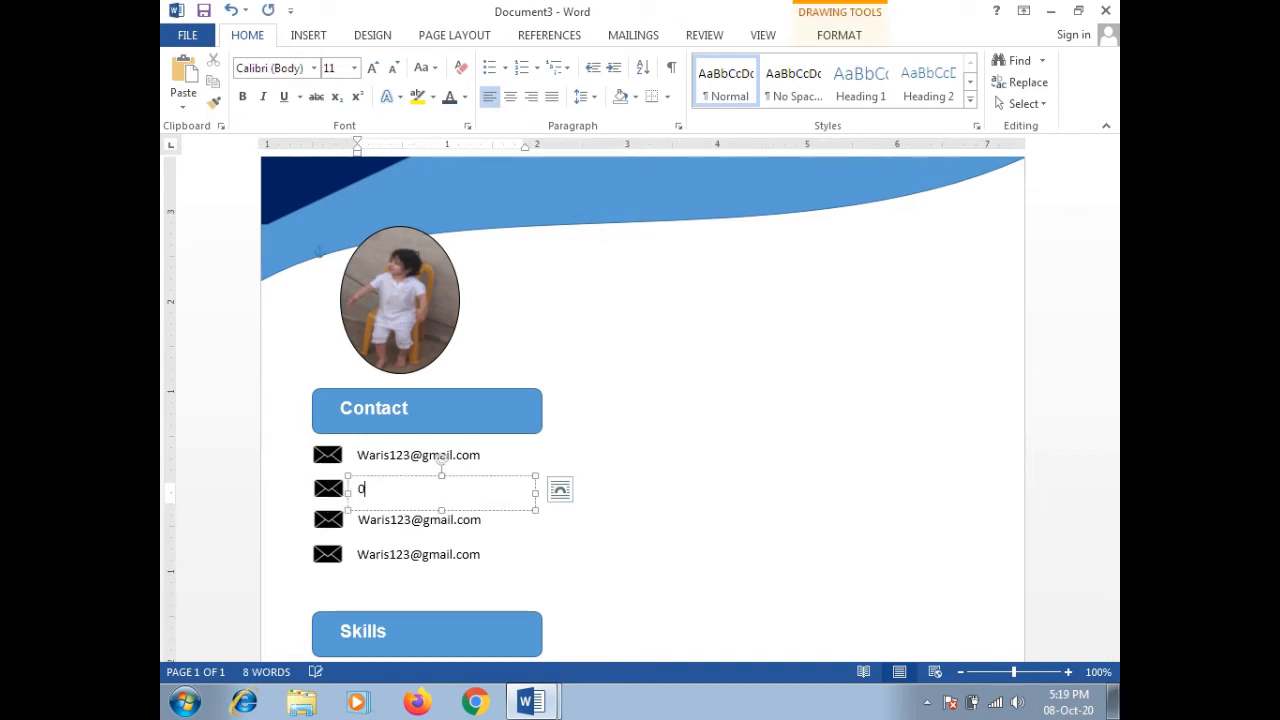
pyautogui.write('300-00000000')
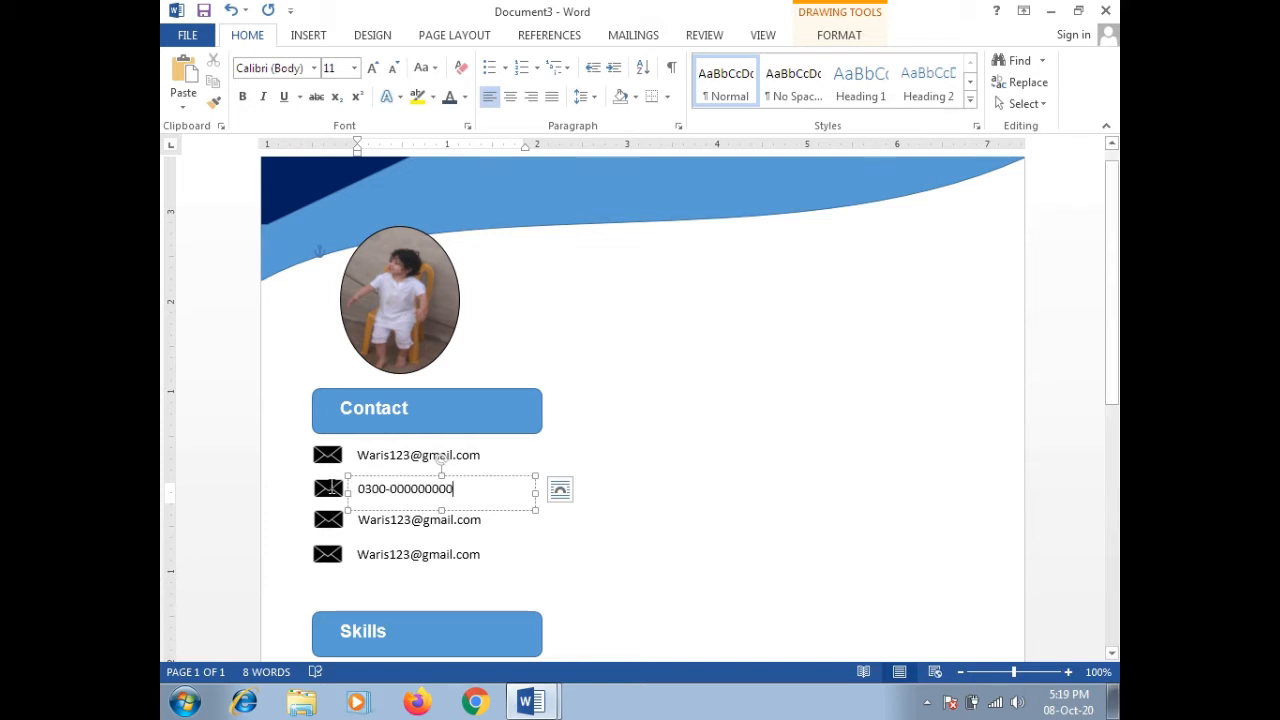
# Step: Fill the second row's icon with the Call handset picture instead of the envelope
pyautogui.click(328, 488)
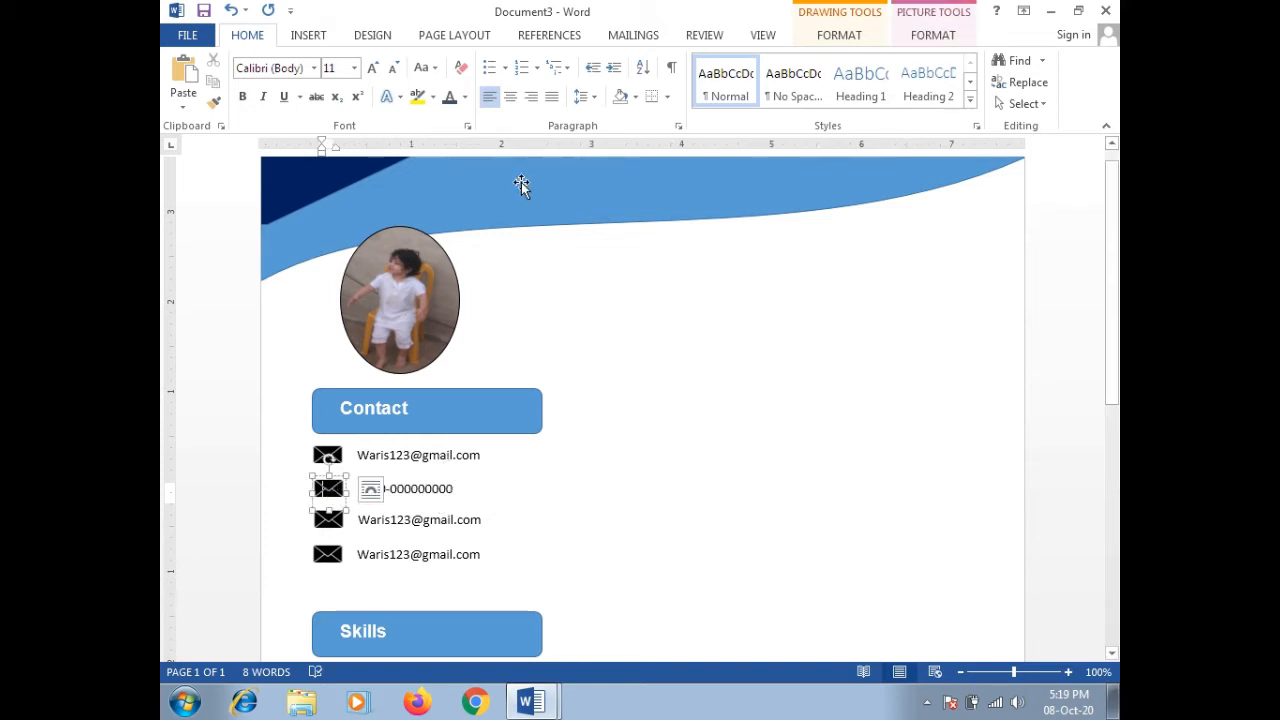
pyautogui.click(930, 38)
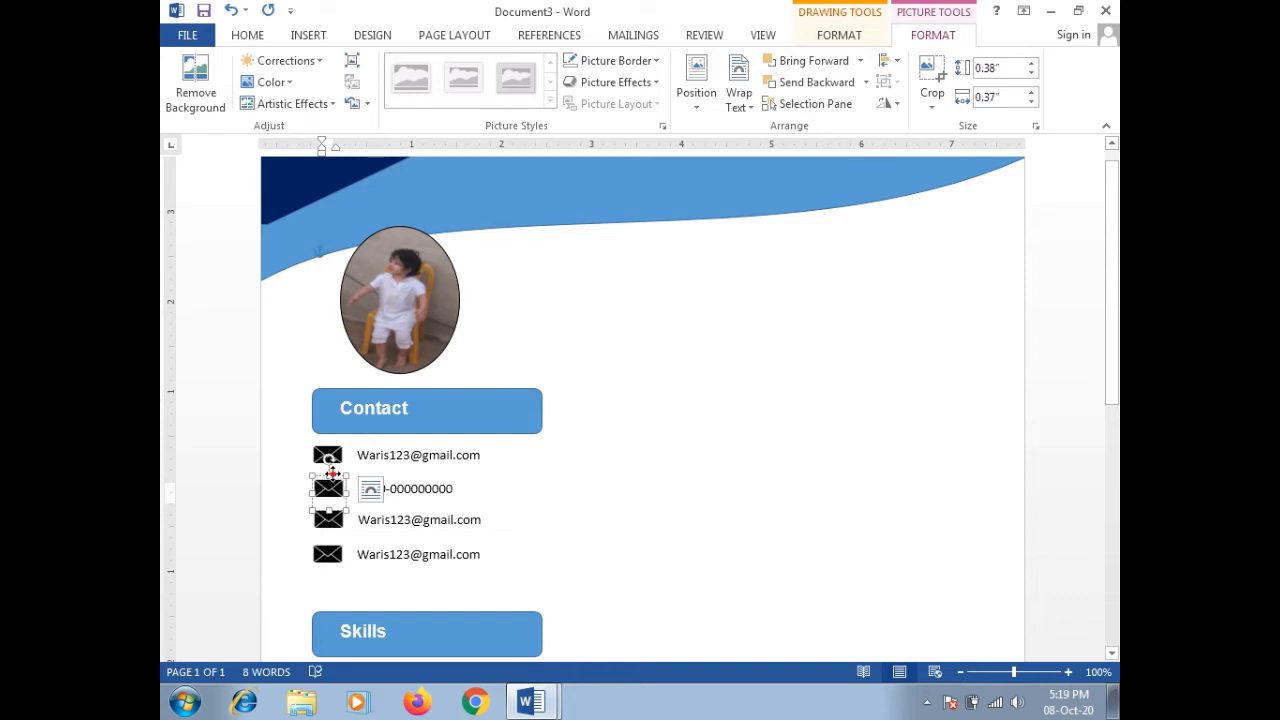
pyautogui.click(925, 37)
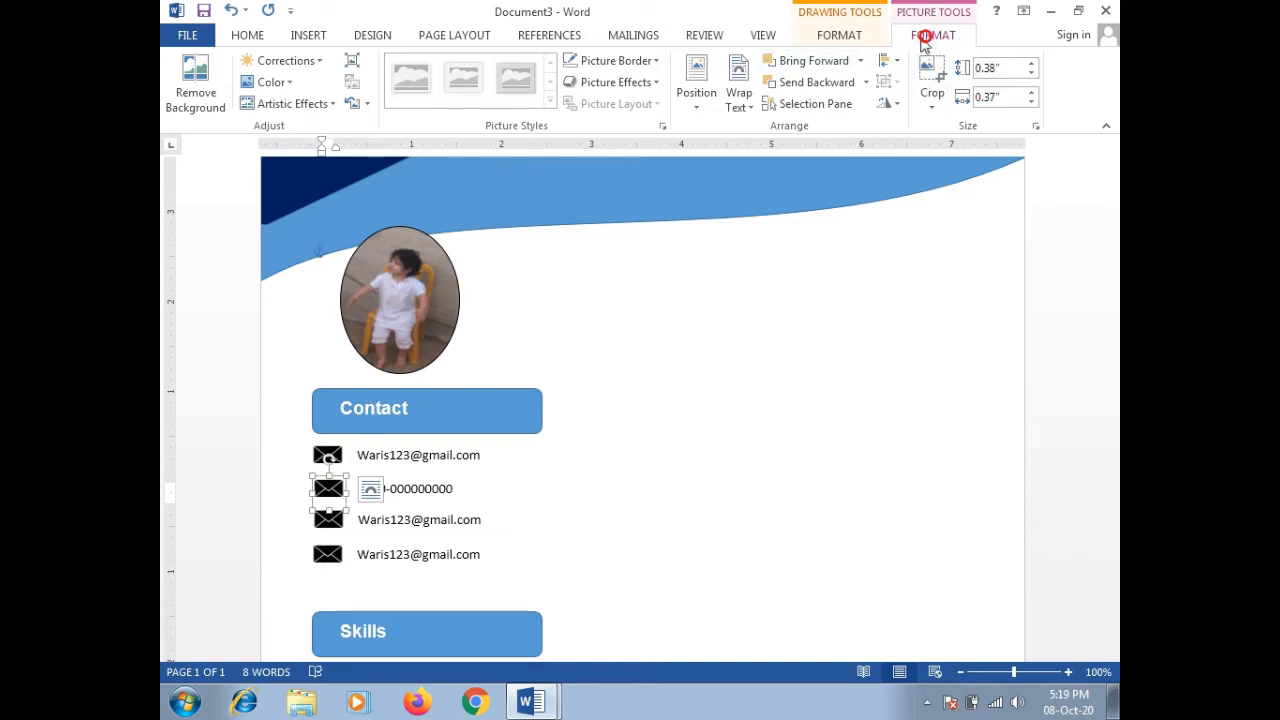
pyautogui.click(836, 37)
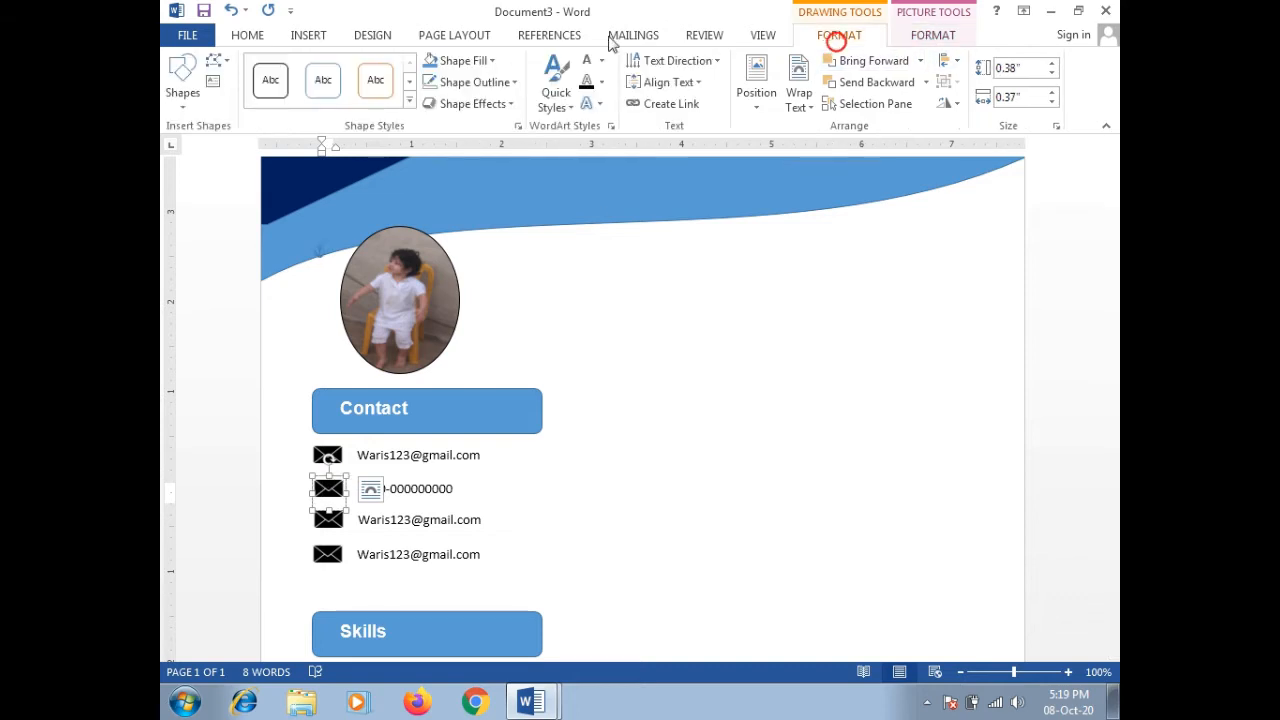
pyautogui.click(495, 62)
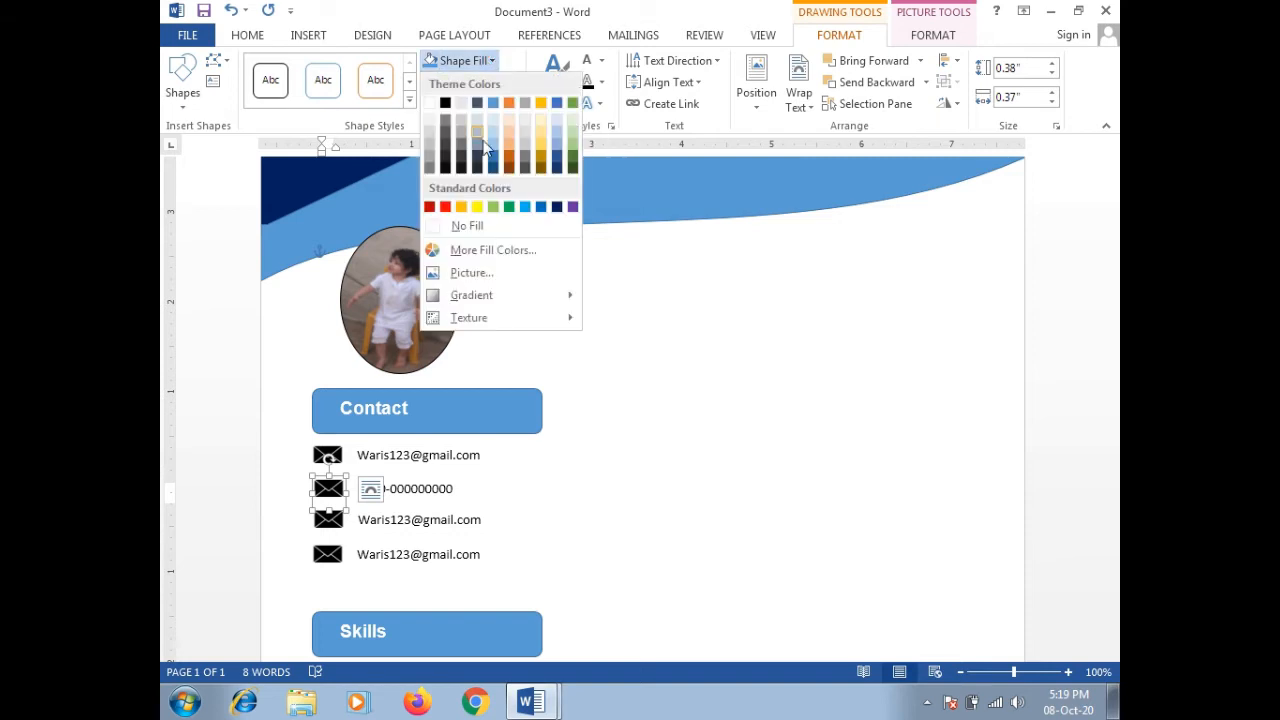
pyautogui.click(463, 275)
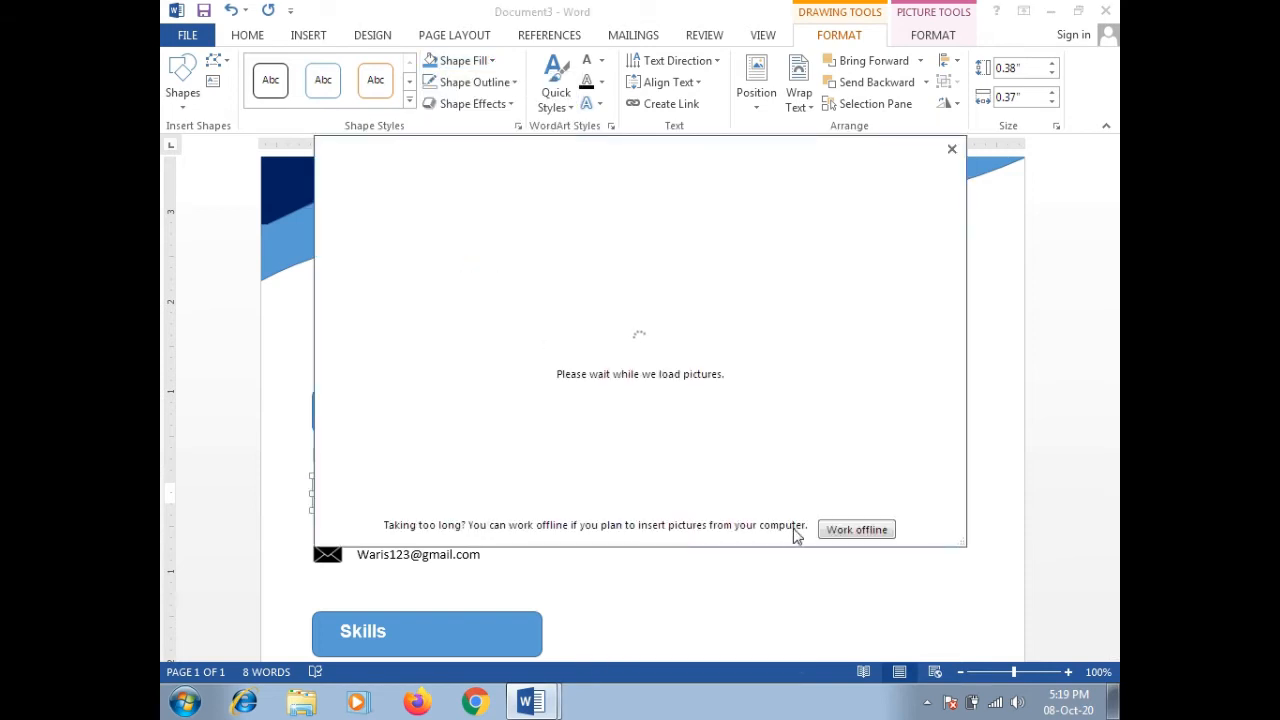
pyautogui.click(830, 536)
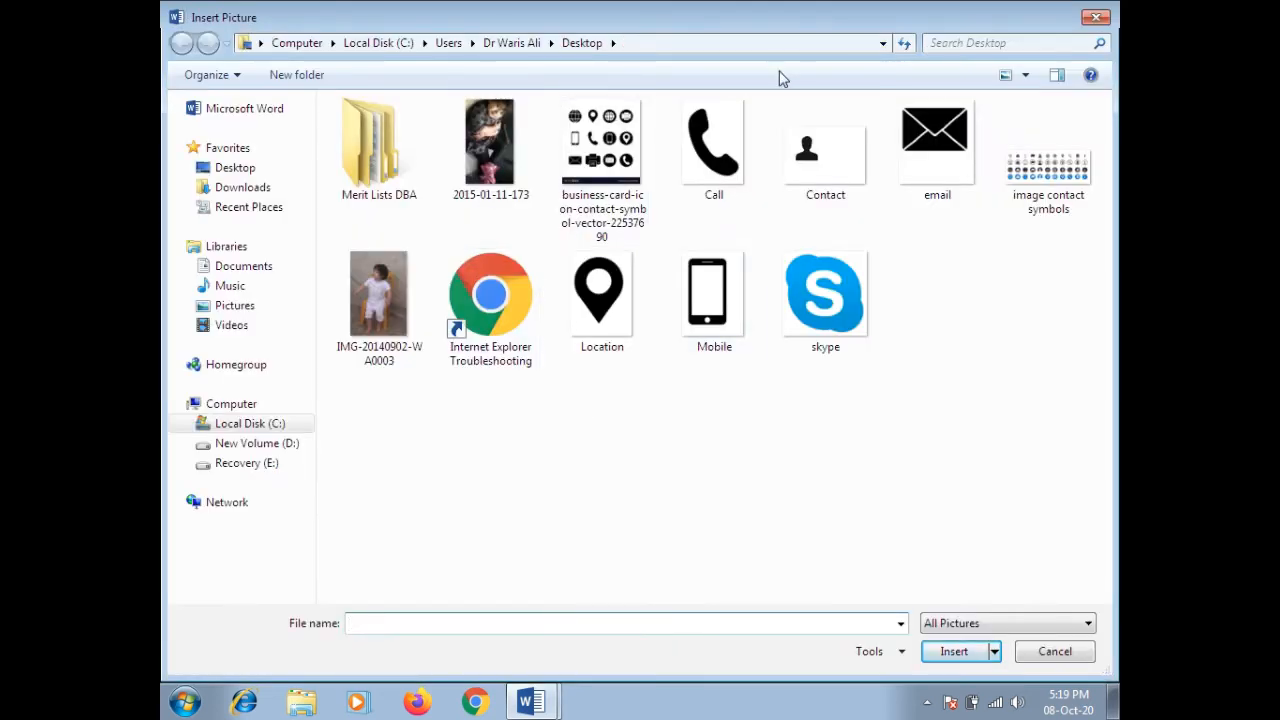
pyautogui.click(717, 150)
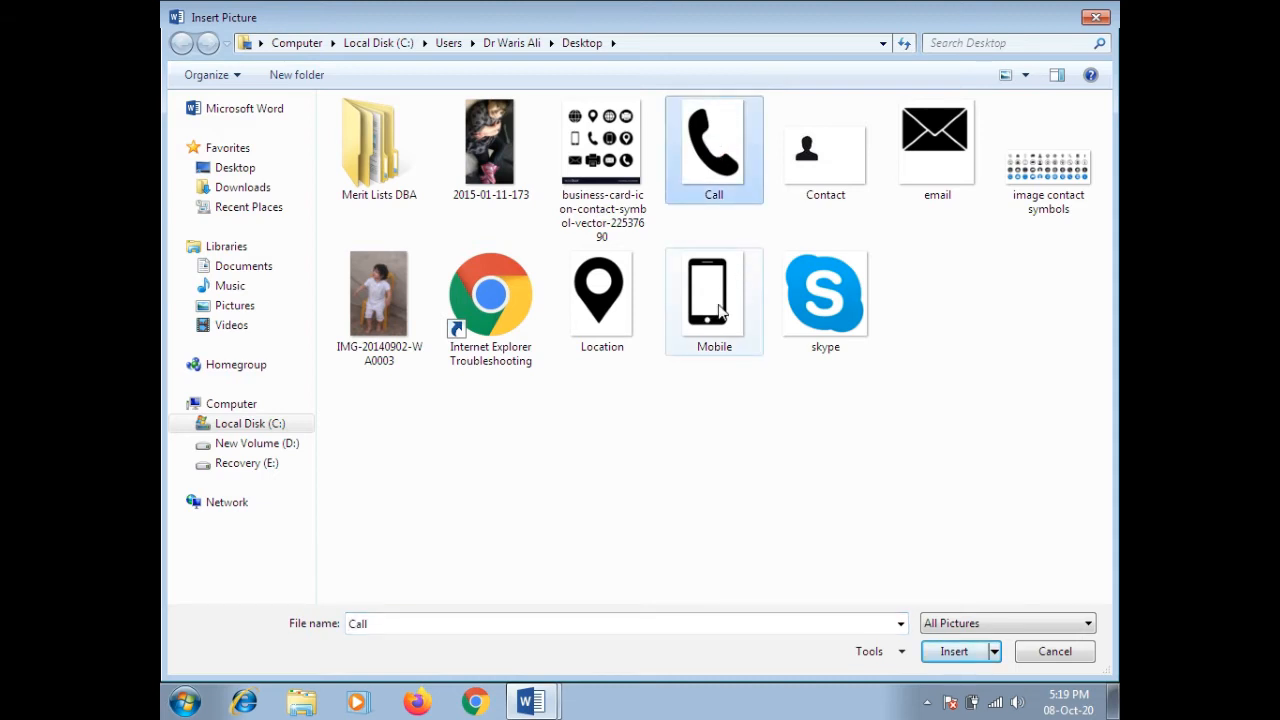
pyautogui.click(930, 651)
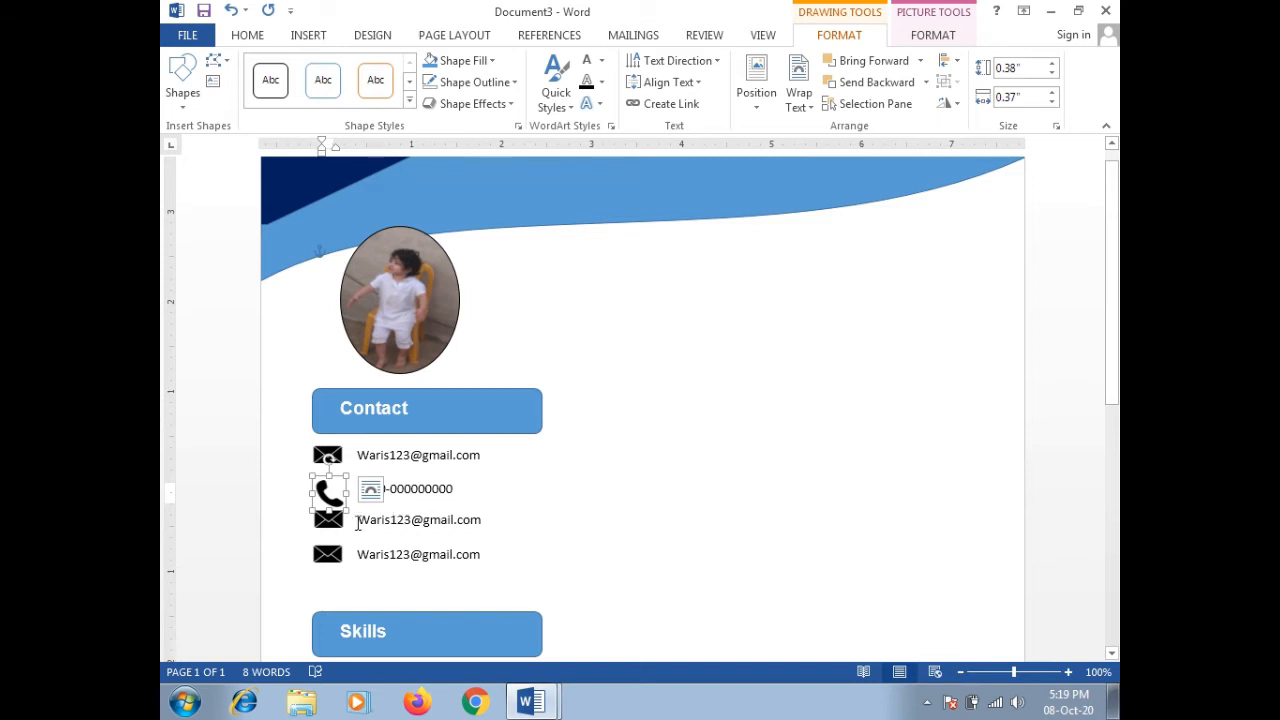
# Step: Replace the third row's e-mail with the street address, widened to one line and case-corrected
pyautogui.click(366, 528)
pyautogui.doubleClick(370, 525)
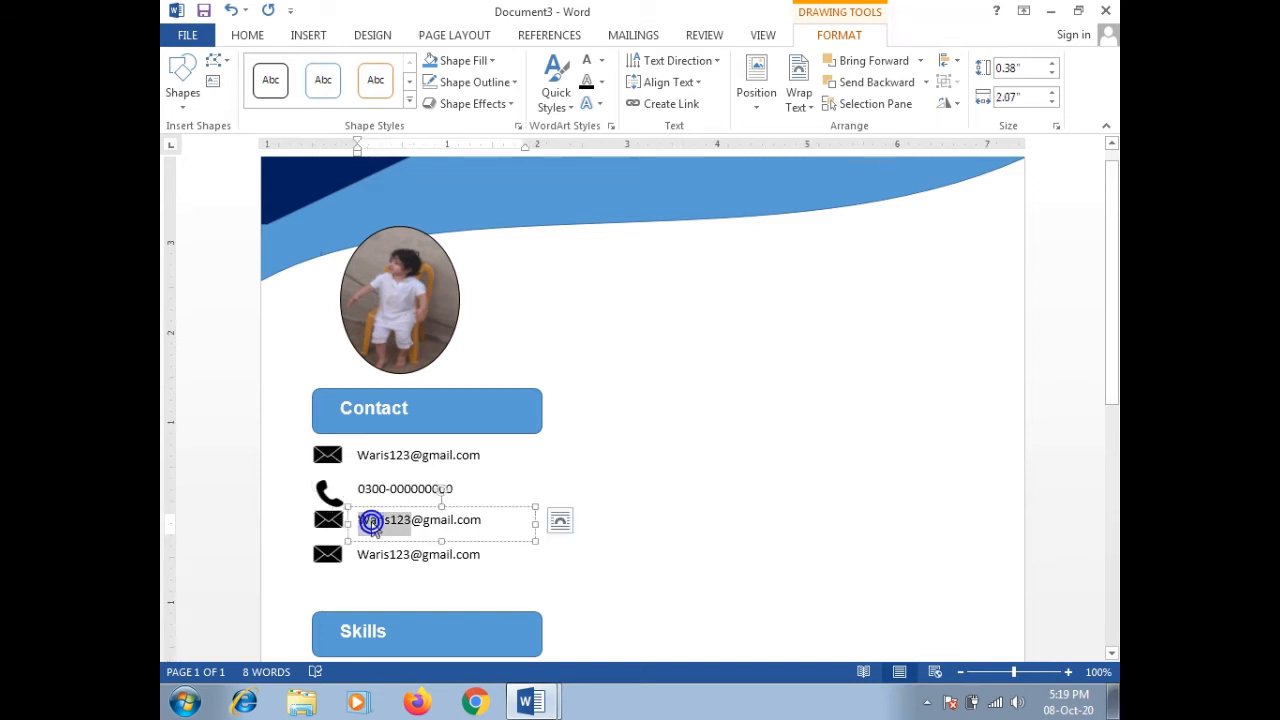
pyautogui.tripleClick(373, 527)
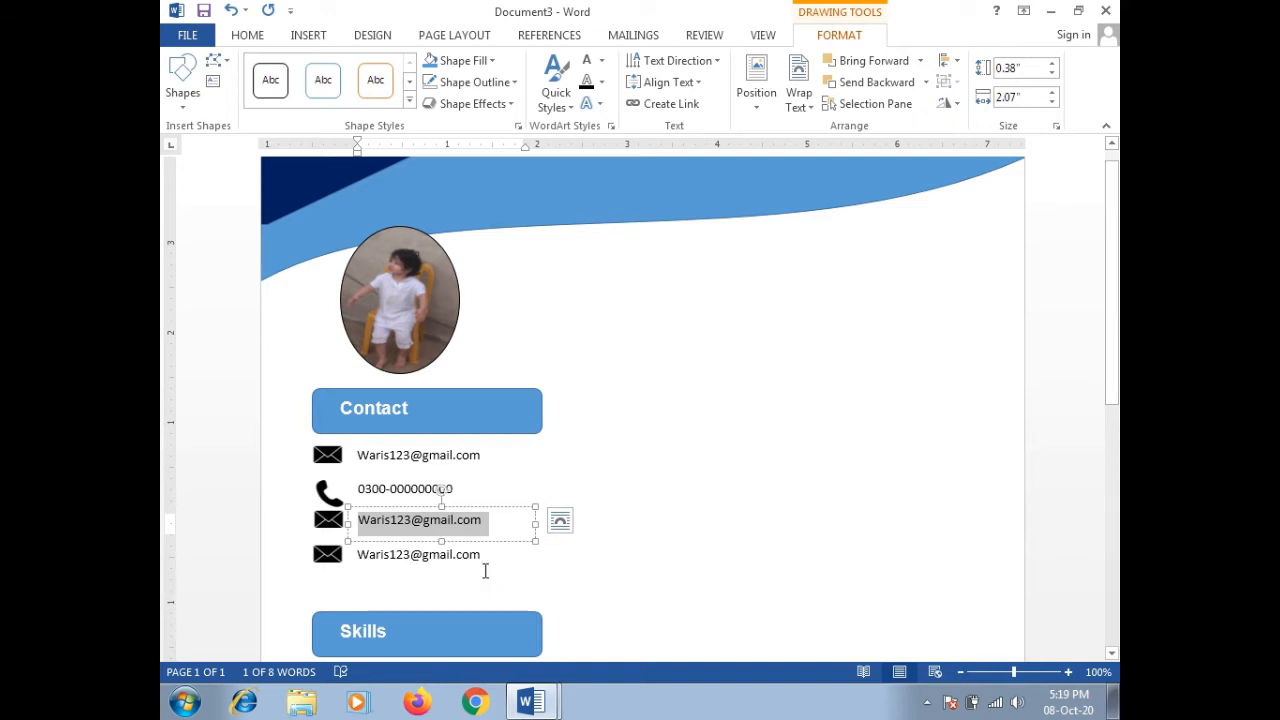
pyautogui.press('BackSpace')
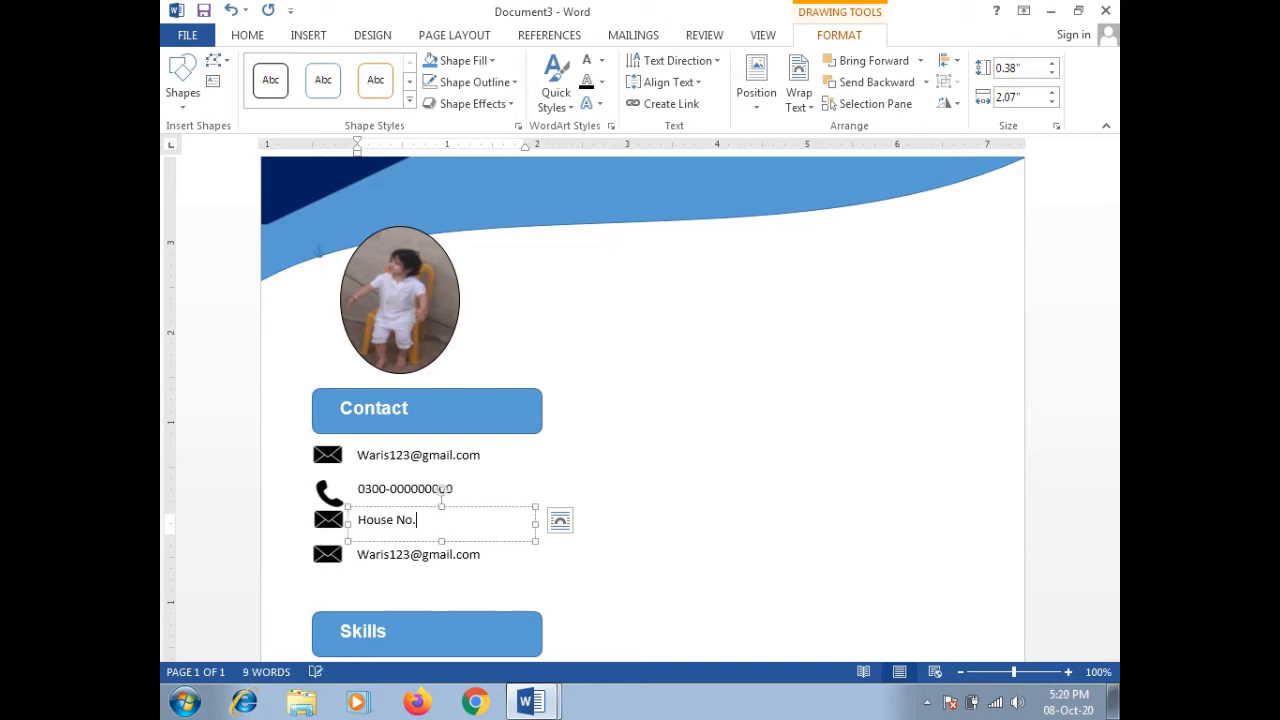
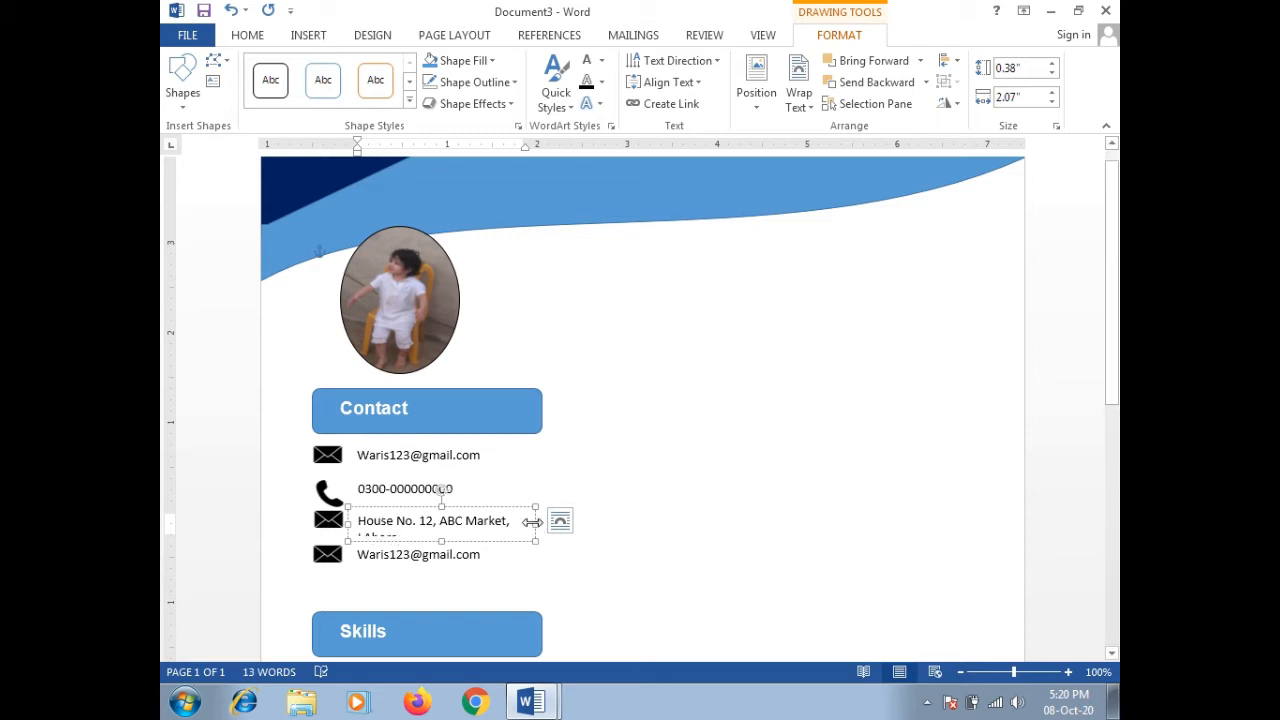
pyautogui.moveTo(534, 521); pyautogui.dragTo(565, 520)
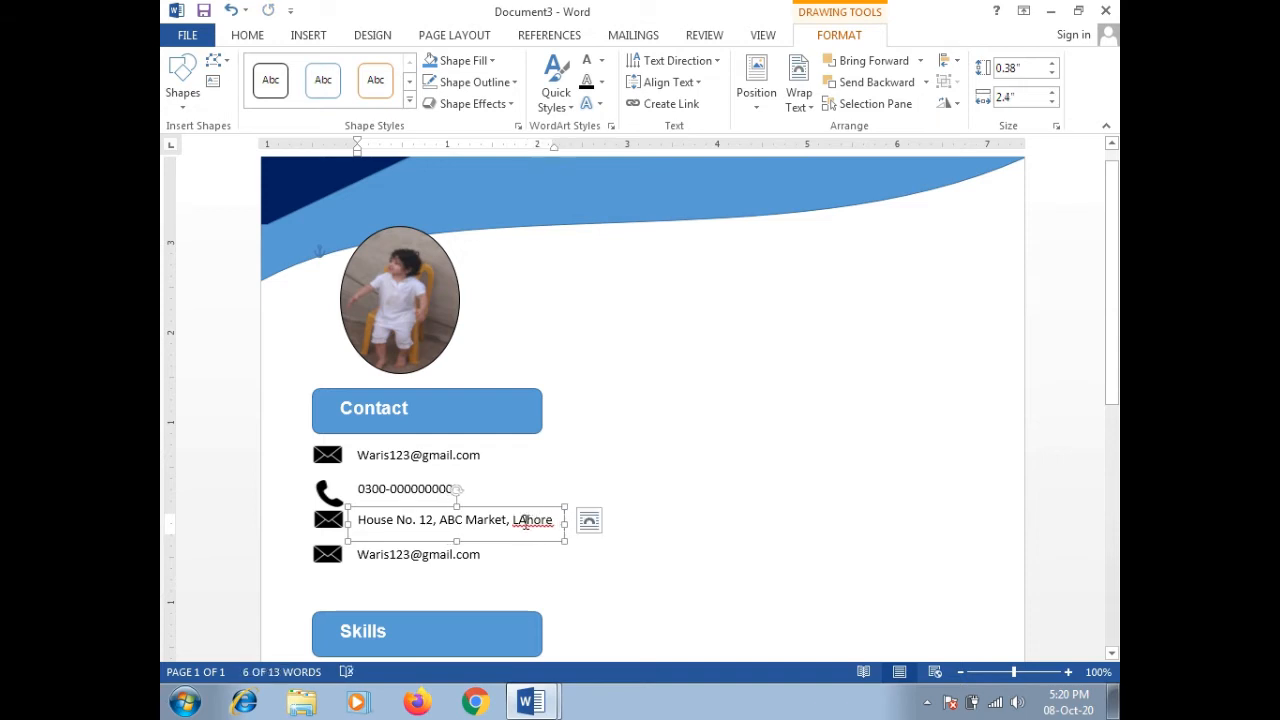
pyautogui.click(525, 521)
pyautogui.press('BackSpace')
pyautogui.write('a')
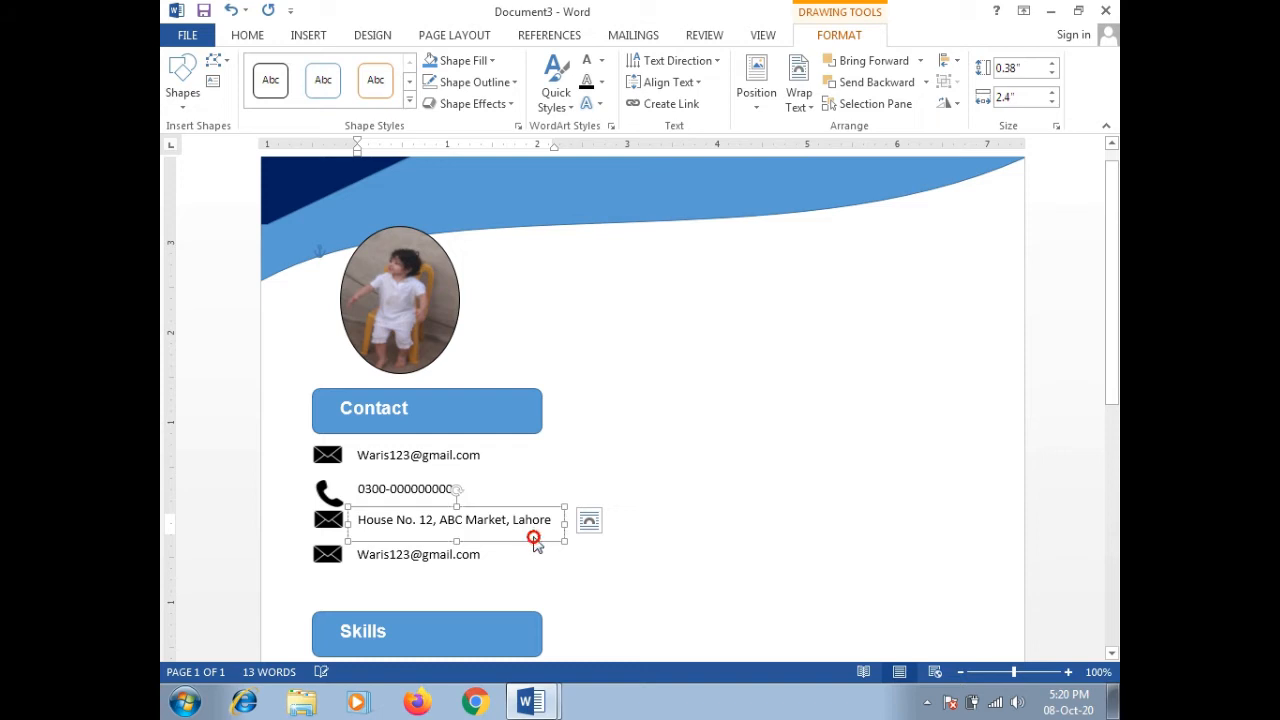
# Step: Fill the address row's icon with the Location map-pin picture
pyautogui.click(330, 519)
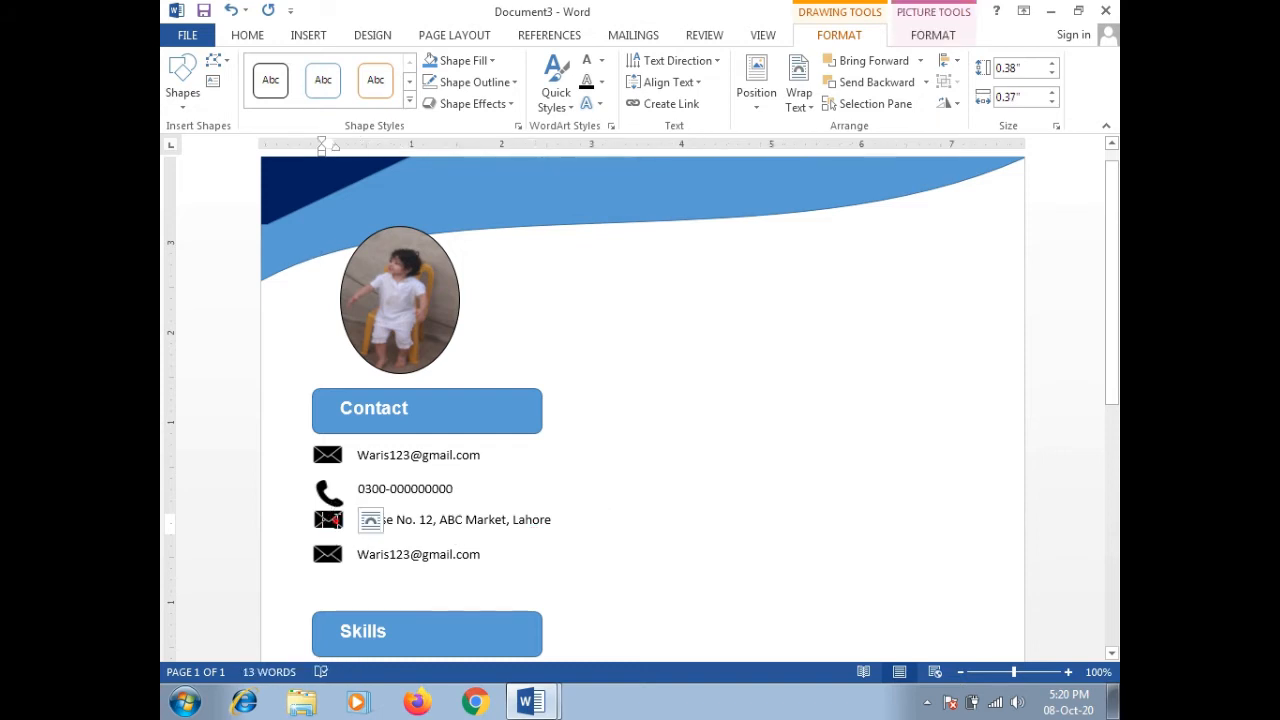
pyautogui.click(339, 521)
pyautogui.click(398, 521)
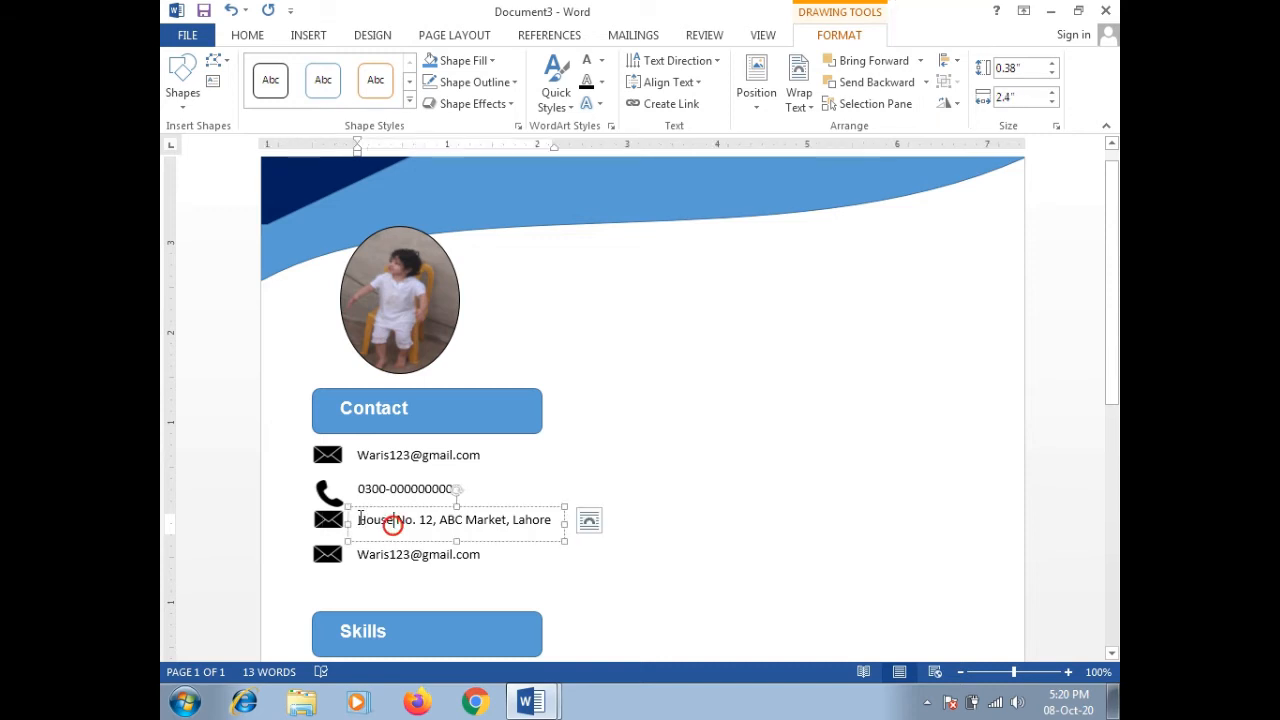
pyautogui.click(330, 520)
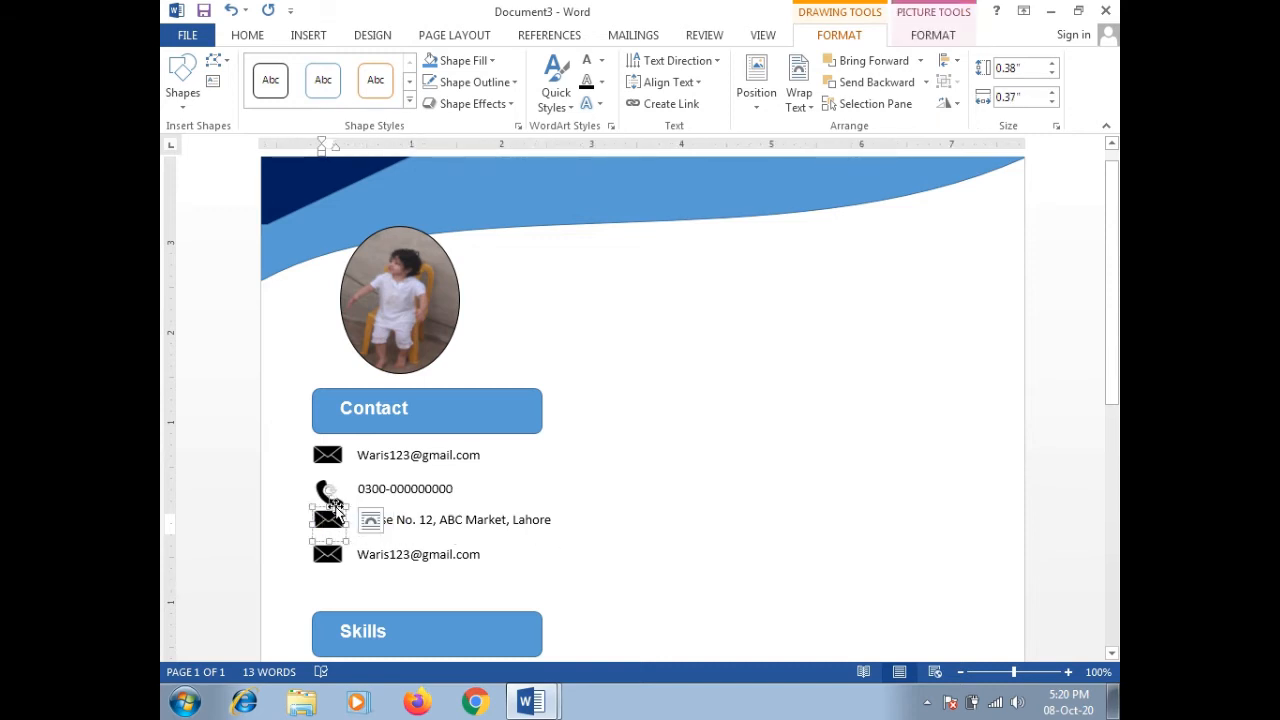
pyautogui.click(491, 62)
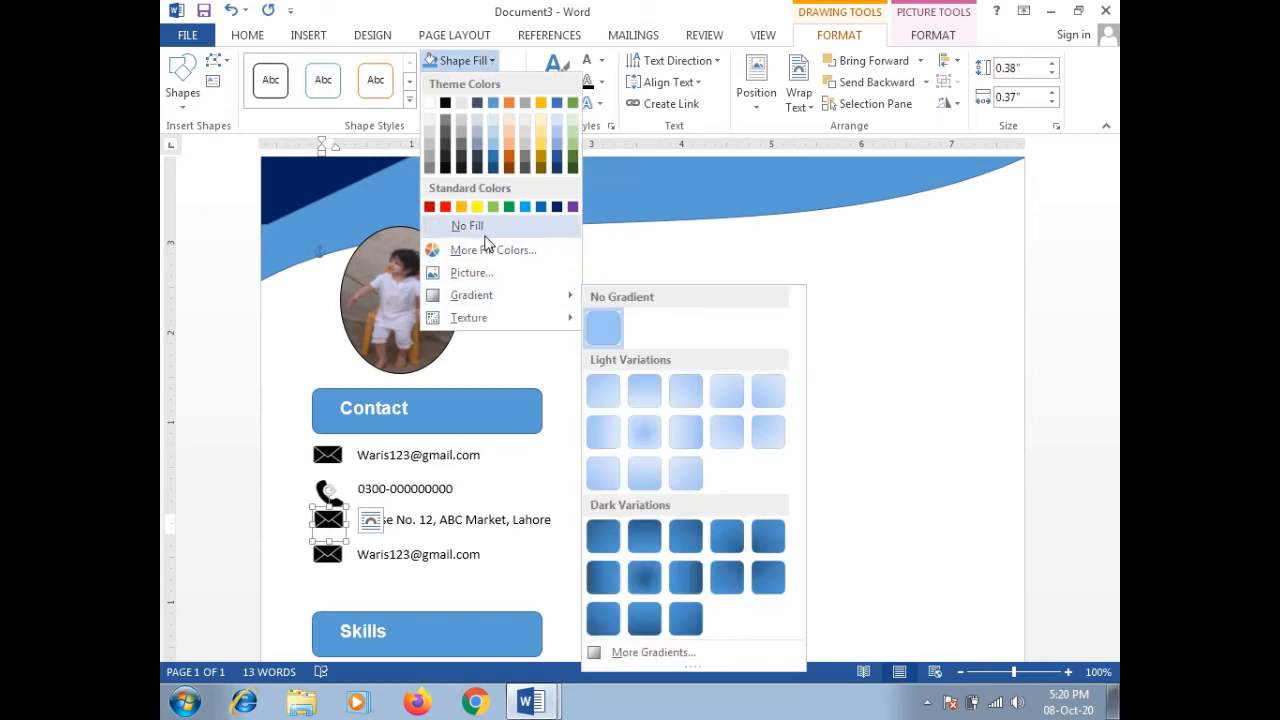
pyautogui.click(480, 273)
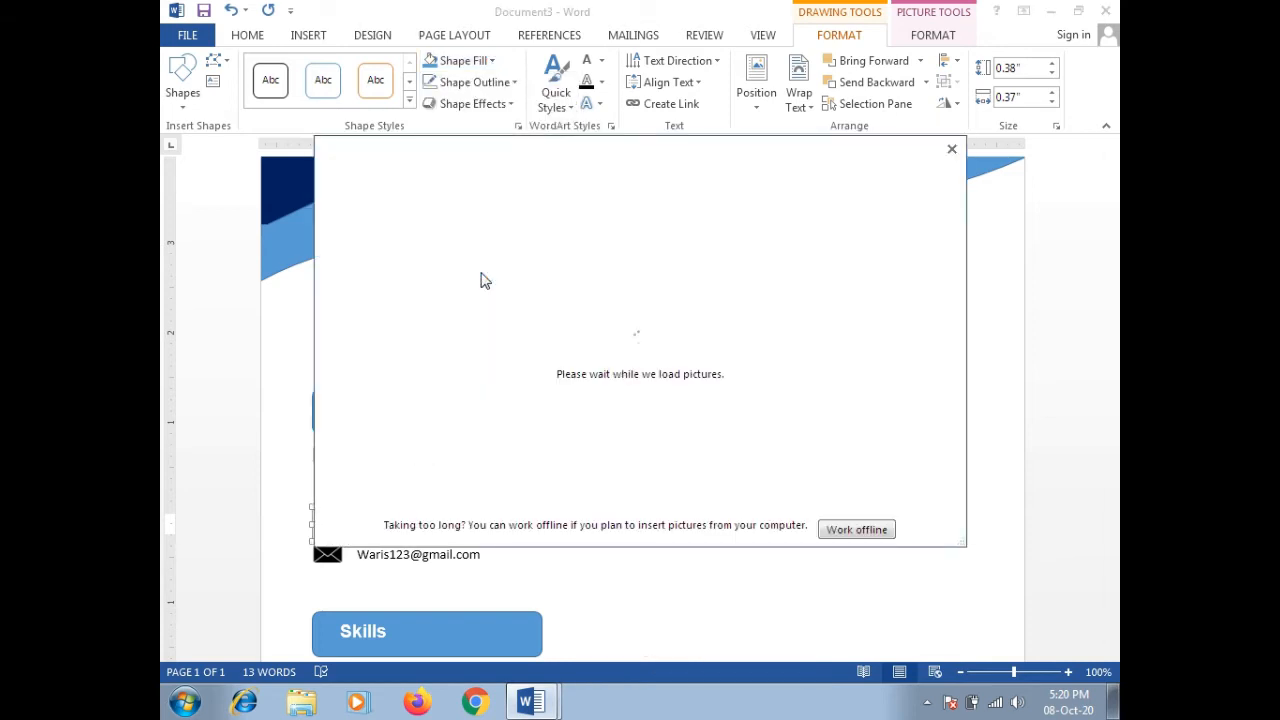
pyautogui.click(838, 530)
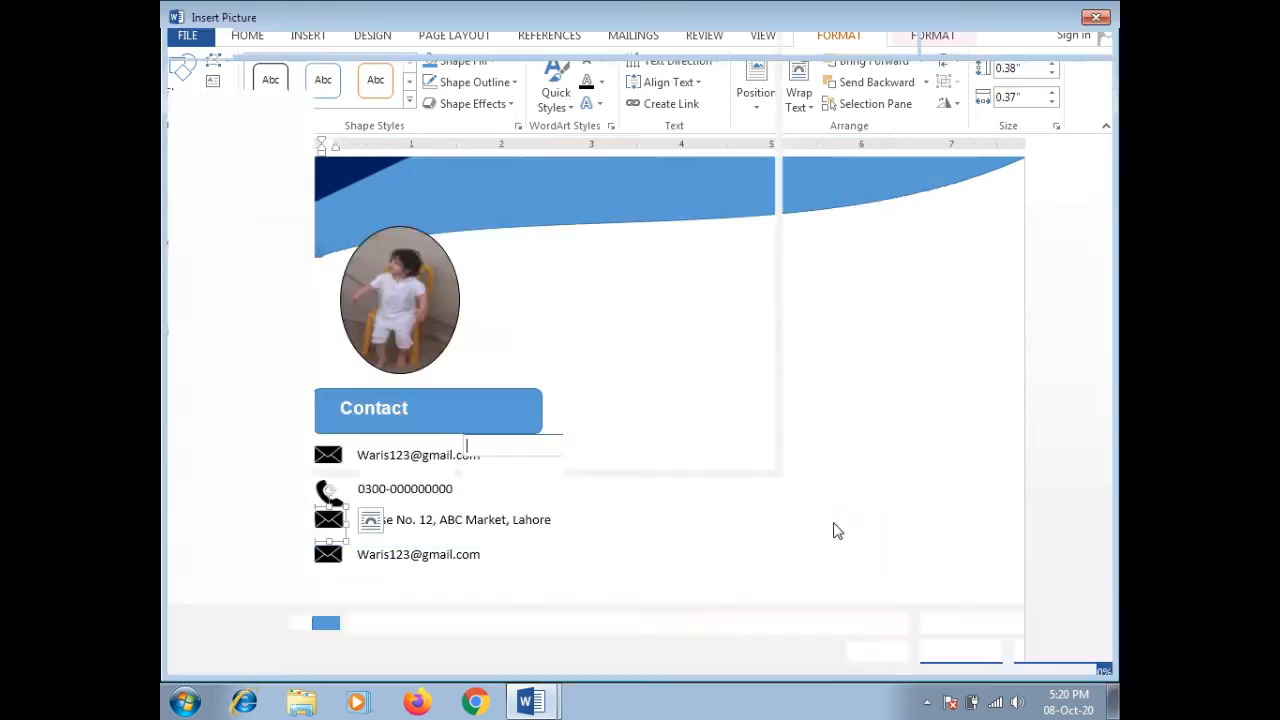
pyautogui.click(612, 286)
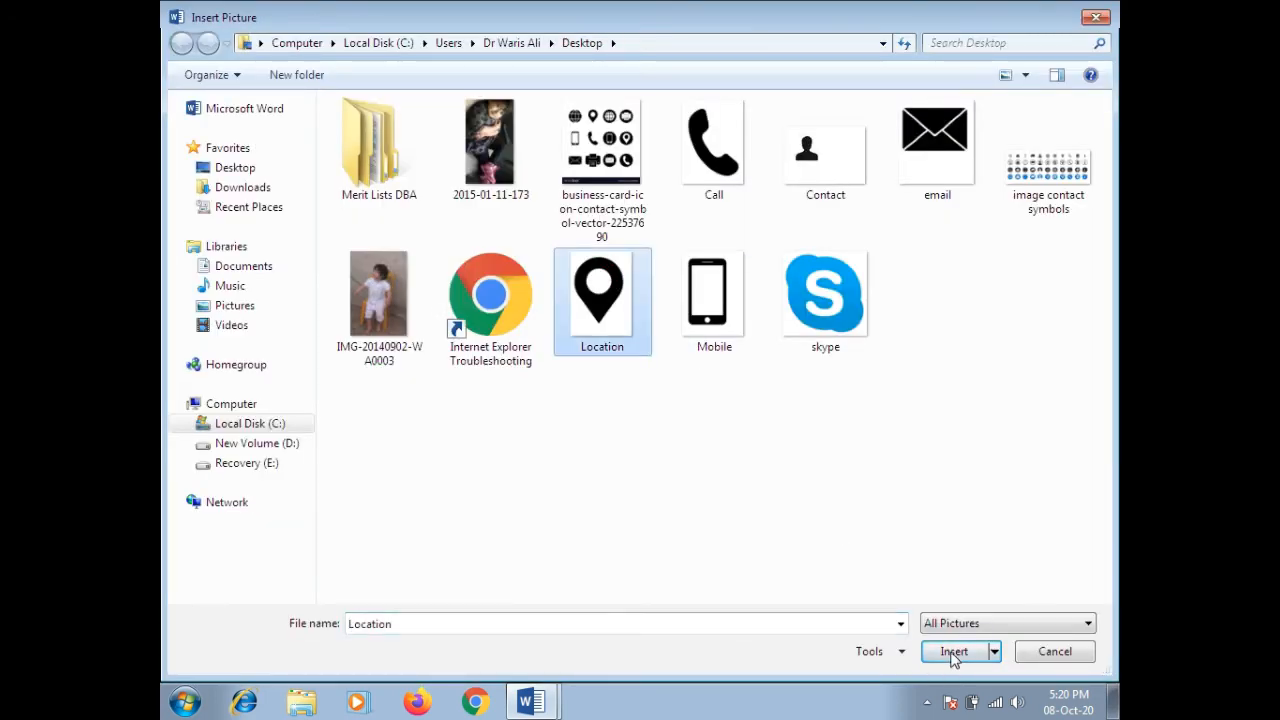
pyautogui.click(953, 653)
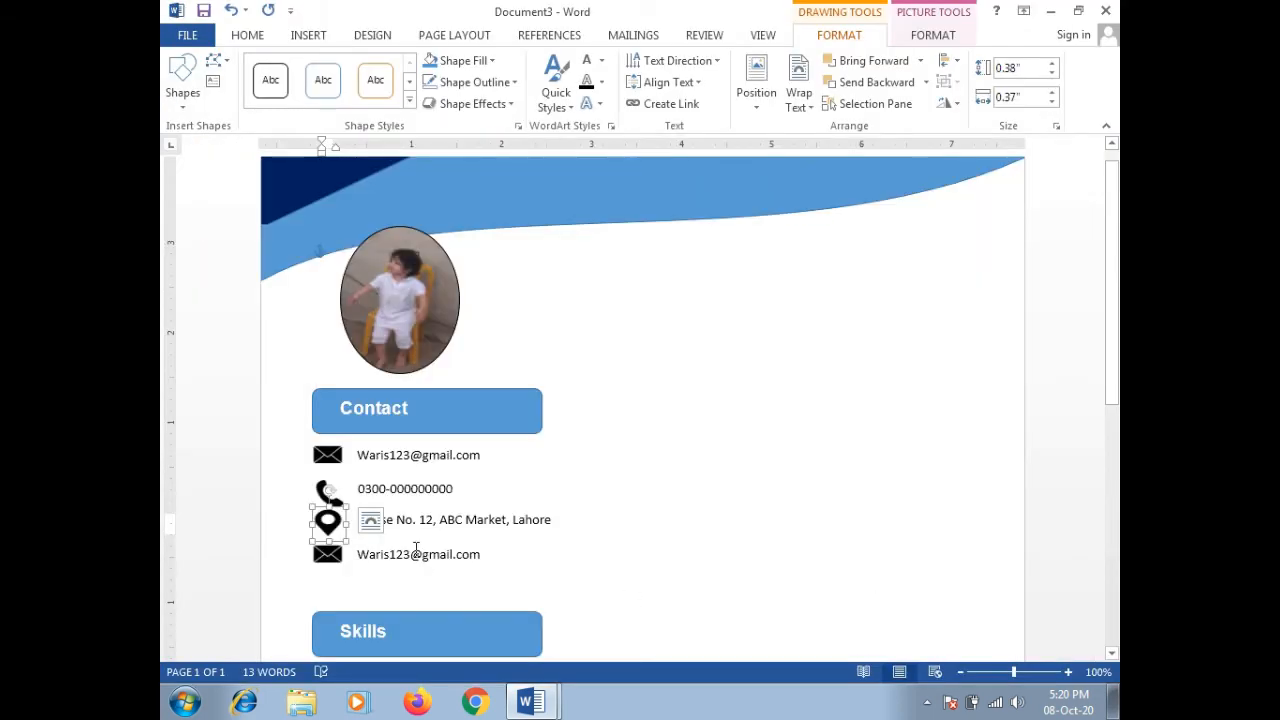
pyautogui.click(412, 553)
# Step: Replace the fourth row's email text with the Skype username and fill its icon with the skype picture
pyautogui.doubleClick(397, 550)
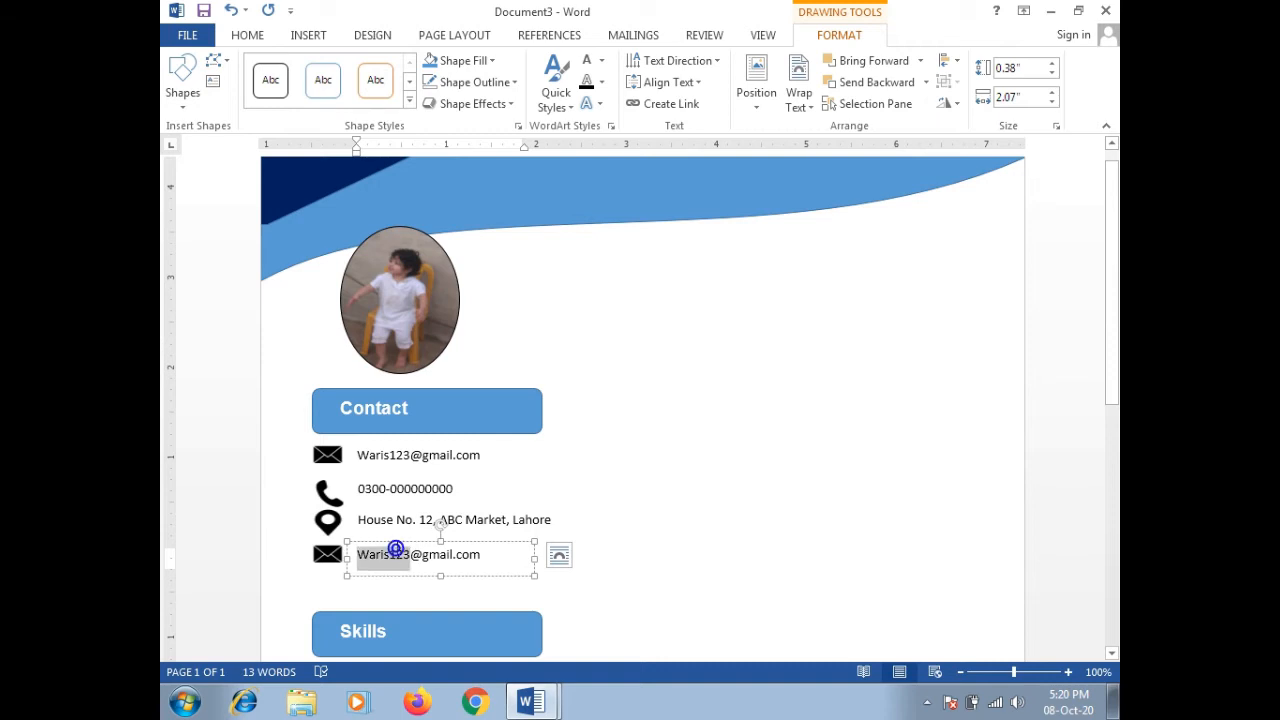
pyautogui.write('wa')
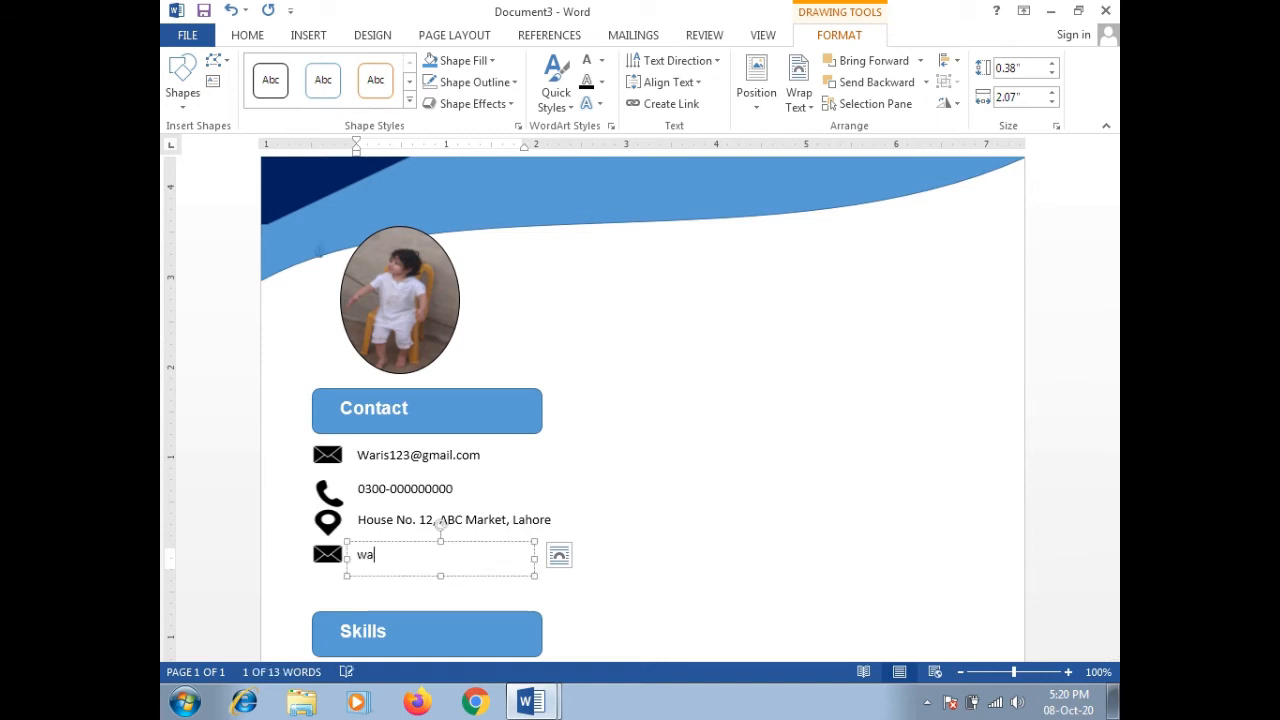
pyautogui.write('ris123')
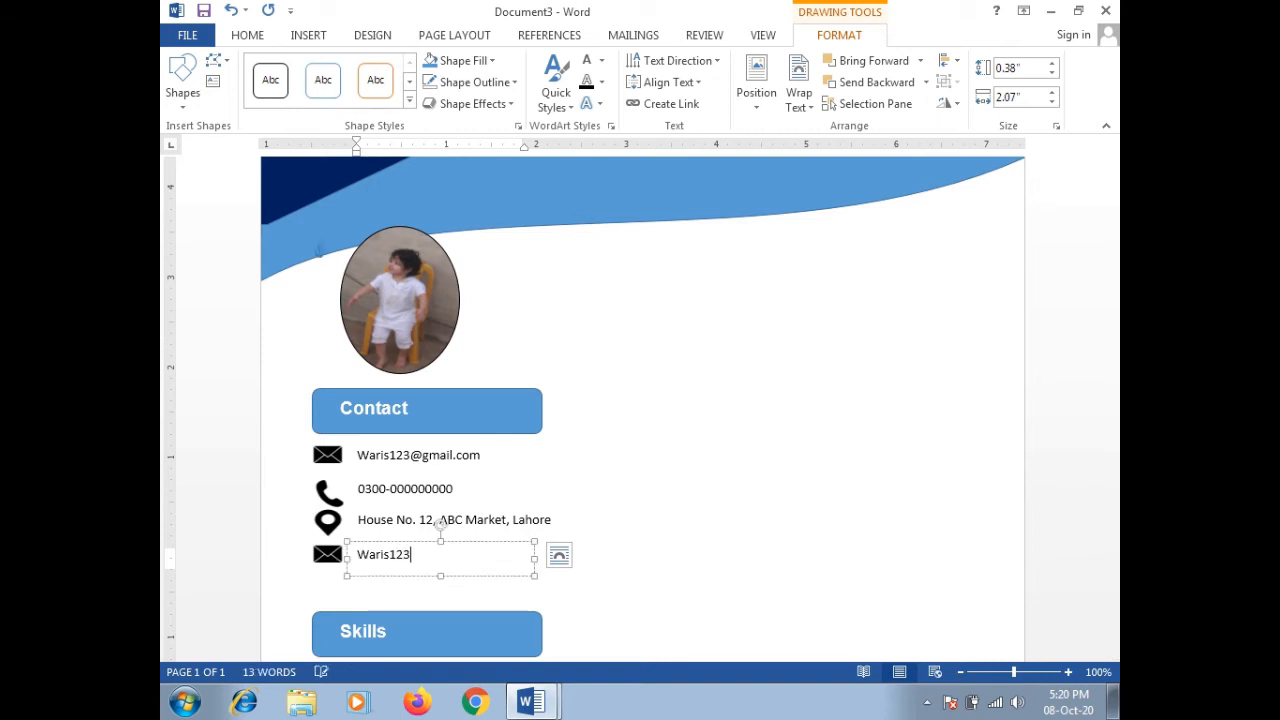
pyautogui.click(327, 553)
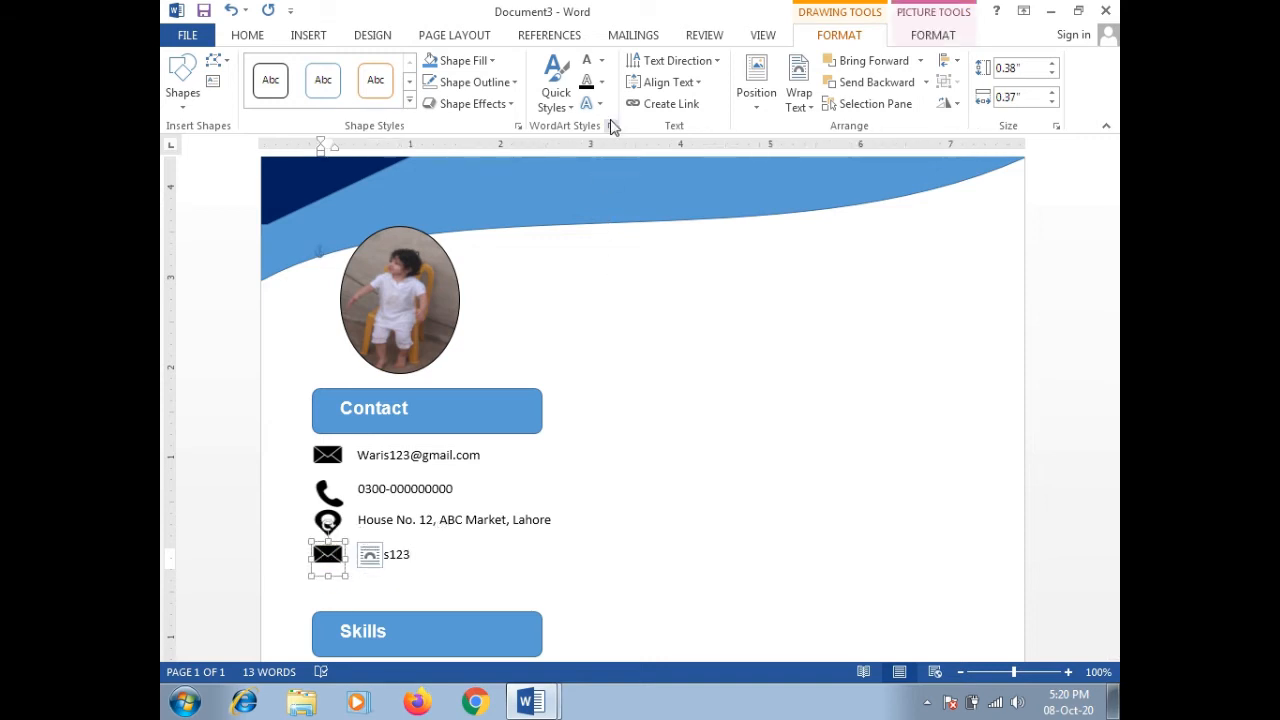
pyautogui.click(495, 63)
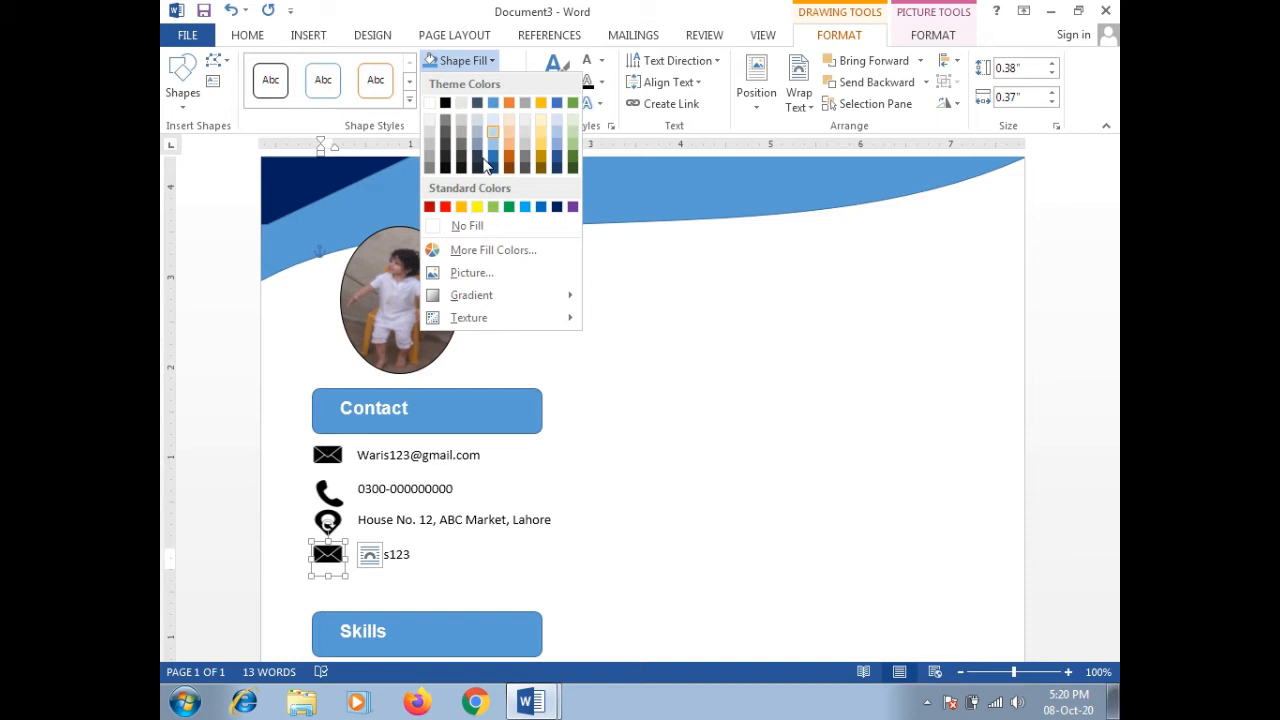
pyautogui.click(478, 272)
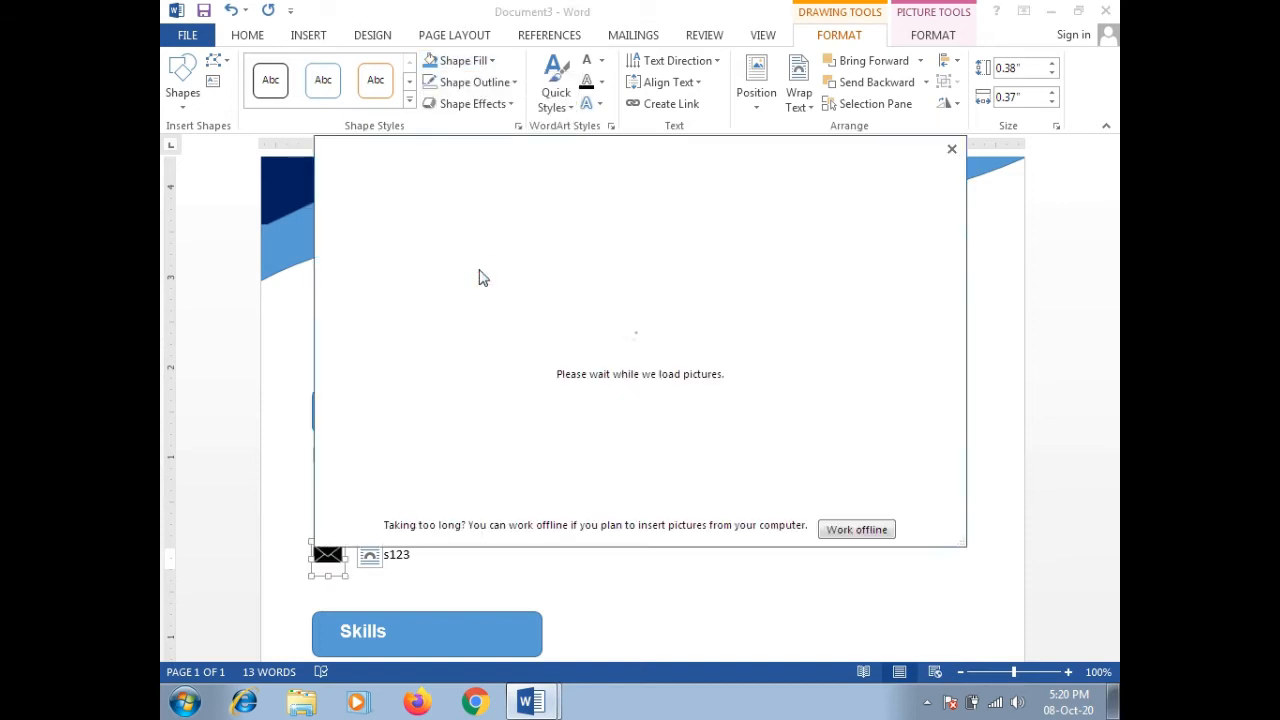
pyautogui.click(857, 530)
pyautogui.click(815, 305)
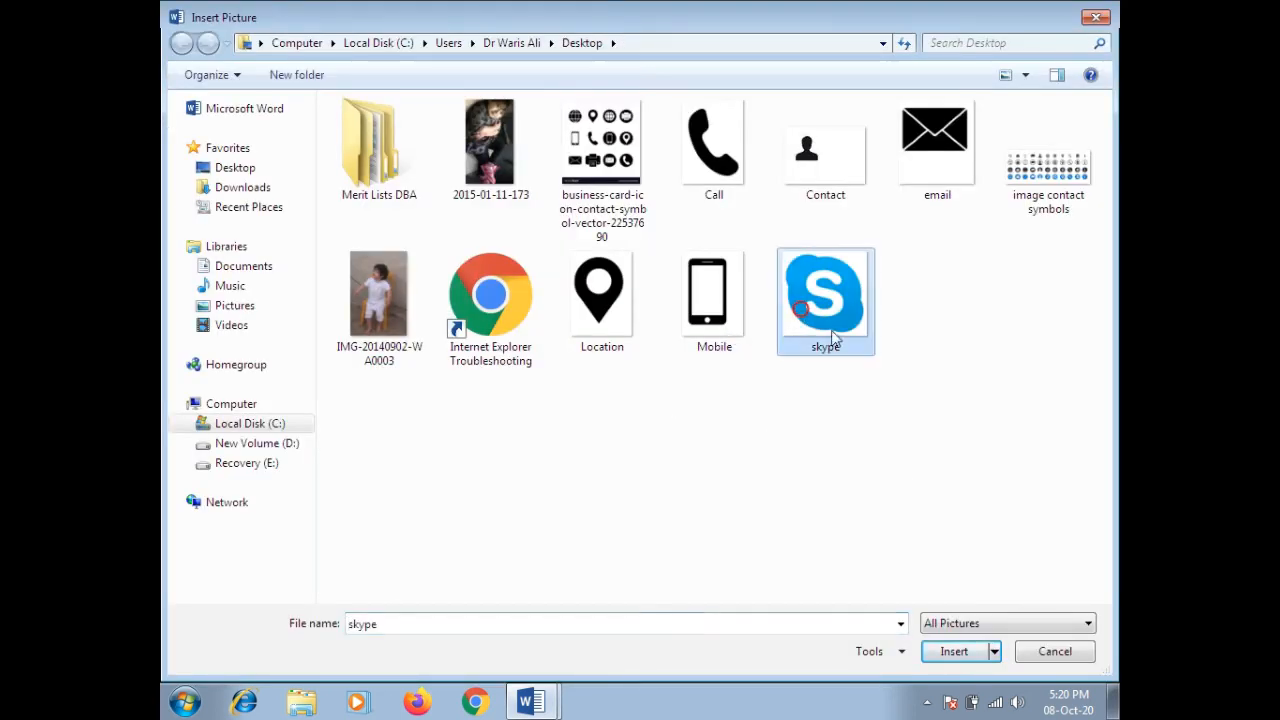
pyautogui.click(955, 652)
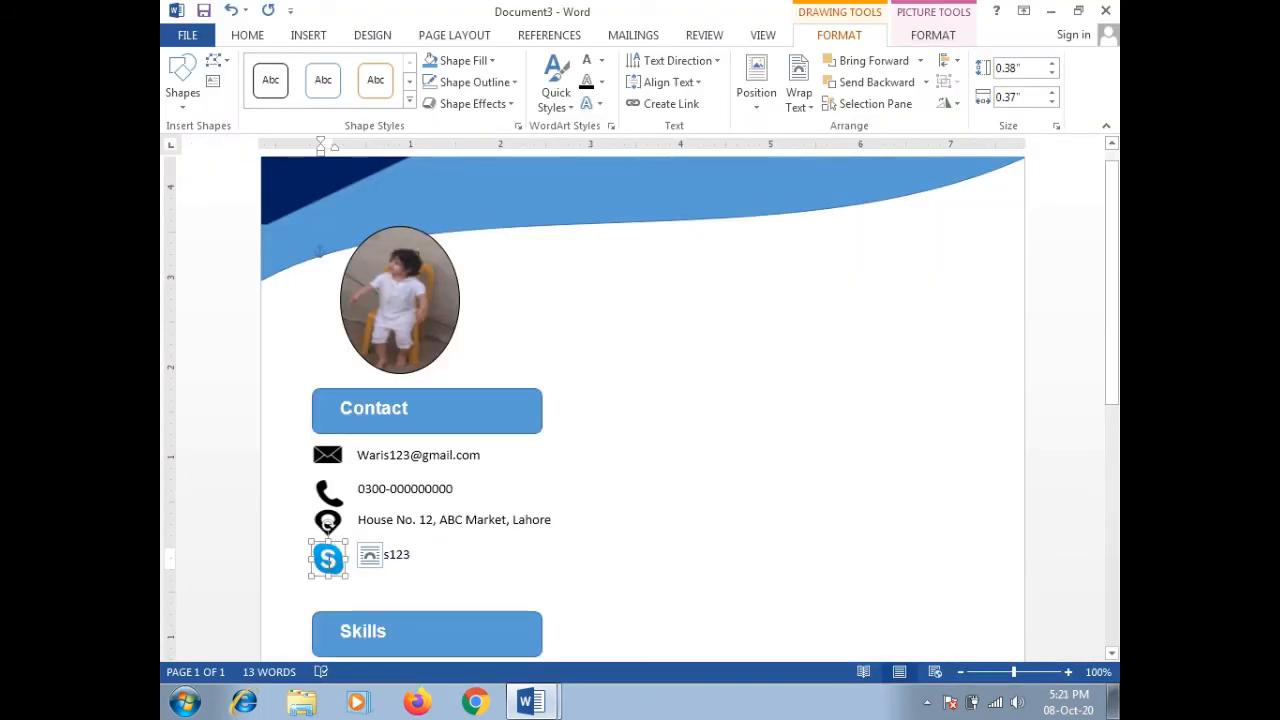
# Step: Set the text fill to Automatic, review the text effects options and deselect the Skype icon
pyautogui.click(602, 61)
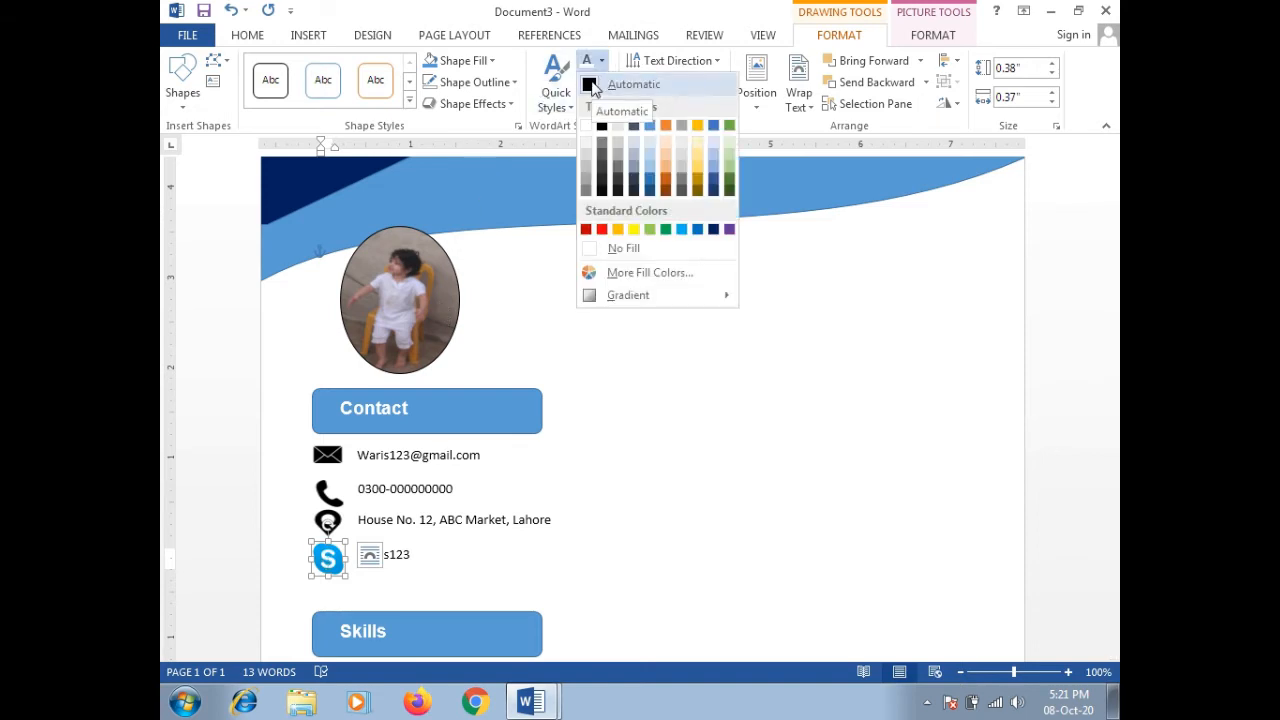
pyautogui.click(592, 86)
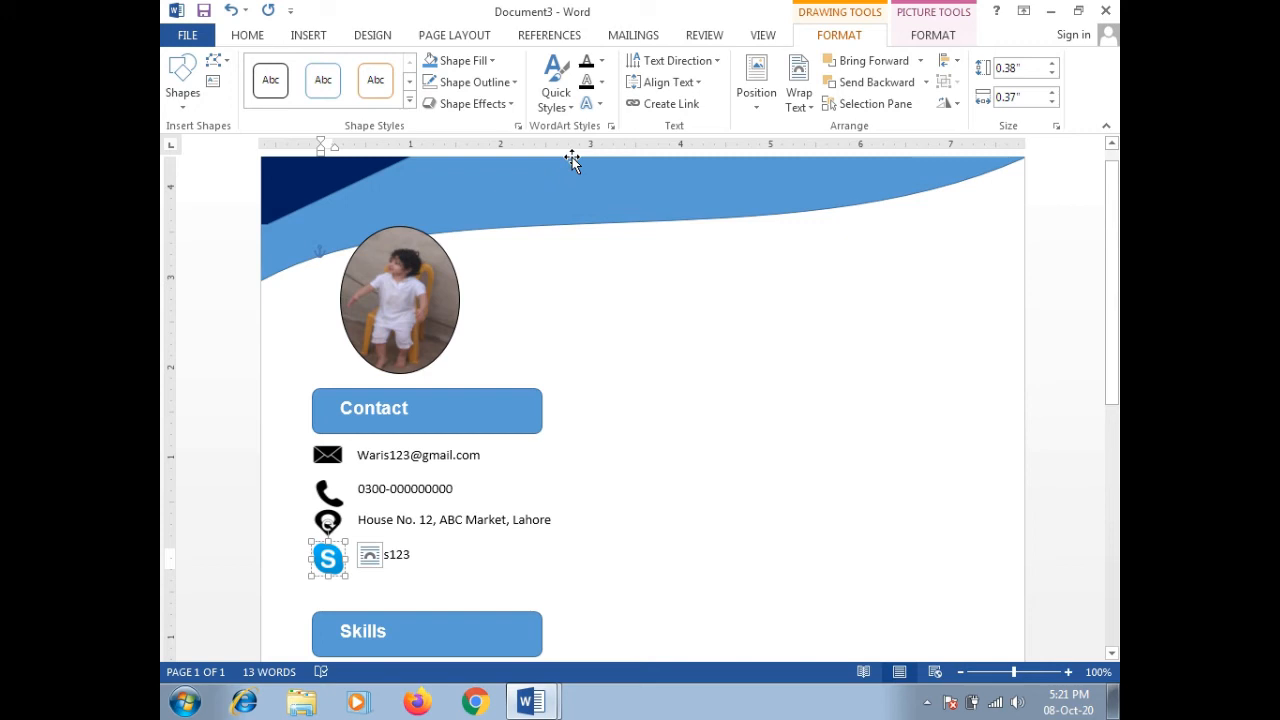
pyautogui.click(590, 104)
pyautogui.moveTo(598, 133)
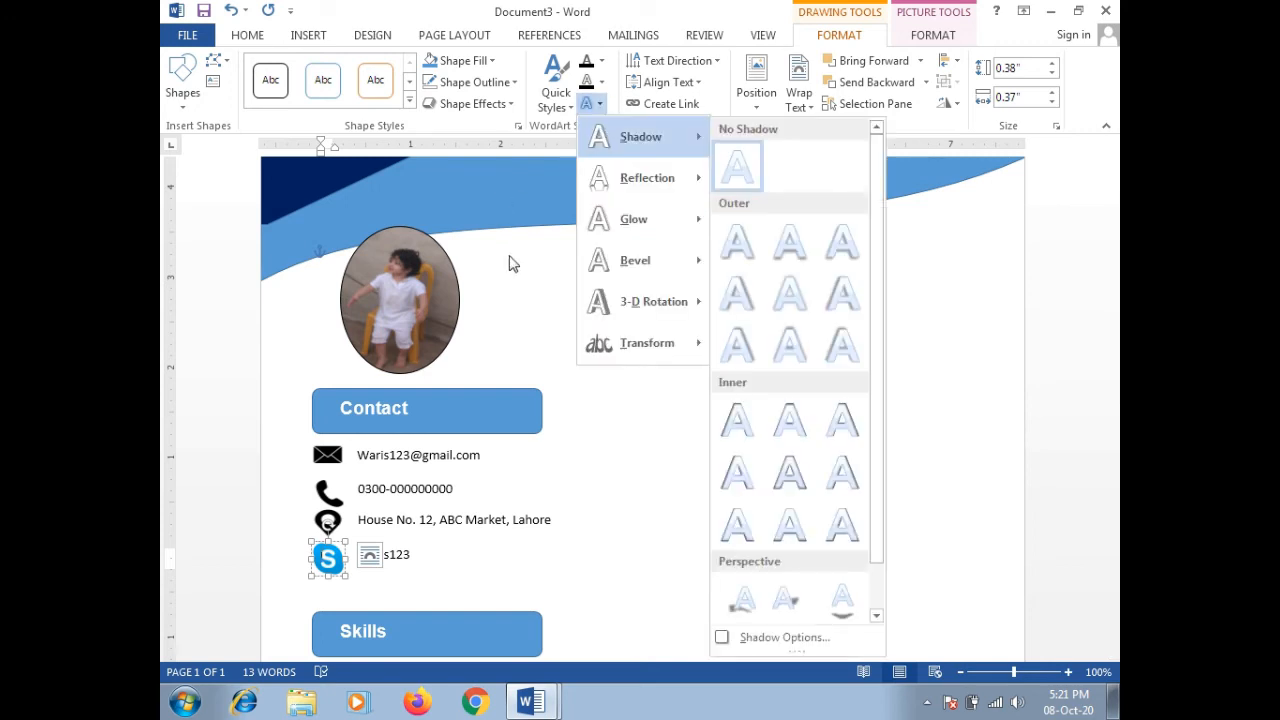
pyautogui.click(509, 263)
pyautogui.click(708, 467)
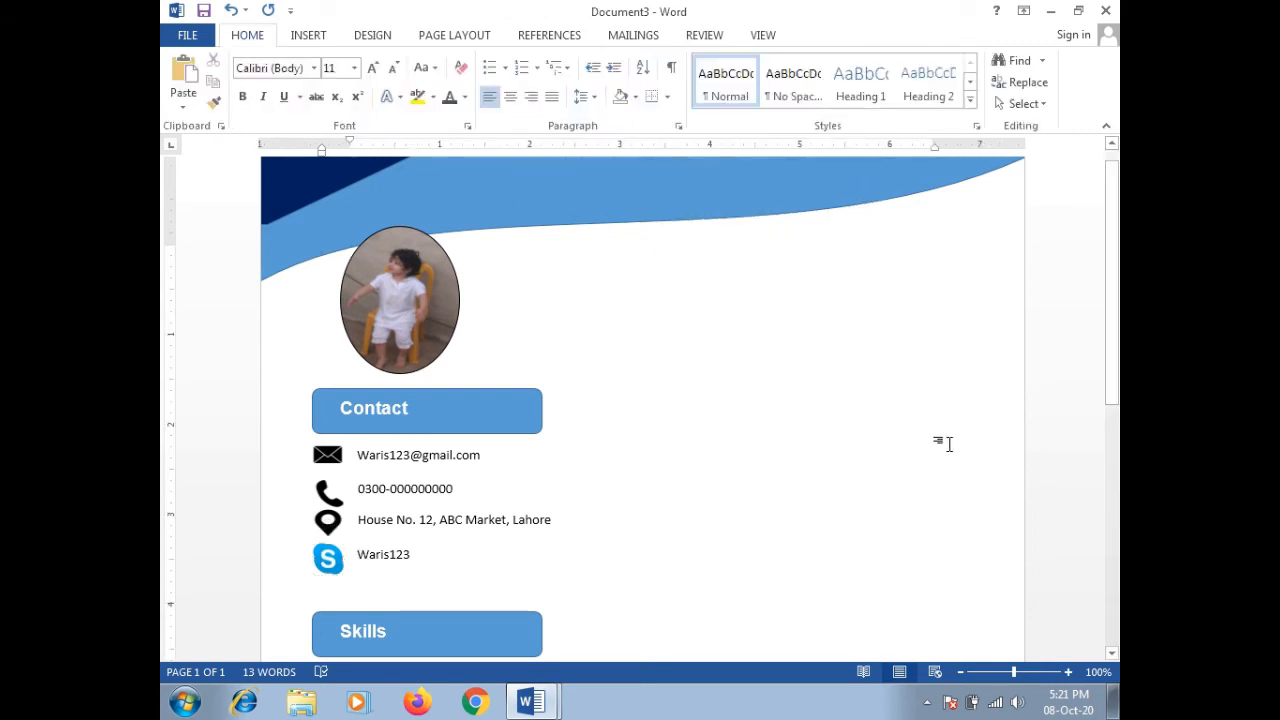
# Step: Replace the placeholder zeros in the phone entry with the new phone digits
pyautogui.moveTo(1113, 349)
pyautogui.mouseDown()
pyautogui.moveTo(1113, 415)
pyautogui.moveTo(1113, 390)
pyautogui.mouseUp()
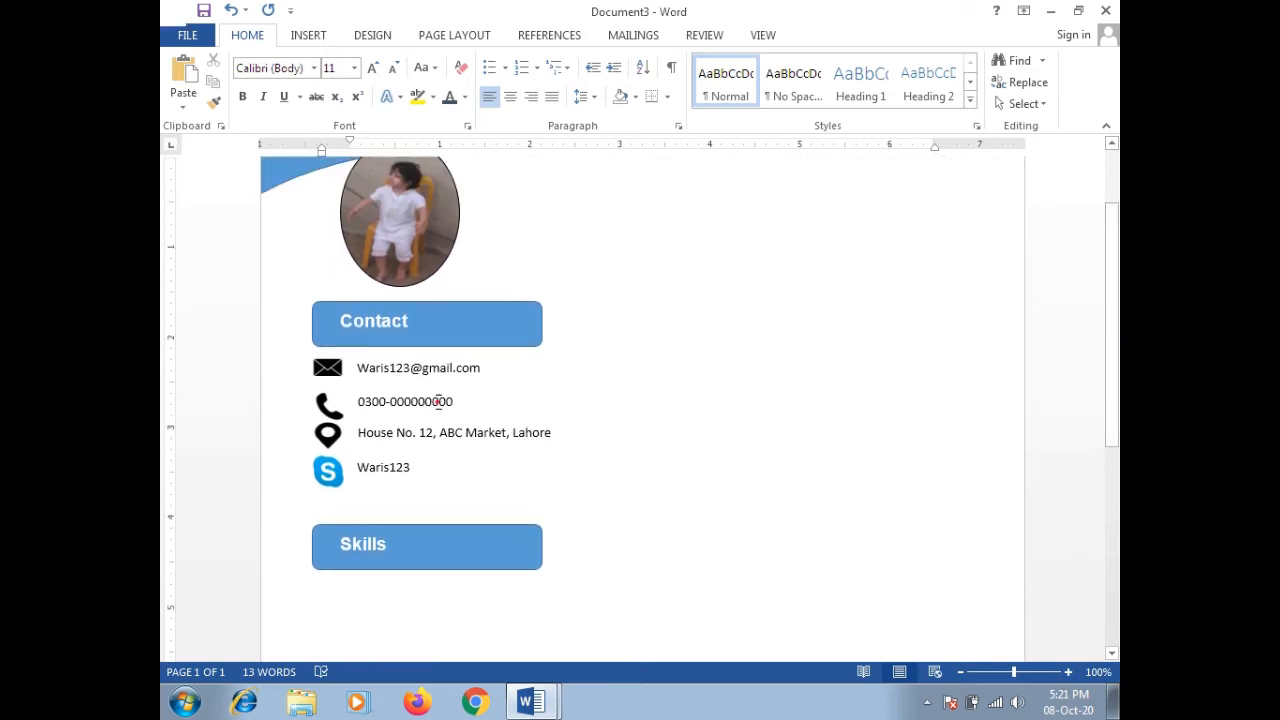
pyautogui.click(443, 400)
pyautogui.press('BackSpace')
pyautogui.press('BackSpace')
pyautogui.press('BackSpace')
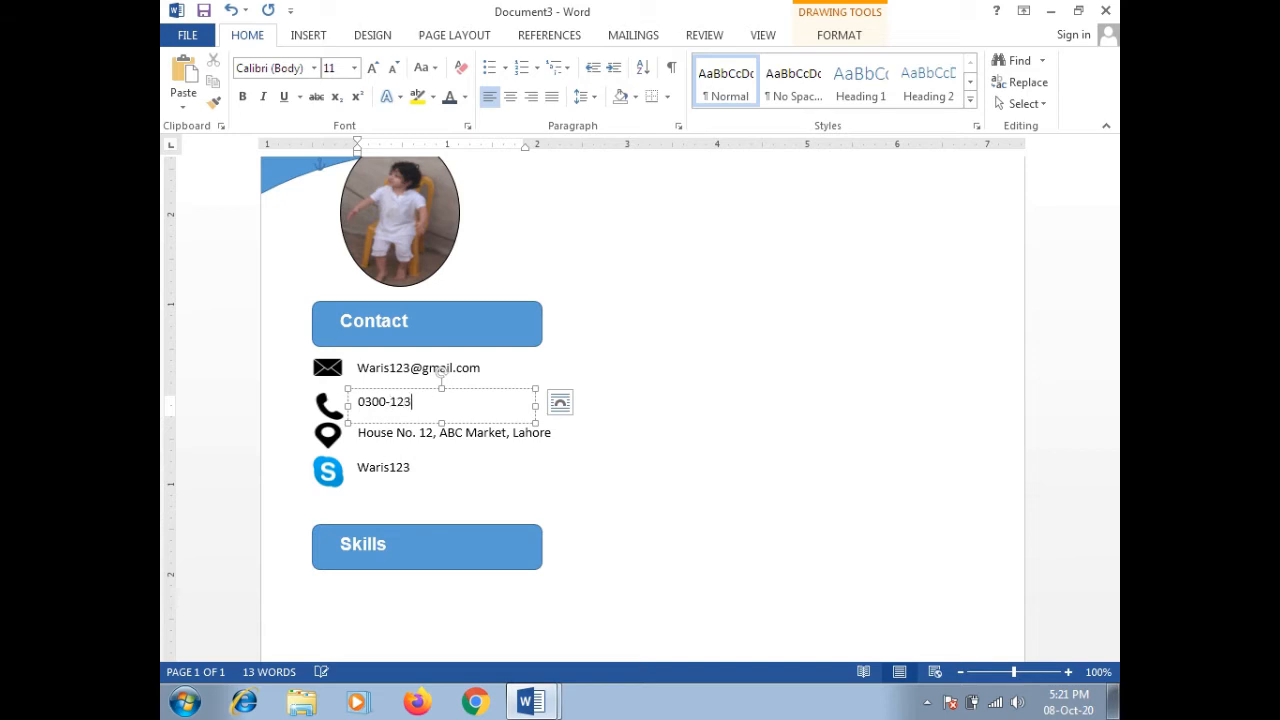
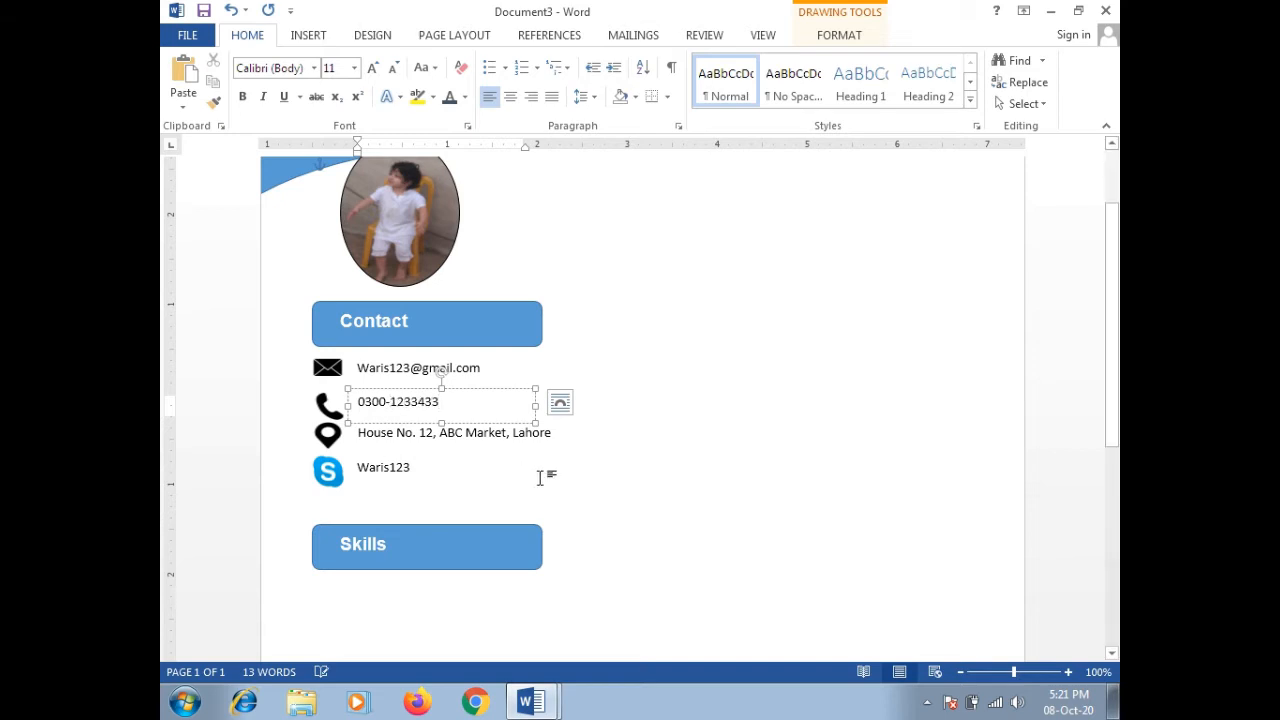
pyautogui.click(549, 476)
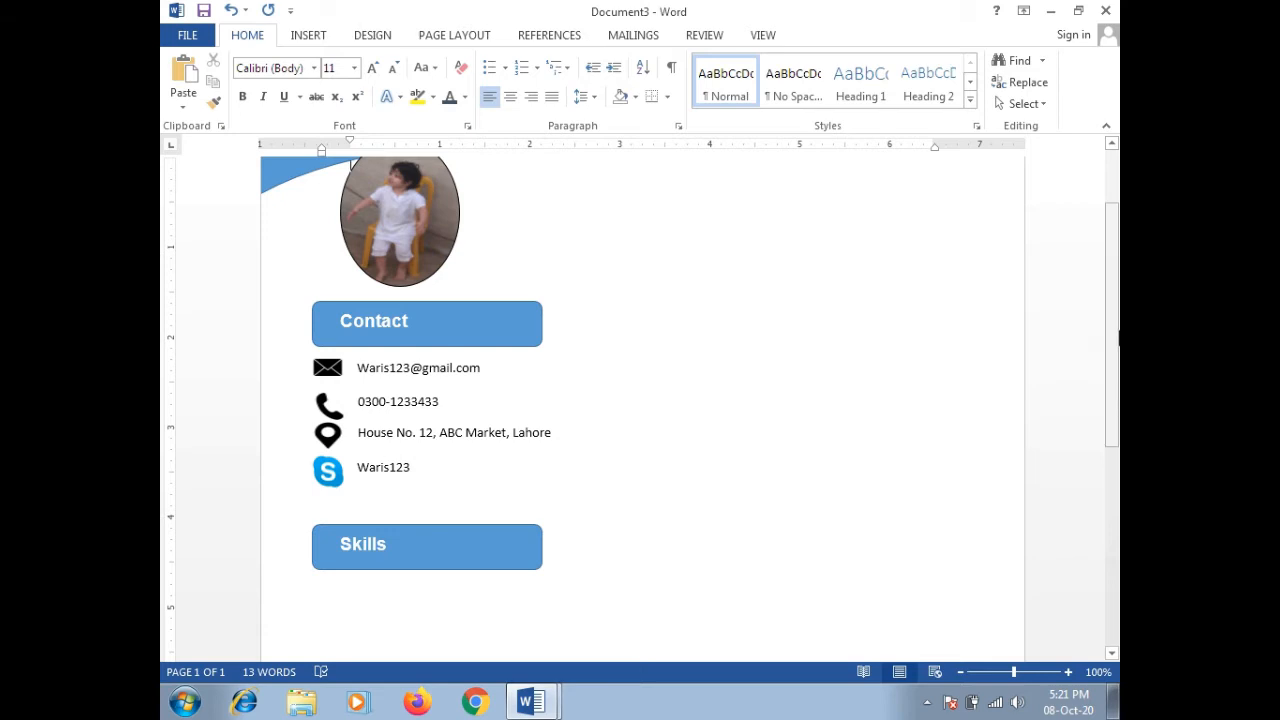
# Step: Prefix the phone number with country code +92 and replace its hyphen with a space
pyautogui.moveTo(1110, 330); pyautogui.dragTo(1110, 376)
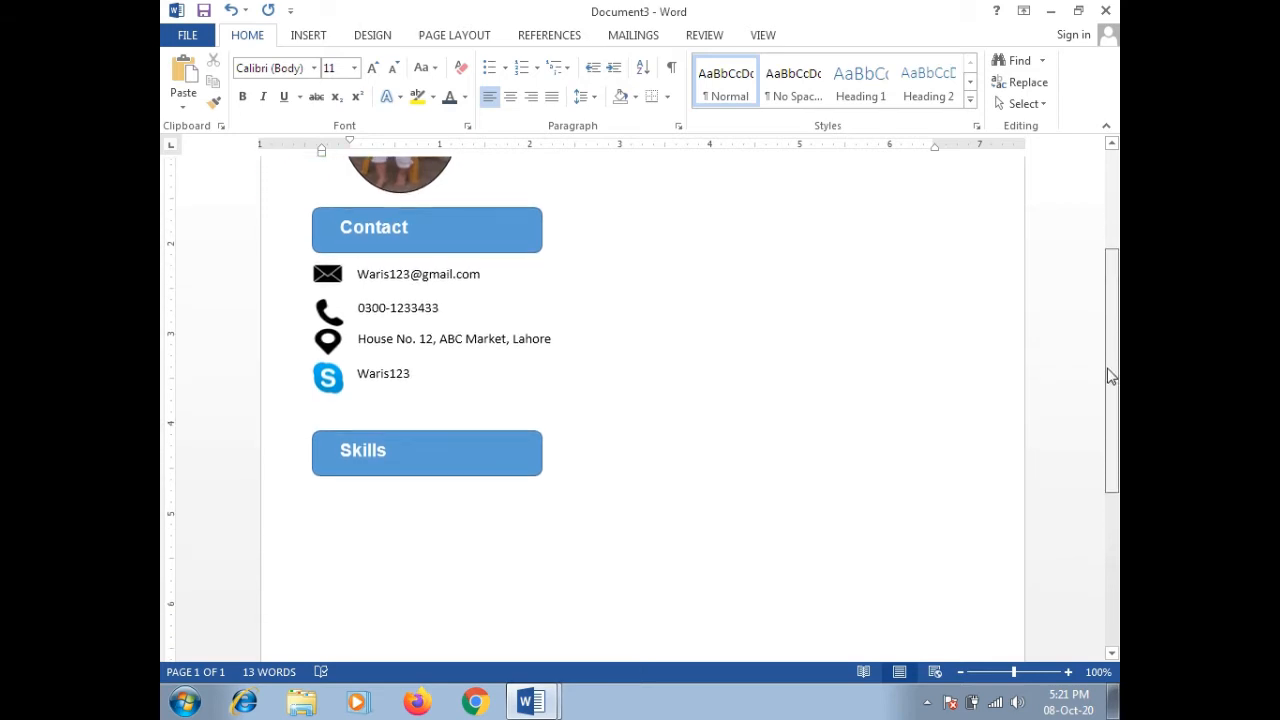
pyautogui.click(362, 307)
pyautogui.write('0')
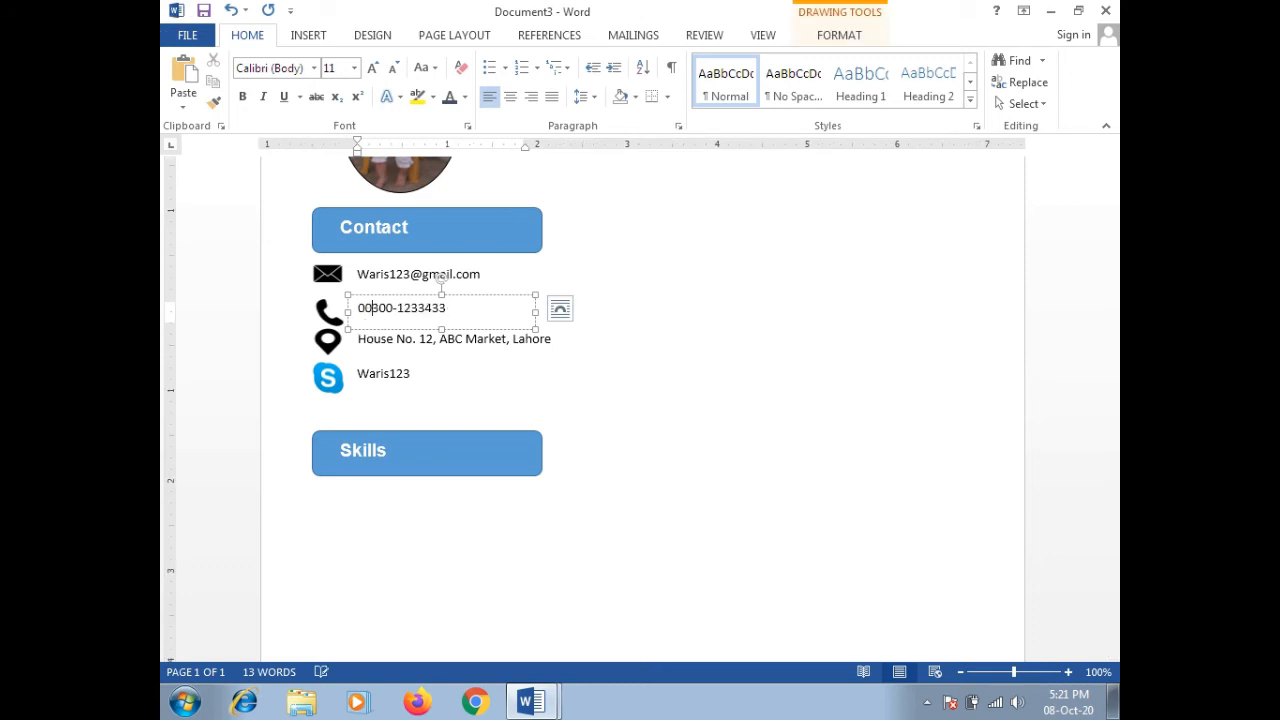
pyautogui.press('BackSpace')
pyautogui.press('BackSpace')
pyautogui.write('+92')
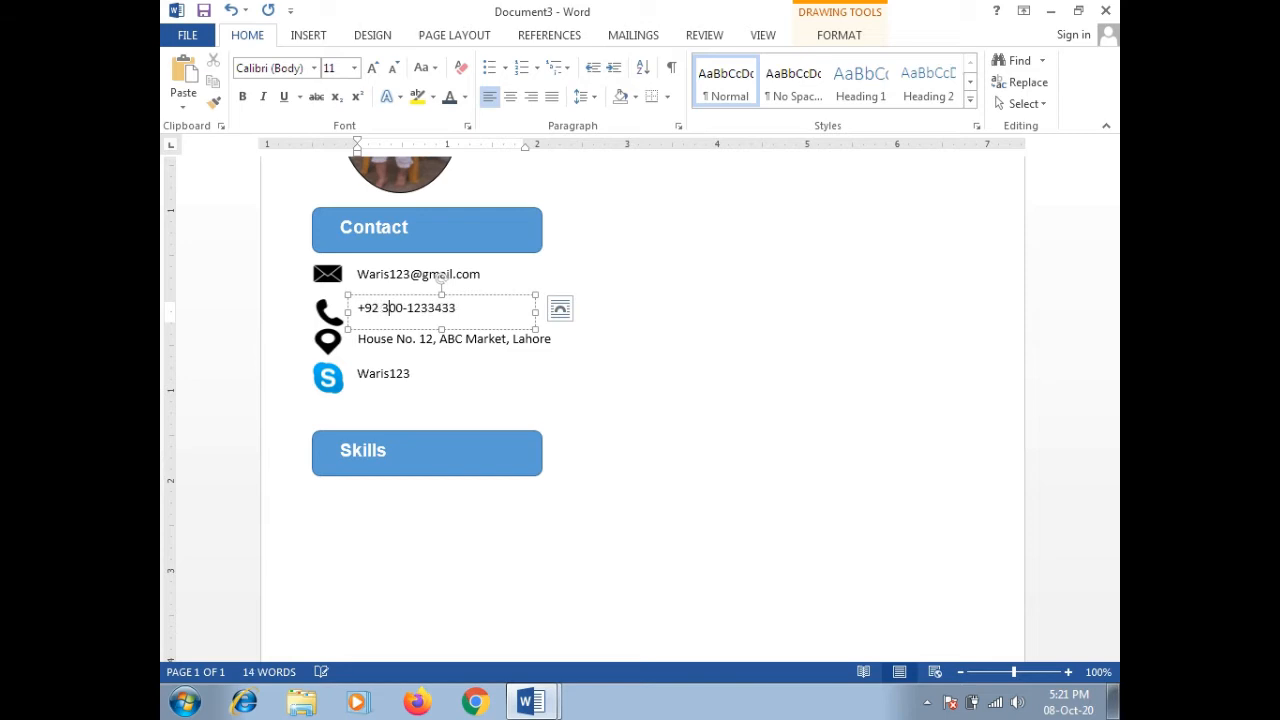
pyautogui.press('BackSpace')
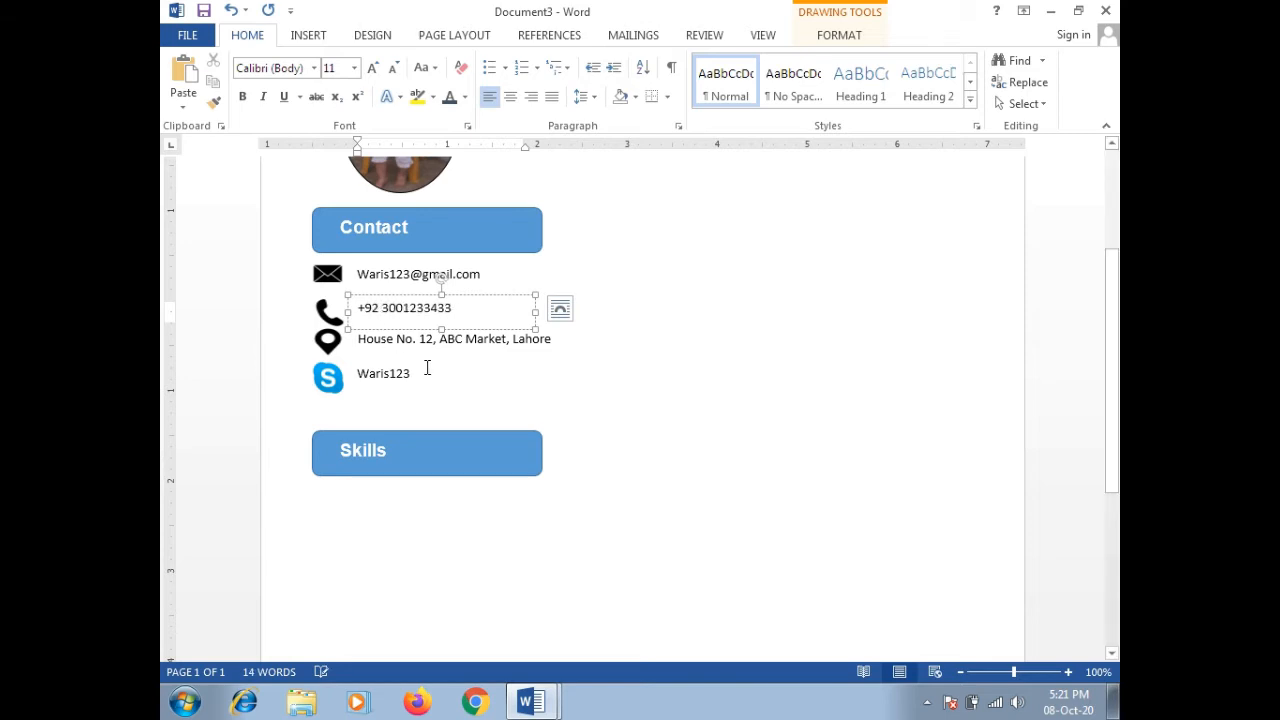
pyautogui.scroll(2, 519, 397)
pyautogui.click(711, 417)
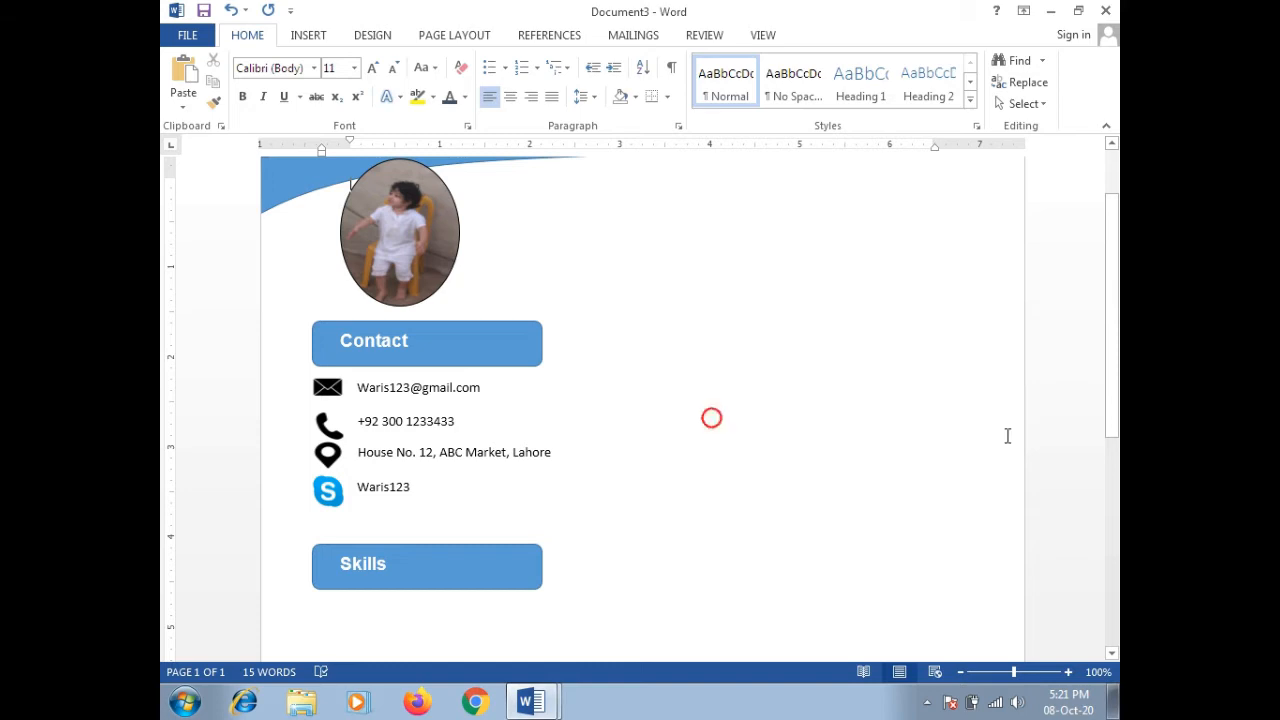
pyautogui.moveTo(1108, 340)
pyautogui.mouseDown()
pyautogui.moveTo(1109, 470)
pyautogui.moveTo(1103, 363)
pyautogui.mouseUp()
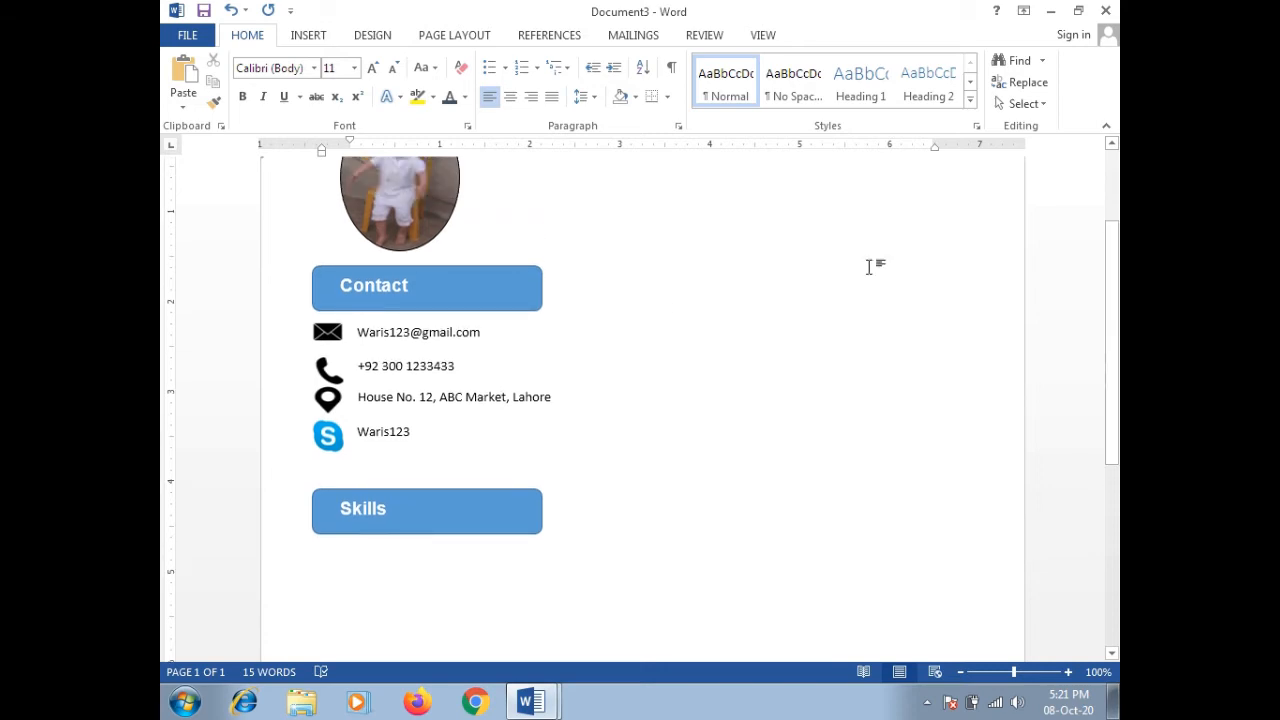
# Step: Open the Shapes gallery from the INSERT tab
pyautogui.click(309, 34)
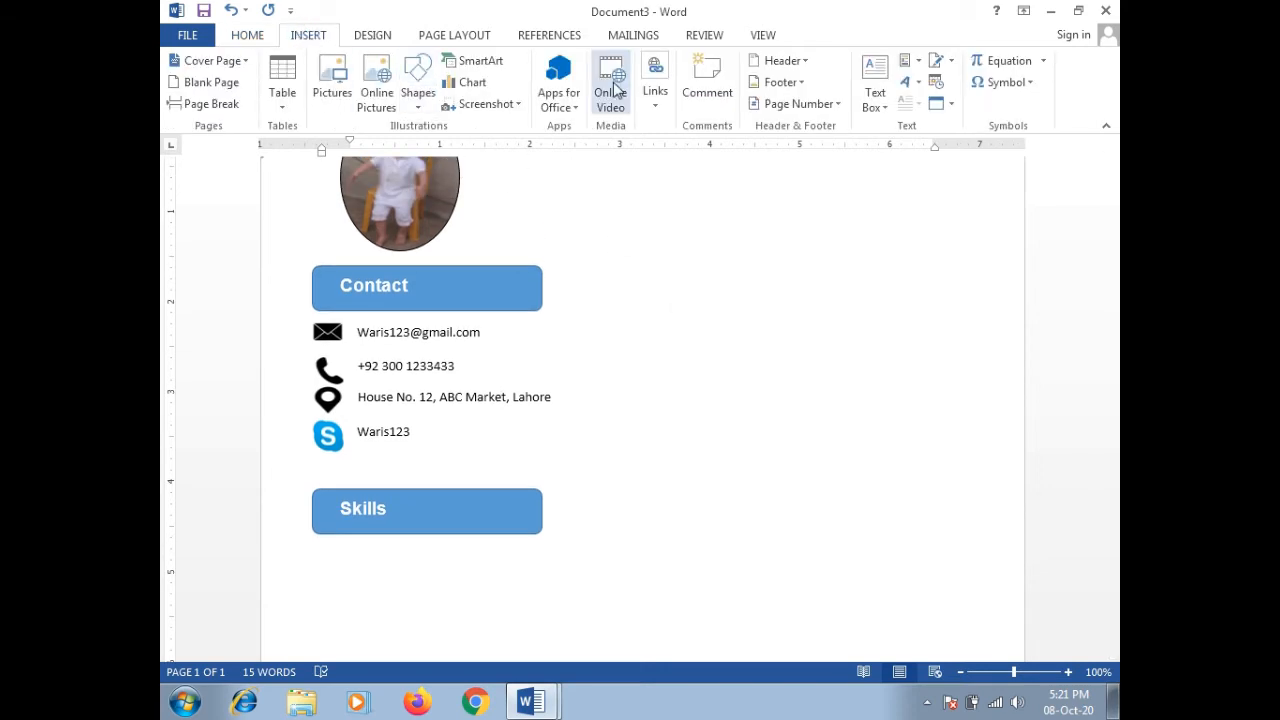
pyautogui.click(420, 100)
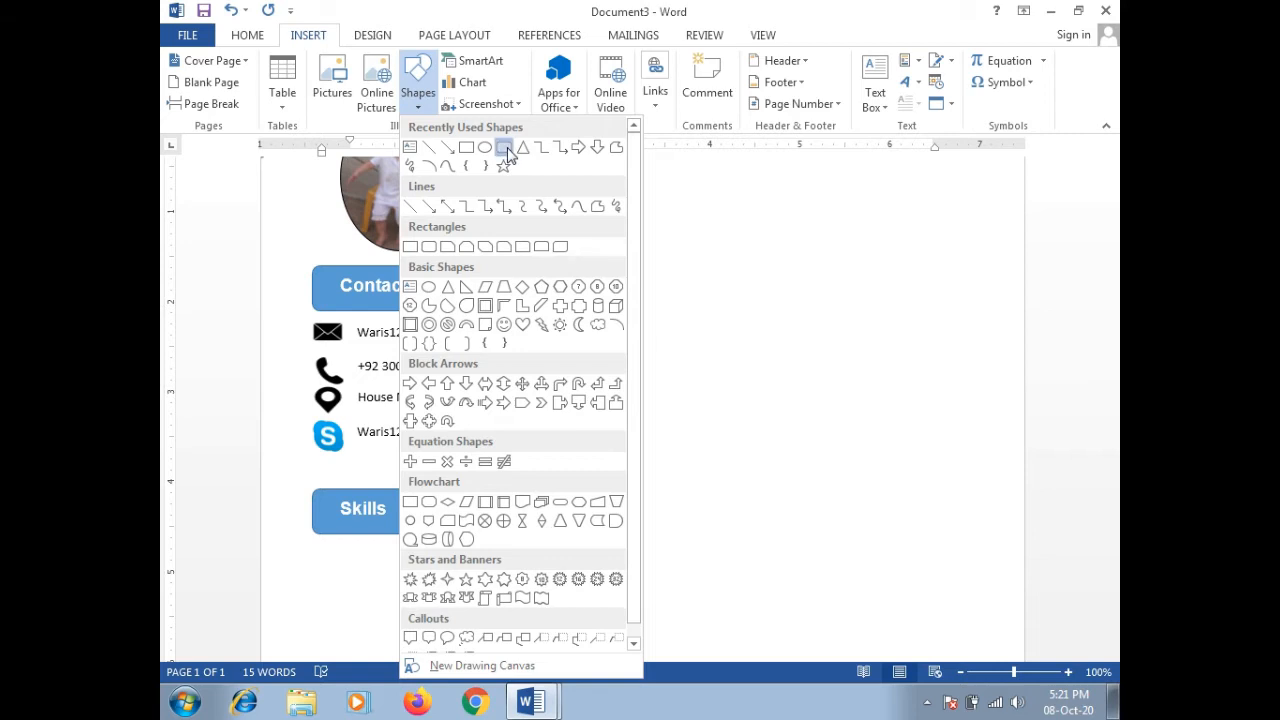
# Step: Draw a thin 0.26 by 1.9 inch rounded-rectangle bar just under the Skills heading
pyautogui.click(507, 152)
pyautogui.moveTo(1113, 250); pyautogui.dragTo(1113, 315)
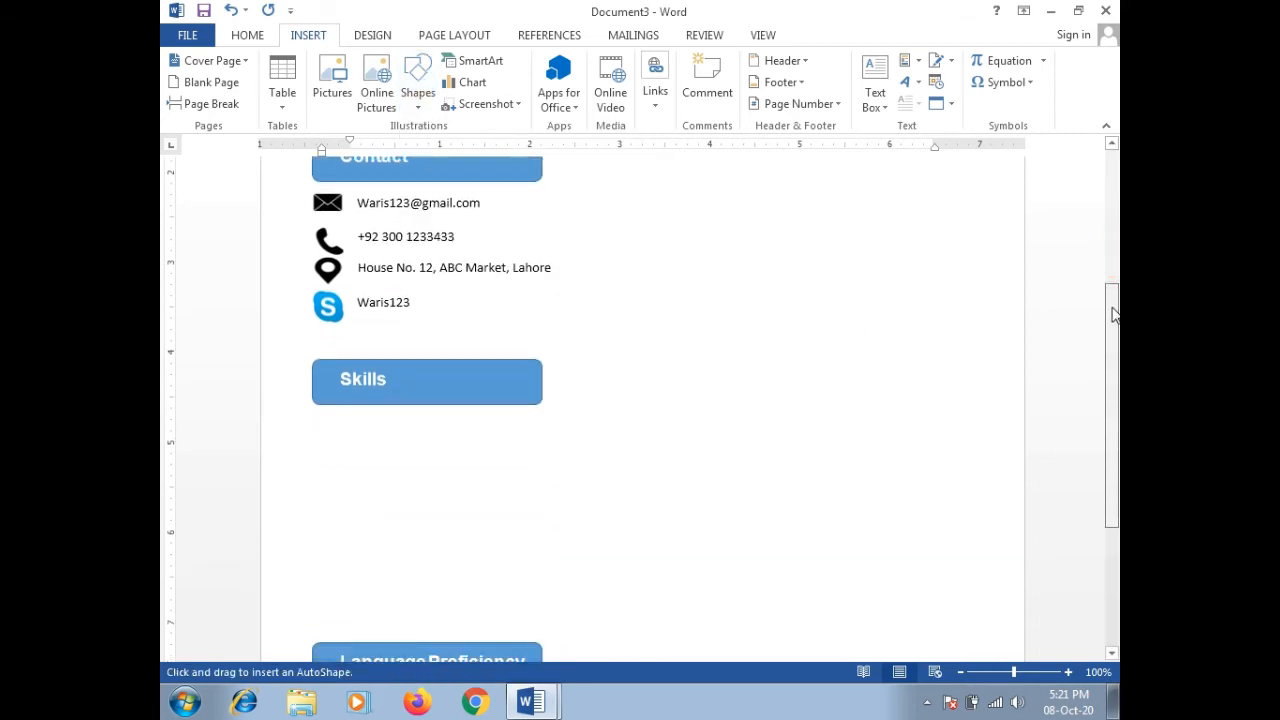
pyautogui.moveTo(317, 439)
pyautogui.mouseDown()
pyautogui.moveTo(497, 470)
pyautogui.moveTo(489, 463)
pyautogui.mouseUp()
pyautogui.moveTo(368, 446); pyautogui.dragTo(364, 443)
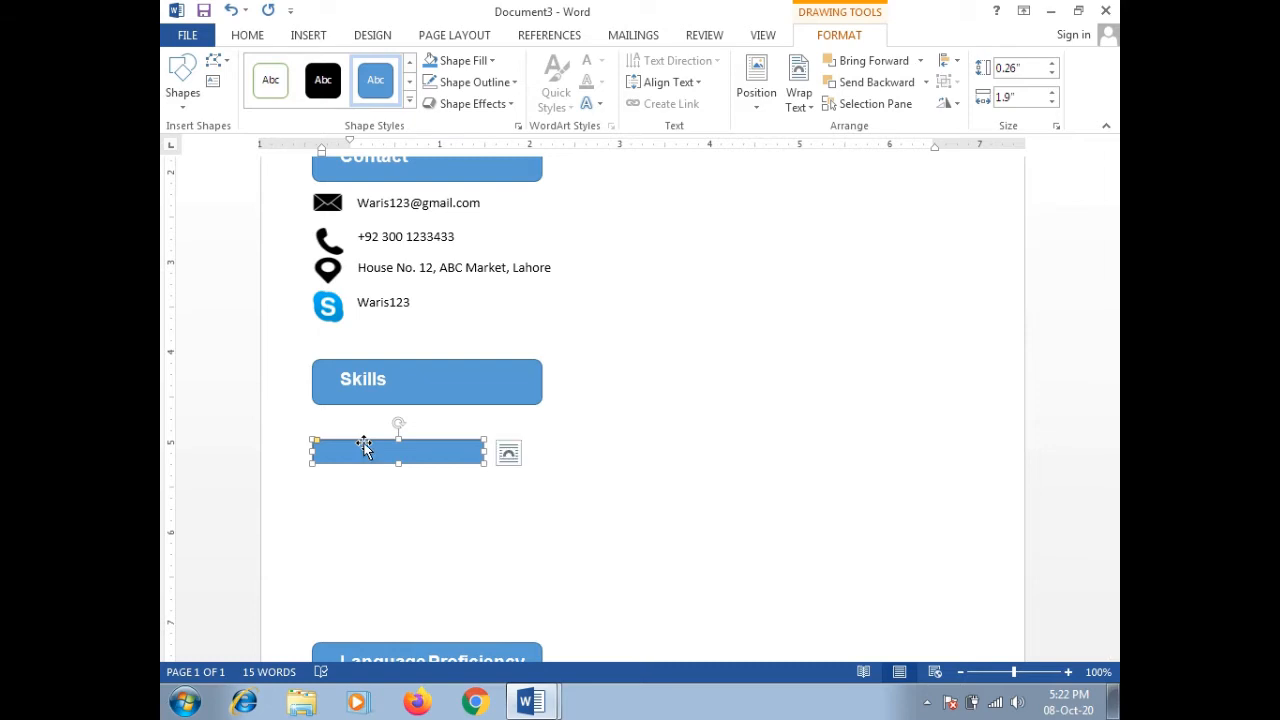
pyautogui.click(455, 472)
pyautogui.scroll(3, 452, 460)
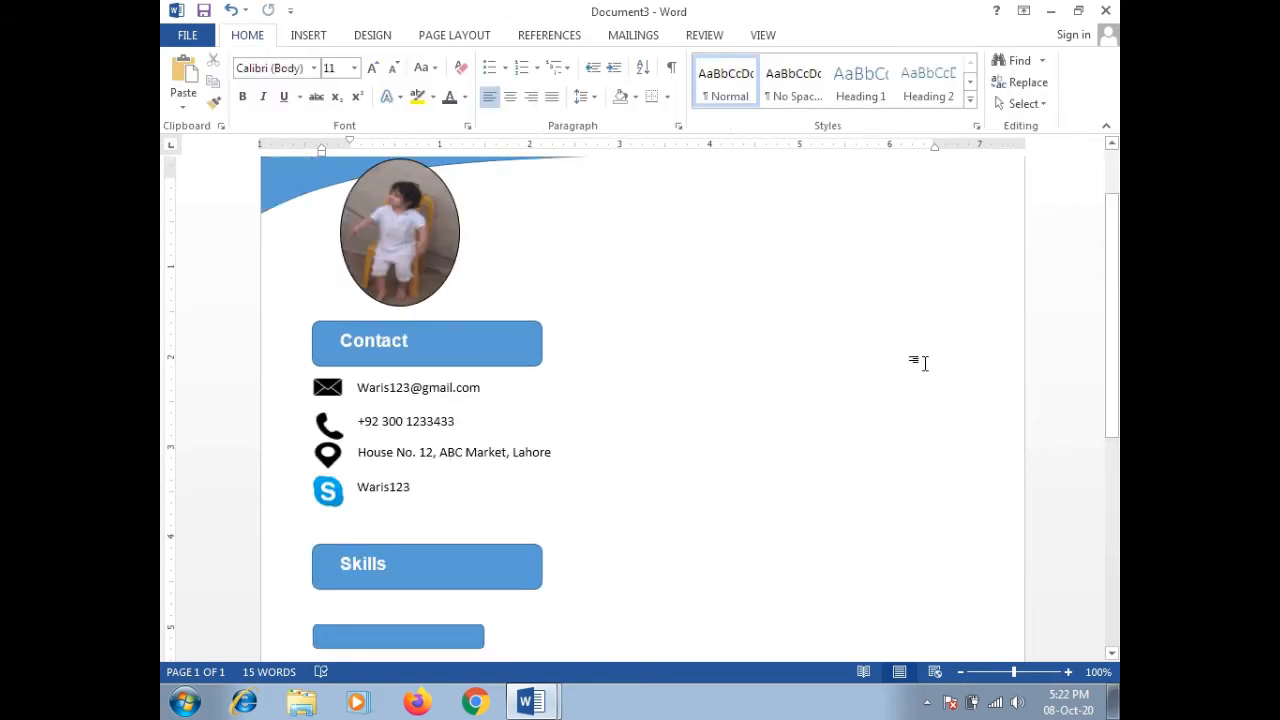
pyautogui.moveTo(1114, 306); pyautogui.dragTo(1106, 463)
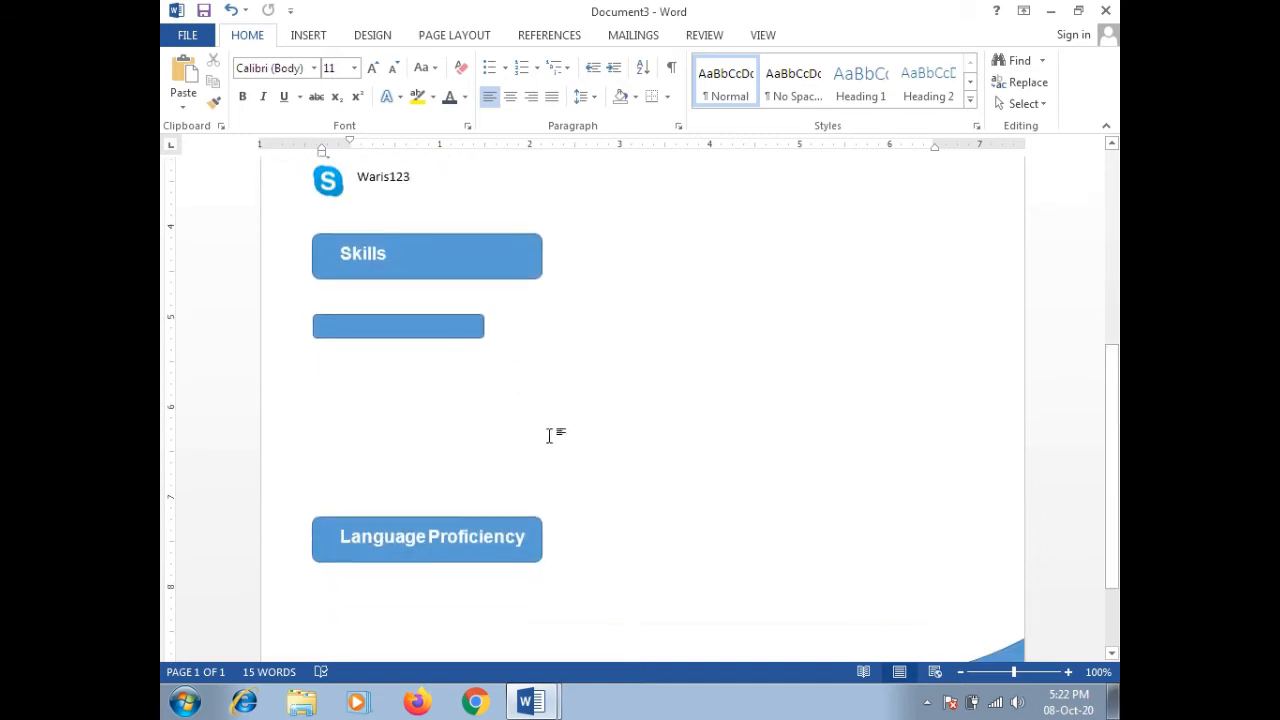
pyautogui.click(455, 322)
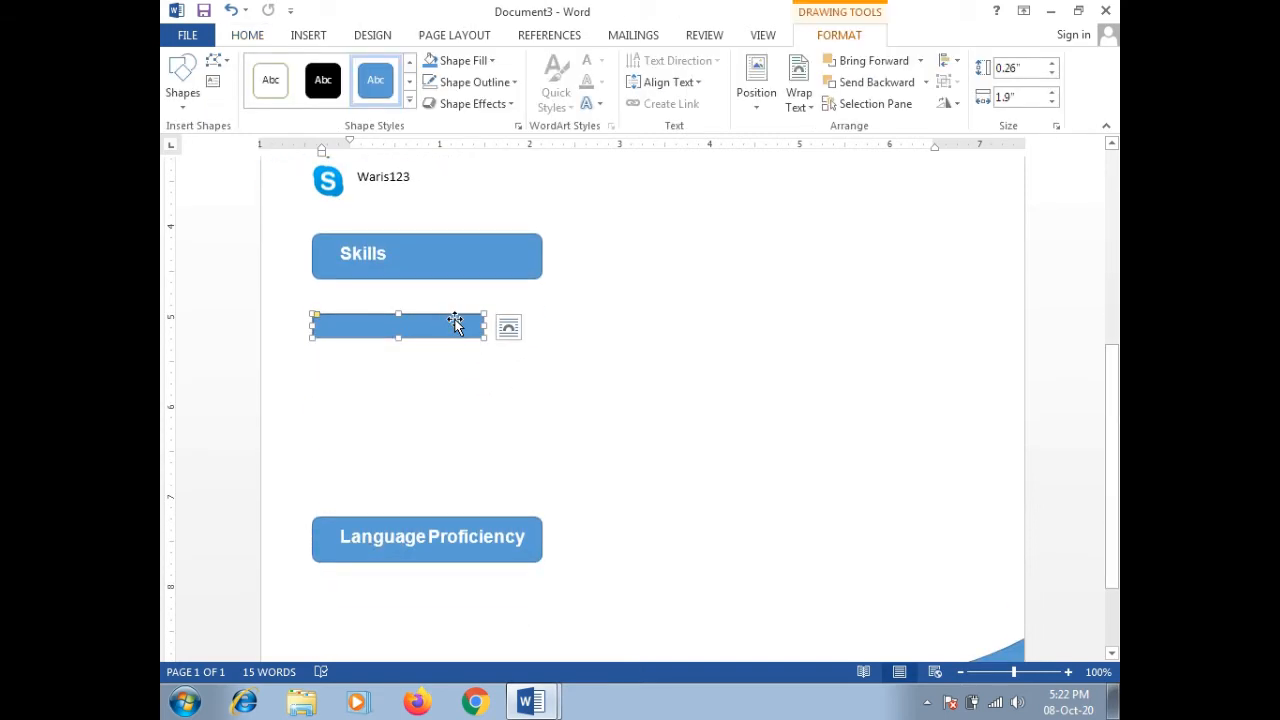
pyautogui.click(463, 345)
pyautogui.scroll(5, 464, 344)
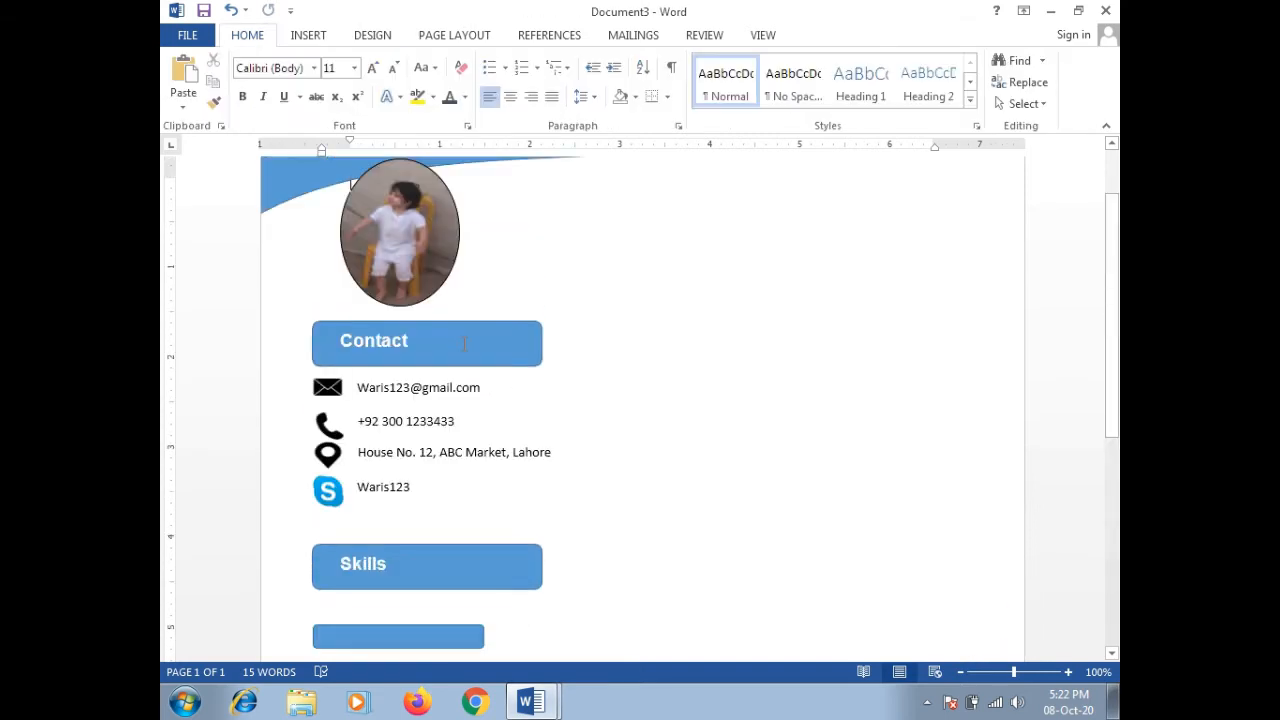
# Step: Duplicate the blue bar and nudge the copy into line over the original
pyautogui.hotkey('ctrl', 'v')
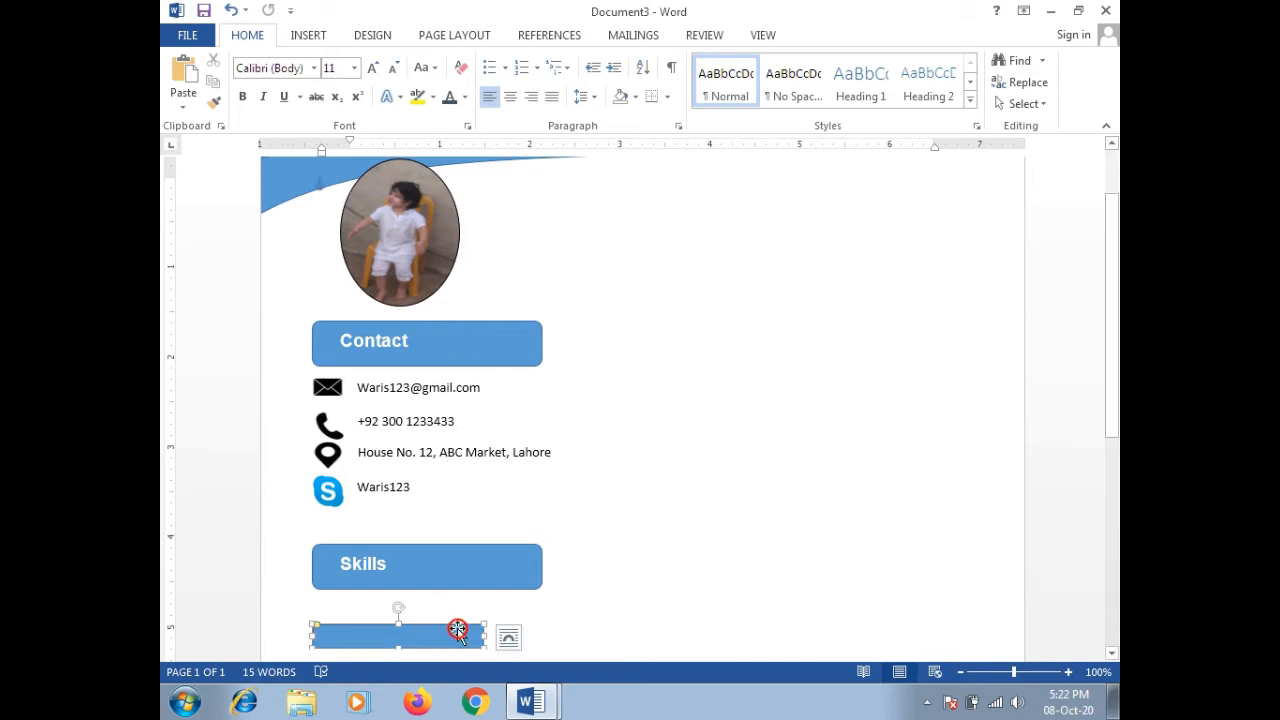
pyautogui.click(1111, 316)
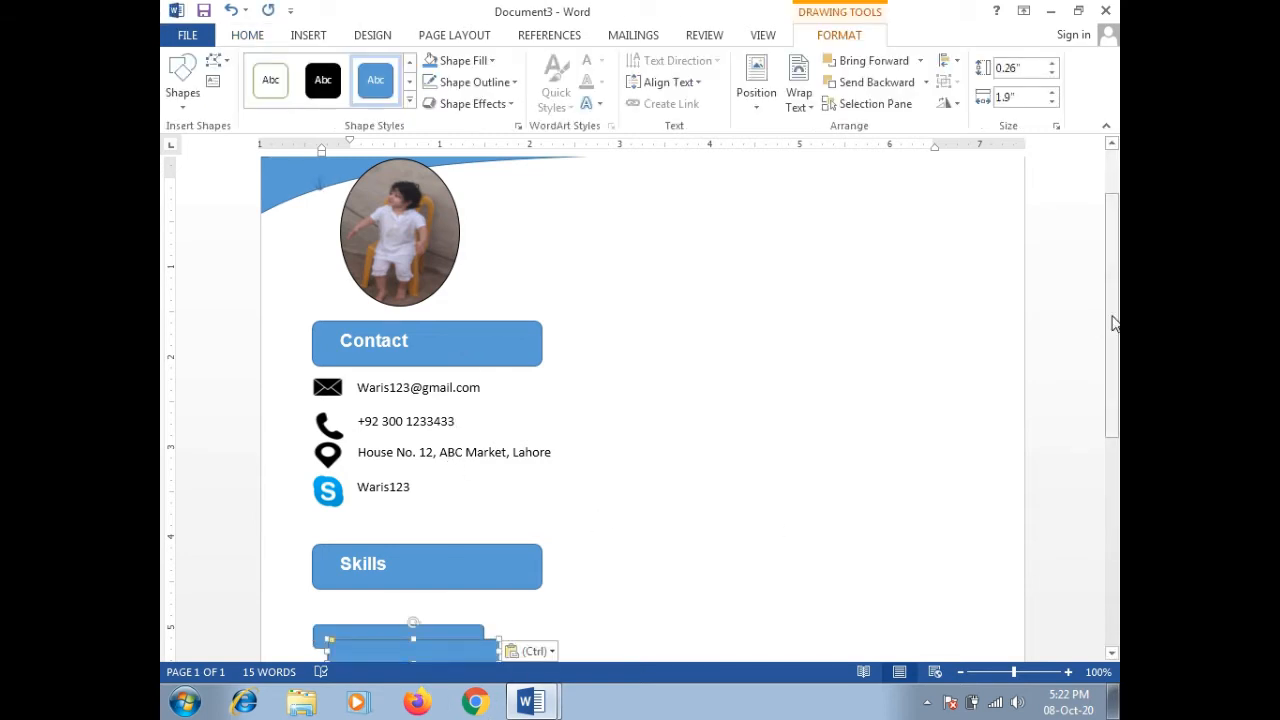
pyautogui.scroll(-5, 1111, 393)
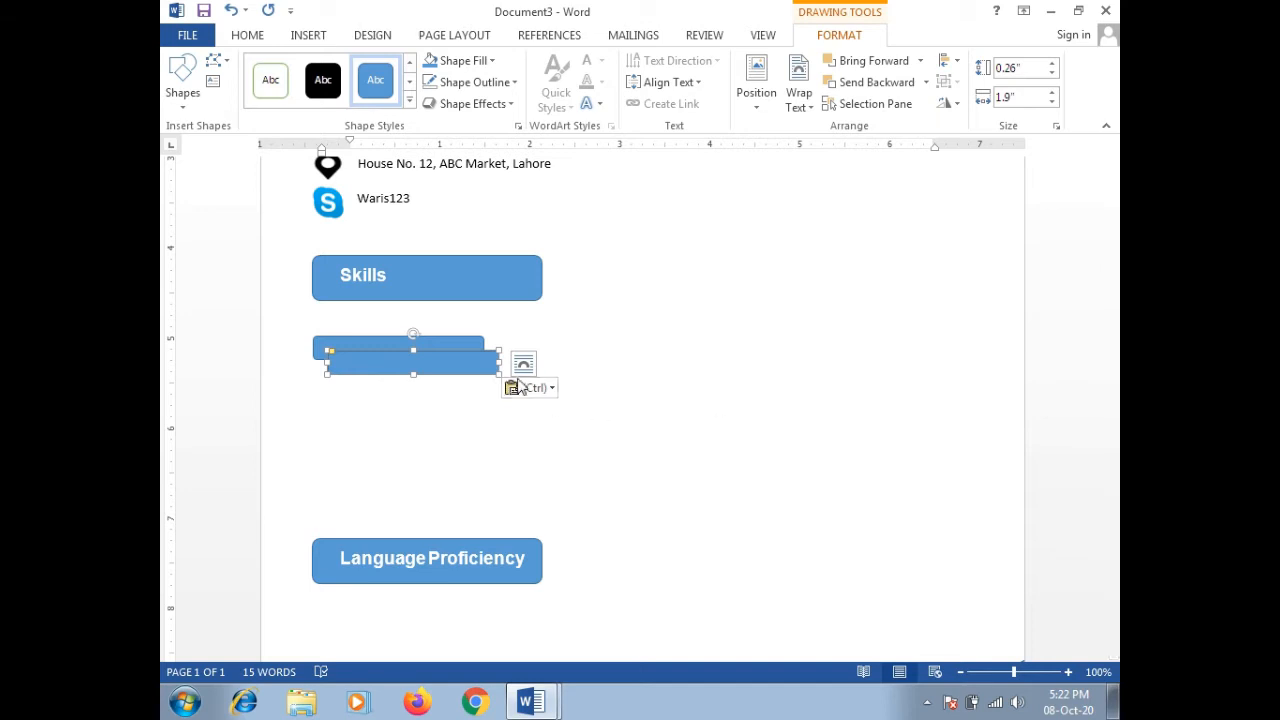
pyautogui.moveTo(480, 350); pyautogui.dragTo(484, 337)
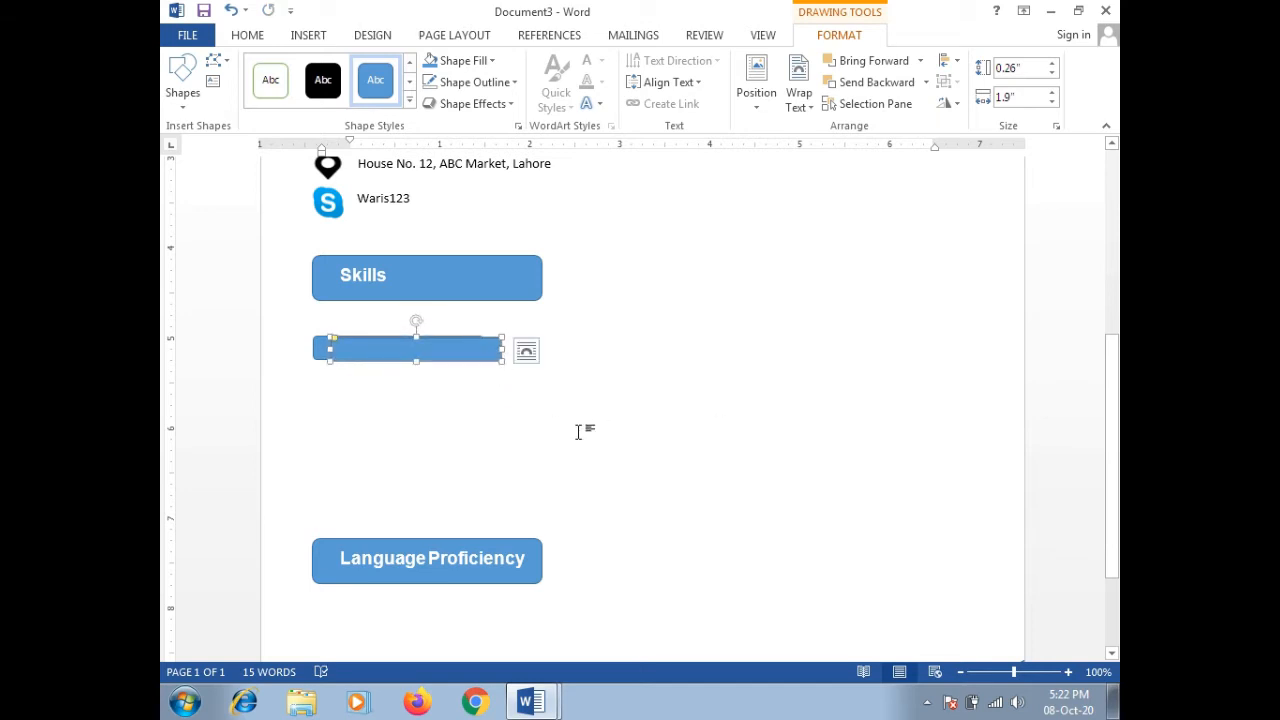
pyautogui.press('Up')
pyautogui.press('Up')
pyautogui.press('Right')
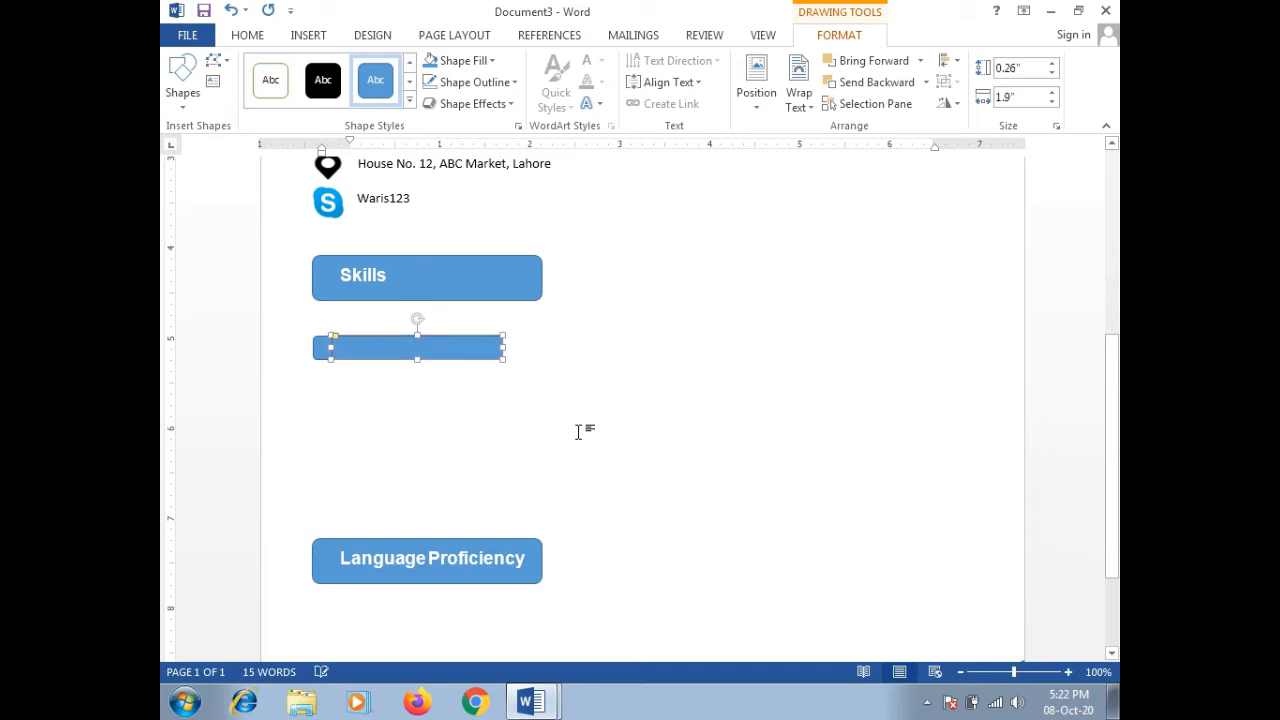
pyautogui.press('Right')
pyautogui.press('Right')
pyautogui.press('Right')
pyautogui.press('Right')
pyautogui.press('Right')
pyautogui.press('Right')
pyautogui.press('Right')
pyautogui.press('Right')
pyautogui.press('Right')
pyautogui.press('Right')
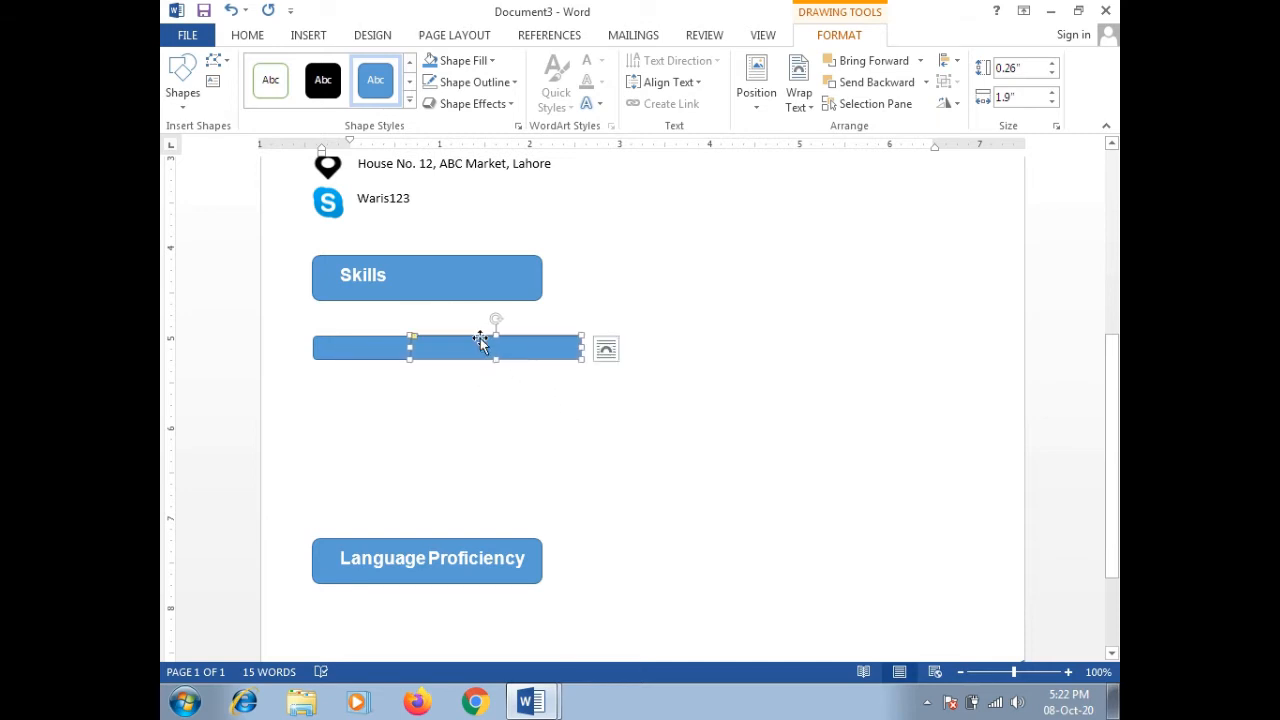
# Step: Fill the copied bar yellow and shorten it from the right to match the heading width
pyautogui.click(493, 62)
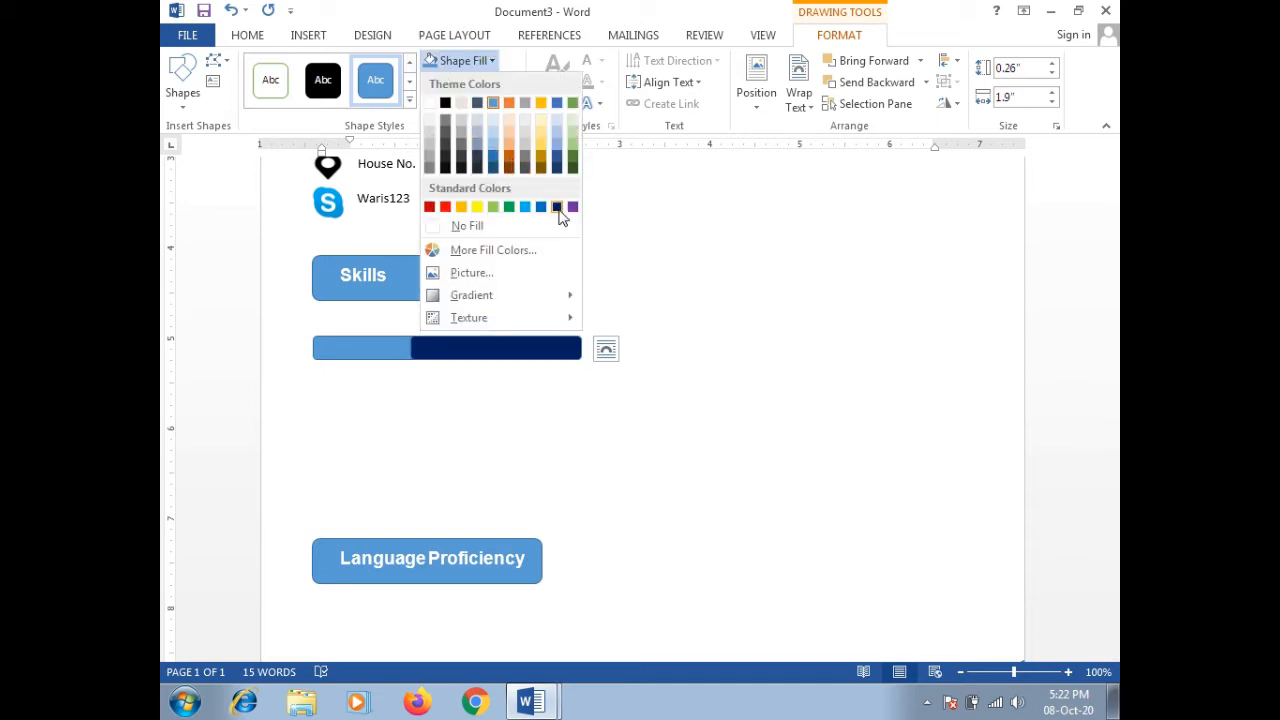
pyautogui.click(478, 208)
pyautogui.click(466, 395)
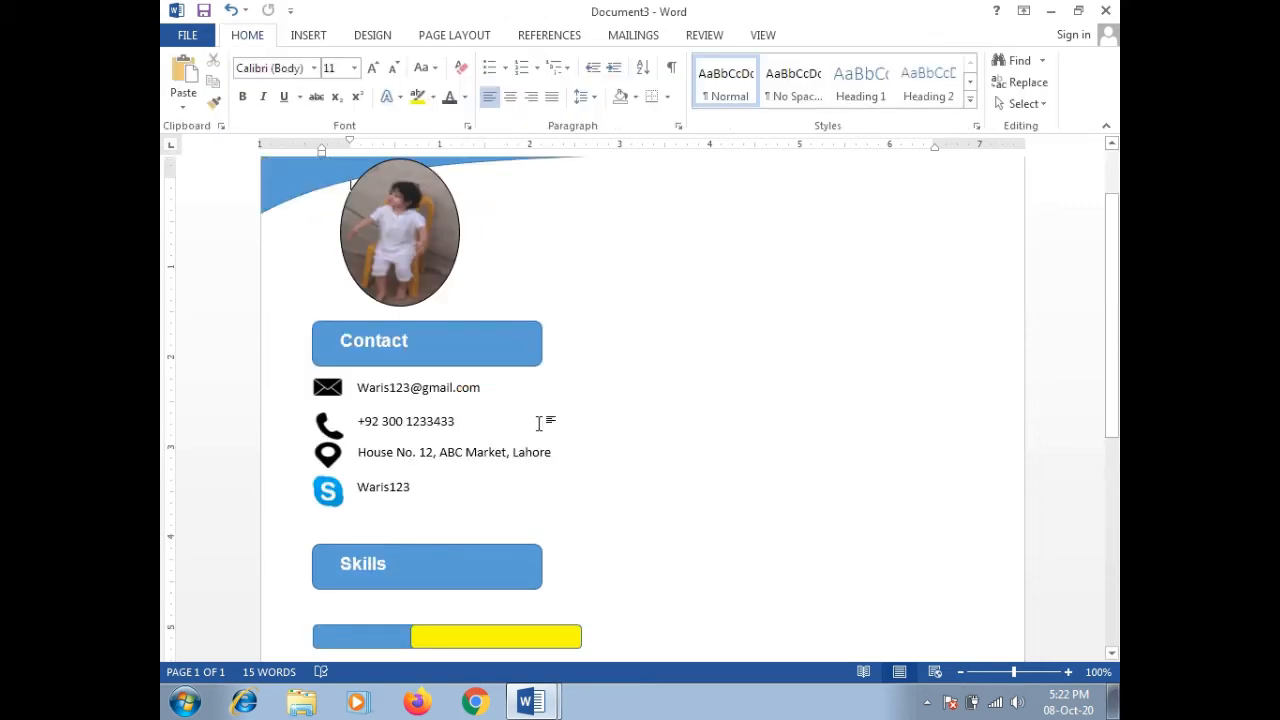
pyautogui.moveTo(1115, 369); pyautogui.dragTo(1109, 438)
pyautogui.click(500, 497)
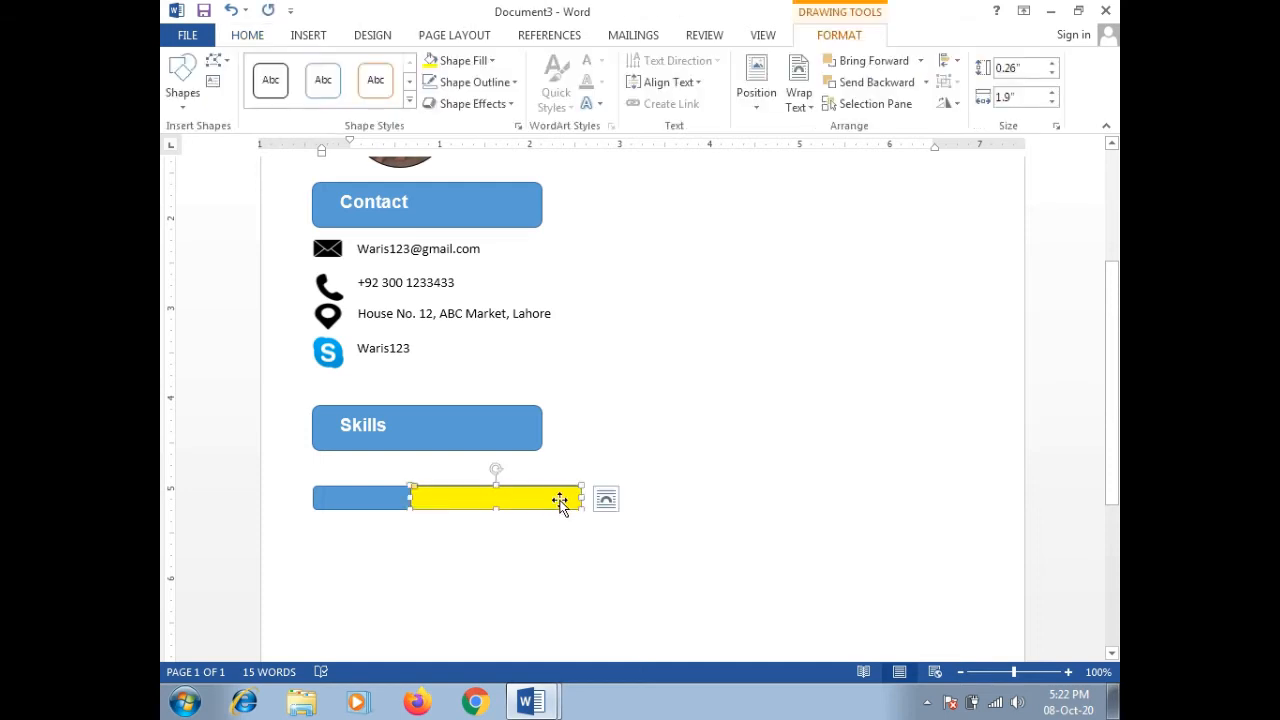
pyautogui.moveTo(581, 495); pyautogui.dragTo(543, 509)
pyautogui.click(514, 557)
pyautogui.scroll(2, 734, 501)
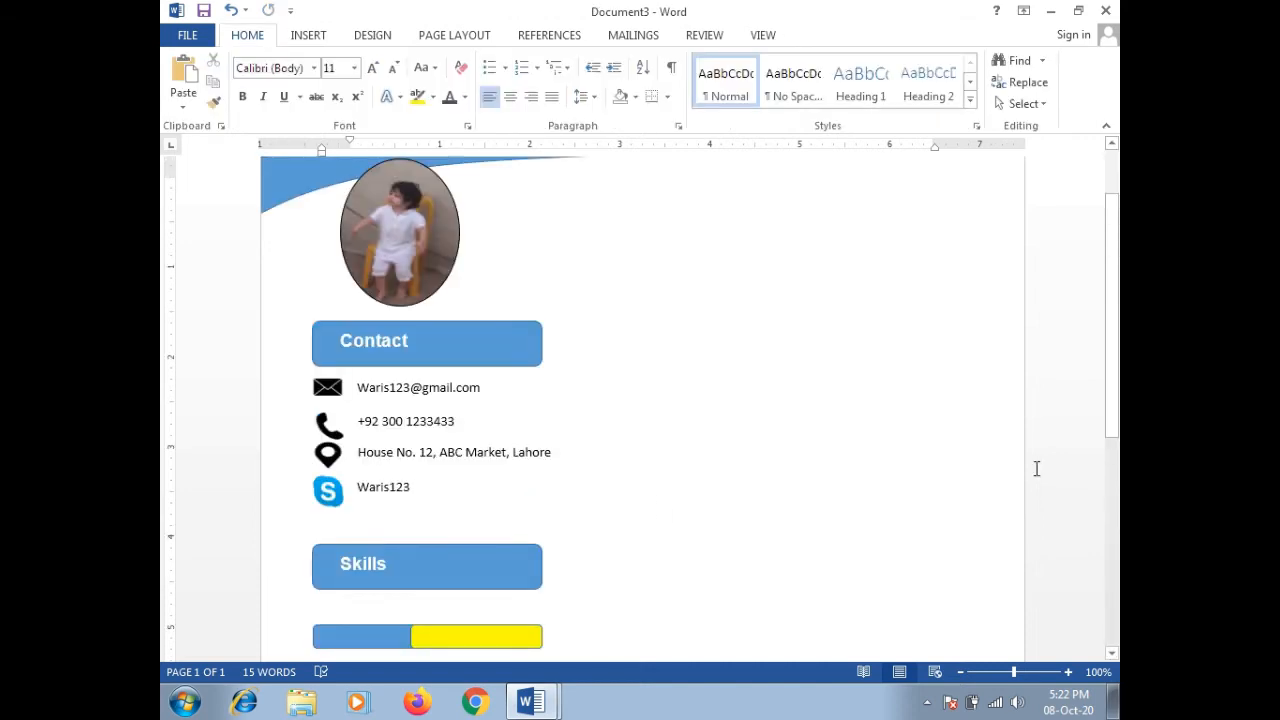
# Step: Copy the blue-and-yellow bar pair and paste two copies stacked below the first bar
pyautogui.moveTo(1111, 337); pyautogui.dragTo(1110, 420)
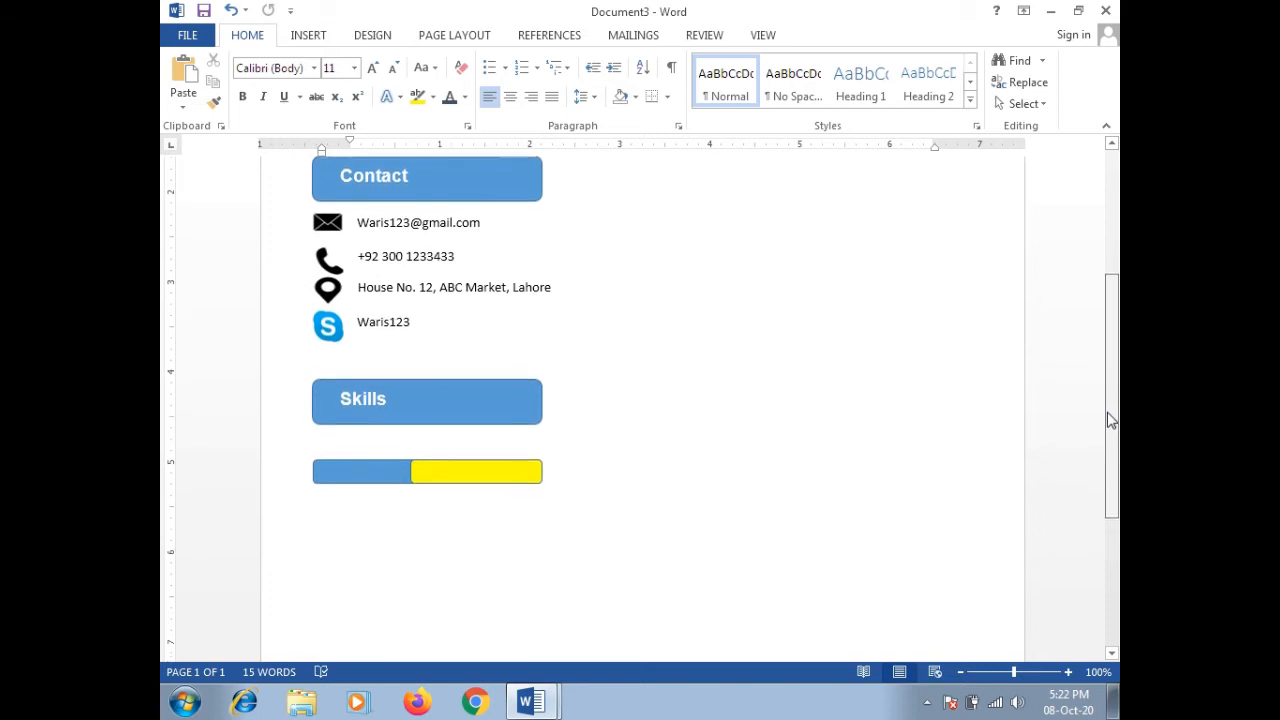
pyautogui.click(372, 461)
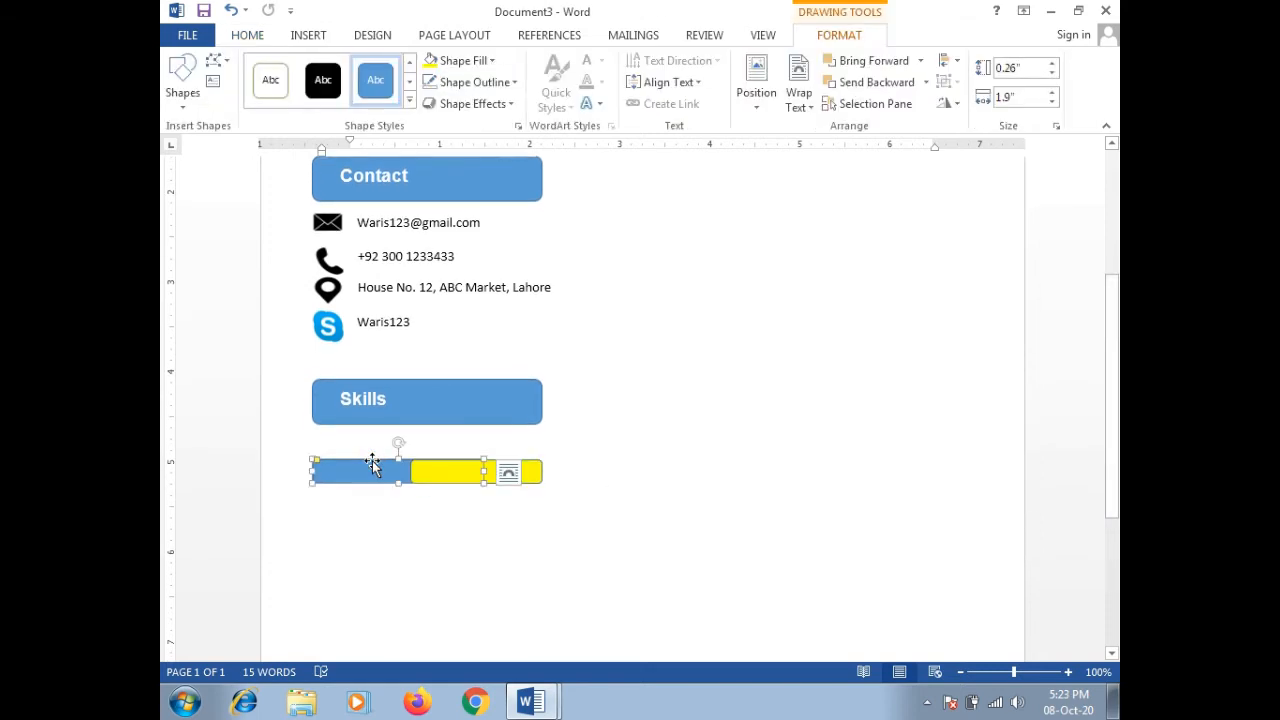
pyautogui.keyDown('shift'); pyautogui.click(536, 477); pyautogui.keyUp('shift')
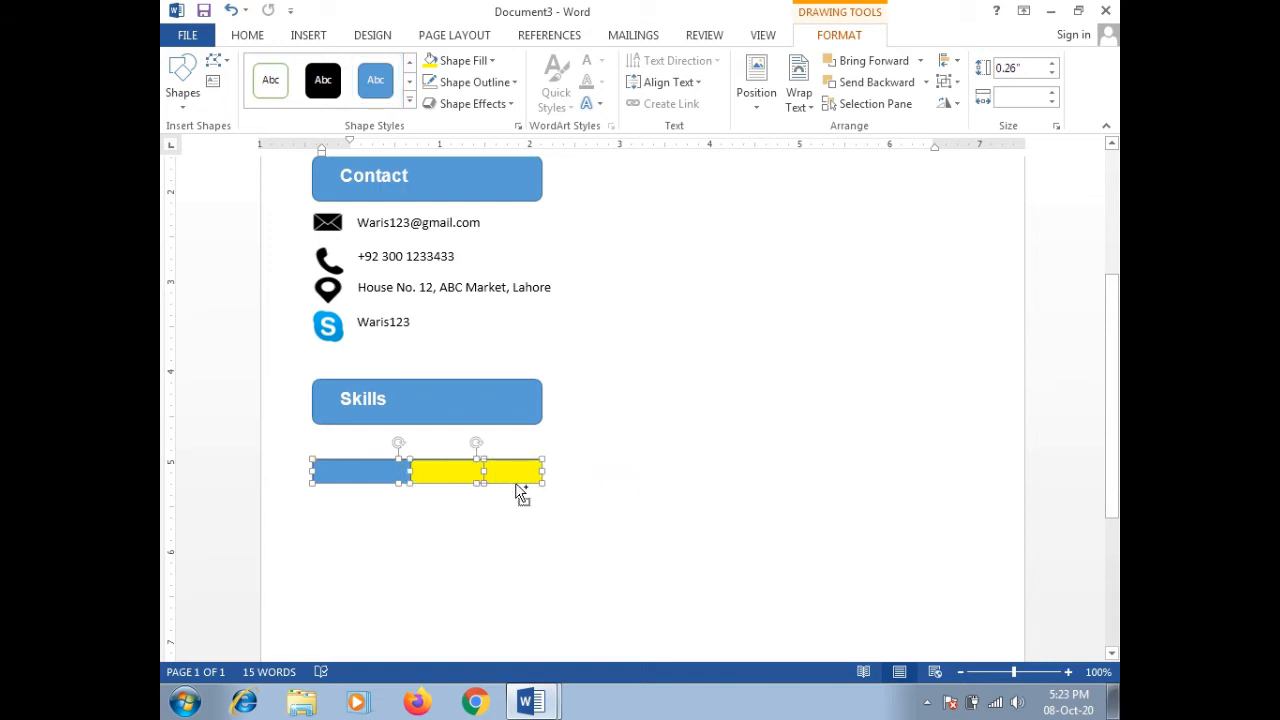
pyautogui.hotkey('ctrl', 'c')
pyautogui.hotkey('ctrl', 'v')
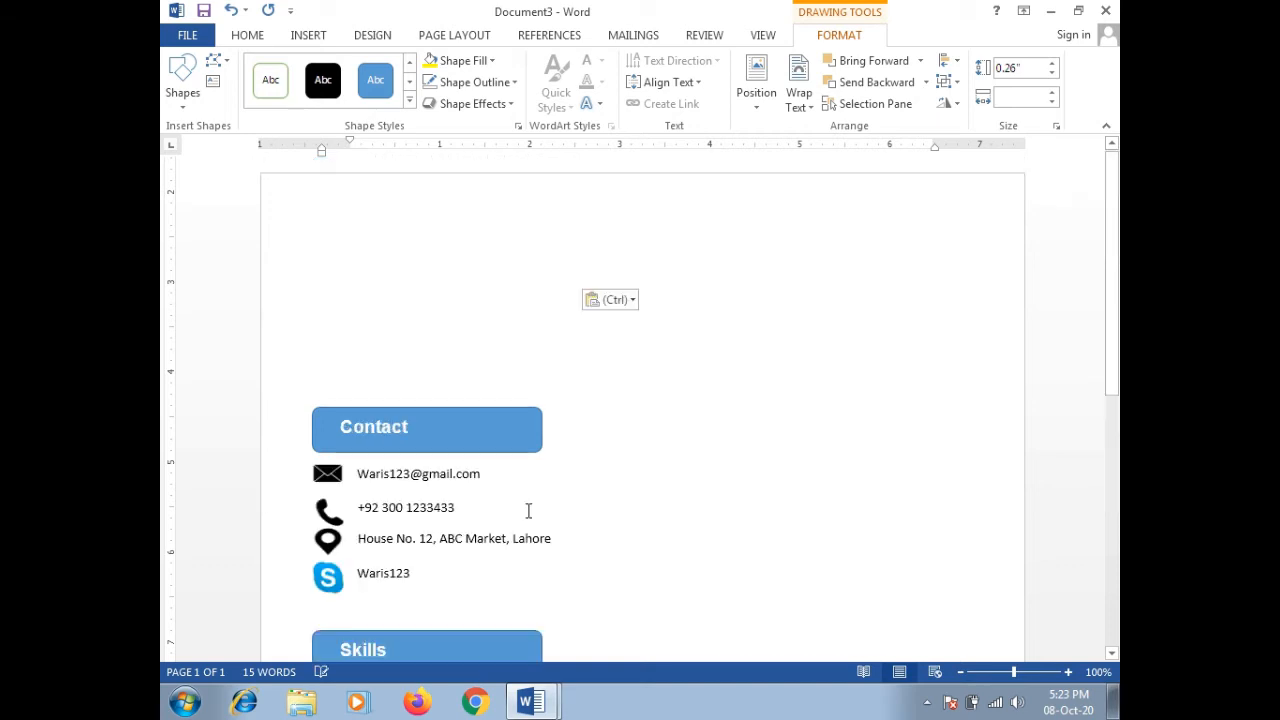
pyautogui.moveTo(540, 270); pyautogui.dragTo(502, 567)
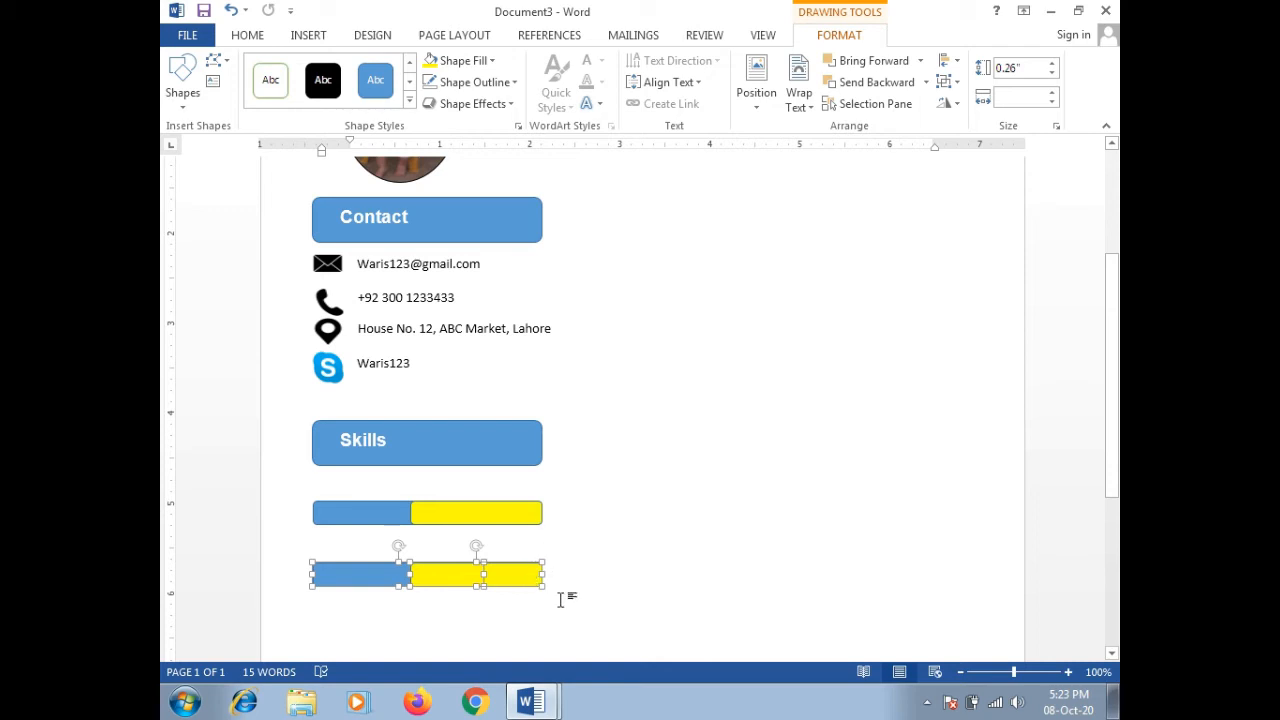
pyautogui.hotkey('ctrl', 'v')
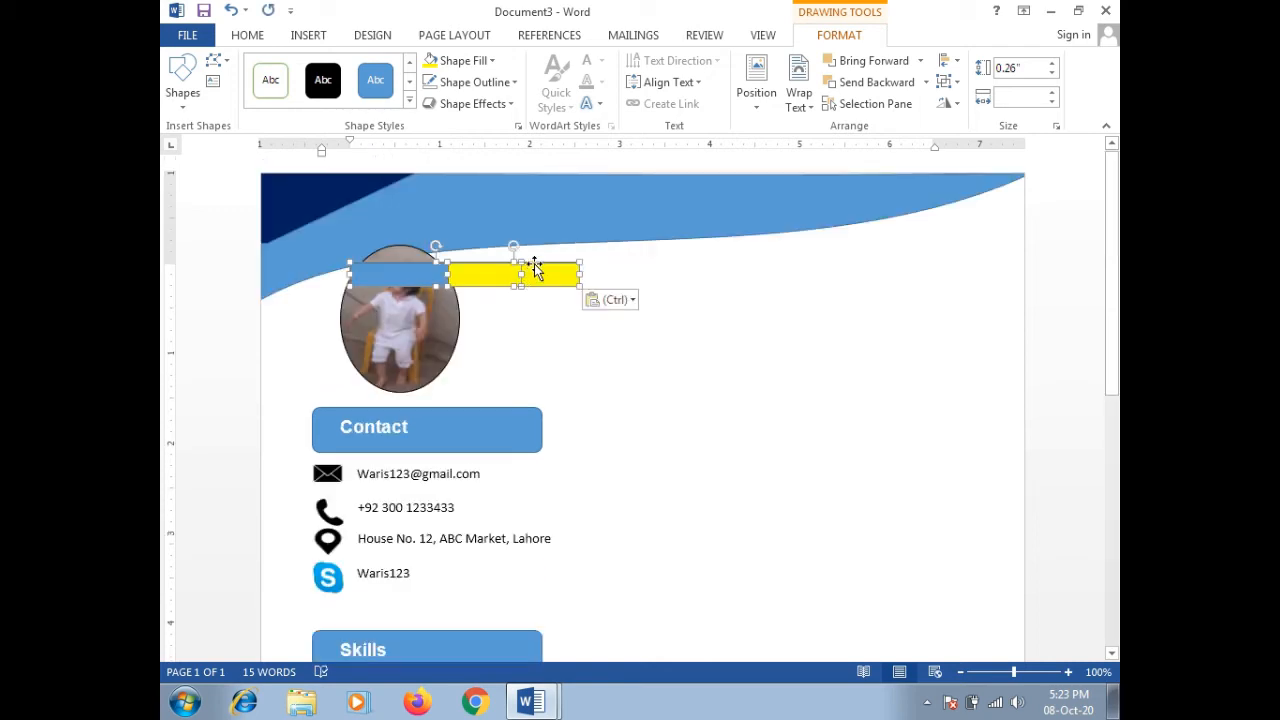
pyautogui.moveTo(535, 268); pyautogui.dragTo(494, 505)
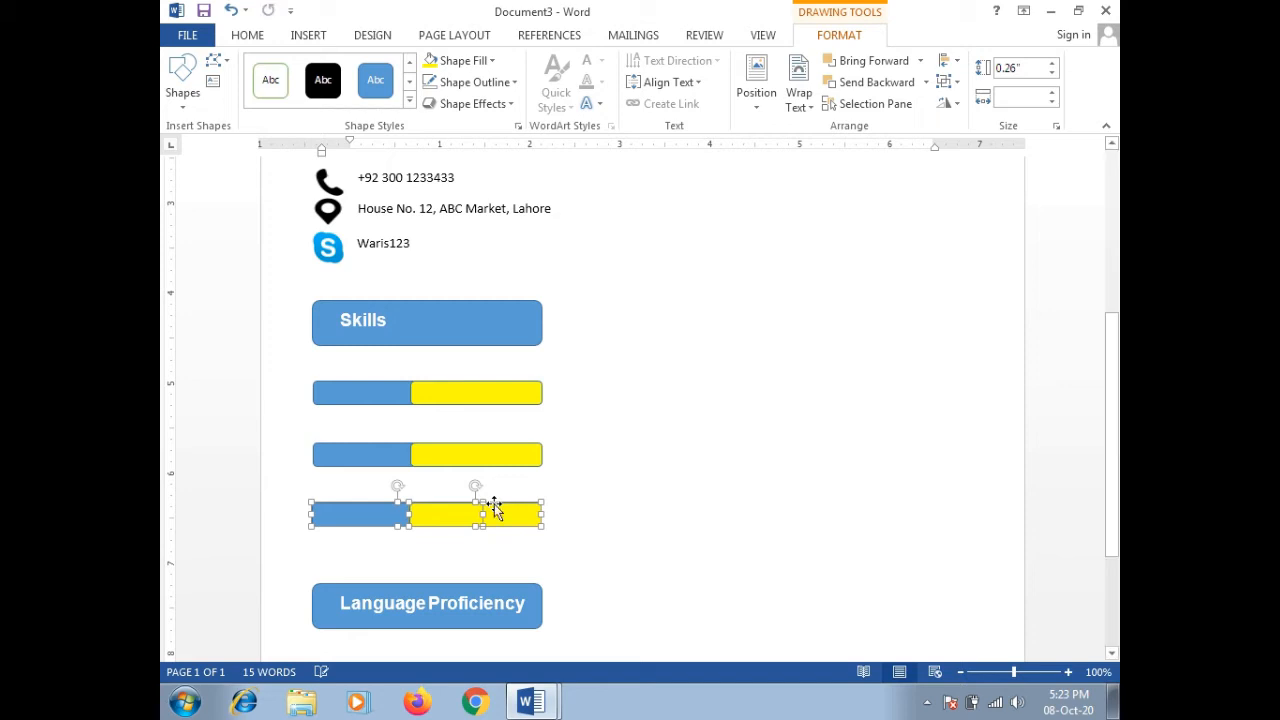
pyautogui.click(597, 487)
pyautogui.scroll(5, 740, 486)
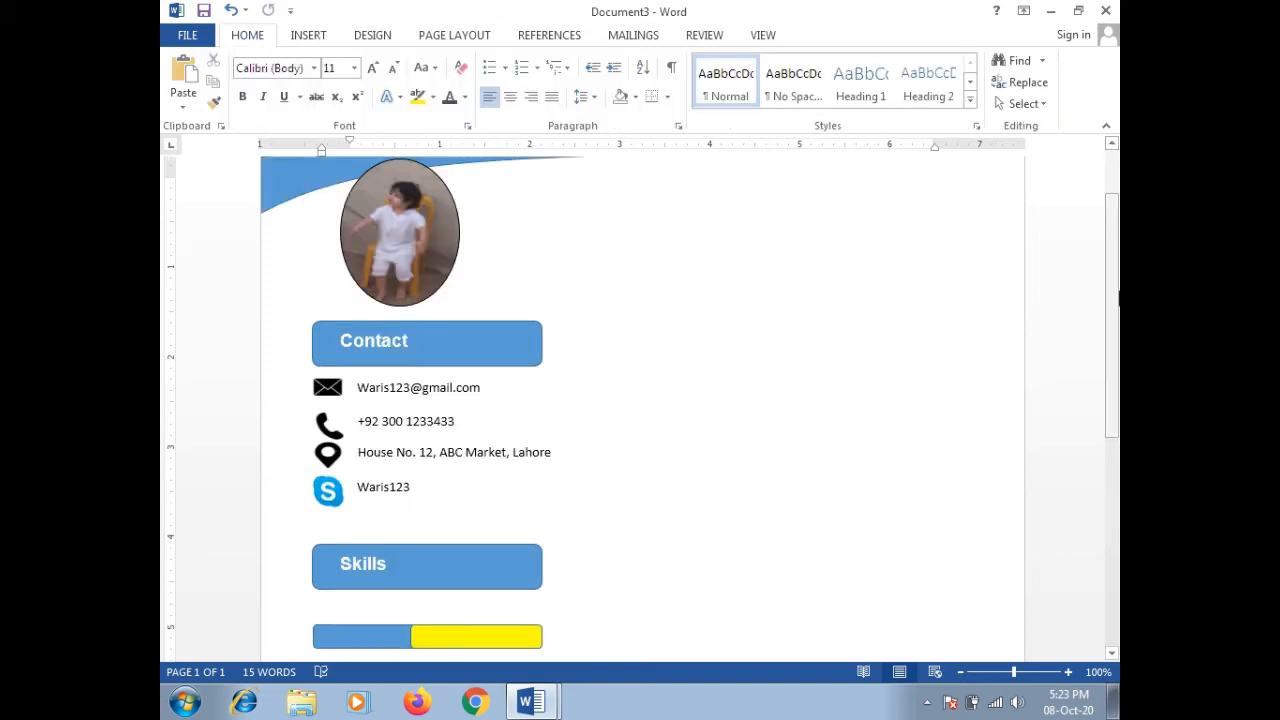
pyautogui.moveTo(1113, 295); pyautogui.dragTo(1108, 392)
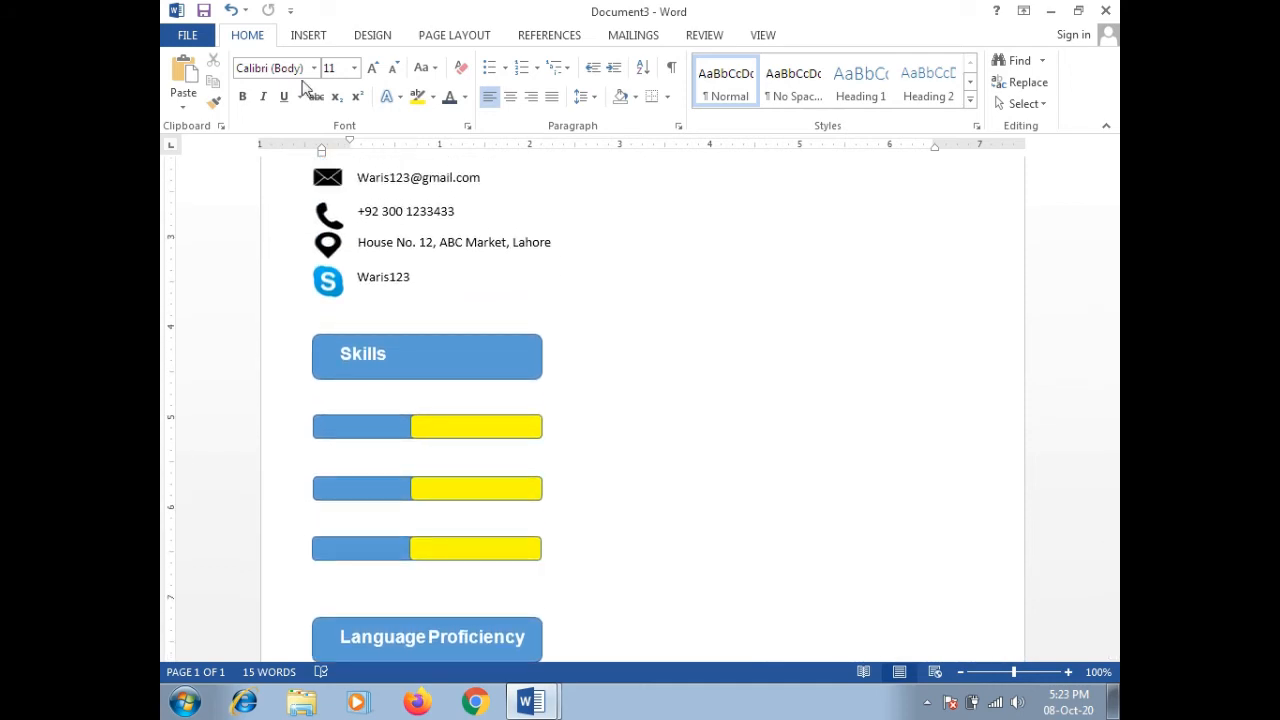
# Step: Add a small text box reading SEO Marketing above the first skill bar
pyautogui.click(305, 40)
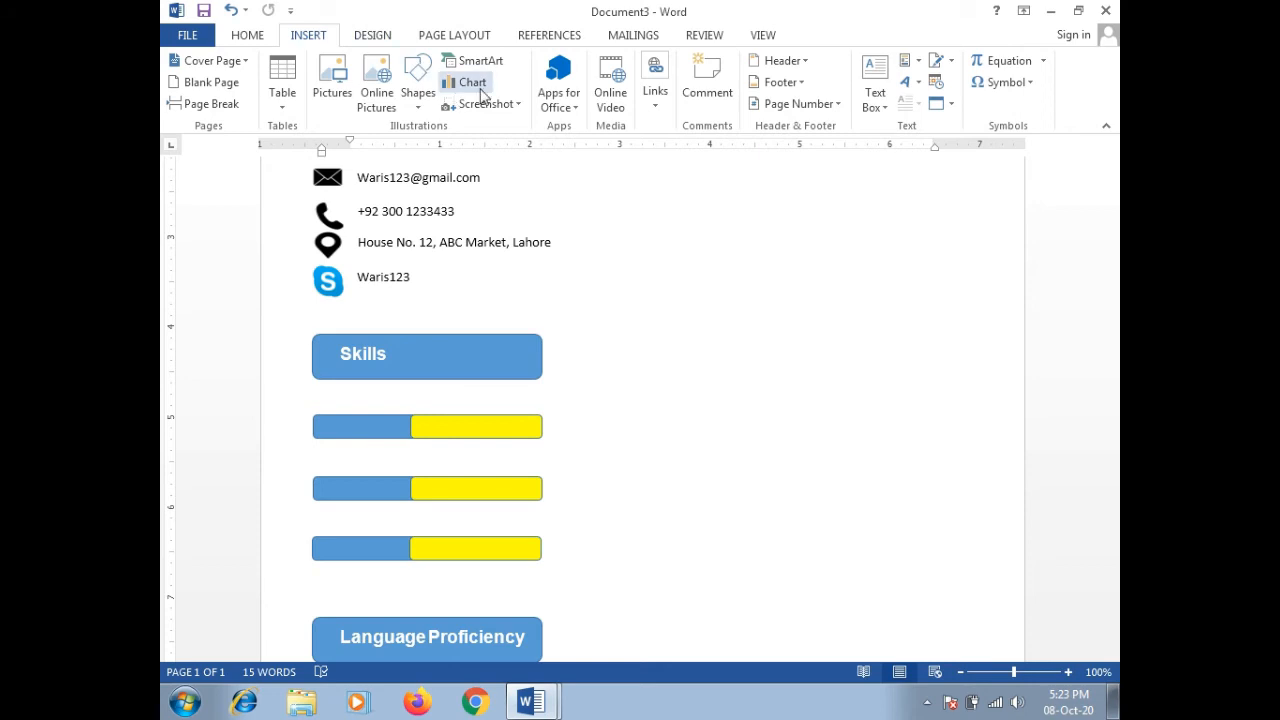
pyautogui.click(418, 102)
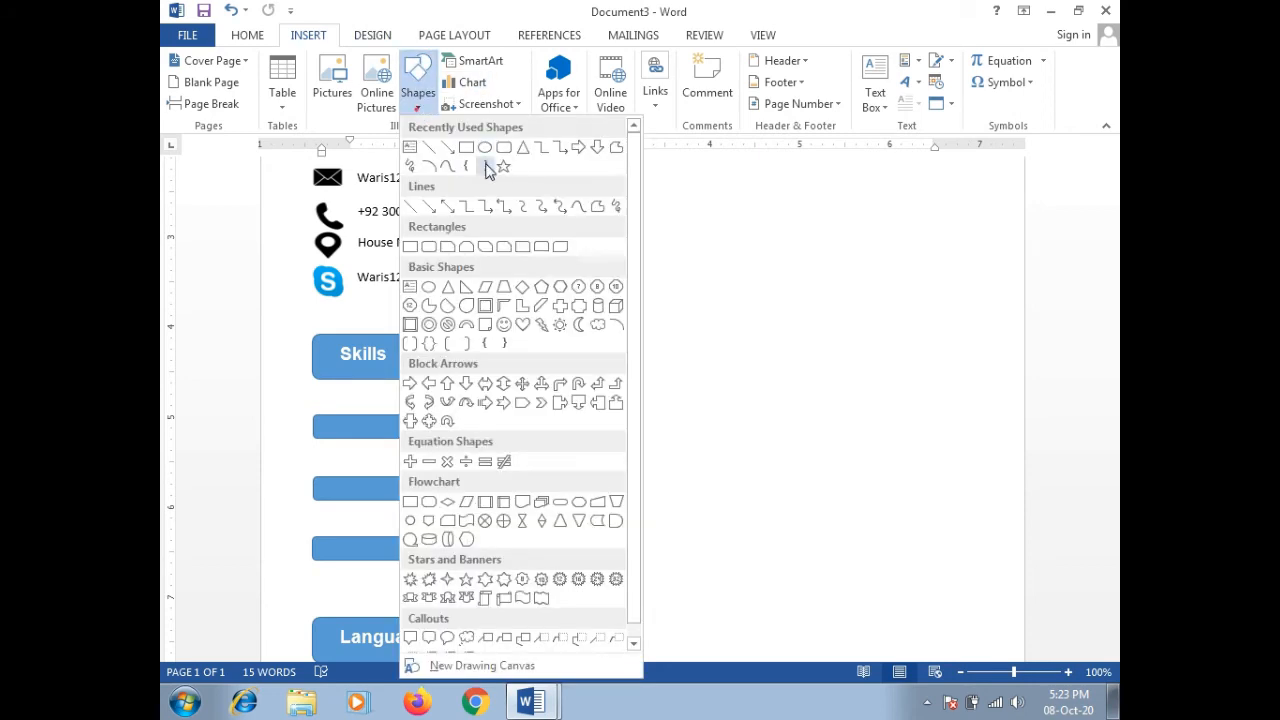
pyautogui.click(410, 148)
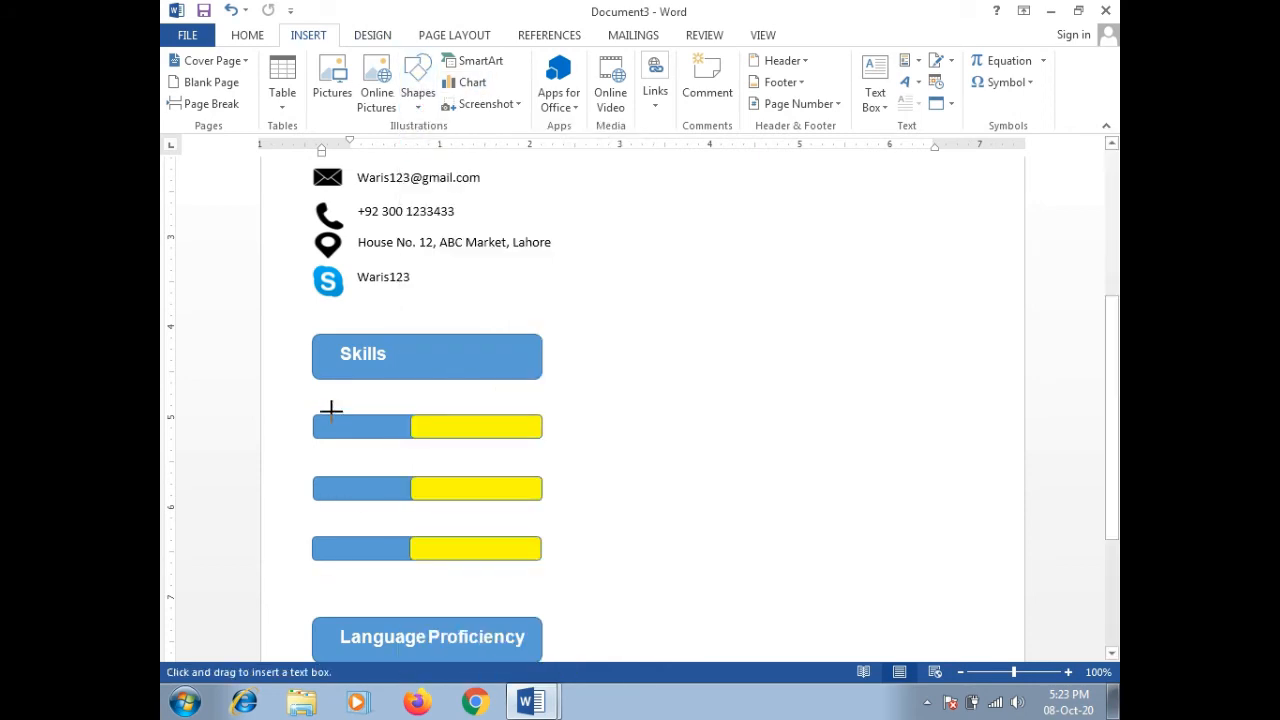
pyautogui.moveTo(314, 389); pyautogui.dragTo(416, 408)
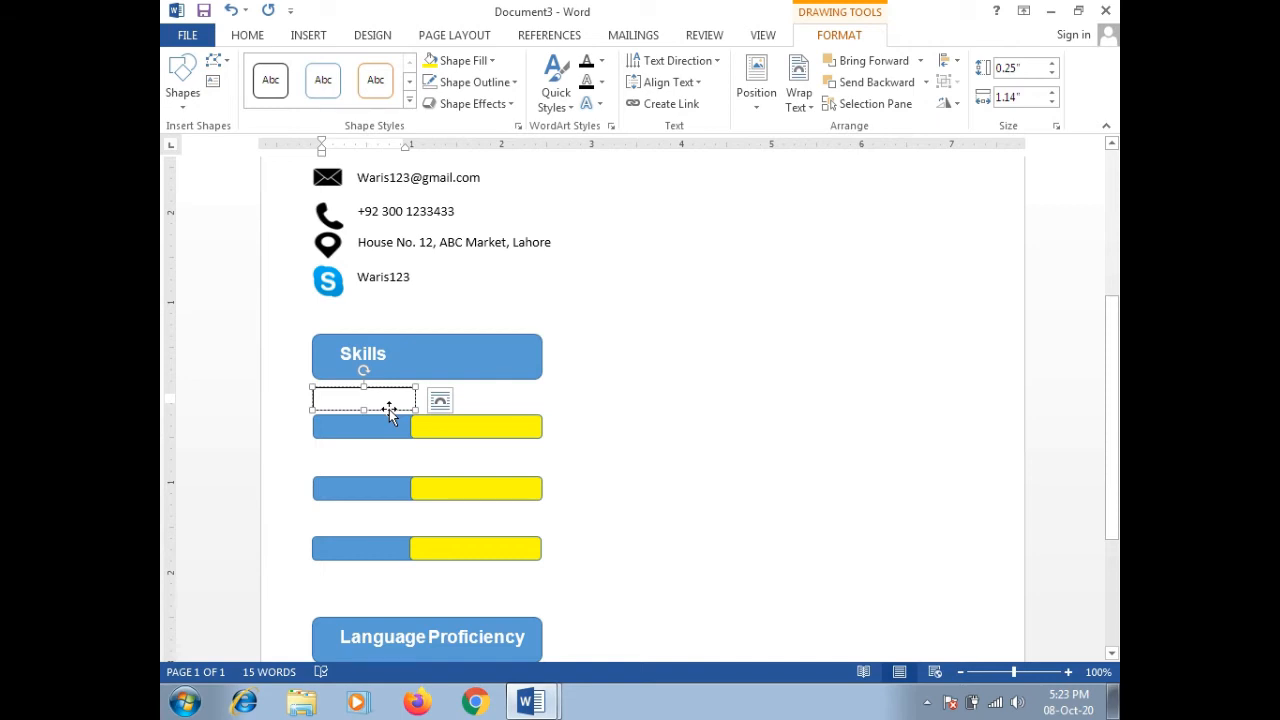
pyautogui.write('SEO Marketing')
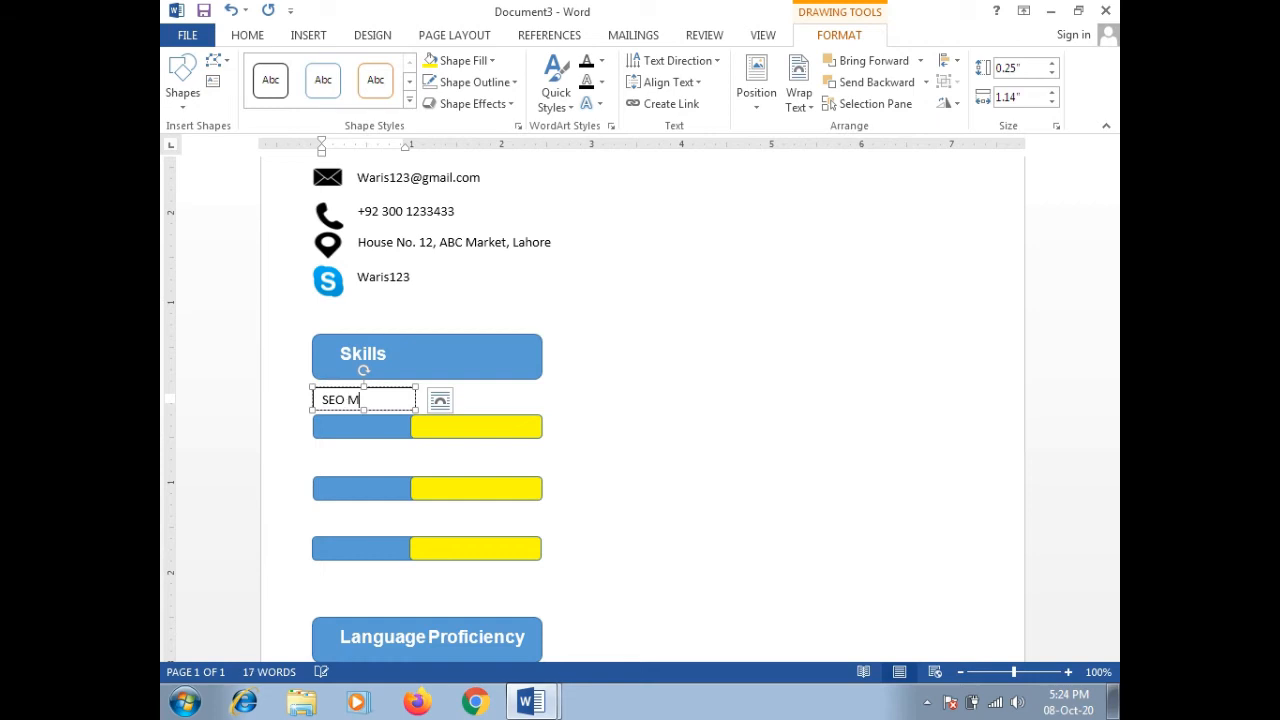
pyautogui.click(375, 386)
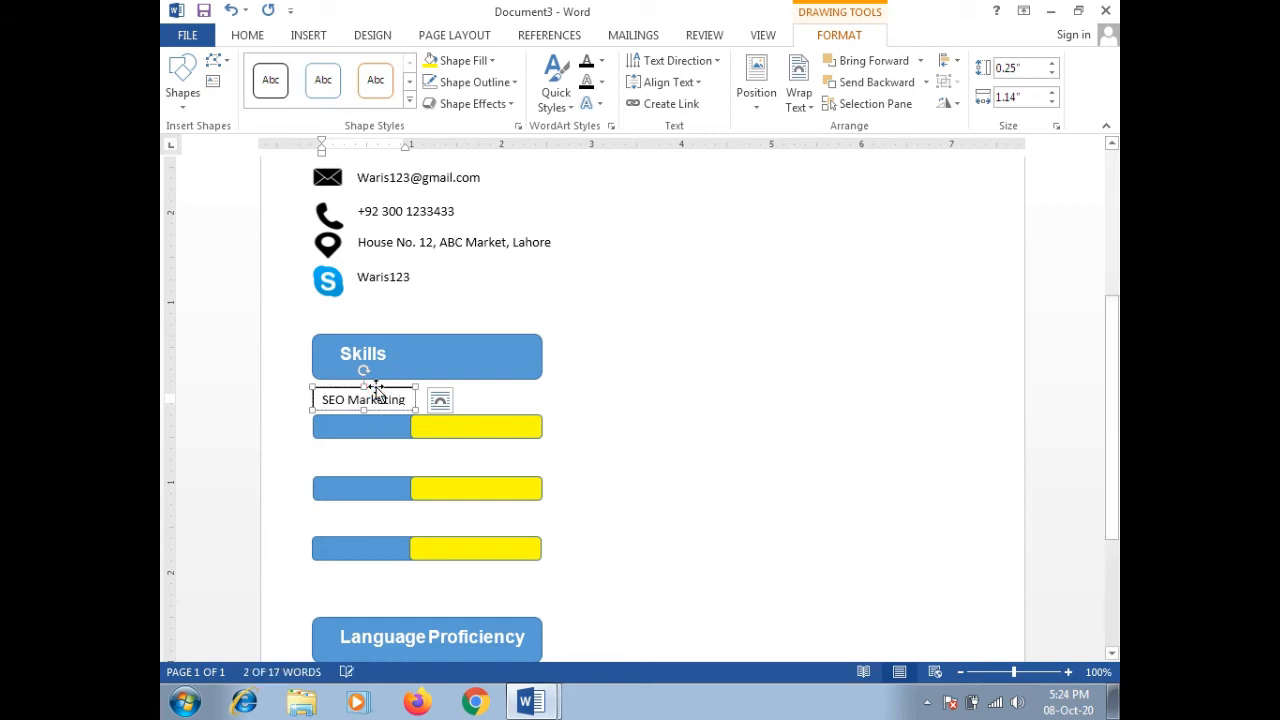
pyautogui.click(377, 452)
pyautogui.scroll(4, 377, 452)
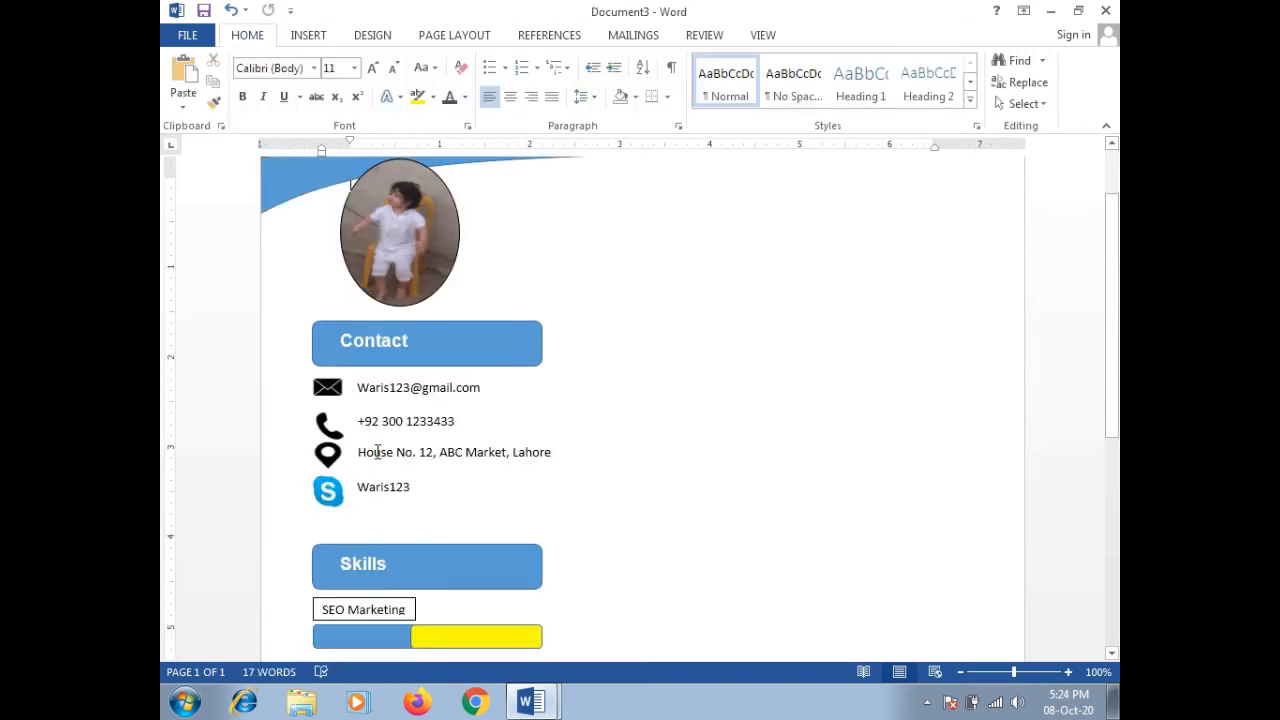
# Step: Paste a copy of the label above the second bar and change it to MS Office
pyautogui.hotkey('ctrl', 'v')
pyautogui.moveTo(433, 177); pyautogui.dragTo(372, 580)
pyautogui.moveTo(397, 716); pyautogui.dragTo(398, 493)
pyautogui.tripleClick(394, 504)
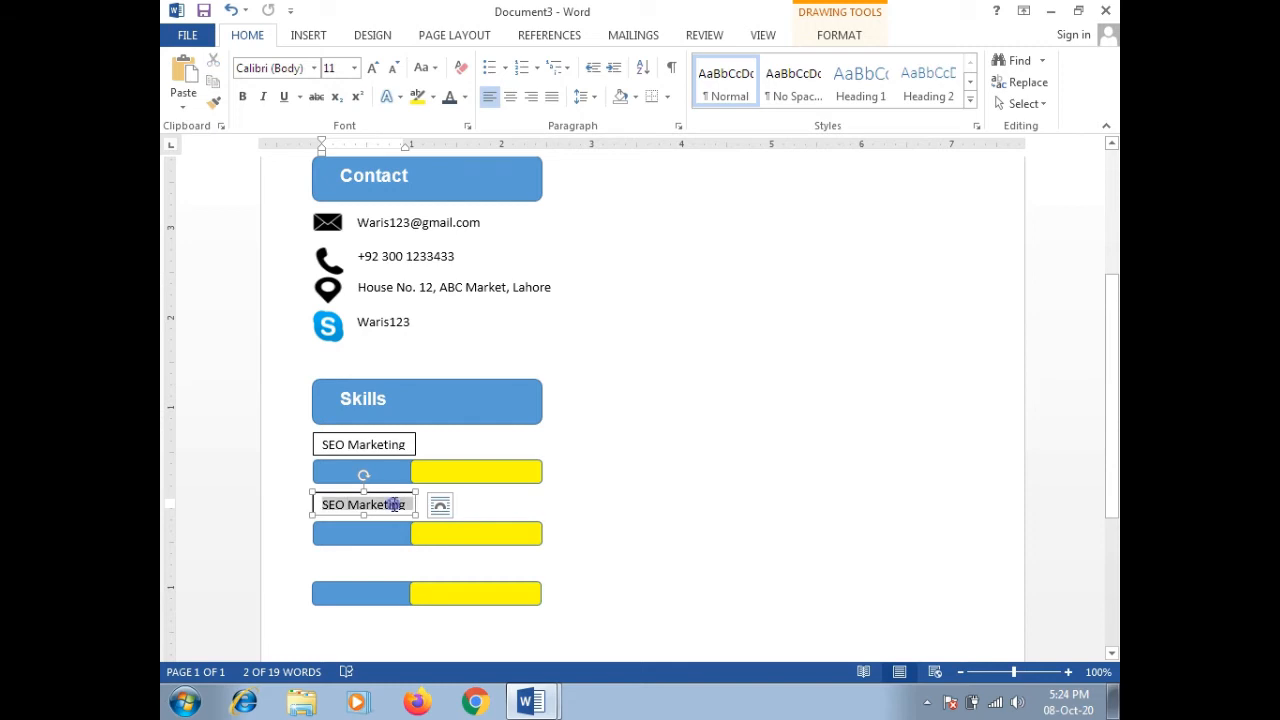
pyautogui.write('MS')
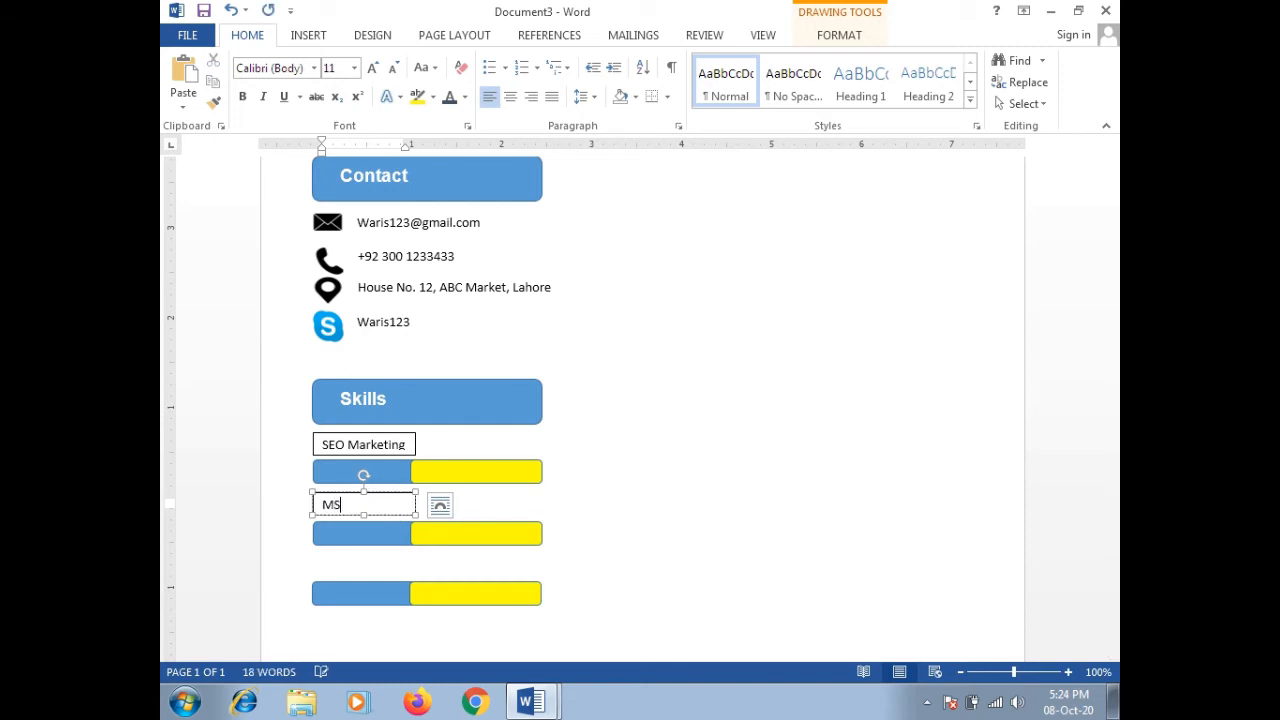
pyautogui.write(' Office')
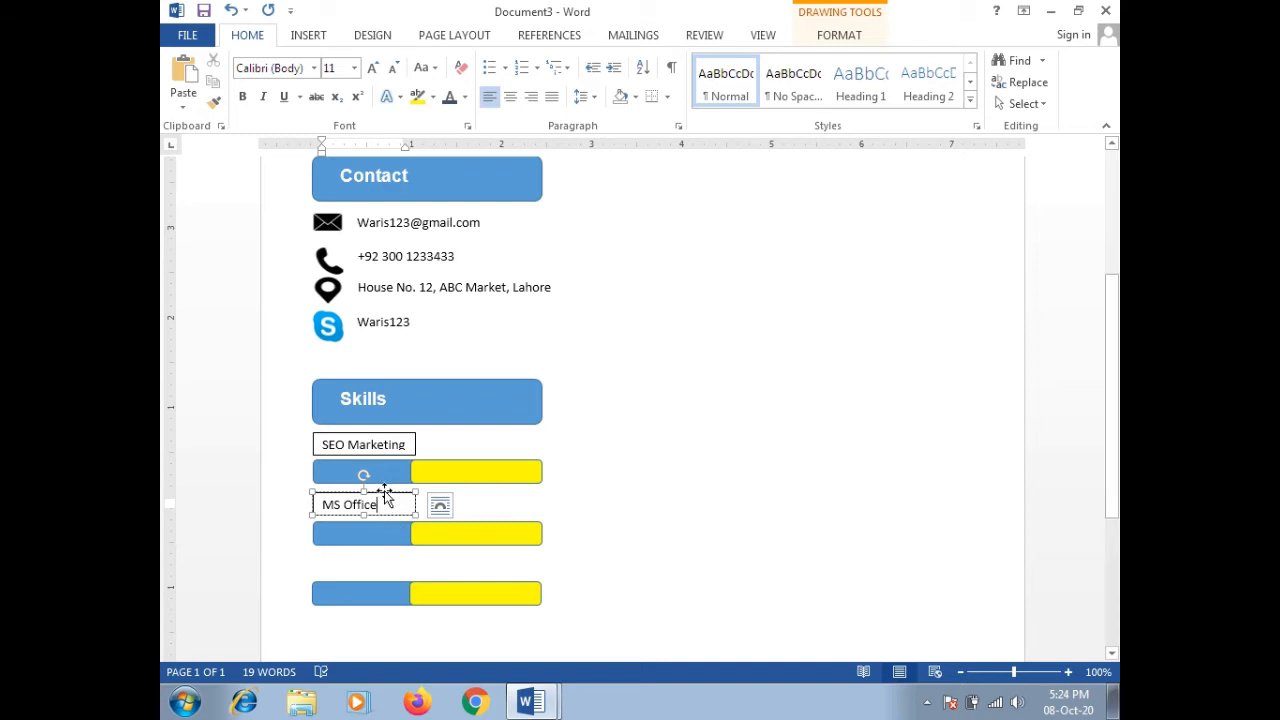
pyautogui.click(384, 492)
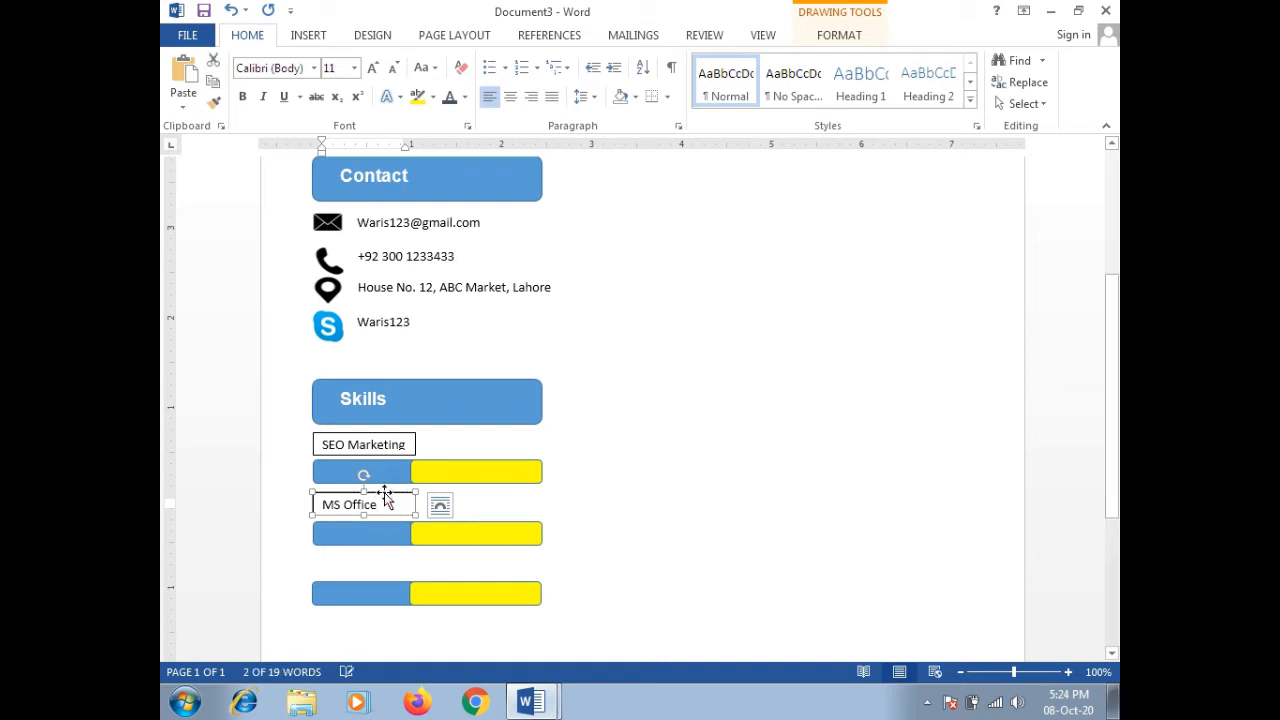
pyautogui.click(391, 588)
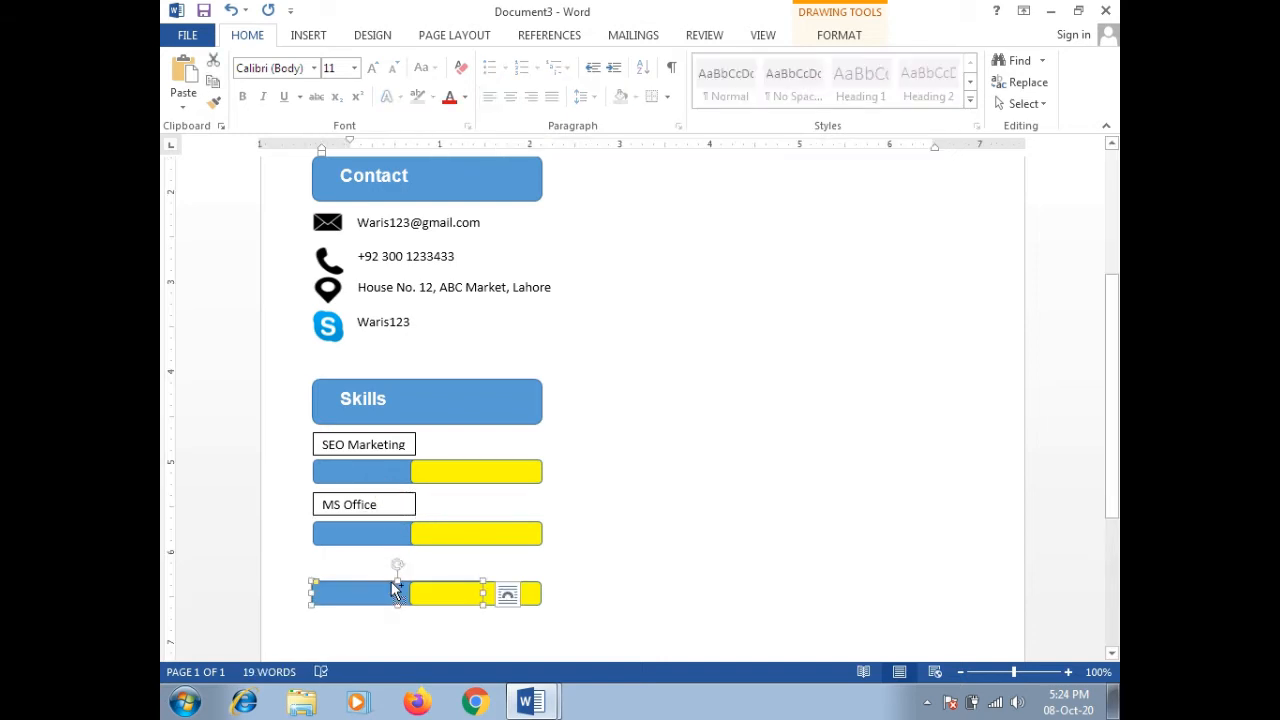
# Step: Paste another label above the third bar and relabel it Data Analysis
pyautogui.hotkey('ctrl', 'v')
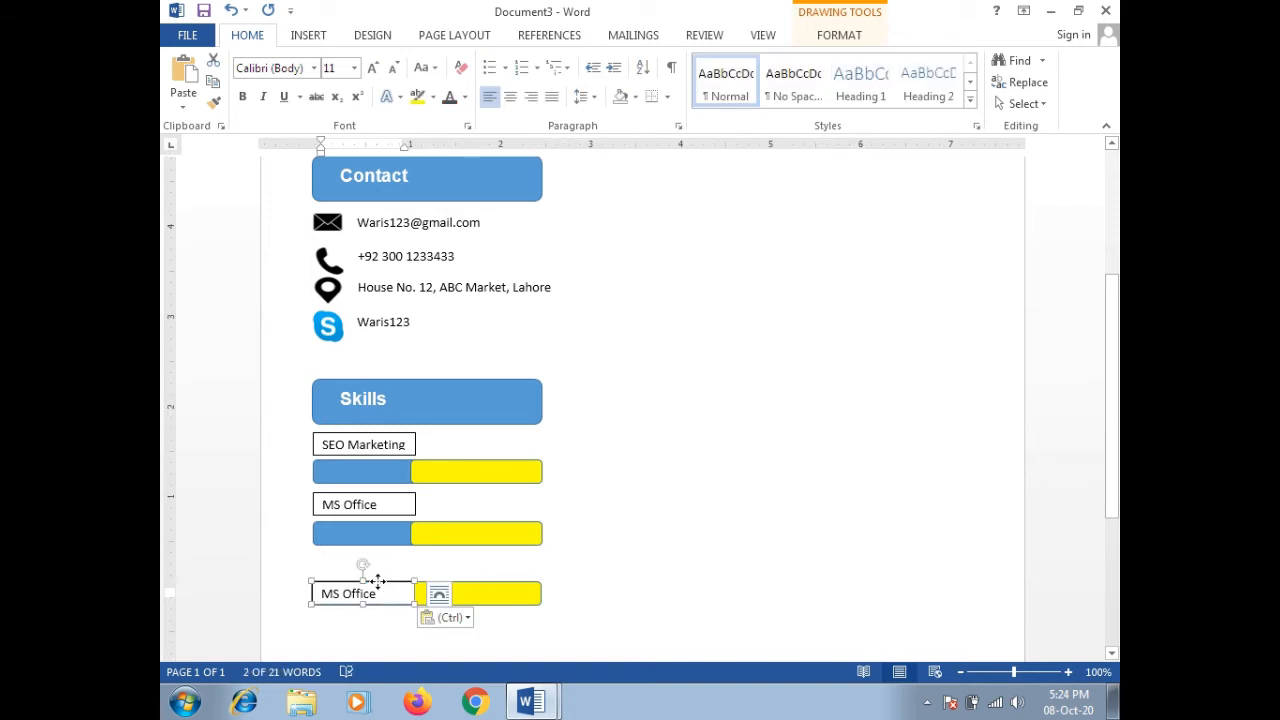
pyautogui.moveTo(378, 581); pyautogui.dragTo(382, 553)
pyautogui.tripleClick(375, 565)
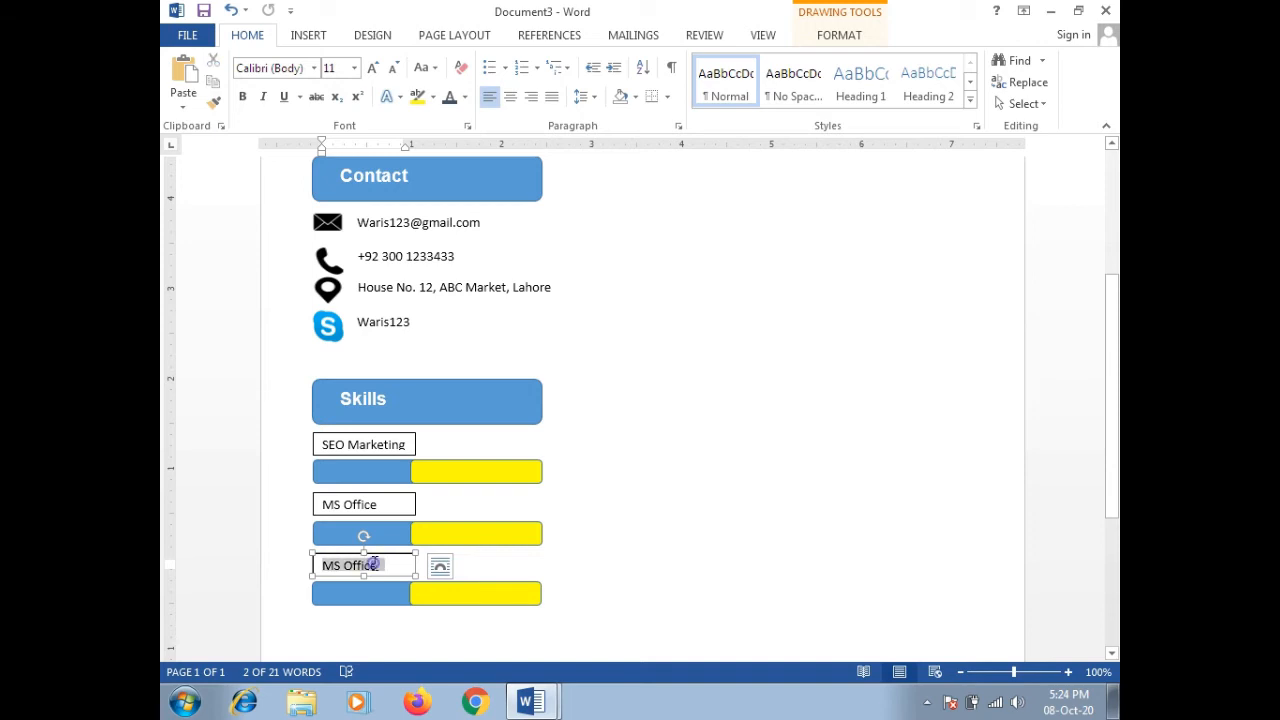
pyautogui.write('Data Analy')
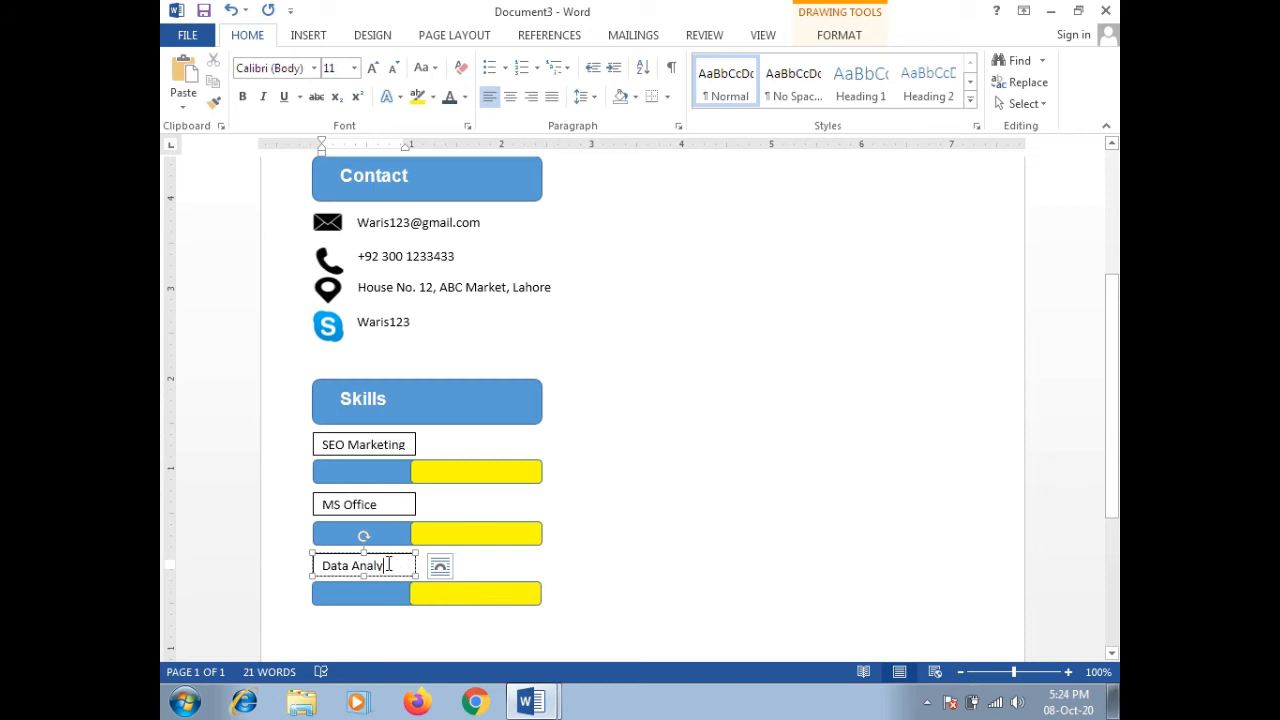
pyautogui.press('BackSpace')
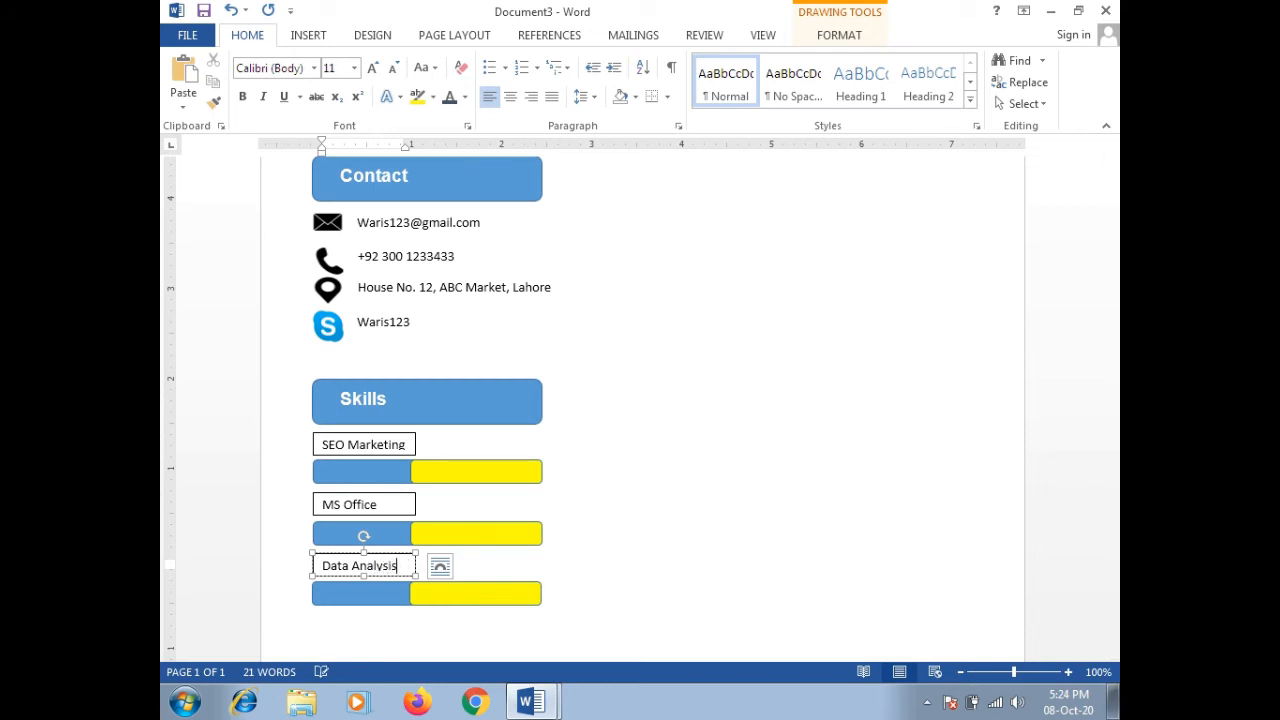
# Step: Set the SEO Marketing and MS Office label text in Arial
pyautogui.click(371, 436)
pyautogui.scroll(3, 376, 440)
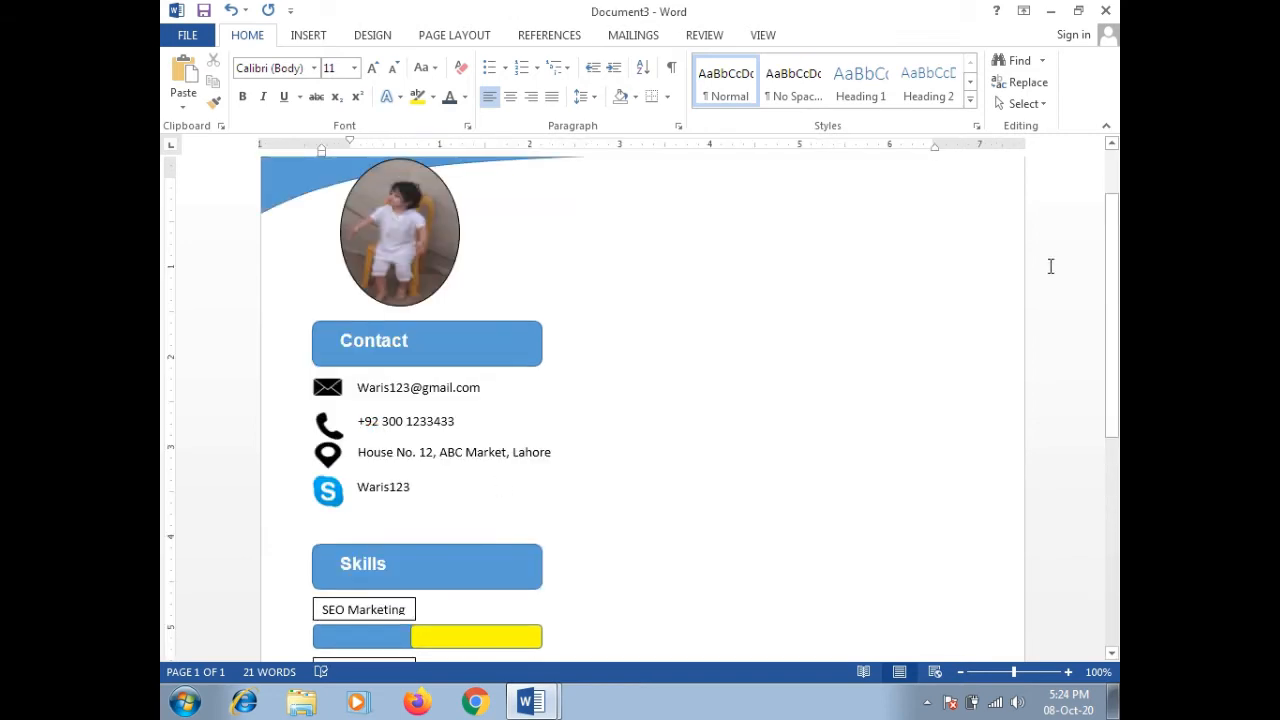
pyautogui.scroll(-3, 1114, 290)
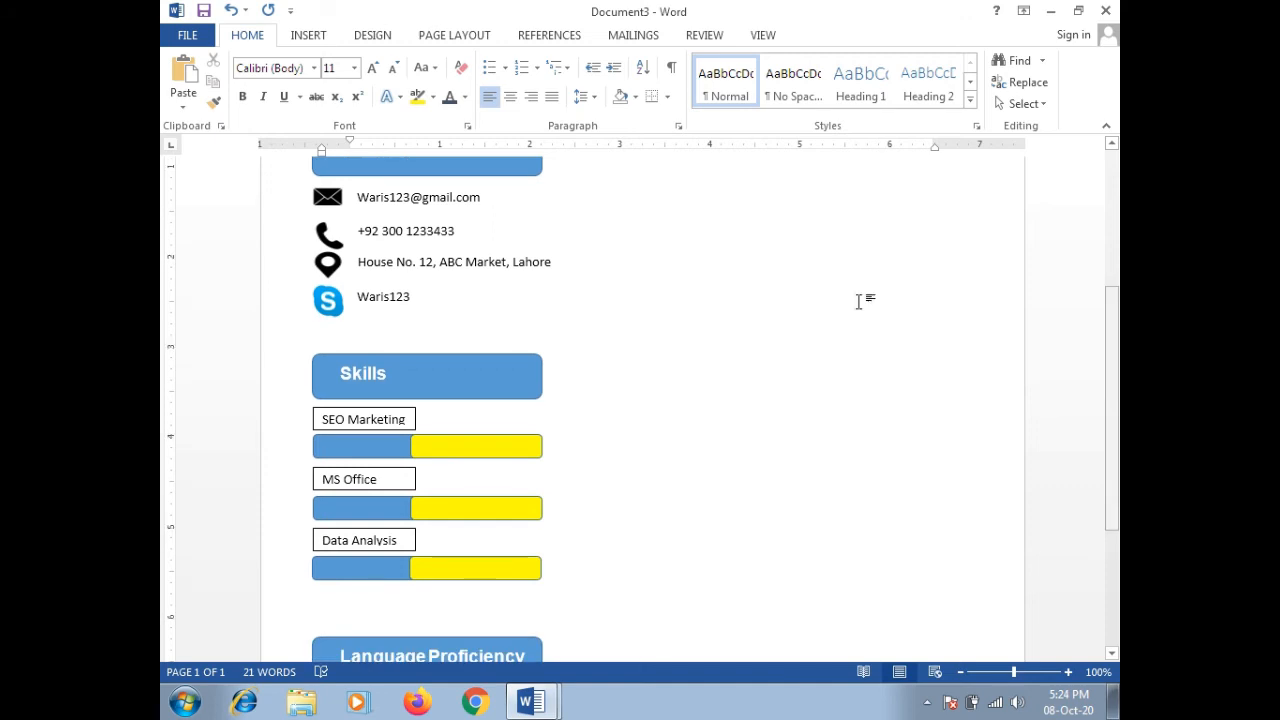
pyautogui.scroll(2, 389, 496)
pyautogui.tripleClick(385, 514)
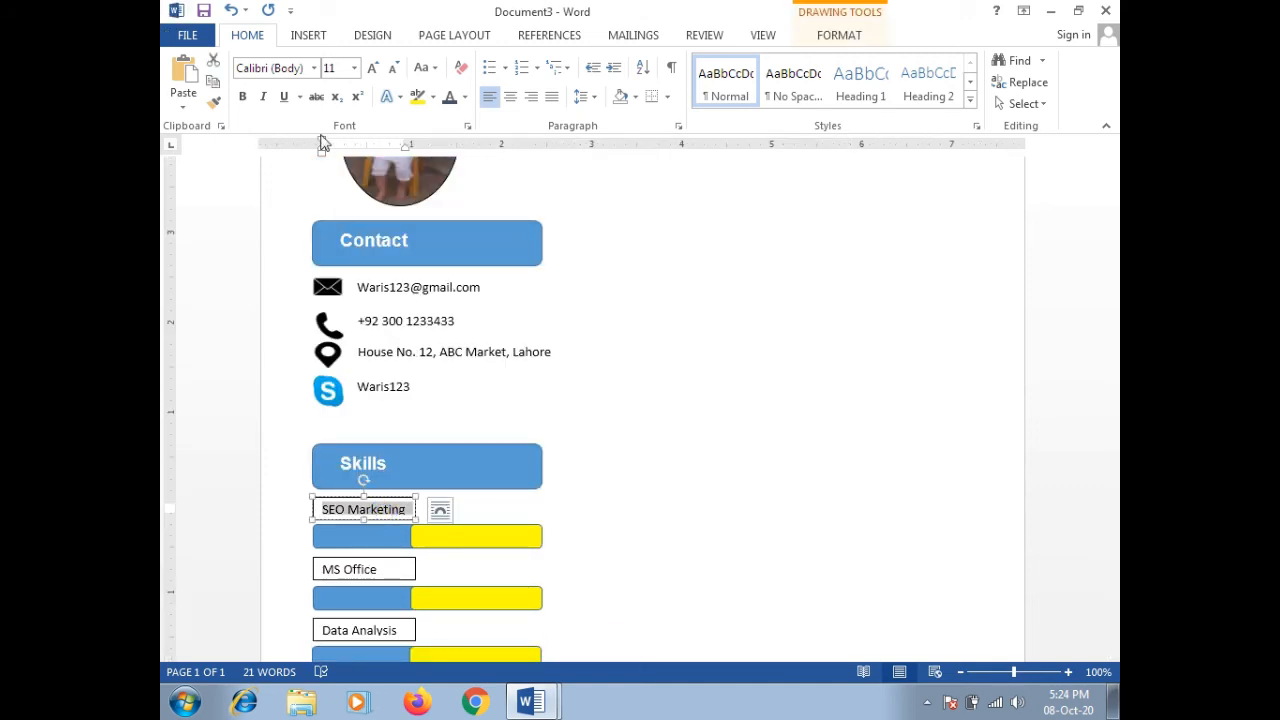
pyautogui.click(314, 68)
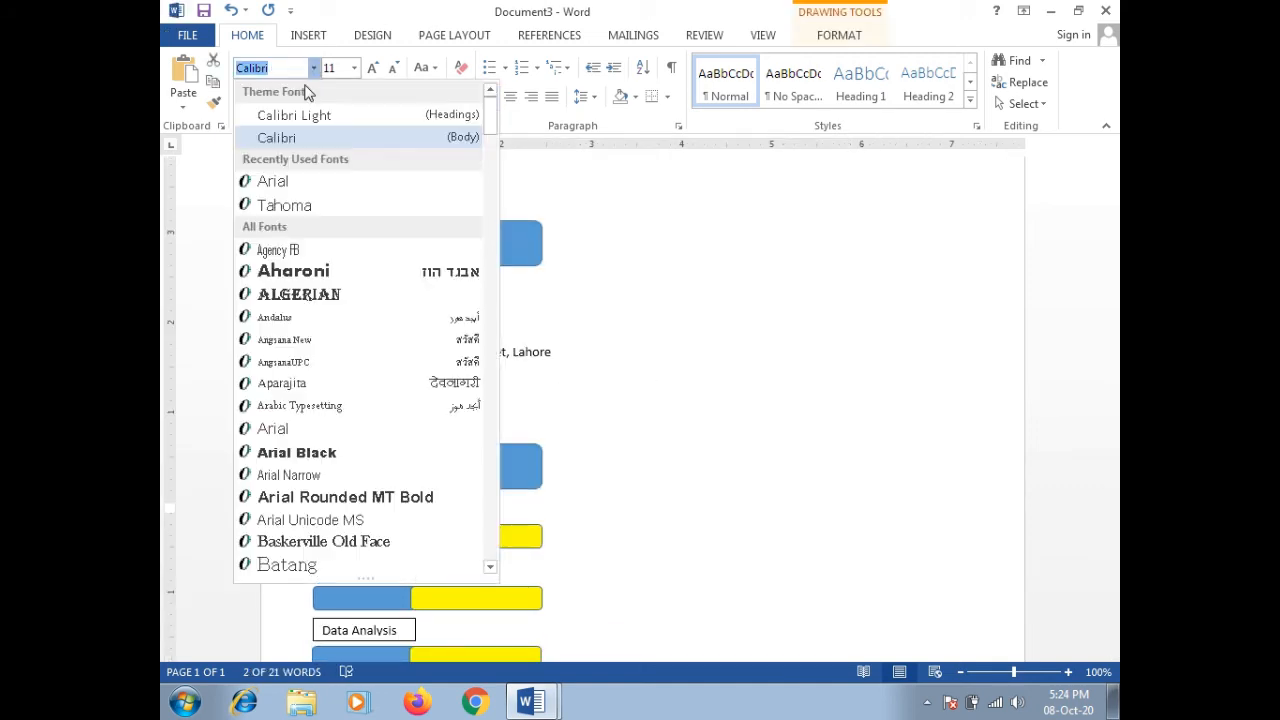
pyautogui.click(273, 184)
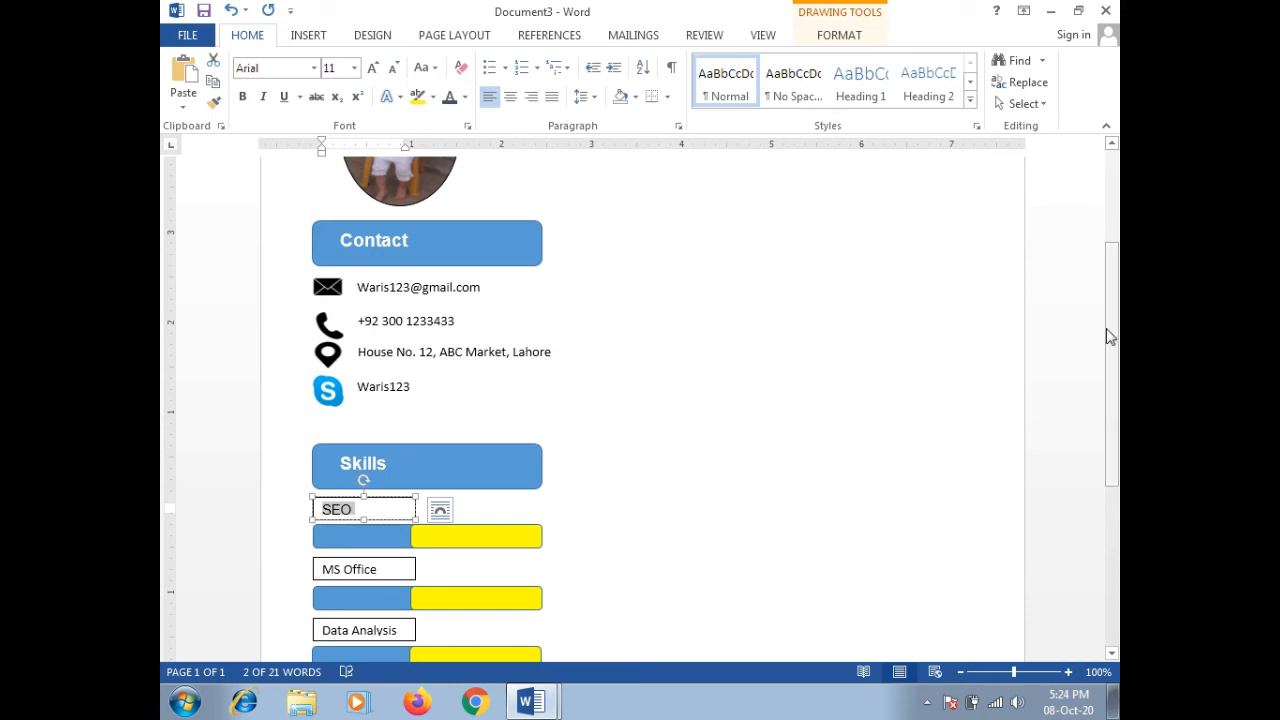
pyautogui.moveTo(1107, 337); pyautogui.dragTo(1107, 417)
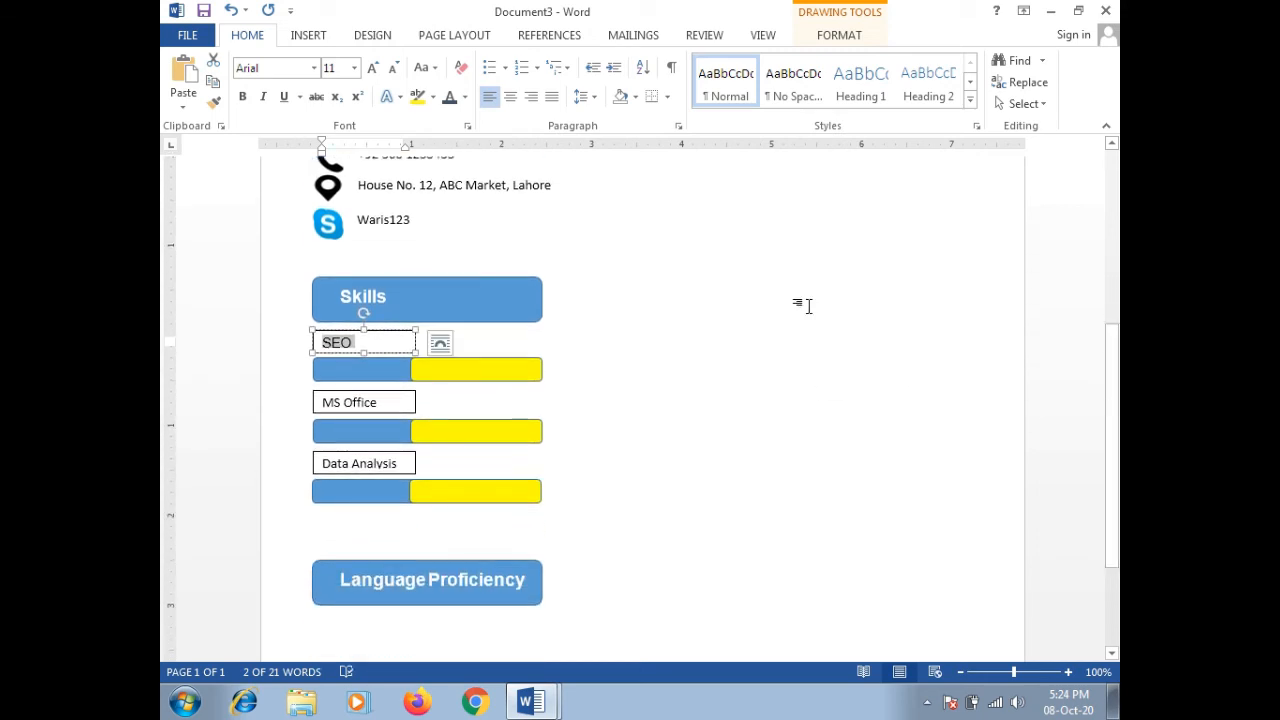
pyautogui.tripleClick(382, 399)
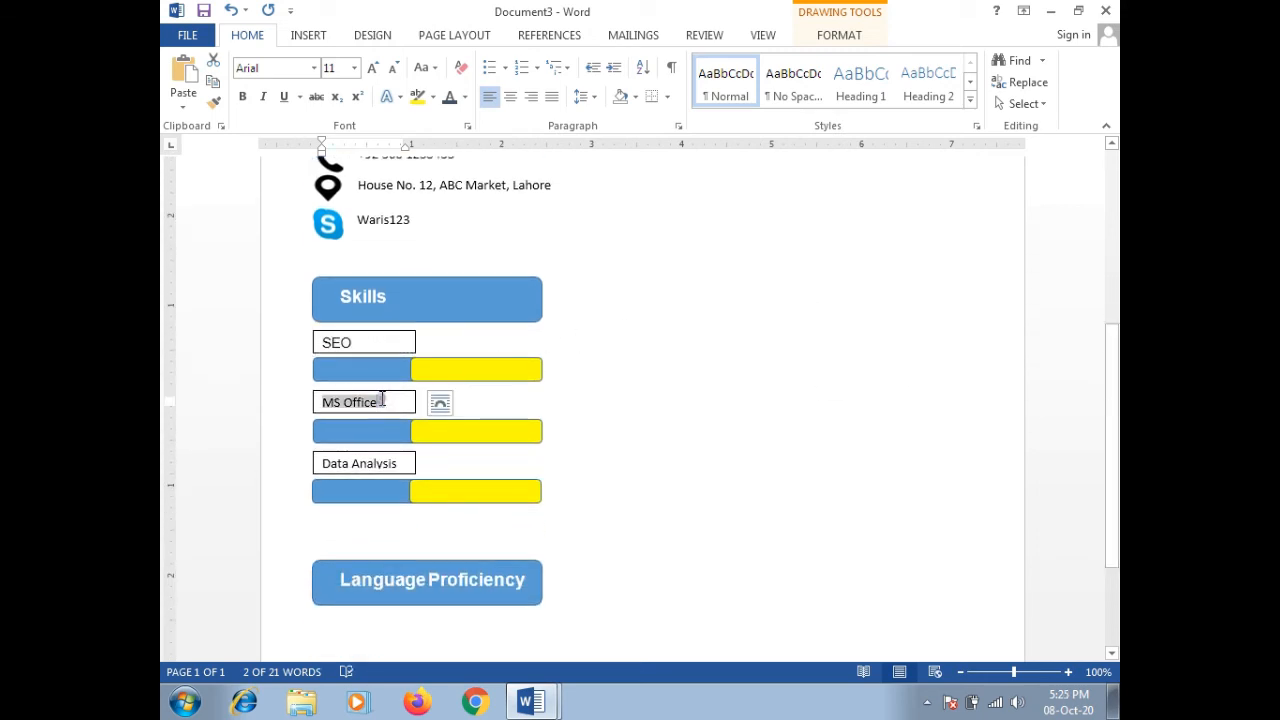
pyautogui.click(316, 68)
pyautogui.click(272, 182)
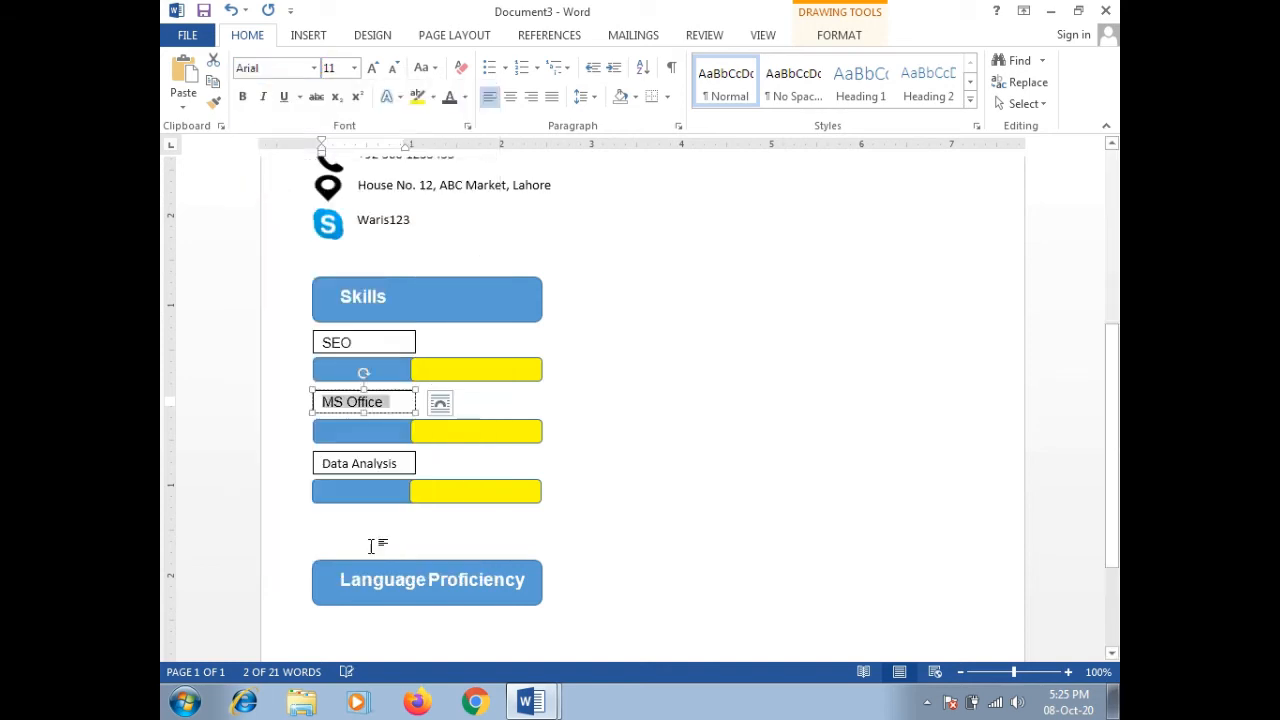
# Step: Set the Data Analysis label text in Arial
pyautogui.click(368, 474)
pyautogui.click(366, 463)
pyautogui.doubleClick(350, 462)
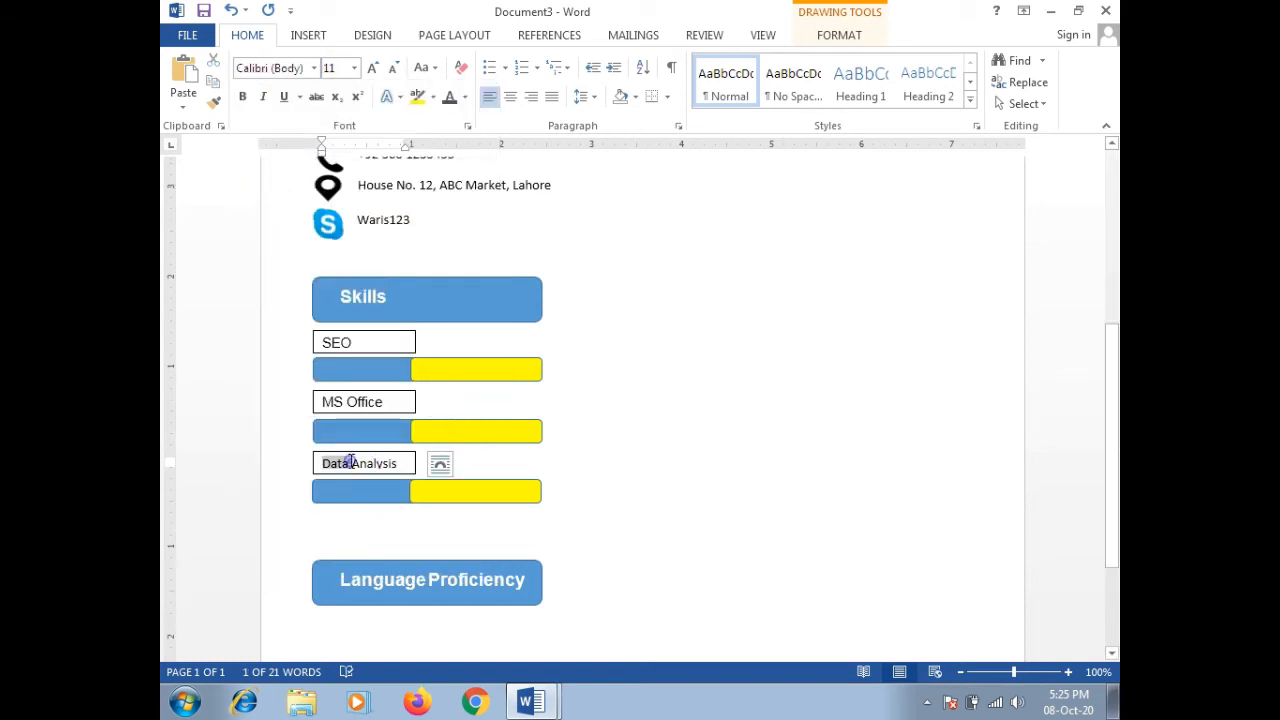
pyautogui.tripleClick(350, 462)
pyautogui.click(316, 68)
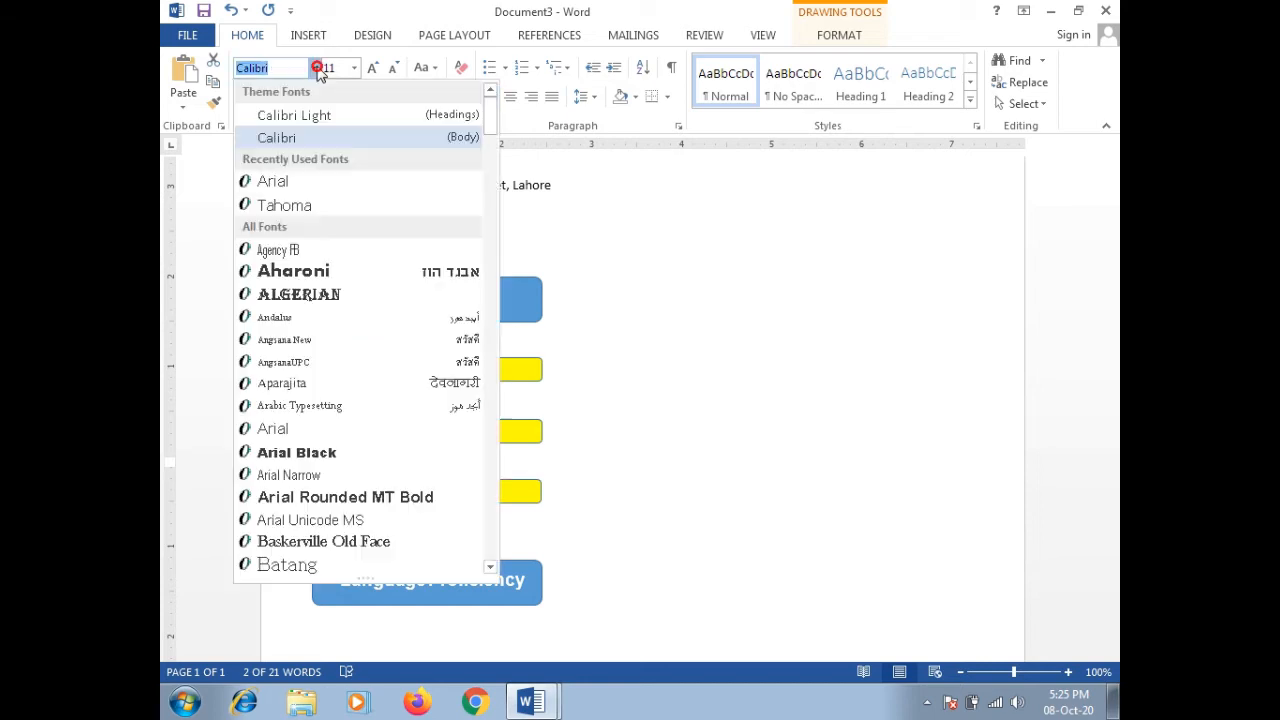
pyautogui.click(272, 181)
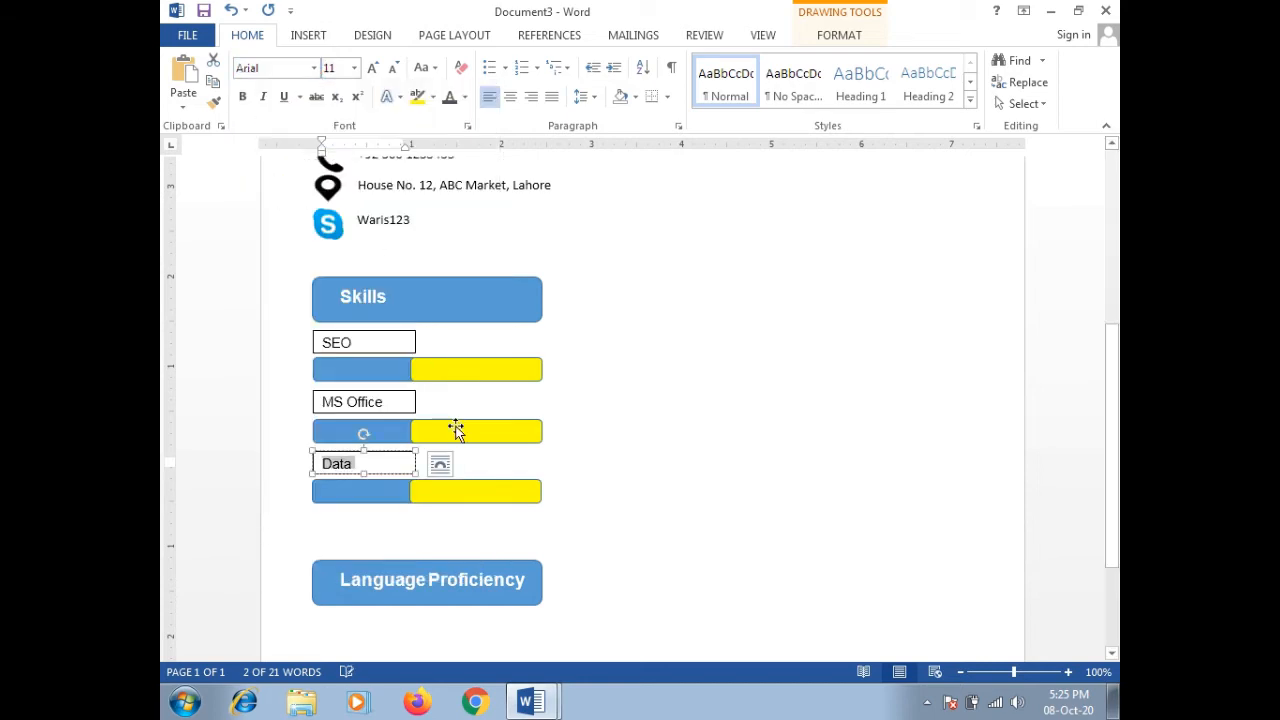
pyautogui.click(373, 332)
# Step: Set No Outline on the SEO and MS Office label boxes
pyautogui.rightClick(373, 332)
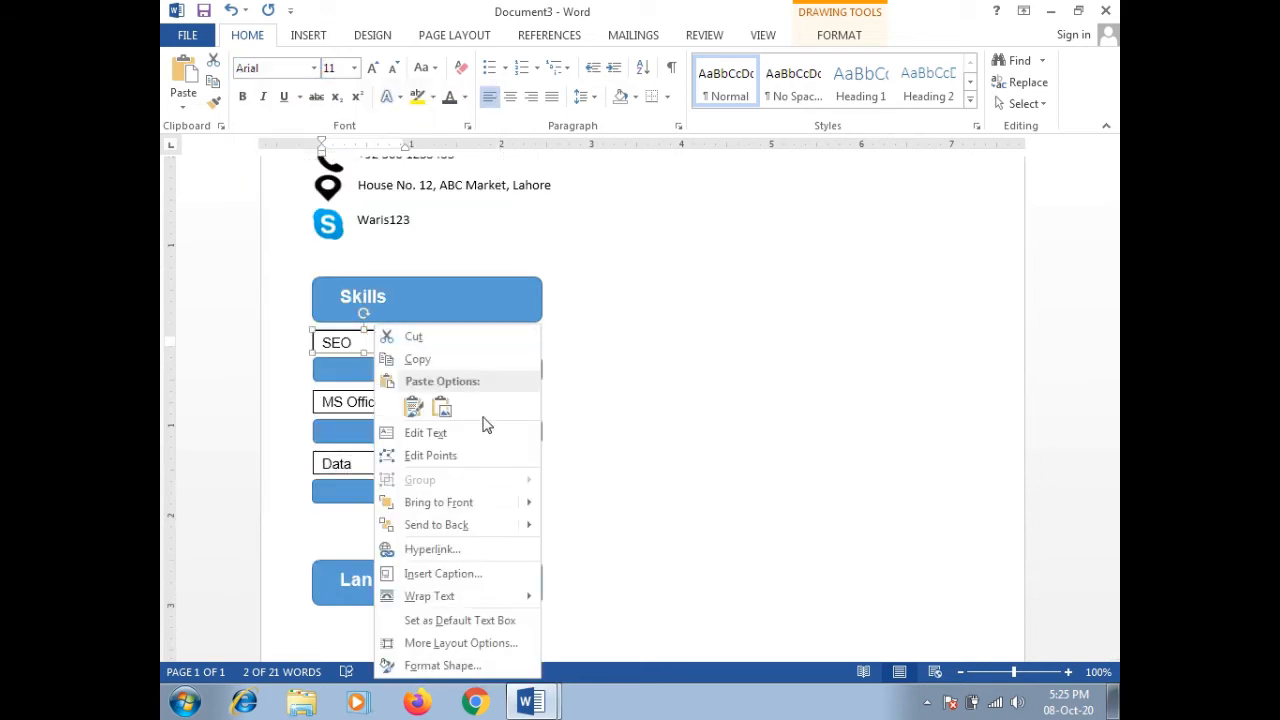
pyautogui.click(484, 293)
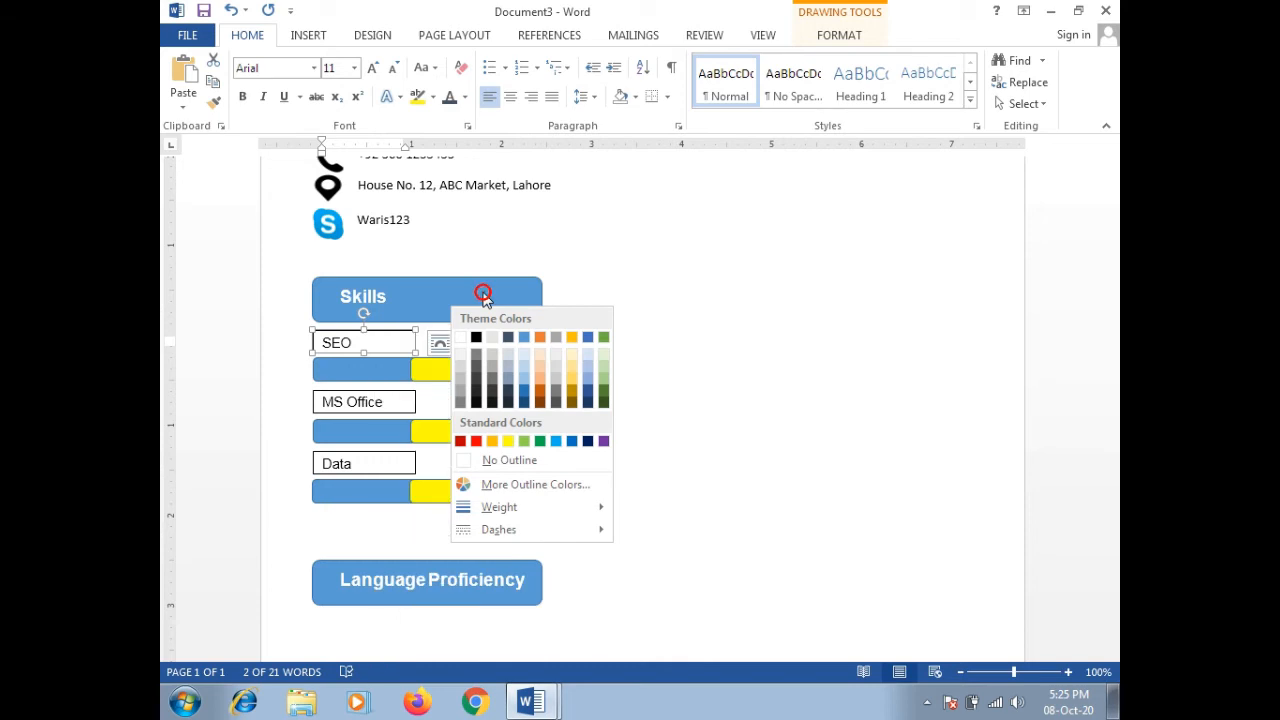
pyautogui.click(494, 458)
pyautogui.click(364, 398)
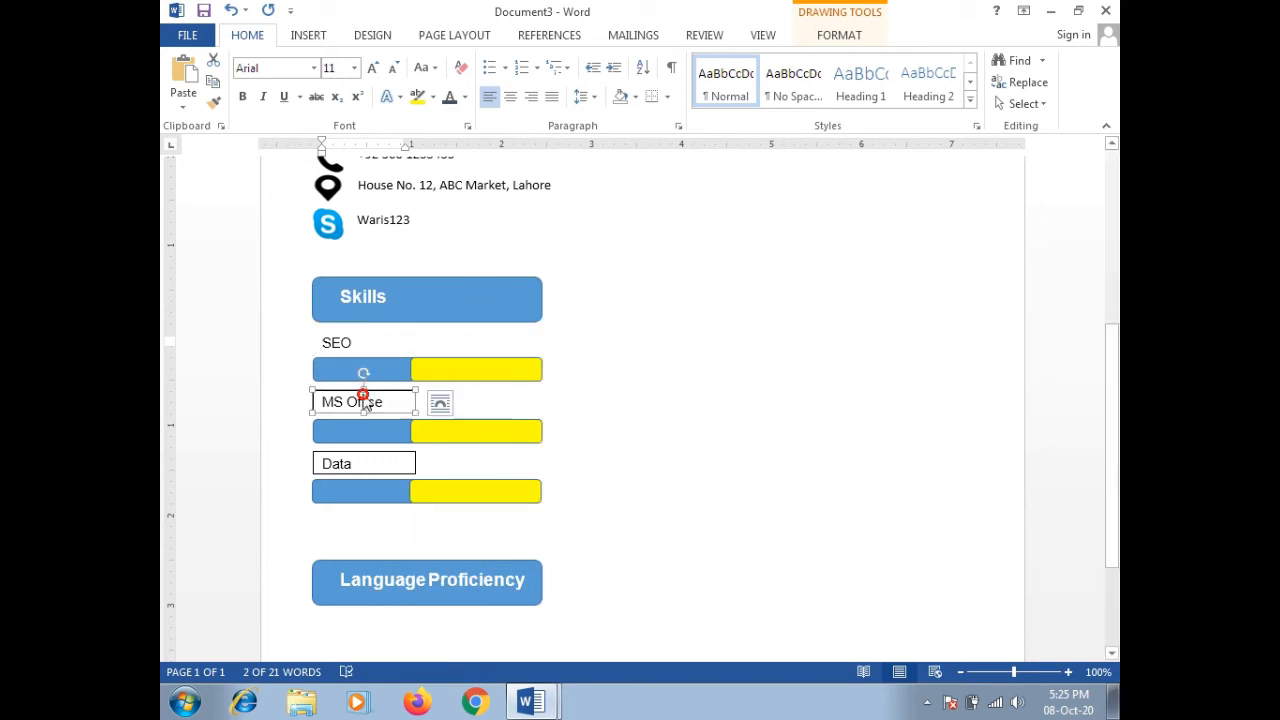
pyautogui.rightClick(367, 396)
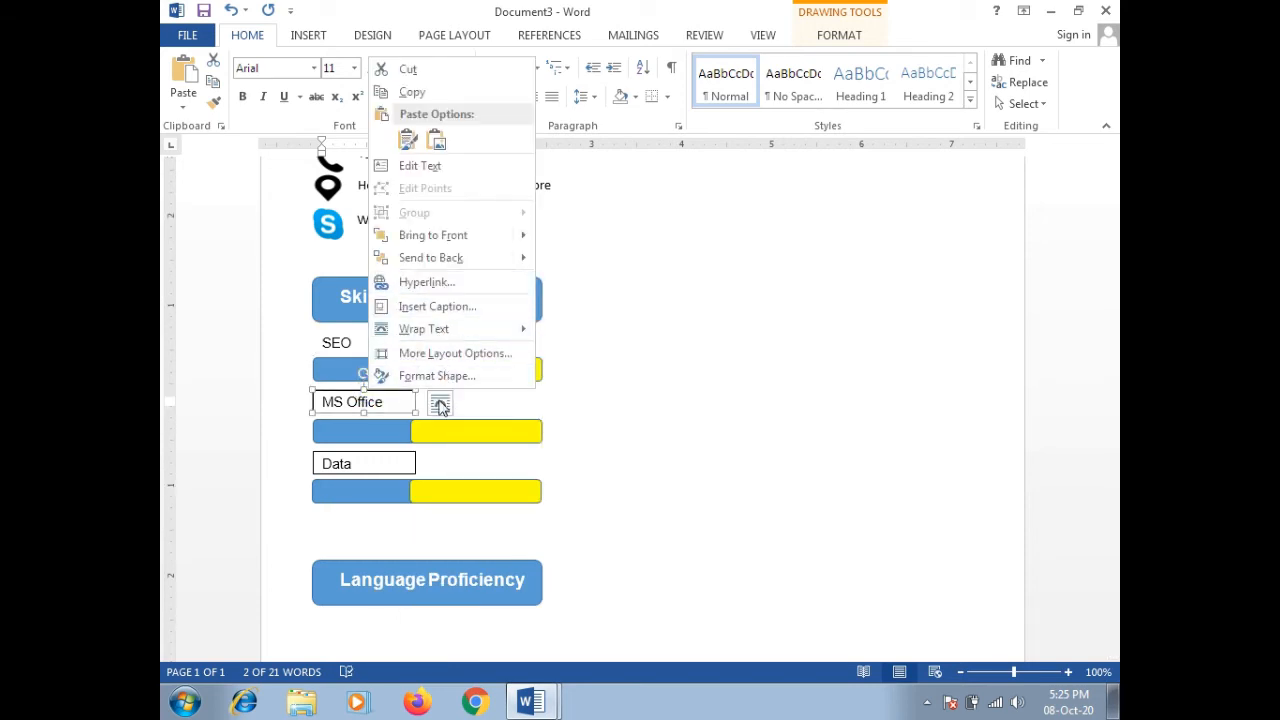
pyautogui.click(470, 428)
pyautogui.click(497, 326)
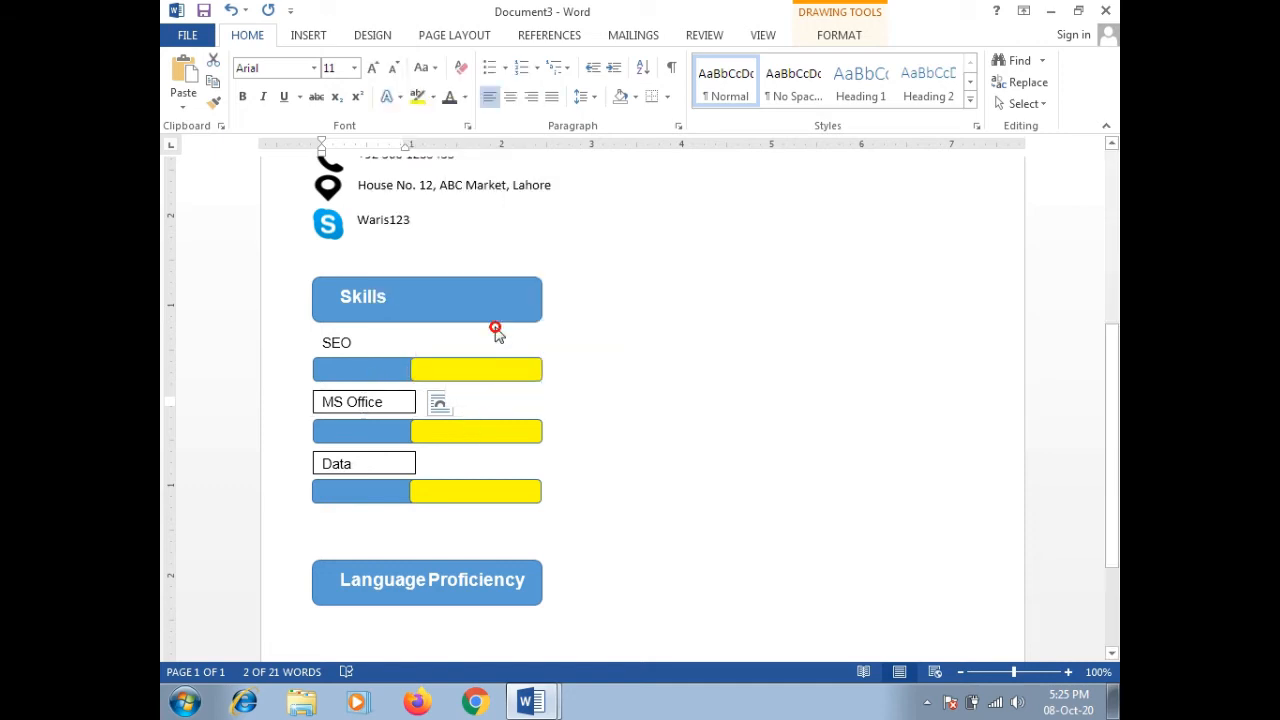
pyautogui.click(354, 450)
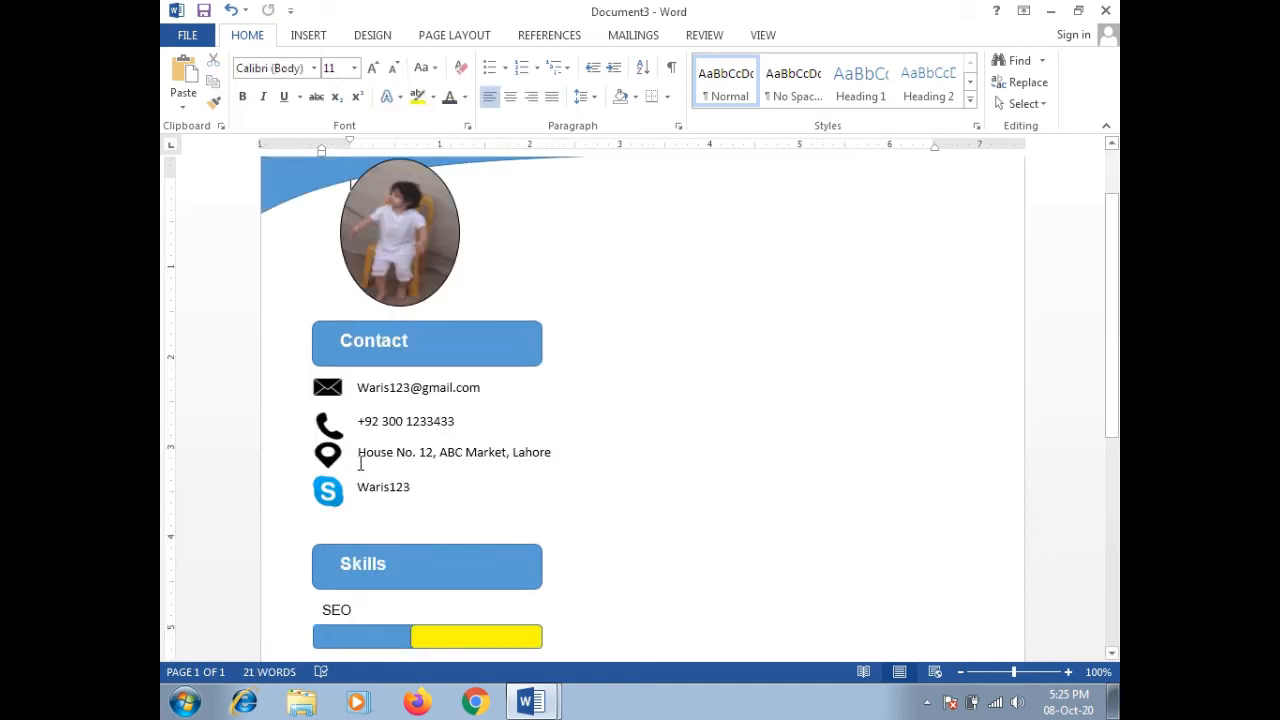
# Step: Set No Outline on the Data label box
pyautogui.scroll(-3, 1110, 285)
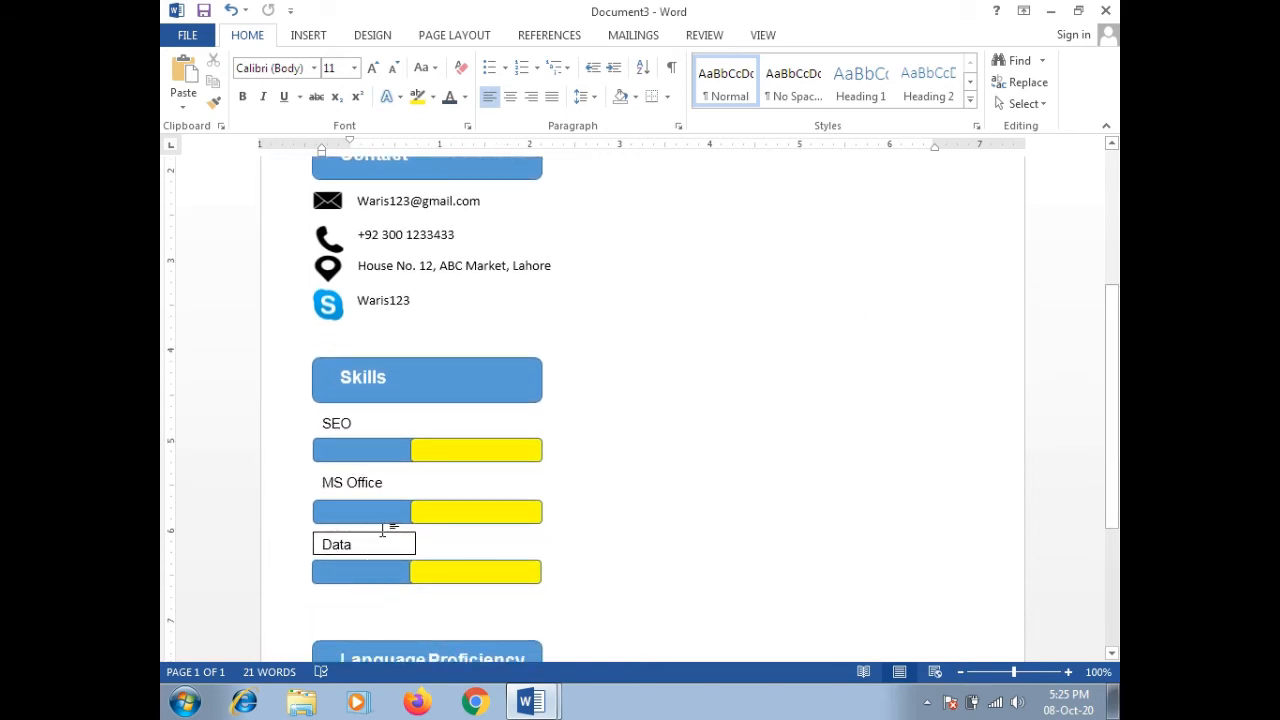
pyautogui.click(386, 541)
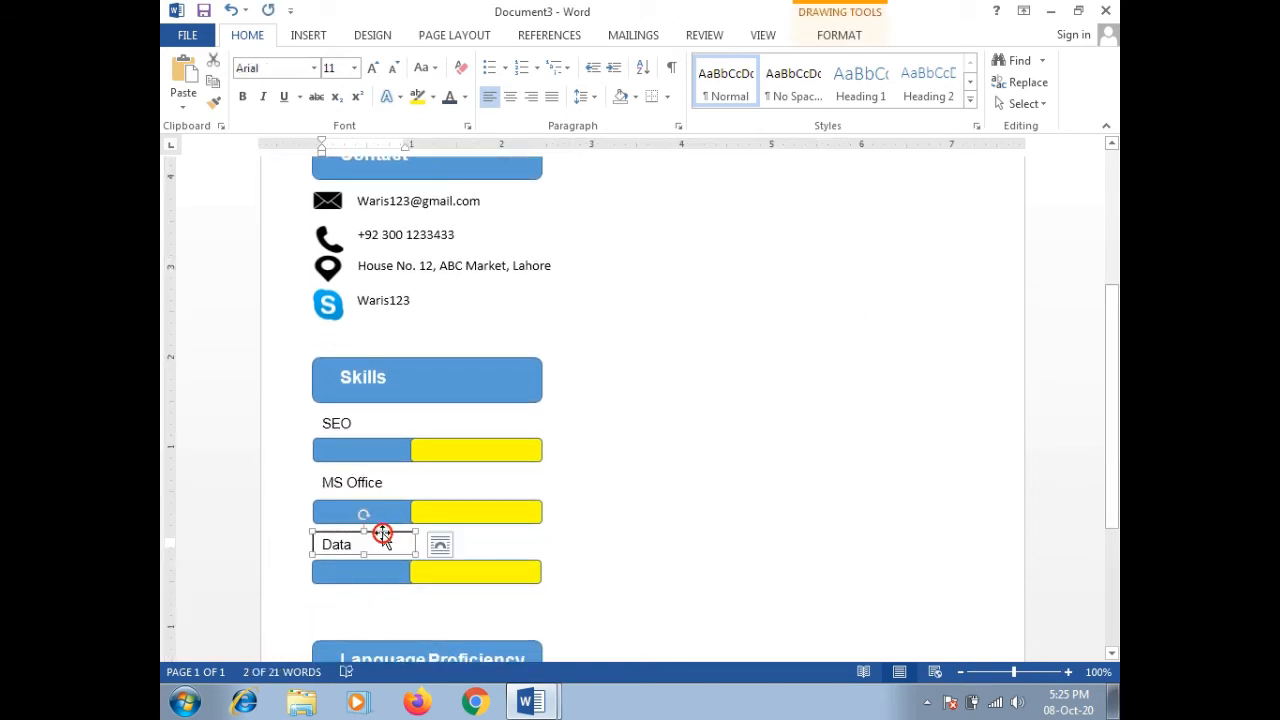
pyautogui.rightClick(395, 530)
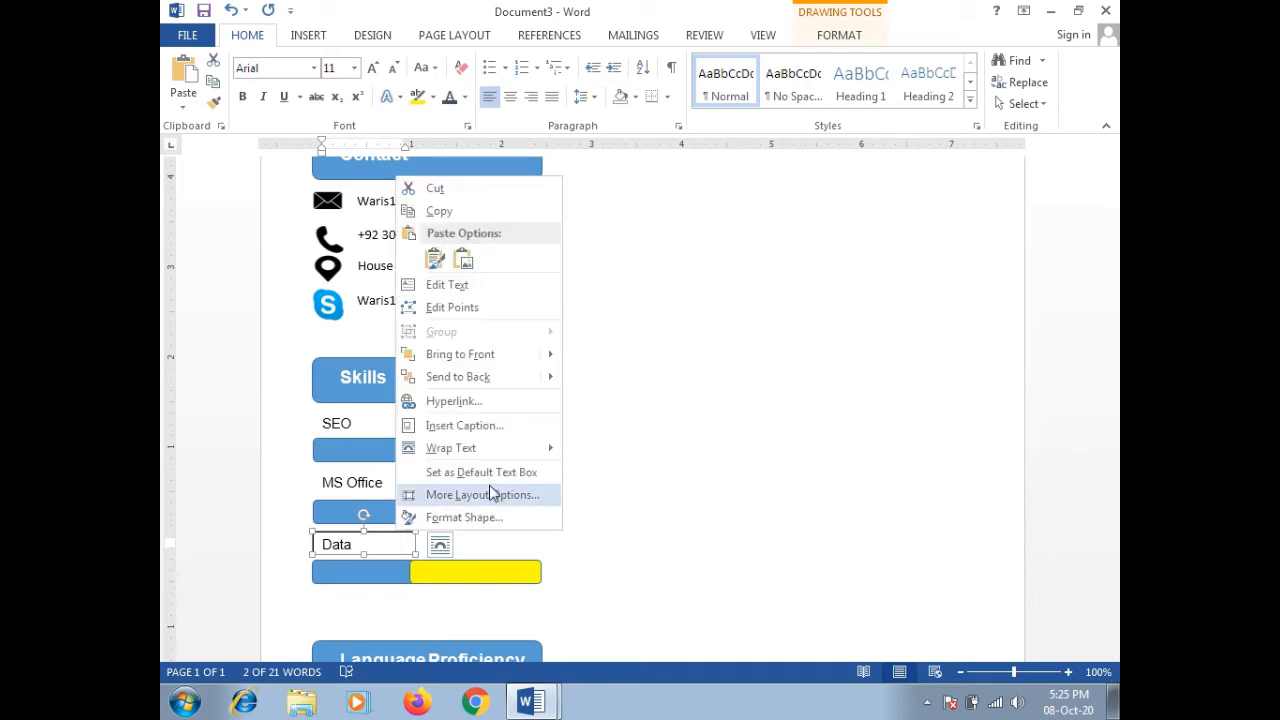
pyautogui.click(510, 572)
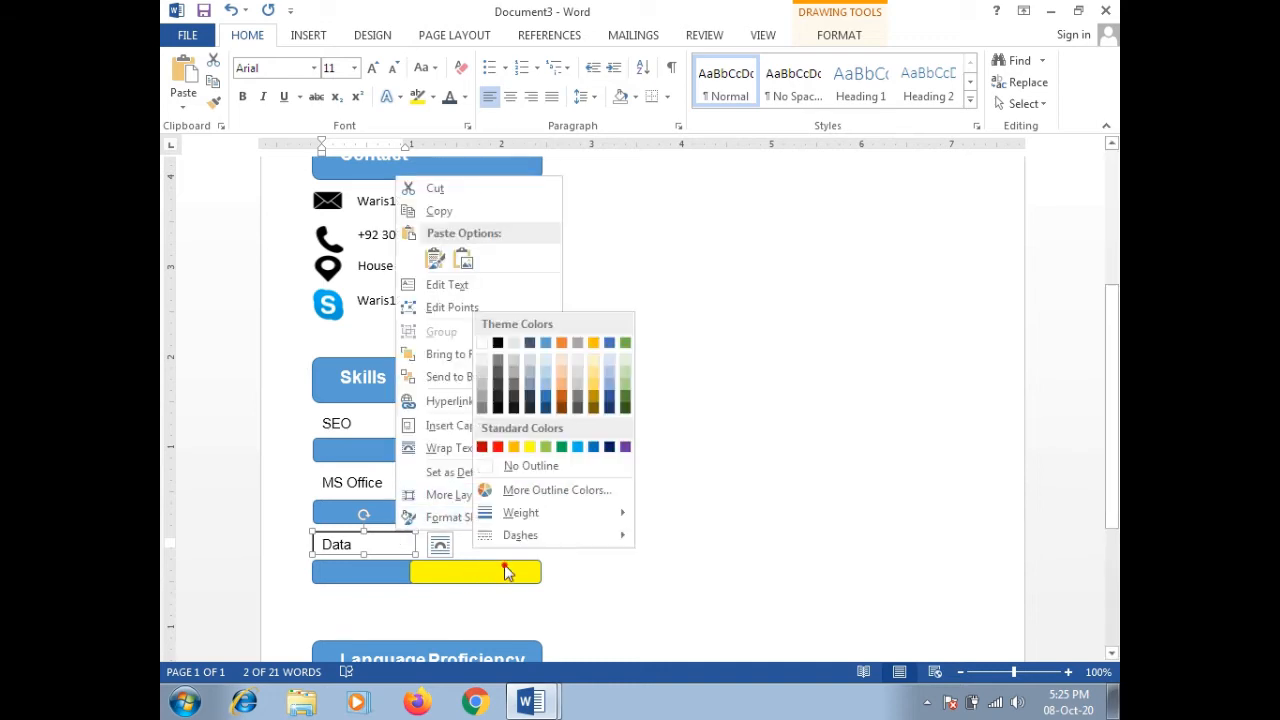
pyautogui.click(530, 466)
pyautogui.click(688, 516)
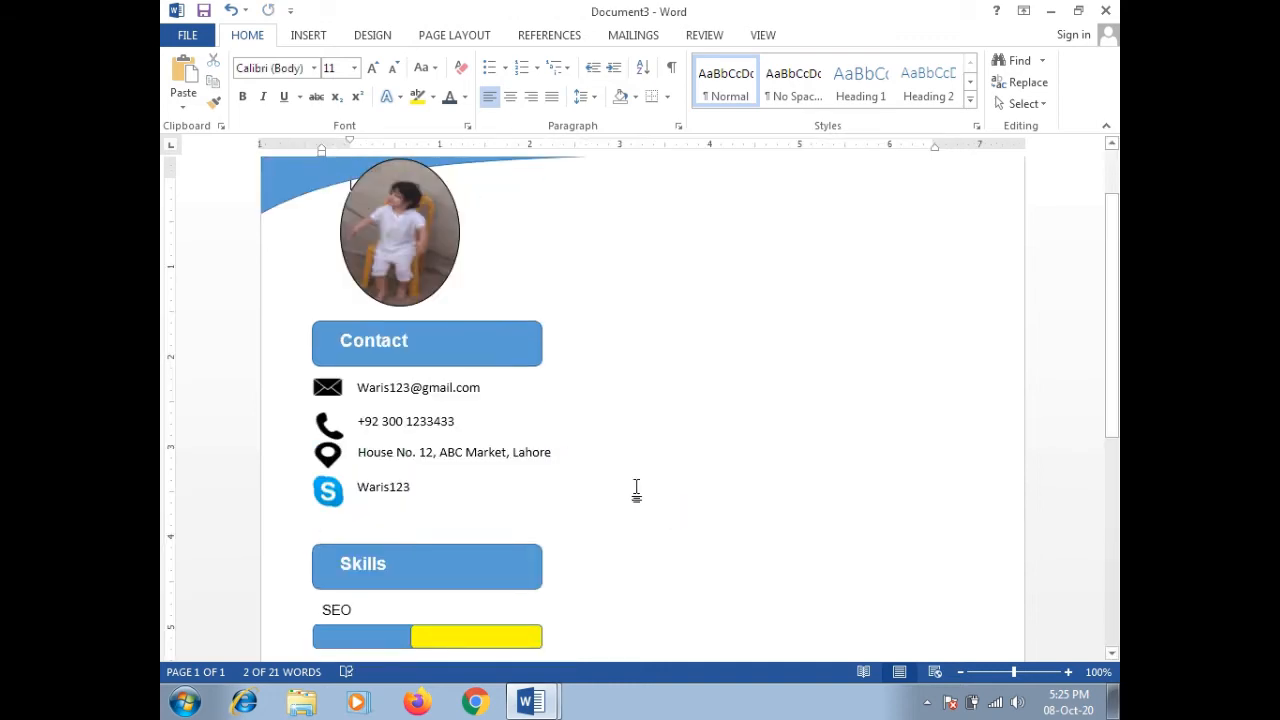
# Step: Shrink the yellow segments of the SEO, MS Office and Data bars from the left, undoing a stray move
pyautogui.moveTo(1108, 350); pyautogui.dragTo(1108, 460)
pyautogui.click(412, 414)
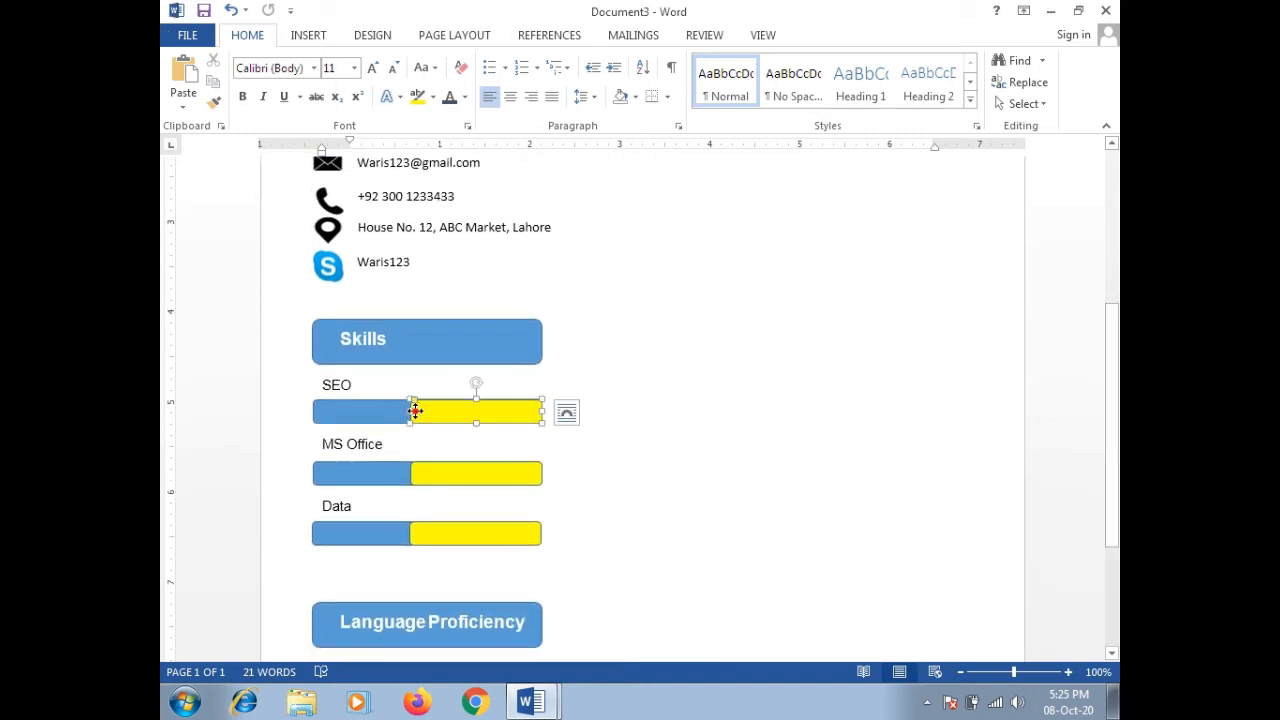
pyautogui.moveTo(410, 410); pyautogui.dragTo(482, 418)
pyautogui.click(410, 478)
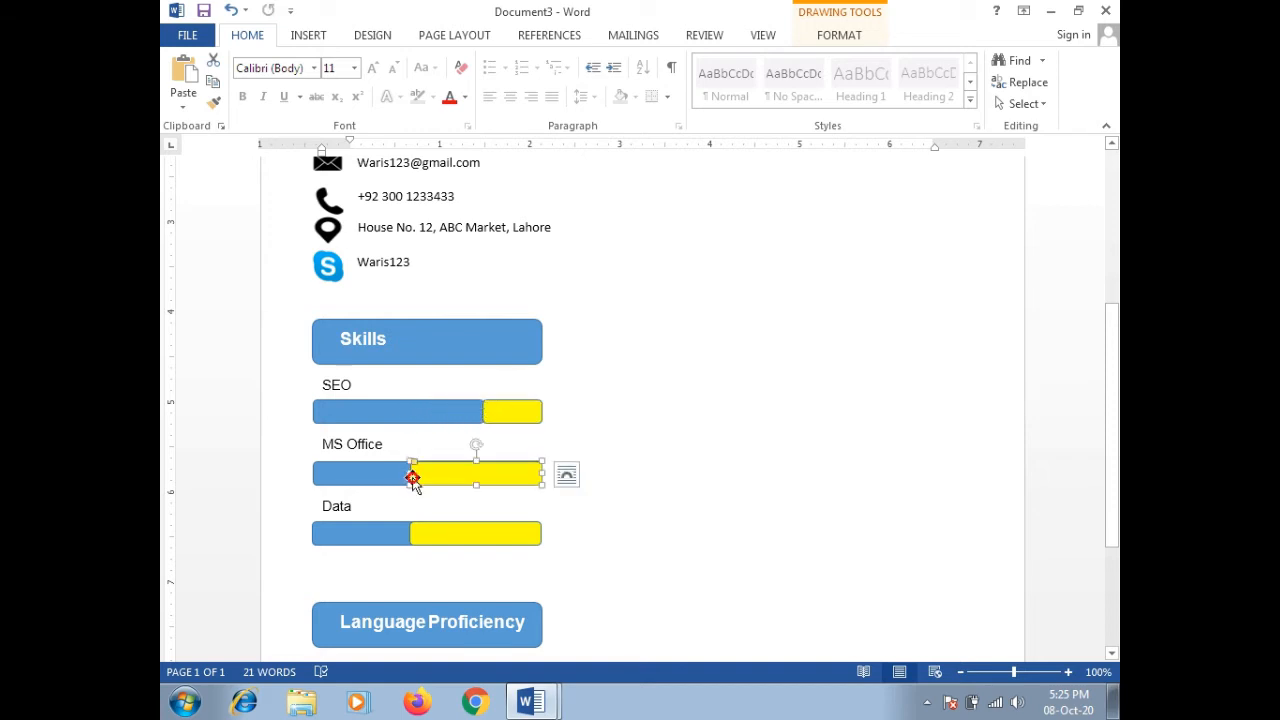
pyautogui.moveTo(410, 475); pyautogui.dragTo(468, 478)
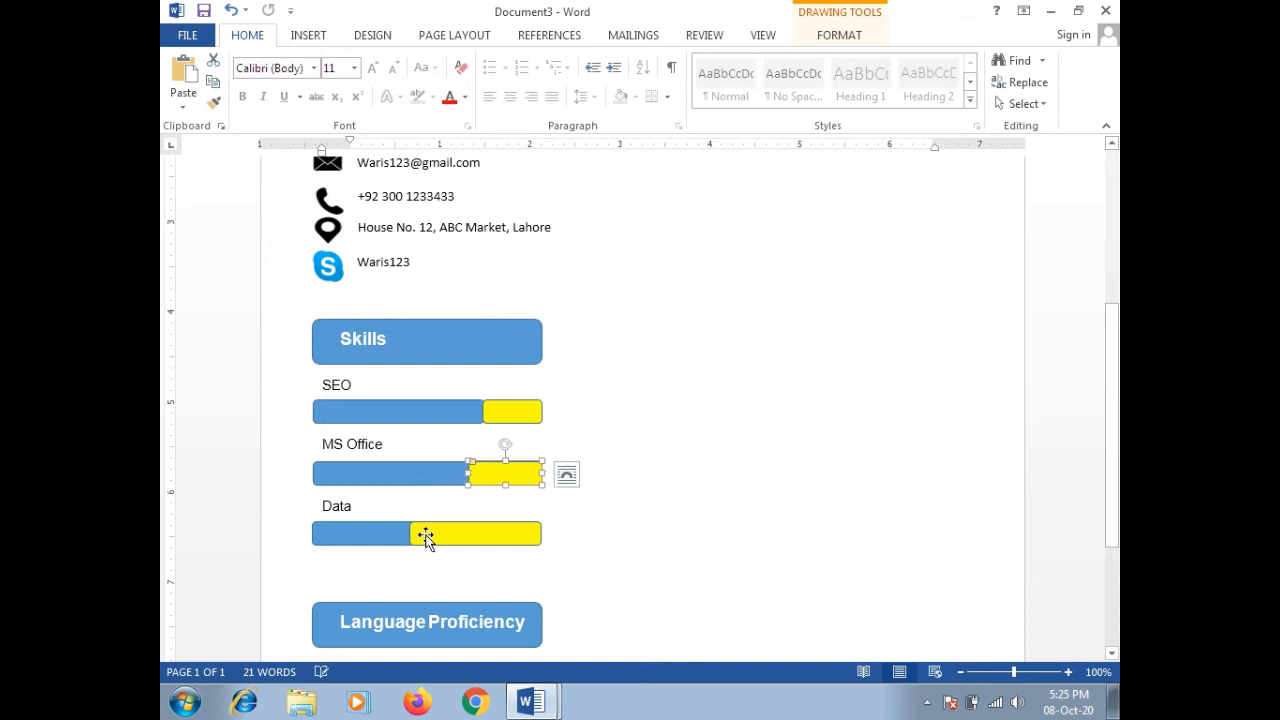
pyautogui.moveTo(425, 538); pyautogui.dragTo(382, 530)
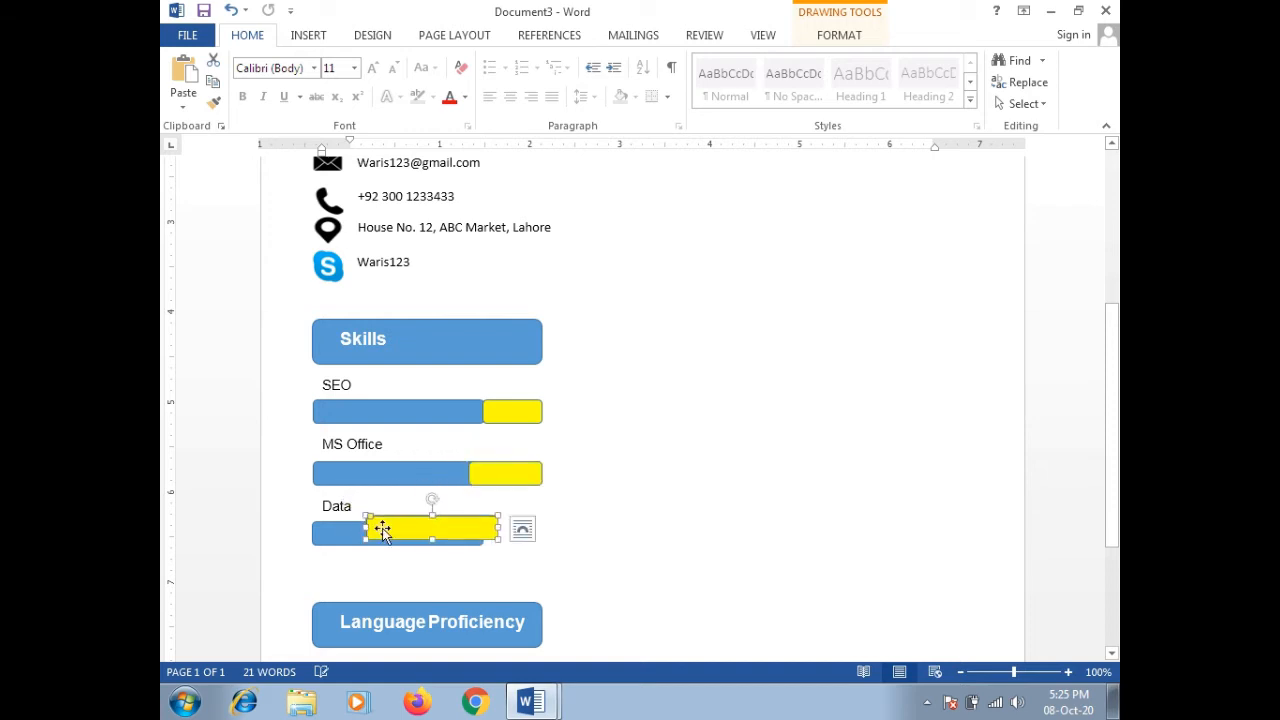
pyautogui.hotkey('ctrl', 'z')
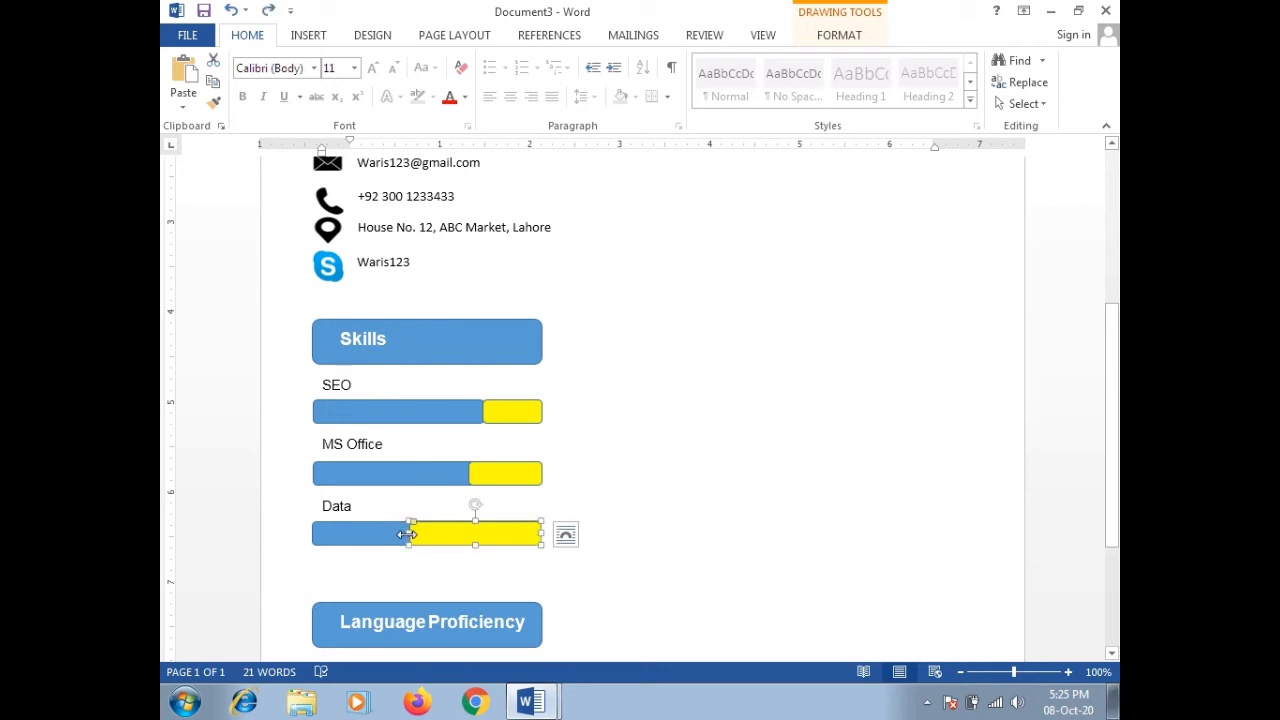
pyautogui.moveTo(407, 533); pyautogui.dragTo(475, 538)
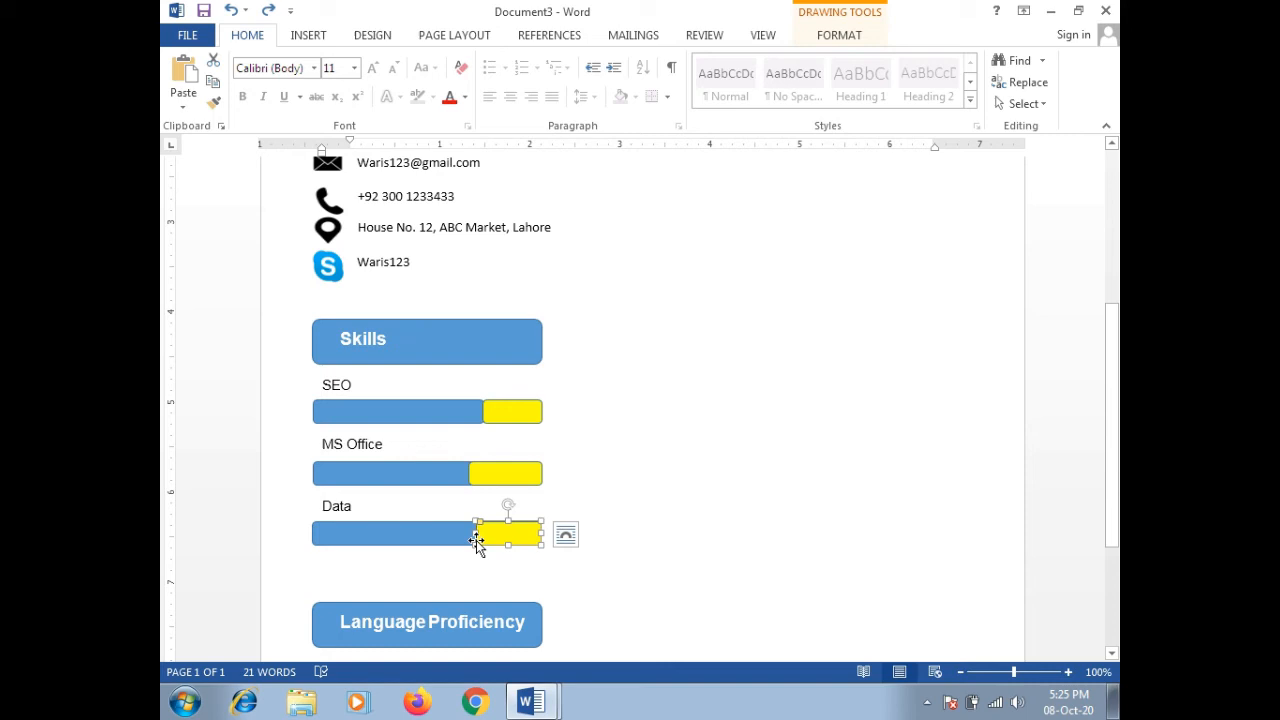
# Step: Rename the Data label to Data Analysis
pyautogui.click(356, 506)
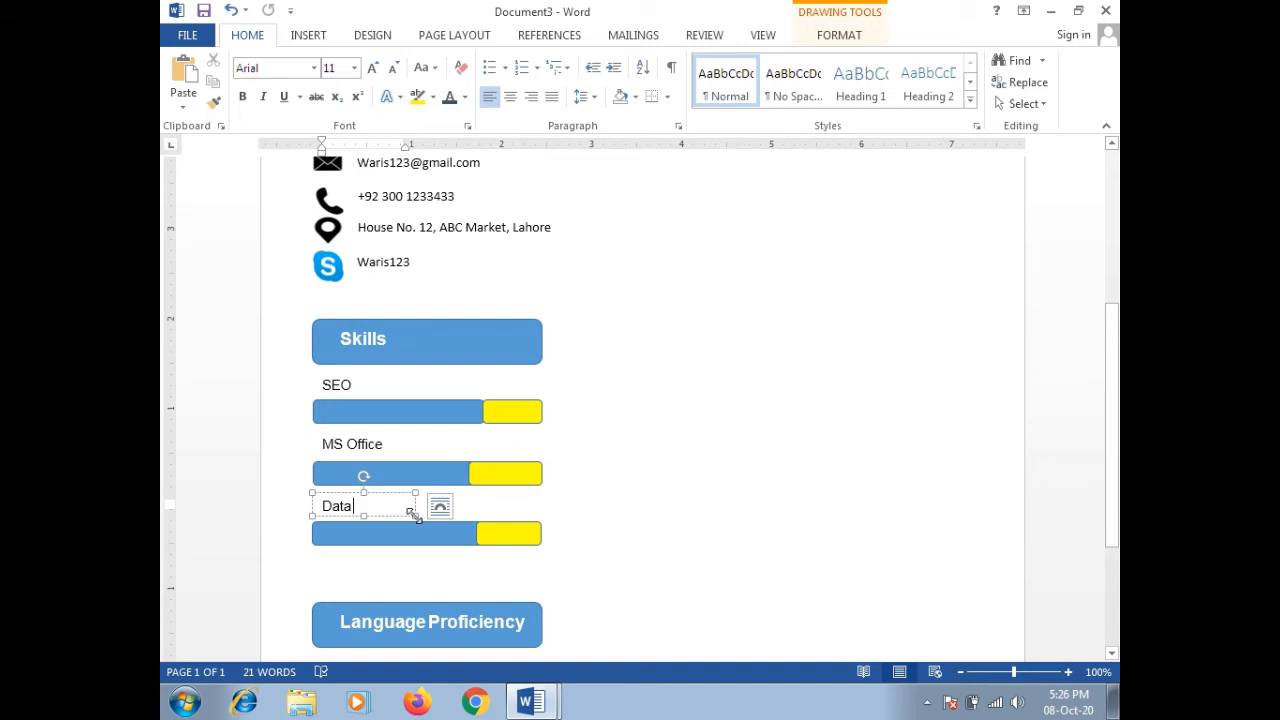
pyautogui.write('Analysis')
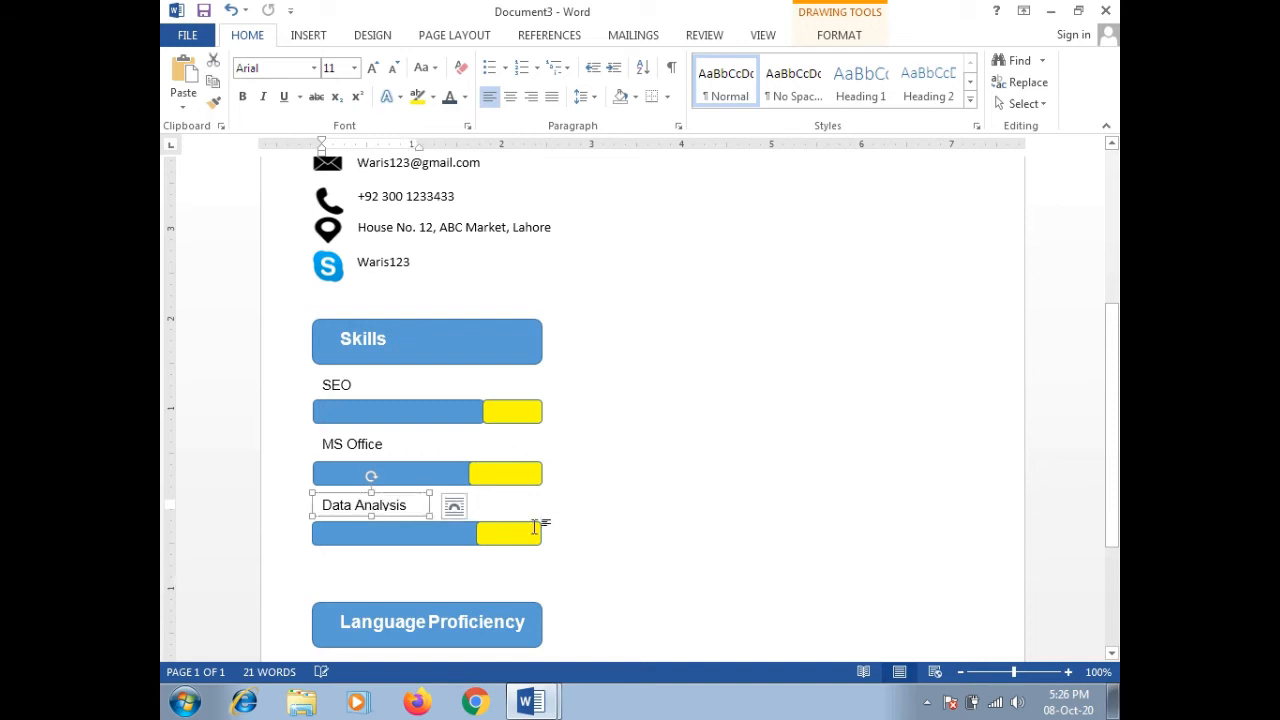
pyautogui.click(614, 528)
# Step: Widen the yellow SEO segment slightly to match the other bars
pyautogui.scroll(4, 771, 509)
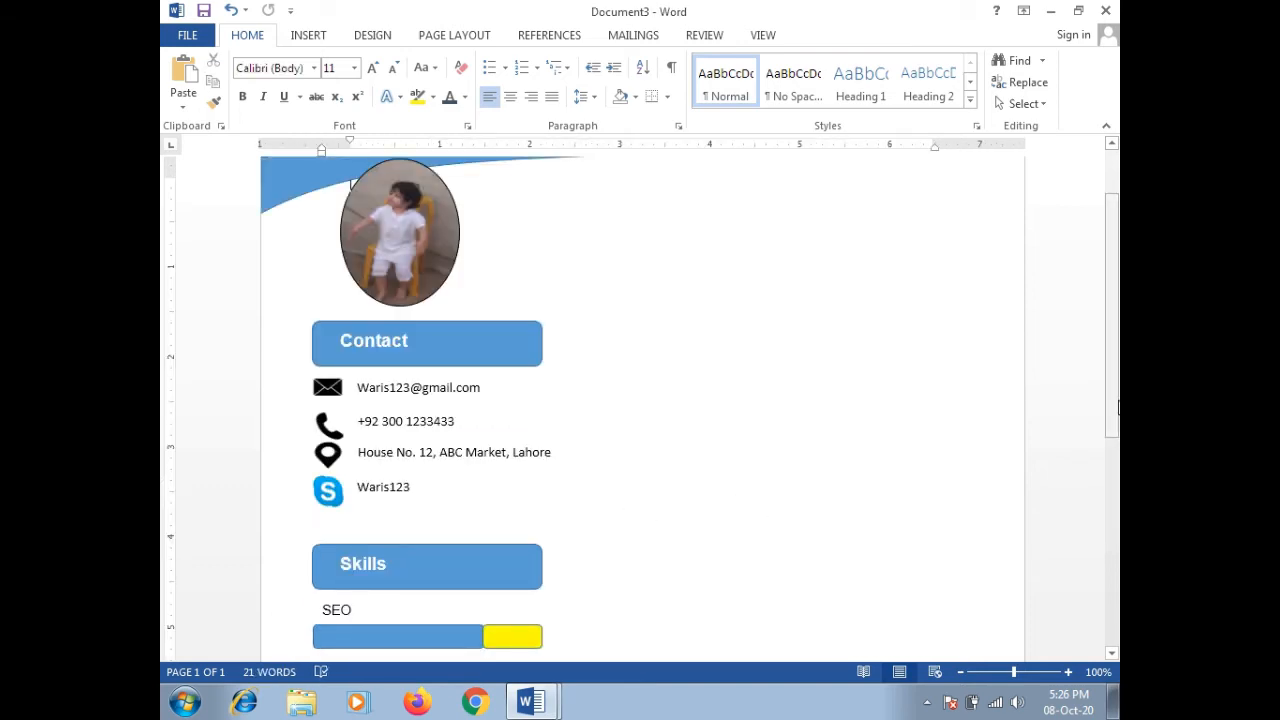
pyautogui.moveTo(1115, 405); pyautogui.dragTo(1110, 442)
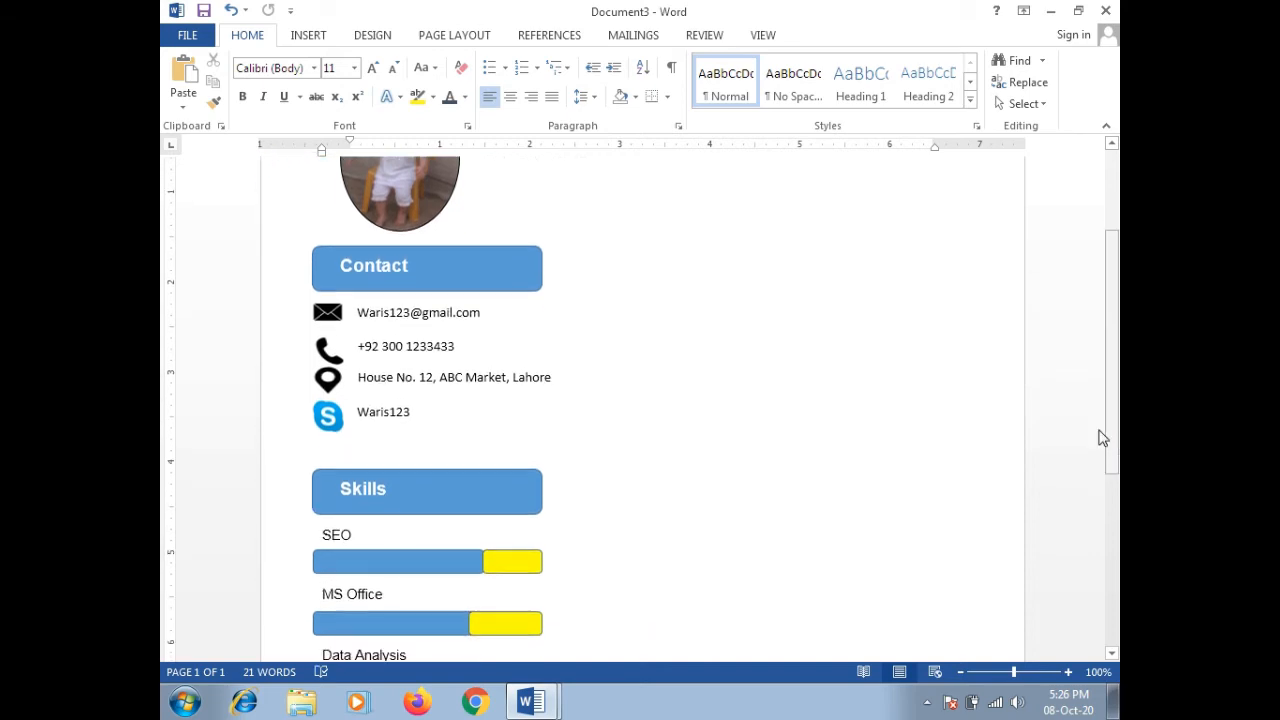
pyautogui.click(490, 563)
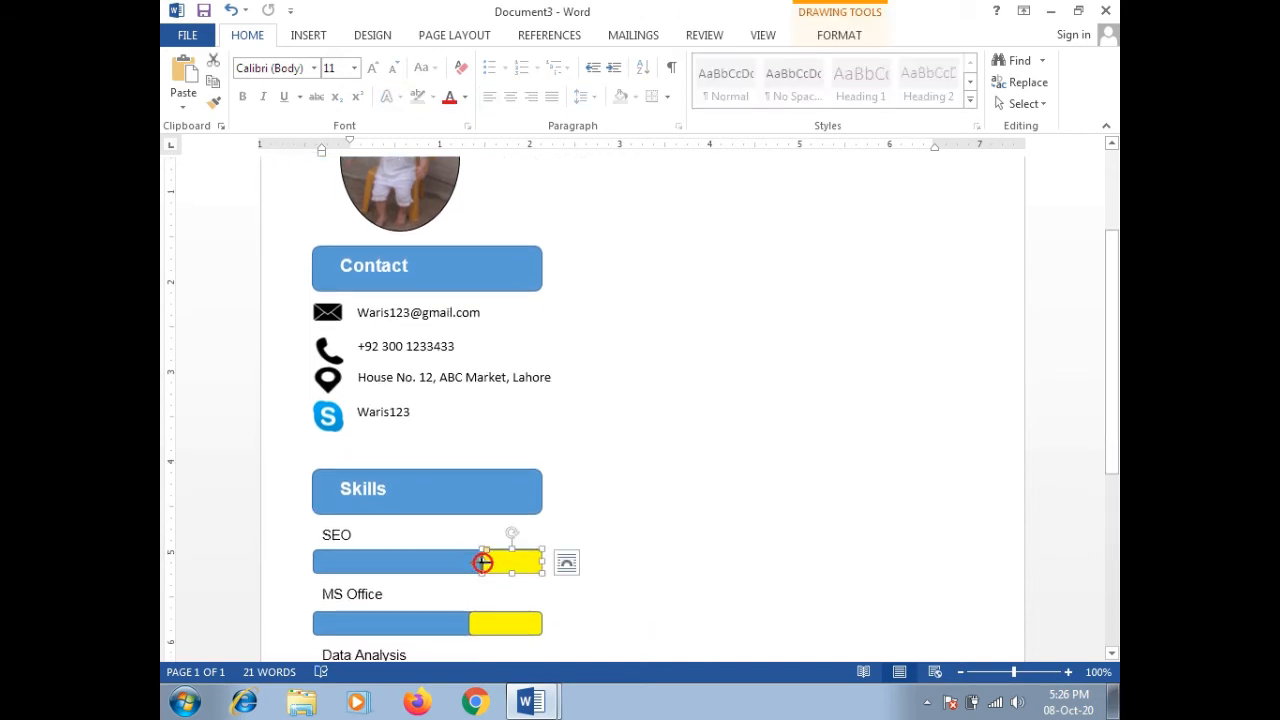
pyautogui.moveTo(482, 562); pyautogui.dragTo(478, 562)
pyautogui.click(594, 563)
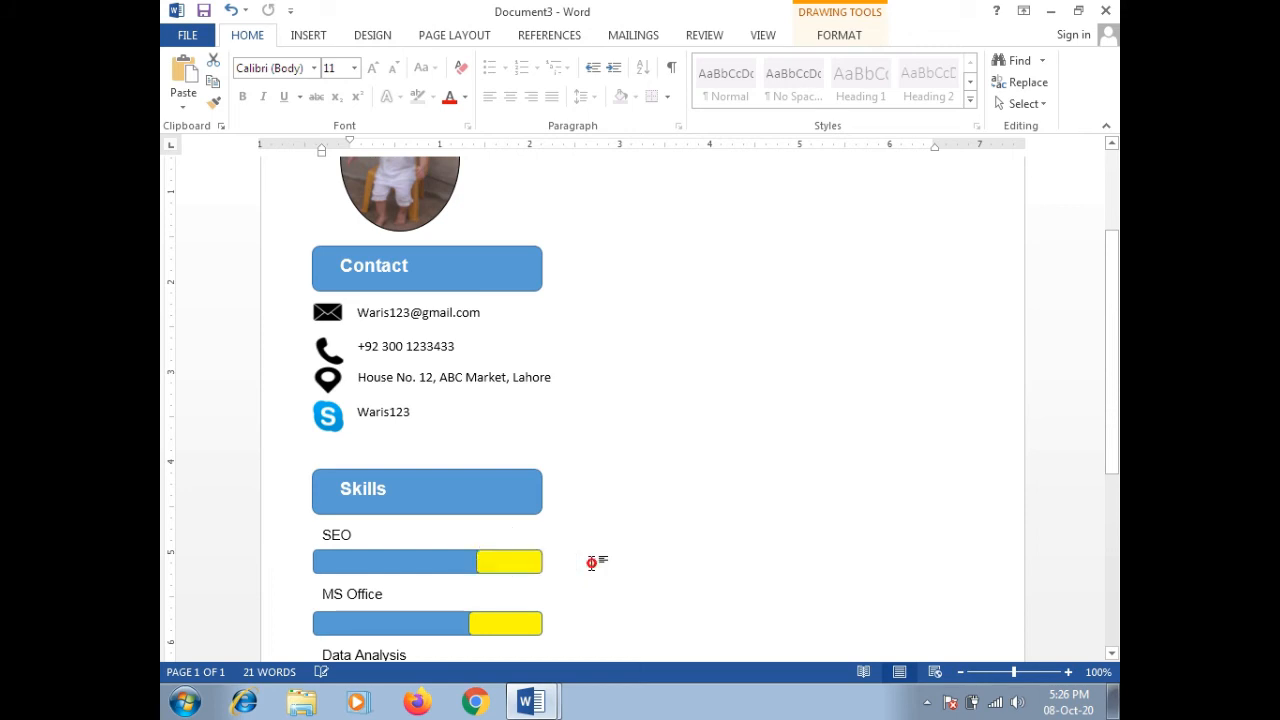
pyautogui.scroll(1, 695, 538)
pyautogui.moveTo(1115, 340); pyautogui.dragTo(1107, 507)
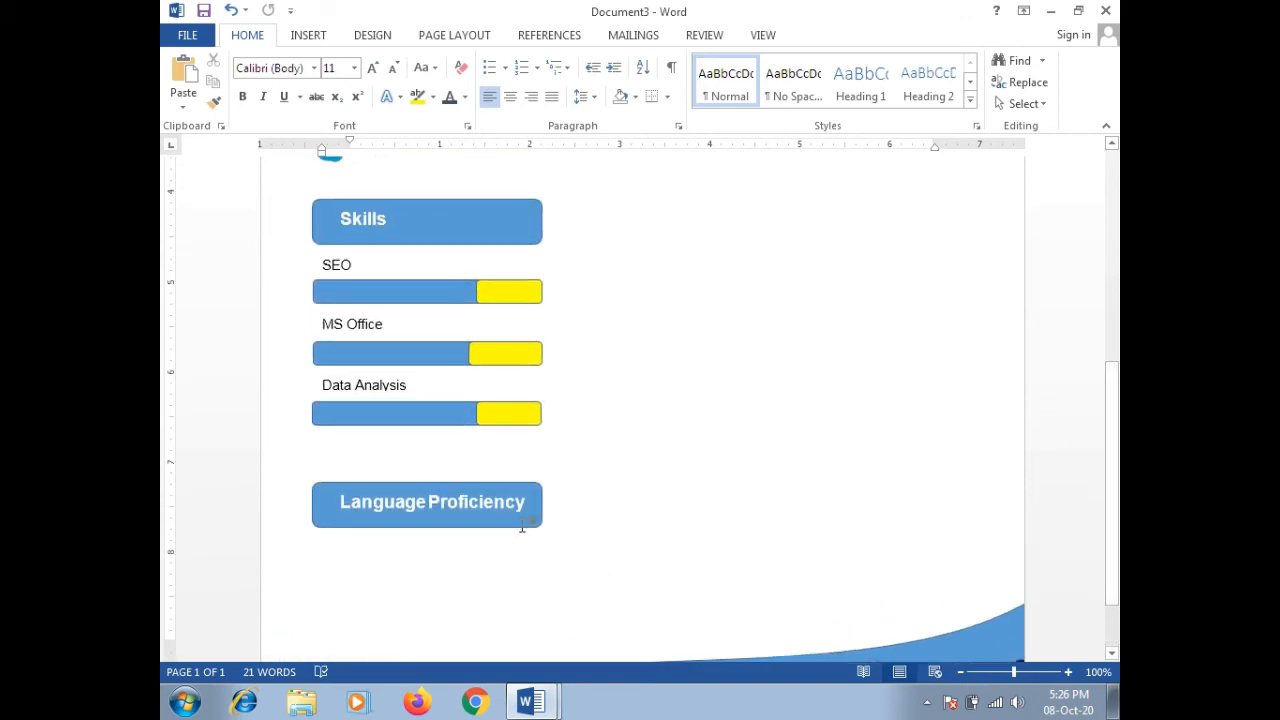
# Step: Delete the Language Proficiency heading, then select the Skills heading, SEO label and both SEO bar shapes
pyautogui.click(489, 485)
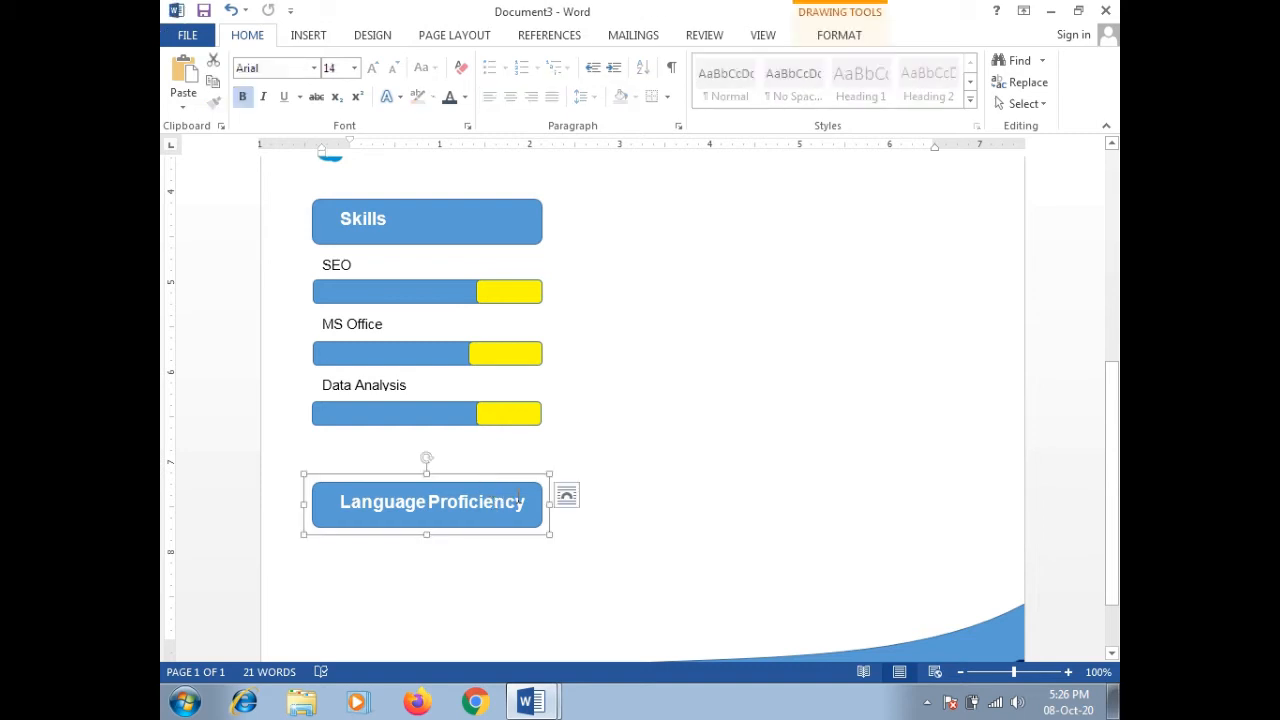
pyautogui.press('Delete')
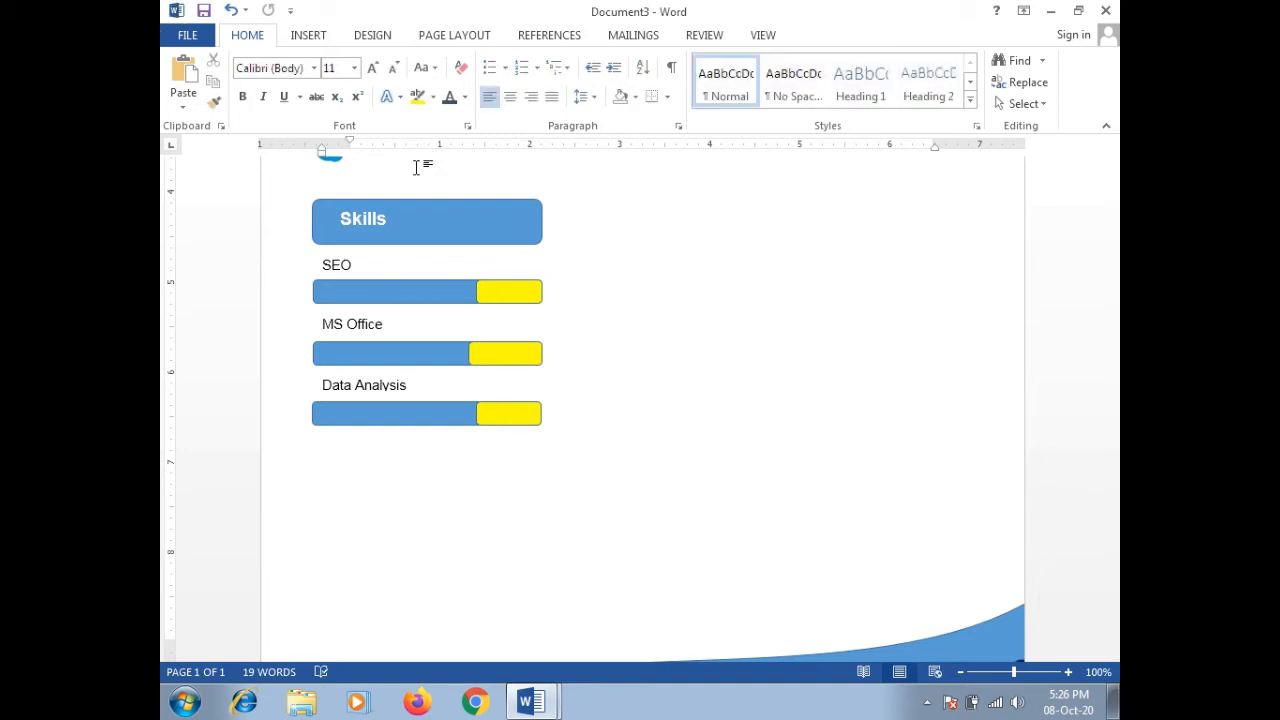
pyautogui.click(411, 201)
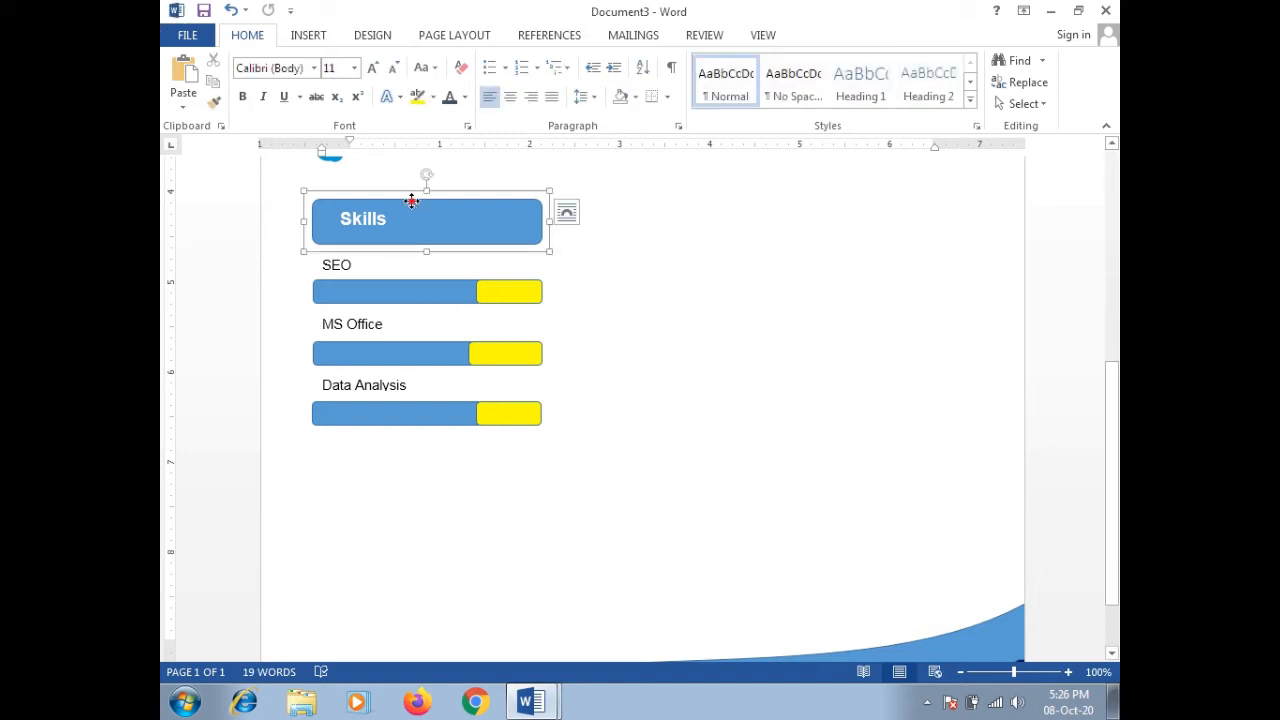
pyautogui.click(364, 266)
pyautogui.click(368, 252)
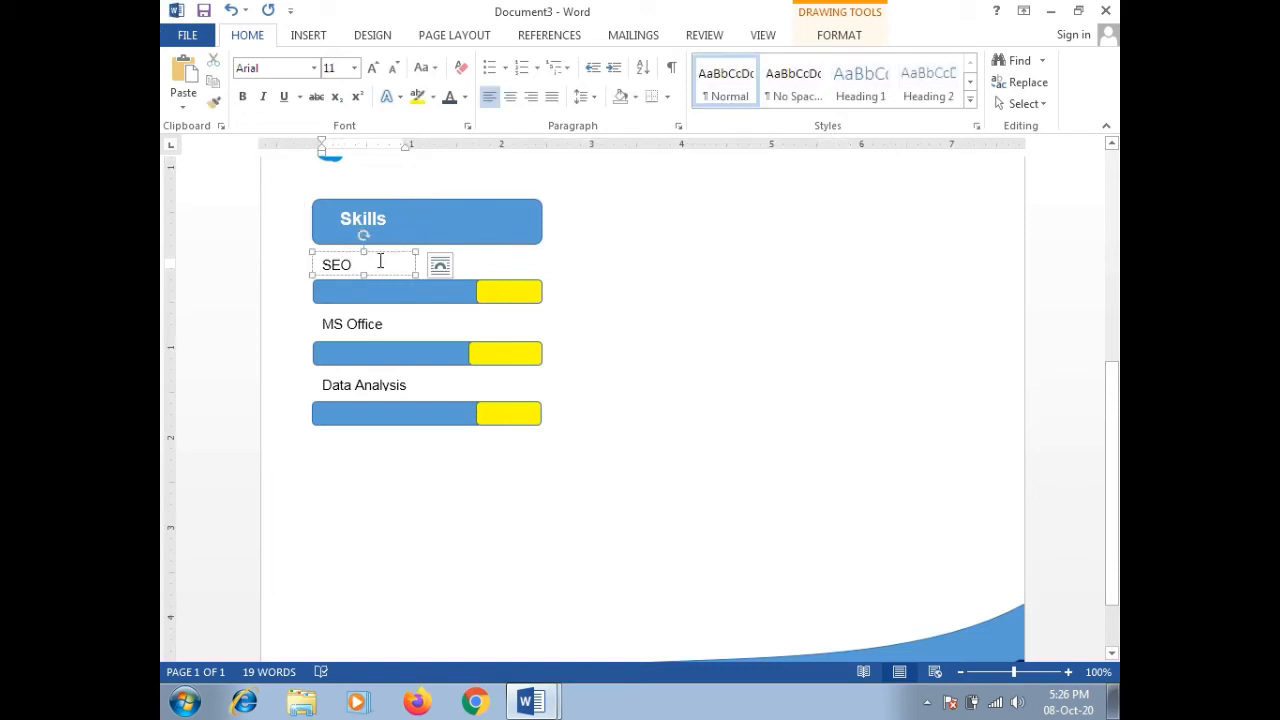
pyautogui.keyDown('shift'); pyautogui.click(403, 289); pyautogui.keyUp('shift')
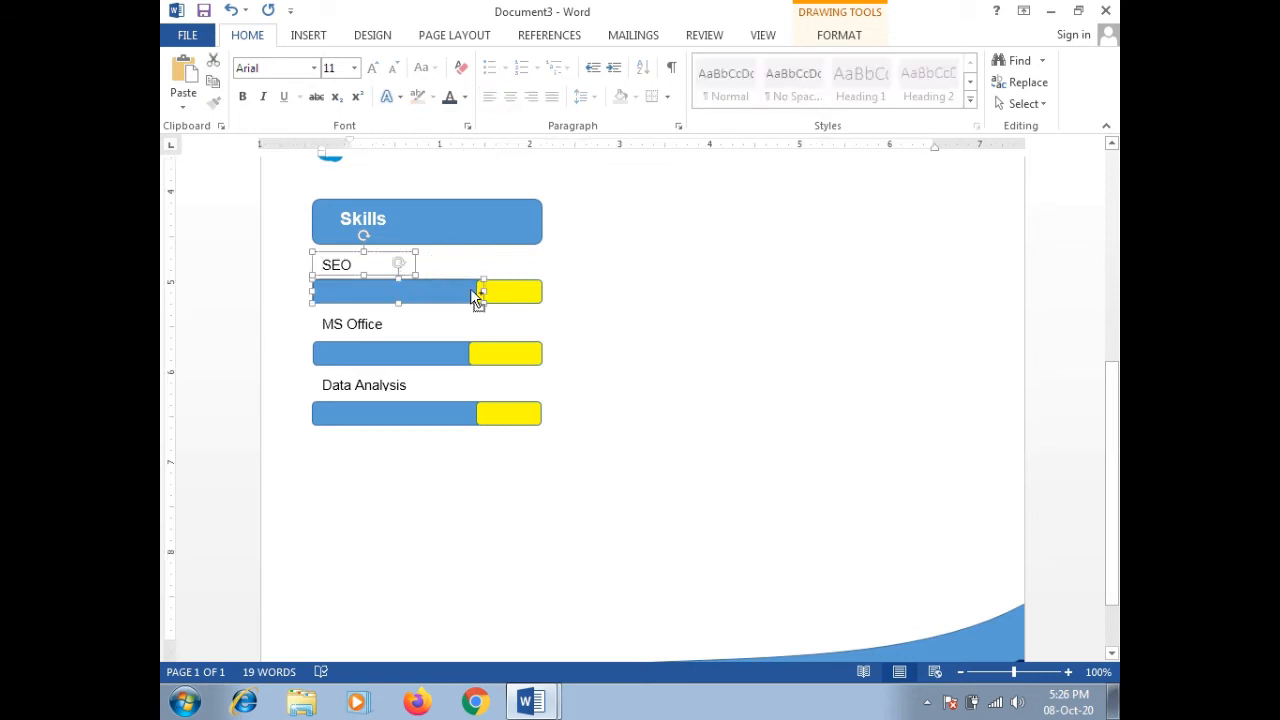
pyautogui.keyDown('shift'); pyautogui.click(507, 287); pyautogui.keyUp('shift')
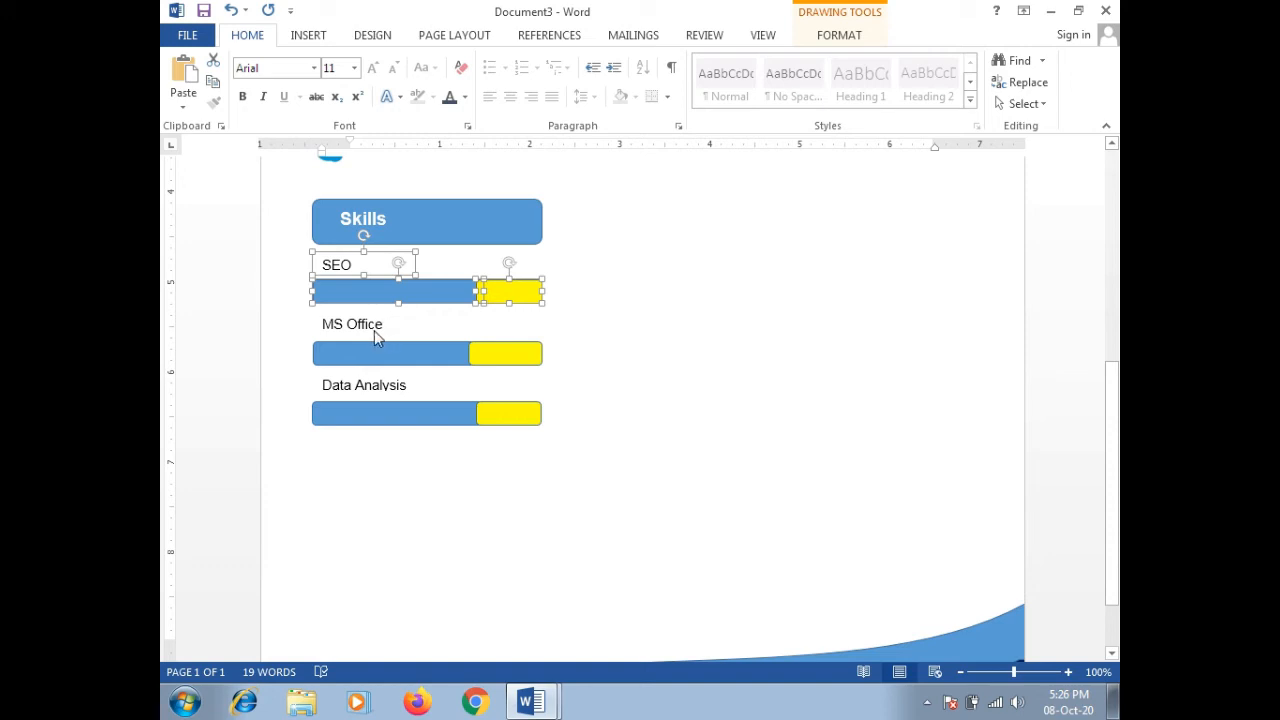
pyautogui.keyDown('shift'); pyautogui.click(437, 246); pyautogui.keyUp('shift')
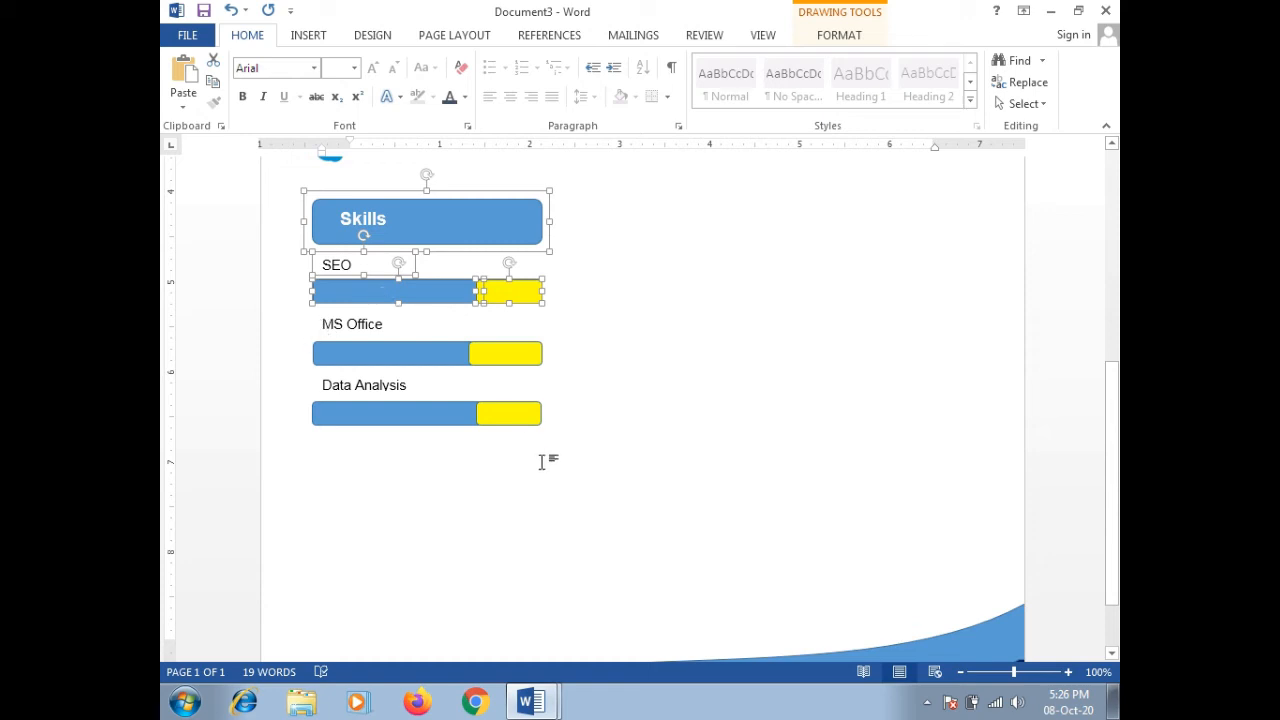
# Step: Paste the copied Skills heading, SEO label and bar below the Data Analysis bar
pyautogui.hotkey('ctrl', 'v')
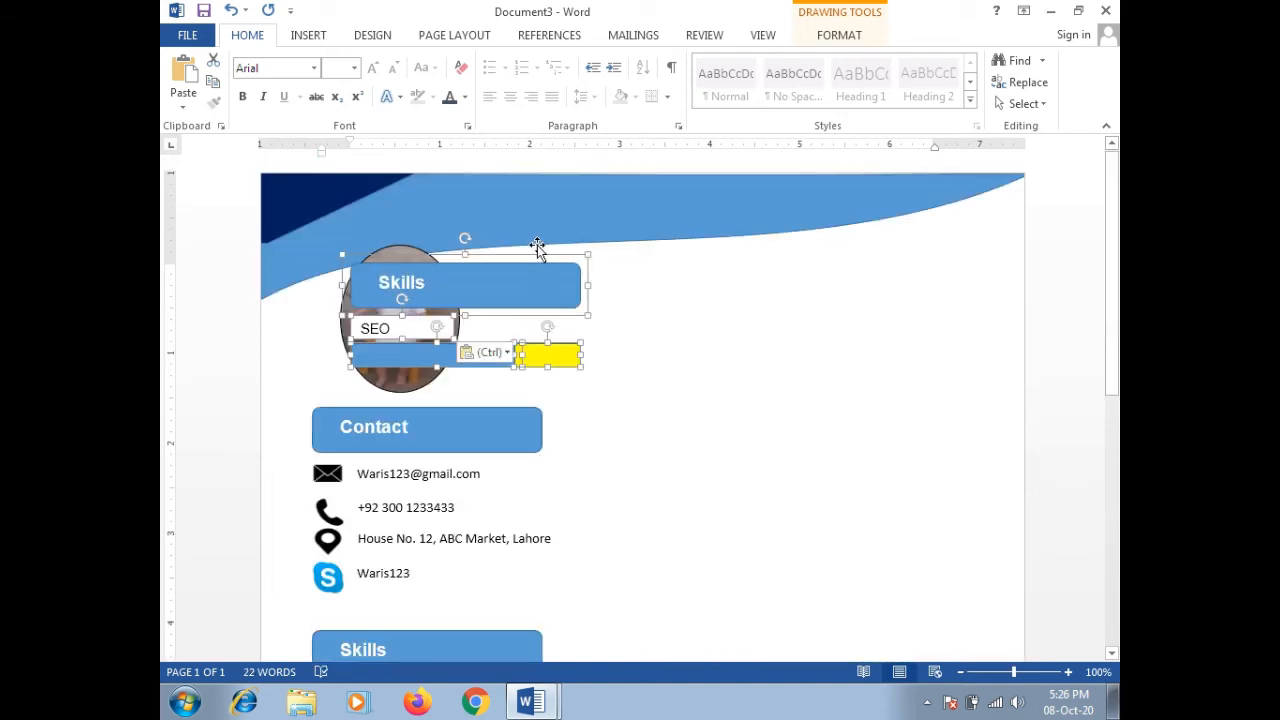
pyautogui.moveTo(537, 253); pyautogui.dragTo(497, 521)
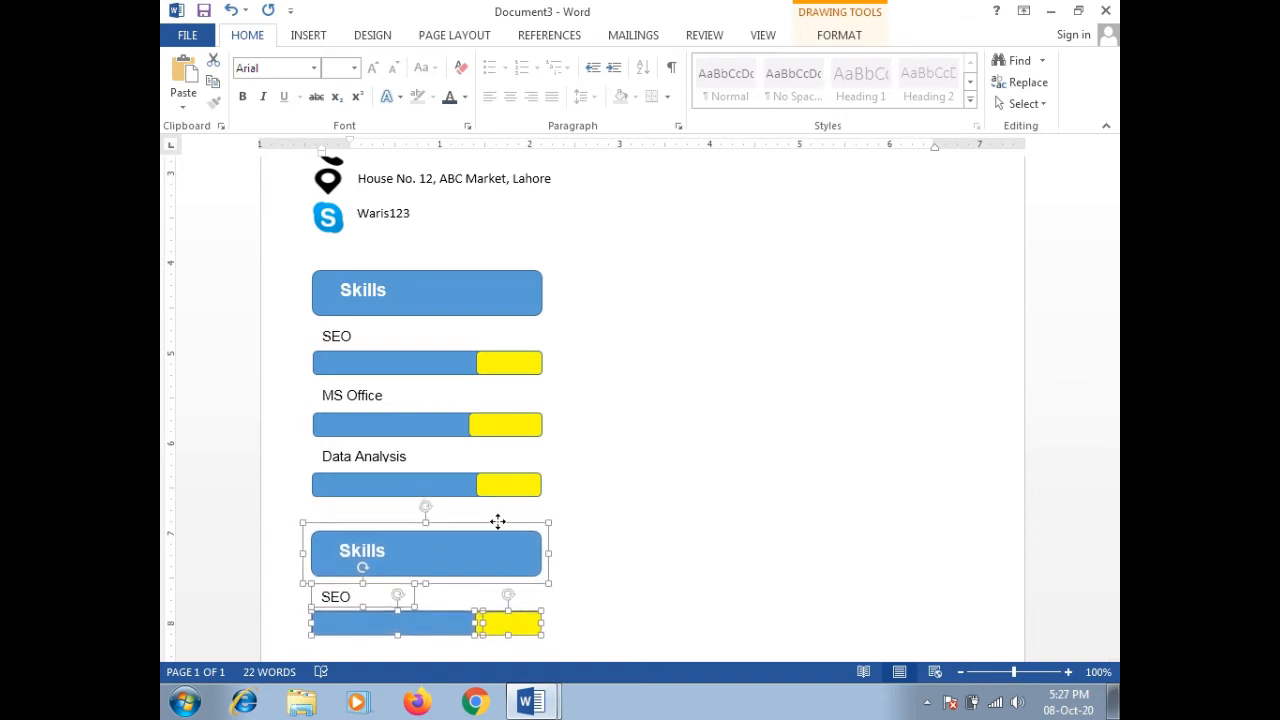
pyautogui.moveTo(1114, 400); pyautogui.dragTo(1116, 492)
pyautogui.click(717, 463)
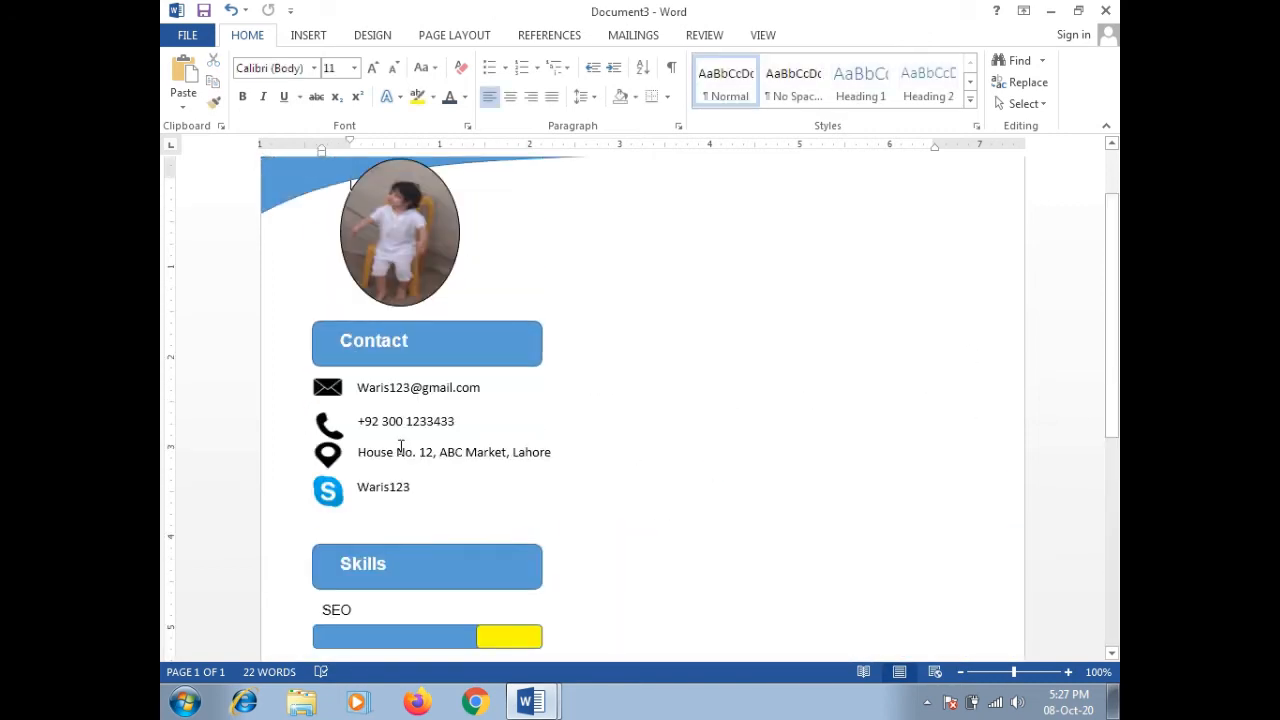
pyautogui.moveTo(1109, 277); pyautogui.dragTo(1104, 500)
# Step: Change the copied heading to Language Proficiency and widen its box to fit on one line
pyautogui.click(385, 397)
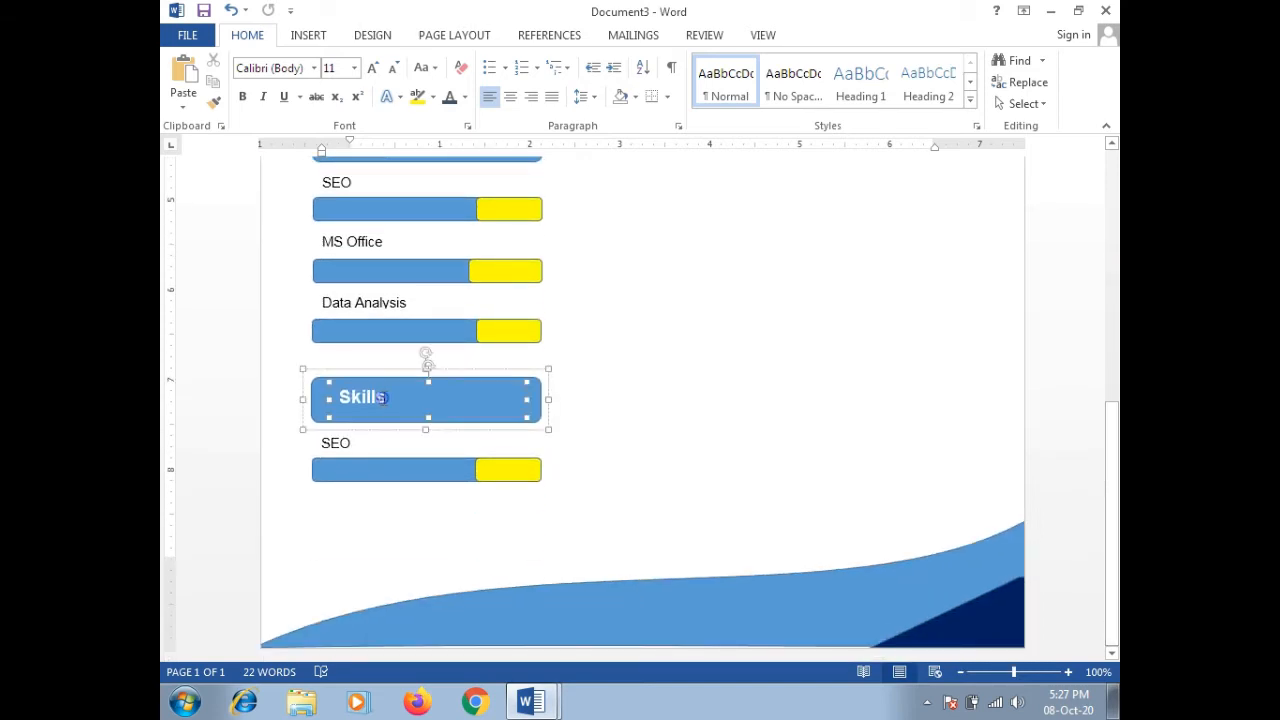
pyautogui.click(383, 397)
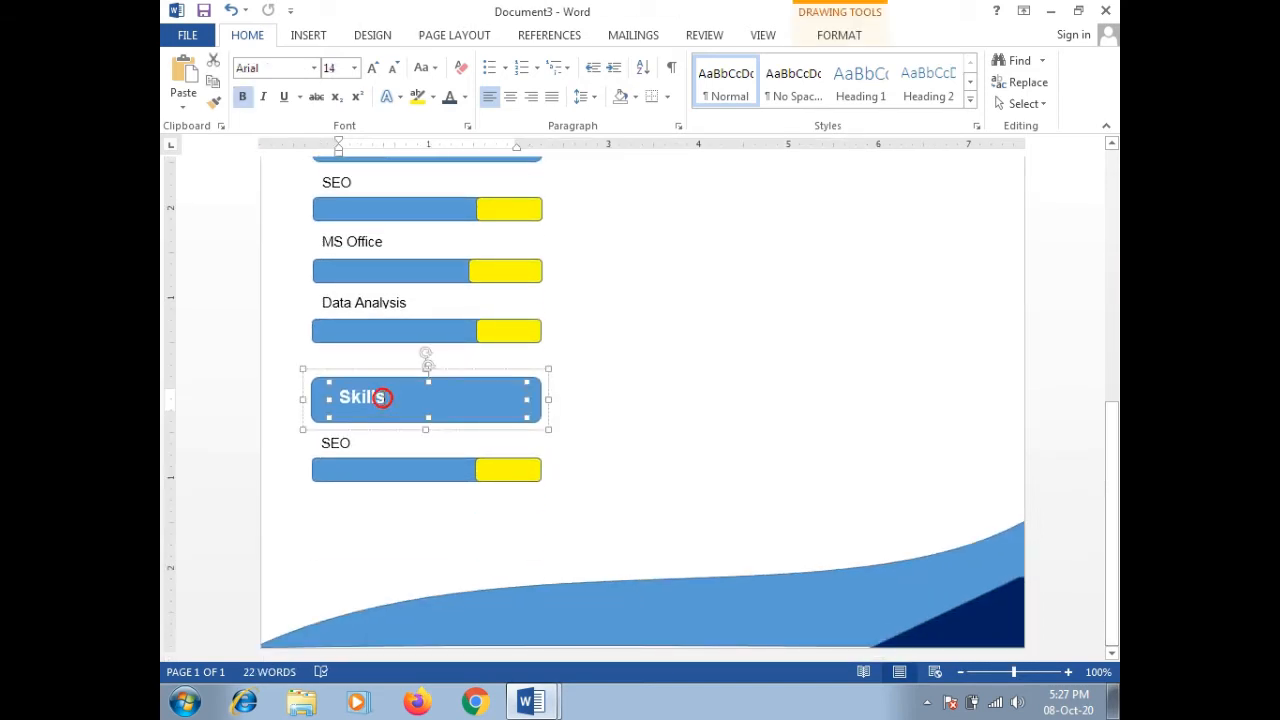
pyautogui.press('BackSpace')
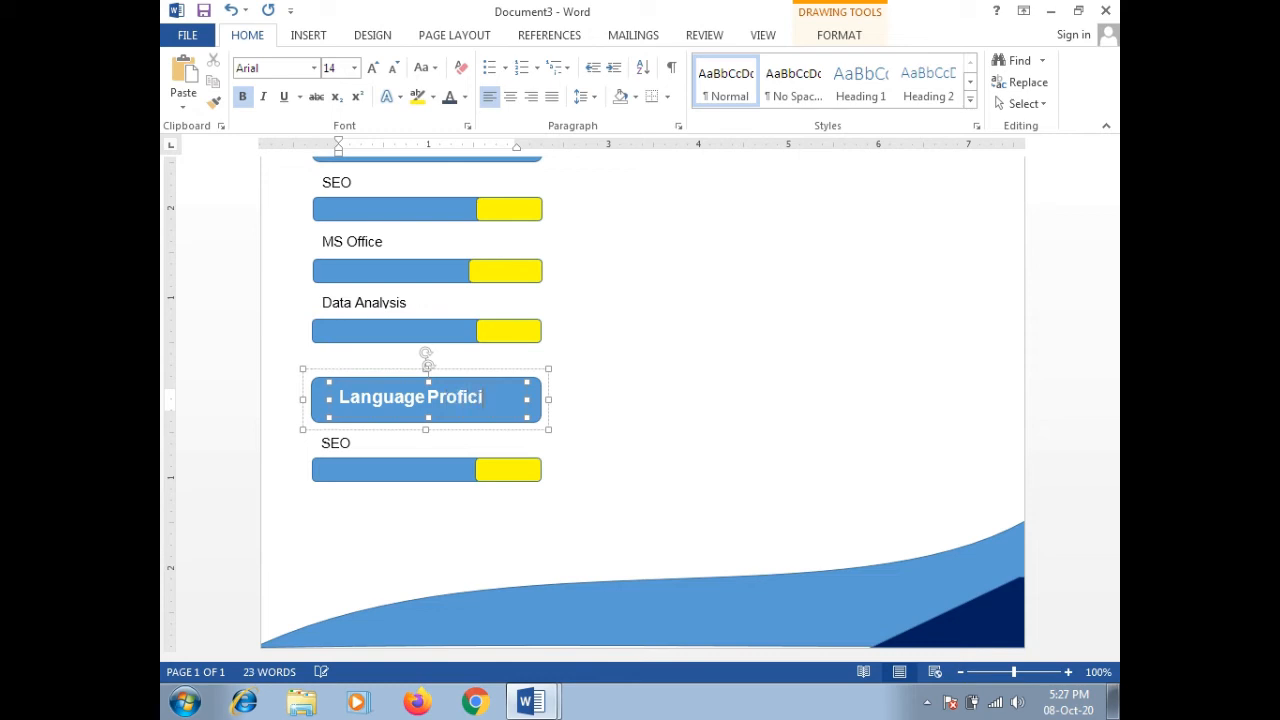
pyautogui.write('ency')
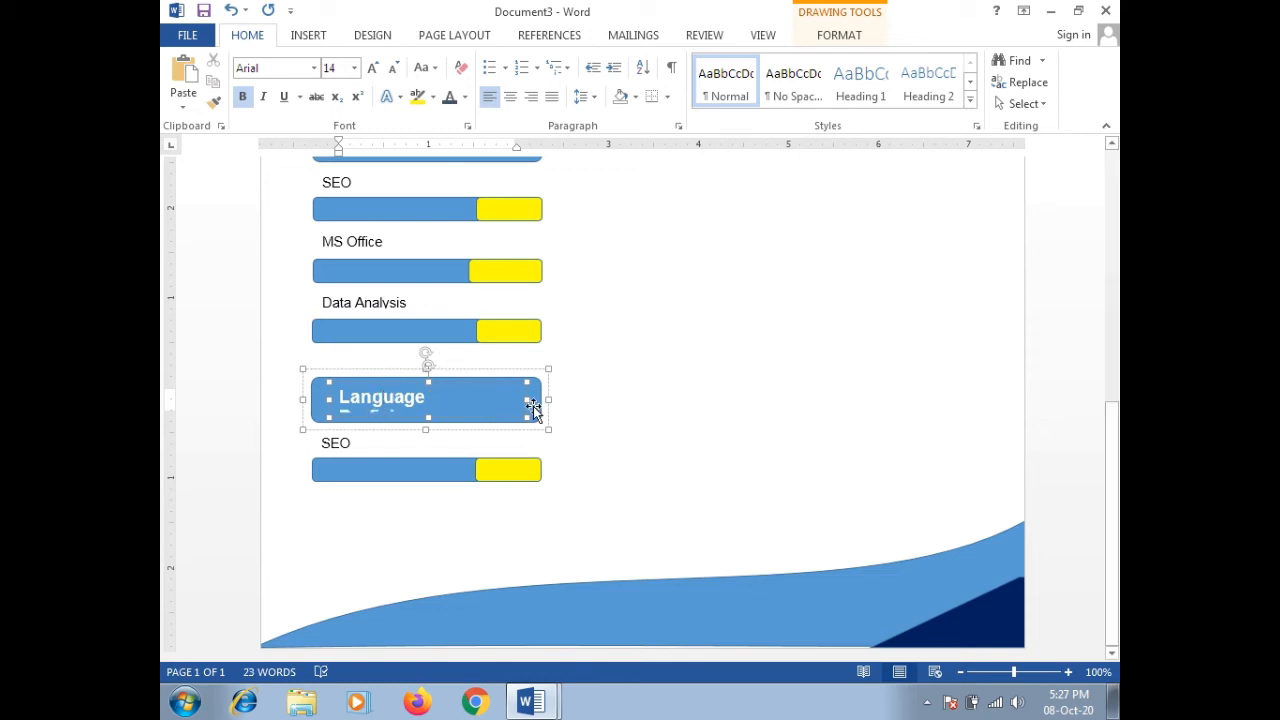
pyautogui.click(524, 399)
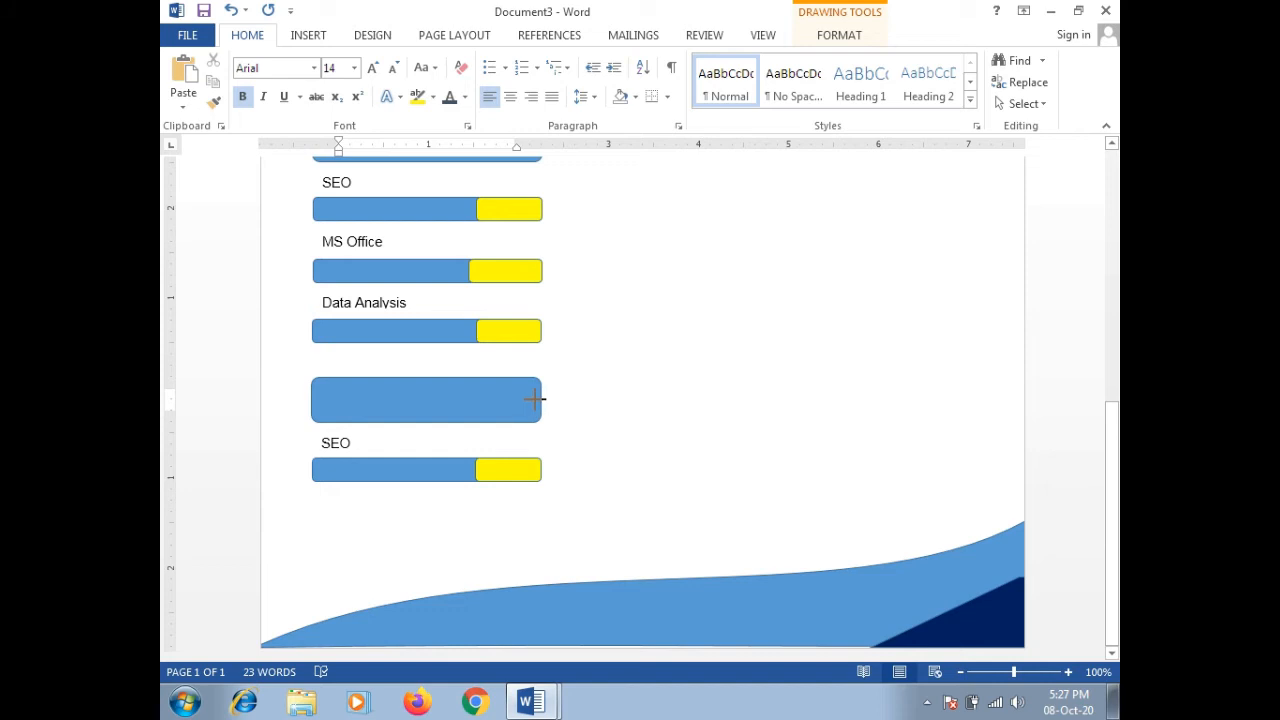
pyautogui.moveTo(526, 399); pyautogui.dragTo(535, 399)
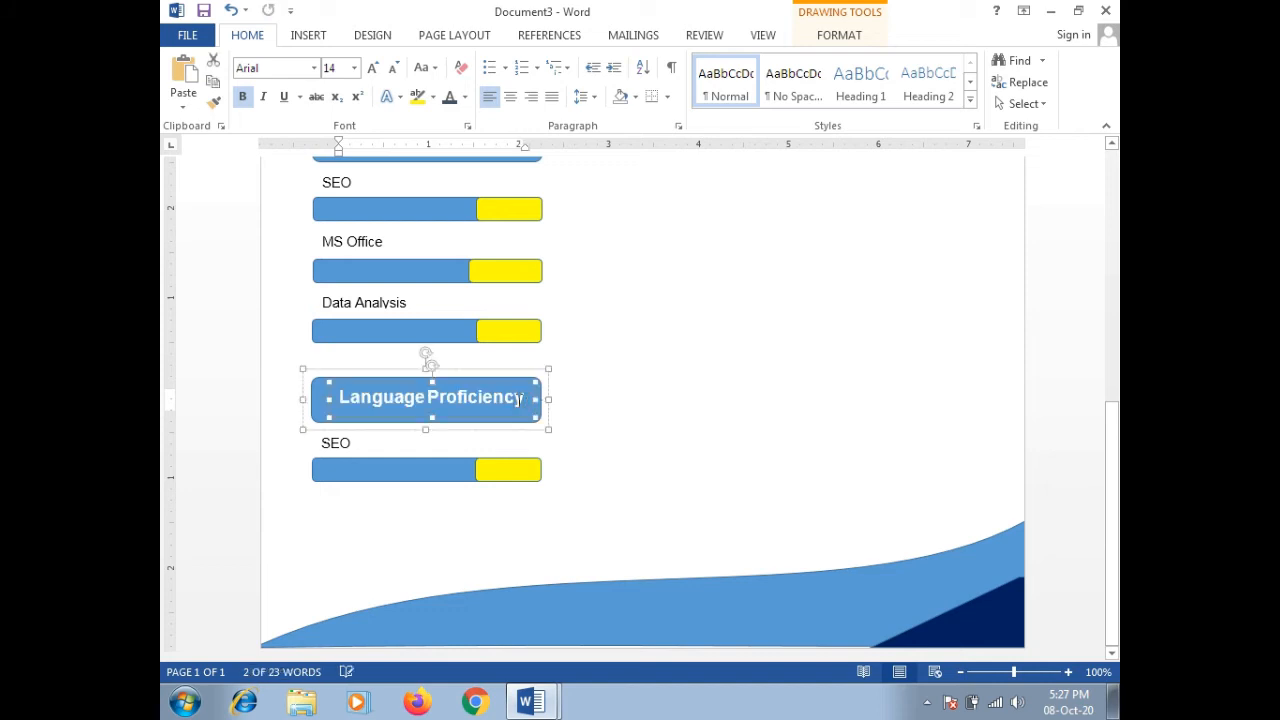
# Step: Relabel the copied SEO label as English
pyautogui.doubleClick(340, 440)
pyautogui.write('Engl')
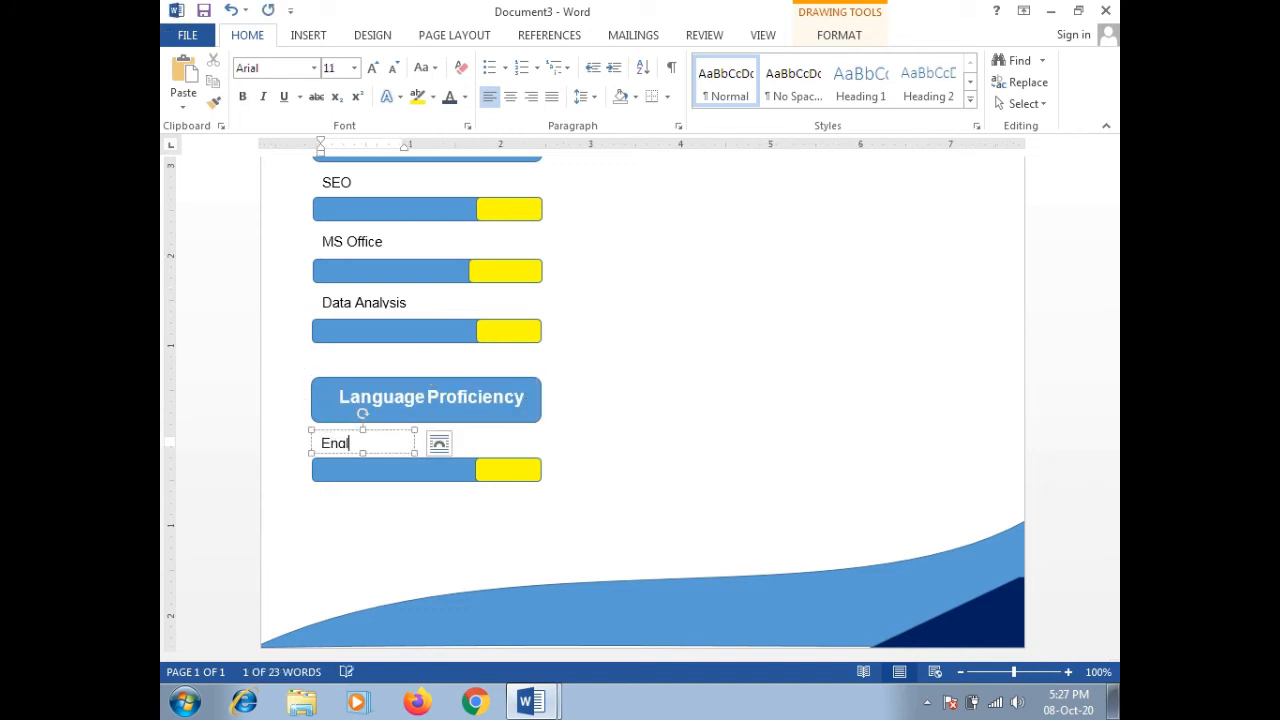
pyautogui.write('ish')
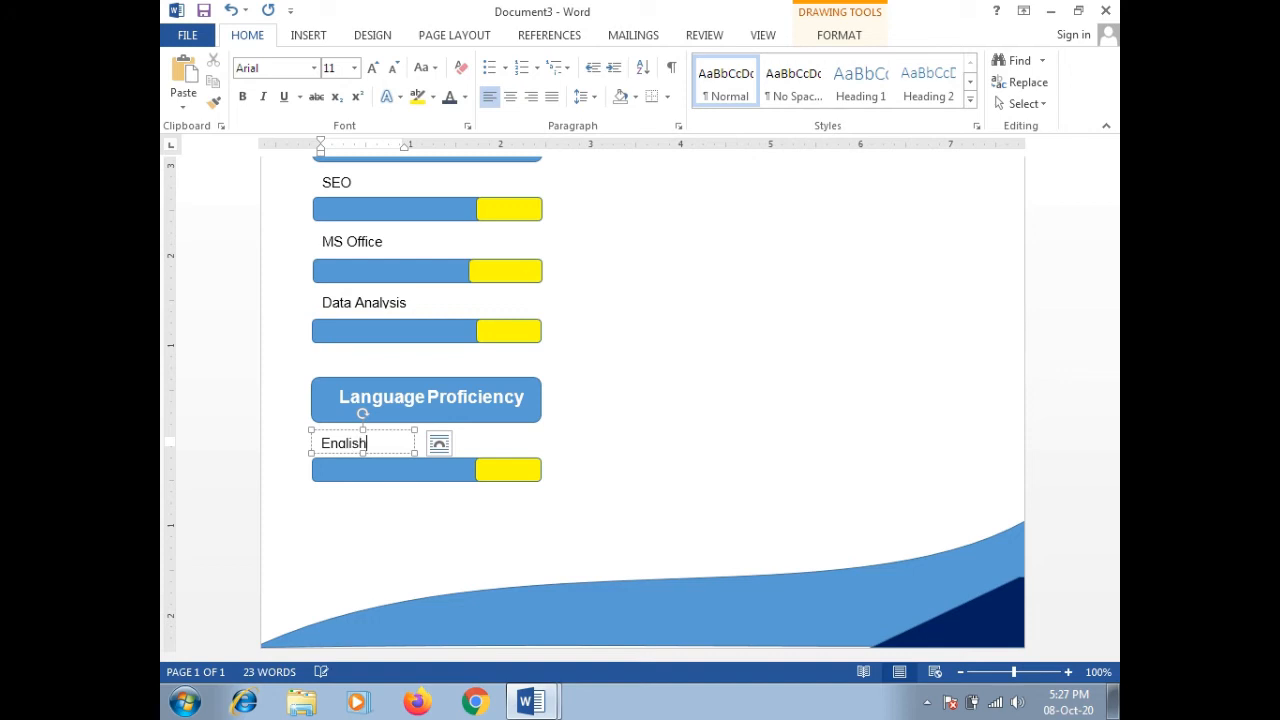
pyautogui.scroll(8, 515, 455)
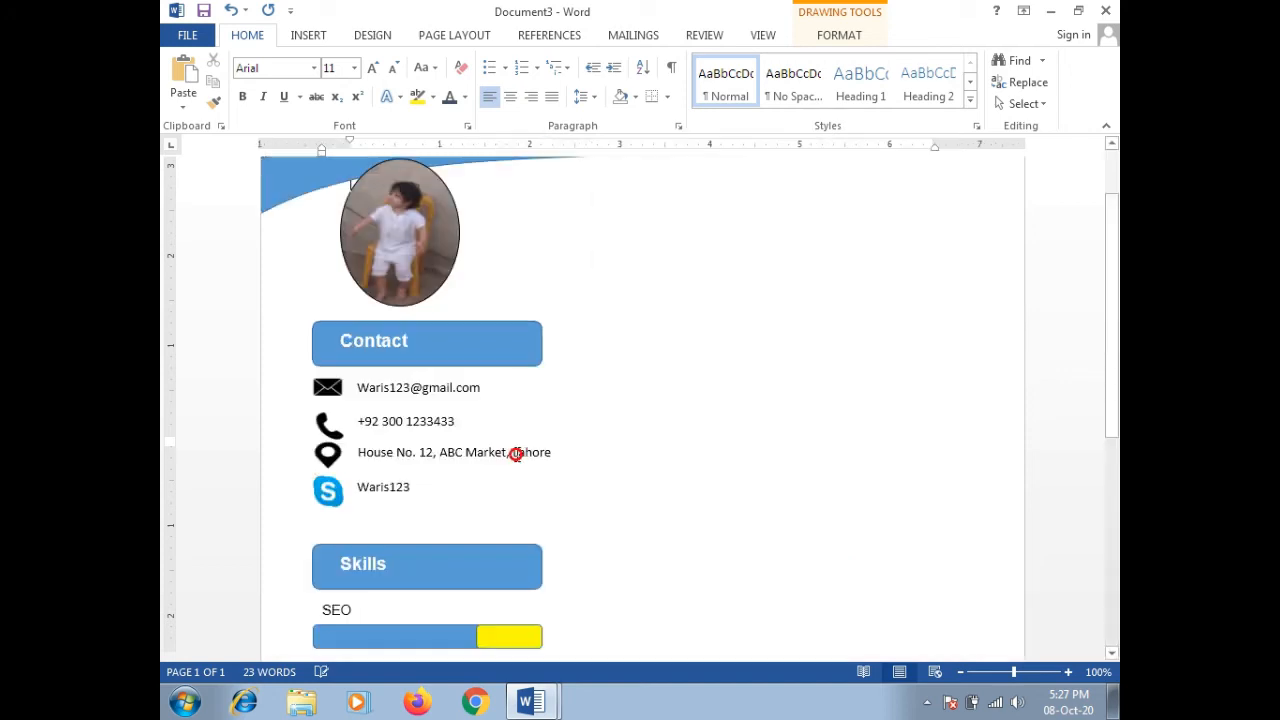
# Step: Lengthen the yellow segment of the English bar so it starts further left
pyautogui.click(571, 500)
pyautogui.moveTo(1115, 313); pyautogui.dragTo(1112, 464)
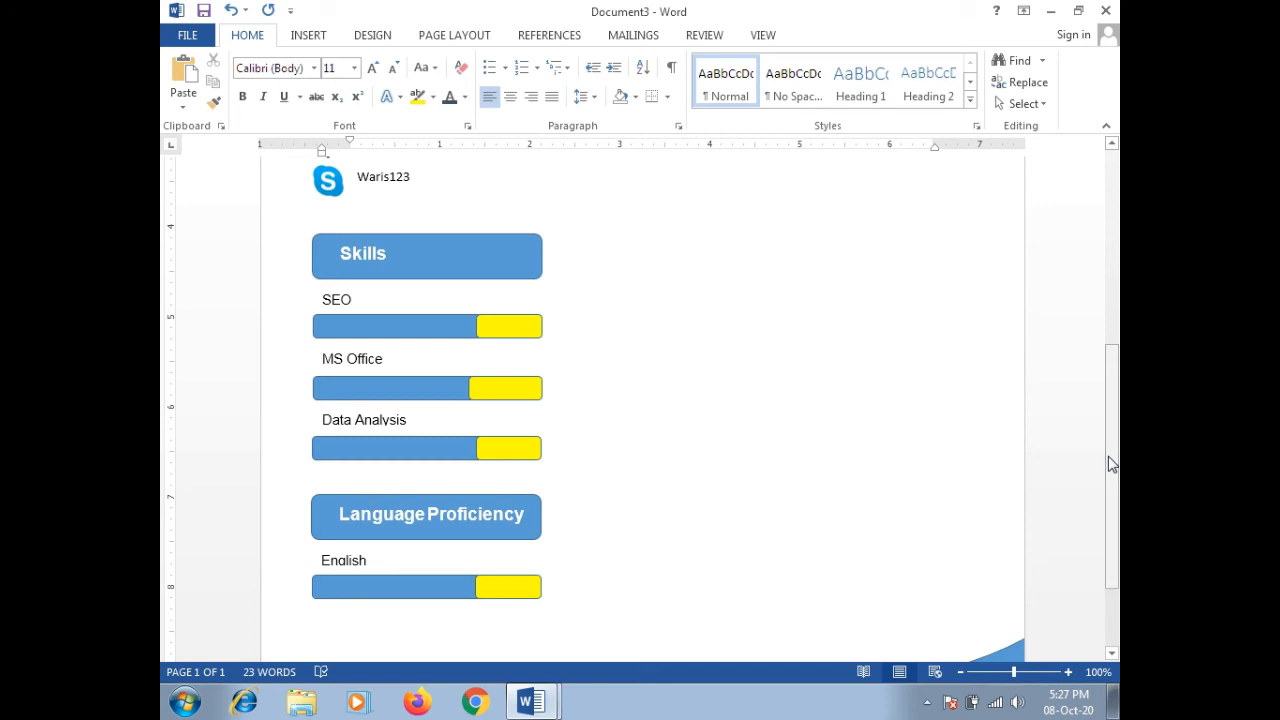
pyautogui.click(477, 590)
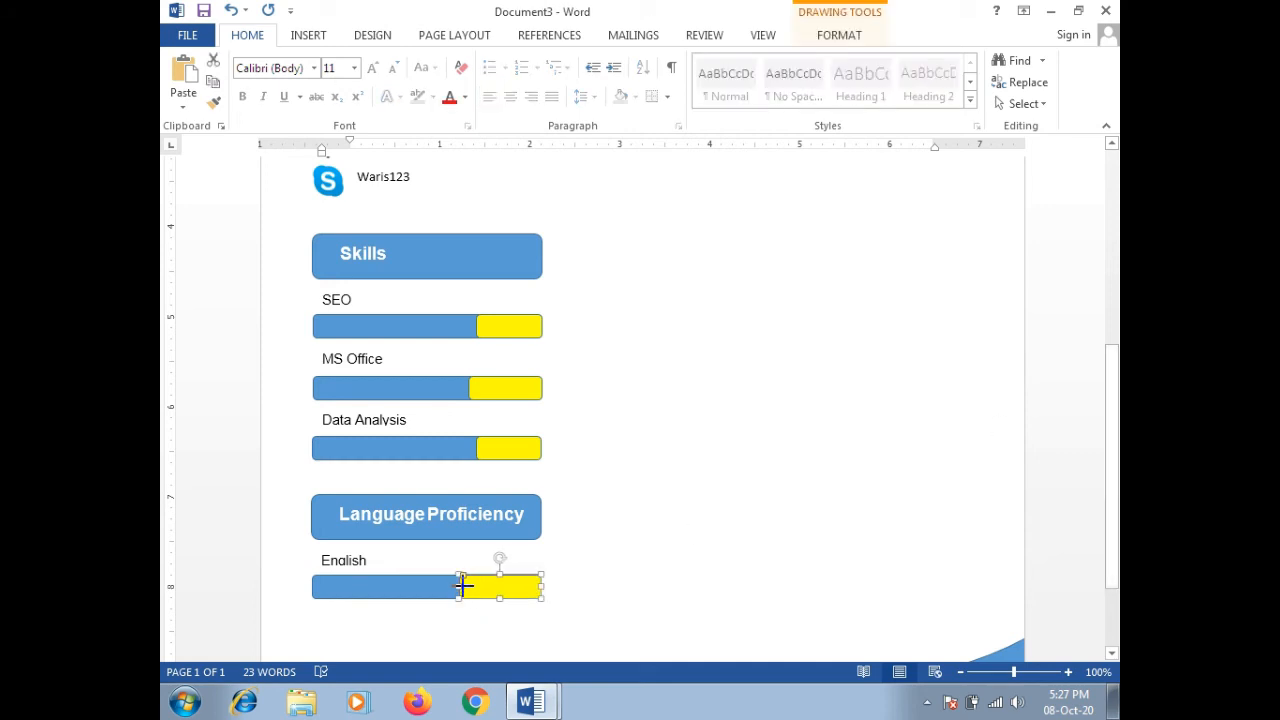
pyautogui.click(637, 557)
pyautogui.scroll(5, 421, 548)
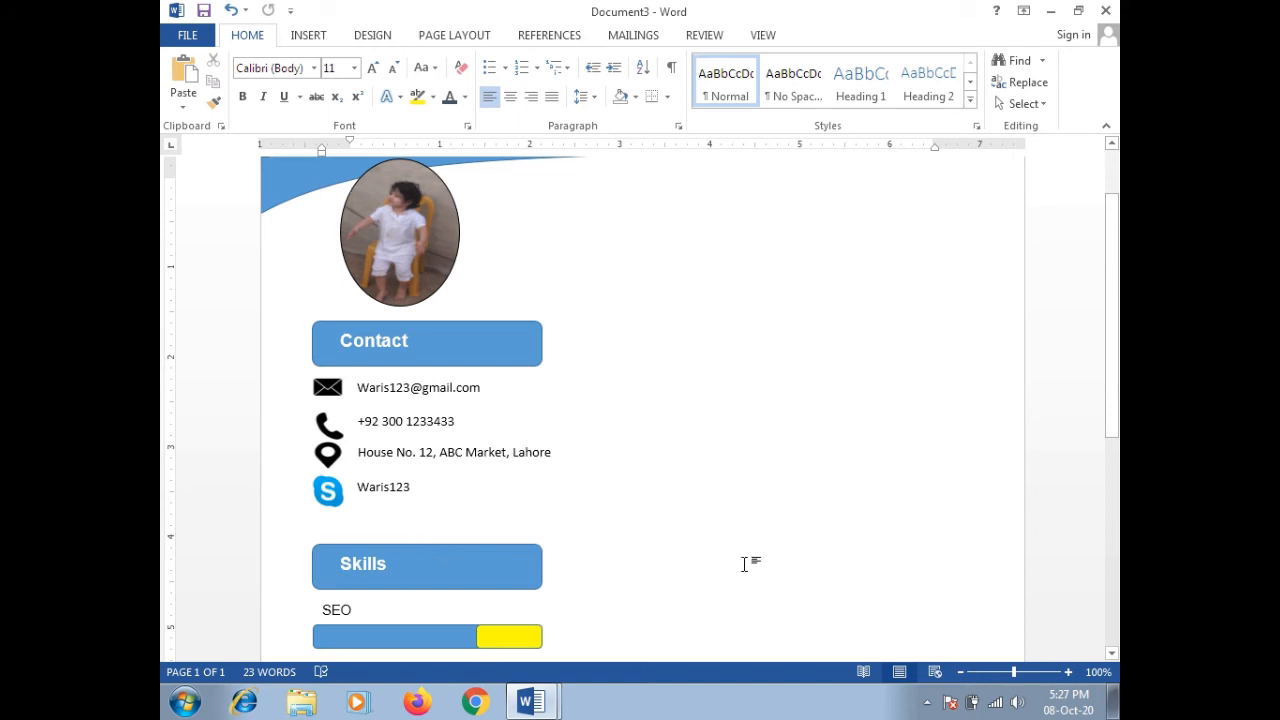
pyautogui.moveTo(1108, 304); pyautogui.dragTo(1097, 478)
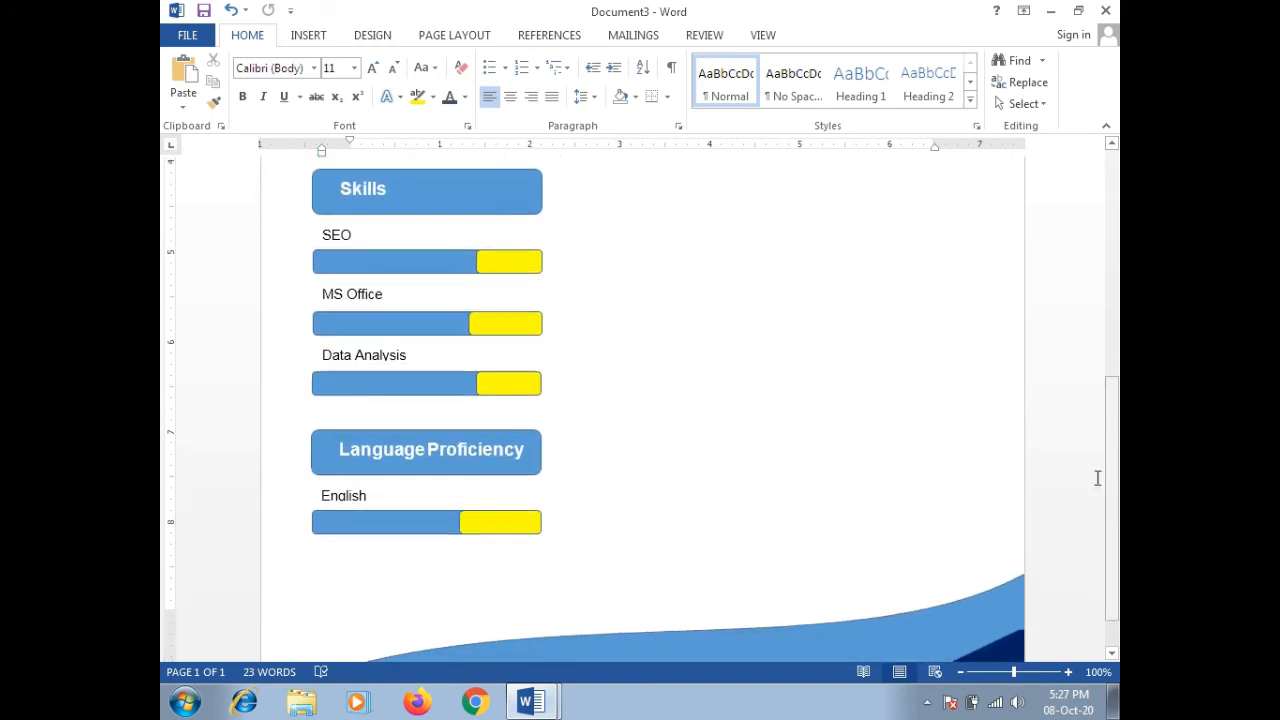
# Step: Select the English label together with its blue and yellow bars for copying
pyautogui.click(341, 497)
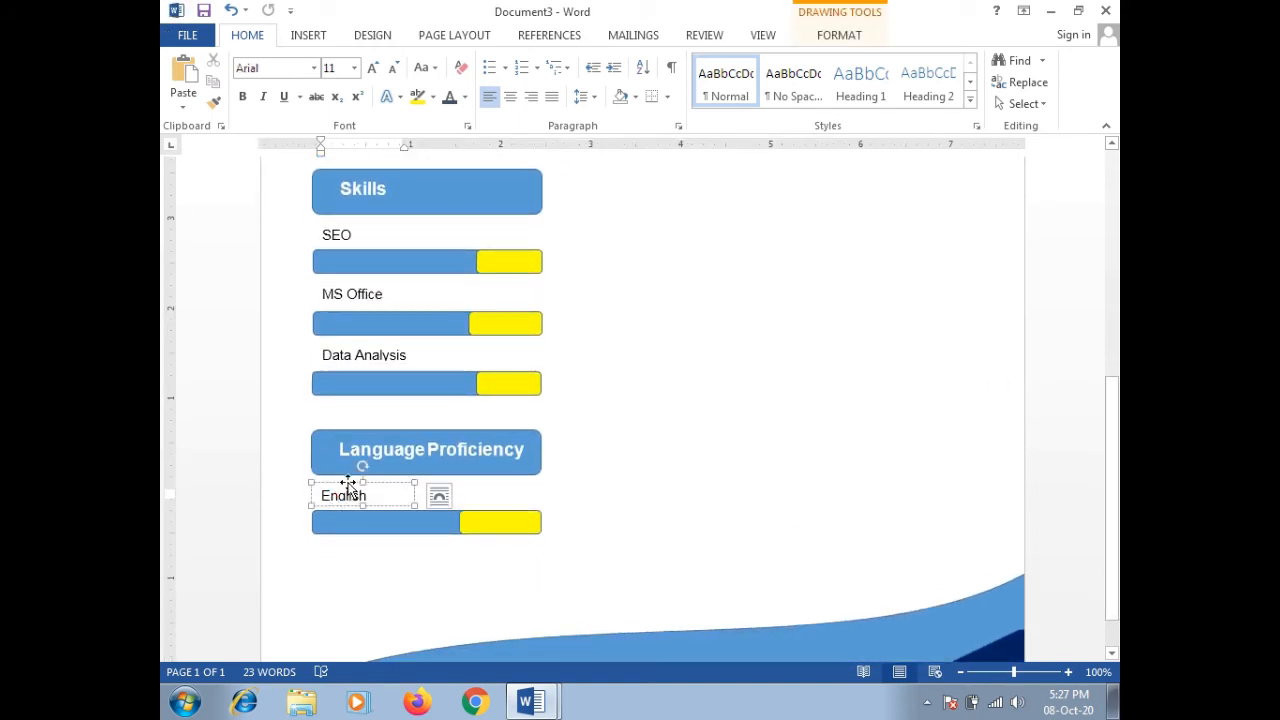
pyautogui.click(347, 482)
pyautogui.keyDown('shift'); pyautogui.click(422, 517); pyautogui.keyUp('shift')
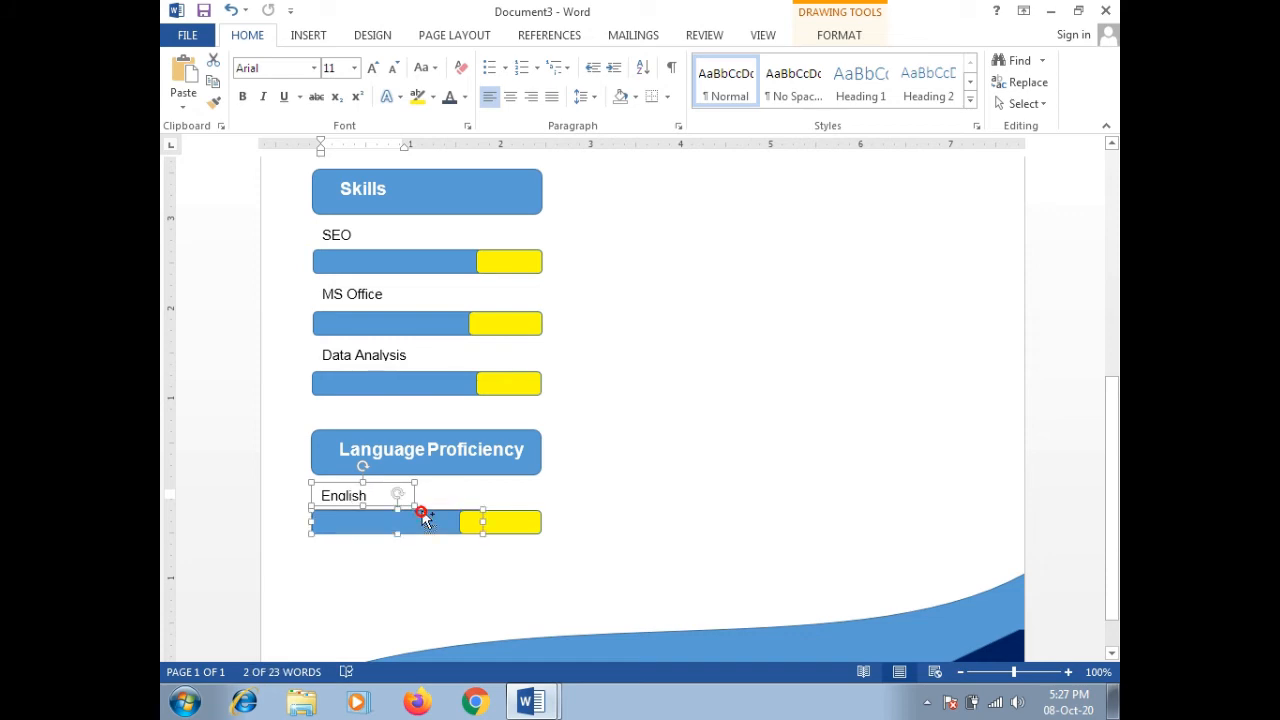
pyautogui.keyDown('shift'); pyautogui.click(524, 531); pyautogui.keyUp('shift')
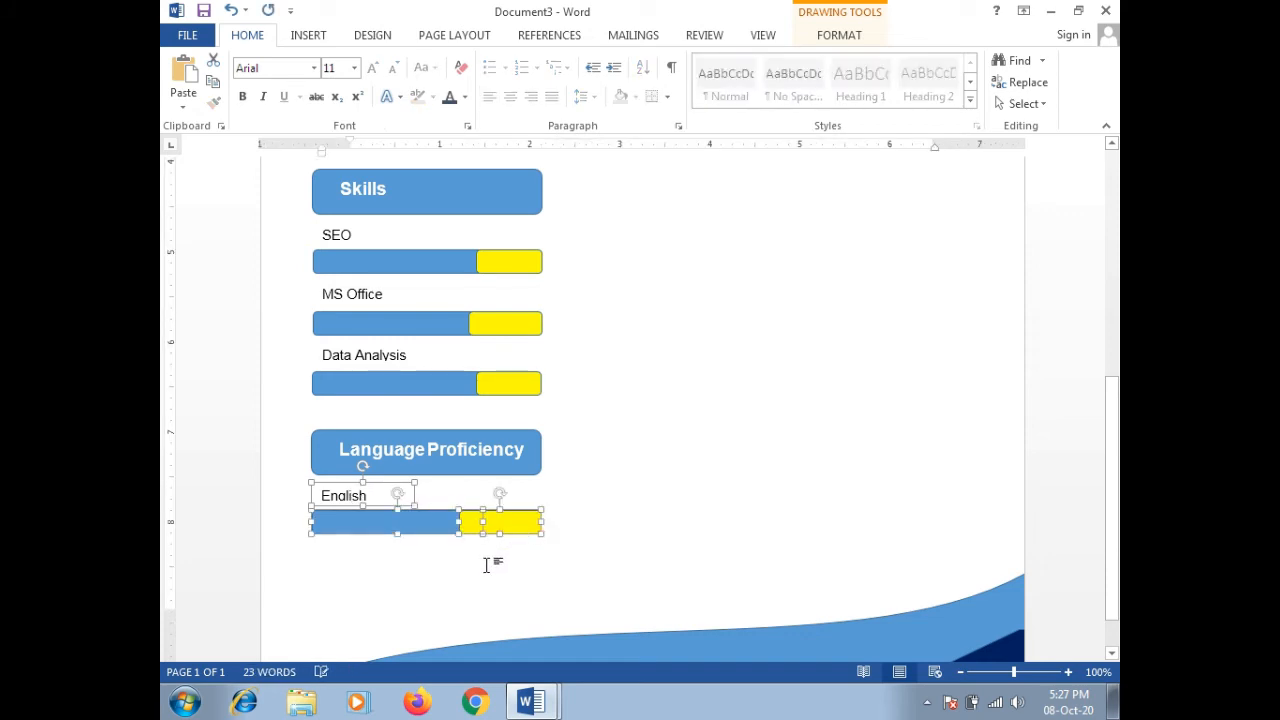
pyautogui.click(491, 564)
# Step: Paste a copy of the English label and bar and move it below the first row
pyautogui.hotkey('ctrl', 'v')
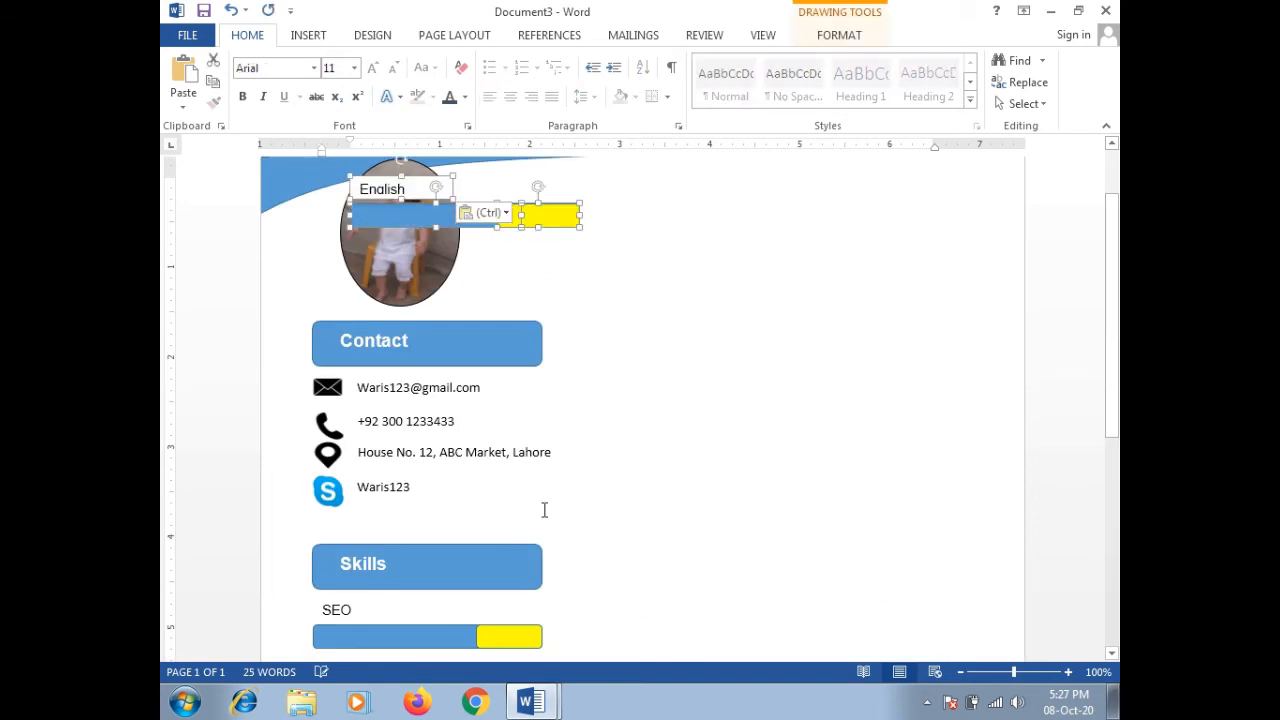
pyautogui.press('Down')
pyautogui.press('Down')
pyautogui.press('Down')
pyautogui.press('Down')
pyautogui.press('Down')
pyautogui.press('Down')
pyautogui.press('Down')
pyautogui.press('Down')
pyautogui.press('Down')
pyautogui.press('Down')
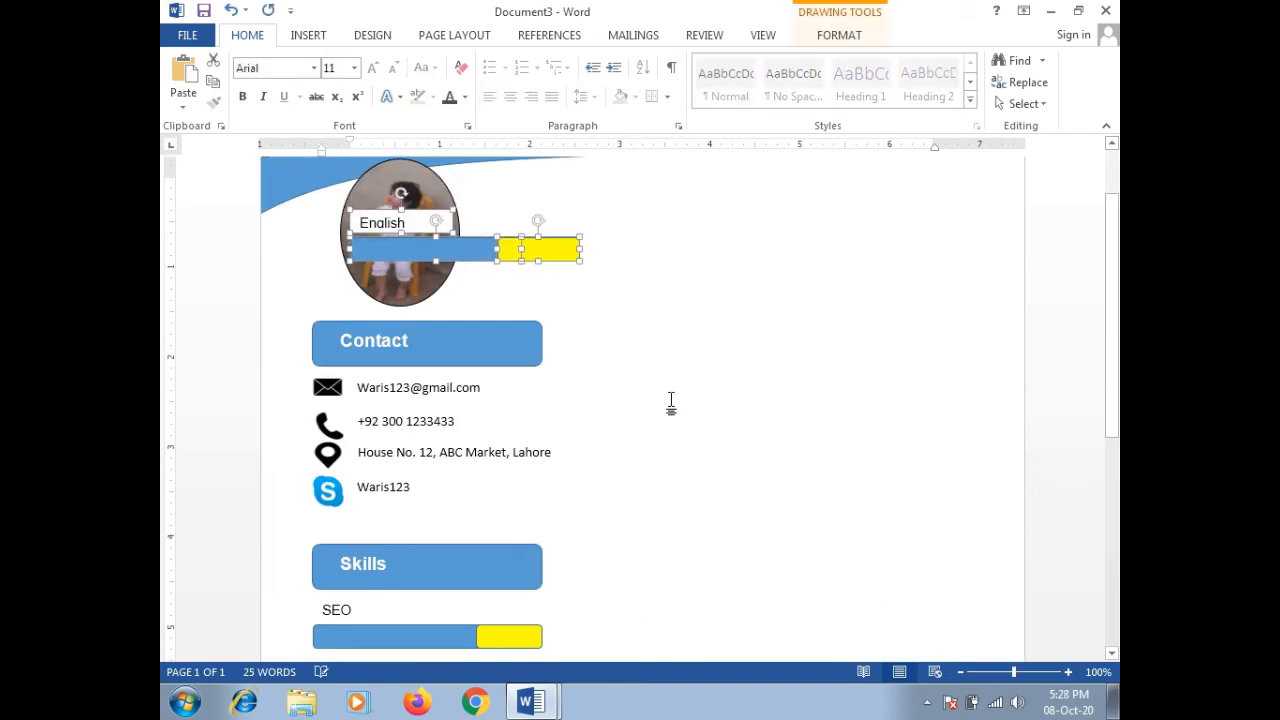
pyautogui.press('Down')
pyautogui.press('Down')
pyautogui.press('Down')
pyautogui.press('Down')
pyautogui.press('Down')
pyautogui.press('Down')
pyautogui.press('Down')
pyautogui.press('Down')
pyautogui.press('Down')
pyautogui.press('Down')
pyautogui.press('Down')
pyautogui.press('Down')
pyautogui.press('Down')
pyautogui.press('Down')
pyautogui.press('Down')
pyautogui.press('Down')
pyautogui.press('Down')
pyautogui.press('Down')
pyautogui.press('Down')
pyautogui.press('Down')
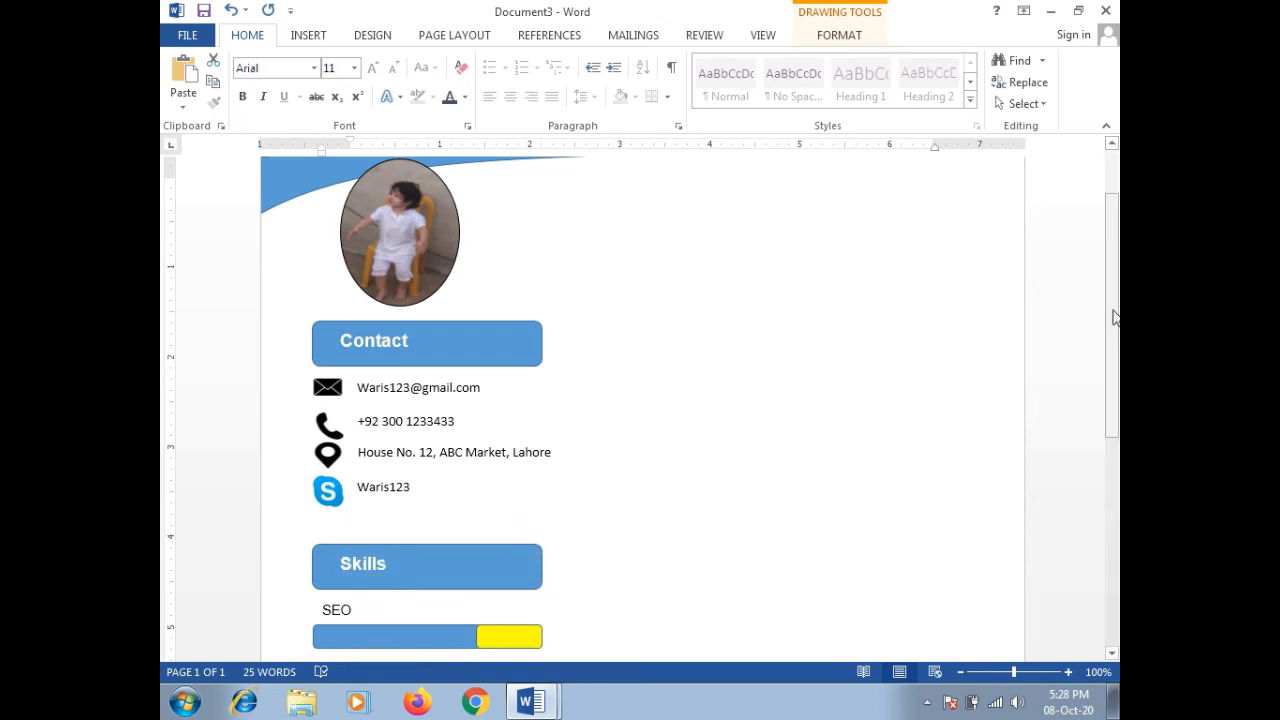
pyautogui.moveTo(1114, 309); pyautogui.dragTo(1117, 505)
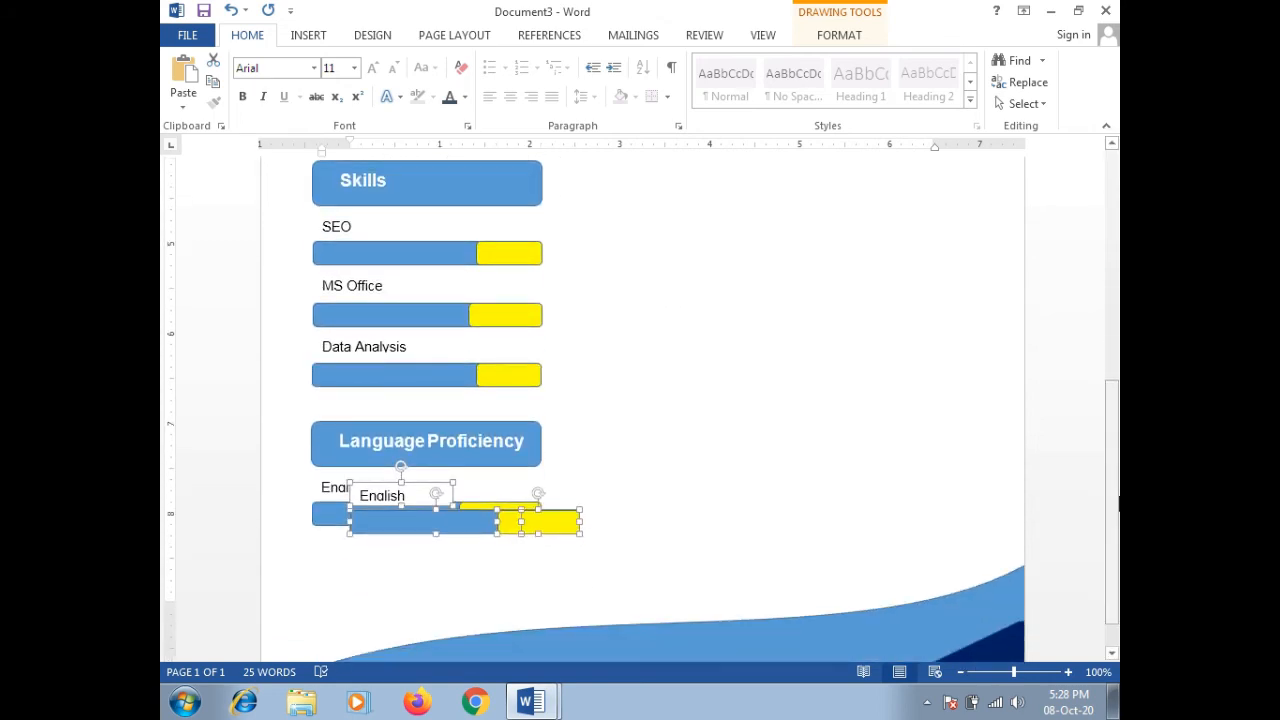
pyautogui.press('Down')
pyautogui.press('Down')
pyautogui.press('Down')
pyautogui.press('Down')
pyautogui.press('Down')
pyautogui.press('Down')
pyautogui.press('Down')
pyautogui.press('Down')
pyautogui.press('Left')
pyautogui.press('Left')
pyautogui.press('Left')
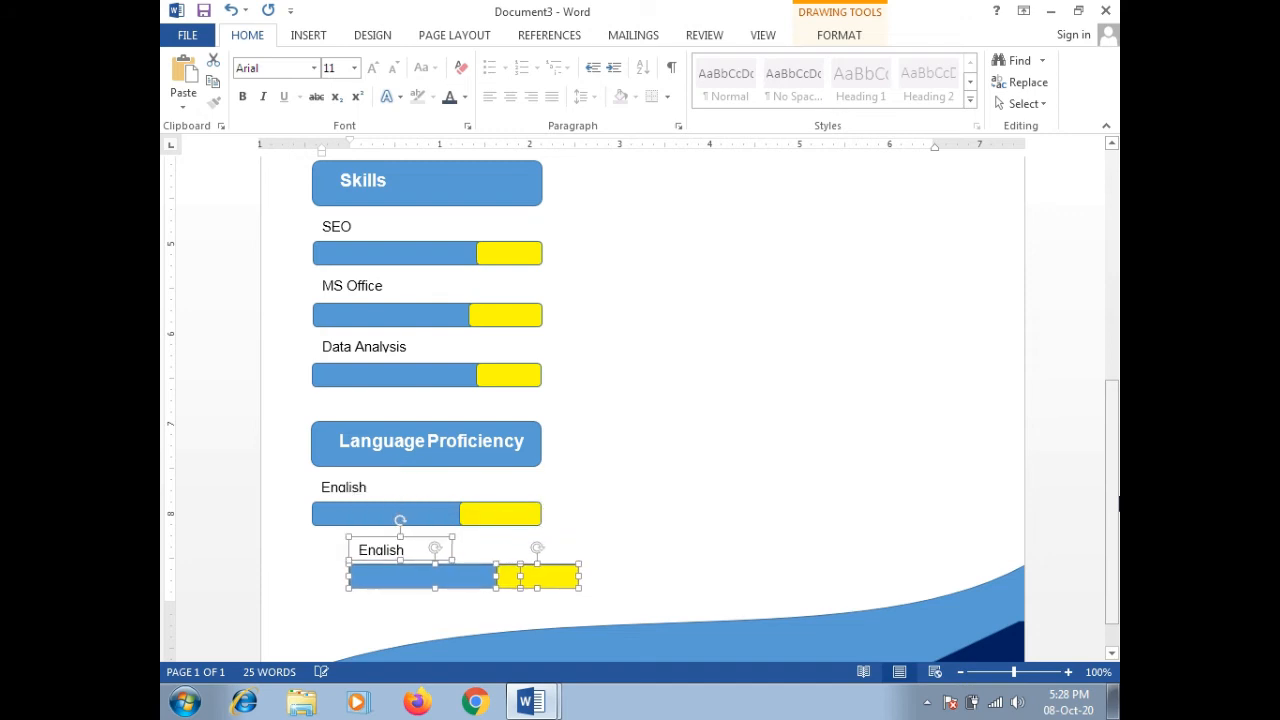
# Step: Fine-tune the copied English row's alignment, then scroll to the document bottom
pyautogui.press('Left')
pyautogui.press('Left')
pyautogui.press('Left')
pyautogui.press('Left')
pyautogui.press('Left')
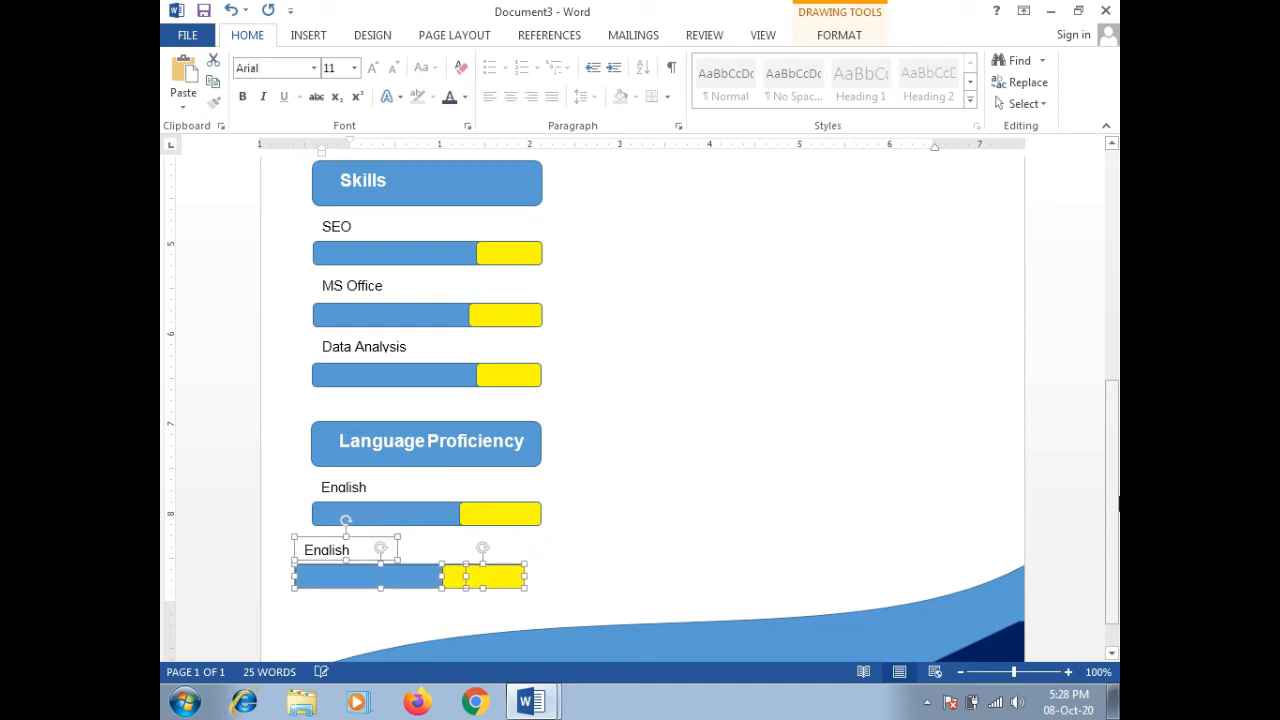
pyautogui.press('Right')
pyautogui.hotkey('ctrl', 'Right')
pyautogui.hotkey('ctrl', 'Right')
pyautogui.hotkey('ctrl', 'Right')
pyautogui.hotkey('ctrl', 'Right')
pyautogui.hotkey('ctrl', 'Right')
pyautogui.hotkey('ctrl', 'Right')
pyautogui.hotkey('ctrl', 'Right')
pyautogui.hotkey('ctrl', 'Right')
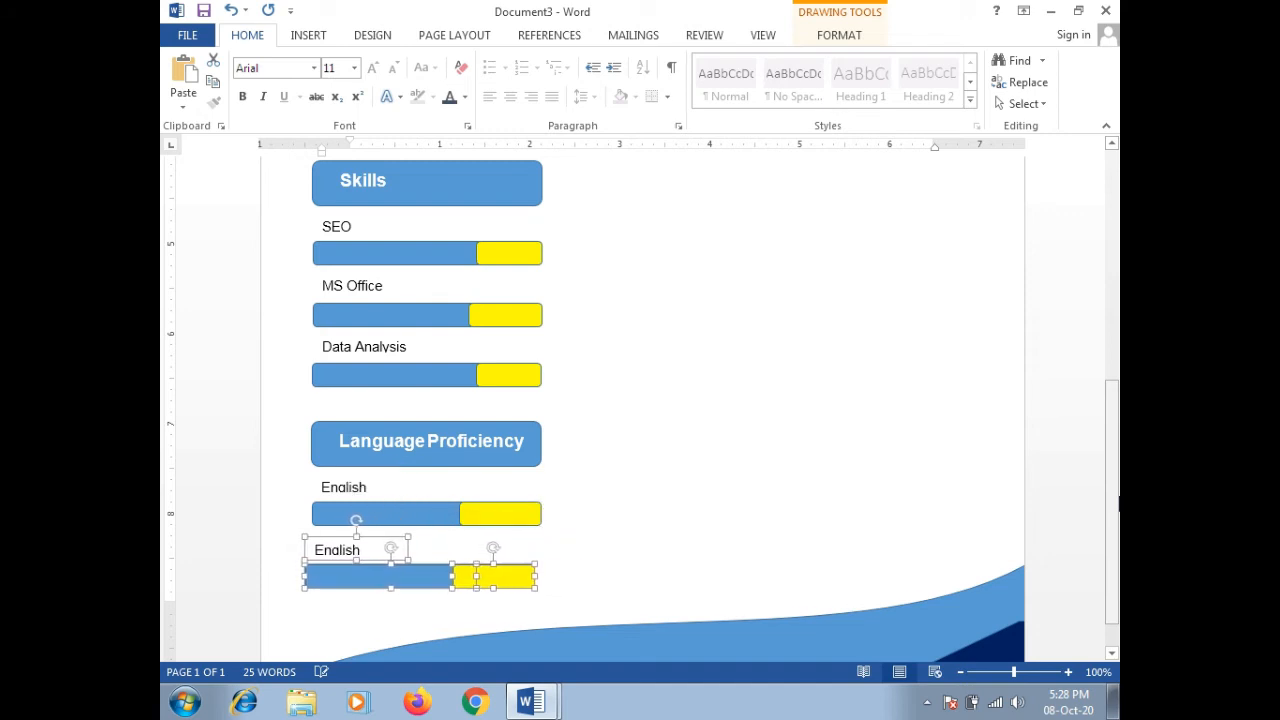
pyautogui.hotkey('ctrl', 'Up')
pyautogui.hotkey('ctrl', 'Up')
pyautogui.hotkey('ctrl', 'Up')
pyautogui.hotkey('ctrl', 'Up')
pyautogui.hotkey('ctrl', 'Up')
pyautogui.hotkey('ctrl', 'Up')
pyautogui.hotkey('ctrl', 'Up')
pyautogui.hotkey('ctrl', 'Up')
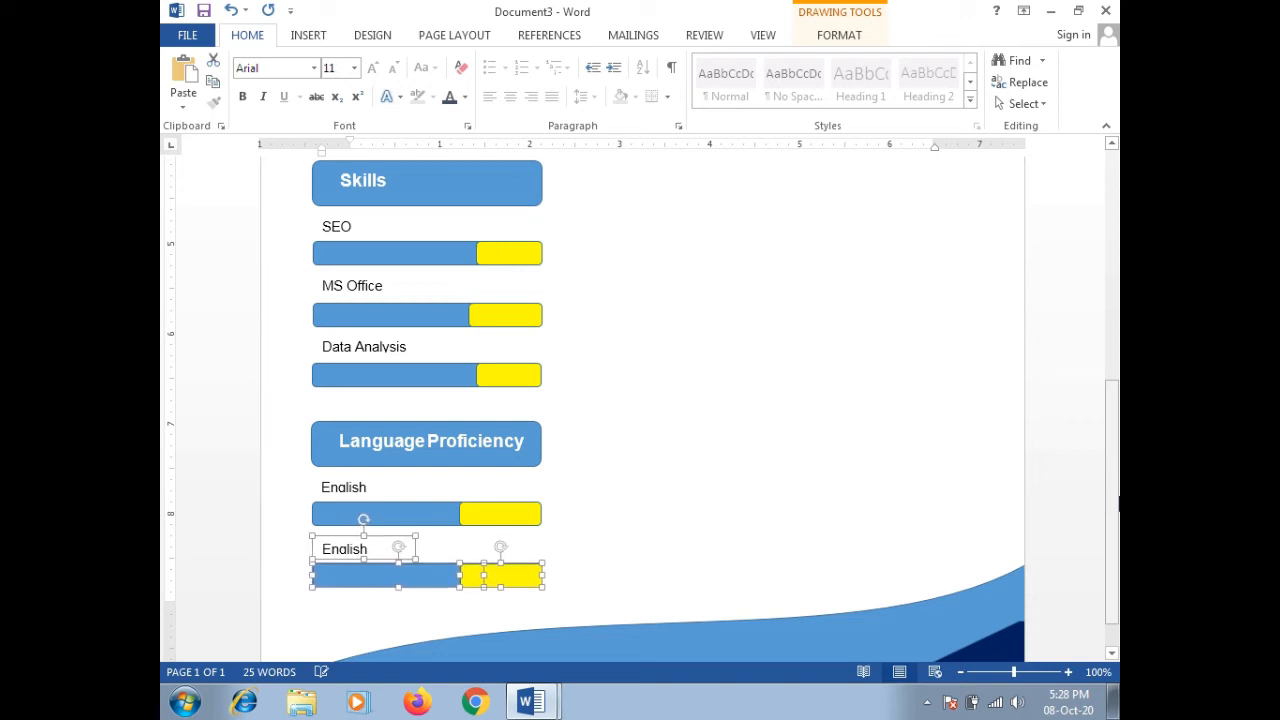
pyautogui.hotkey('ctrl', 'Up')
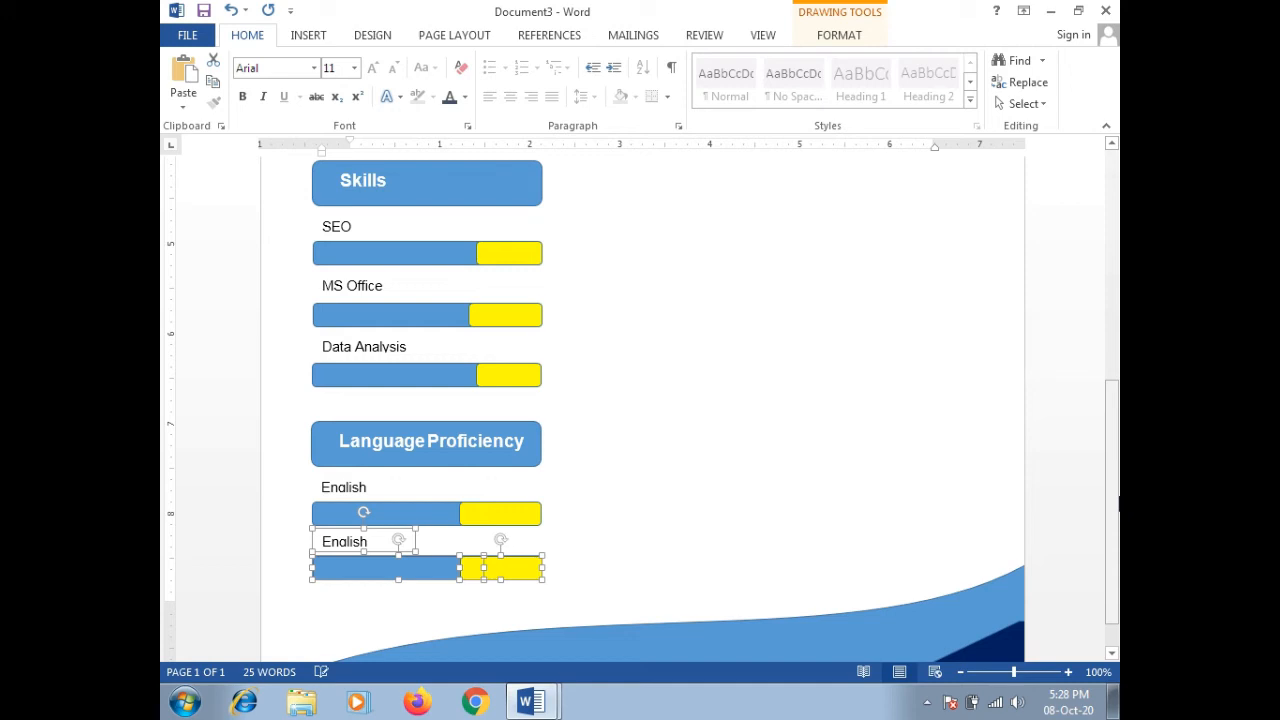
pyautogui.hotkey('ctrl', 'Up')
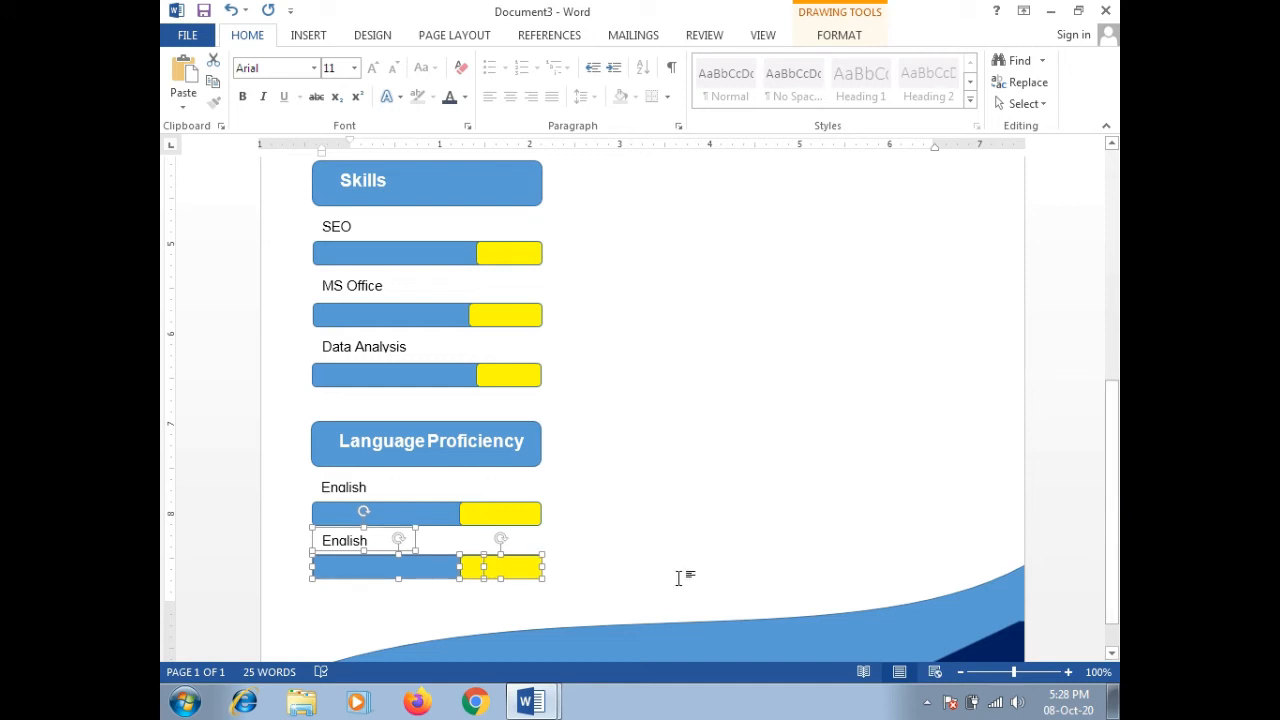
pyautogui.click(530, 611)
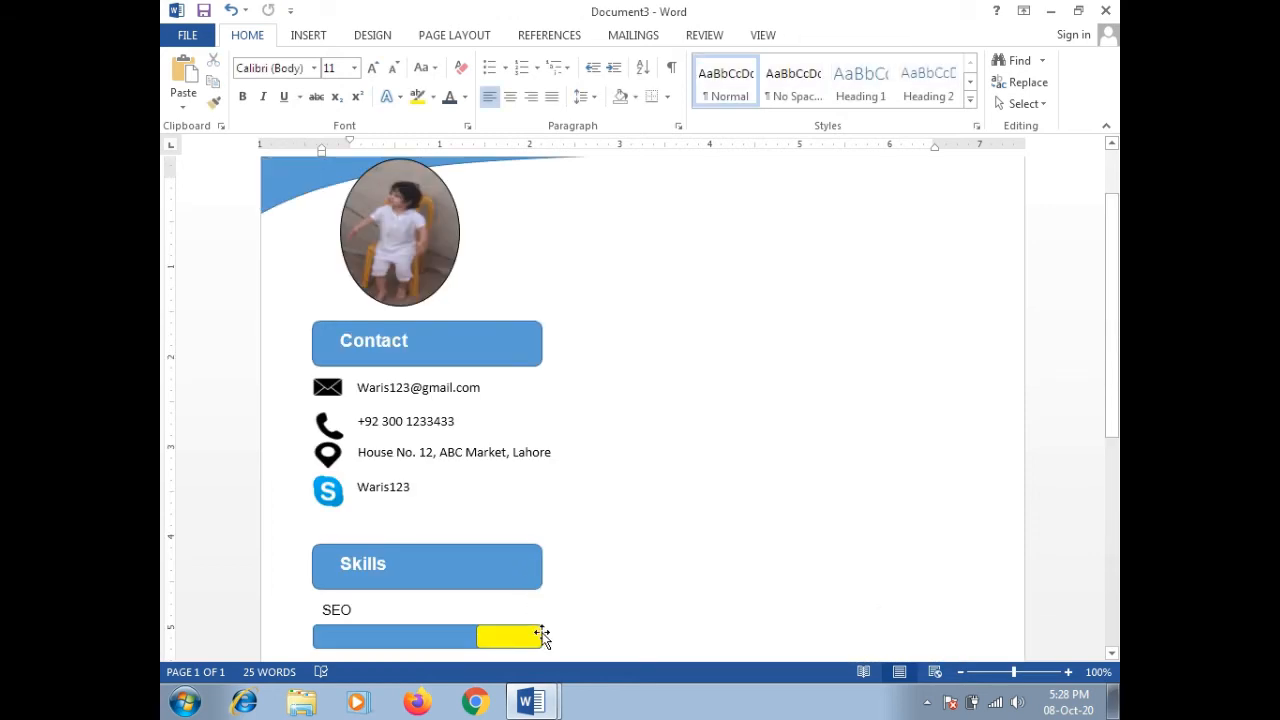
pyautogui.click(1108, 363)
pyautogui.moveTo(1108, 363); pyautogui.dragTo(1110, 572)
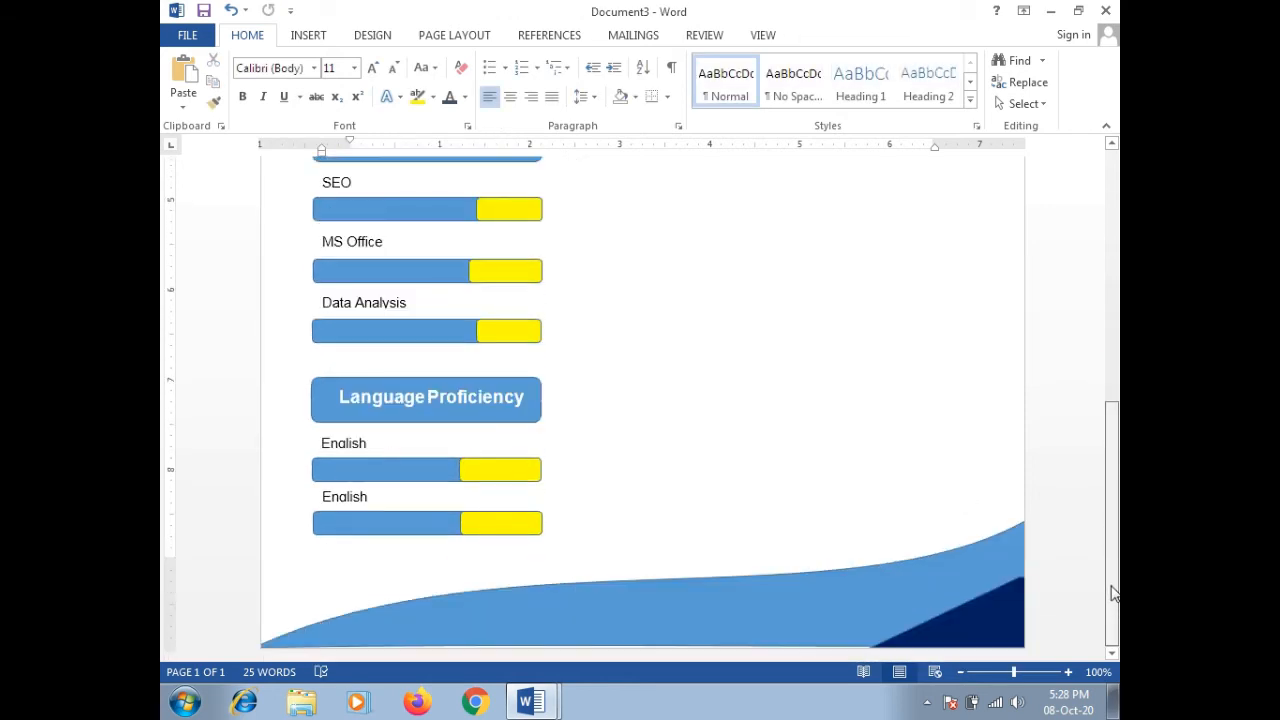
# Step: Paste another English label and bar and nudge it into line beneath the second row
pyautogui.click(534, 533)
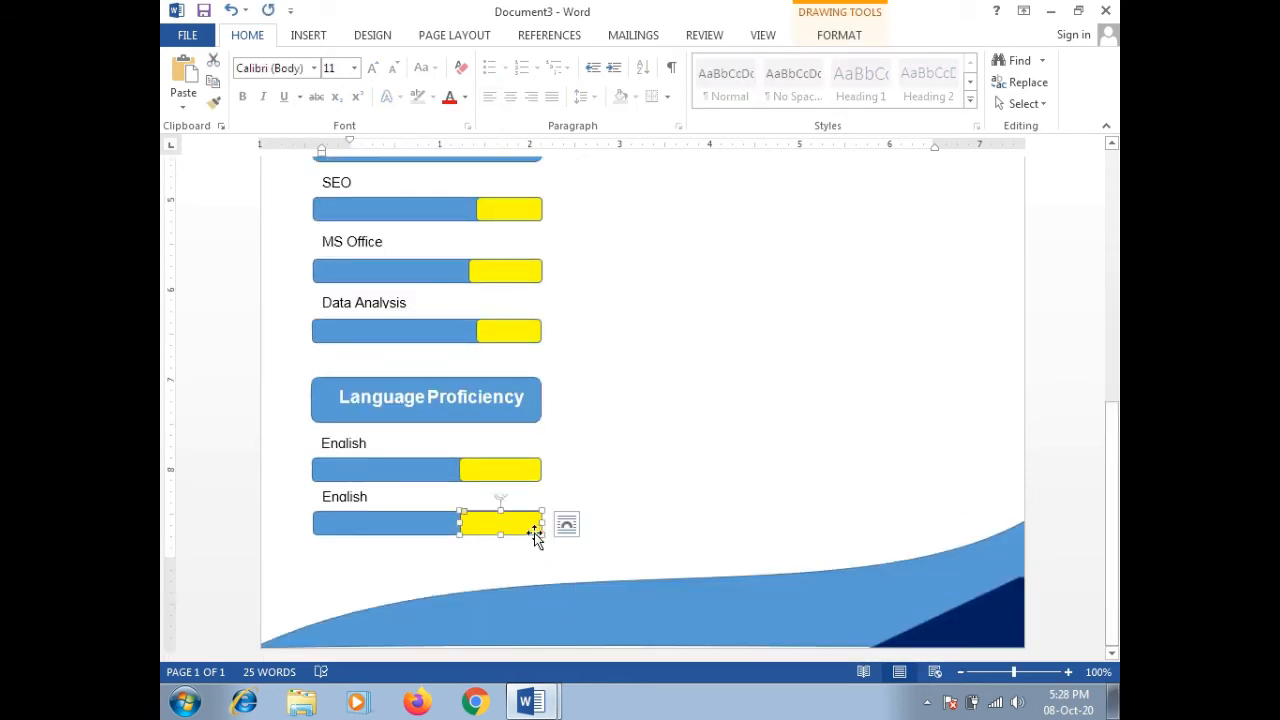
pyautogui.hotkey('ctrl', 'v')
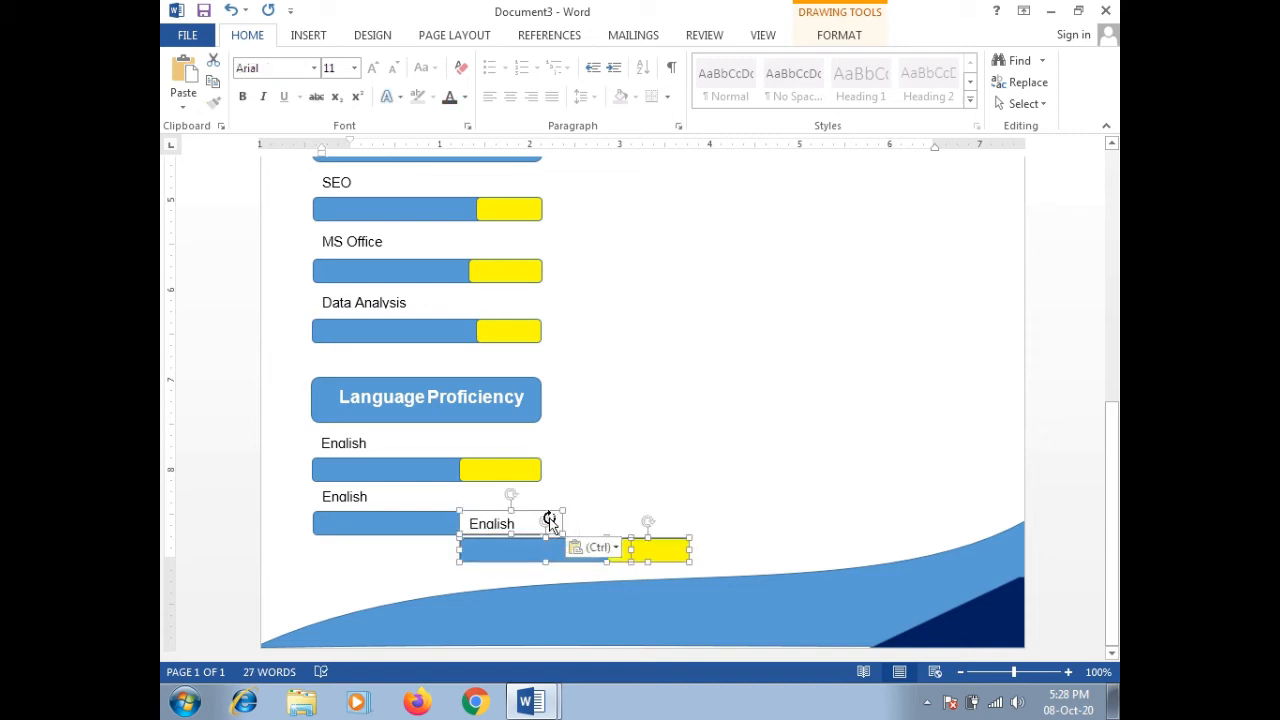
pyautogui.press('Down')
pyautogui.press('Down')
pyautogui.press('Down')
pyautogui.press('Down')
pyautogui.press('Down')
pyautogui.press('Down')
pyautogui.press('Down')
pyautogui.press('Down')
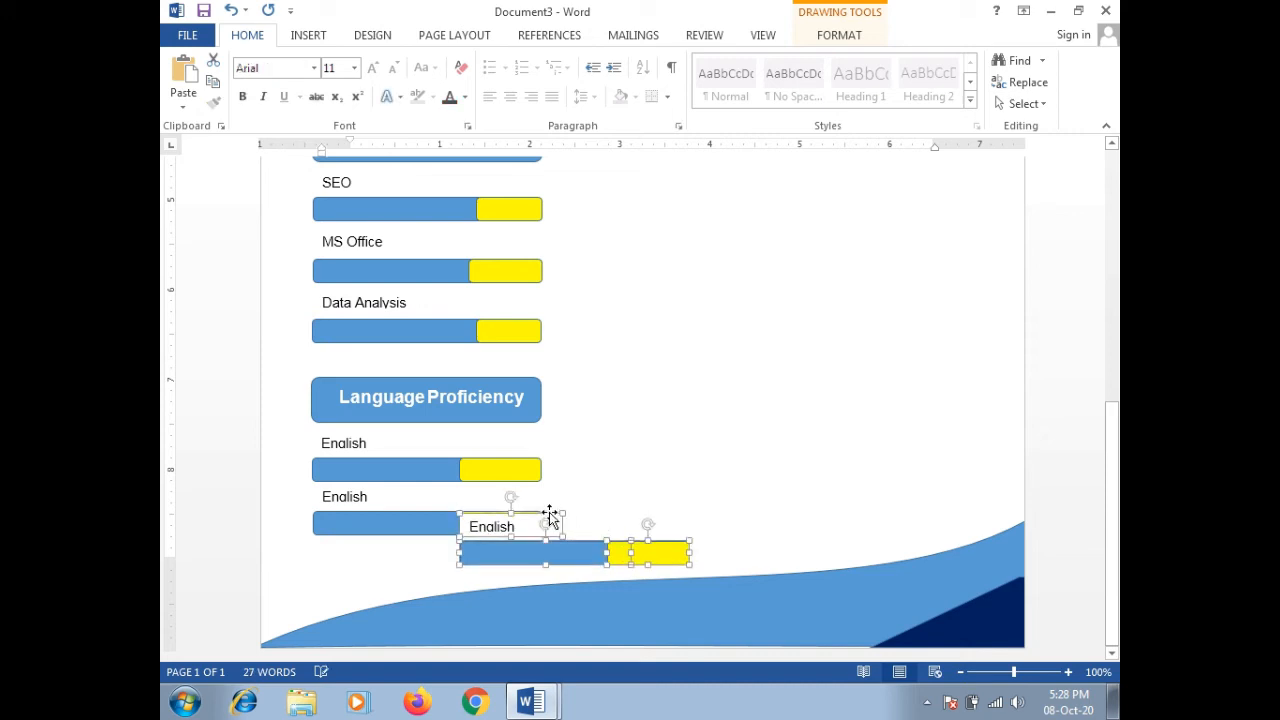
pyautogui.press('Left')
pyautogui.press('Left')
pyautogui.press('Left')
pyautogui.press('Left')
pyautogui.press('Left')
pyautogui.press('Left')
pyautogui.press('Left')
pyautogui.press('Left')
pyautogui.press('Left')
pyautogui.press('Left')
pyautogui.press('Left')
pyautogui.press('Left')
pyautogui.press('Left')
pyautogui.press('Left')
pyautogui.press('Left')
pyautogui.press('Left')
pyautogui.press('Left')
pyautogui.press('Left')
pyautogui.press('Left')
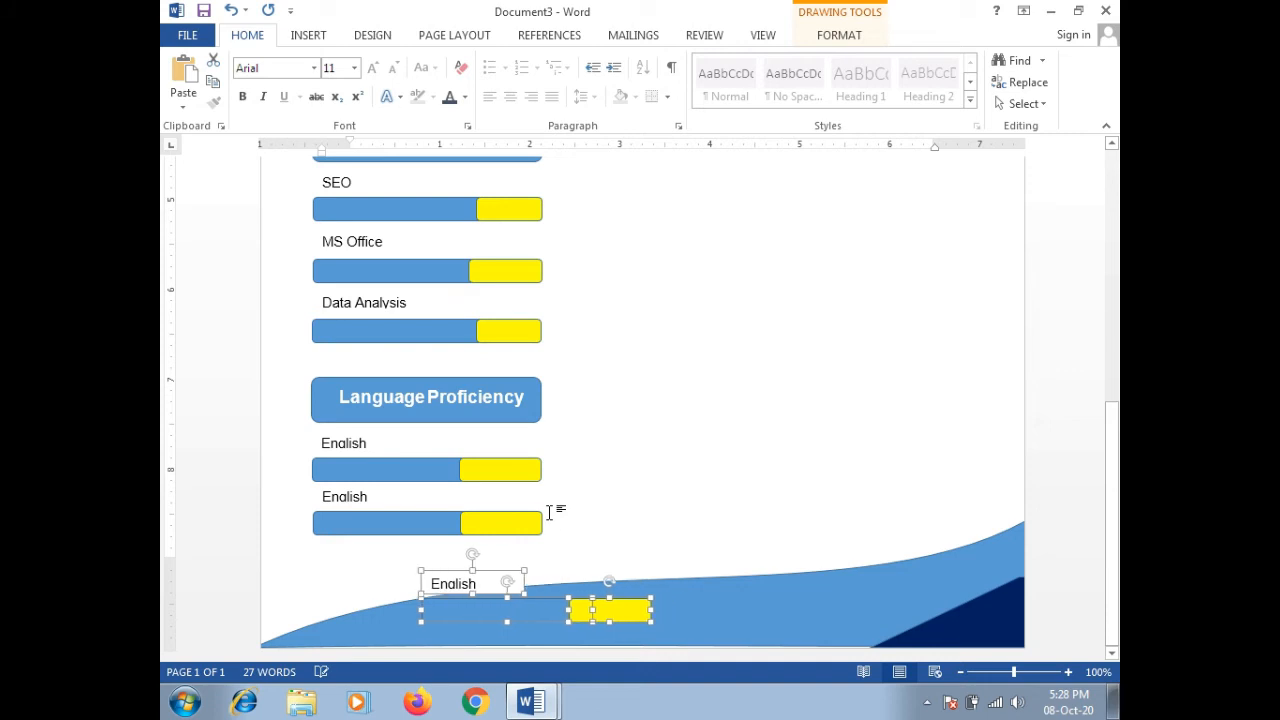
pyautogui.press('Up')
pyautogui.press('Up')
pyautogui.press('Up')
pyautogui.press('Up')
pyautogui.press('Up')
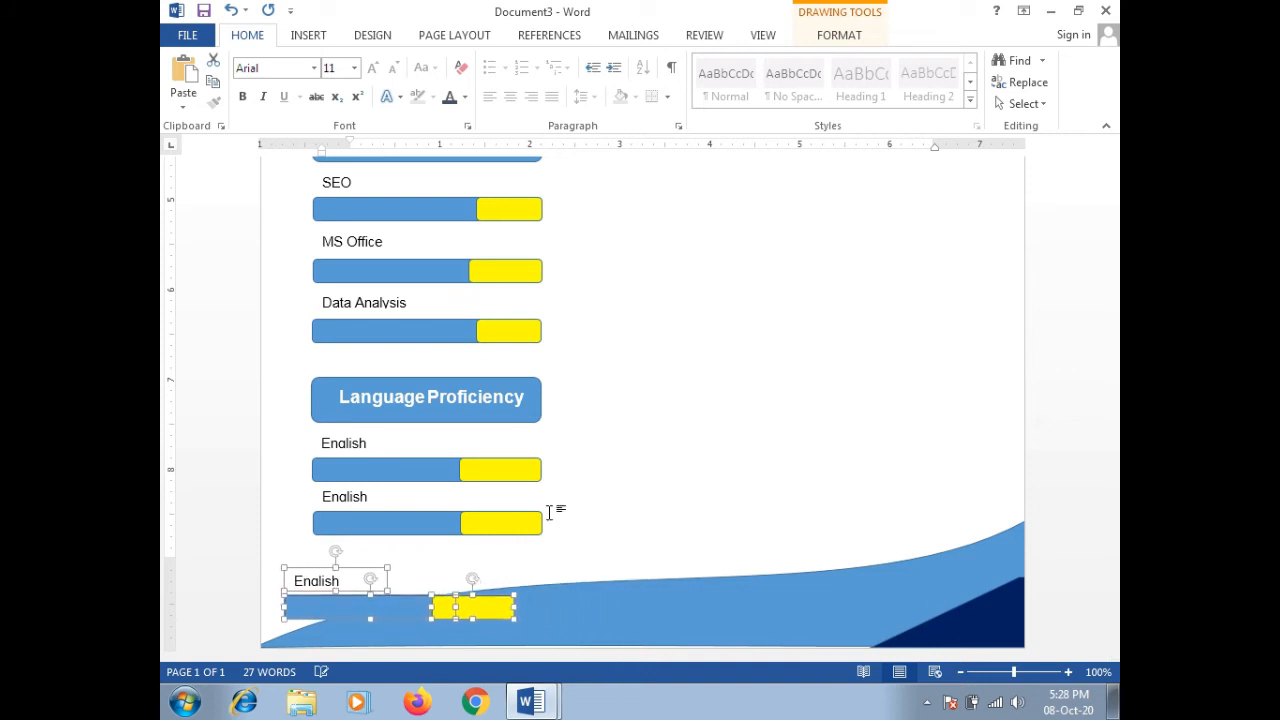
pyautogui.press('Up')
pyautogui.press('Up')
pyautogui.press('Up')
pyautogui.press('Up')
pyautogui.press('Up')
pyautogui.press('Right')
pyautogui.press('Right')
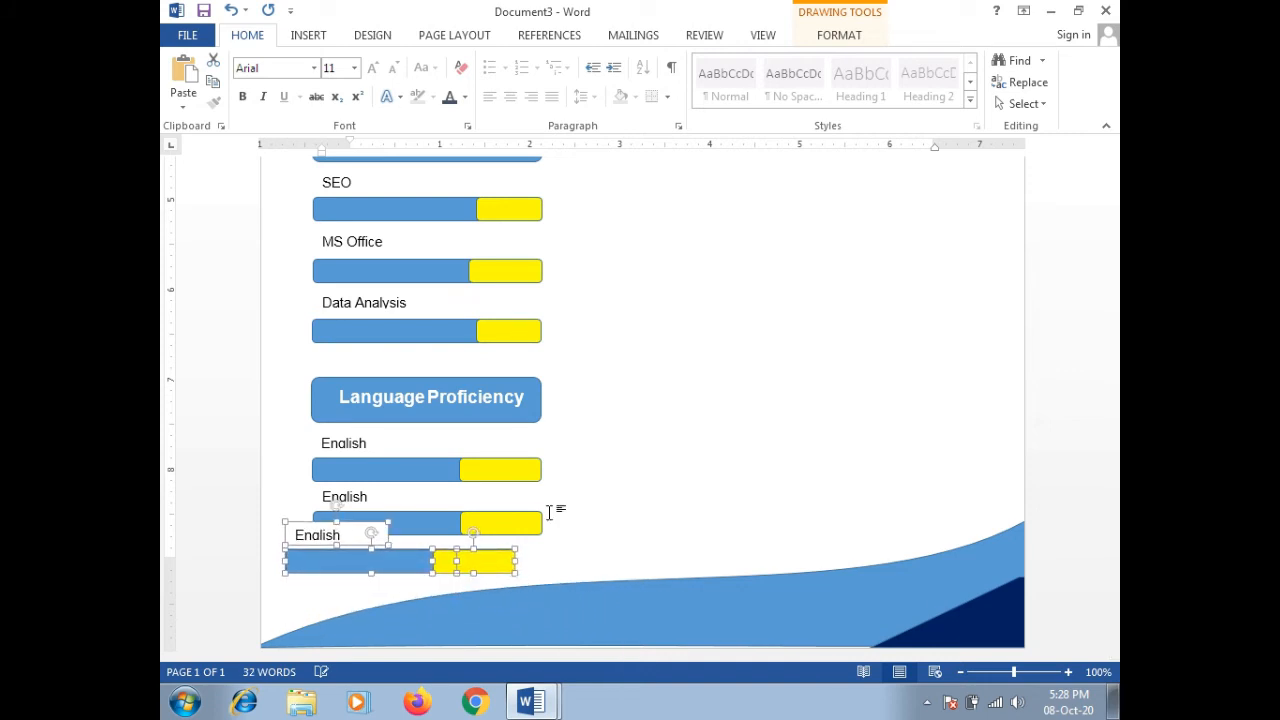
pyautogui.press('Right')
pyautogui.press('Right')
pyautogui.press('Right')
pyautogui.press('Down')
pyautogui.press('Down')
pyautogui.press('Down')
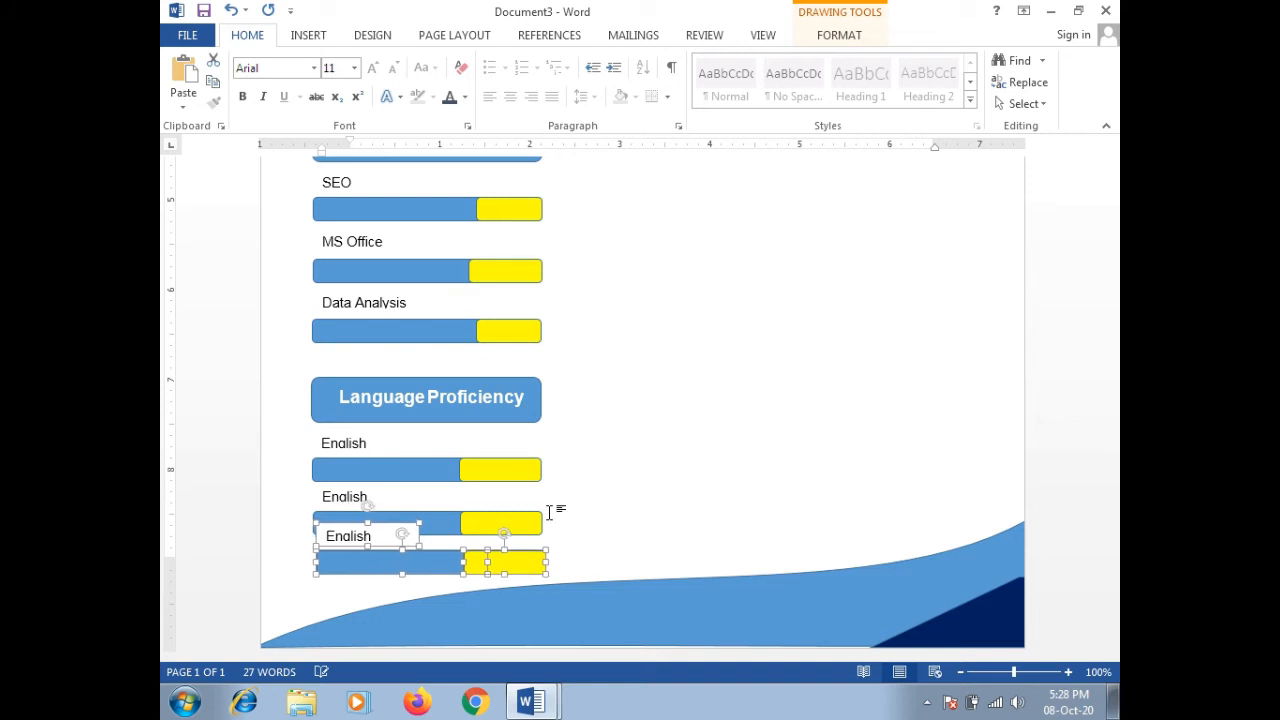
pyautogui.press('Down')
pyautogui.press('Down')
pyautogui.press('Down')
pyautogui.press('Down')
pyautogui.press('Down')
pyautogui.press('Down')
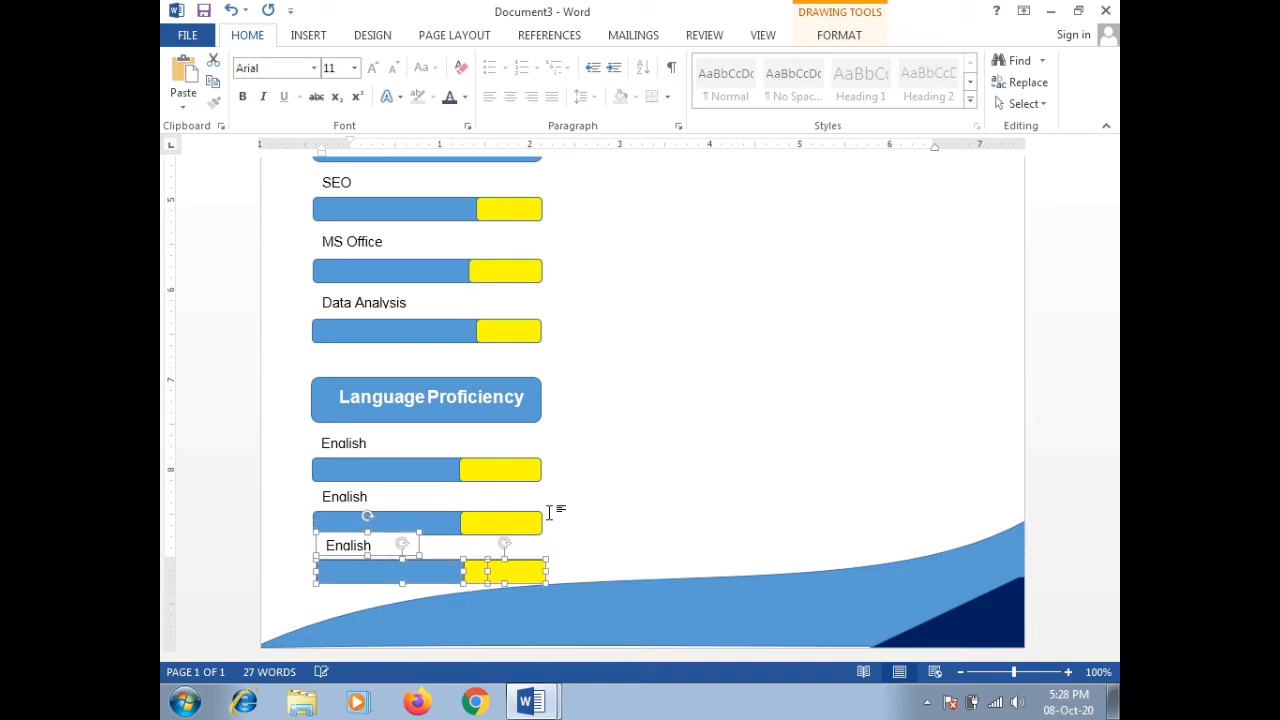
pyautogui.press('Left')
pyautogui.press('Left')
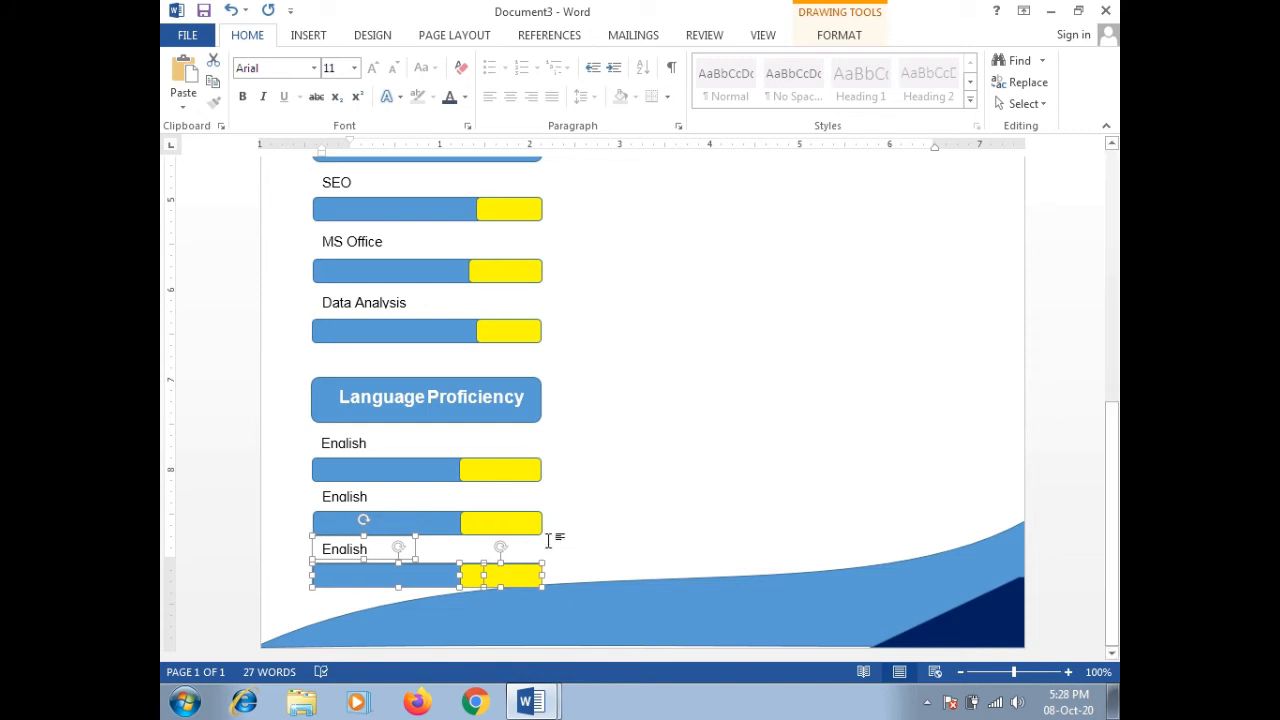
# Step: Nudge the third row up, rename the middle label to Urdu and the bottom to 'Punbabi'
pyautogui.press('Up')
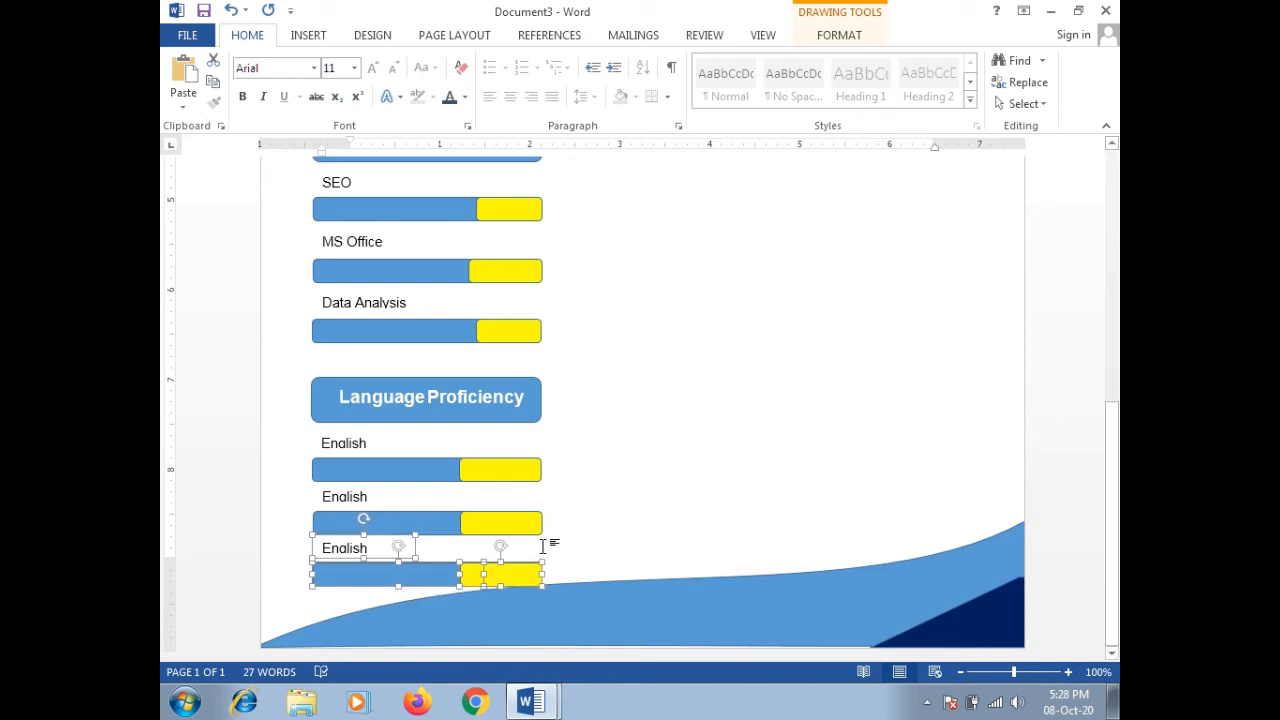
pyautogui.press('Up')
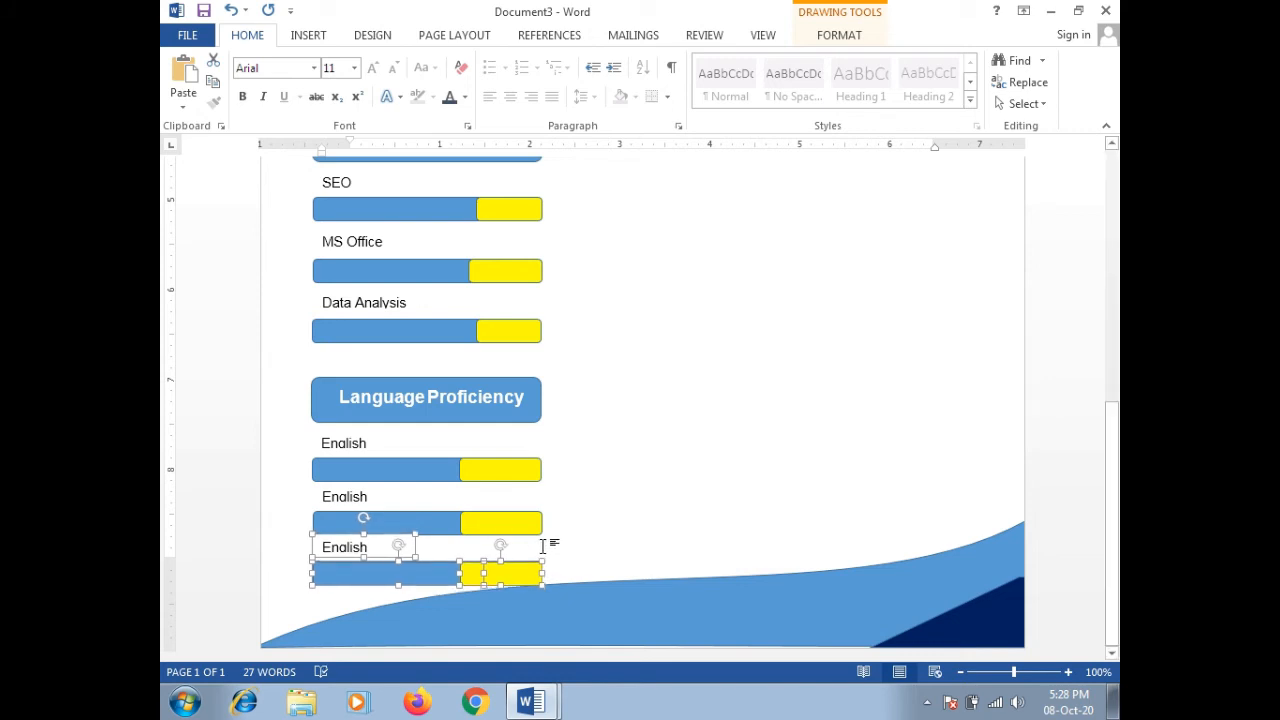
pyautogui.click(366, 497)
pyautogui.doubleClick(366, 497)
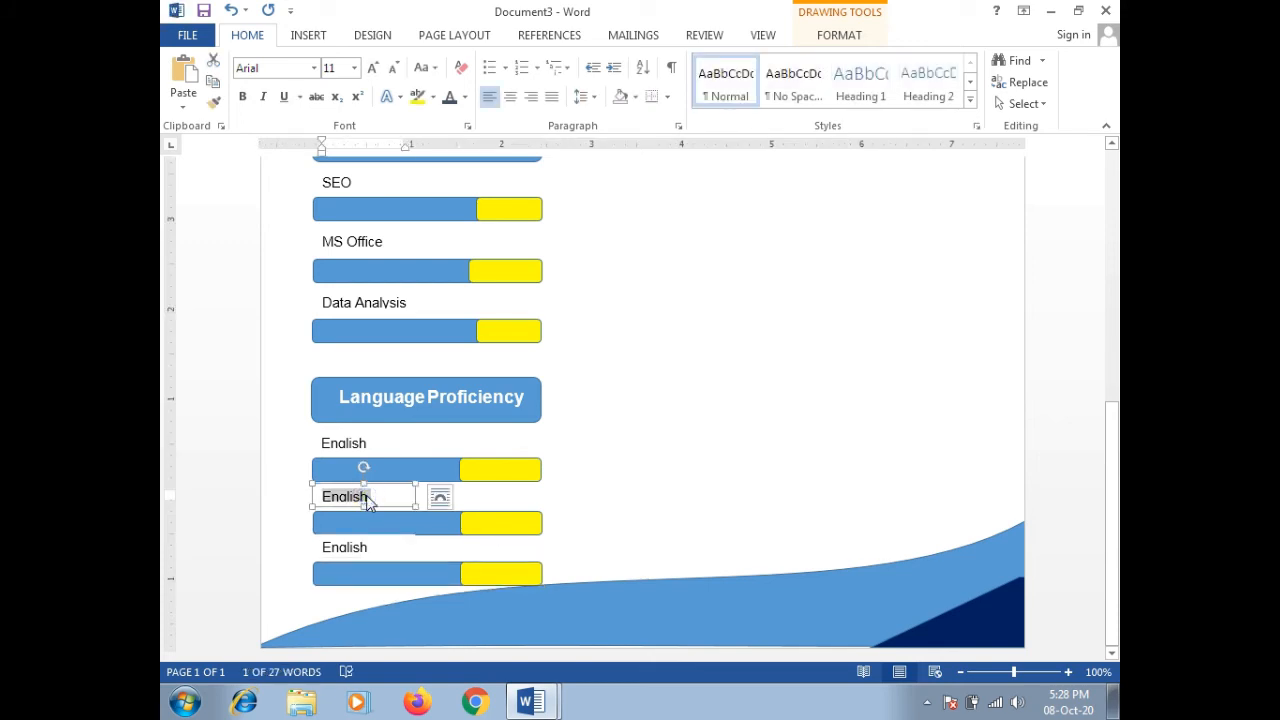
pyautogui.write('Urdu')
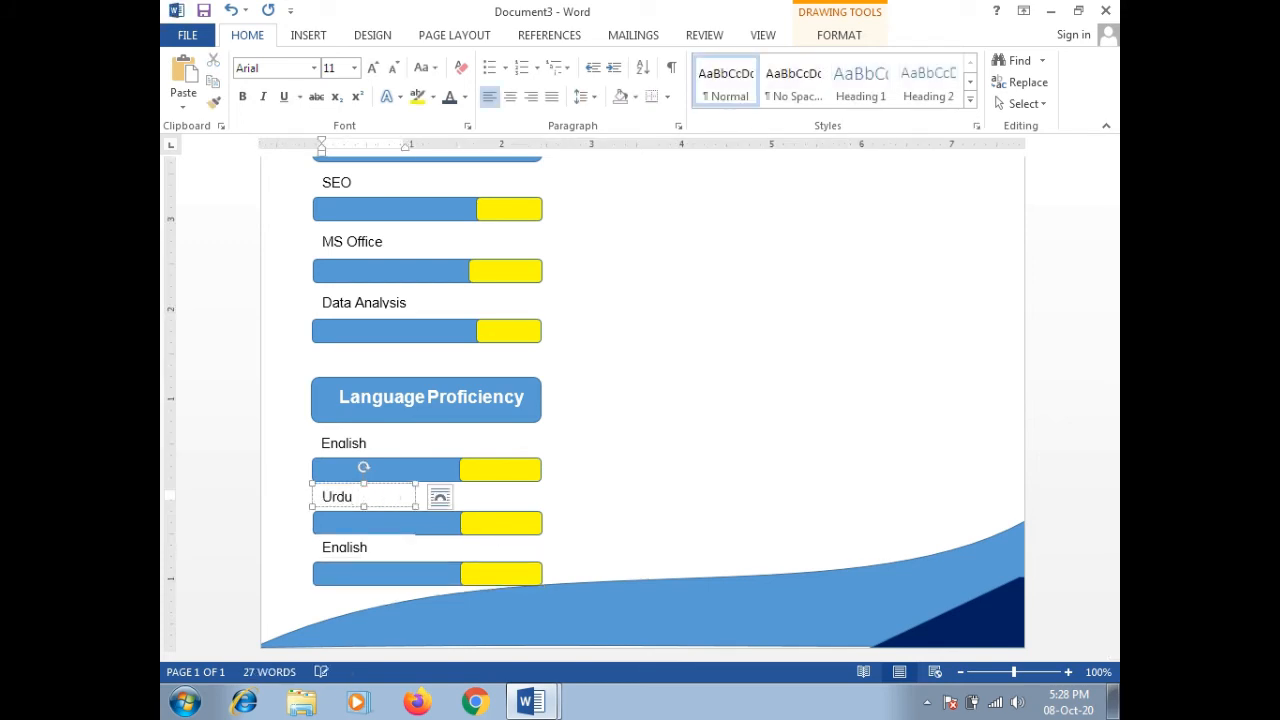
pyautogui.doubleClick(344, 546)
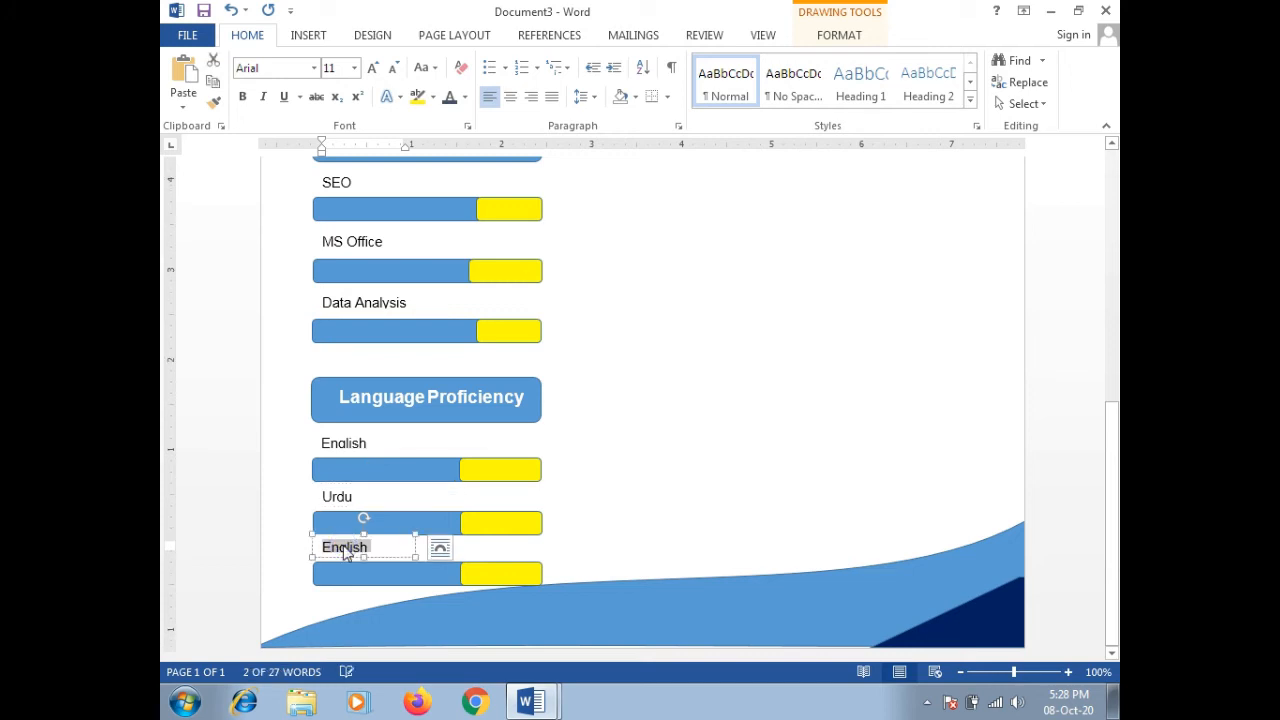
pyautogui.write('Punb')
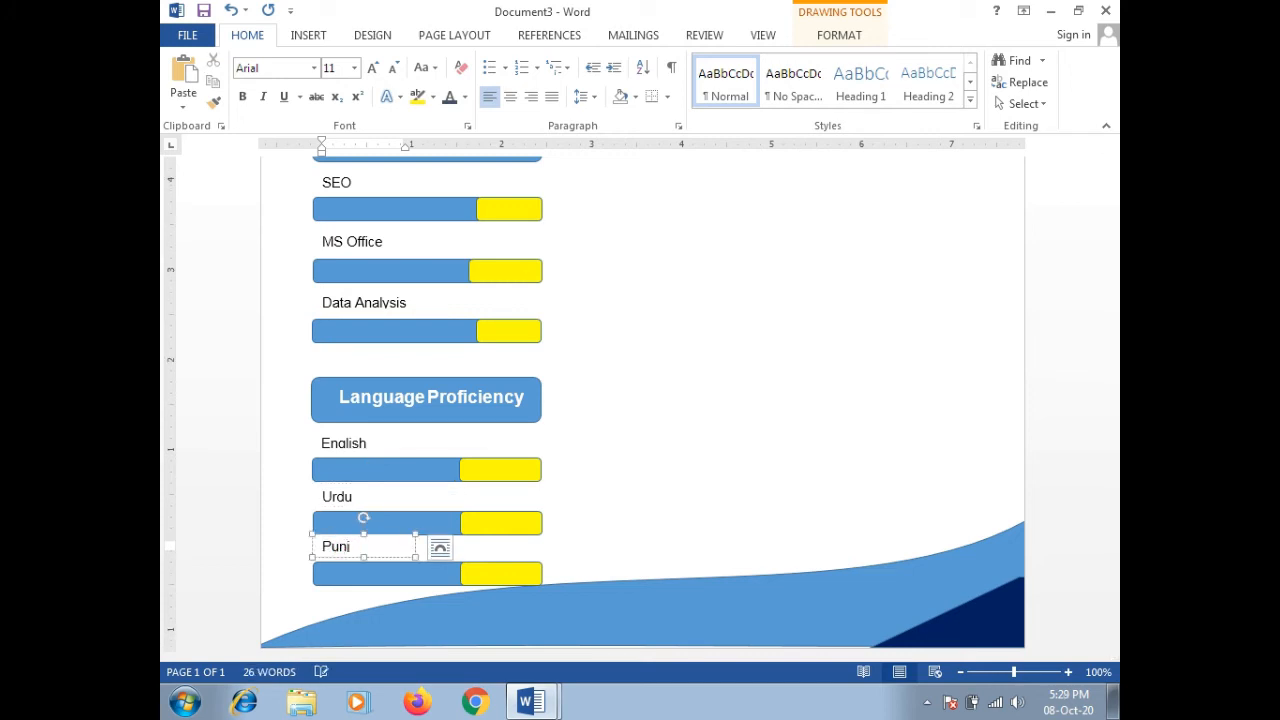
pyautogui.write('abi')
pyautogui.scroll(7, 737, 466)
pyautogui.click(737, 466)
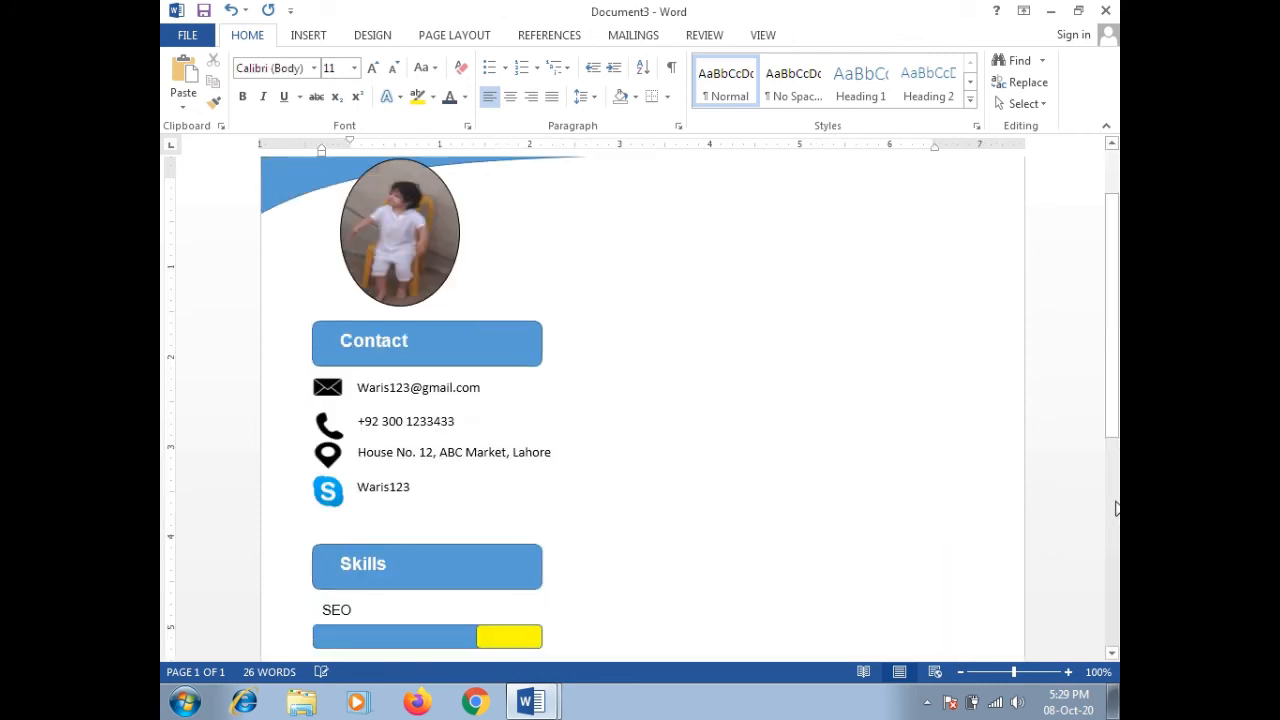
pyautogui.scroll(-6, 1111, 370)
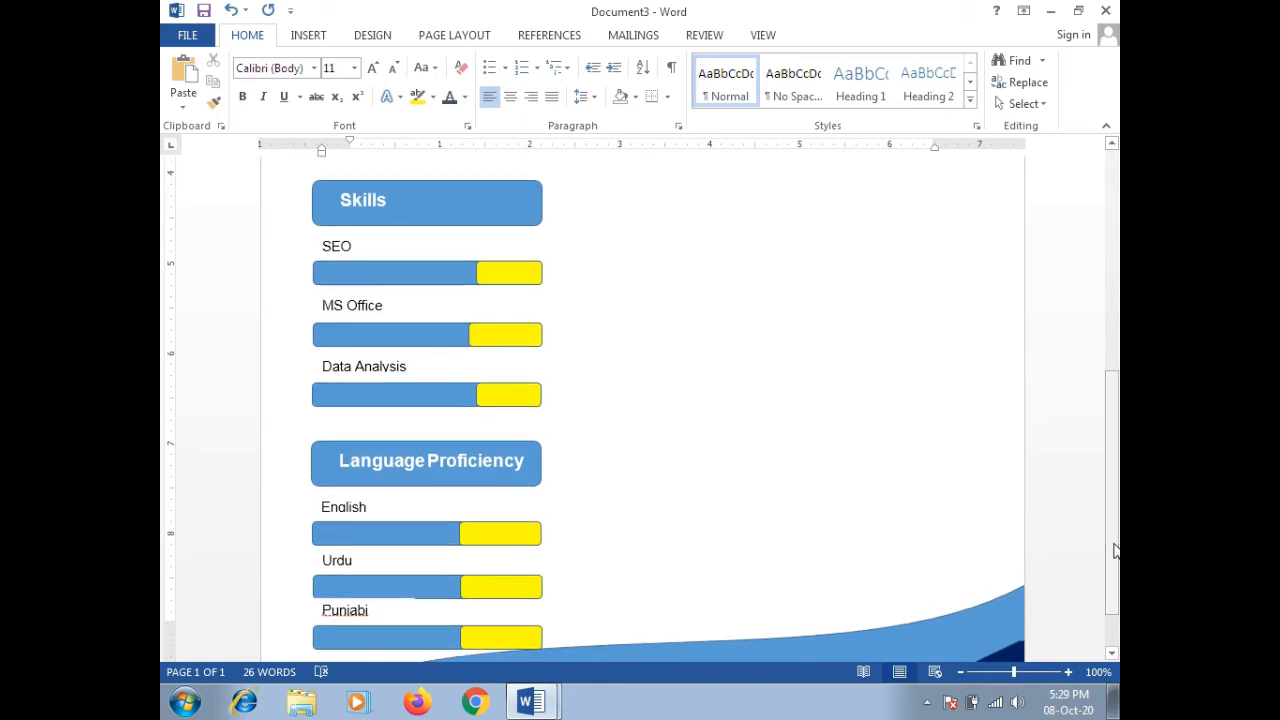
pyautogui.click(195, 33)
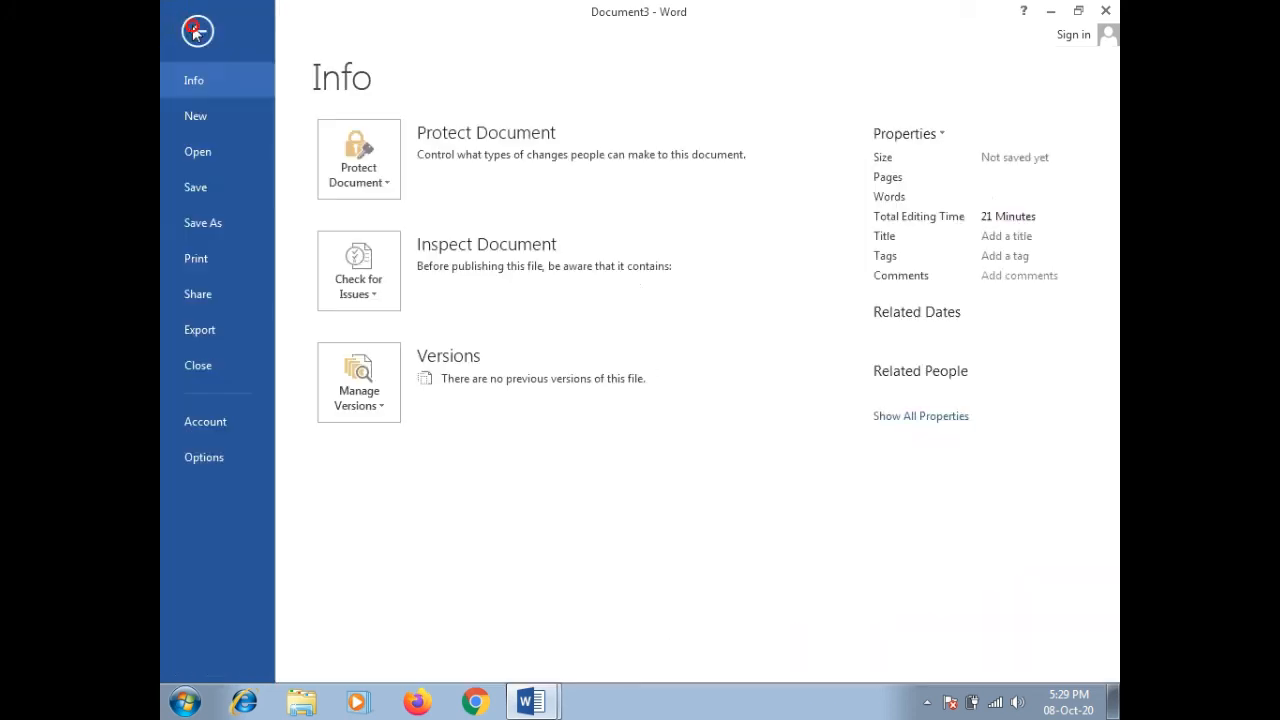
pyautogui.click(199, 260)
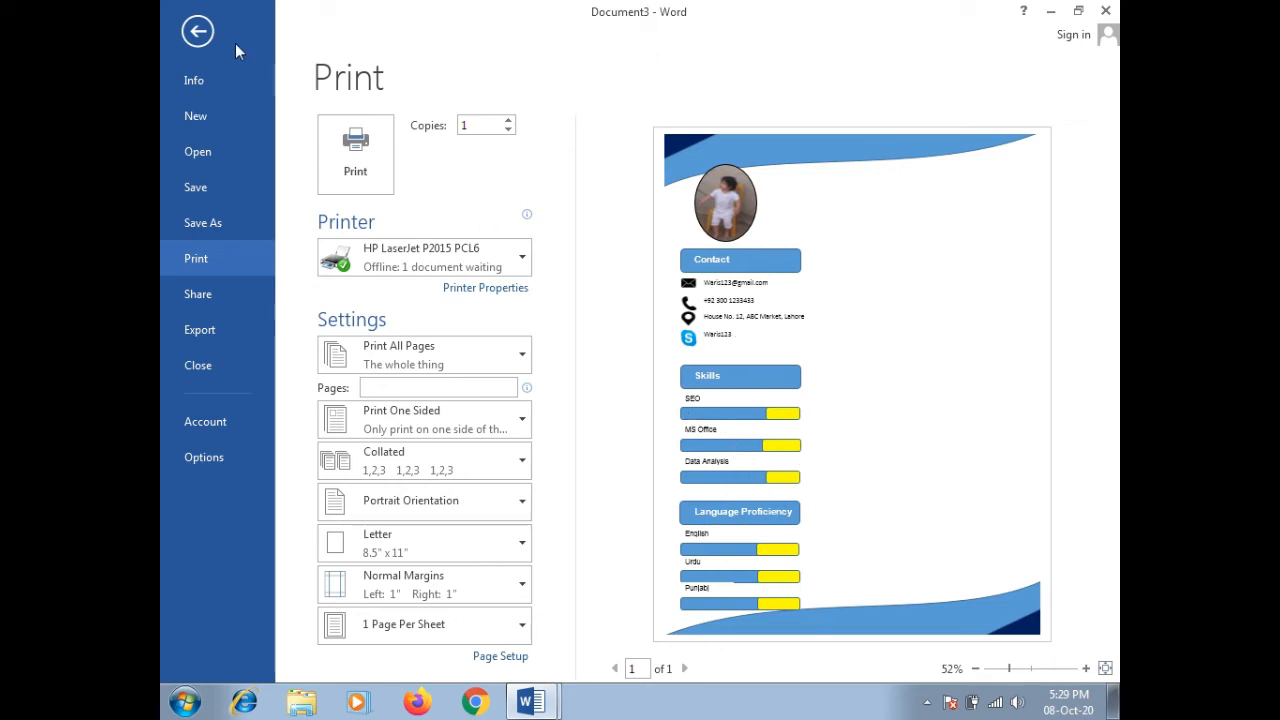
pyautogui.click(197, 31)
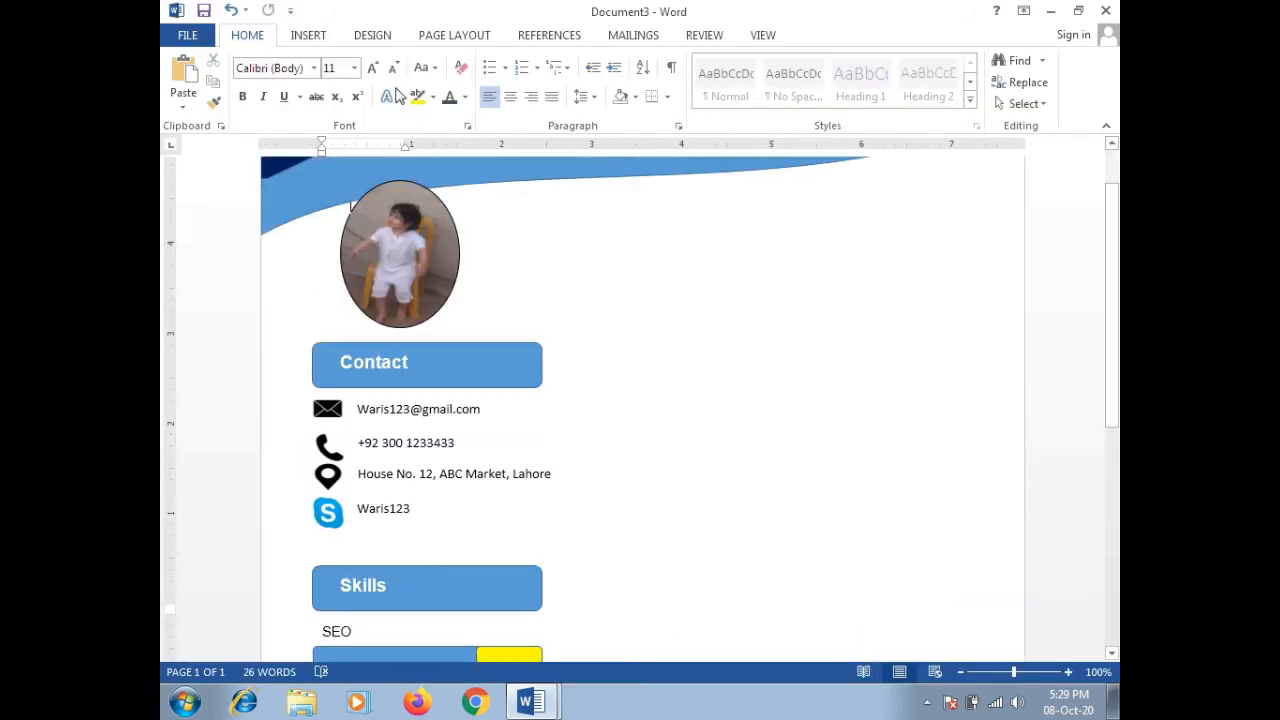
pyautogui.click(445, 359)
# Step: Review the Contact heading's Shape Fill colours without changing them, then show the Insert ribbon
pyautogui.rightClick(471, 361)
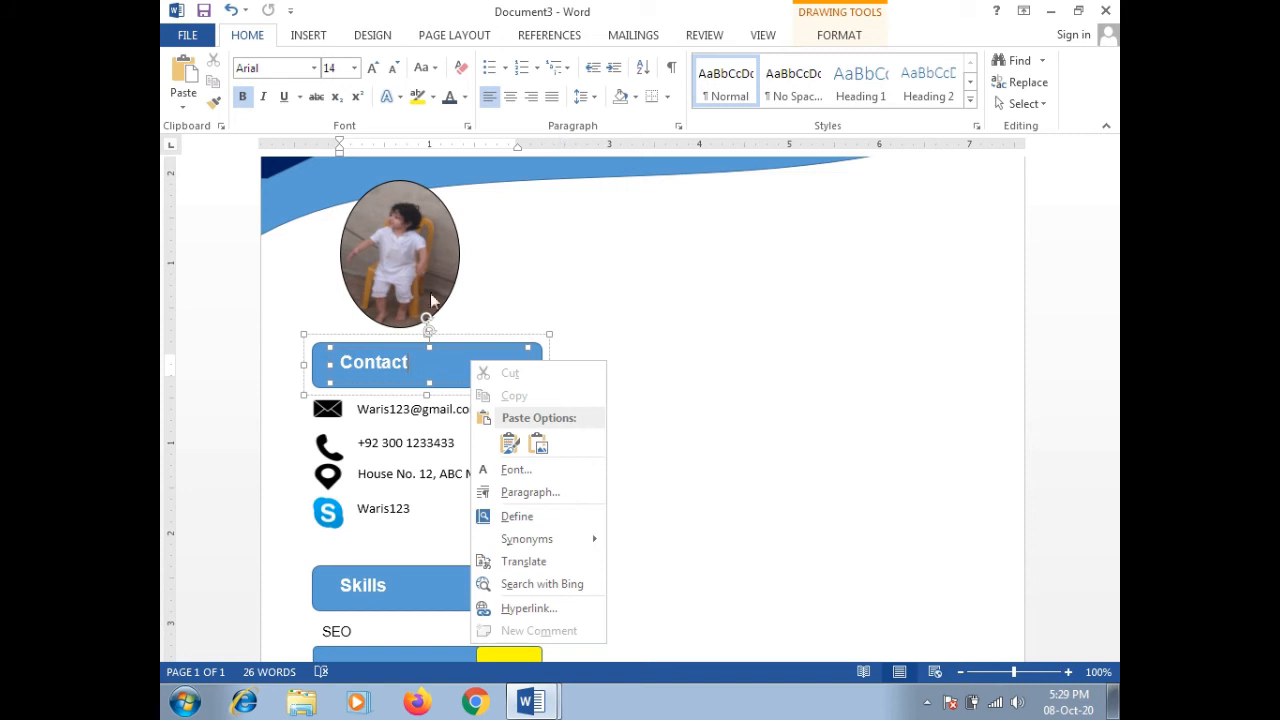
pyautogui.click(445, 347)
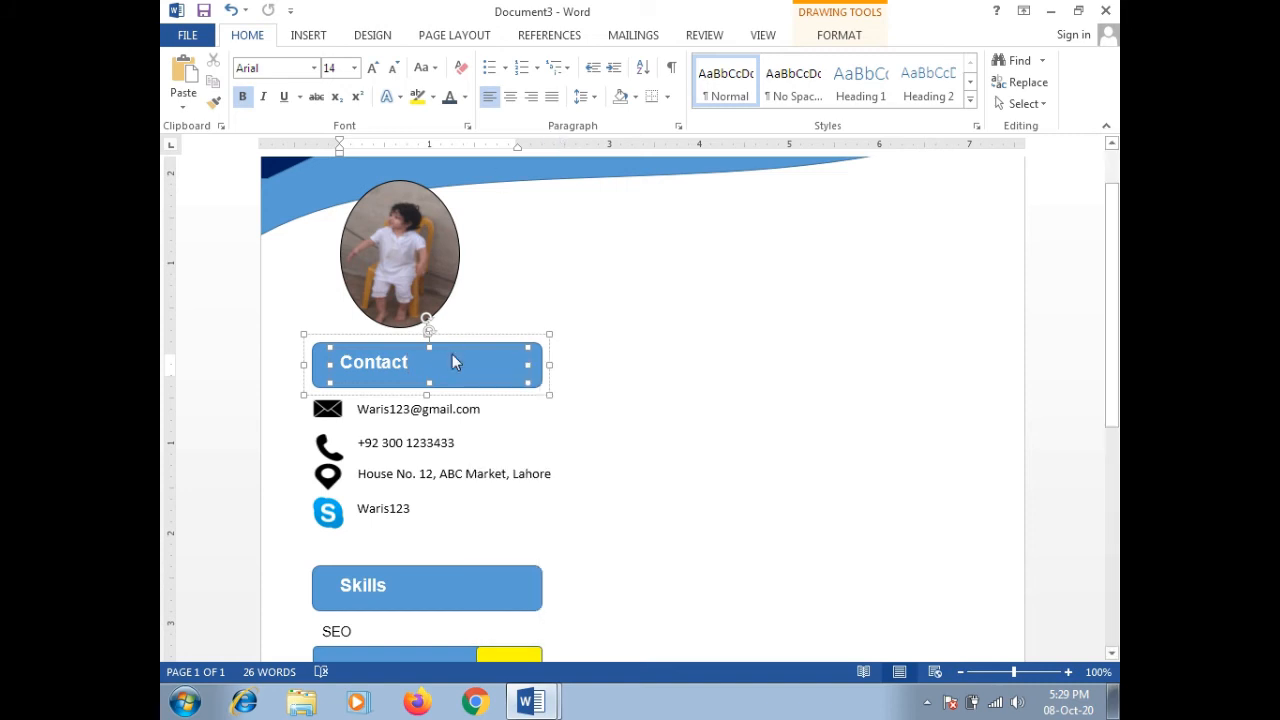
pyautogui.click(827, 38)
pyautogui.click(482, 61)
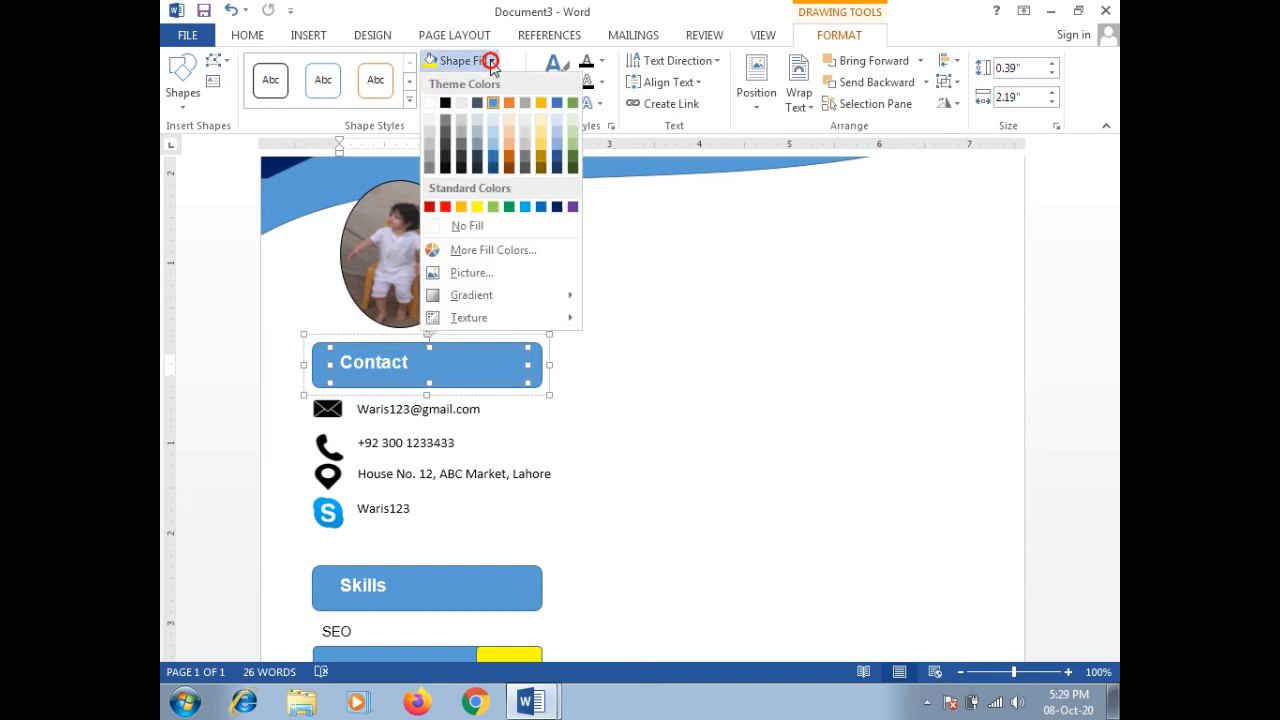
pyautogui.click(688, 386)
pyautogui.moveTo(1114, 280); pyautogui.dragTo(1113, 252)
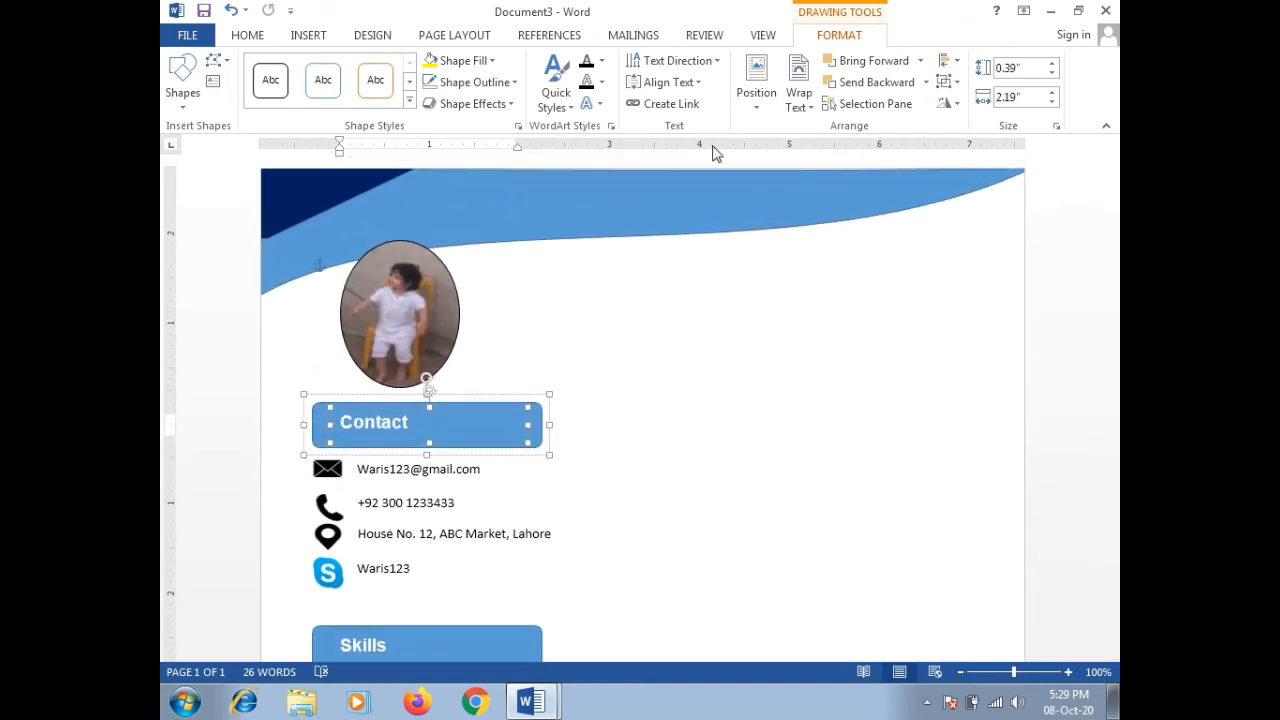
pyautogui.click(307, 36)
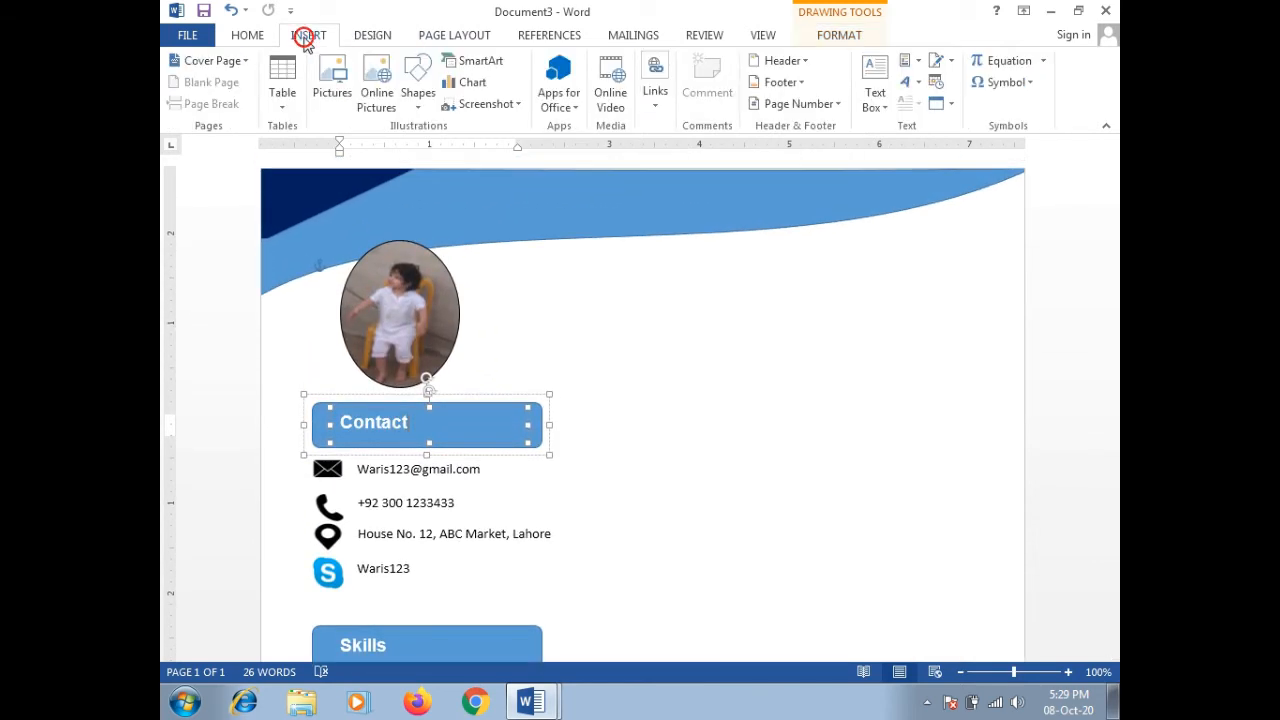
pyautogui.click(419, 100)
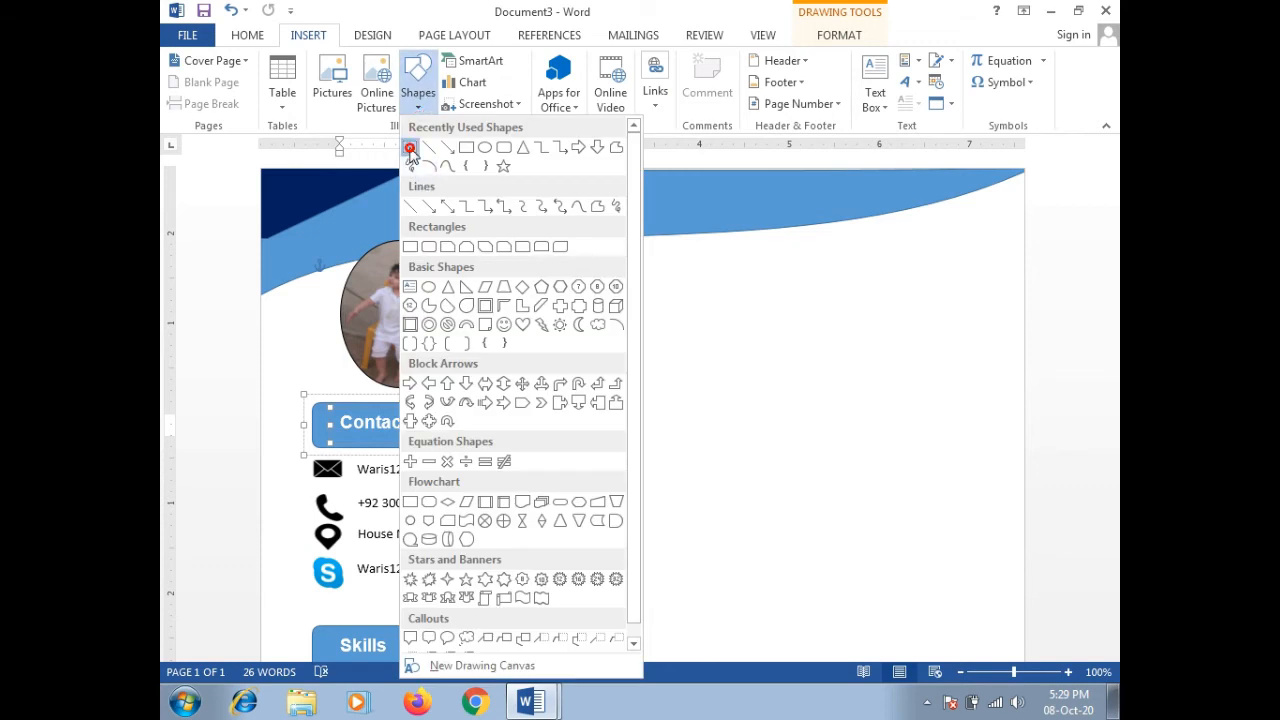
pyautogui.click(412, 146)
pyautogui.moveTo(643, 253); pyautogui.dragTo(976, 367)
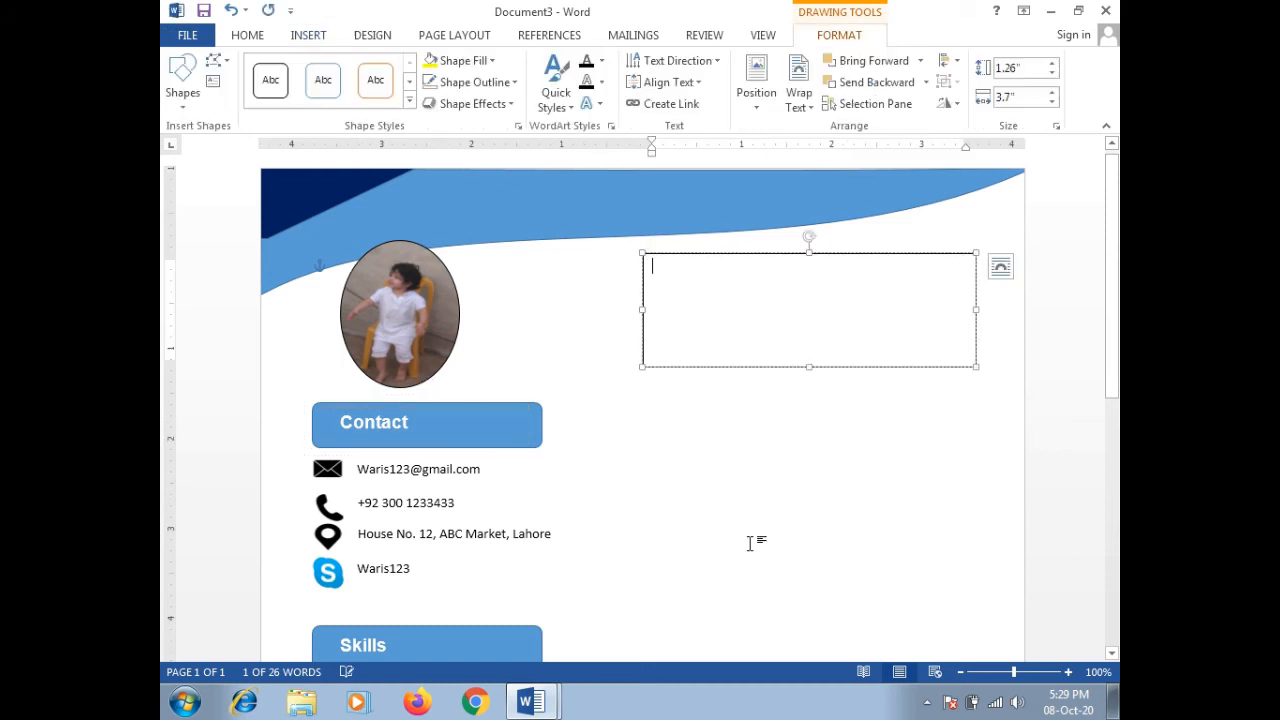
pyautogui.click(469, 628)
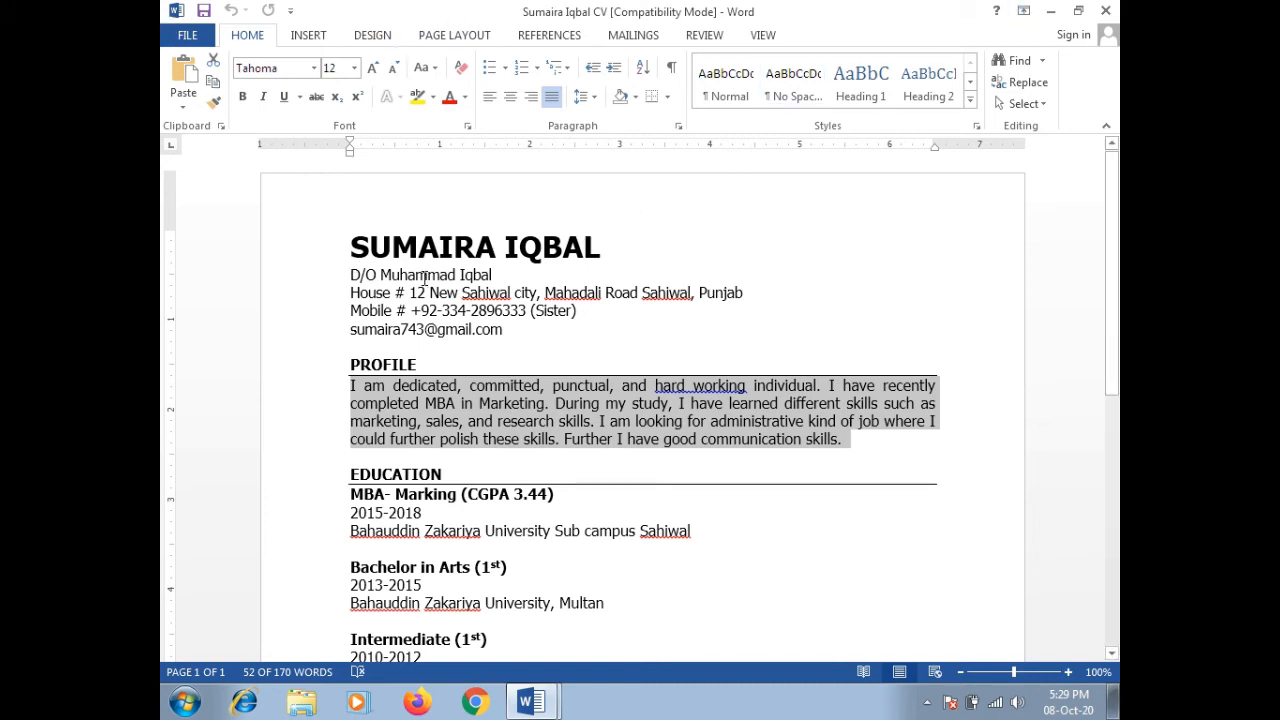
pyautogui.click(1050, 11)
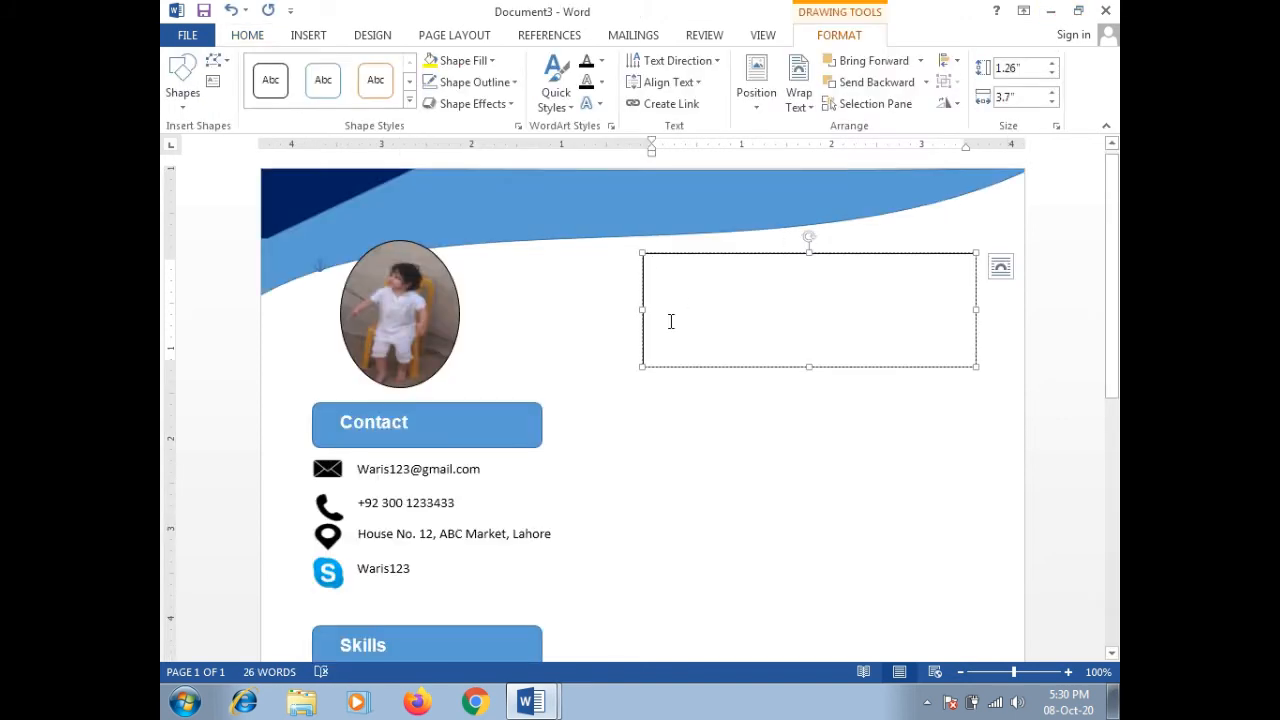
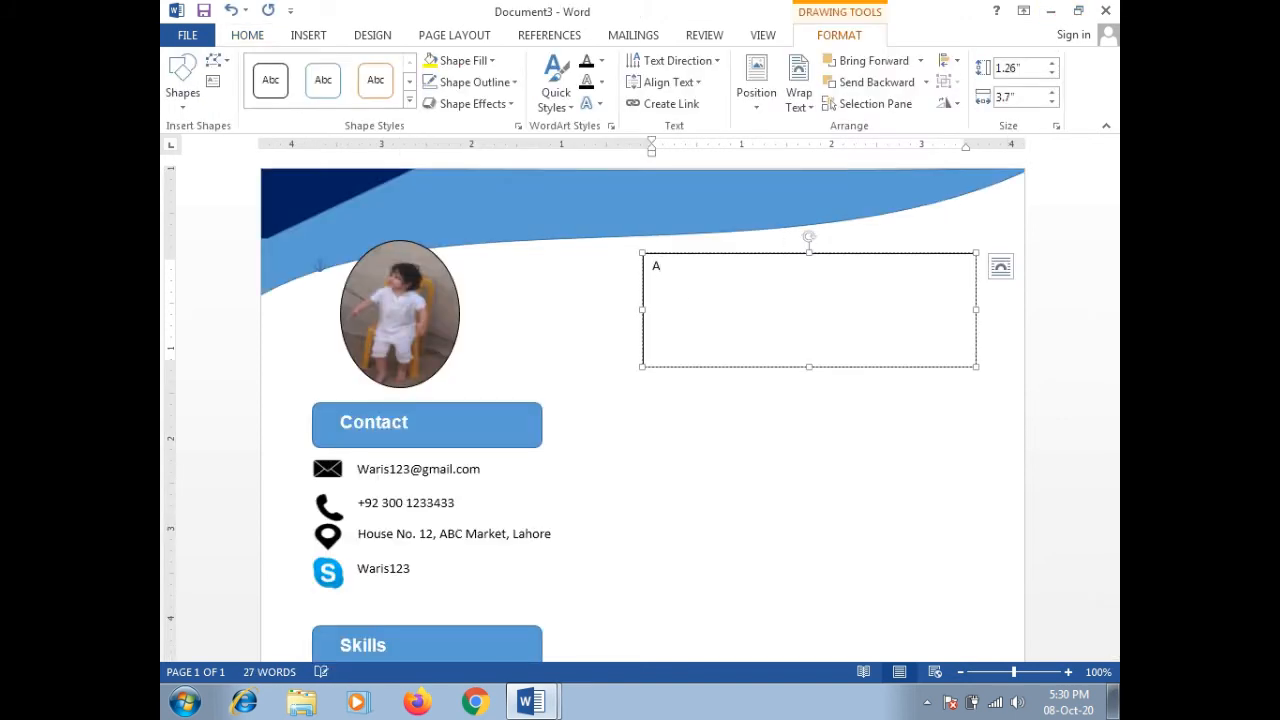
# Step: Type the person's name, the Business Relationship title, and the '10 years of profession experience in finance' line
pyautogui.press('Return')
pyautogui.write('Business R')
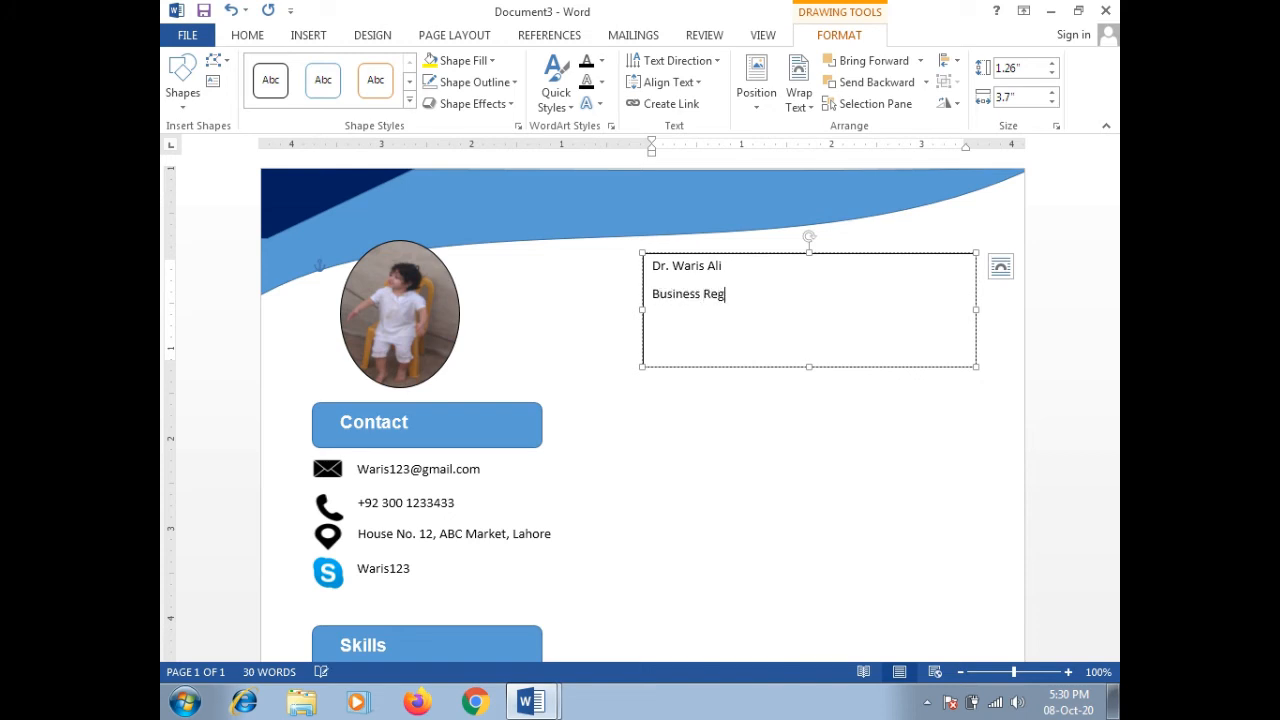
pyautogui.write('eg')
pyautogui.press('BackSpace')
pyautogui.write('lation')
pyautogui.write('shi')
pyautogui.write('p Ecu')
pyautogui.write('cutiv')
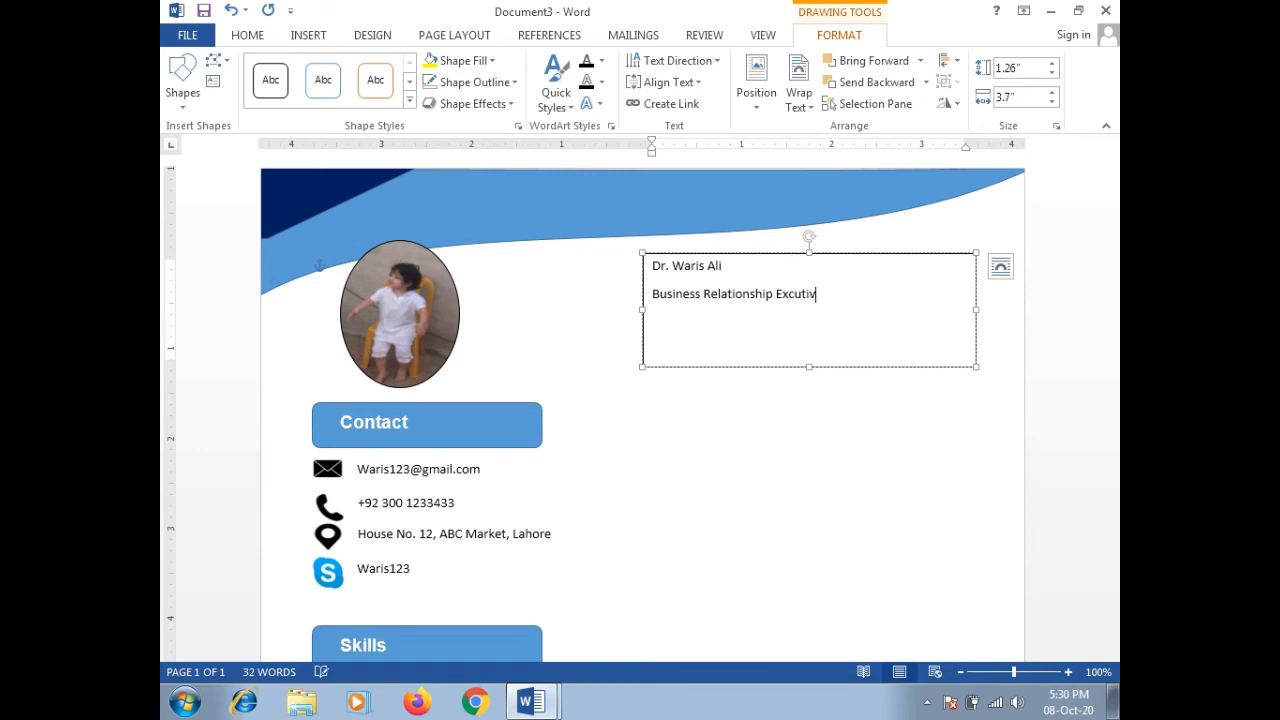
pyautogui.write('e')
pyautogui.press('Return')
pyautogui.write('10 years of profe')
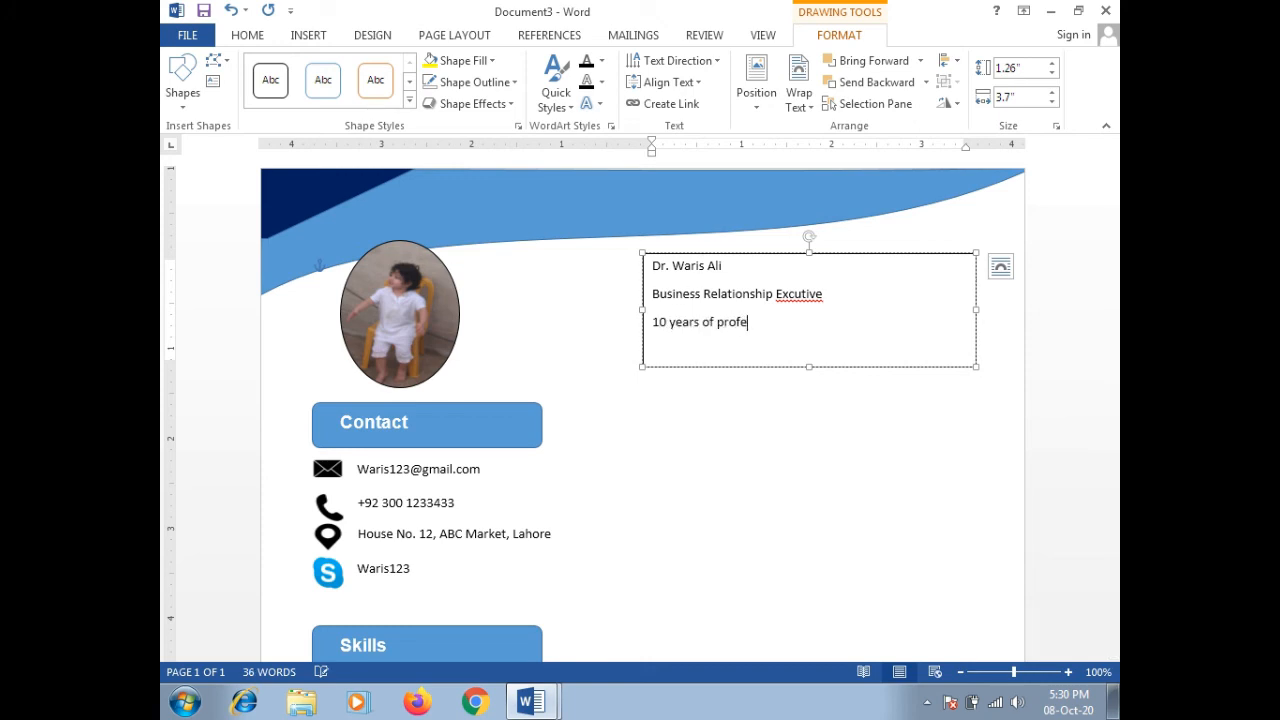
pyautogui.write('ssion experience in fin')
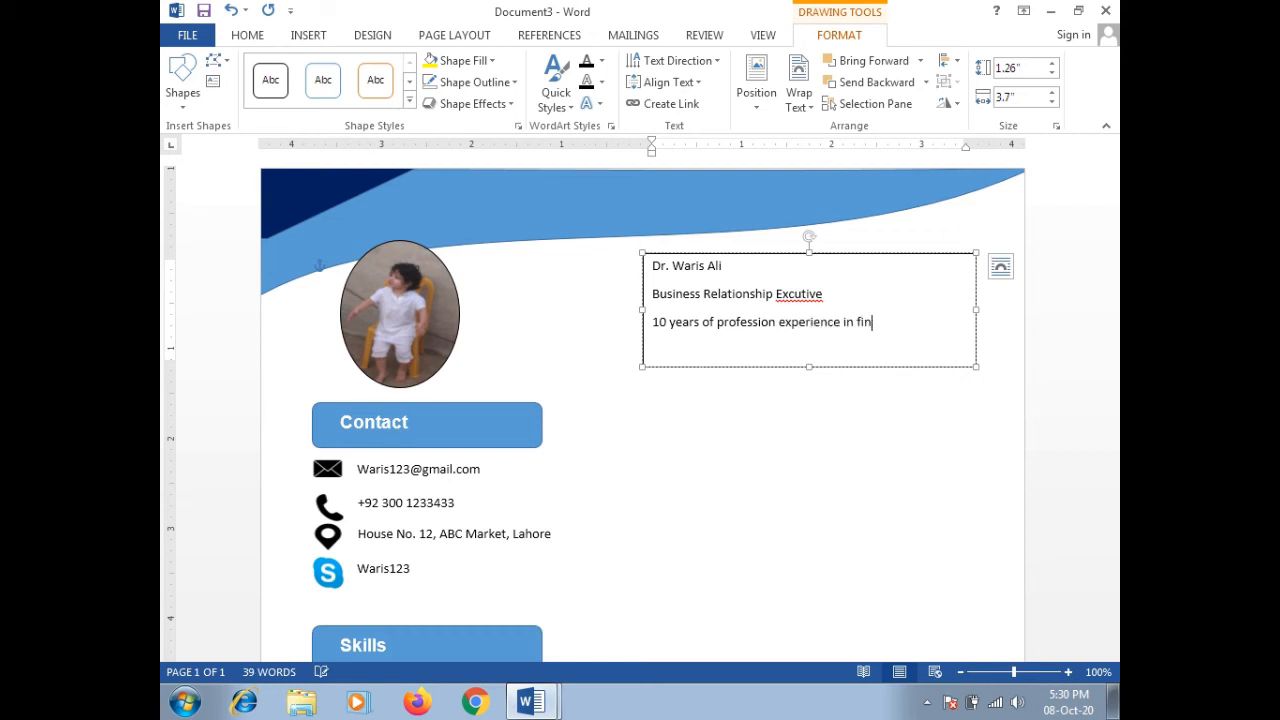
pyautogui.write('ance industry')
# Step: Correct the misspelled title word to Executive and select all text in the box
pyautogui.rightClick(788, 296)
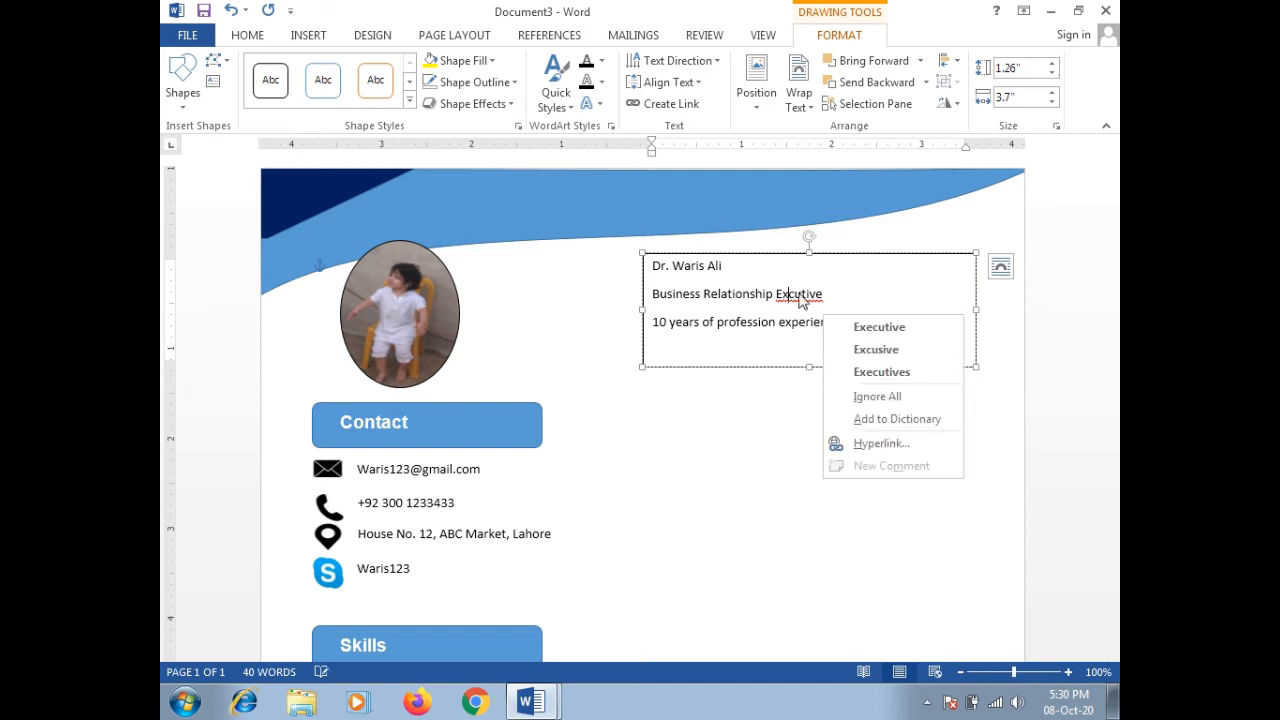
pyautogui.click(854, 331)
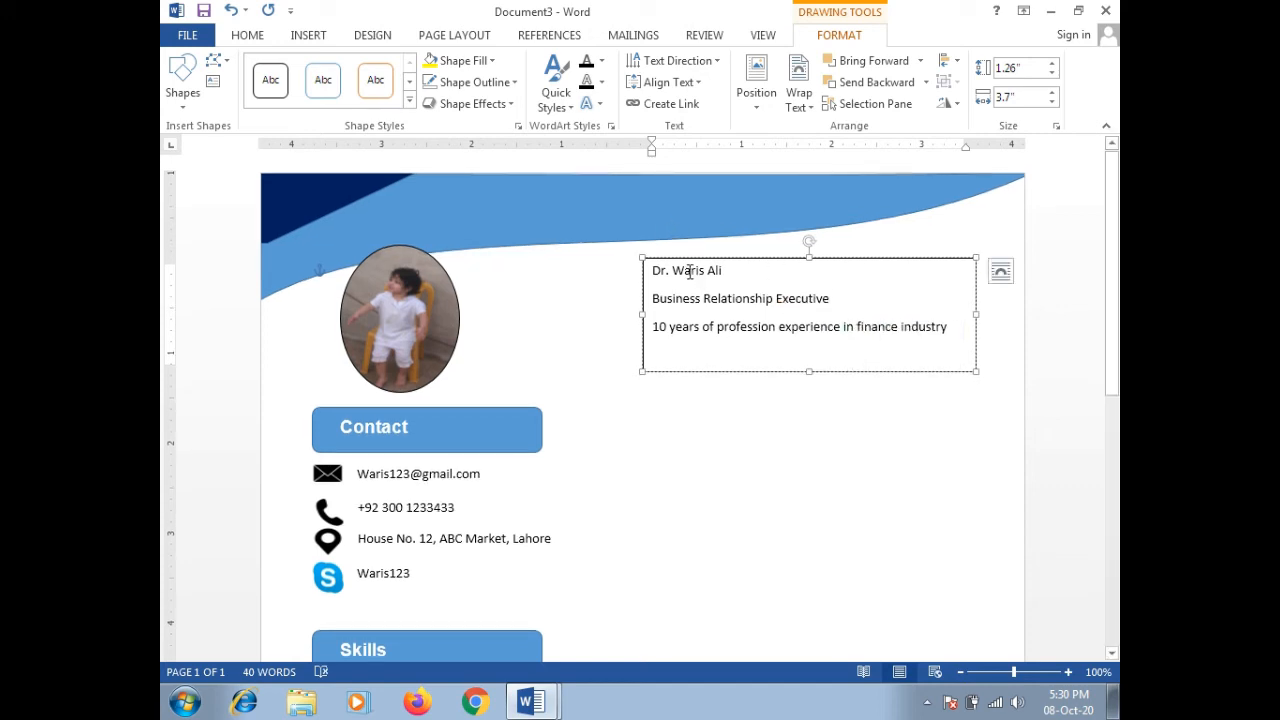
pyautogui.hotkey('ctrl', 'a')
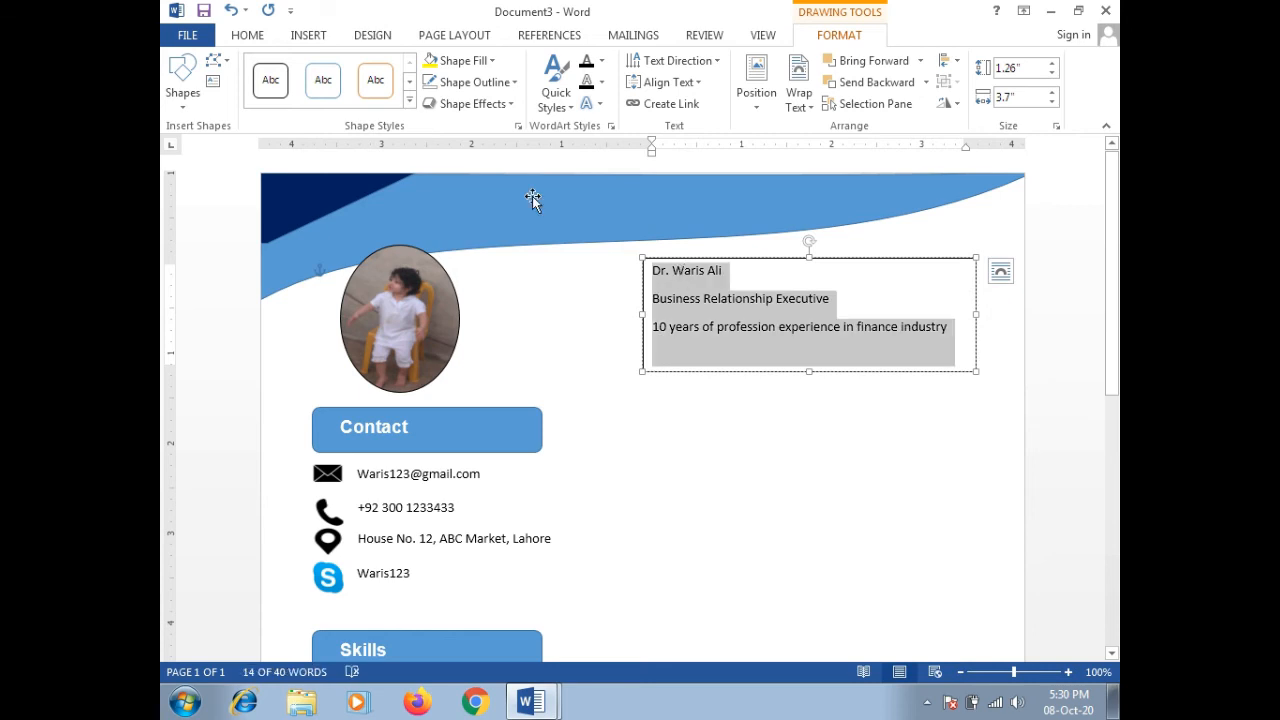
# Step: Set the text box paragraphs to 0 pt spacing after and single line spacing
pyautogui.click(252, 35)
pyautogui.click(678, 128)
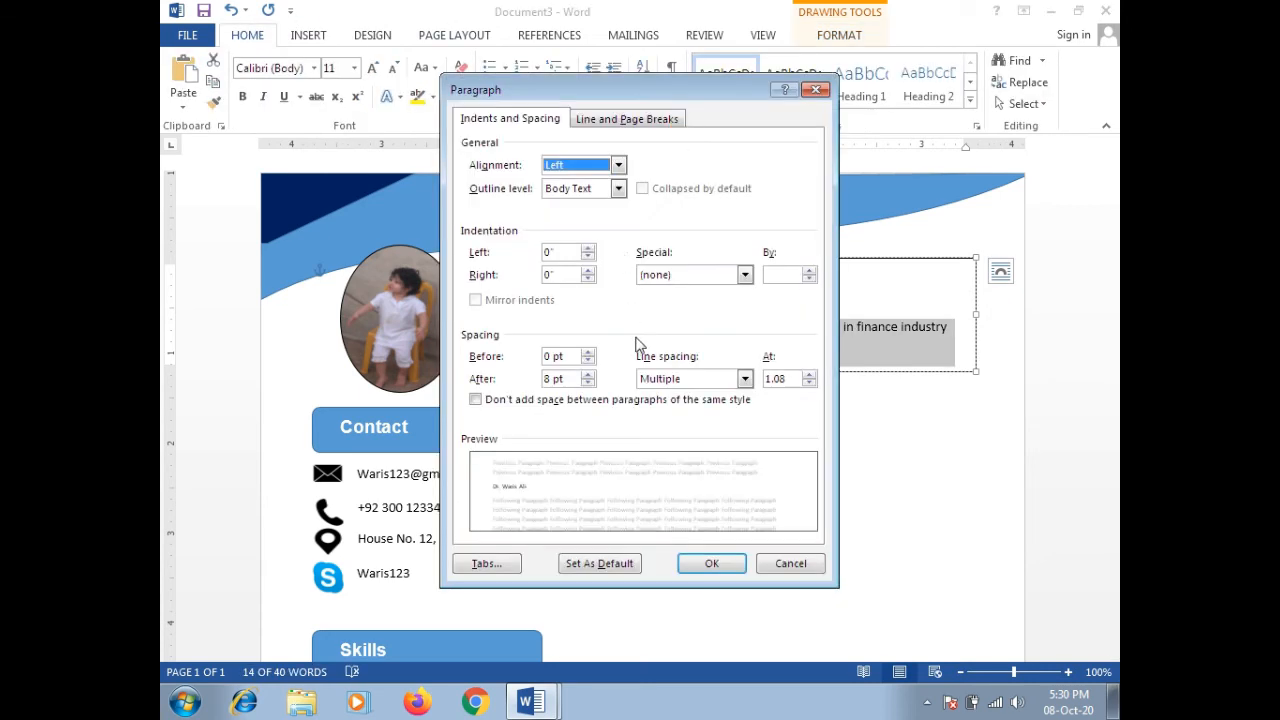
pyautogui.click(589, 384)
pyautogui.click(589, 384)
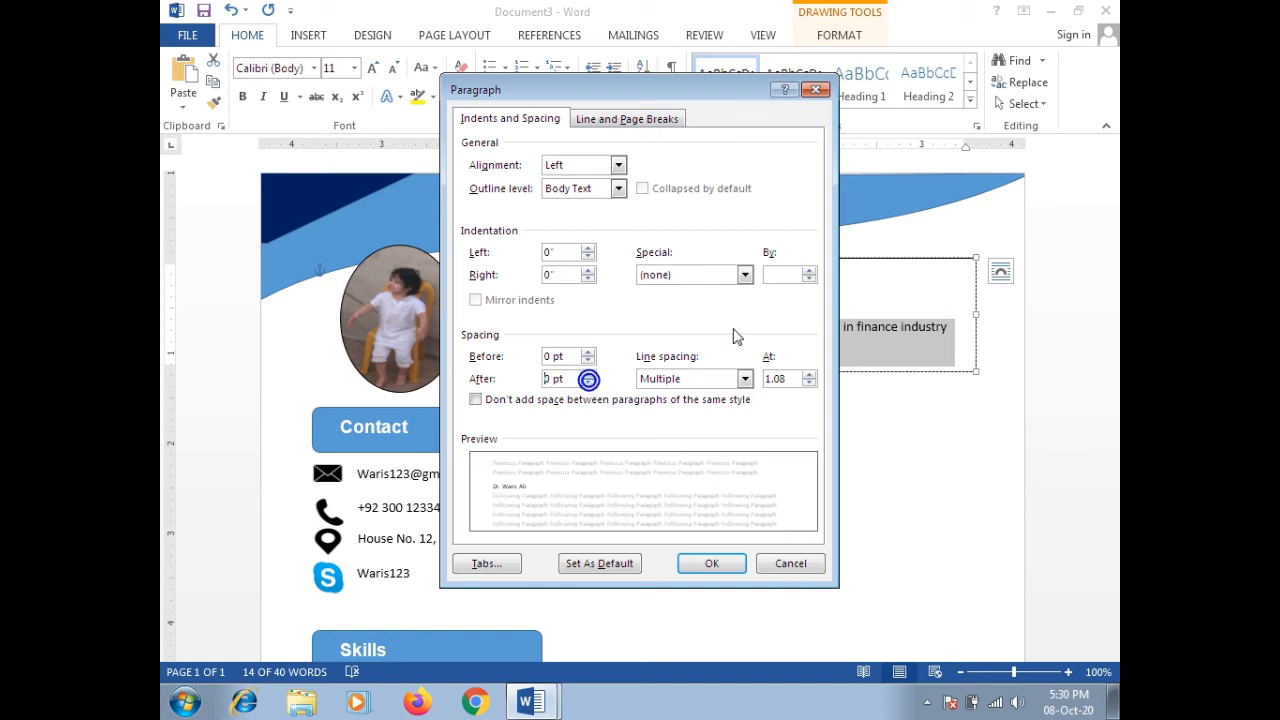
pyautogui.click(745, 378)
pyautogui.click(686, 398)
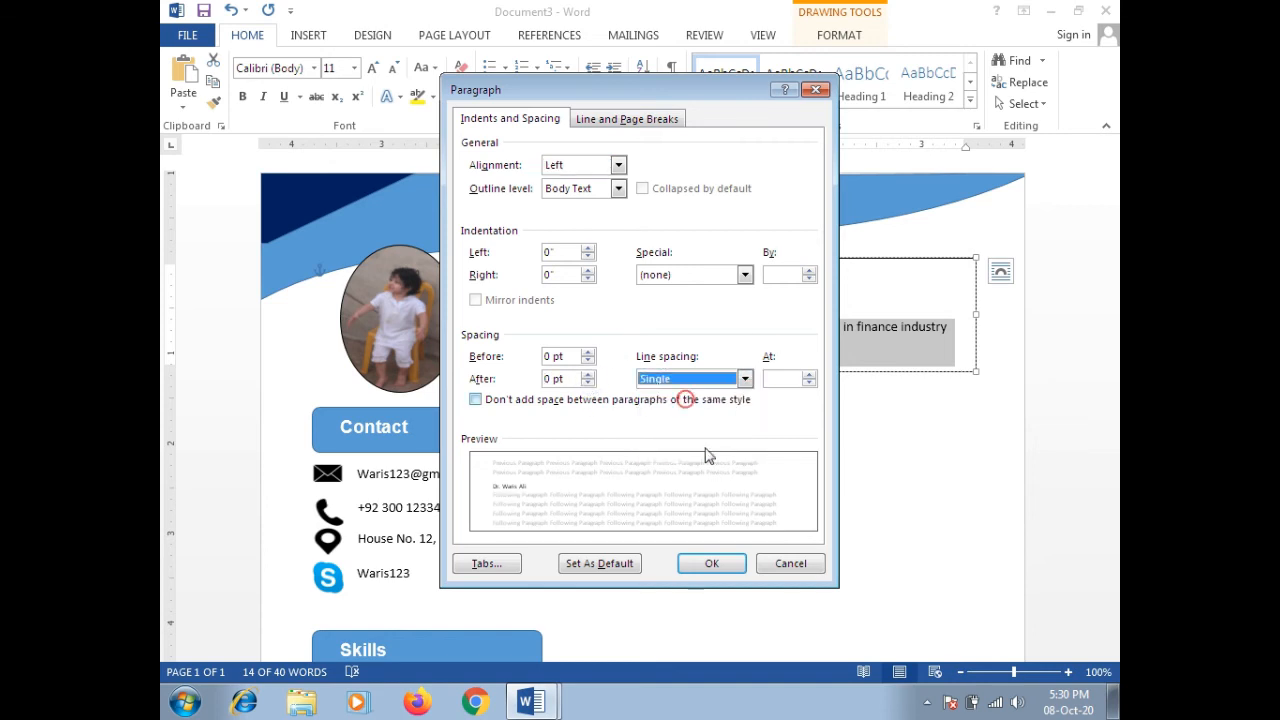
pyautogui.click(728, 566)
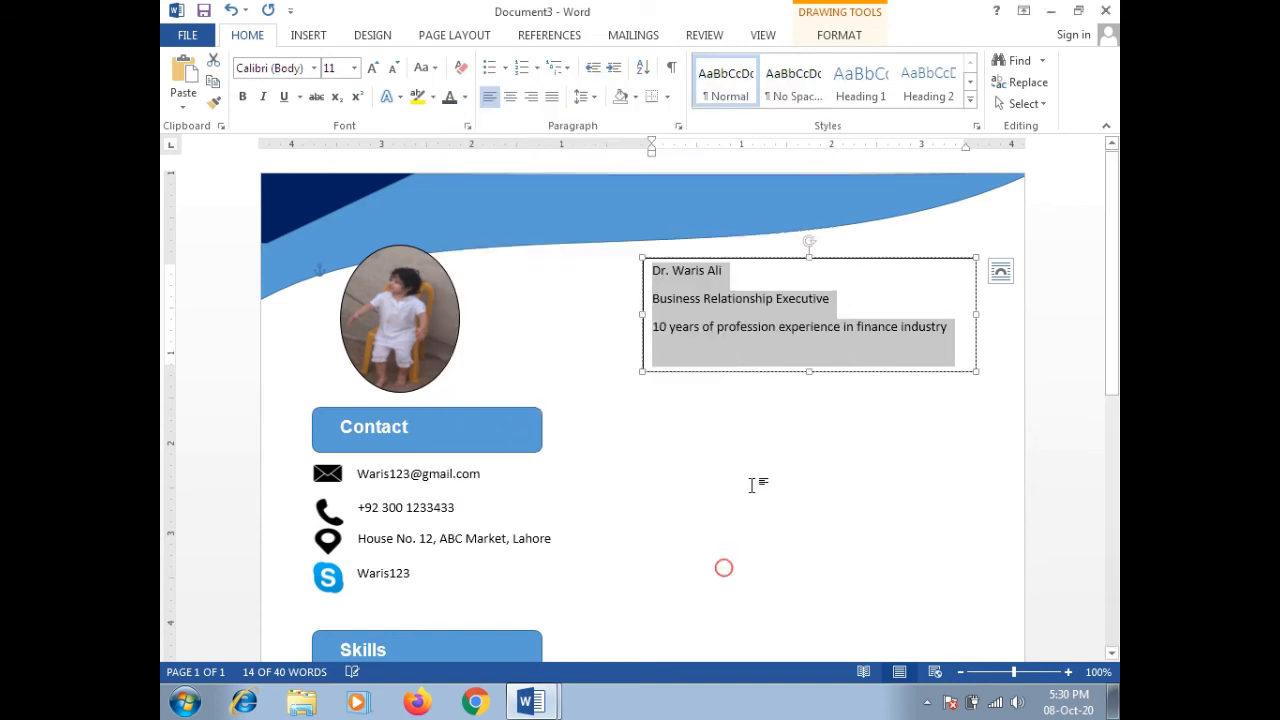
# Step: Make the name line bold at 22 pt
pyautogui.tripleClick(693, 271)
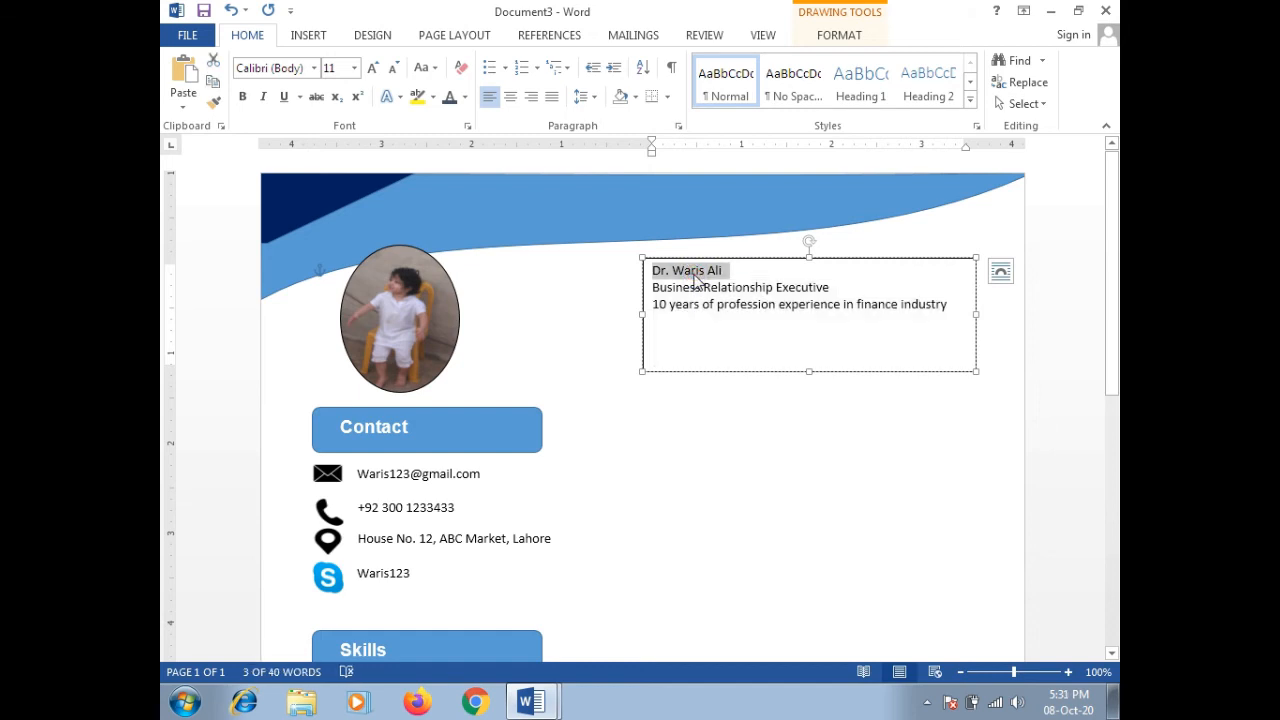
pyautogui.hotkey('ctrl', ']')
pyautogui.hotkey('ctrl', ']')
pyautogui.hotkey('ctrl', ']')
pyautogui.hotkey('ctrl', ']')
pyautogui.hotkey('ctrl', ']')
pyautogui.hotkey('ctrl', ']')
pyautogui.hotkey('ctrl', ']')
pyautogui.hotkey('ctrl', ']')
pyautogui.hotkey('ctrl', ']')
pyautogui.hotkey('ctrl', ']')
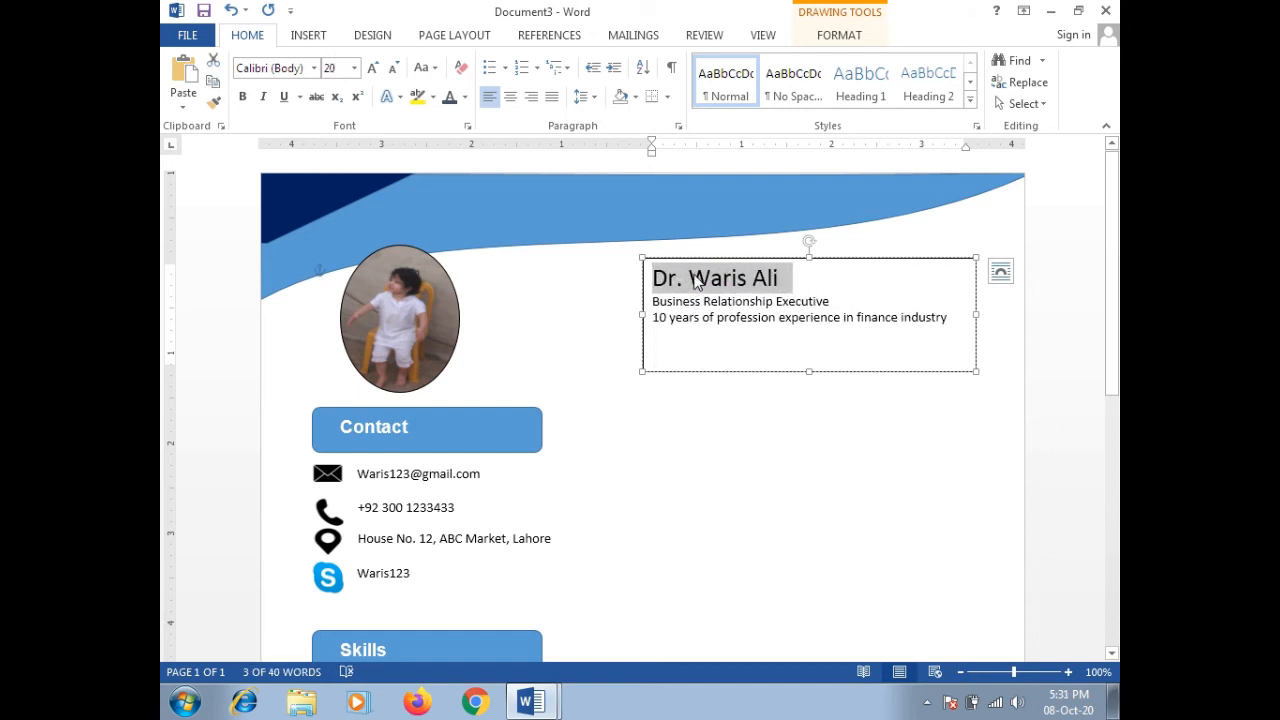
pyautogui.hotkey('ctrl', '[')
pyautogui.hotkey('ctrl', ']')
pyautogui.hotkey('ctrl', ']')
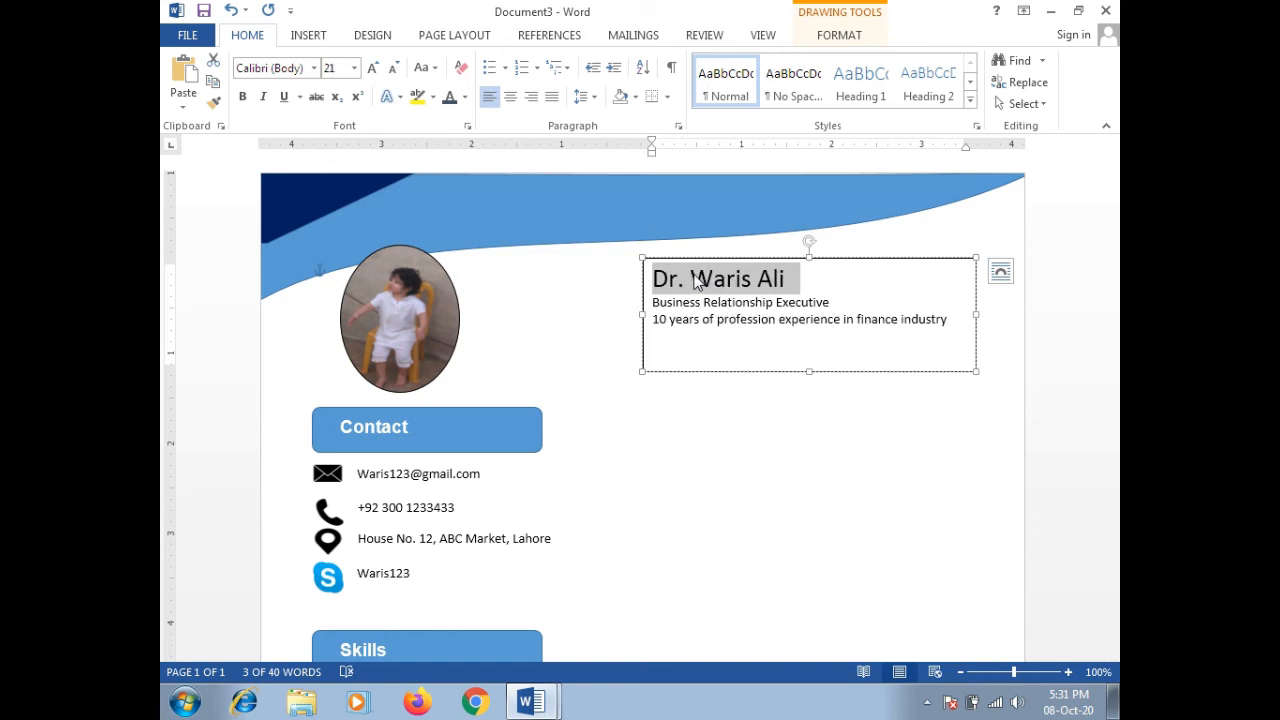
pyautogui.hotkey('ctrl', 'b')
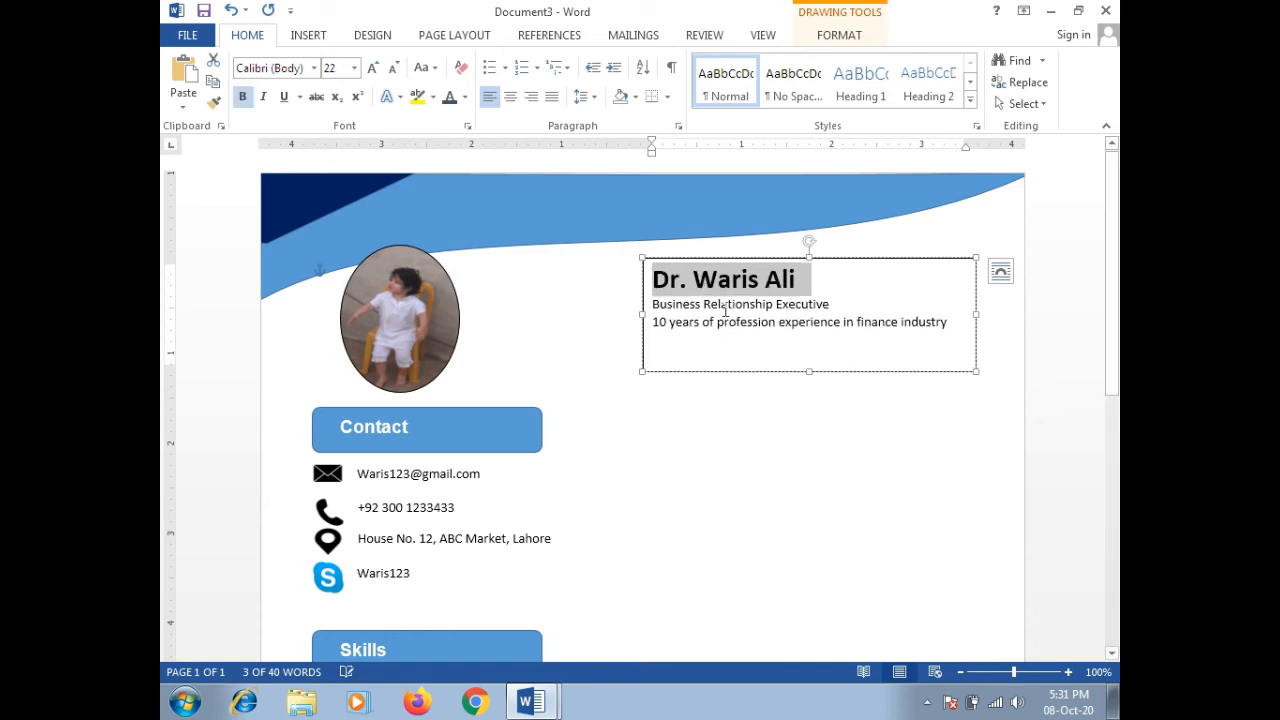
# Step: Enlarge the Business Relationship Executive title to 16 pt
pyautogui.tripleClick(725, 303)
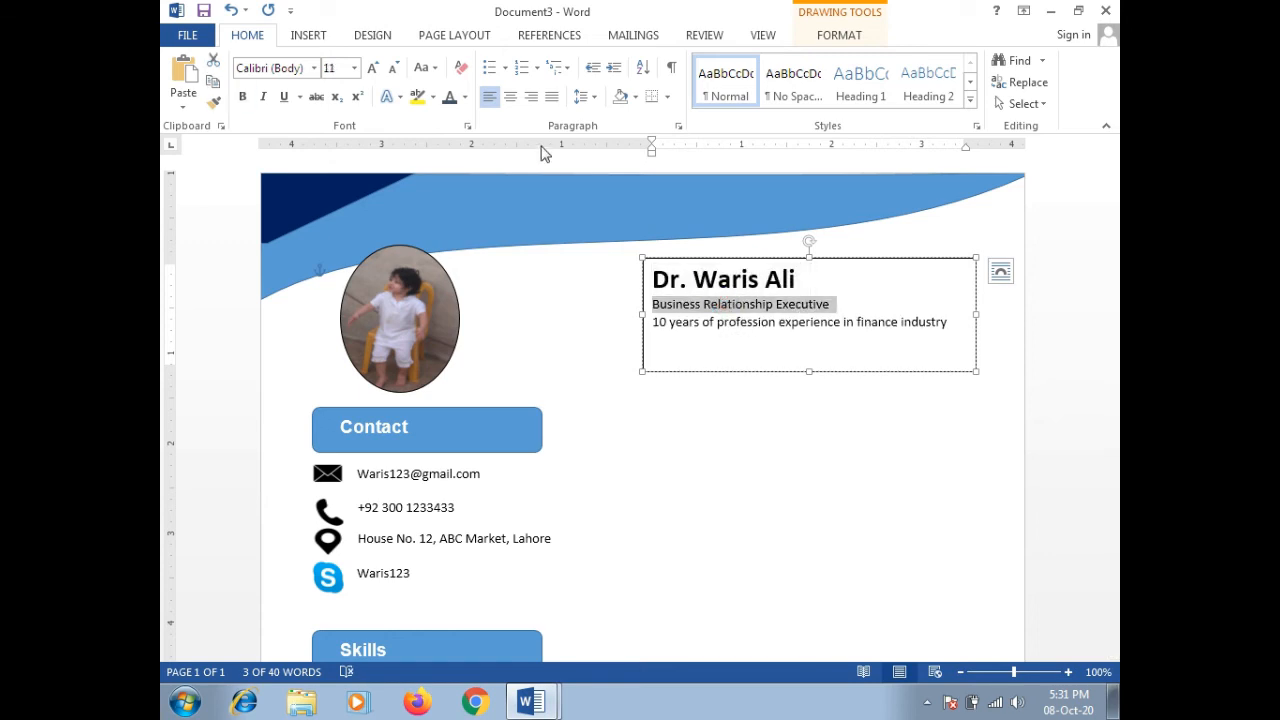
pyautogui.hotkey('ctrl', ']')
pyautogui.hotkey('ctrl', ']')
pyautogui.hotkey('ctrl', ']')
pyautogui.hotkey('ctrl', ']')
pyautogui.hotkey('ctrl', ']')
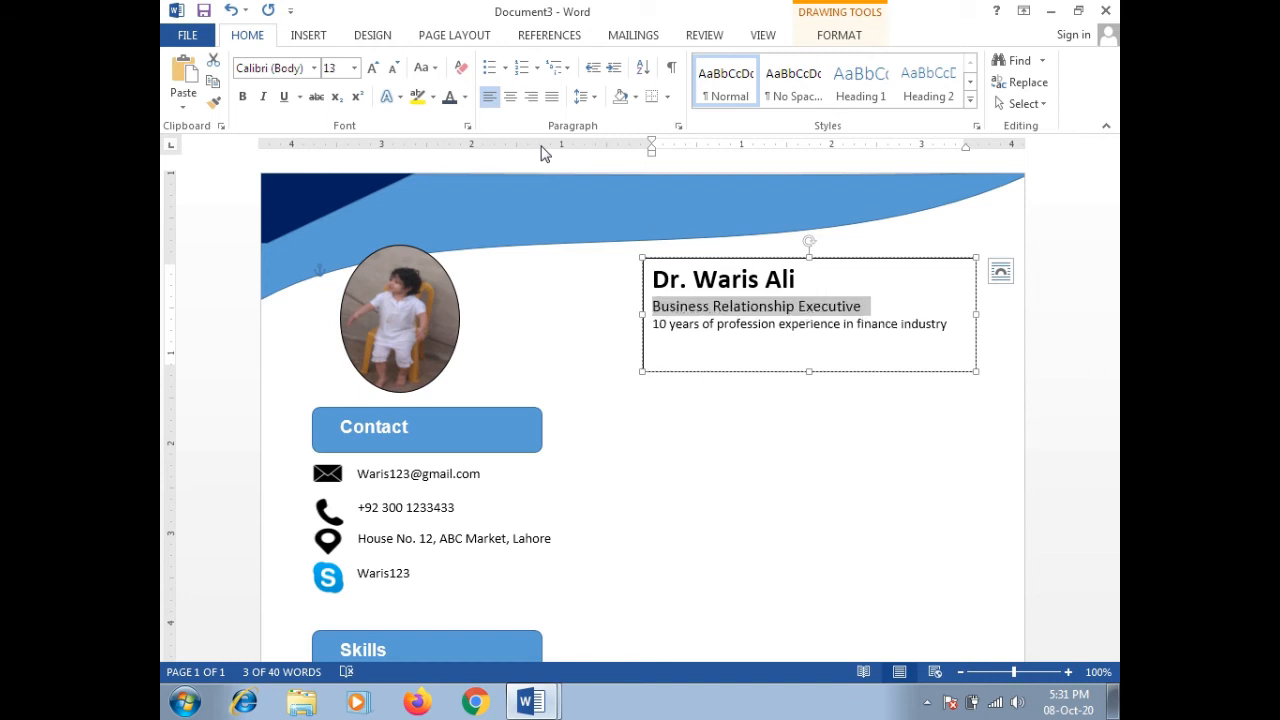
pyautogui.hotkey('ctrl', ']')
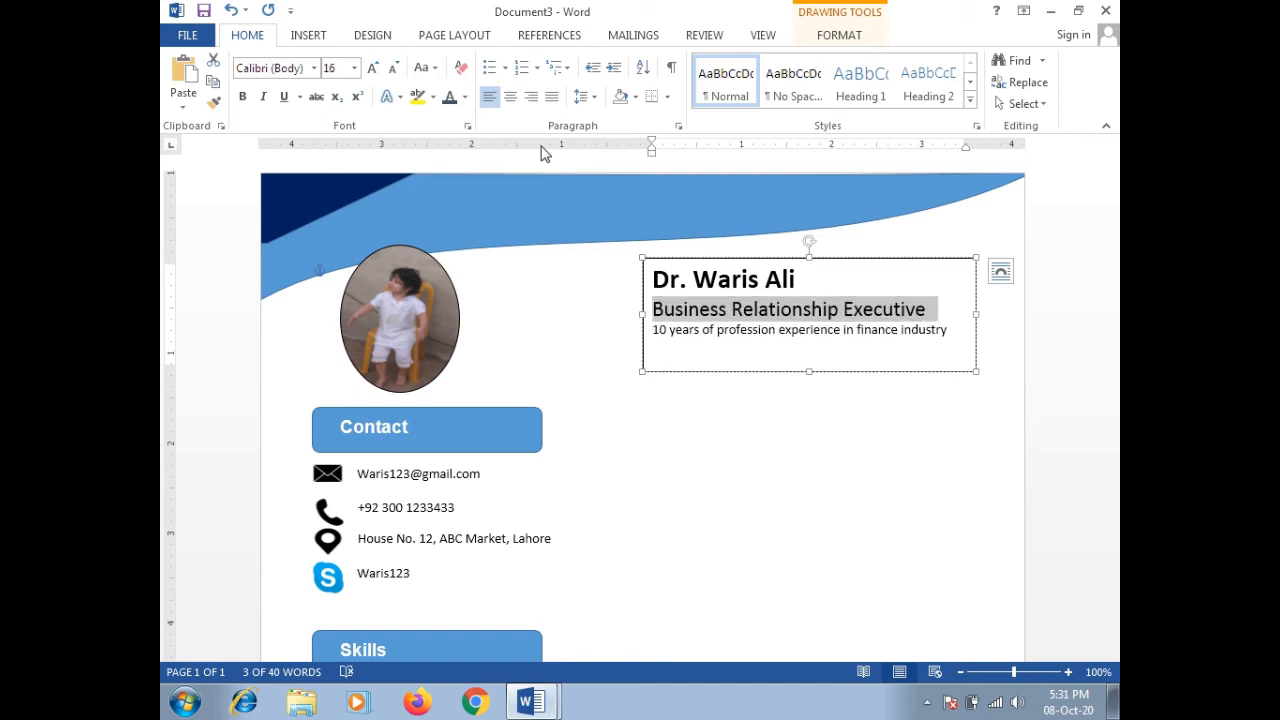
pyautogui.hotkey('ctrl', ']')
pyautogui.hotkey('ctrl', '[')
pyautogui.hotkey('ctrl', '[')
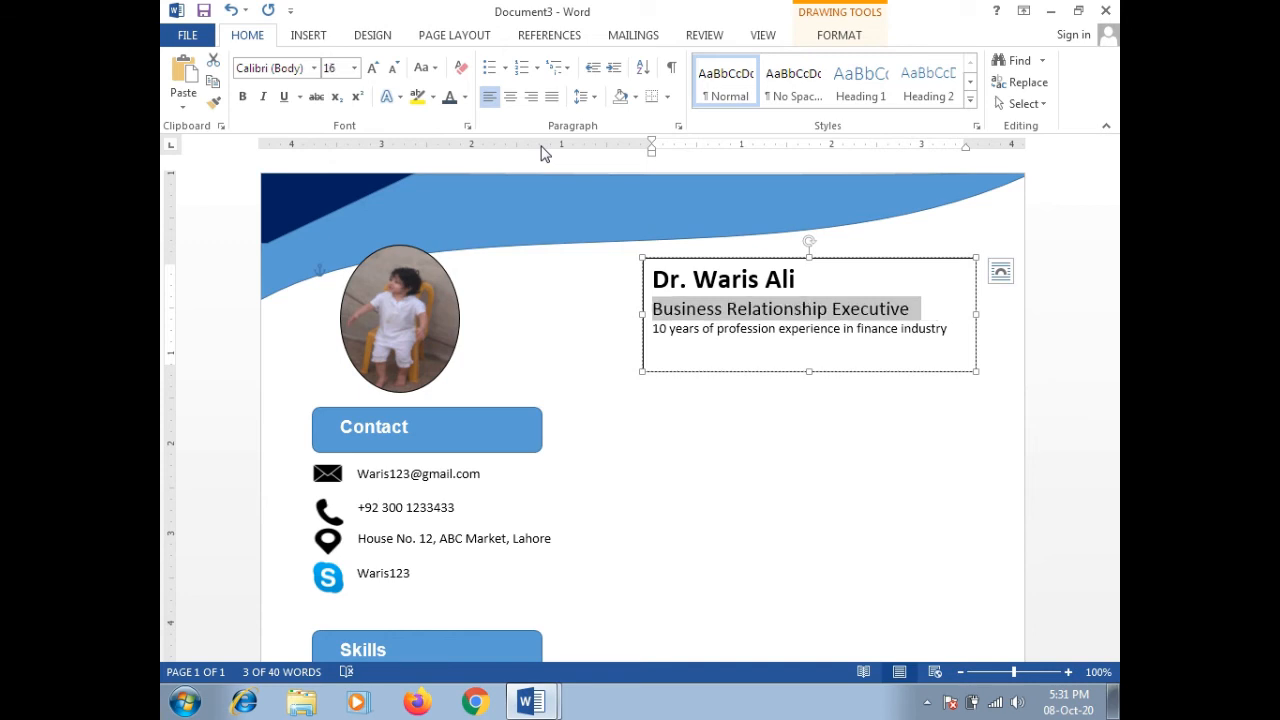
pyautogui.tripleClick(679, 330)
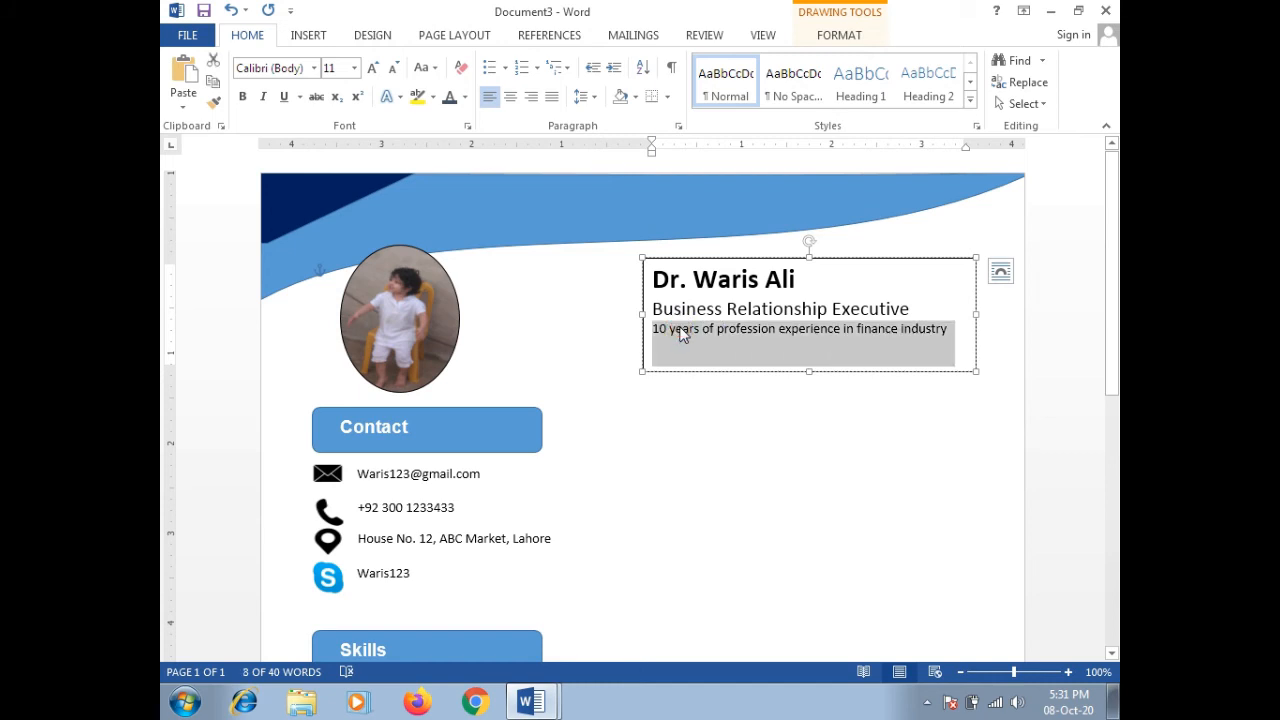
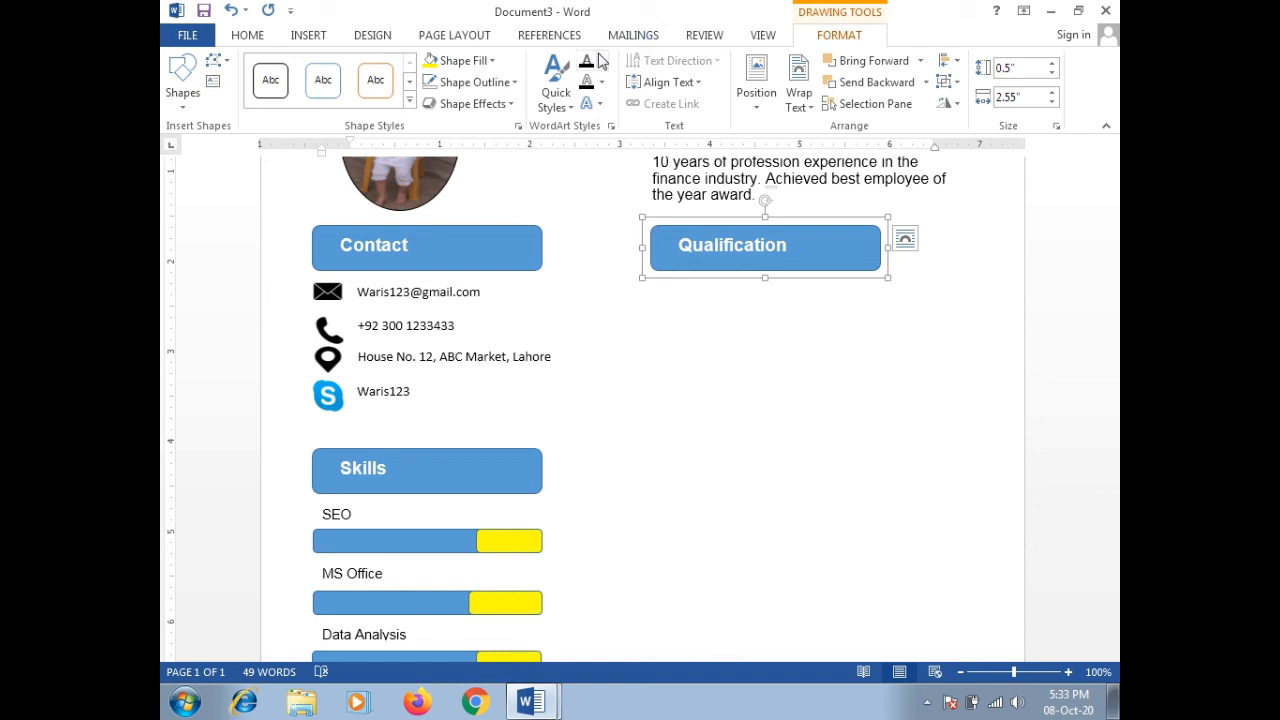
# Step: Fill the Qualification and Contact heading boxes dark navy
pyautogui.click(490, 61)
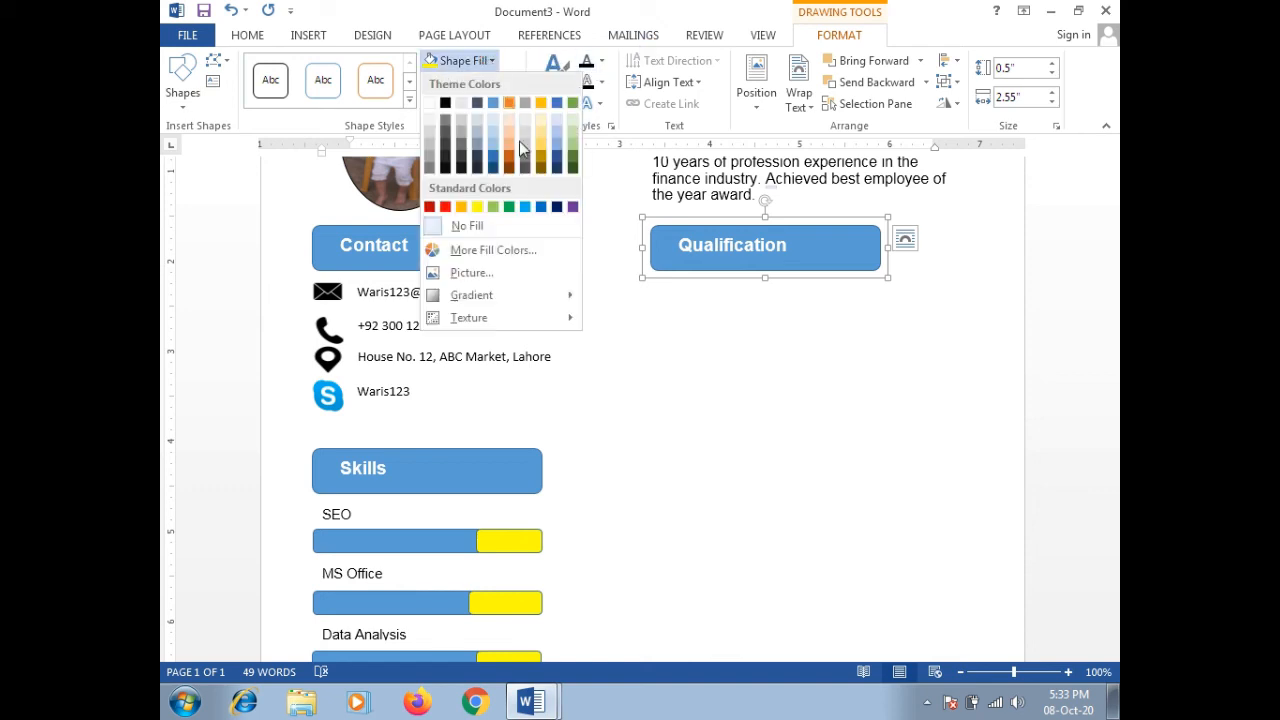
pyautogui.click(560, 207)
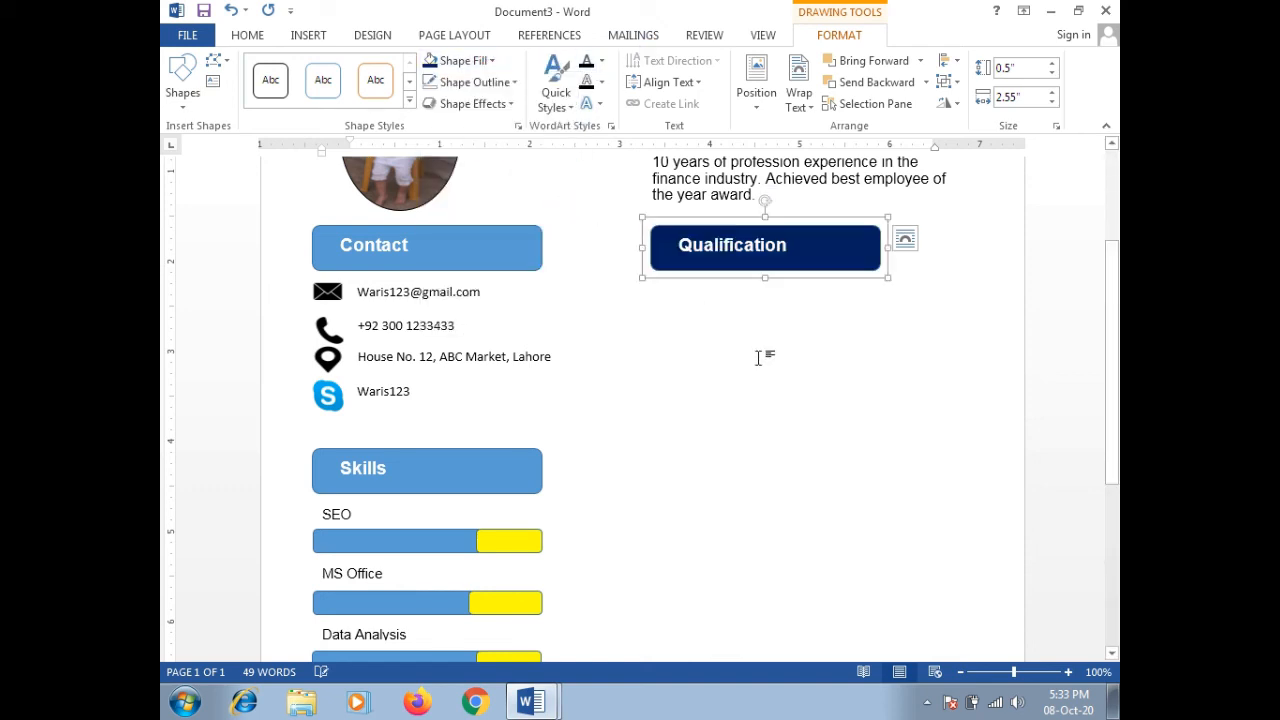
pyautogui.click(760, 355)
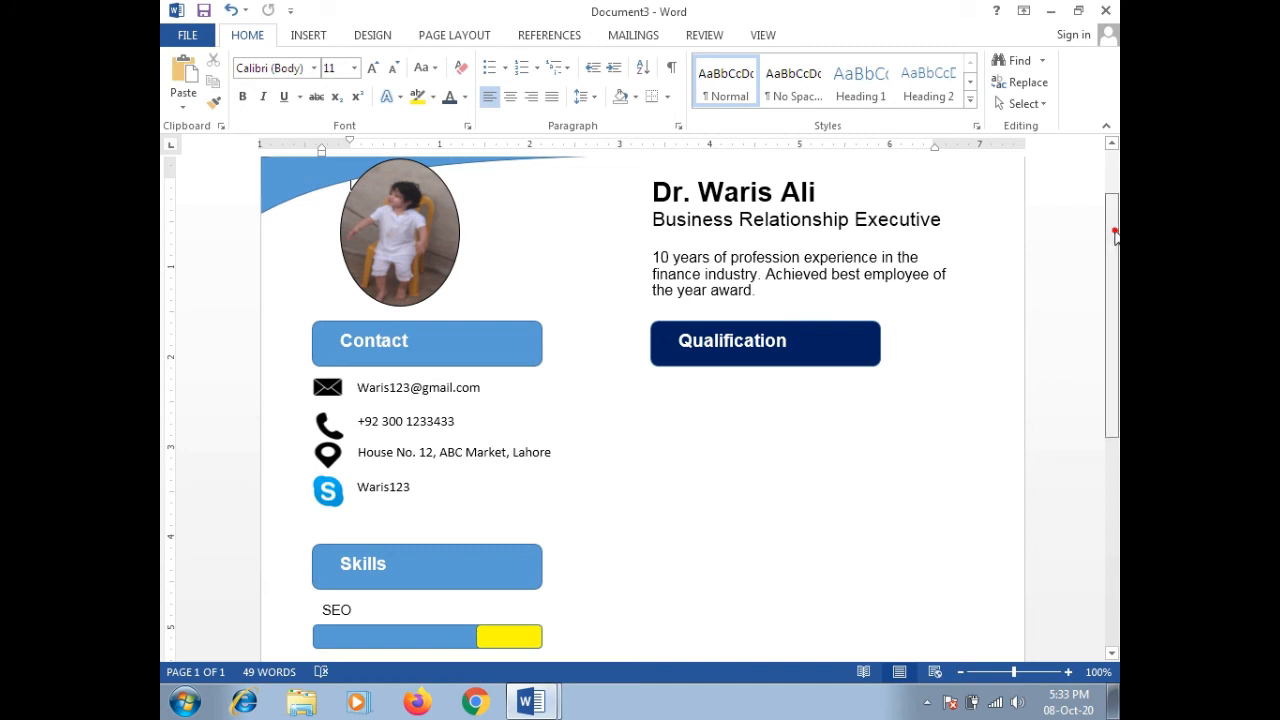
pyautogui.moveTo(1113, 241); pyautogui.dragTo(1115, 275)
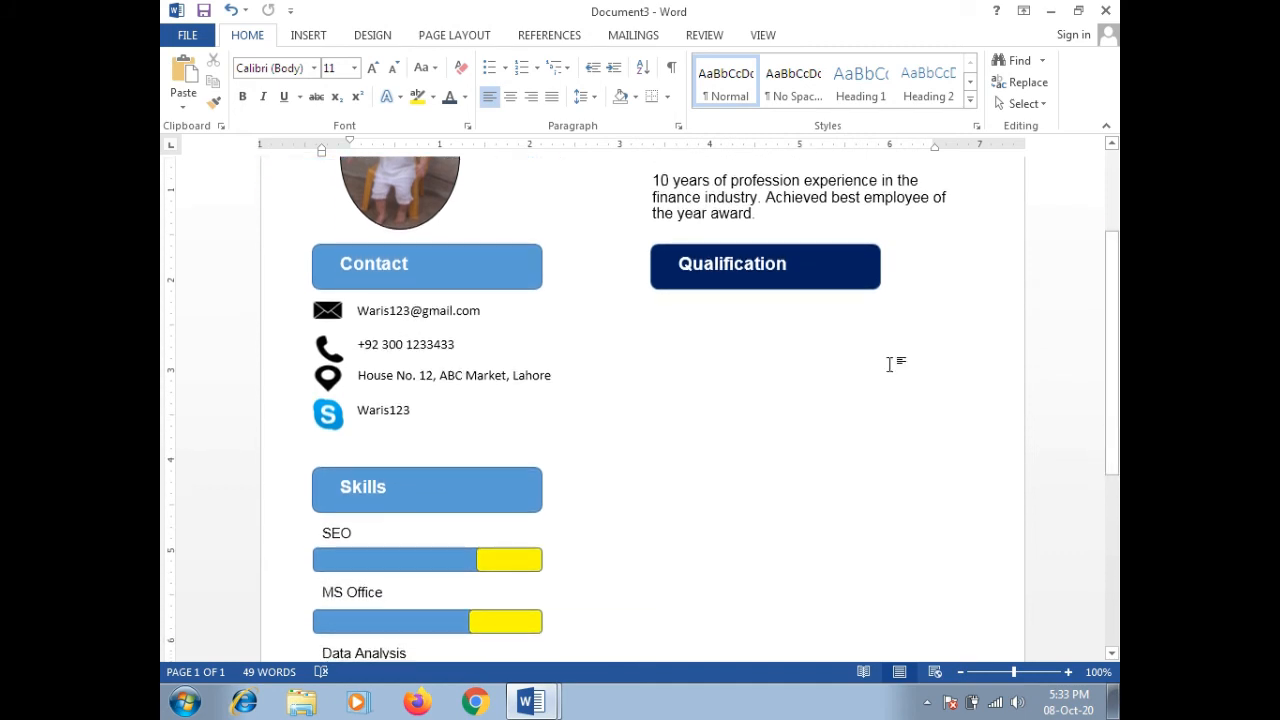
pyautogui.click(541, 258)
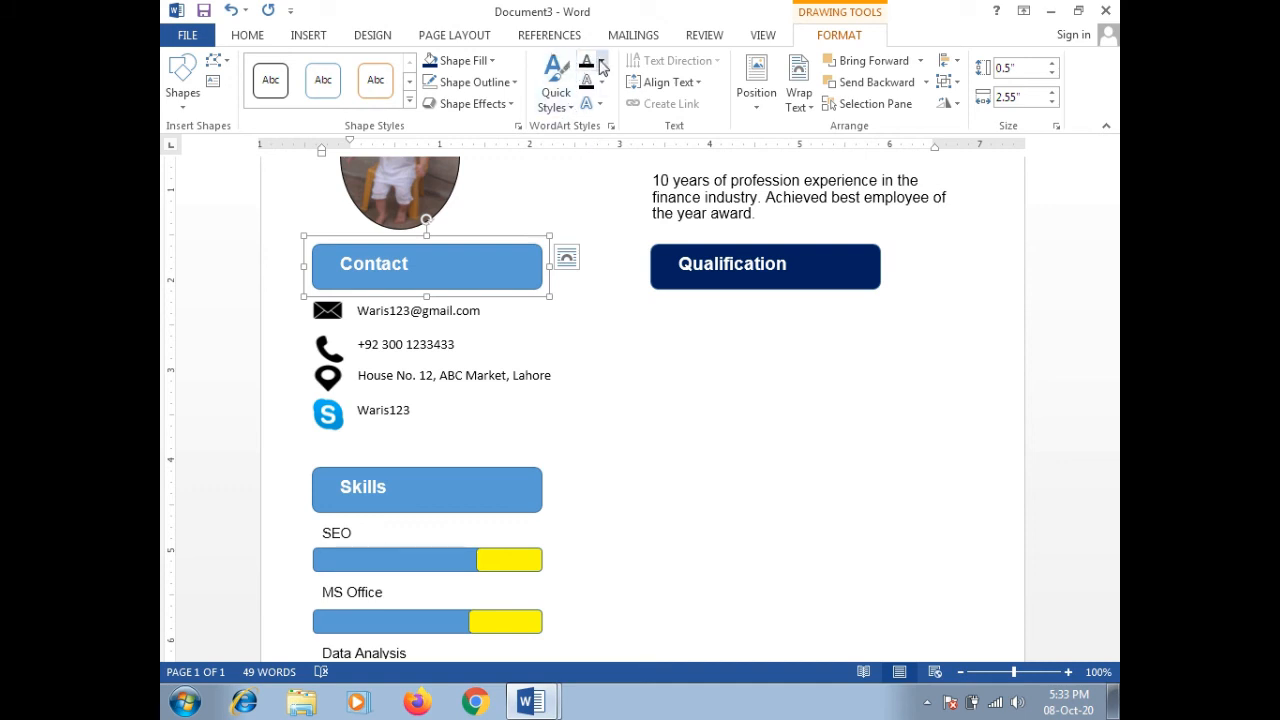
pyautogui.click(432, 62)
# Step: Fill the Skills and Language Proficiency heading boxes dark navy
pyautogui.click(540, 484)
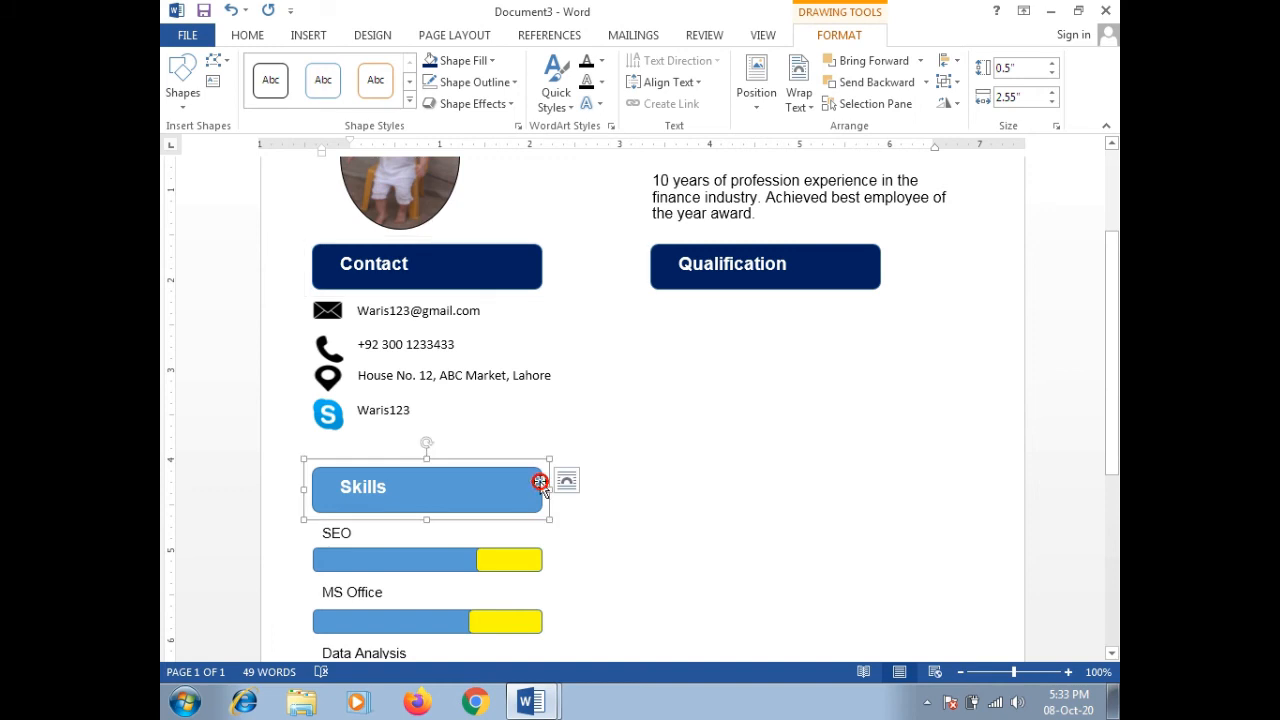
pyautogui.click(455, 61)
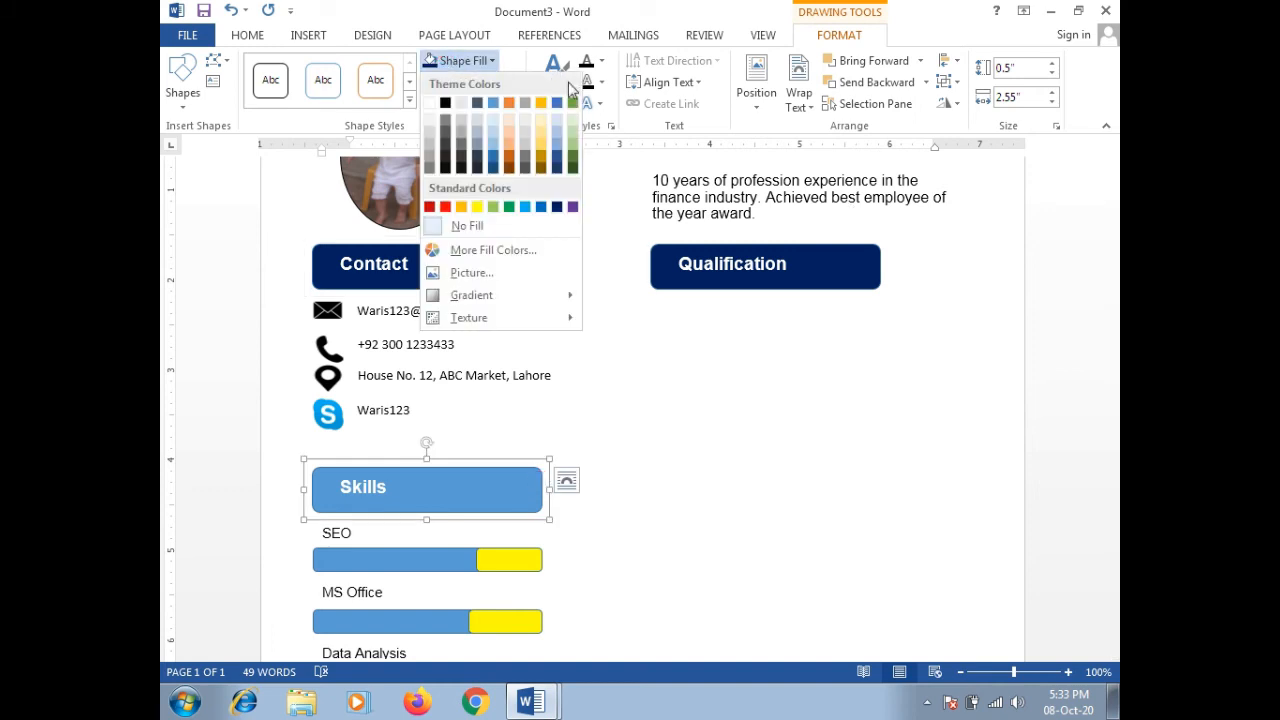
pyautogui.click(557, 206)
pyautogui.moveTo(1113, 283); pyautogui.dragTo(1113, 388)
pyautogui.click(533, 526)
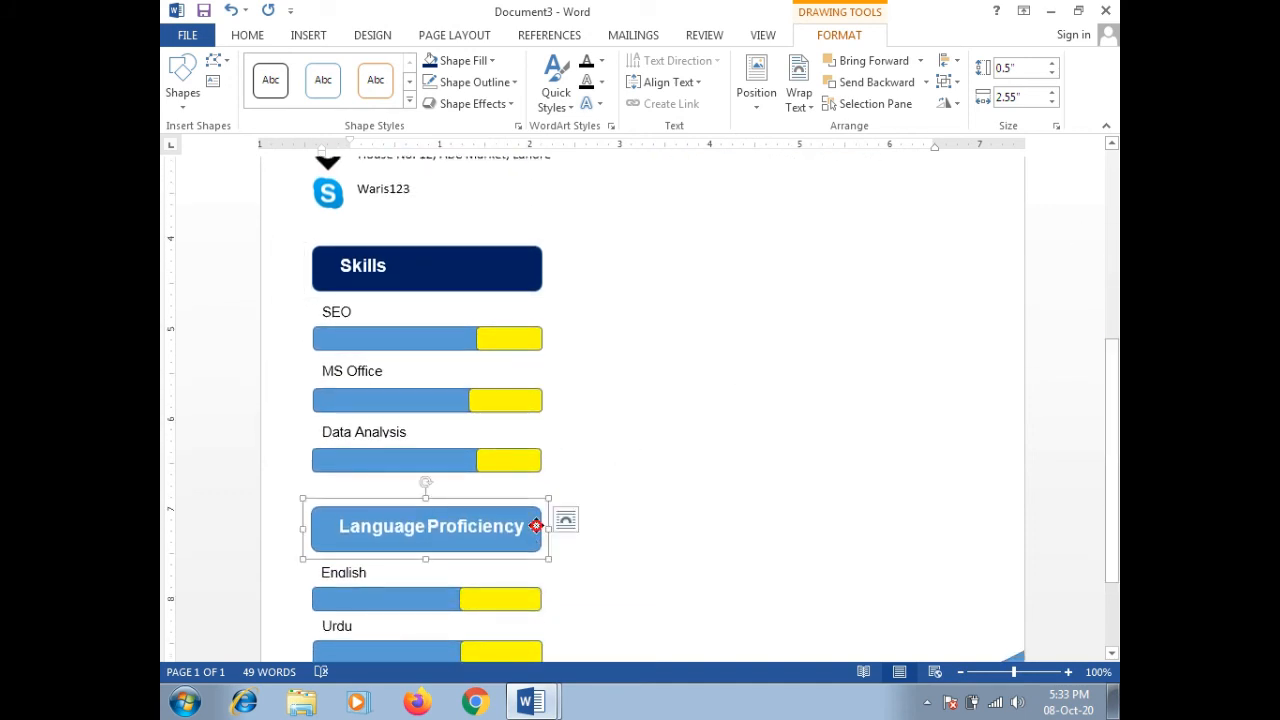
pyautogui.click(438, 62)
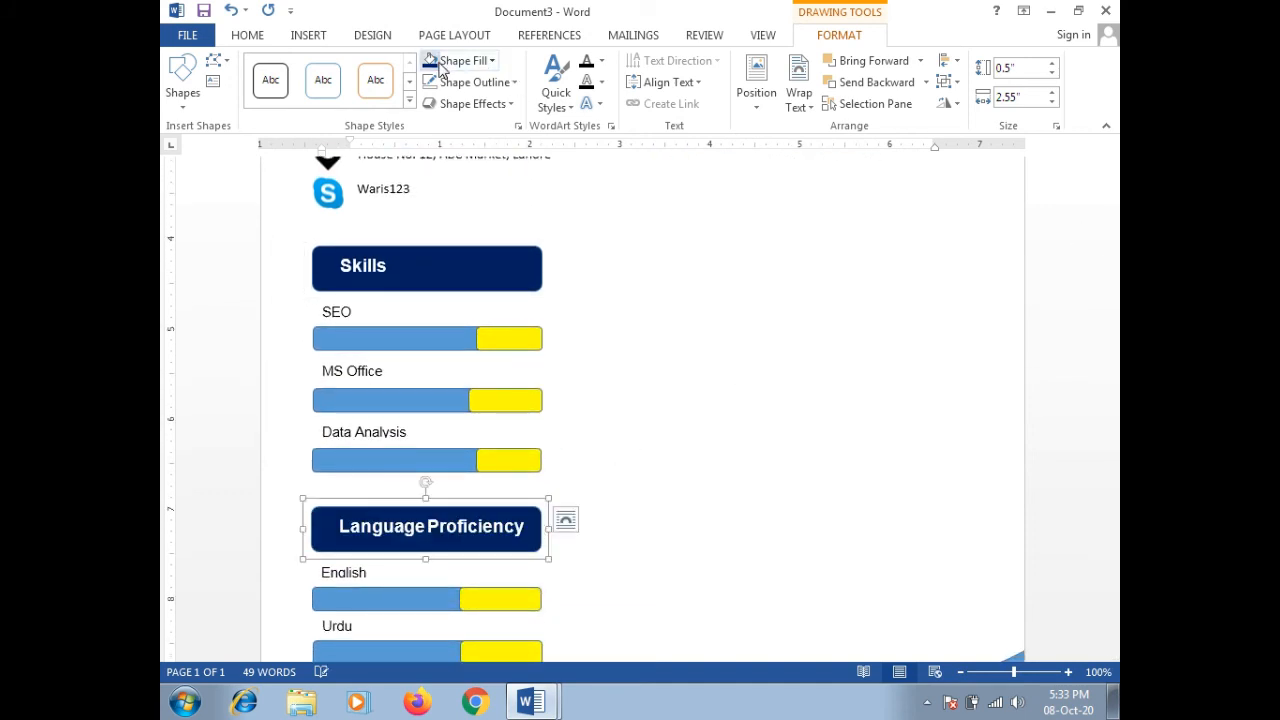
pyautogui.click(819, 393)
pyautogui.moveTo(1114, 512); pyautogui.dragTo(1108, 349)
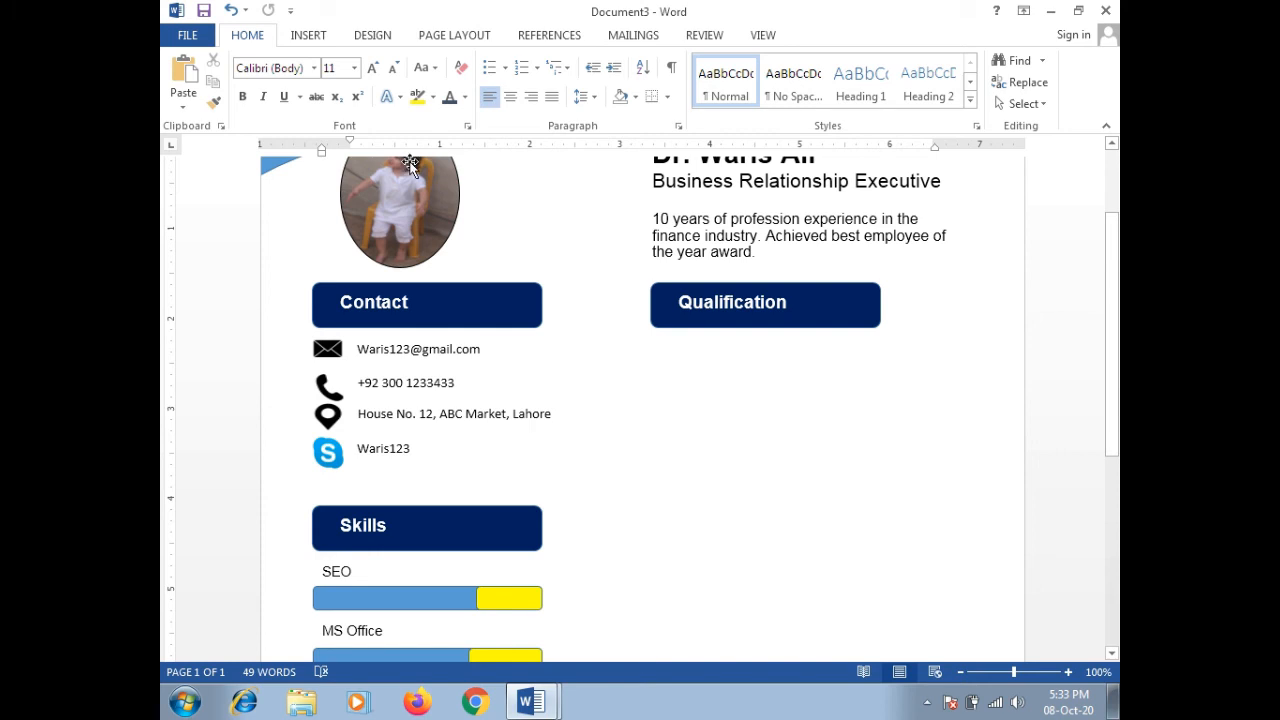
# Step: Draw a text box with no outline under Qualification, then bring up the other CV document
pyautogui.click(306, 36)
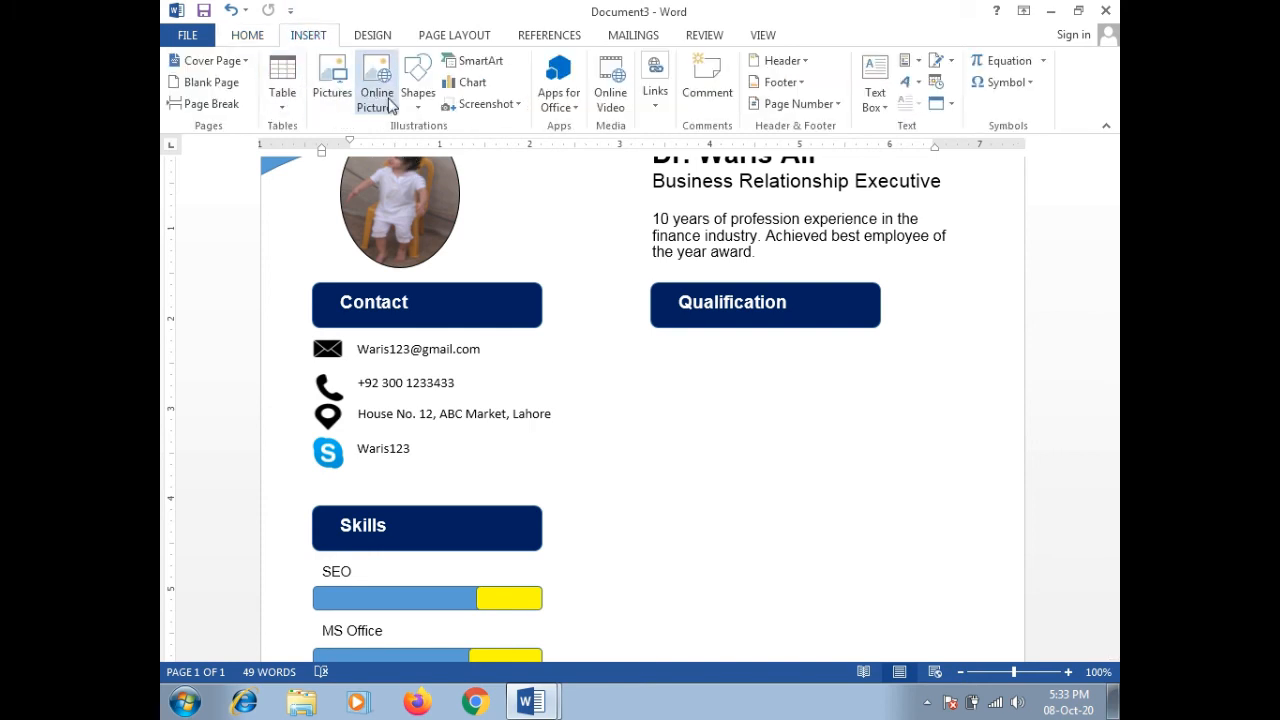
pyautogui.click(422, 110)
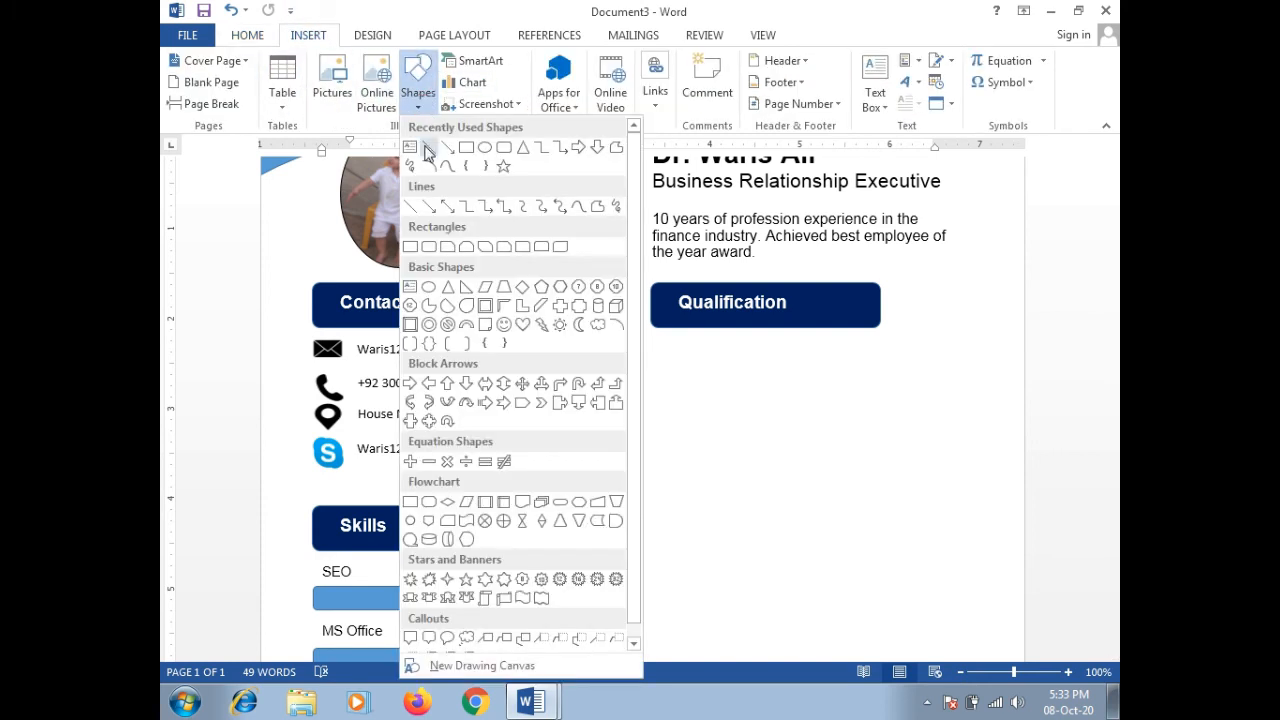
pyautogui.click(413, 147)
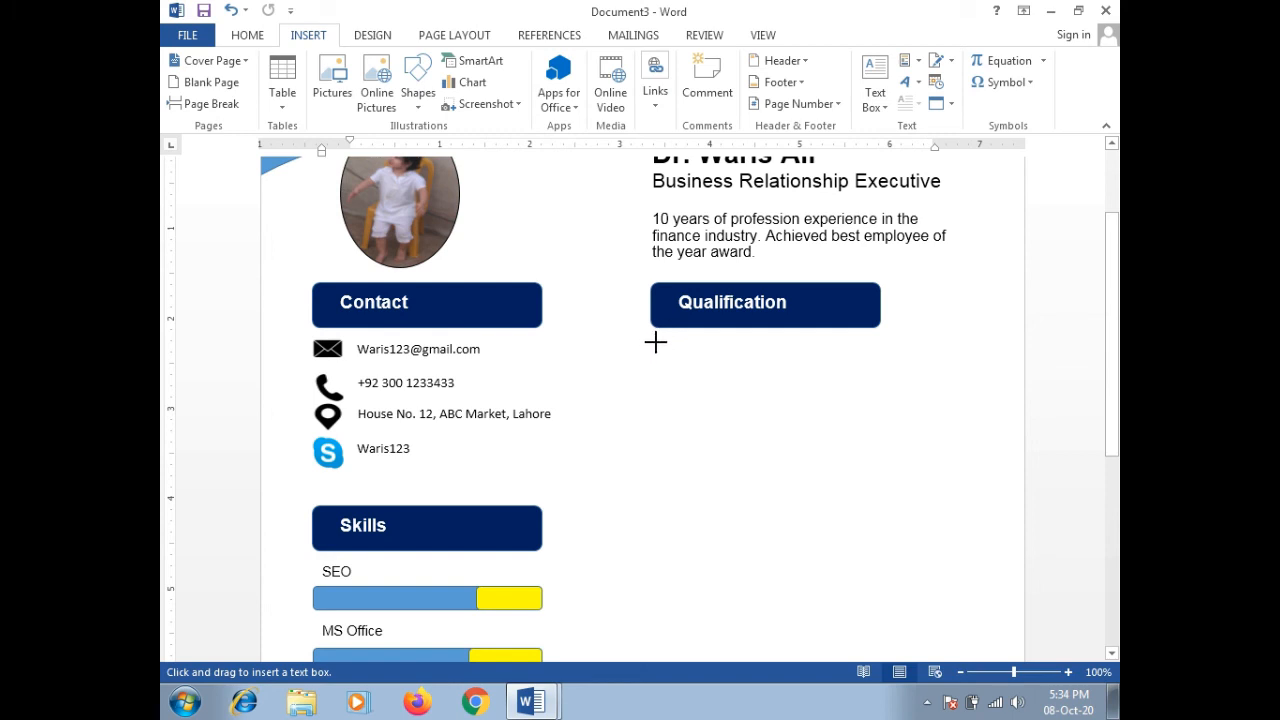
pyautogui.moveTo(655, 342)
pyautogui.mouseDown()
pyautogui.moveTo(766, 437)
pyautogui.moveTo(926, 471)
pyautogui.moveTo(929, 509)
pyautogui.moveTo(971, 480)
pyautogui.moveTo(975, 519)
pyautogui.mouseUp()
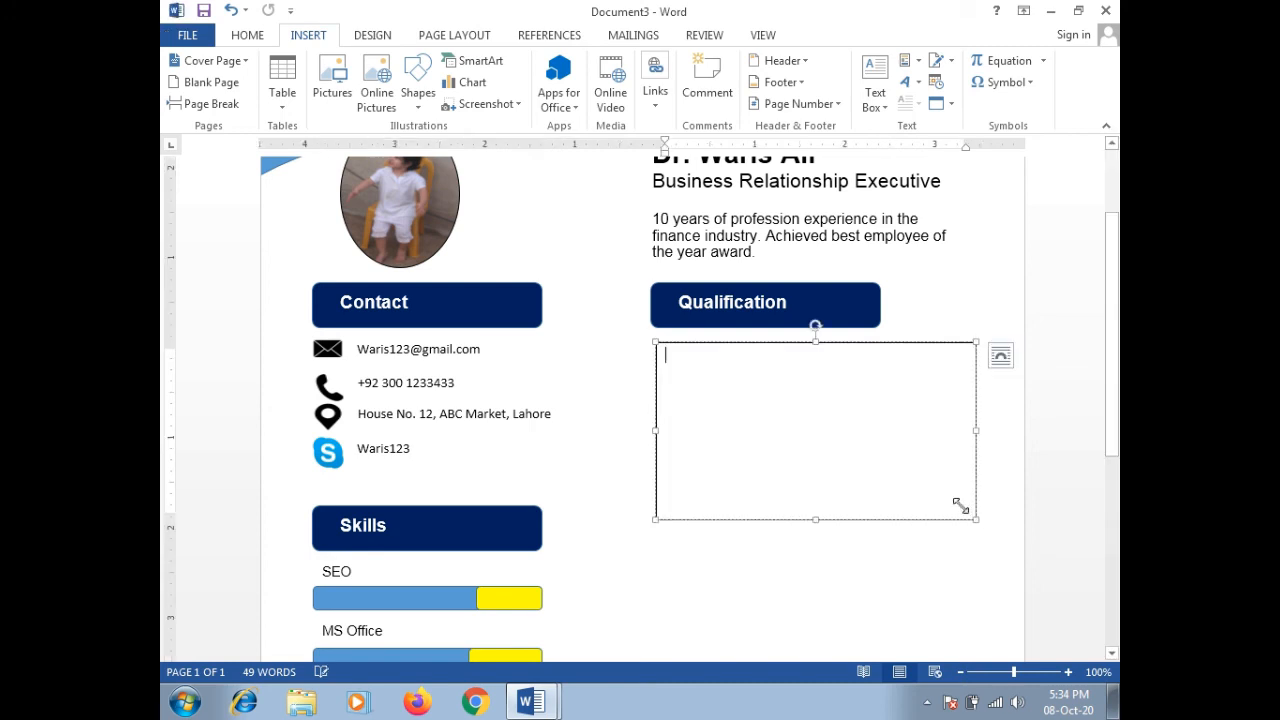
pyautogui.rightClick(875, 343)
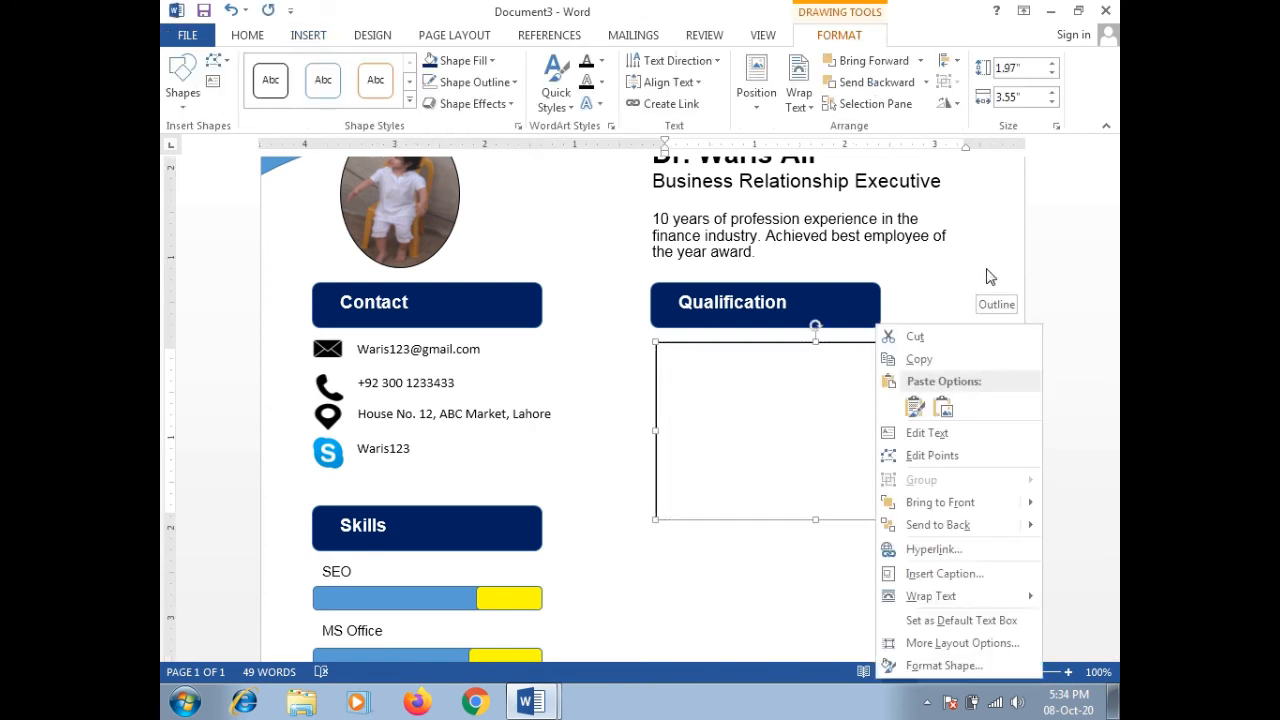
pyautogui.click(996, 304)
pyautogui.click(984, 459)
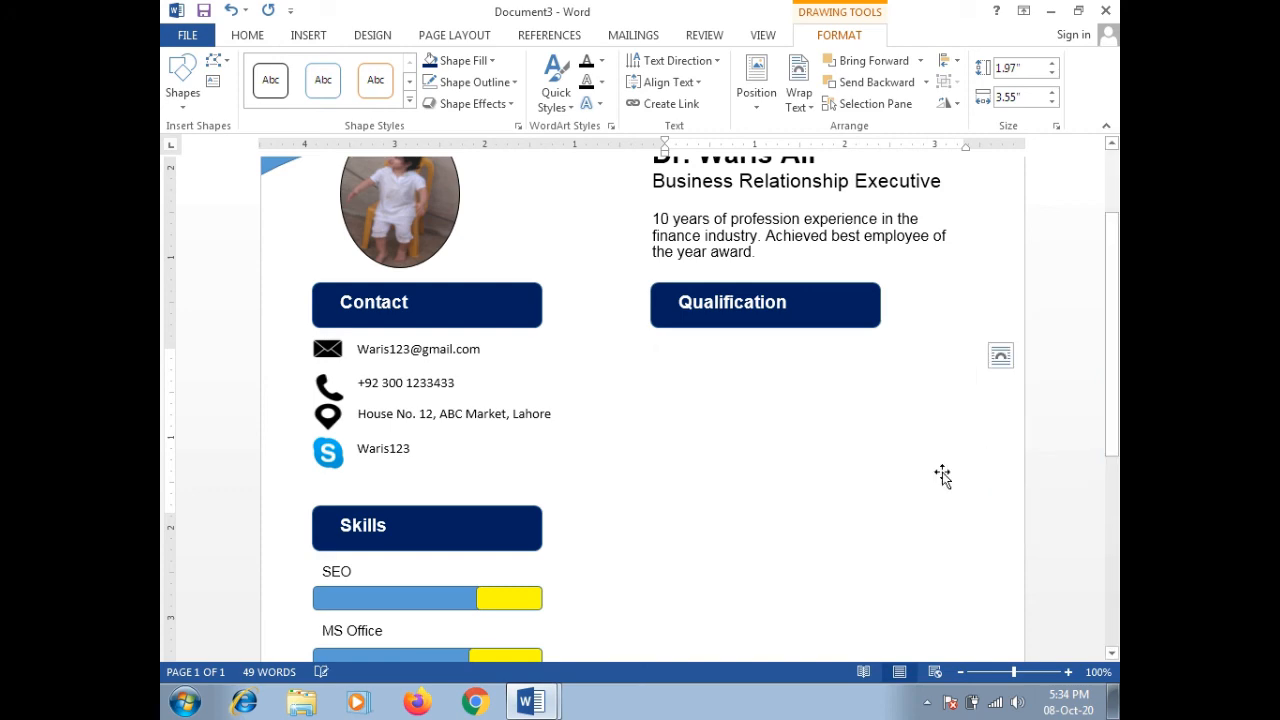
pyautogui.click(942, 476)
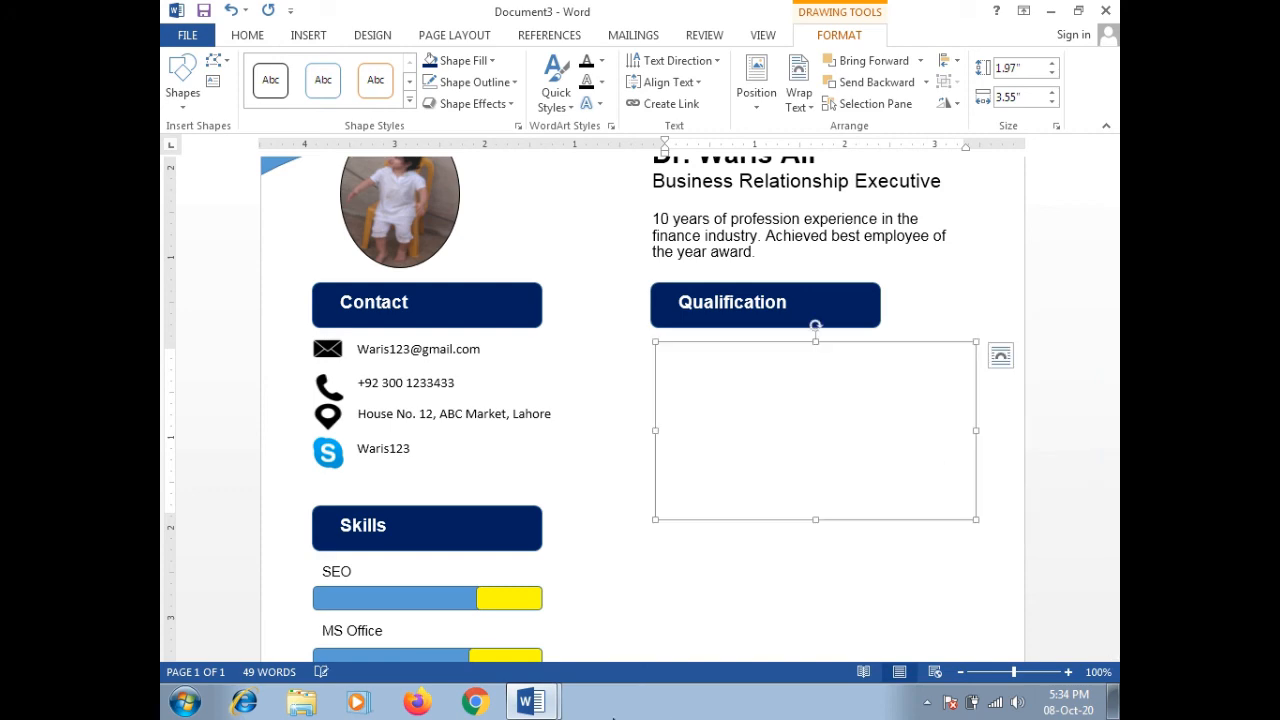
pyautogui.click(529, 623)
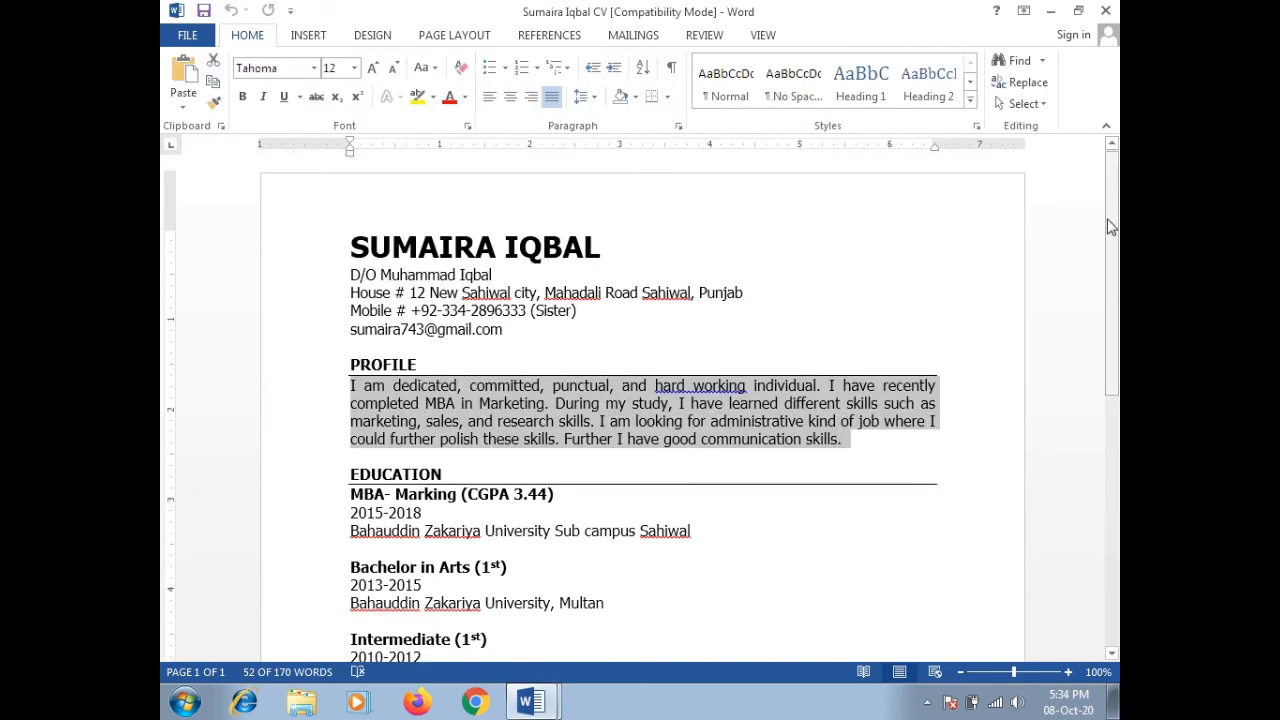
# Step: Copy the other CV's education entries, MBA through Multan, into the resume's new text box
pyautogui.moveTo(1109, 221); pyautogui.dragTo(1110, 291)
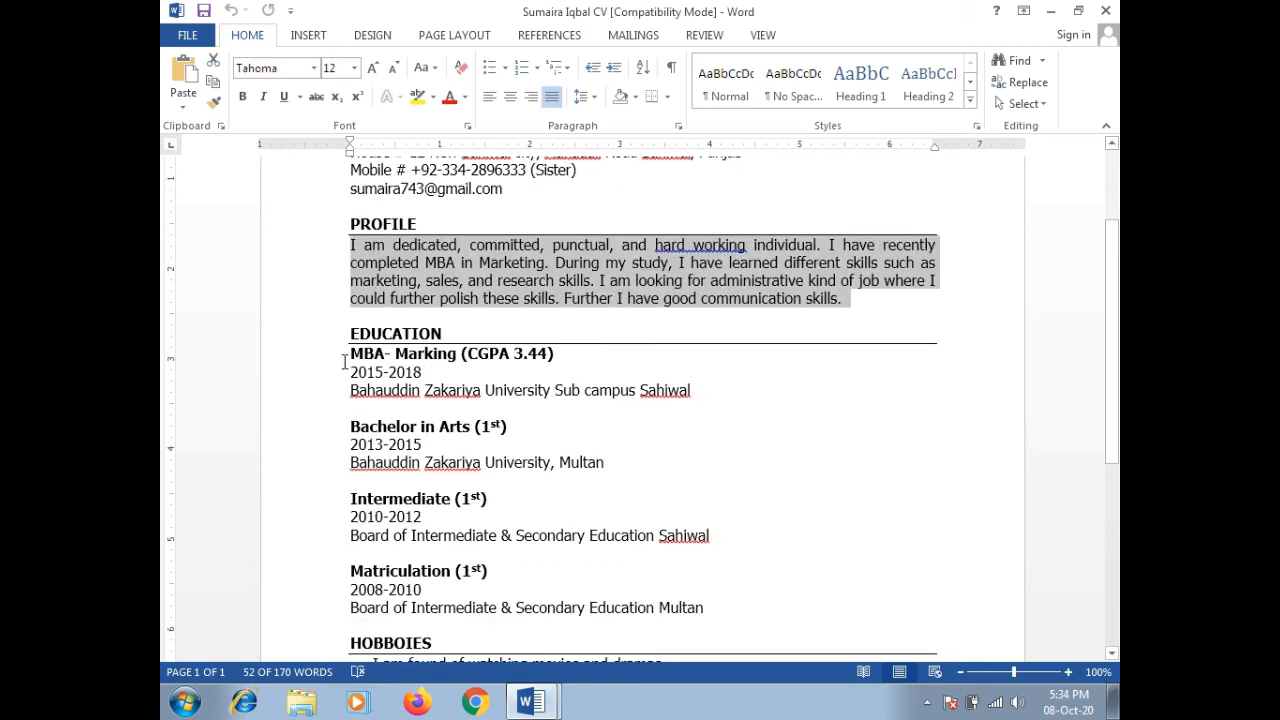
pyautogui.moveTo(349, 356); pyautogui.dragTo(645, 628)
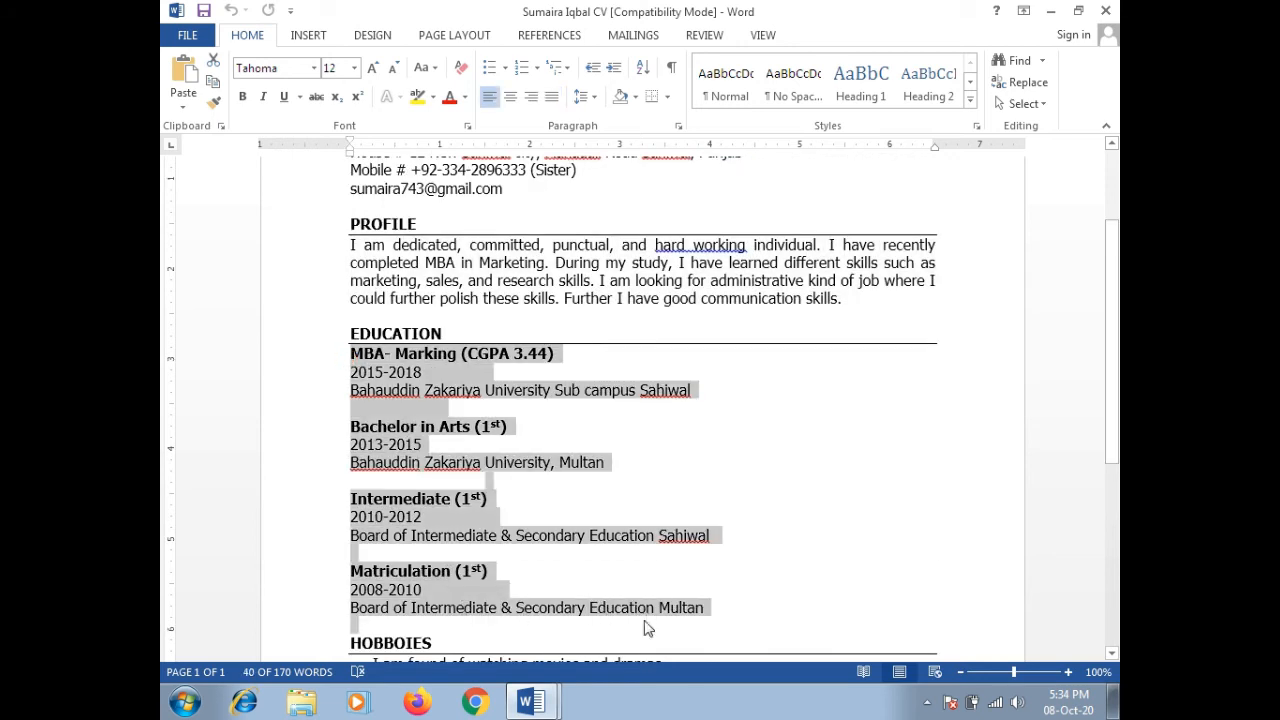
pyautogui.click(535, 695)
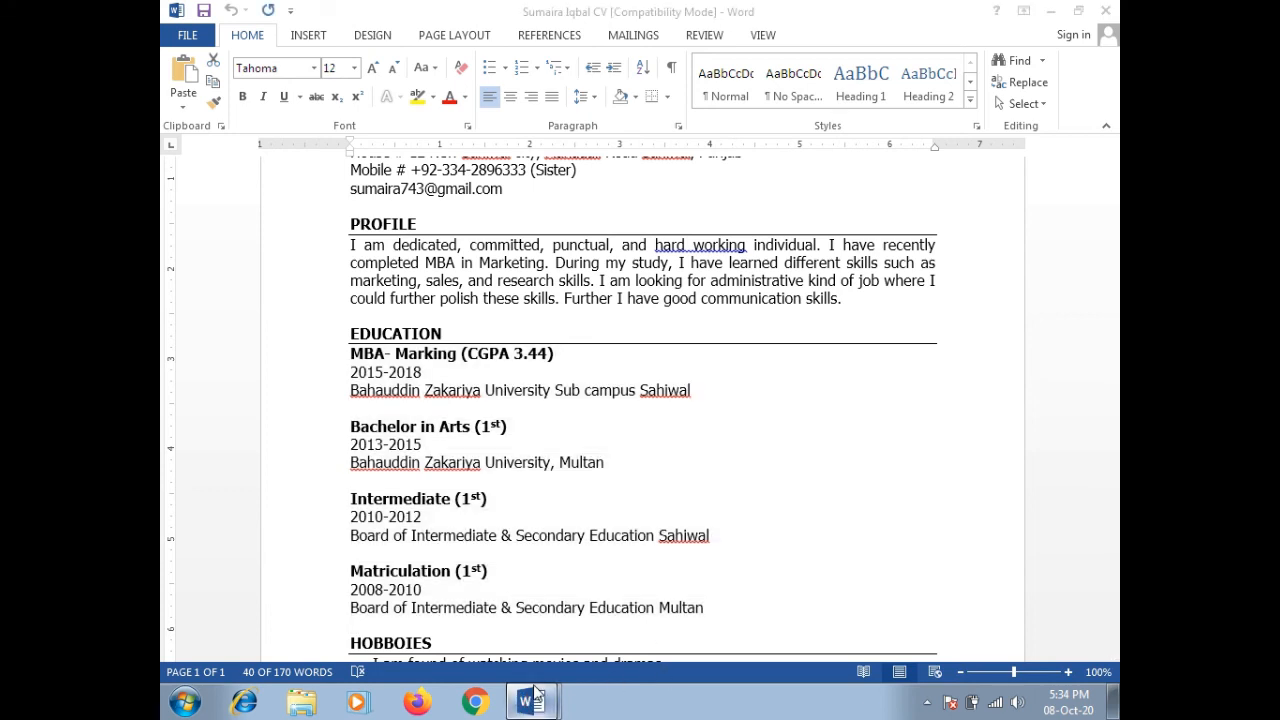
pyautogui.click(491, 653)
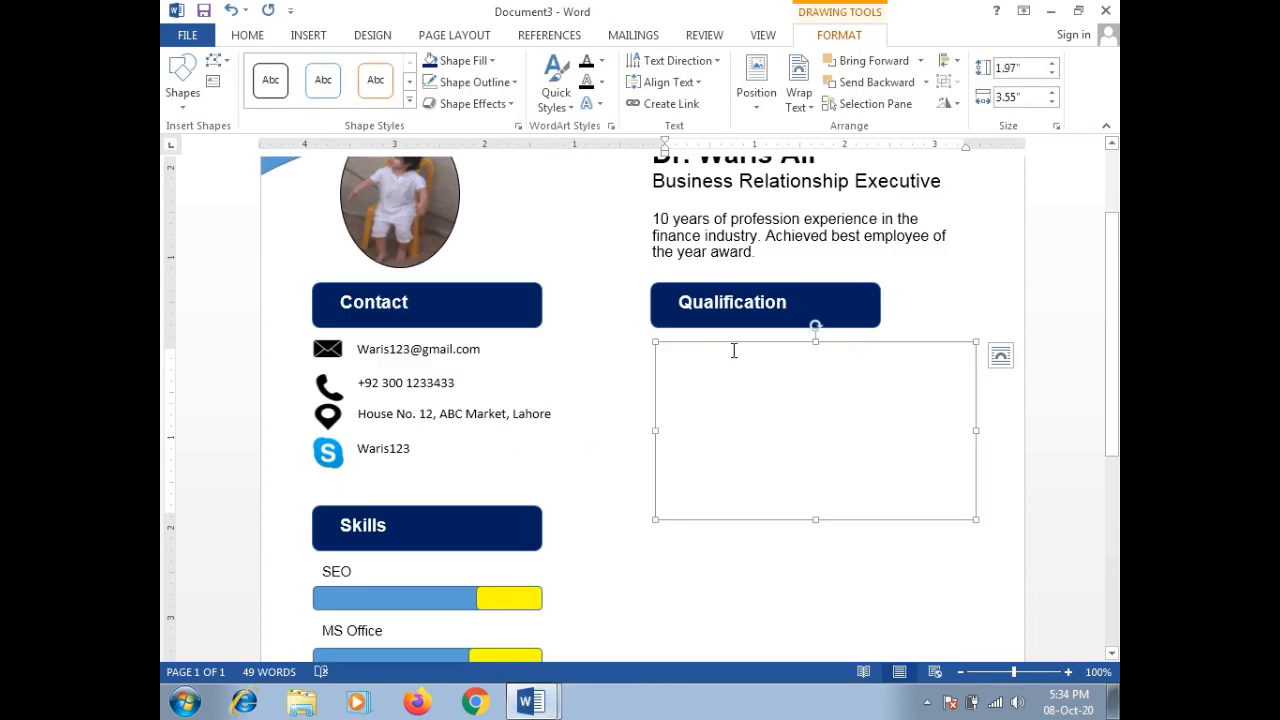
pyautogui.hotkey('ctrl', 'v')
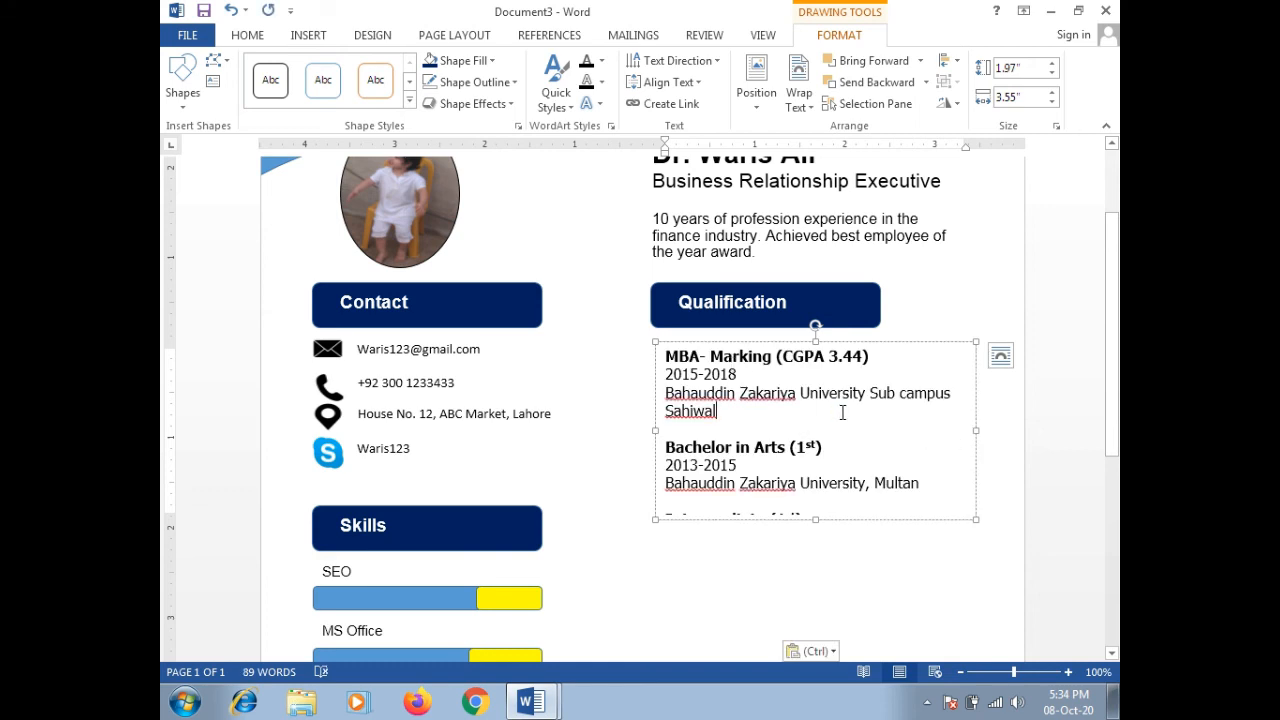
pyautogui.click(247, 35)
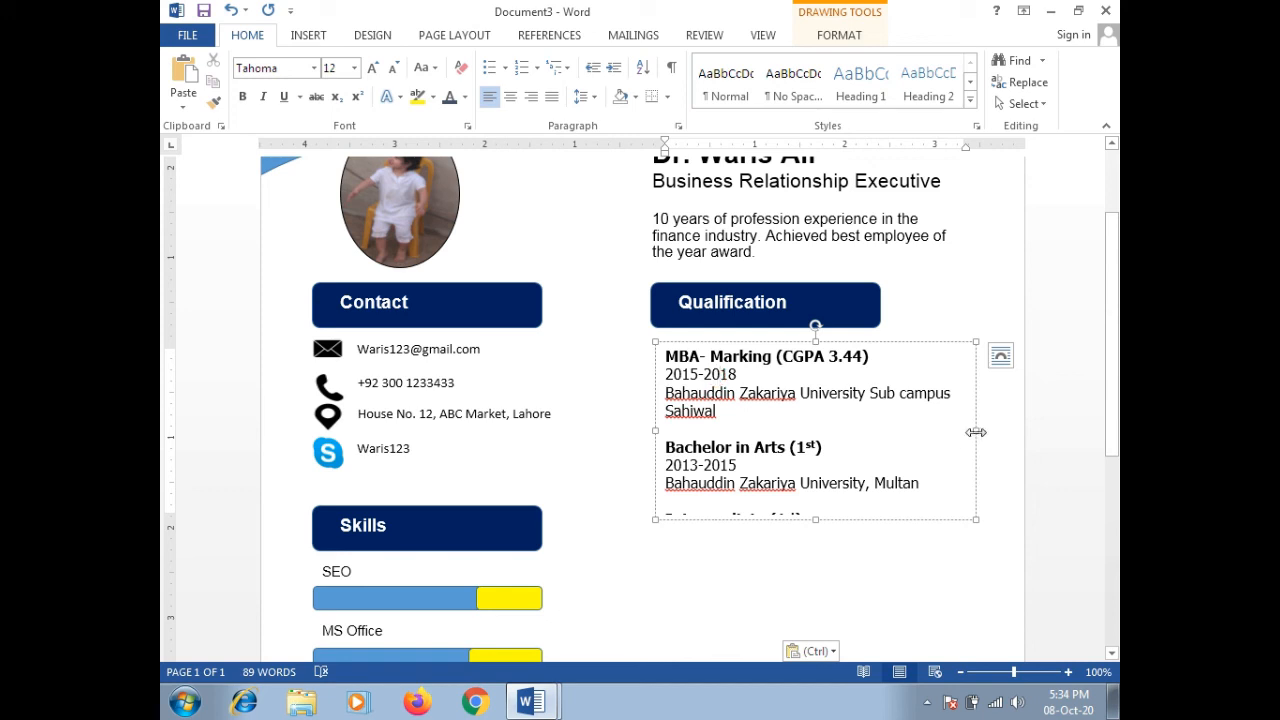
# Step: Enlarge the Qualification text box and set all its entries to Arial
pyautogui.moveTo(976, 432); pyautogui.dragTo(999, 430)
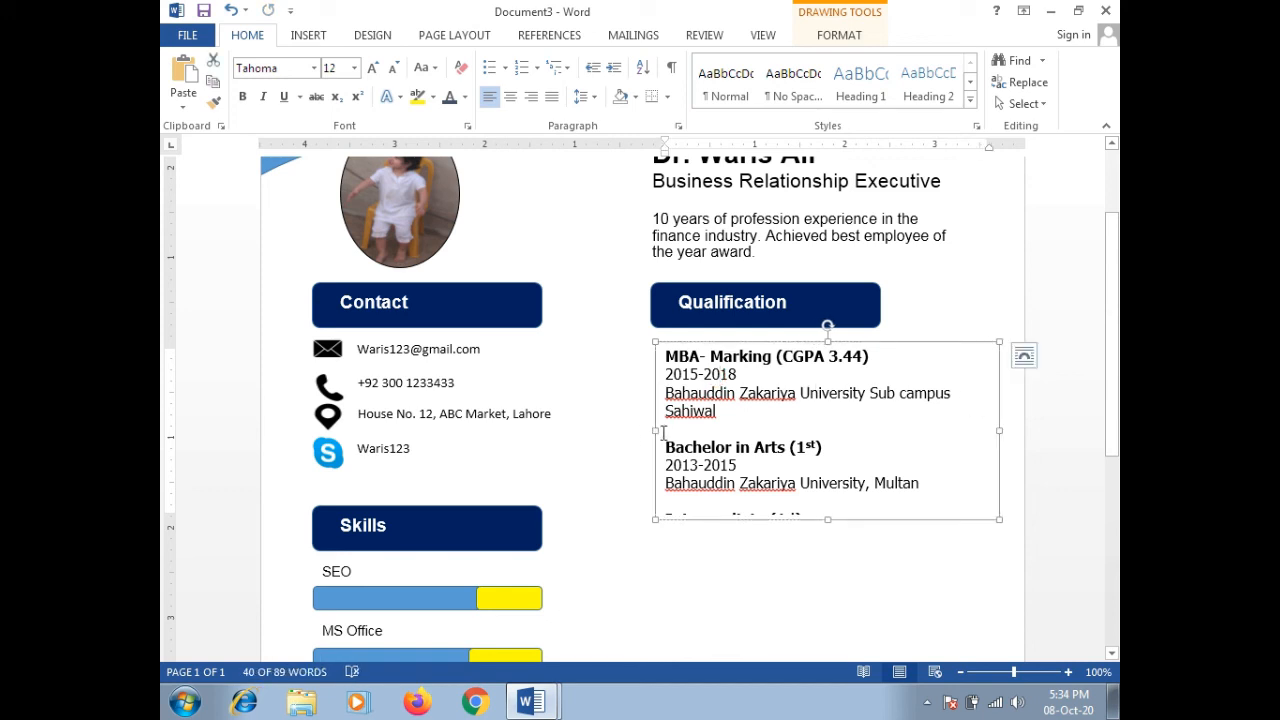
pyautogui.moveTo(654, 430); pyautogui.dragTo(642, 430)
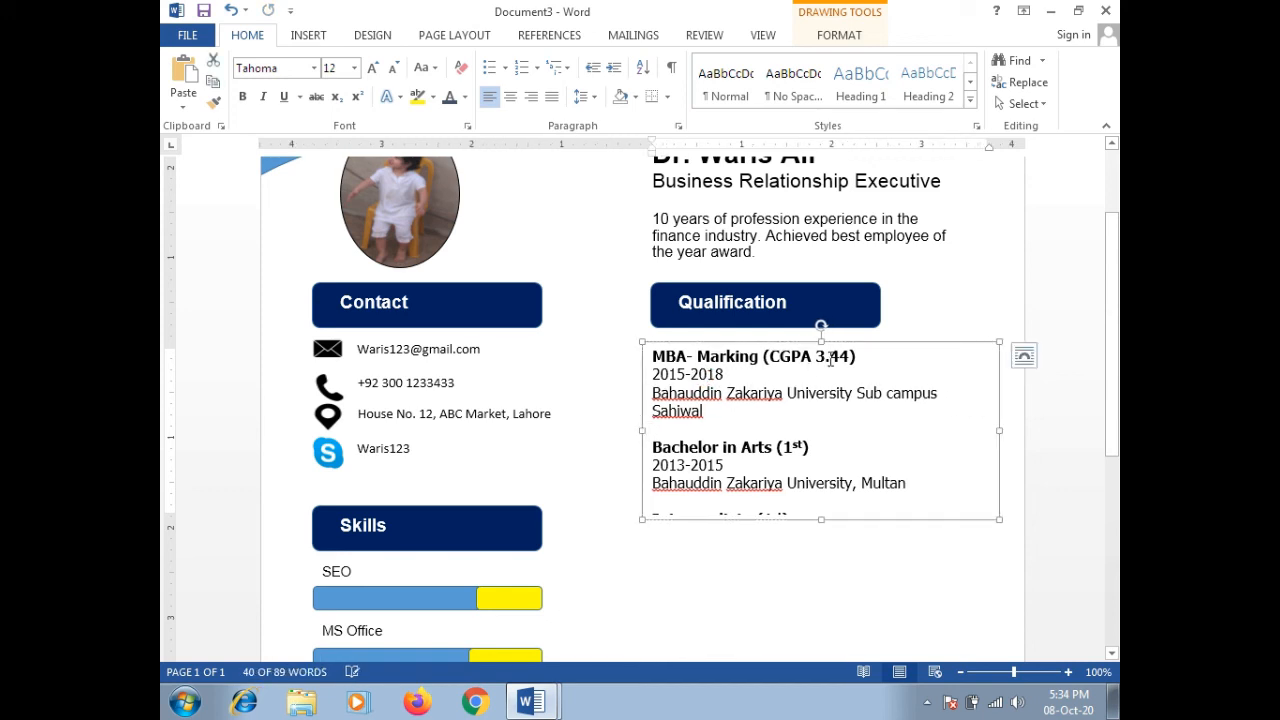
pyautogui.moveTo(821, 343); pyautogui.dragTo(821, 337)
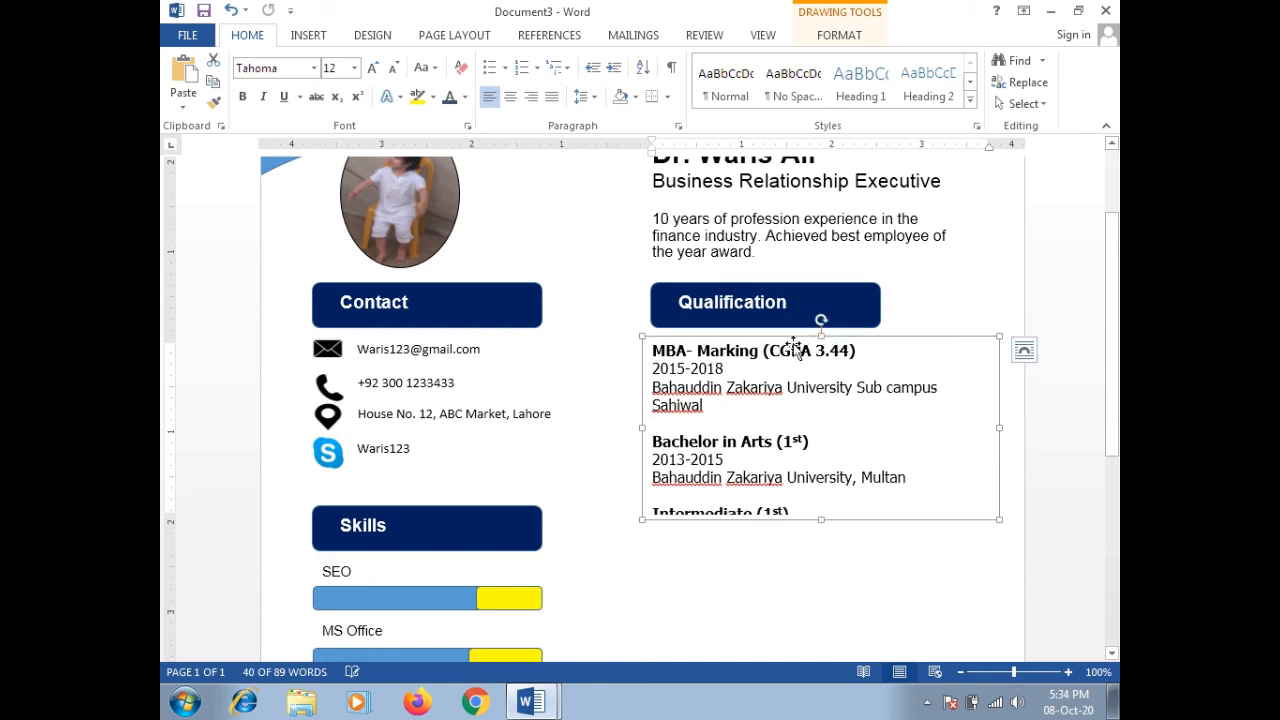
pyautogui.click(657, 366)
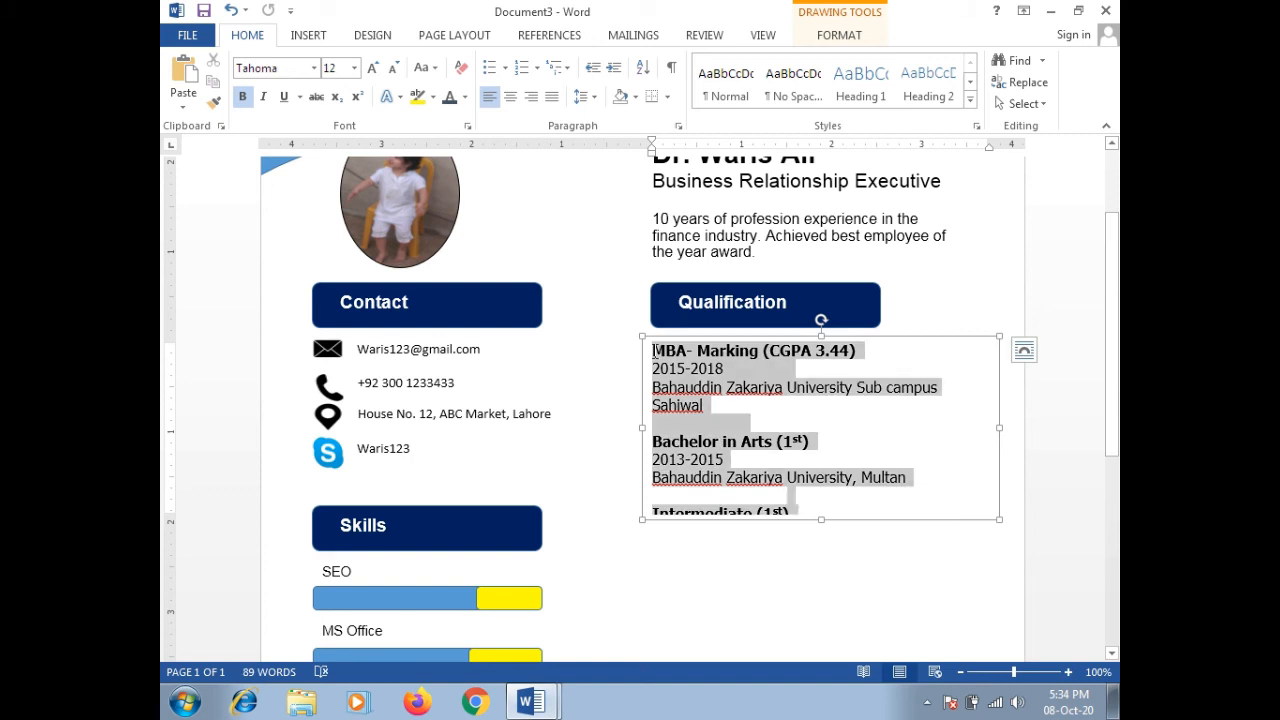
pyautogui.hotkey('ctrl', 'a')
pyautogui.click(278, 67)
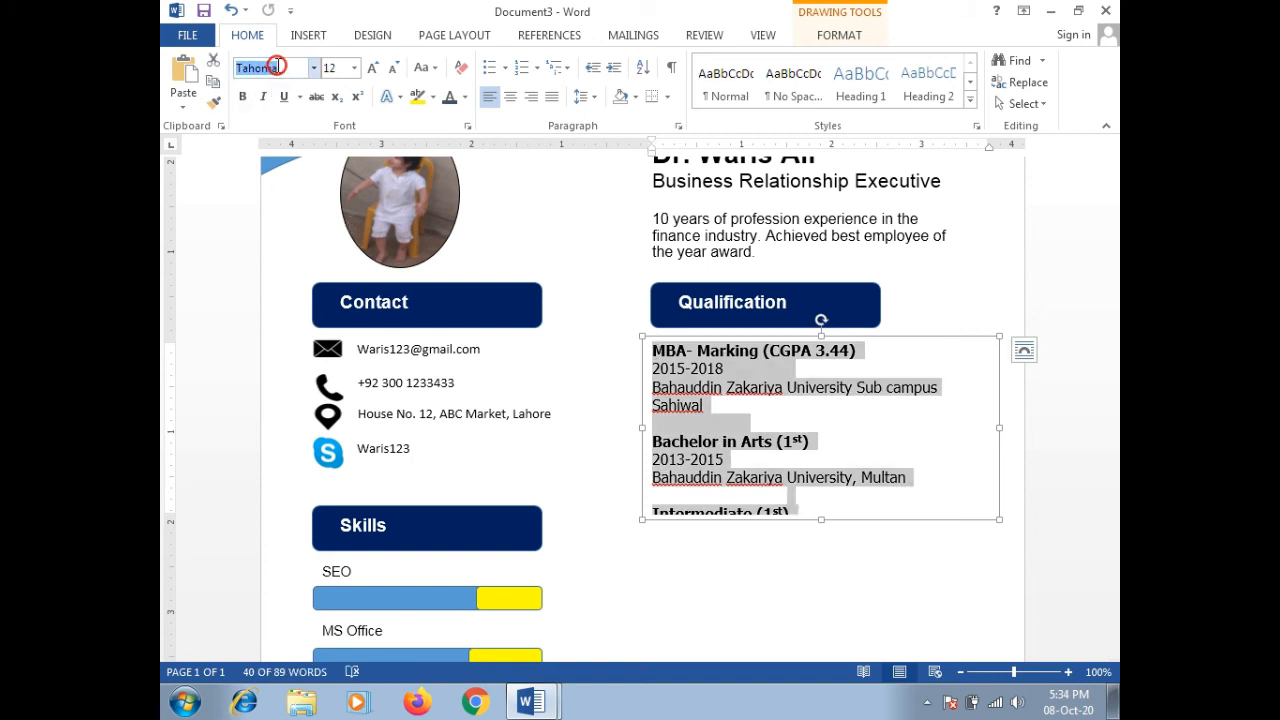
pyautogui.write('Arial')
pyautogui.press('Return')
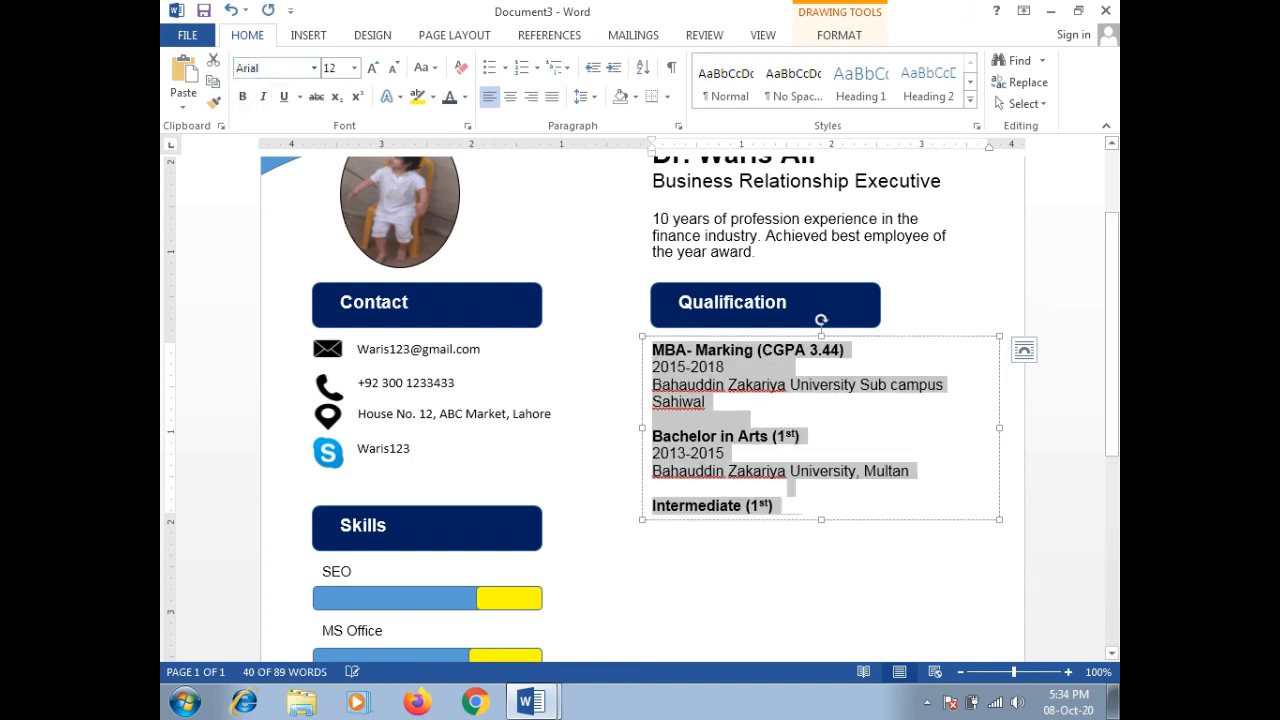
# Step: Widen the Qualification text box slightly to the right
pyautogui.click(706, 438)
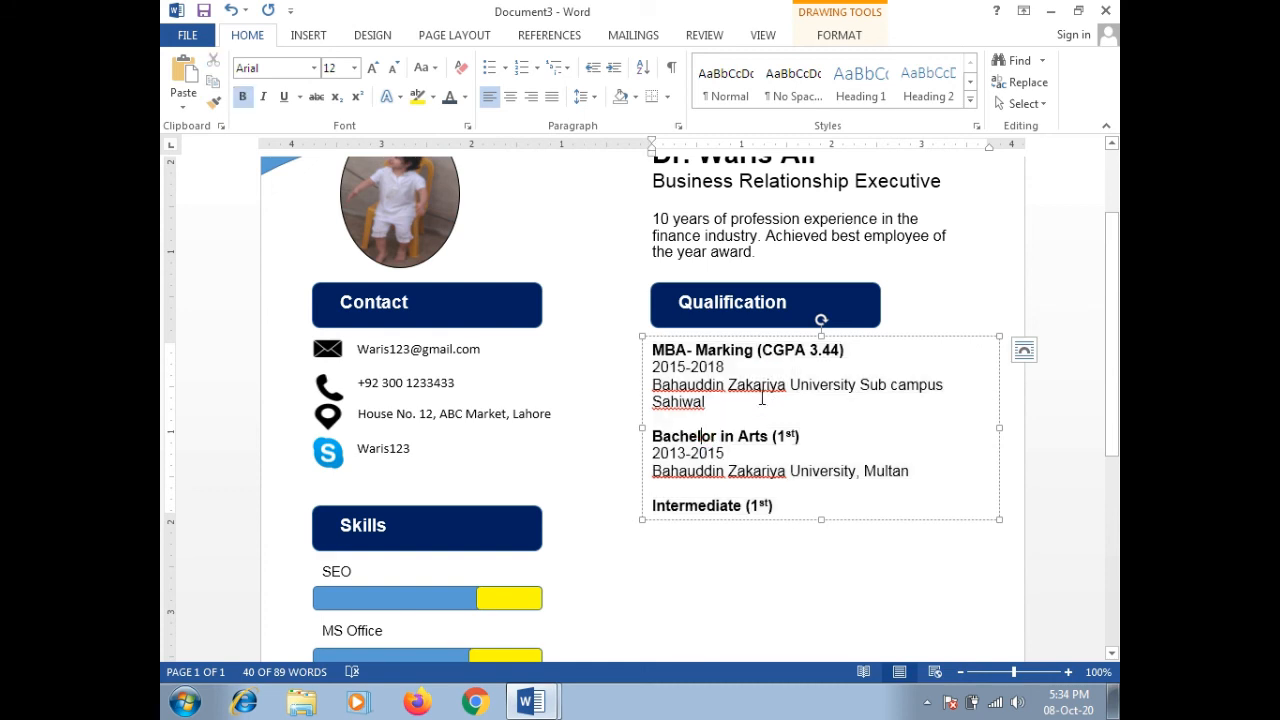
pyautogui.click(746, 384)
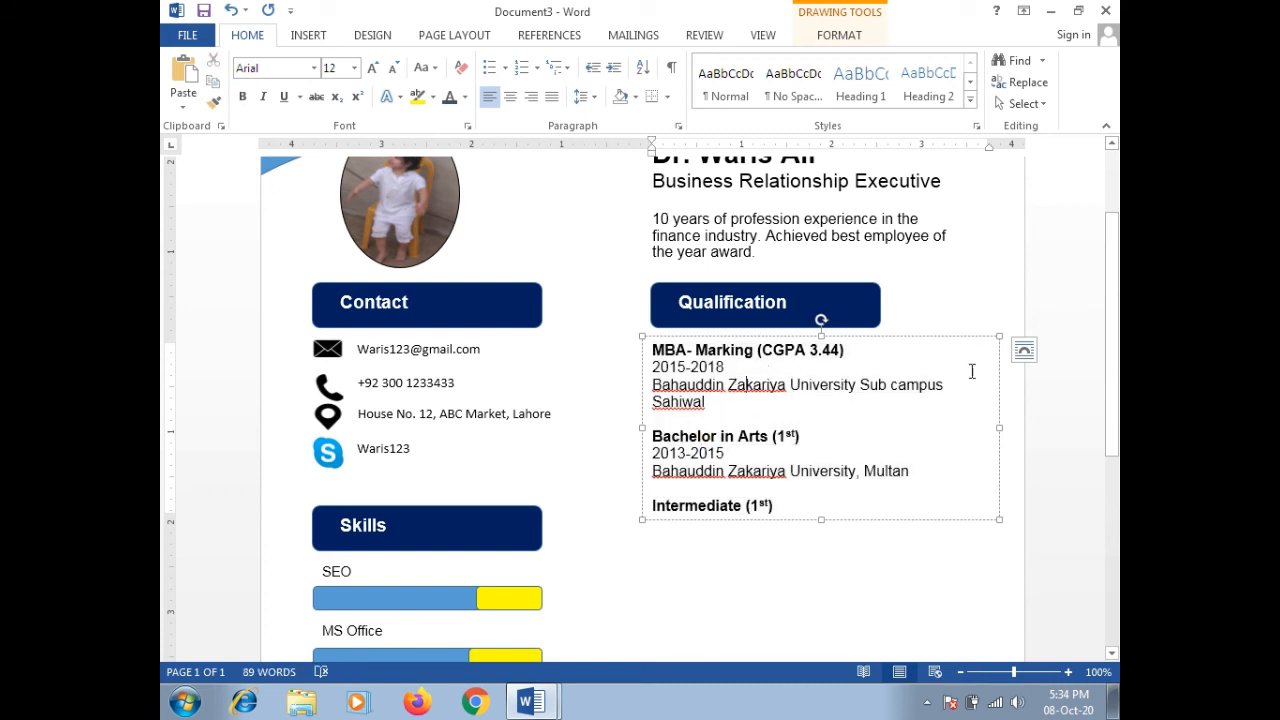
pyautogui.click(1001, 427)
pyautogui.moveTo(1001, 427); pyautogui.dragTo(1007, 427)
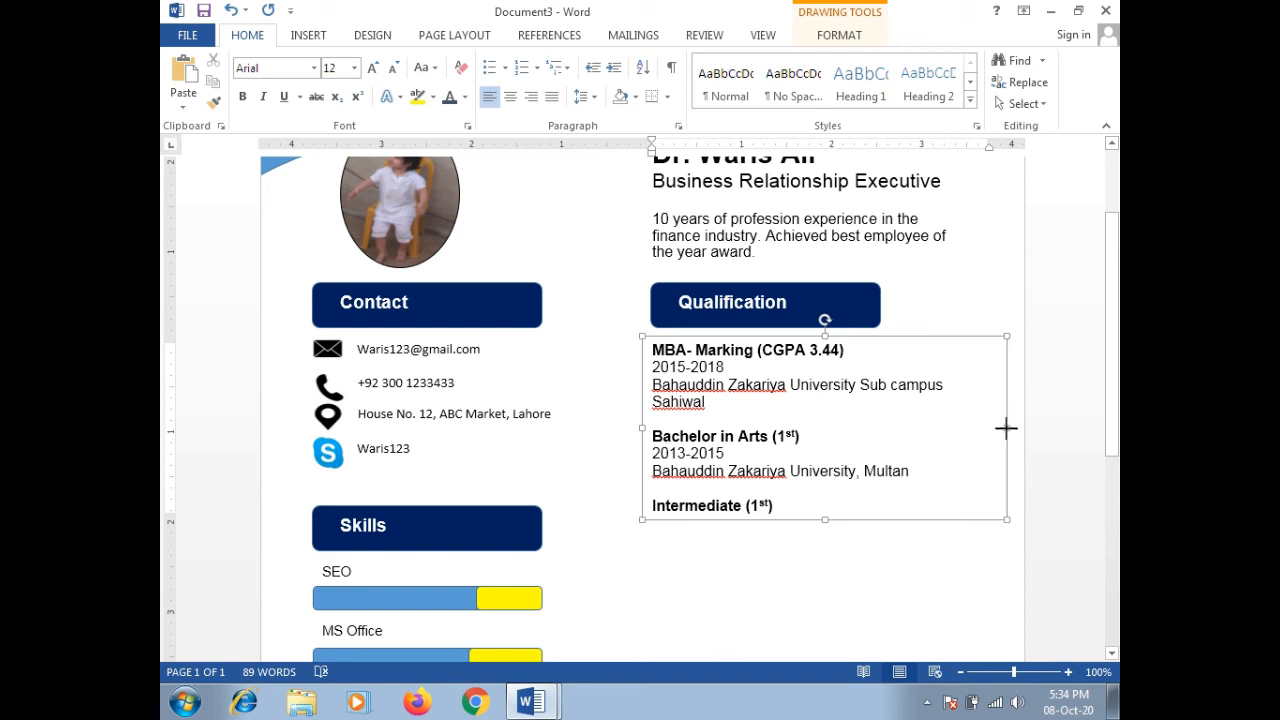
pyautogui.click(697, 302)
# Step: Move the Qualification heading and the name and title block further left
pyautogui.click(679, 283)
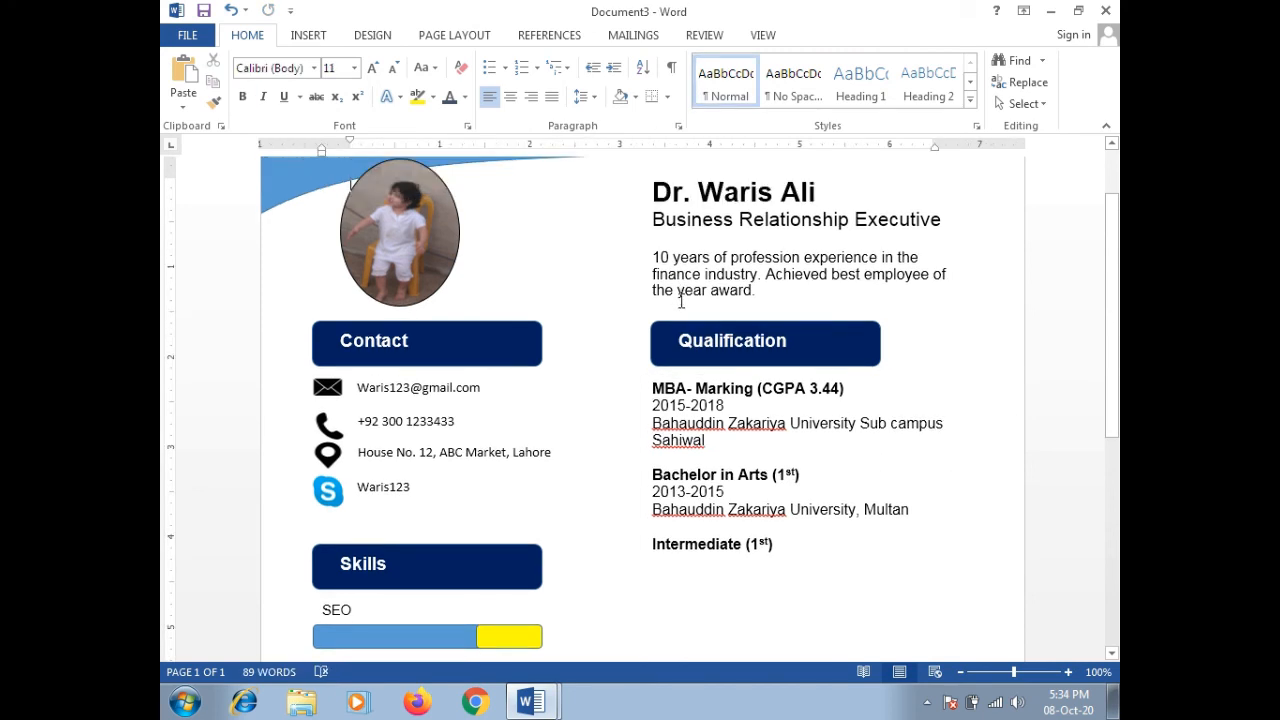
pyautogui.click(678, 323)
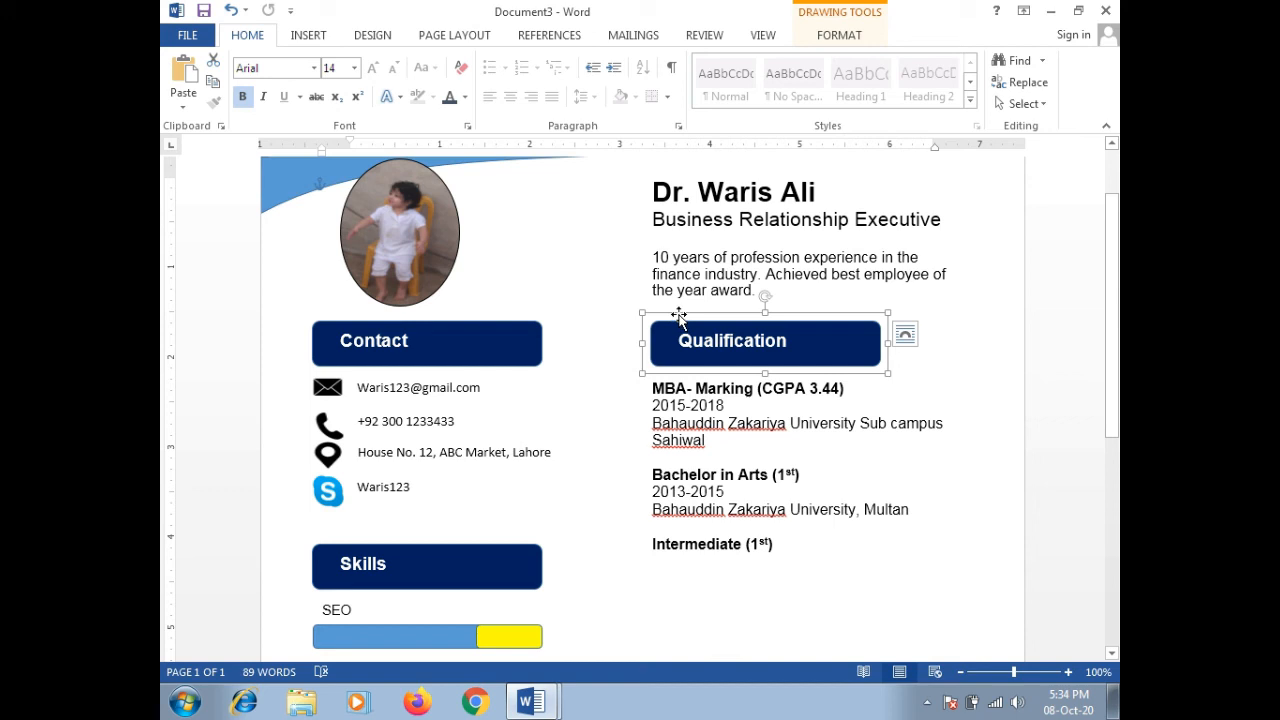
pyautogui.moveTo(679, 317); pyautogui.dragTo(635, 313)
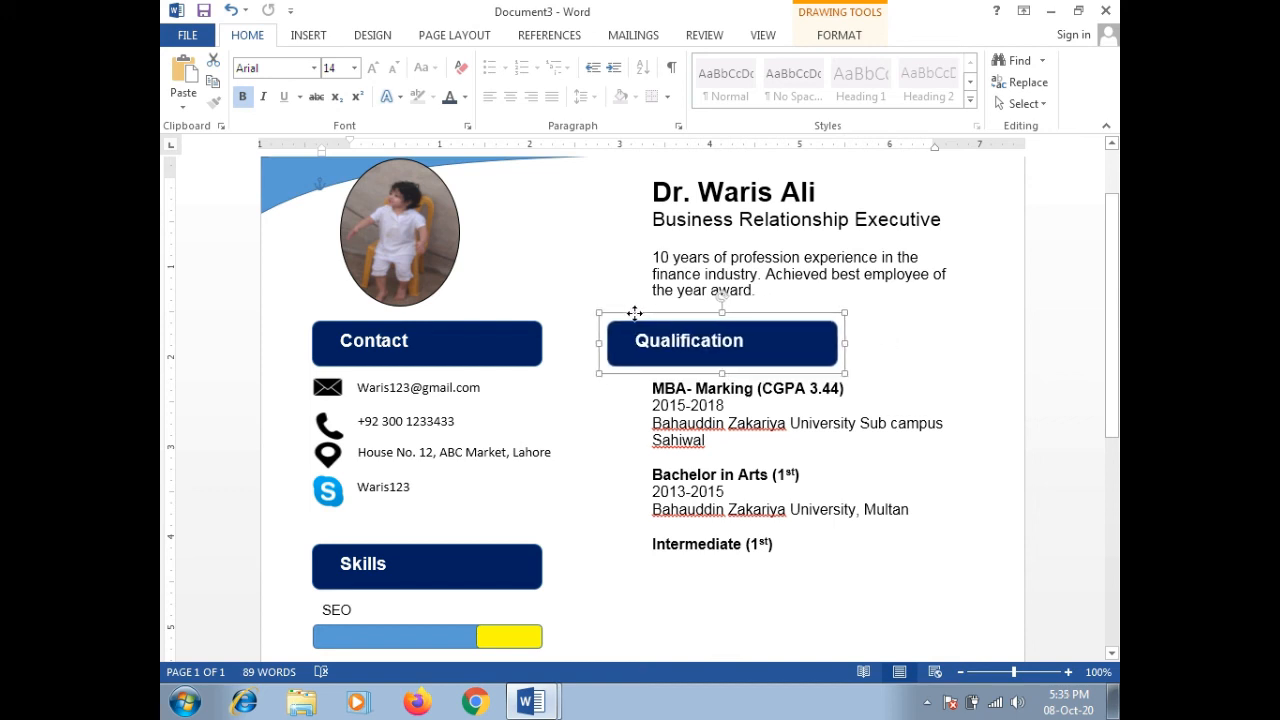
pyautogui.click(712, 214)
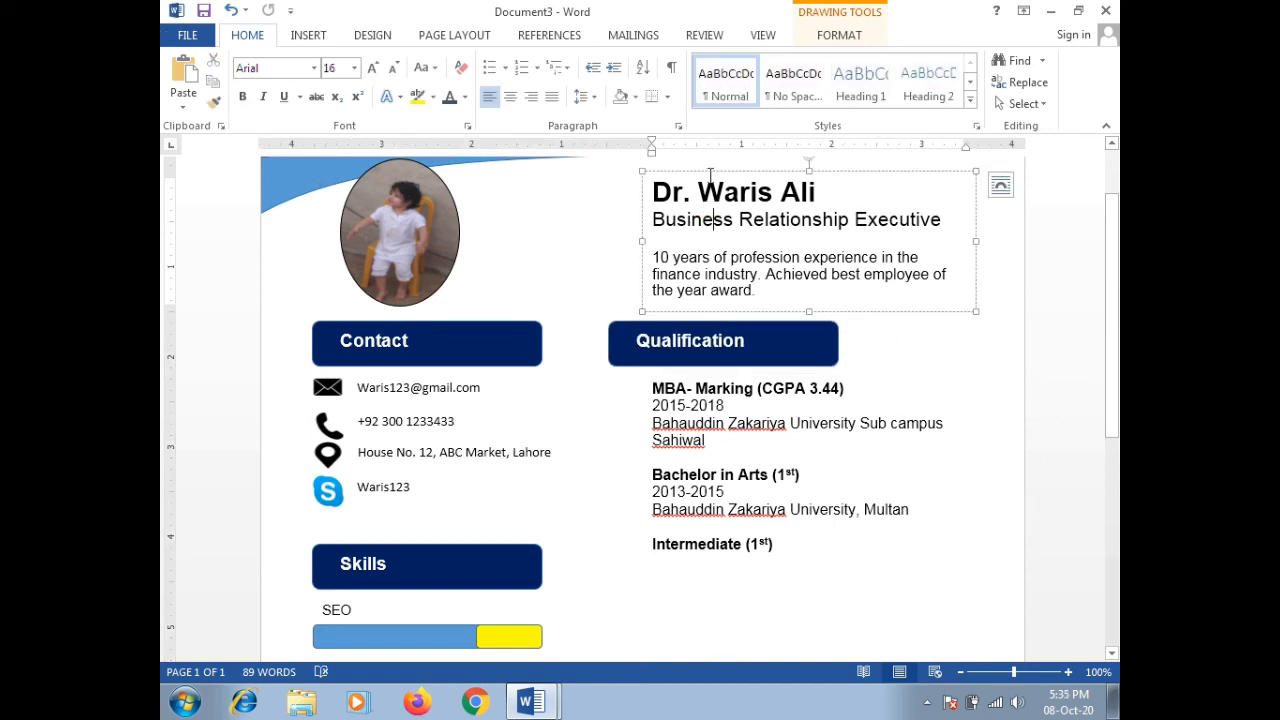
pyautogui.moveTo(707, 172); pyautogui.dragTo(668, 258)
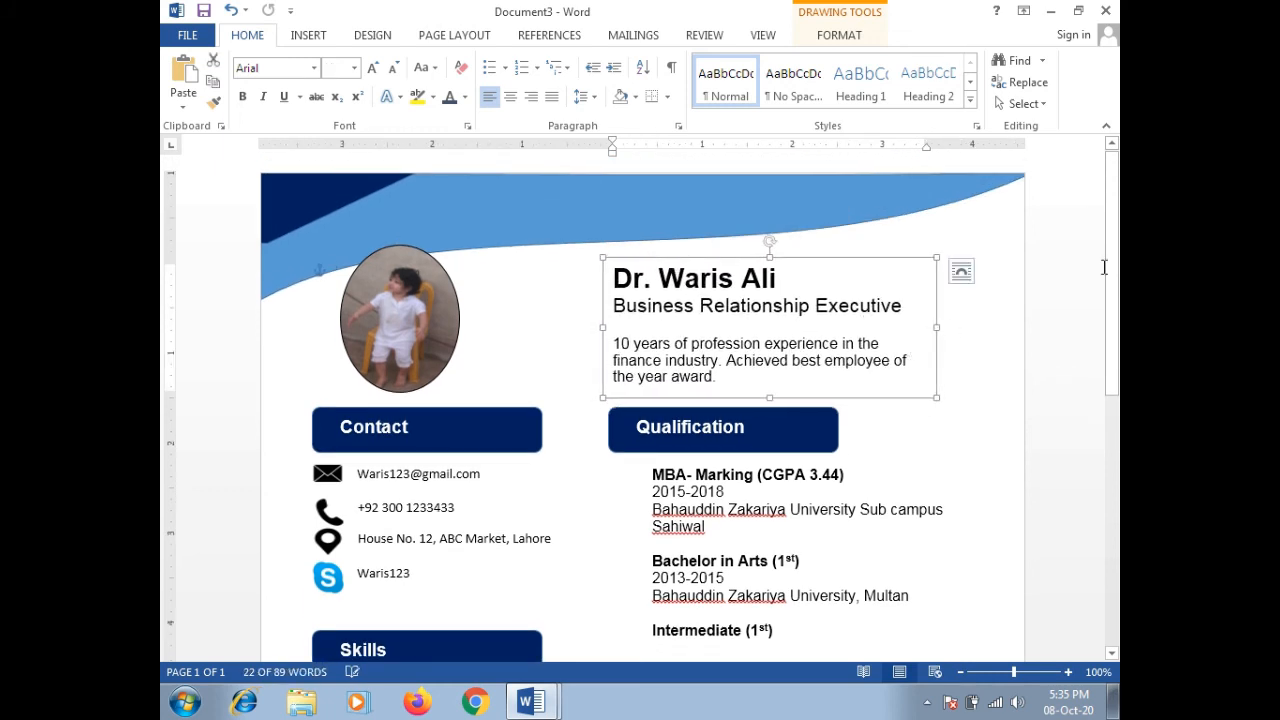
# Step: Shift the Qualification box left under its heading and make it wider and taller
pyautogui.moveTo(1113, 278); pyautogui.dragTo(1113, 316)
pyautogui.click(772, 437)
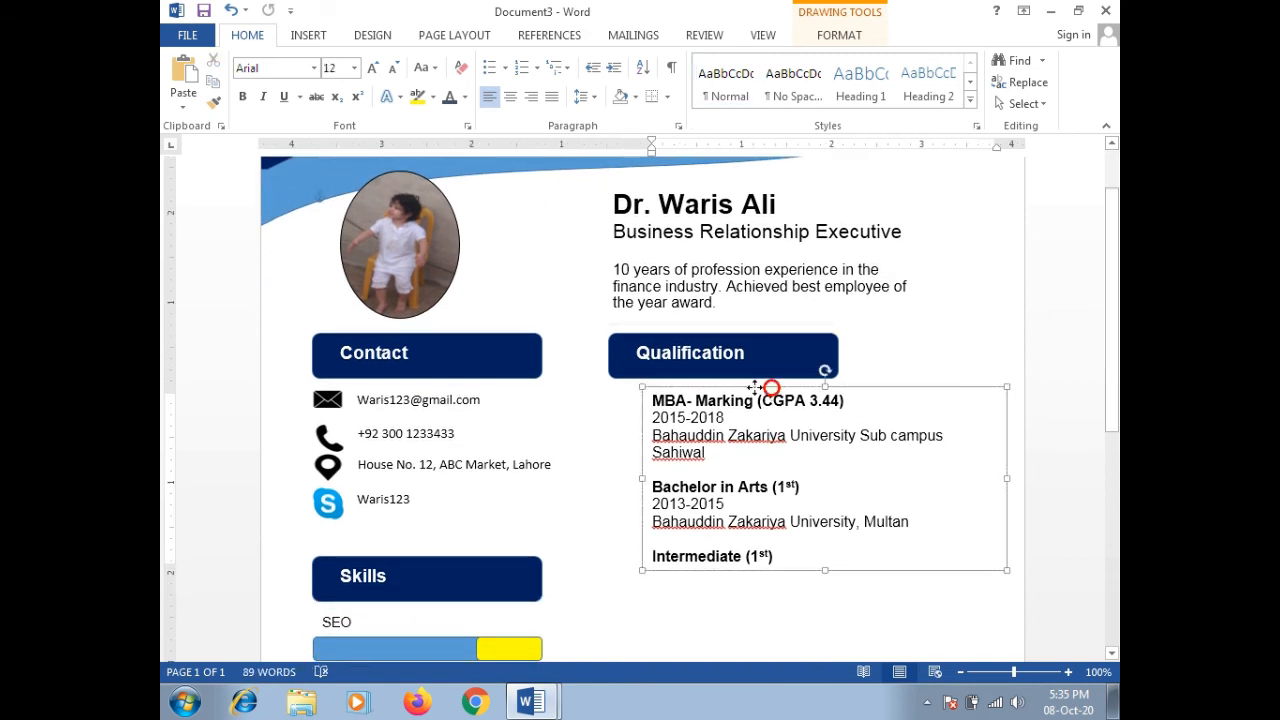
pyautogui.moveTo(768, 386); pyautogui.dragTo(740, 388)
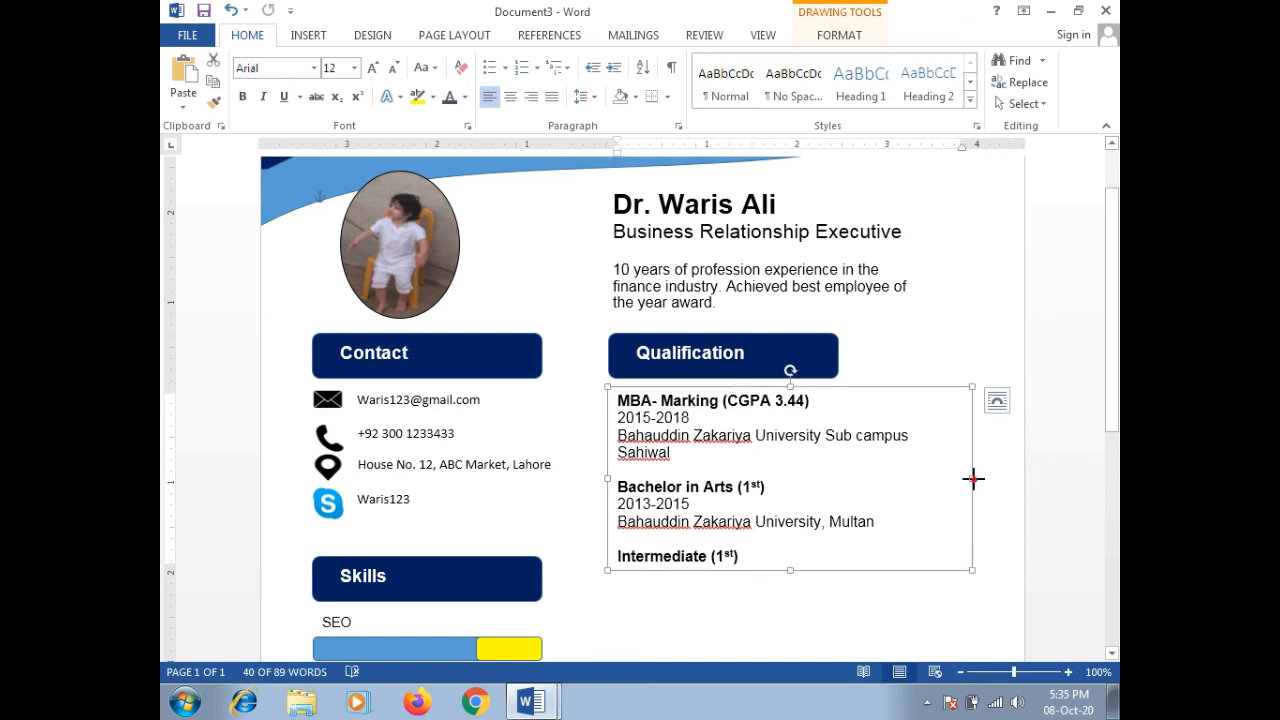
pyautogui.moveTo(973, 479); pyautogui.dragTo(985, 472)
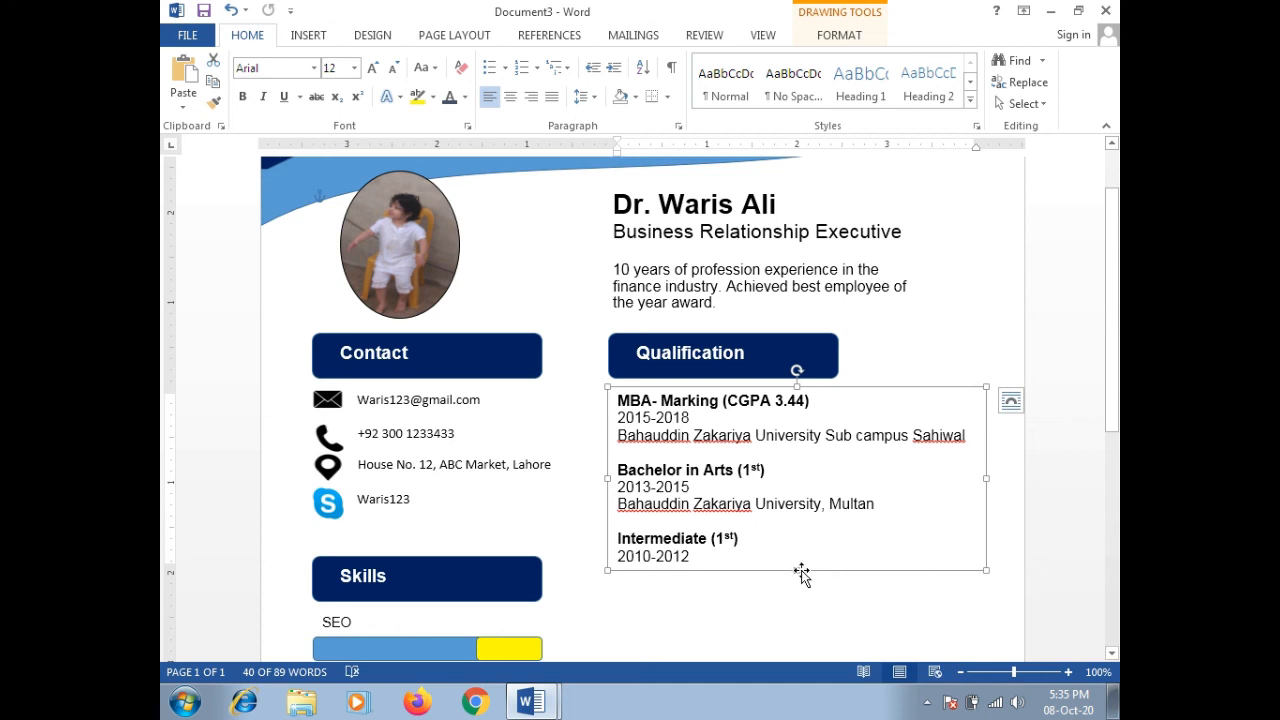
pyautogui.moveTo(797, 570)
pyautogui.mouseDown()
pyautogui.moveTo(800, 629)
pyautogui.moveTo(794, 553)
pyautogui.mouseUp()
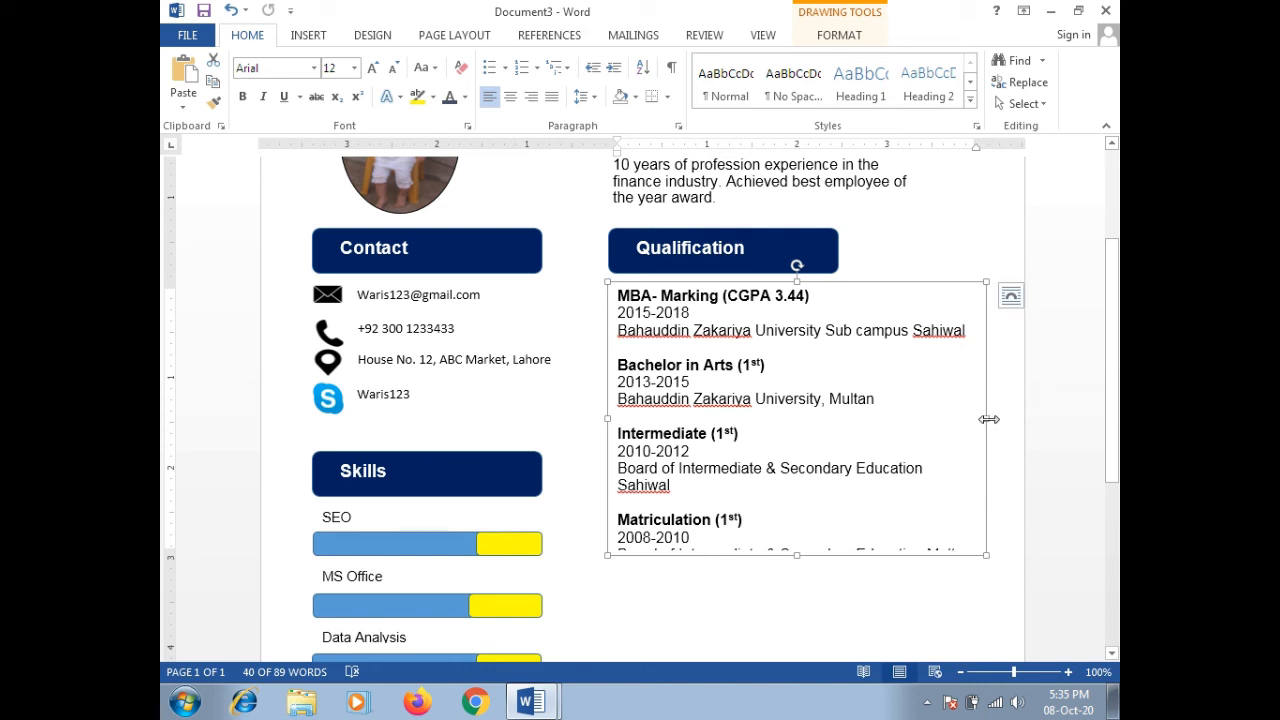
# Step: Shrink the four institution lines (MBA, Bachelor, Intermediate, Matriculation) to 11 pt so each fits one line
pyautogui.tripleClick(829, 330)
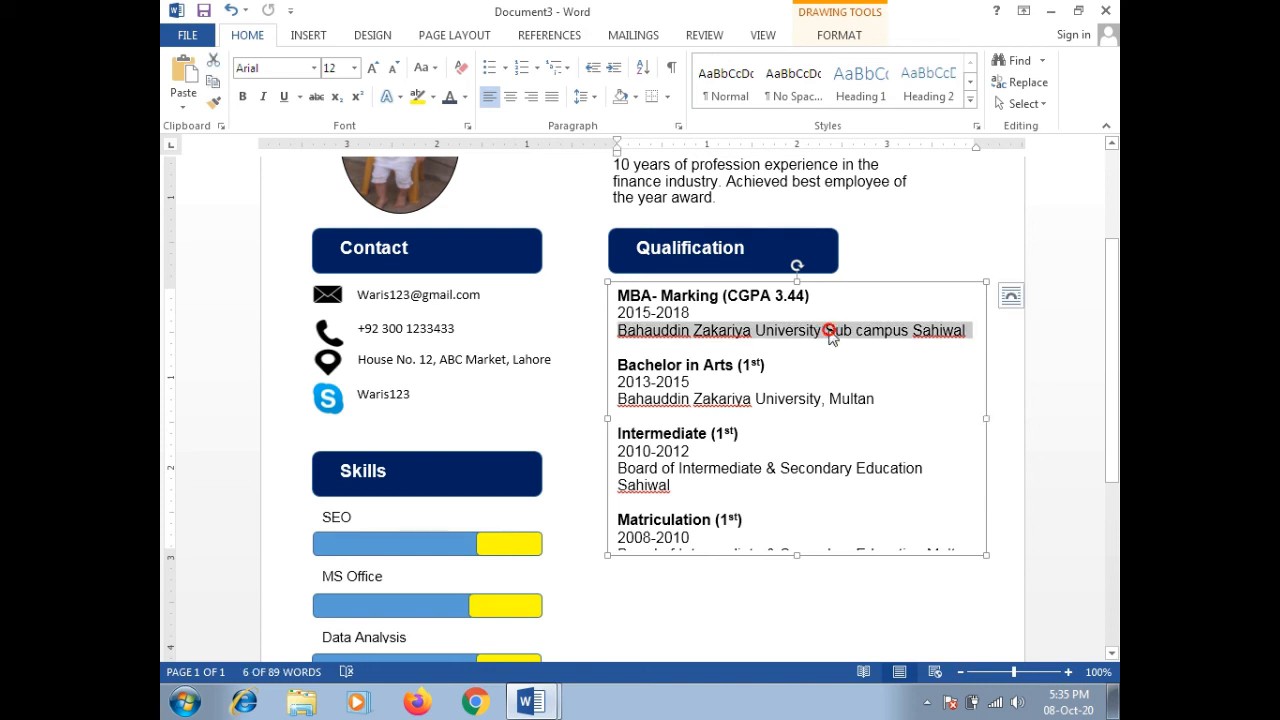
pyautogui.hotkey('ctrl', '[')
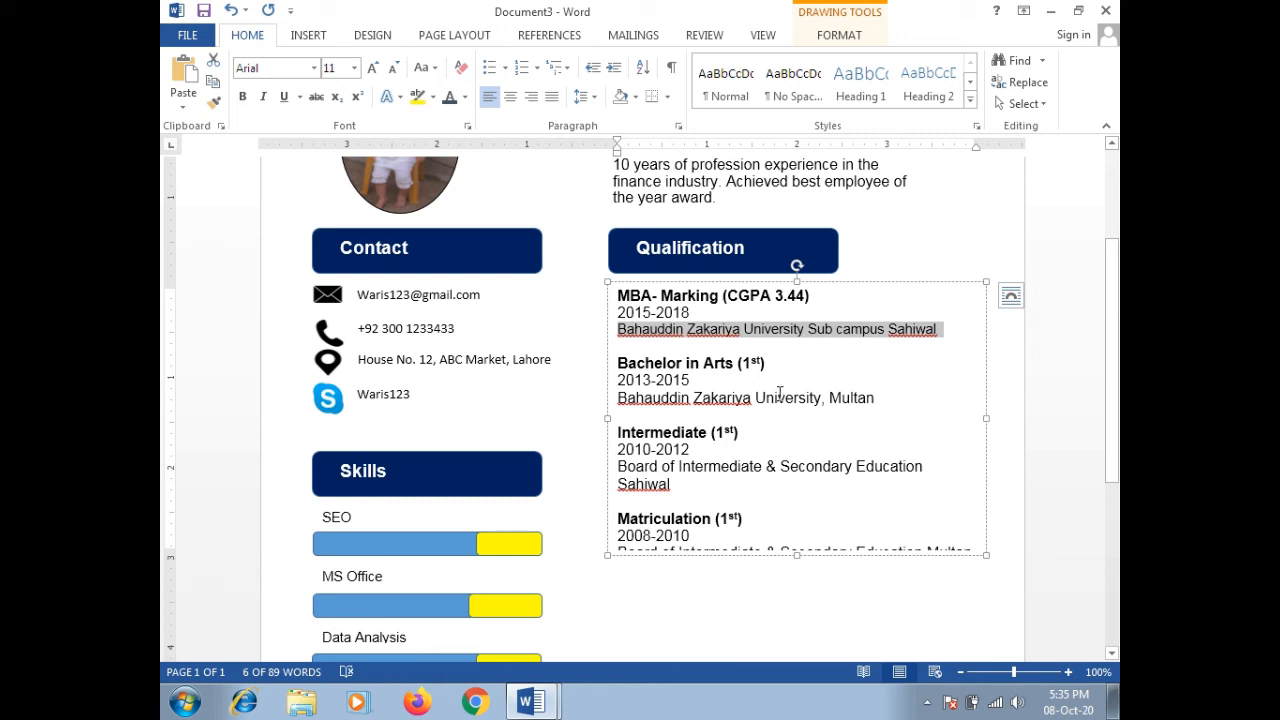
pyautogui.tripleClick(780, 397)
pyautogui.hotkey('ctrl', '[')
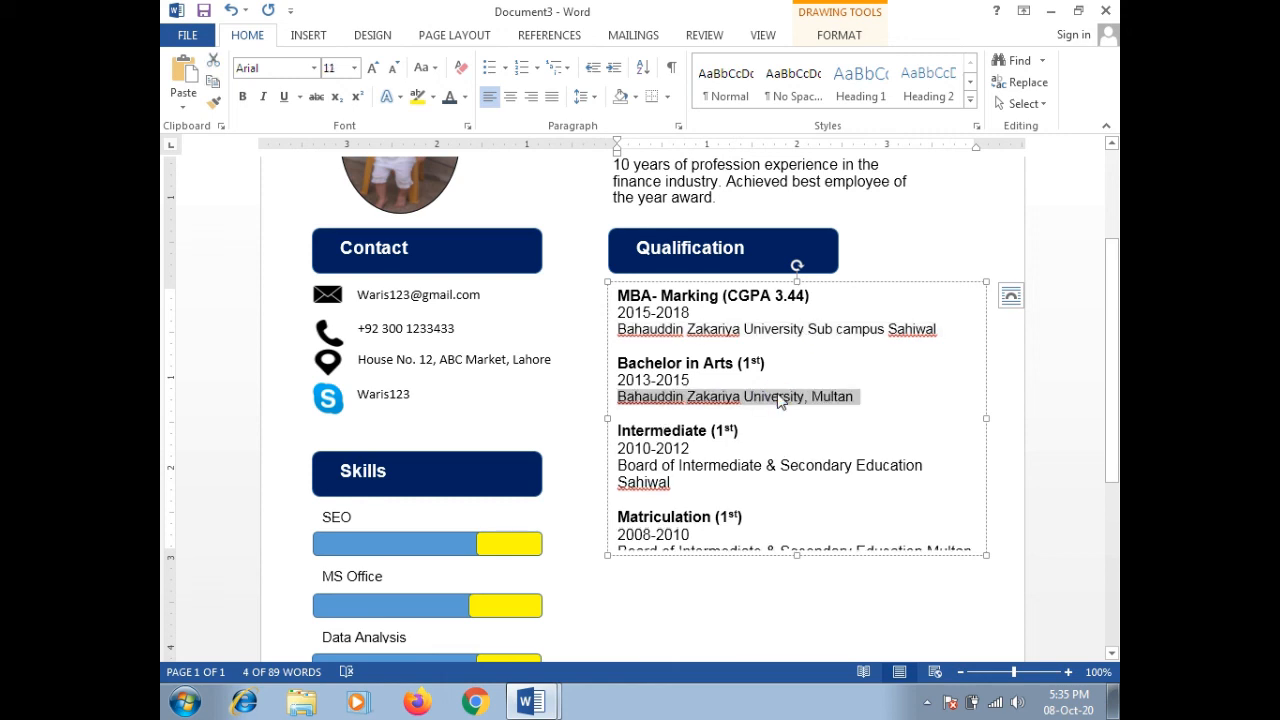
pyautogui.tripleClick(737, 465)
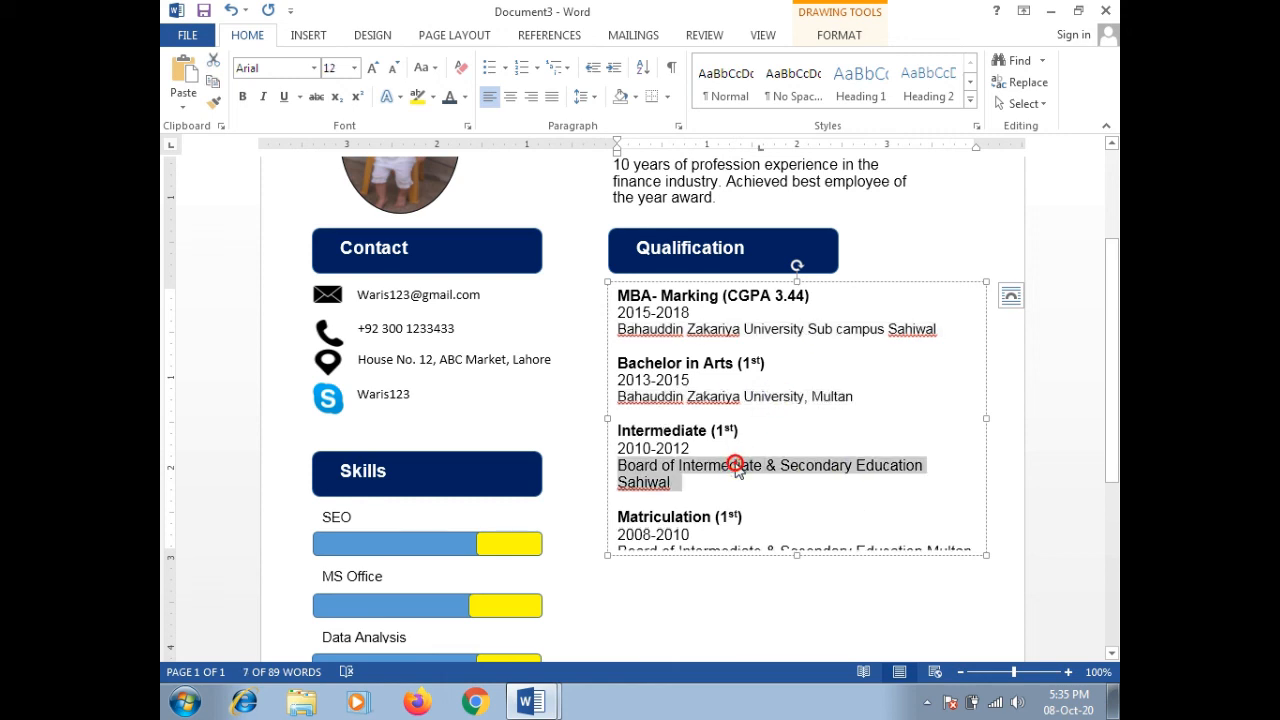
pyautogui.hotkey('ctrl', '[')
pyautogui.scroll(-2, 709, 491)
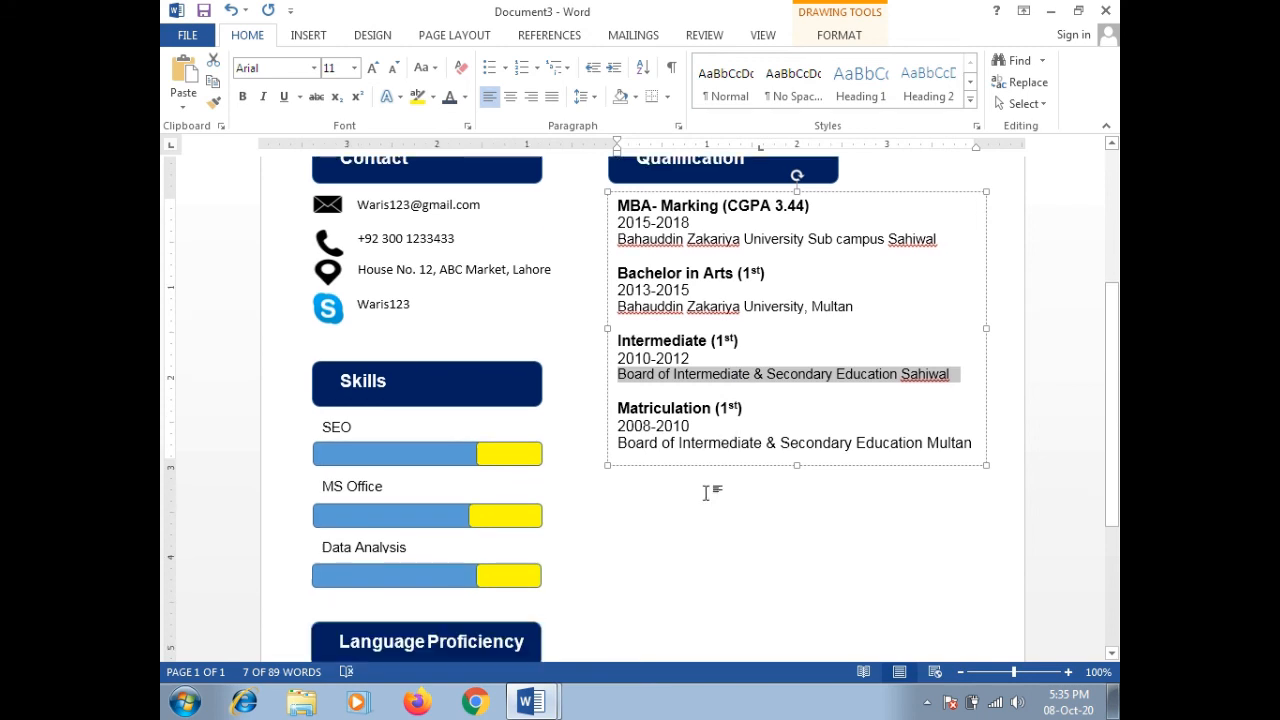
pyautogui.doubleClick(697, 442)
pyautogui.tripleClick(697, 442)
pyautogui.hotkey('ctrl', '[')
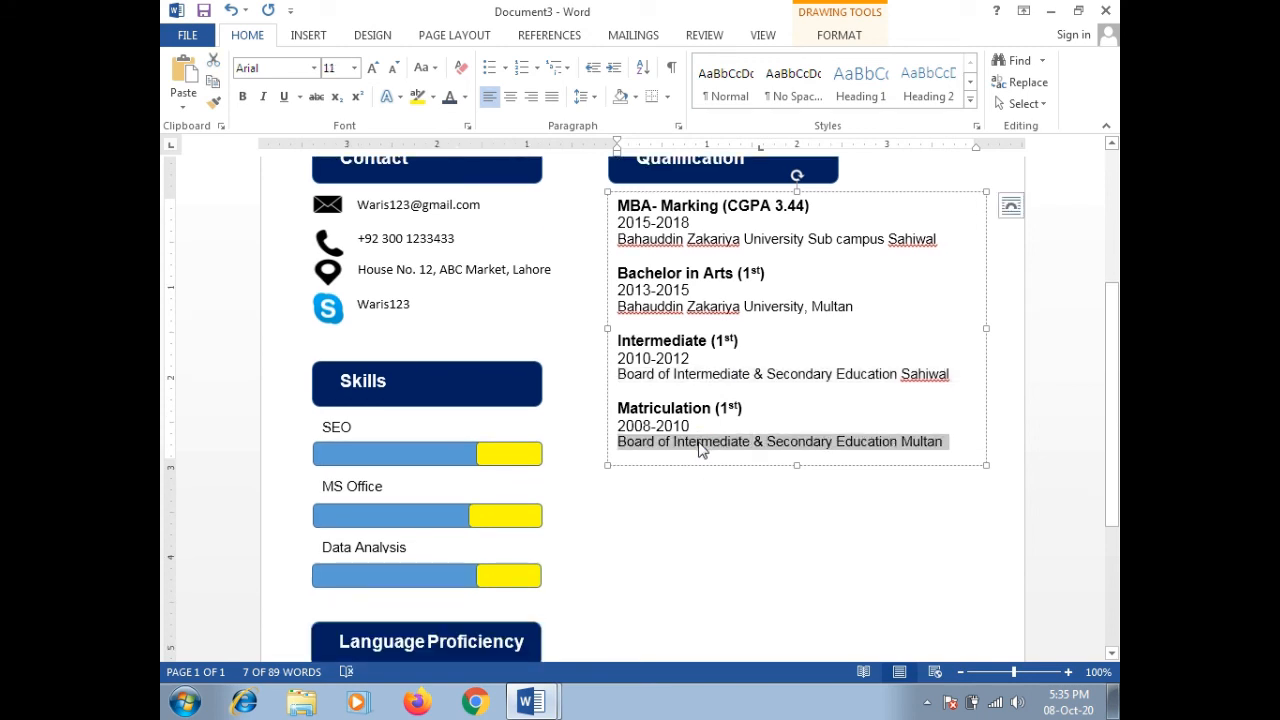
pyautogui.click(808, 516)
pyautogui.scroll(4, 808, 516)
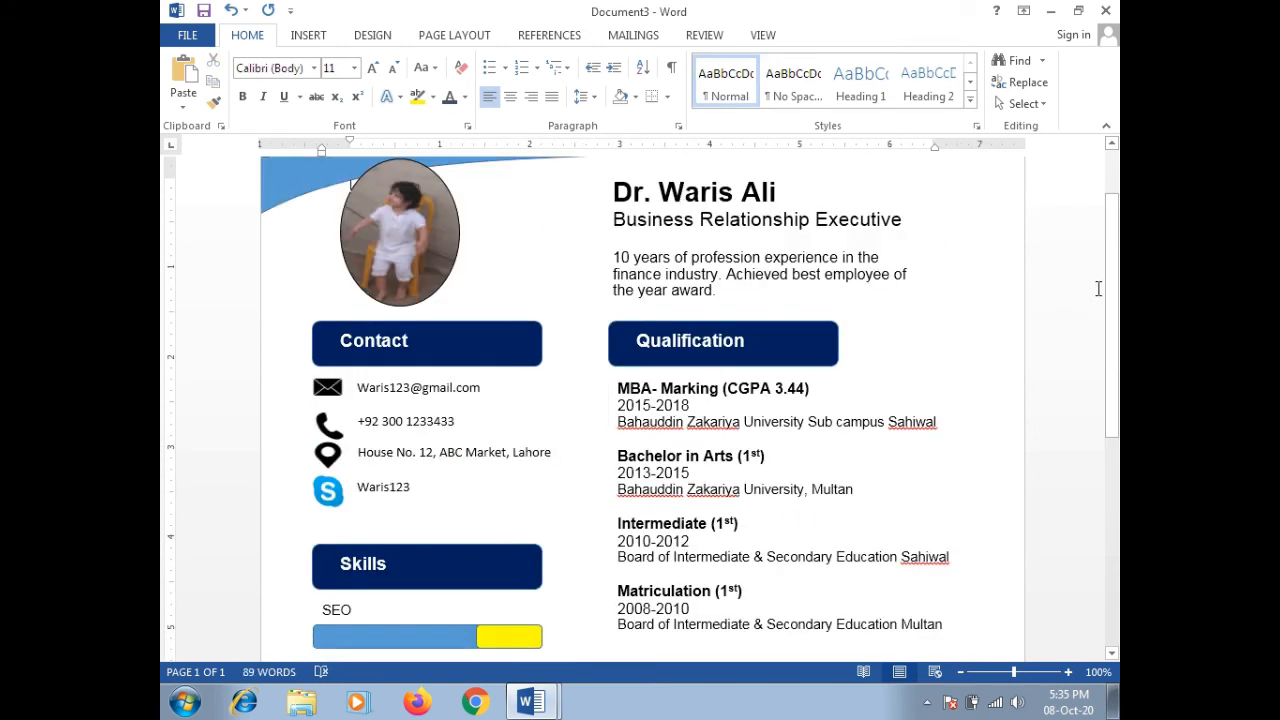
# Step: Duplicate the Qualification heading shape and place the copy below the Matriculation entry
pyautogui.moveTo(1111, 277); pyautogui.dragTo(1118, 378)
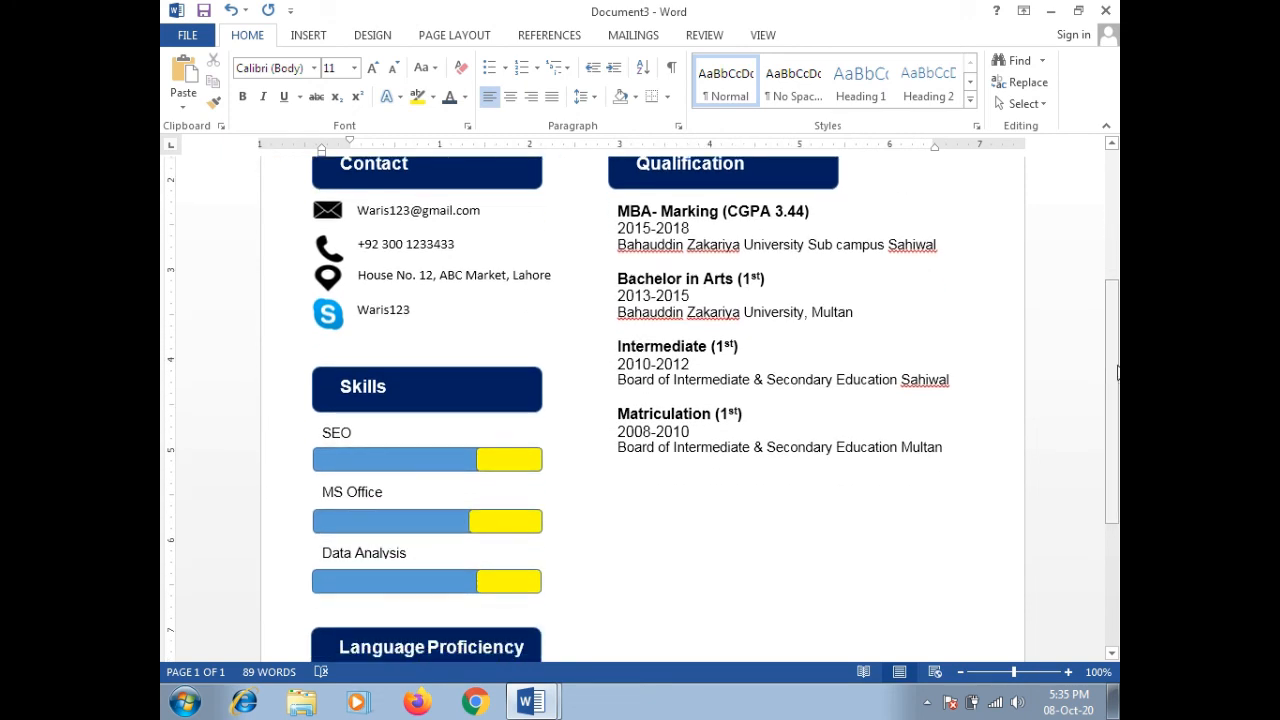
pyautogui.click(802, 192)
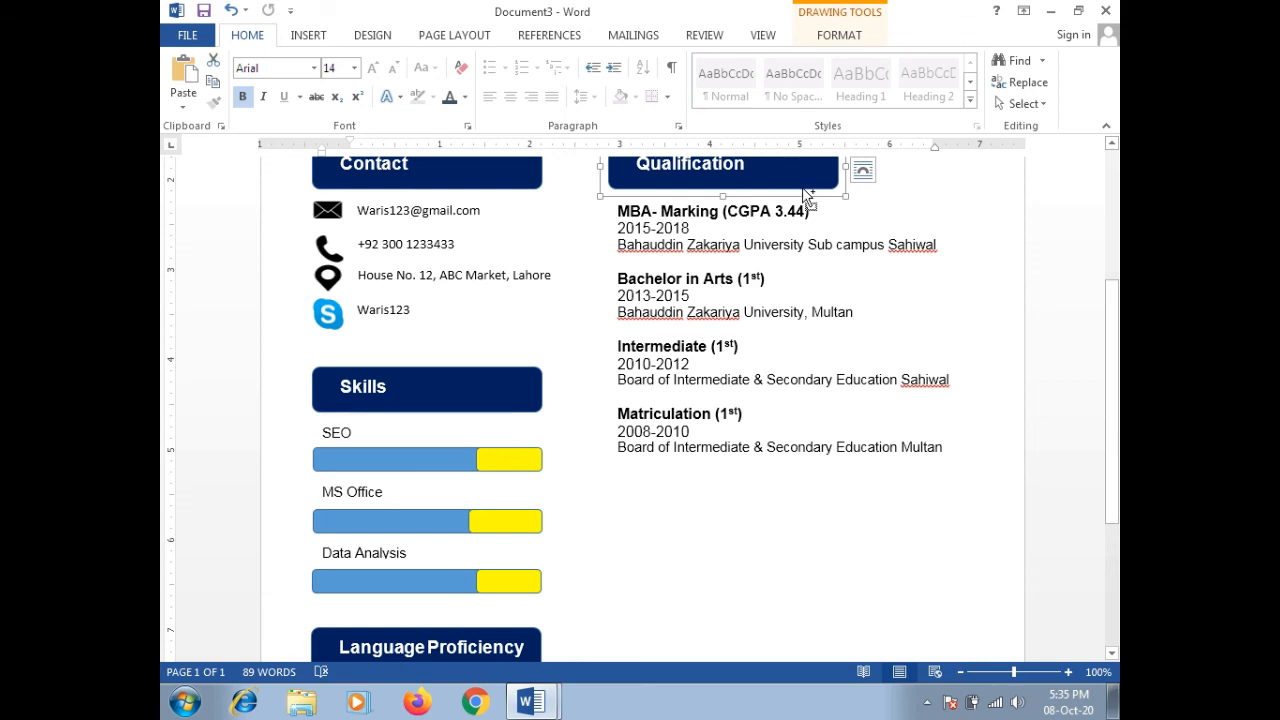
pyautogui.click(675, 494)
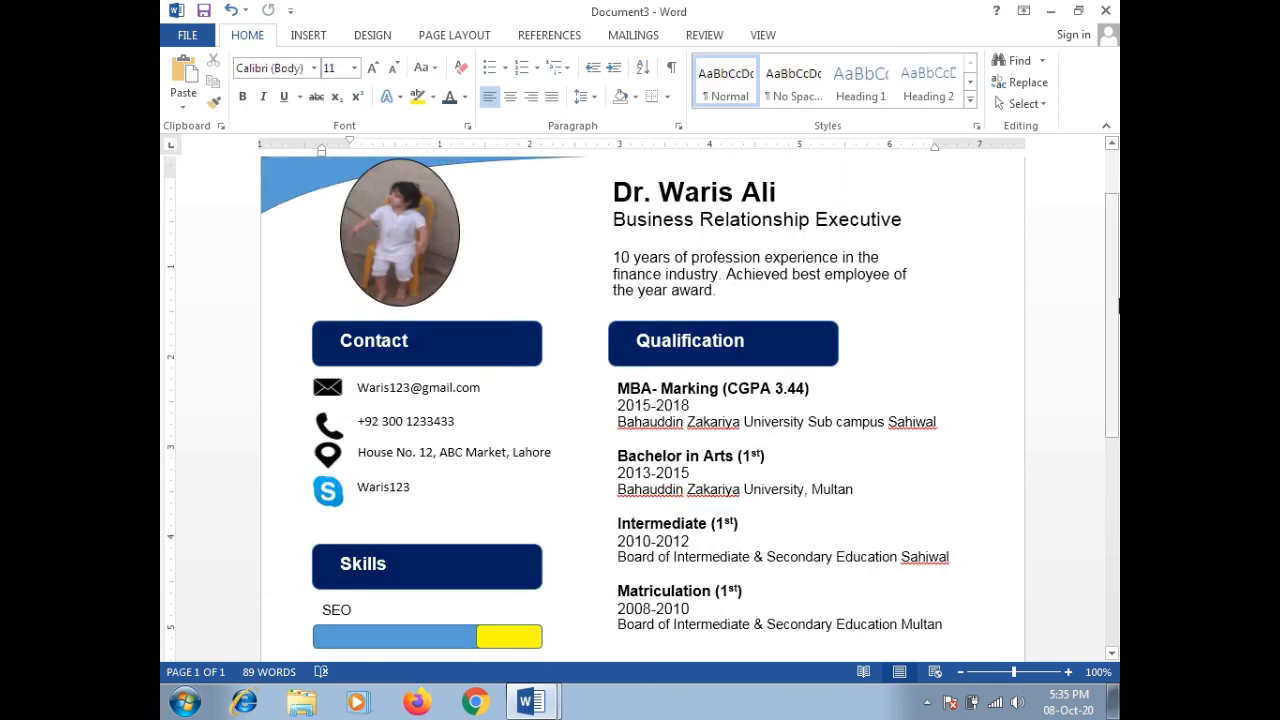
pyautogui.moveTo(1116, 304); pyautogui.dragTo(1116, 340)
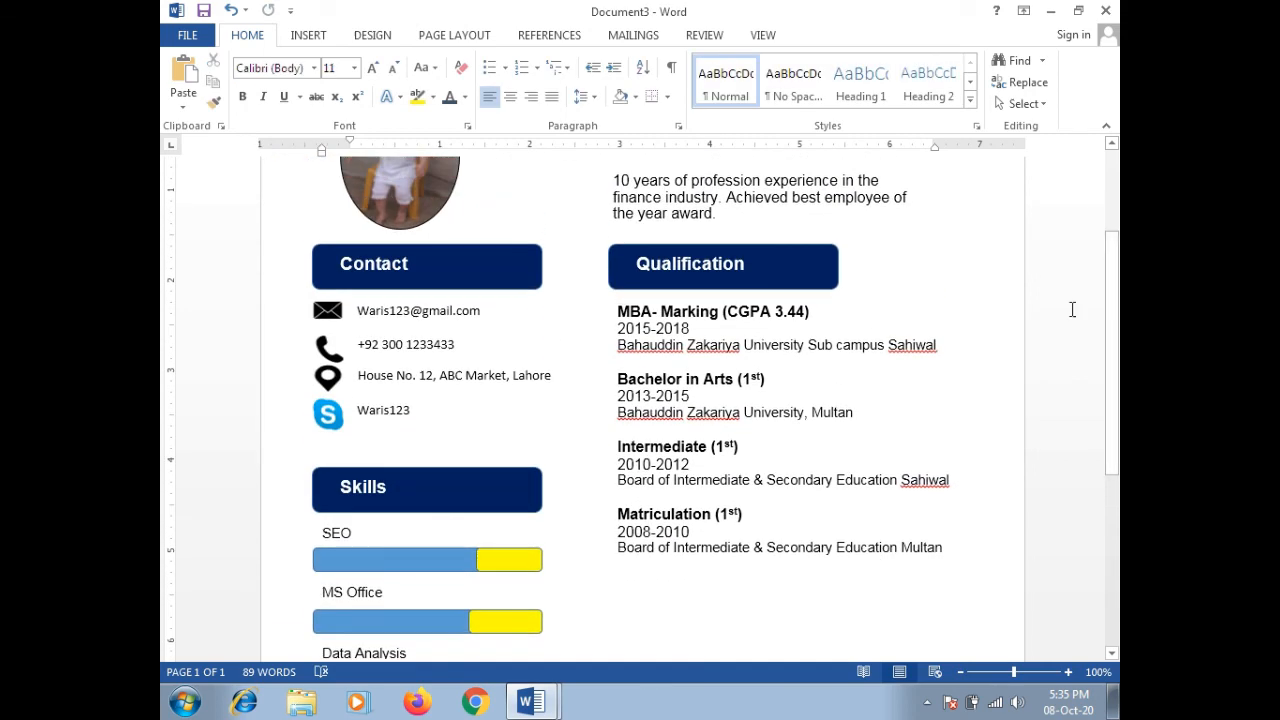
pyautogui.click(826, 292)
pyautogui.hotkey('ctrl', 'c')
pyautogui.hotkey('ctrl', 'v')
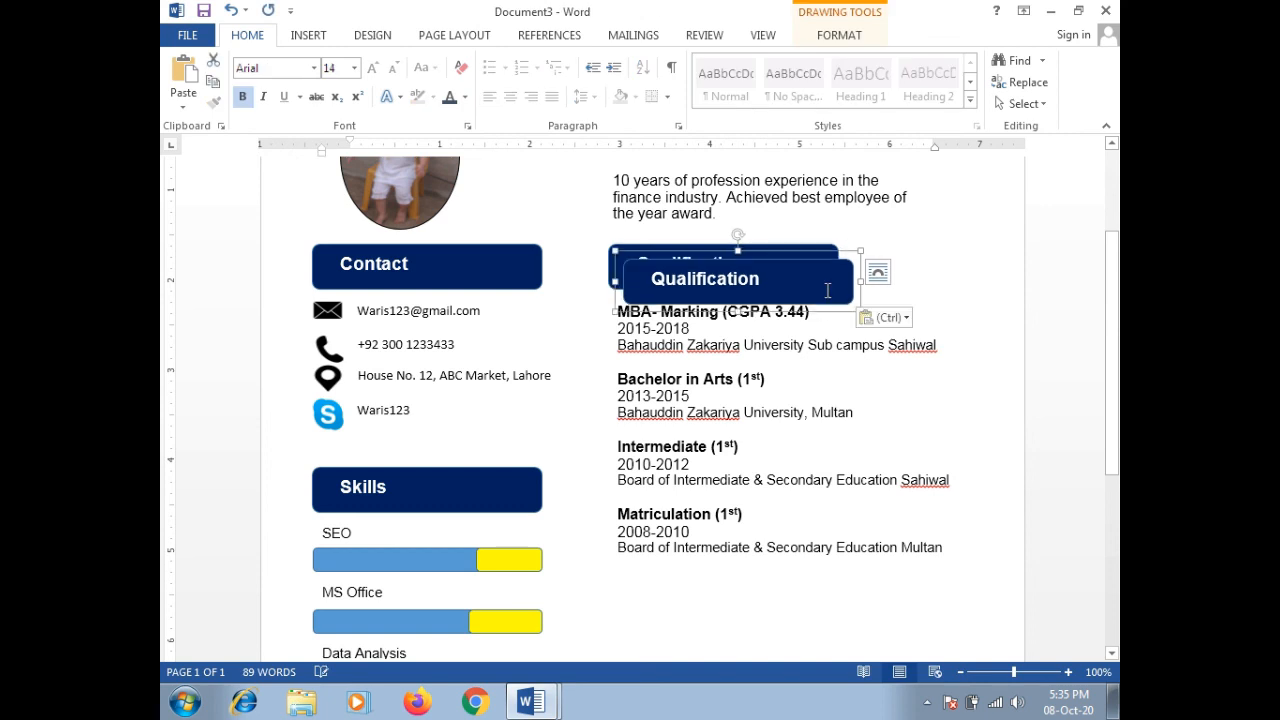
pyautogui.moveTo(829, 254); pyautogui.dragTo(818, 552)
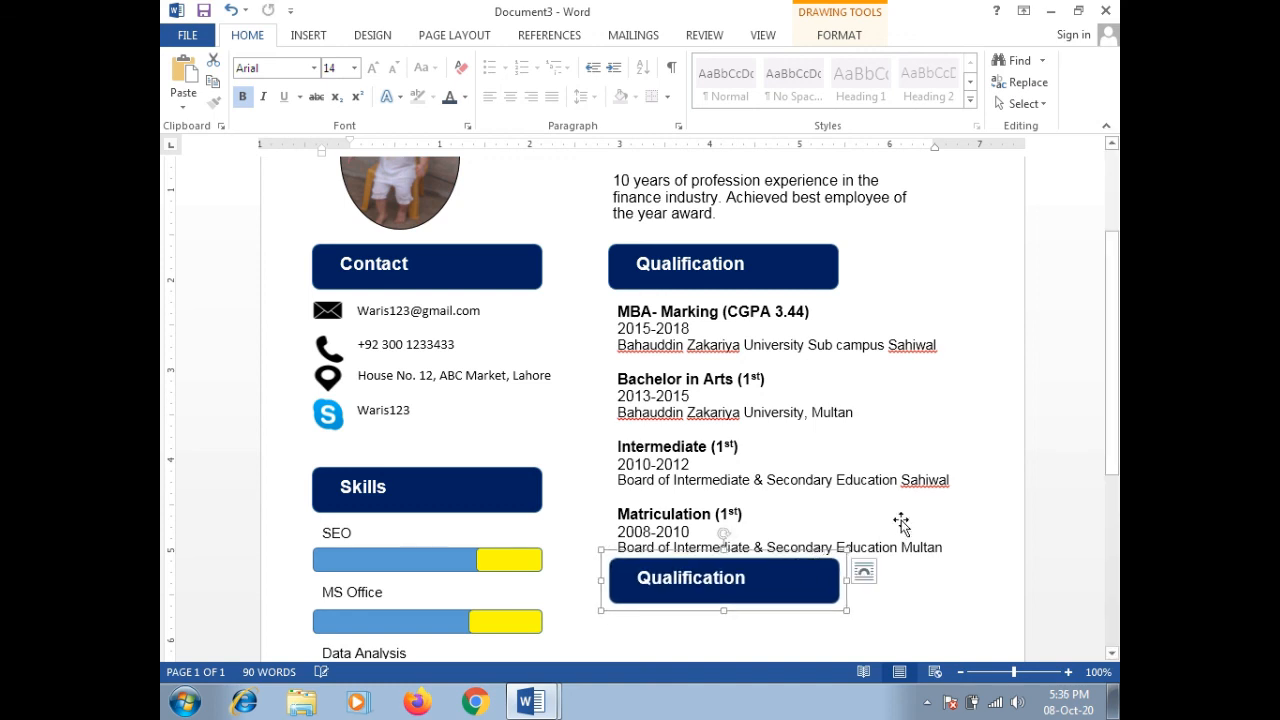
# Step: Select the education entries box, then scroll down to the empty area under the new heading
pyautogui.moveTo(1114, 327); pyautogui.dragTo(1114, 367)
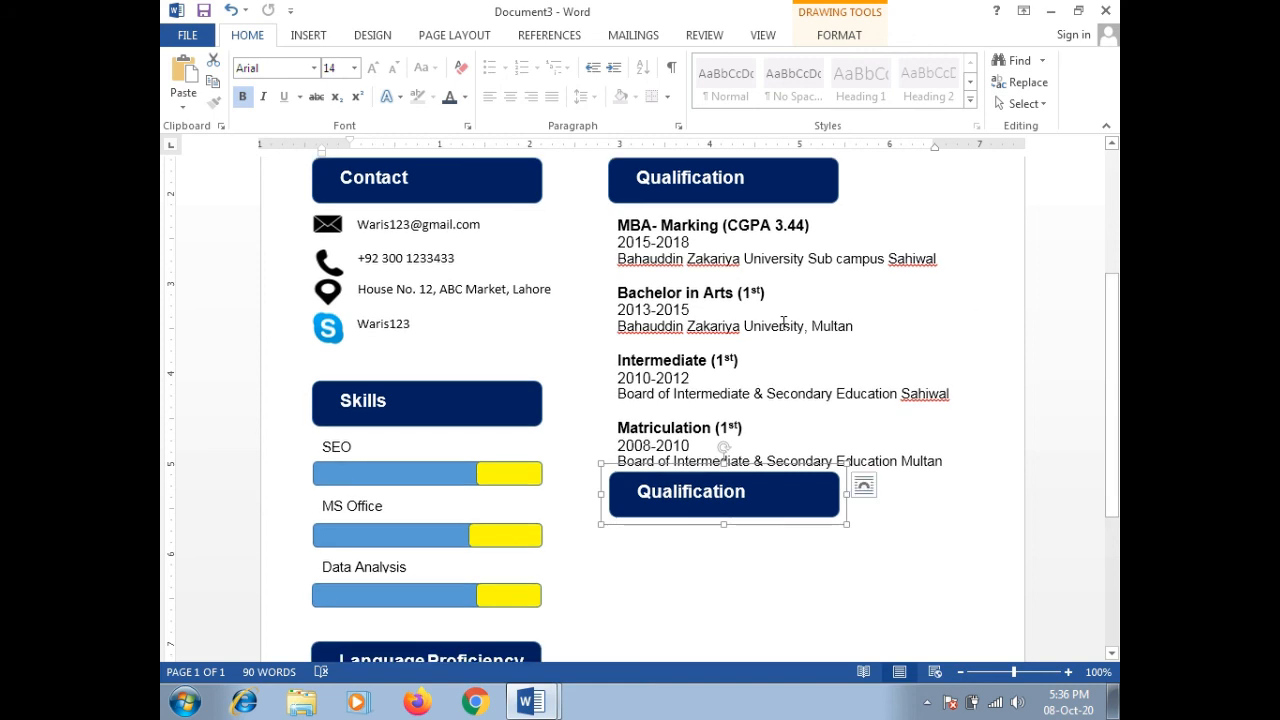
pyautogui.click(814, 319)
pyautogui.click(728, 210)
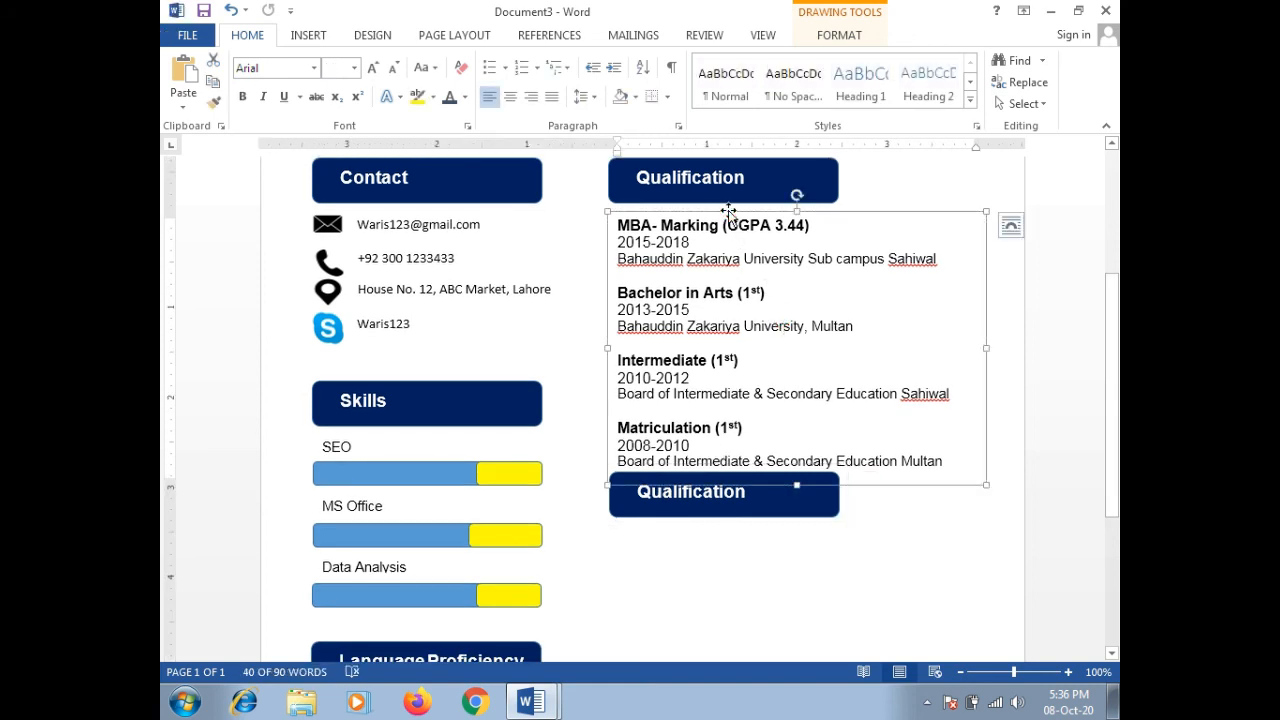
pyautogui.click(658, 535)
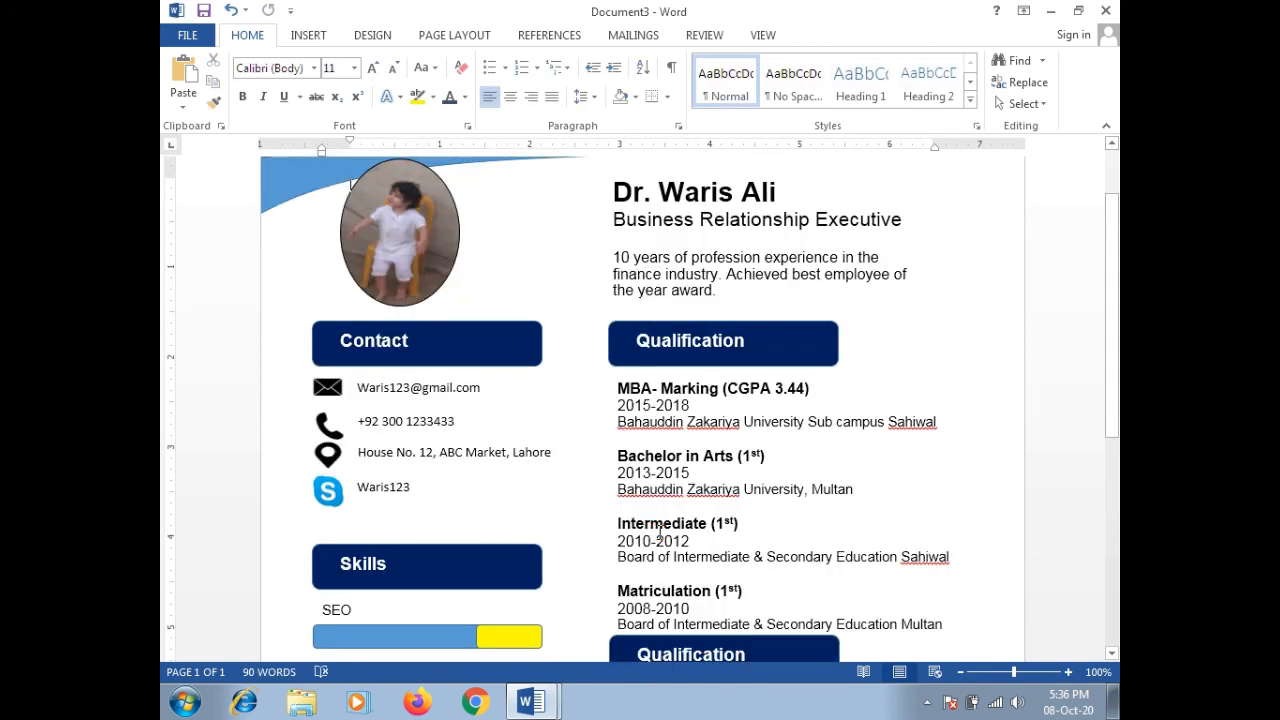
pyautogui.moveTo(1116, 240); pyautogui.dragTo(1116, 421)
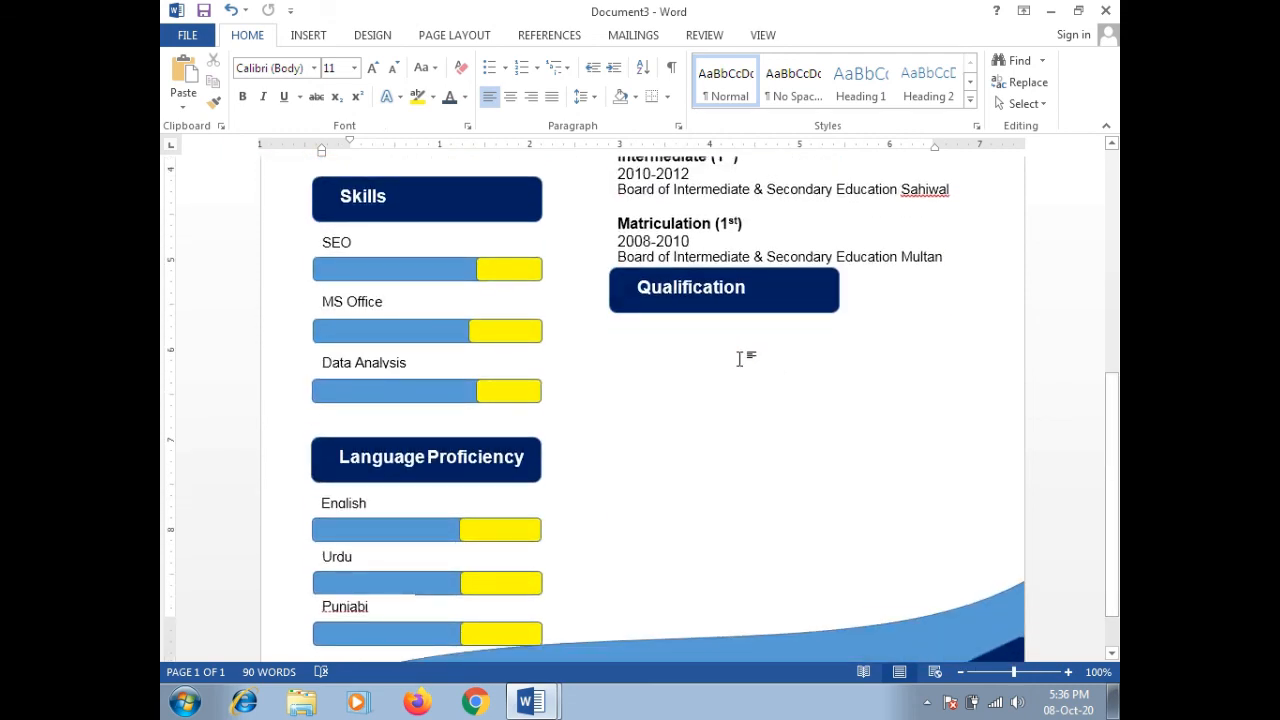
# Step: Paste a copy of the education entries box and place it under the second heading
pyautogui.hotkey('ctrl', 'v')
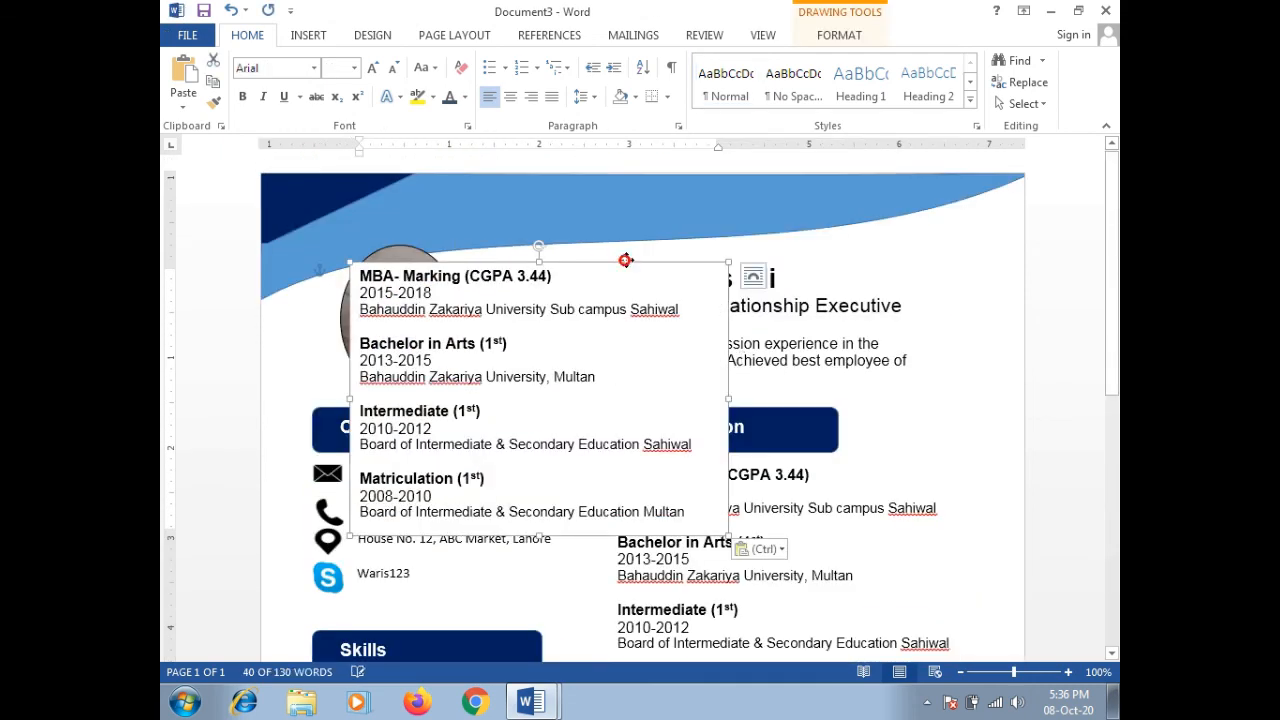
pyautogui.moveTo(626, 261); pyautogui.dragTo(874, 590)
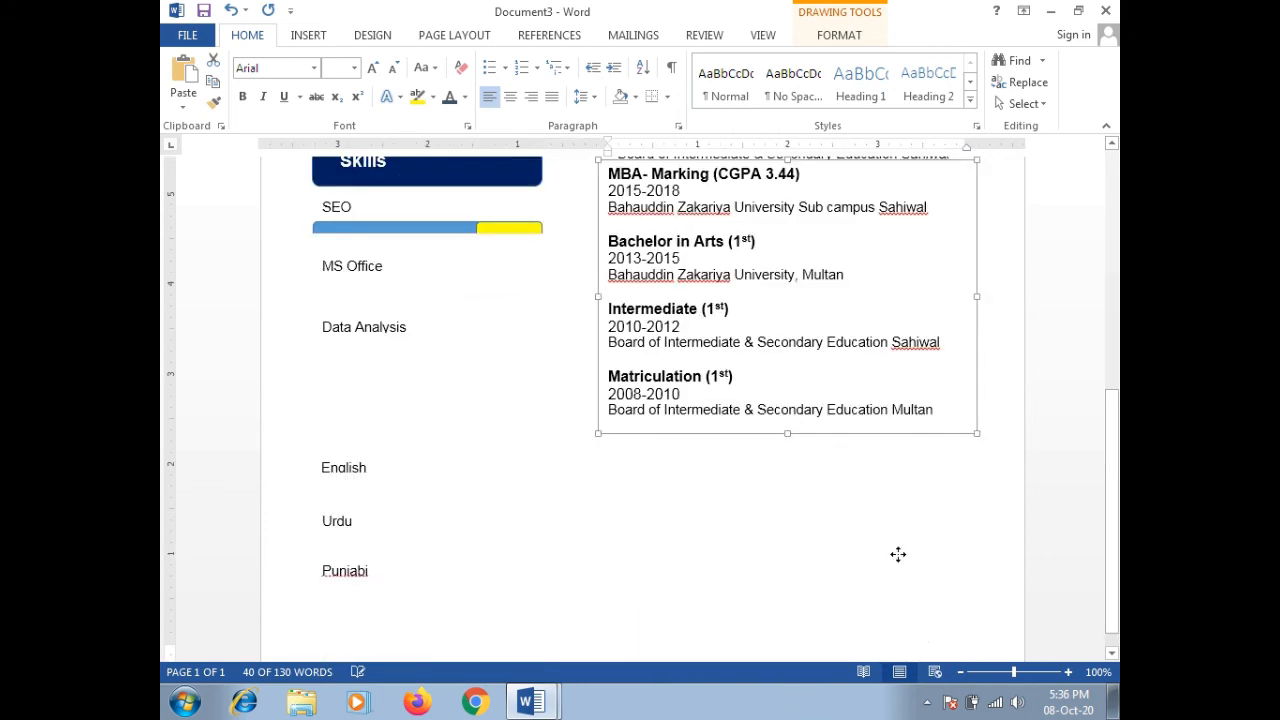
pyautogui.moveTo(906, 436); pyautogui.dragTo(909, 557)
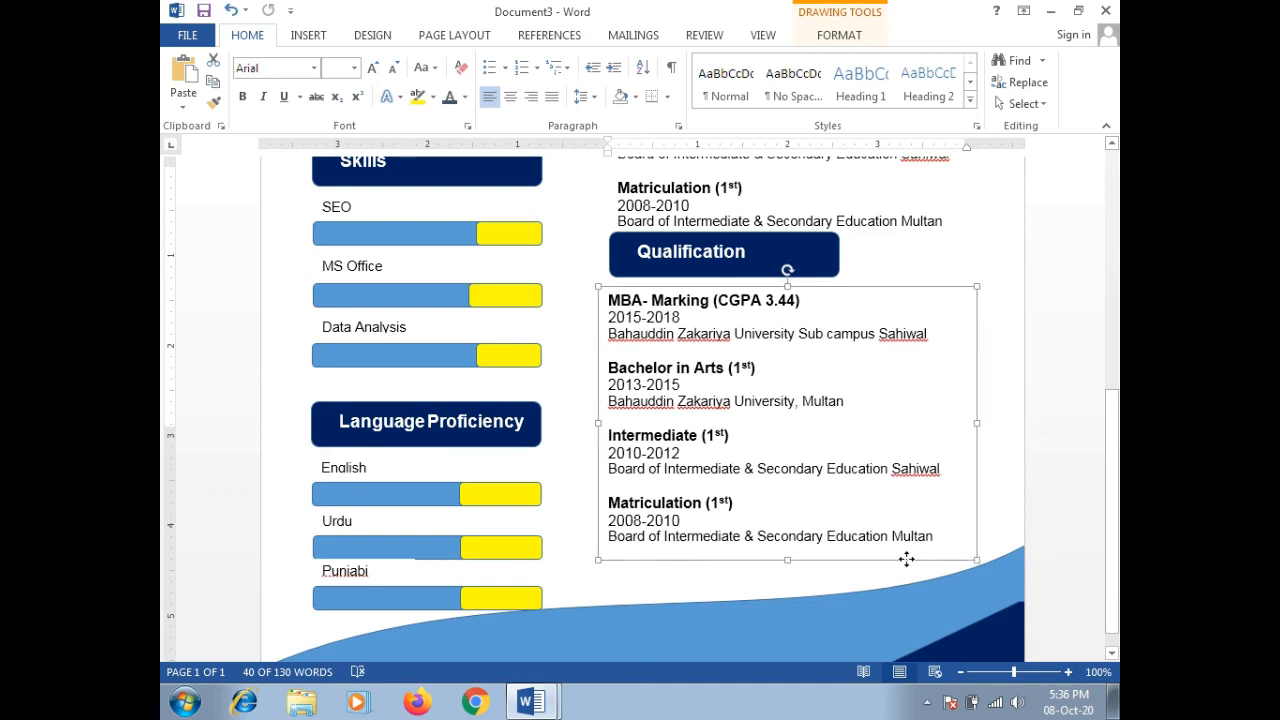
# Step: Rename the second heading to Experience and bring the other CV to the front
pyautogui.click(724, 256)
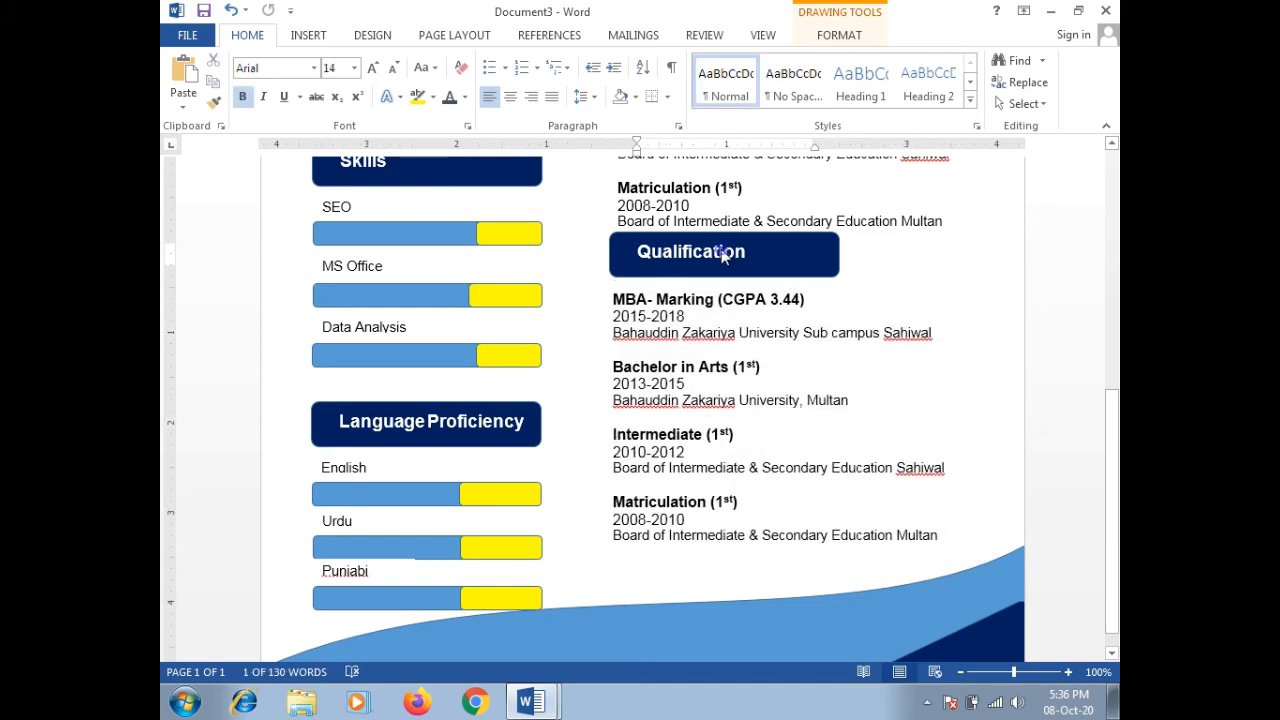
pyautogui.press('BackSpace')
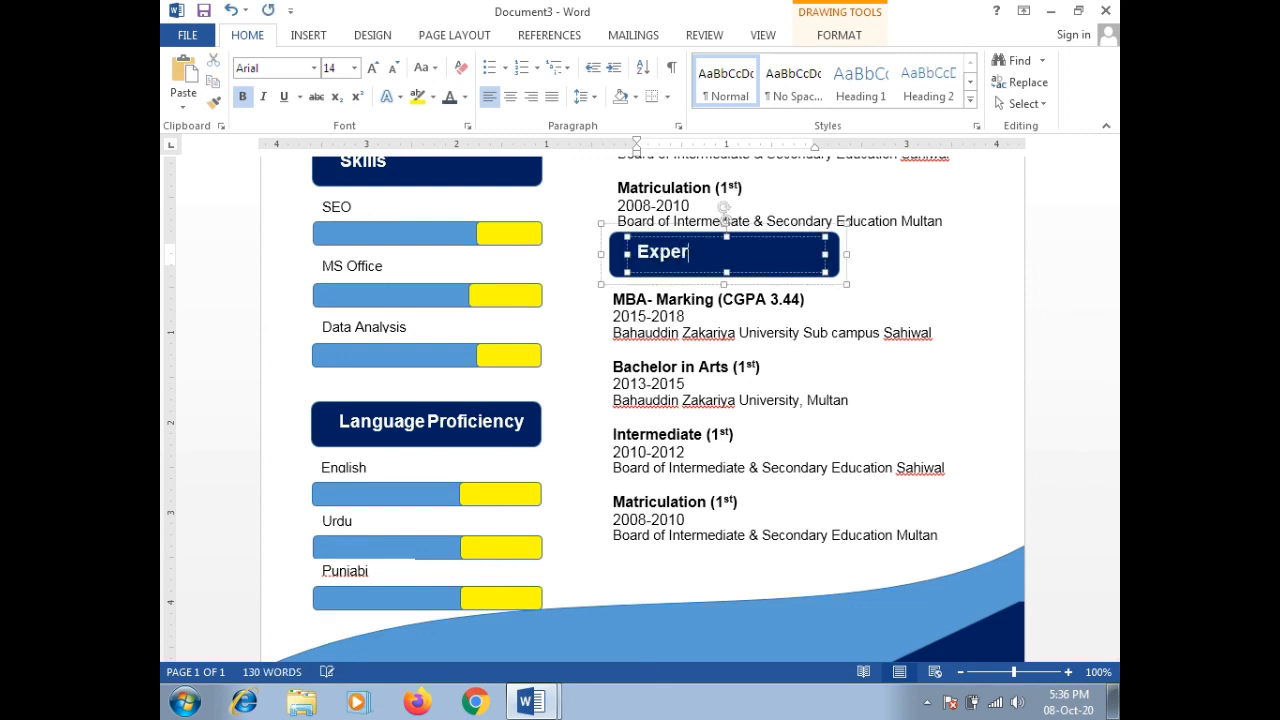
pyautogui.click(714, 338)
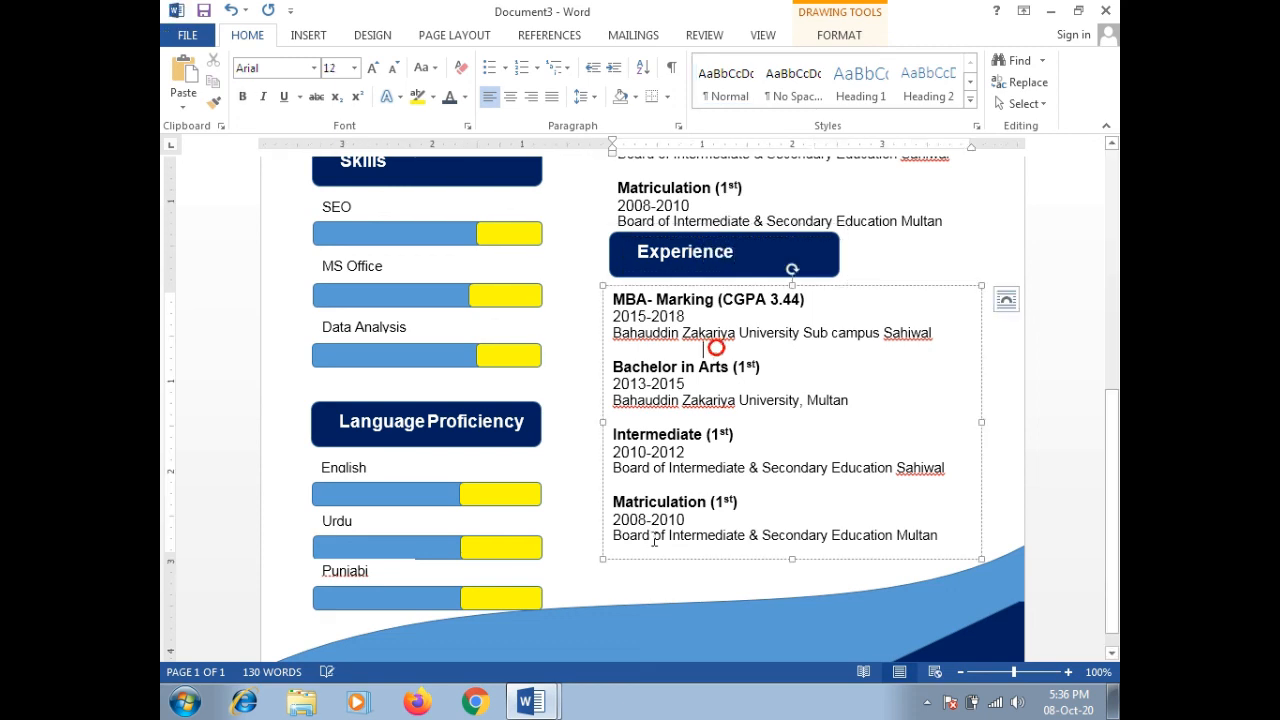
pyautogui.click(533, 703)
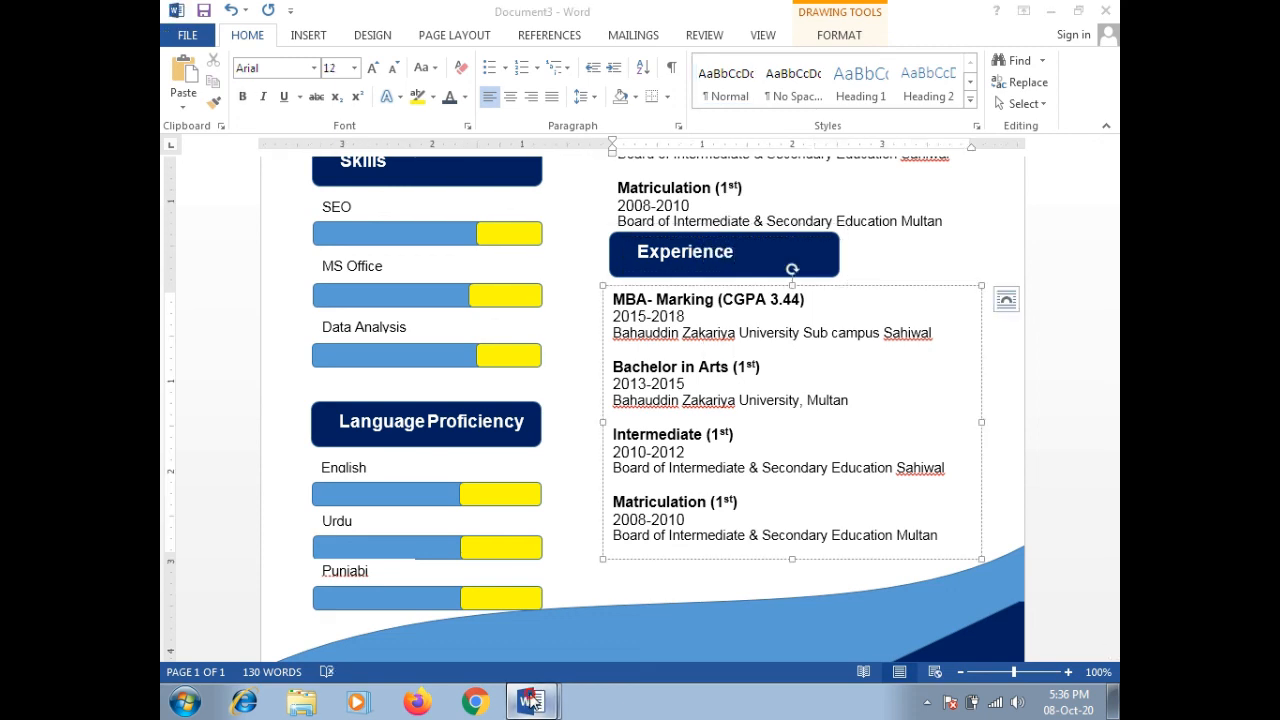
pyautogui.click(504, 627)
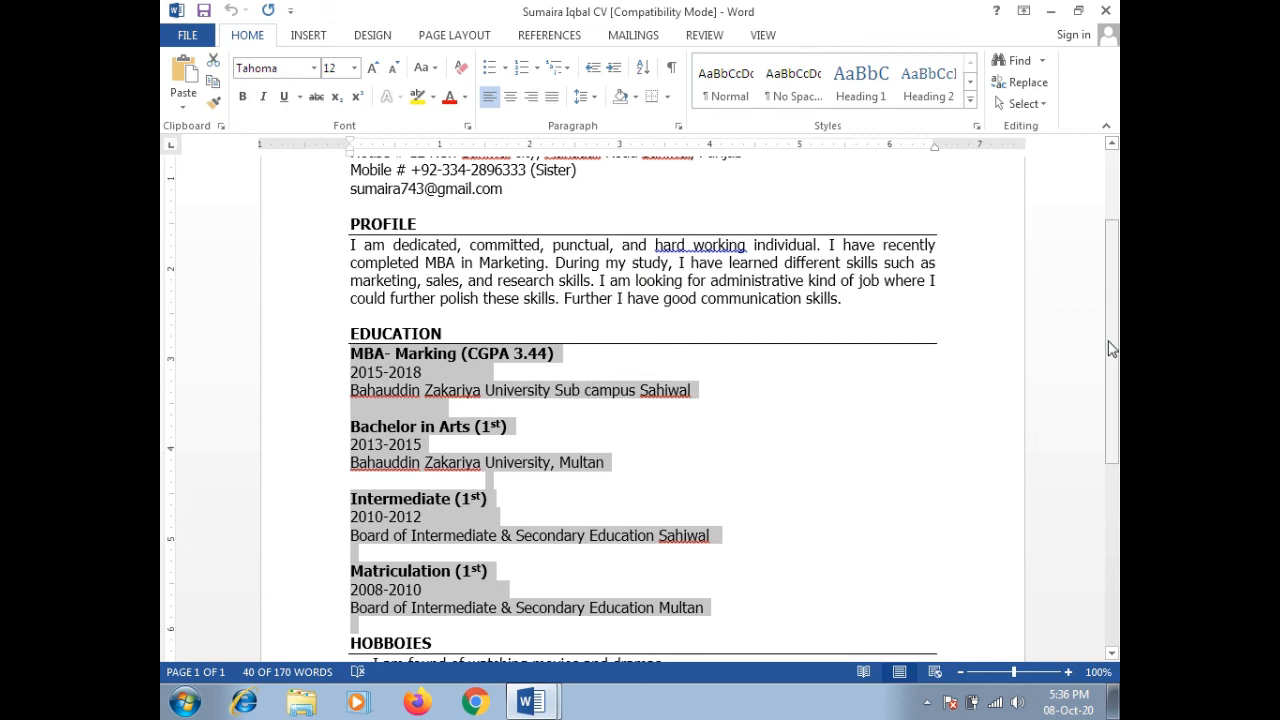
# Step: Scroll through the other CV's later sections, then return to the resume draft, Document3
pyautogui.moveTo(1112, 350); pyautogui.dragTo(1108, 538)
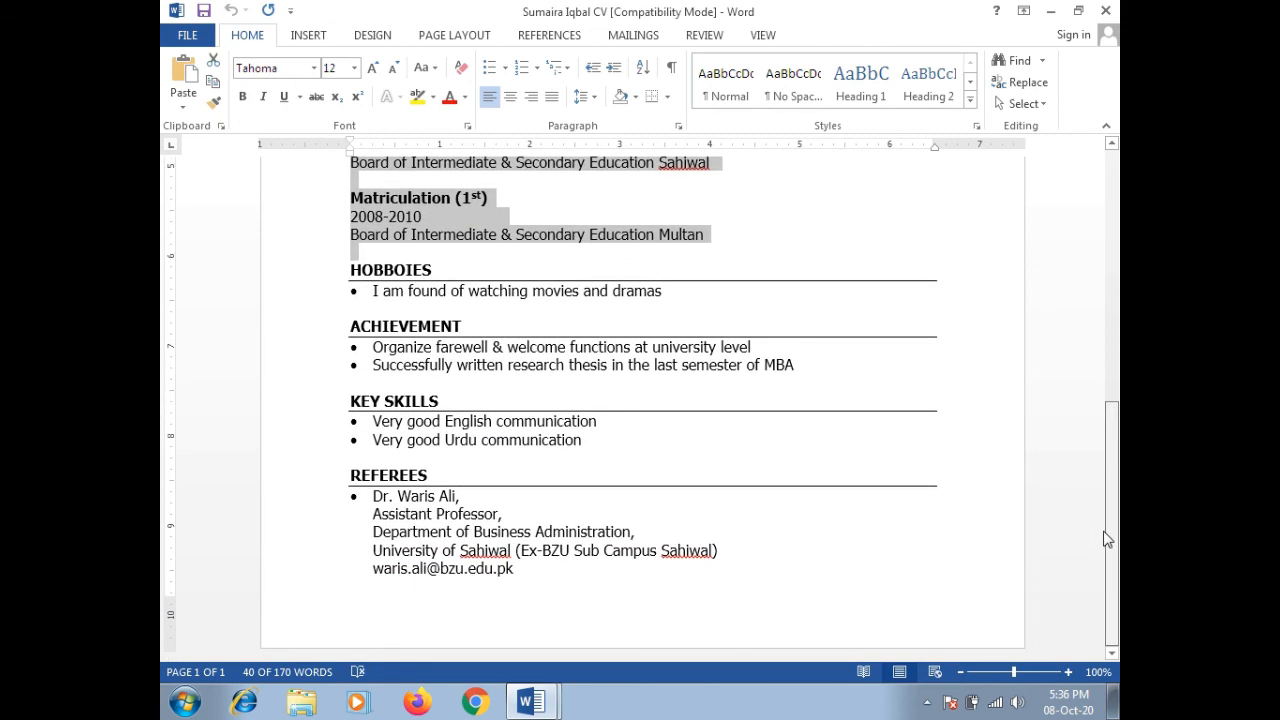
pyautogui.moveTo(1108, 538); pyautogui.dragTo(1106, 462)
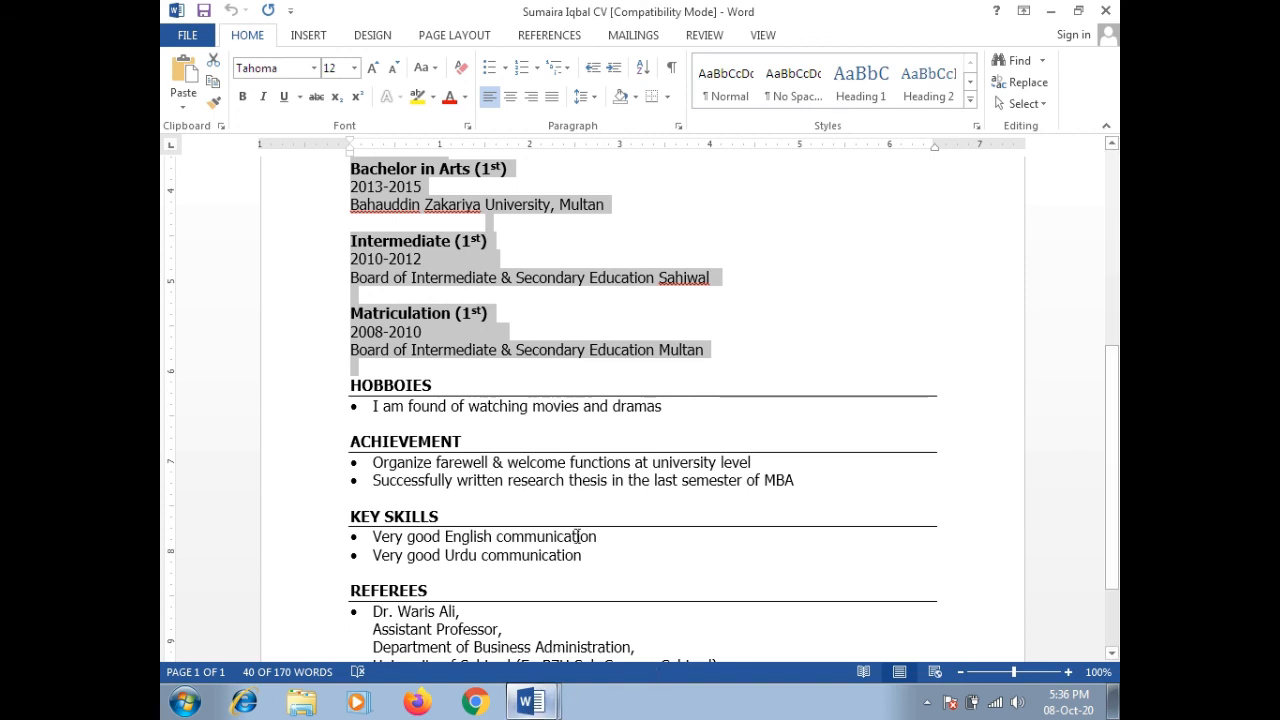
pyautogui.click(538, 709)
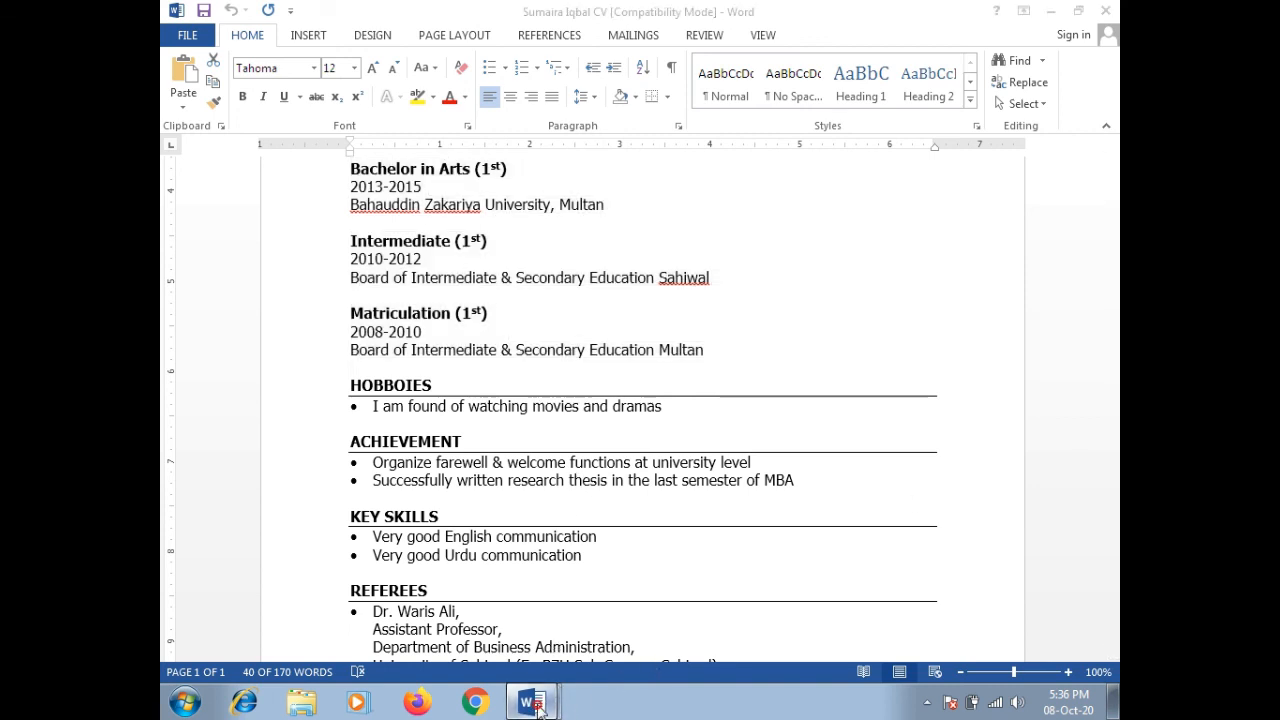
pyautogui.click(485, 661)
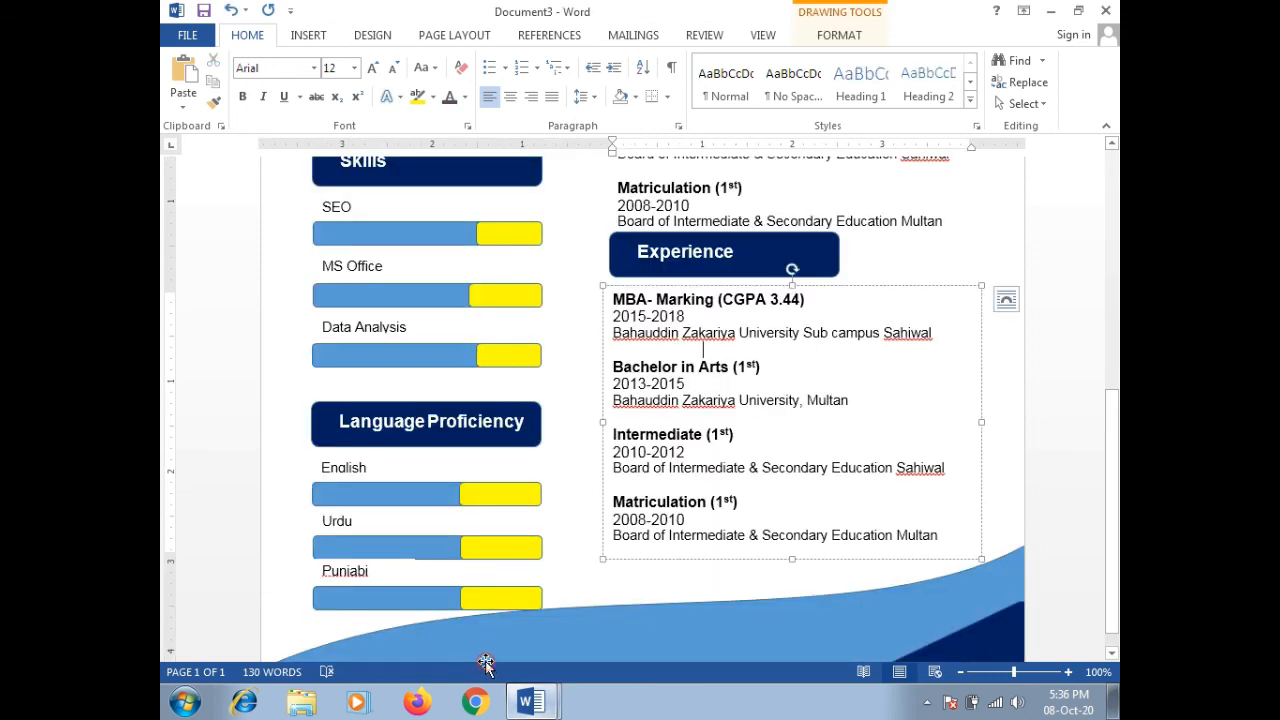
# Step: Replace the first entry's MBA- Marking (CGPA 3.44) line with the job title Sales Executive
pyautogui.doubleClick(680, 299)
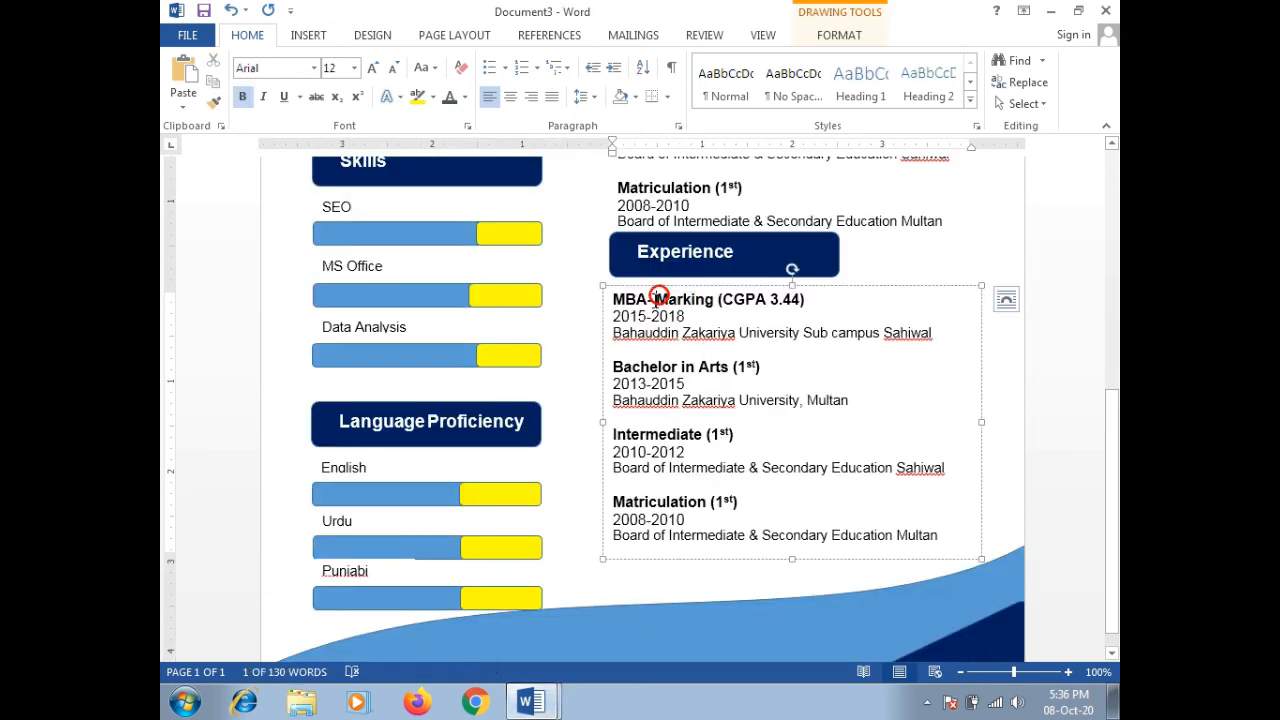
pyautogui.moveTo(648, 299); pyautogui.dragTo(613, 300)
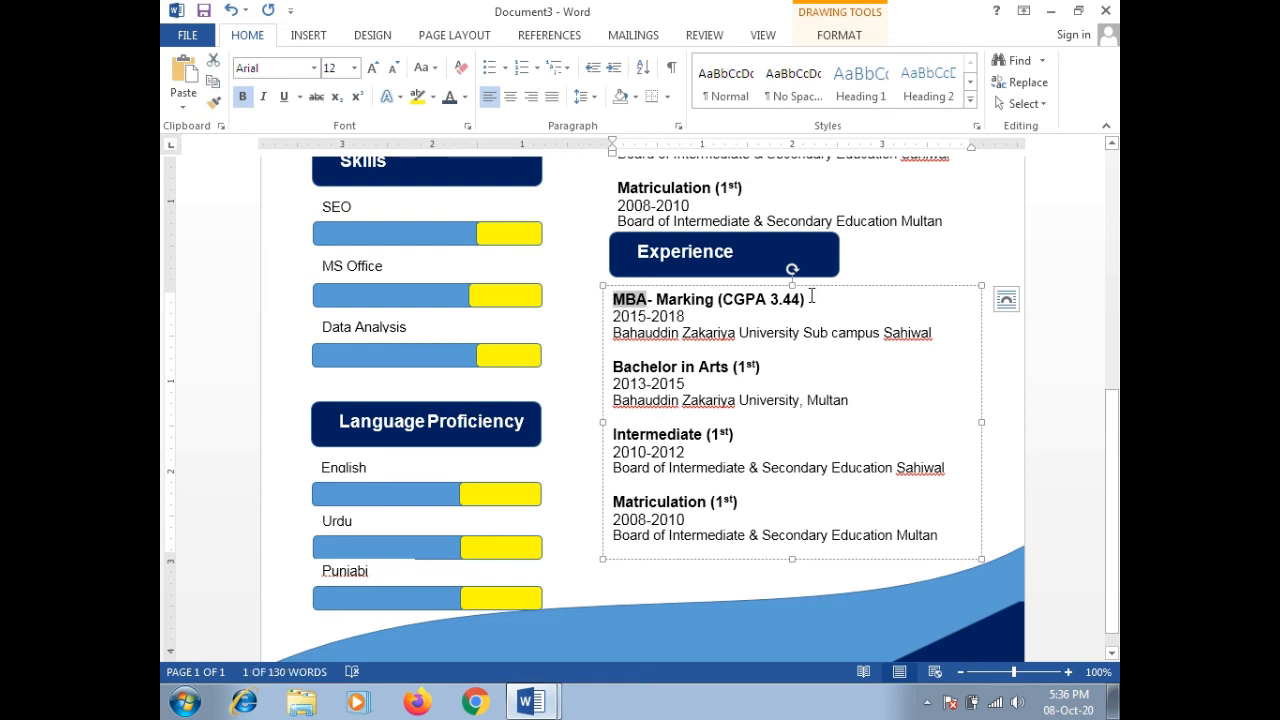
pyautogui.moveTo(808, 299); pyautogui.dragTo(624, 306)
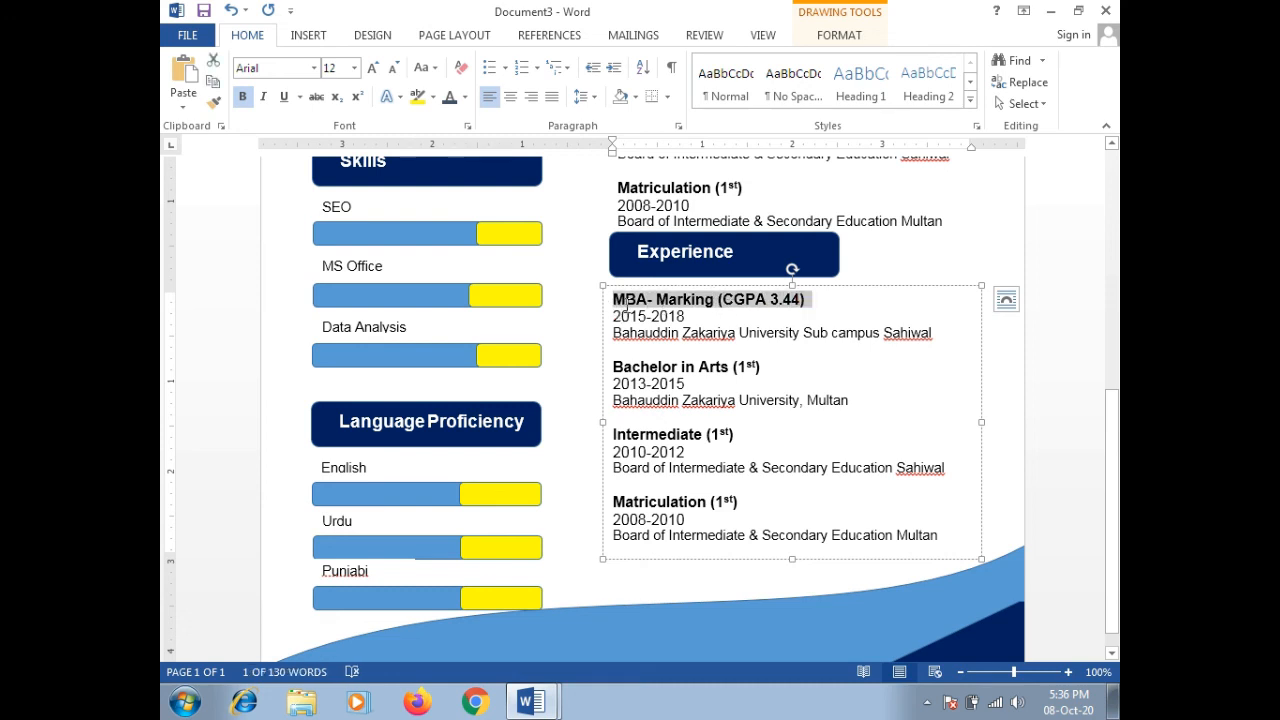
pyautogui.press('BackSpace')
pyautogui.write('Sa')
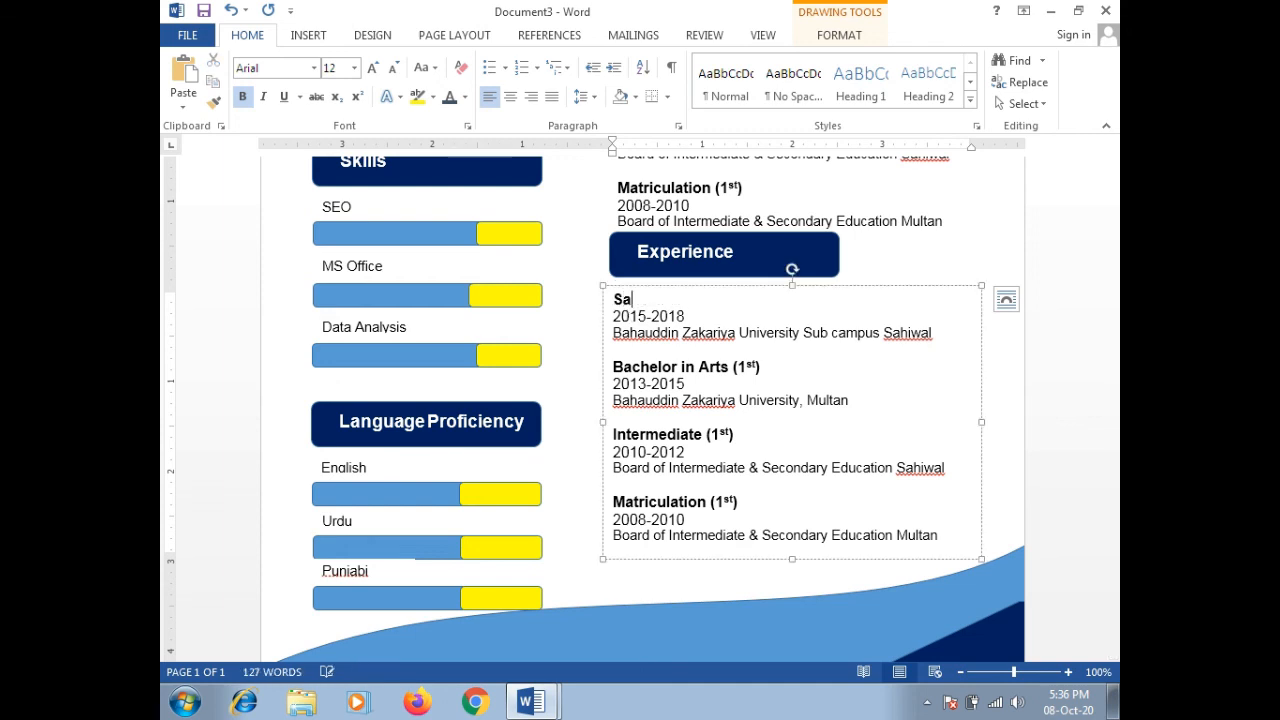
pyautogui.write('les E')
pyautogui.doubleClick(628, 300)
pyautogui.press('BackSpace')
pyautogui.press('BackSpace')
pyautogui.press('BackSpace')
pyautogui.press('BackSpace')
pyautogui.write('Sales Executive')
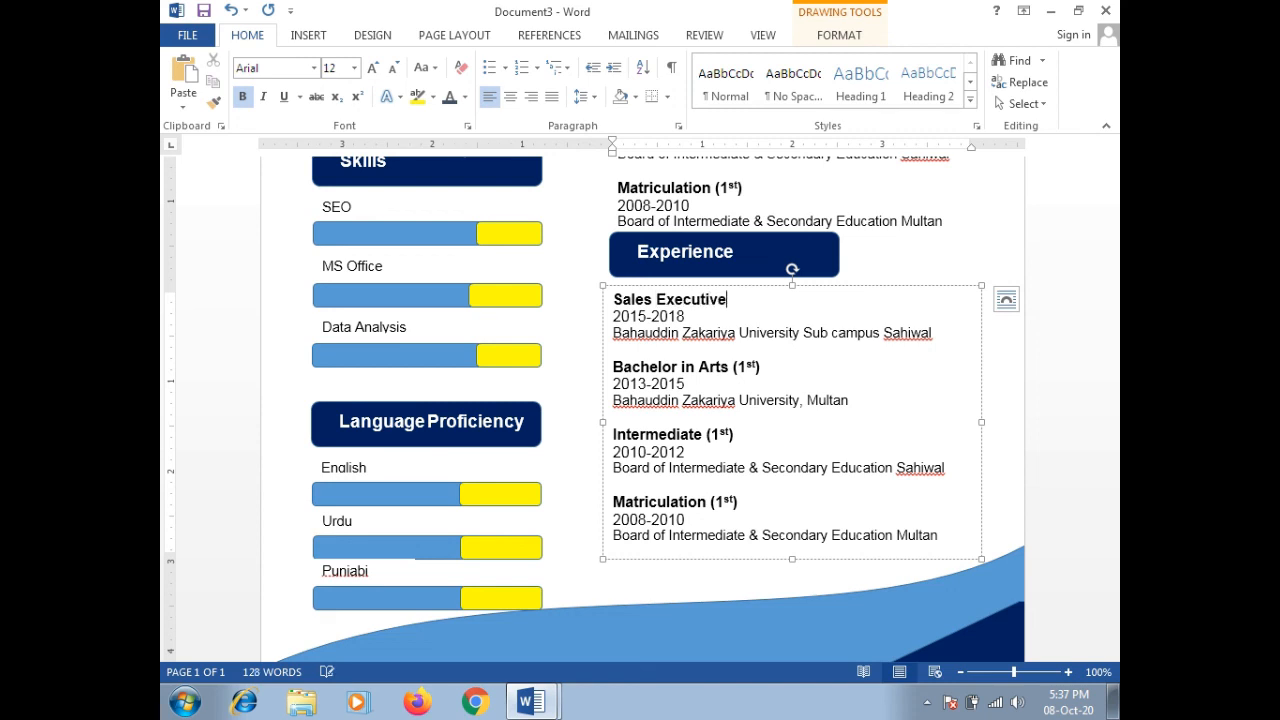
# Step: Change the first entry's dates to June 2015- April 2017
pyautogui.click(643, 313)
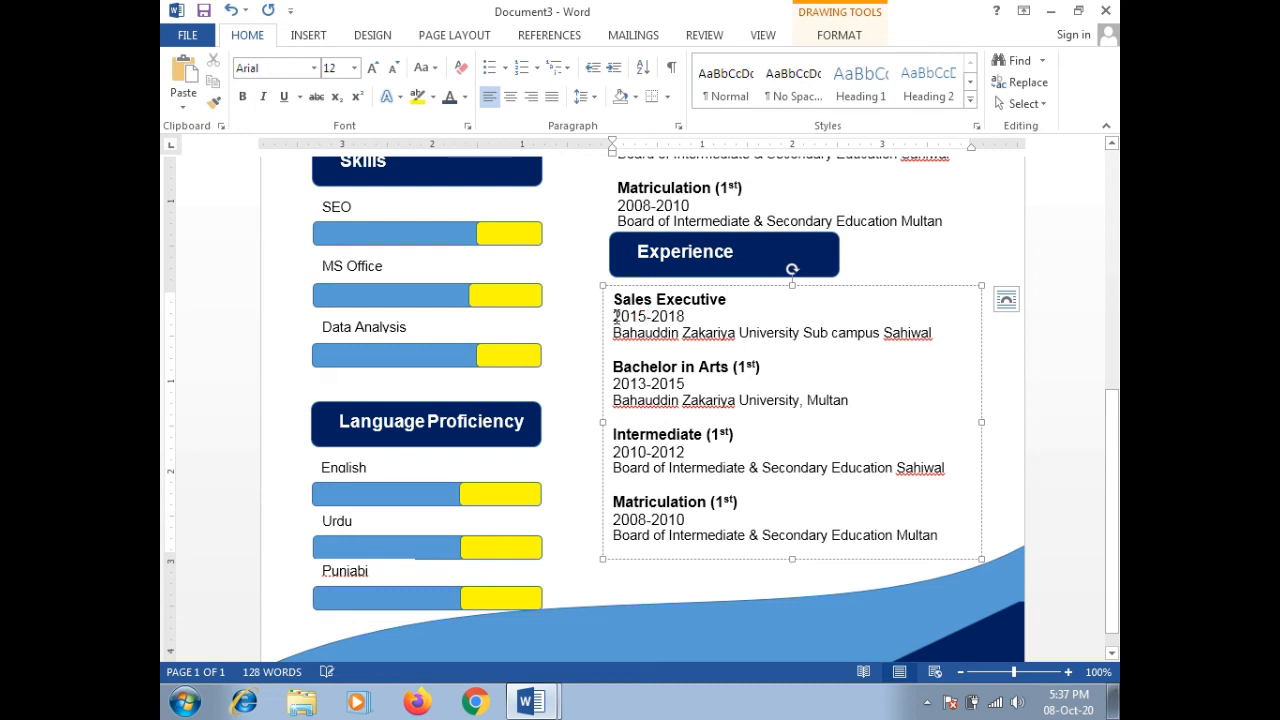
pyautogui.click(615, 316)
pyautogui.write('J')
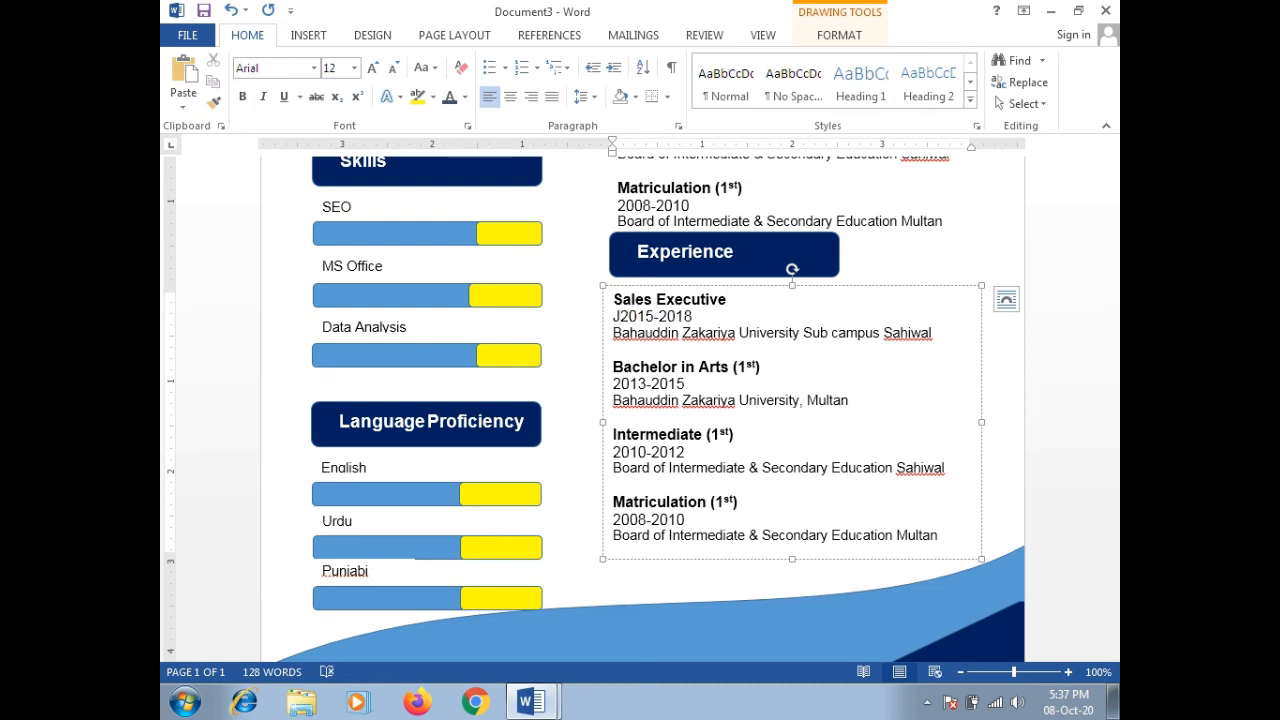
pyautogui.write('un')
pyautogui.press('BackSpace')
pyautogui.write('e')
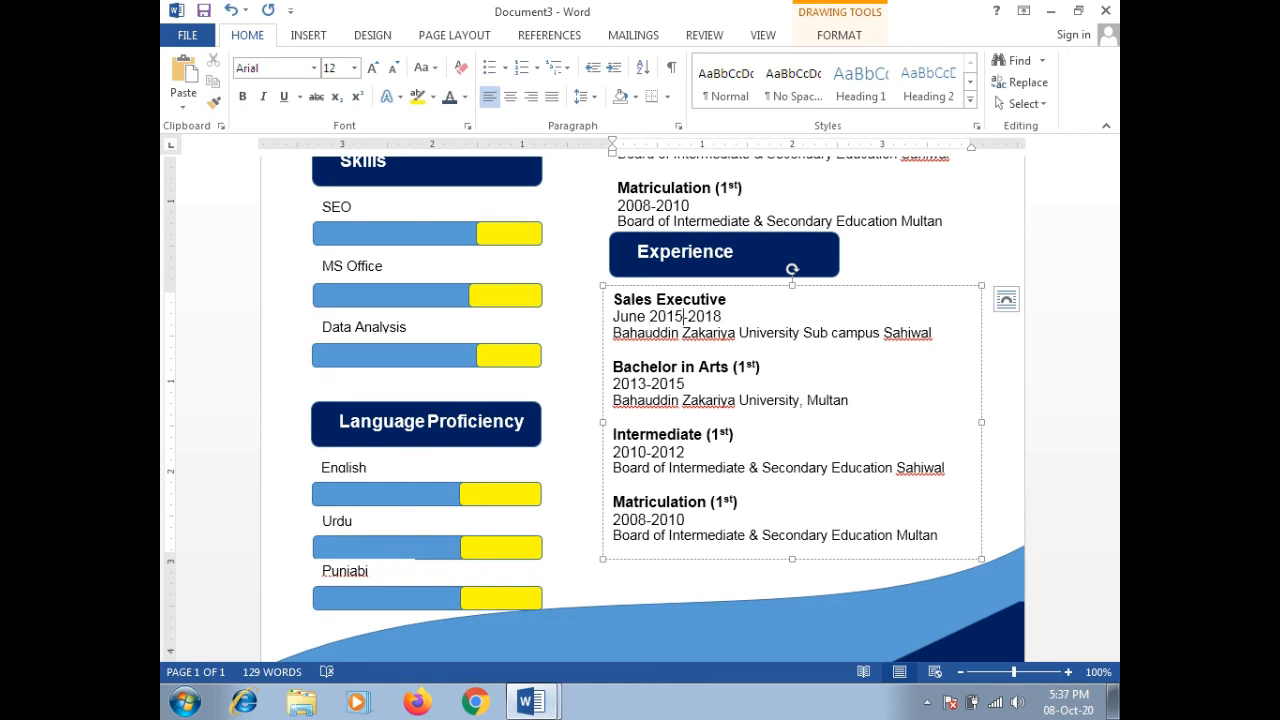
pyautogui.press('BackSpace')
pyautogui.write('5')
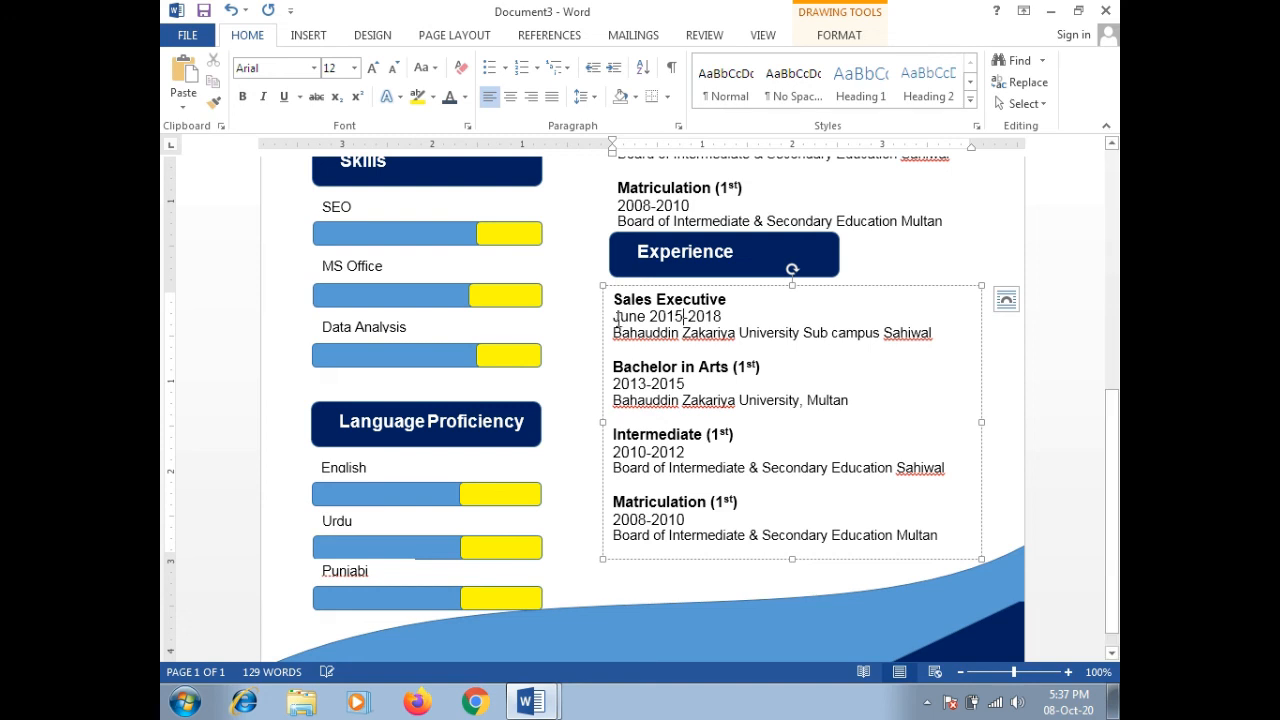
pyautogui.click(690, 316)
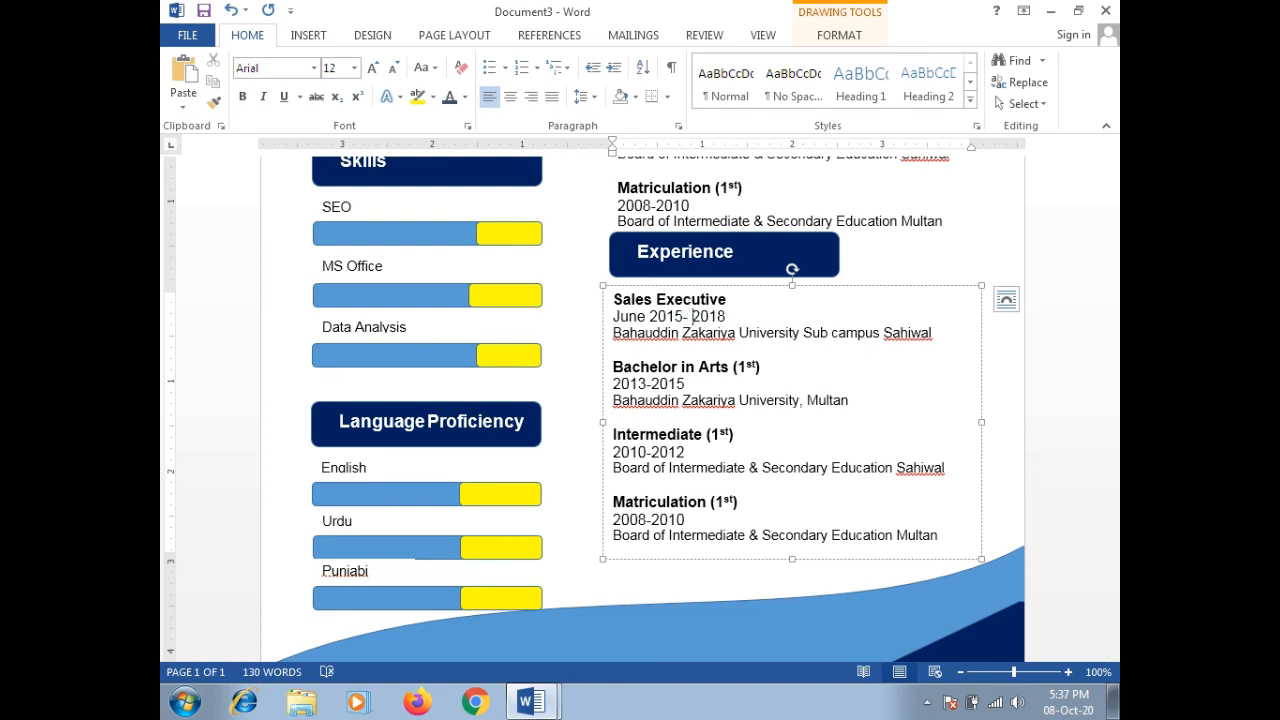
pyautogui.write('App')
pyautogui.press('BackSpace')
pyautogui.write('ril')
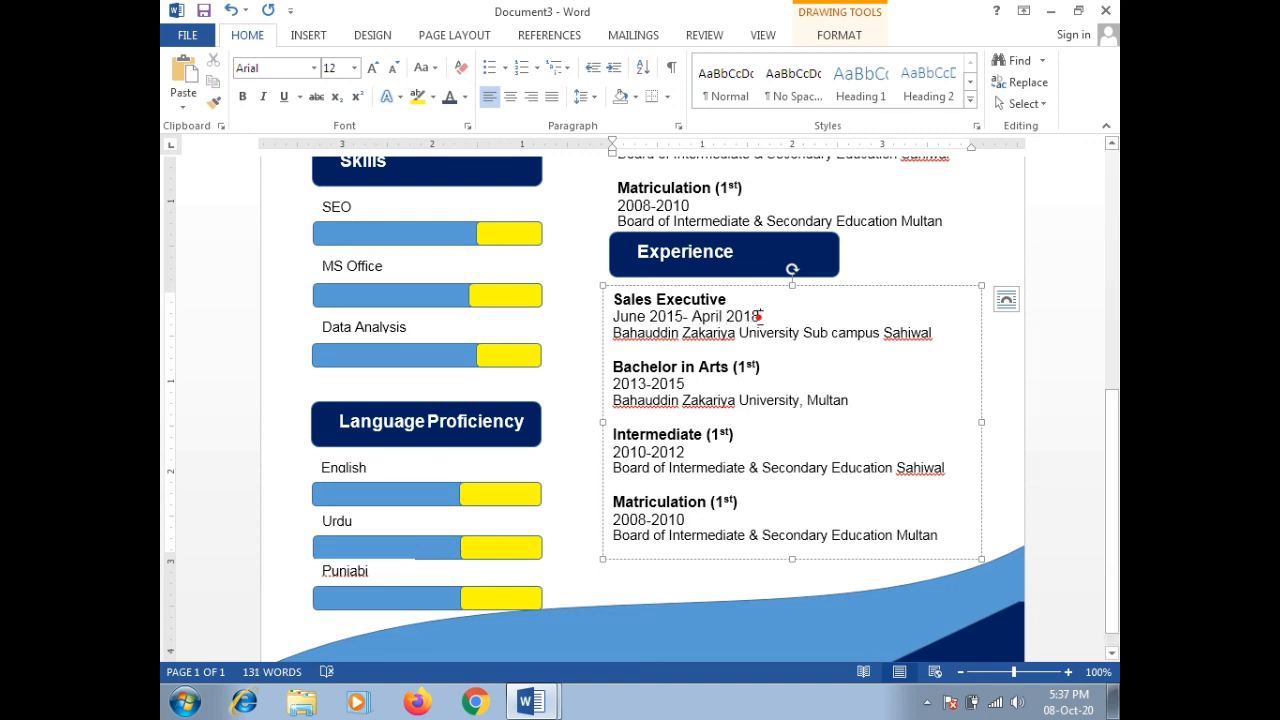
pyautogui.press('BackSpace')
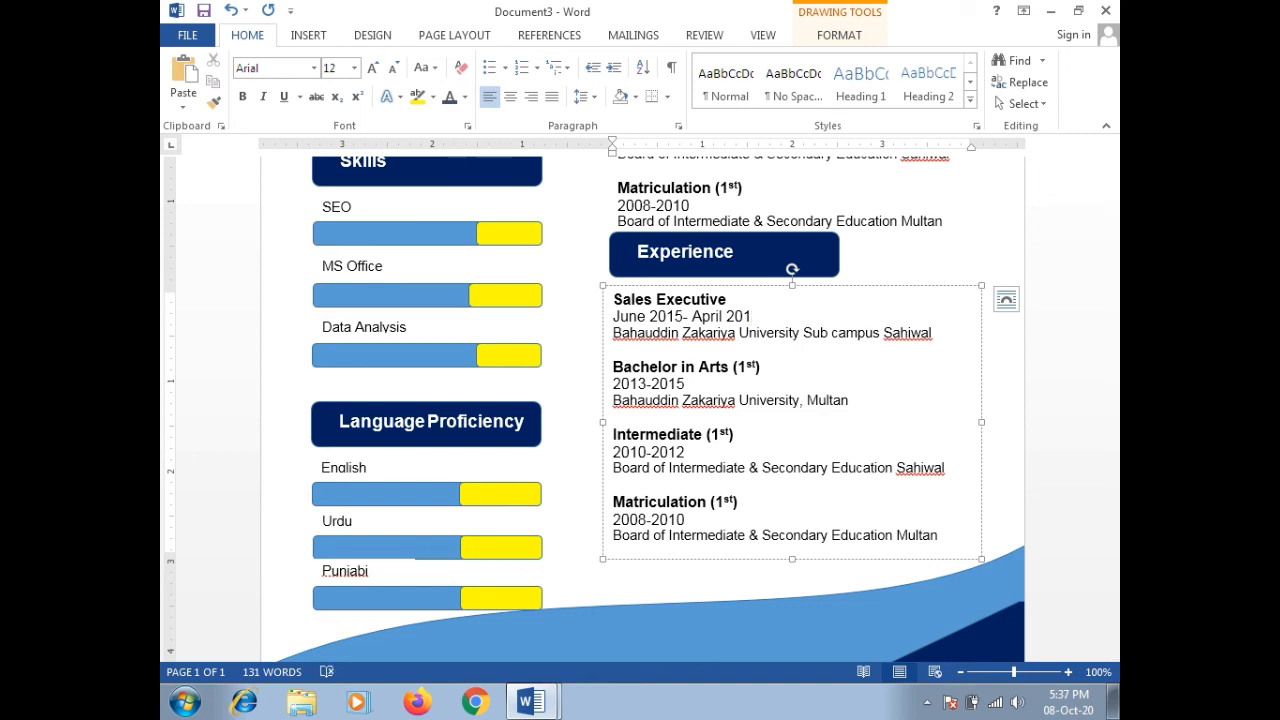
pyautogui.press('BackSpace')
pyautogui.write('7')
# Step: Replace the university line with the employer's company name ending in Ltd
pyautogui.tripleClick(683, 333)
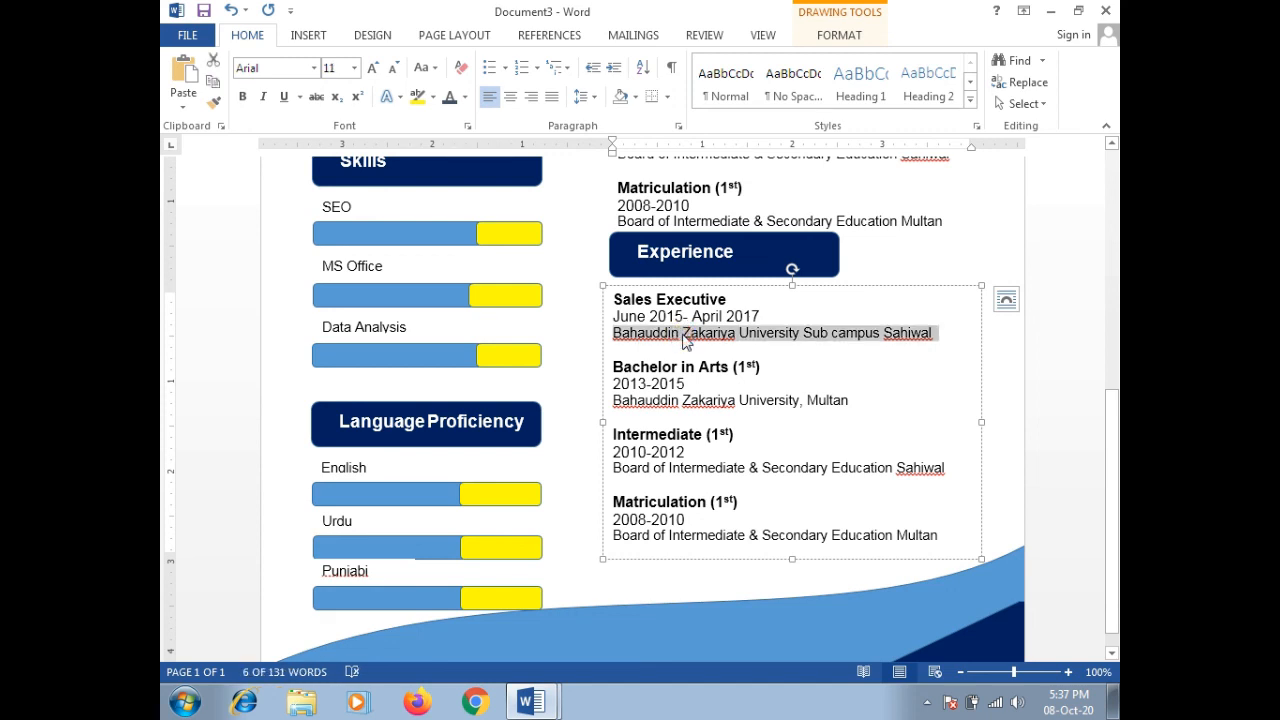
pyautogui.write('Arif')
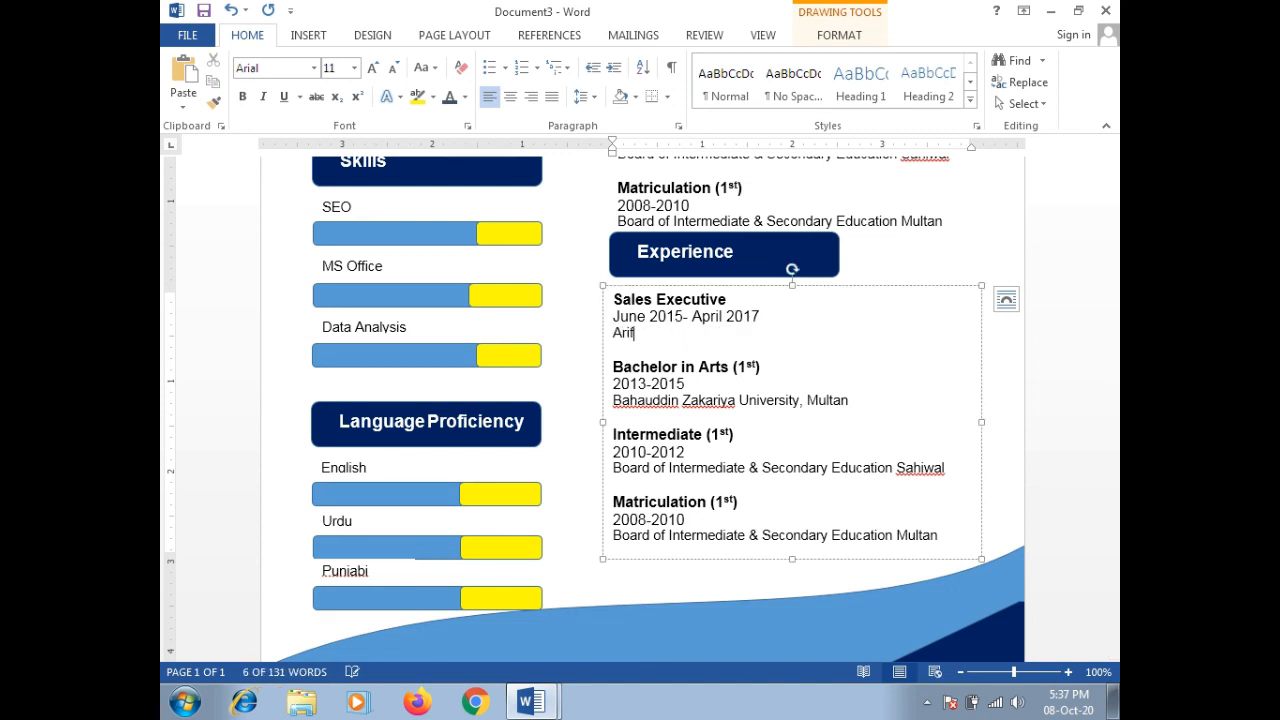
pyautogui.write(' Habi')
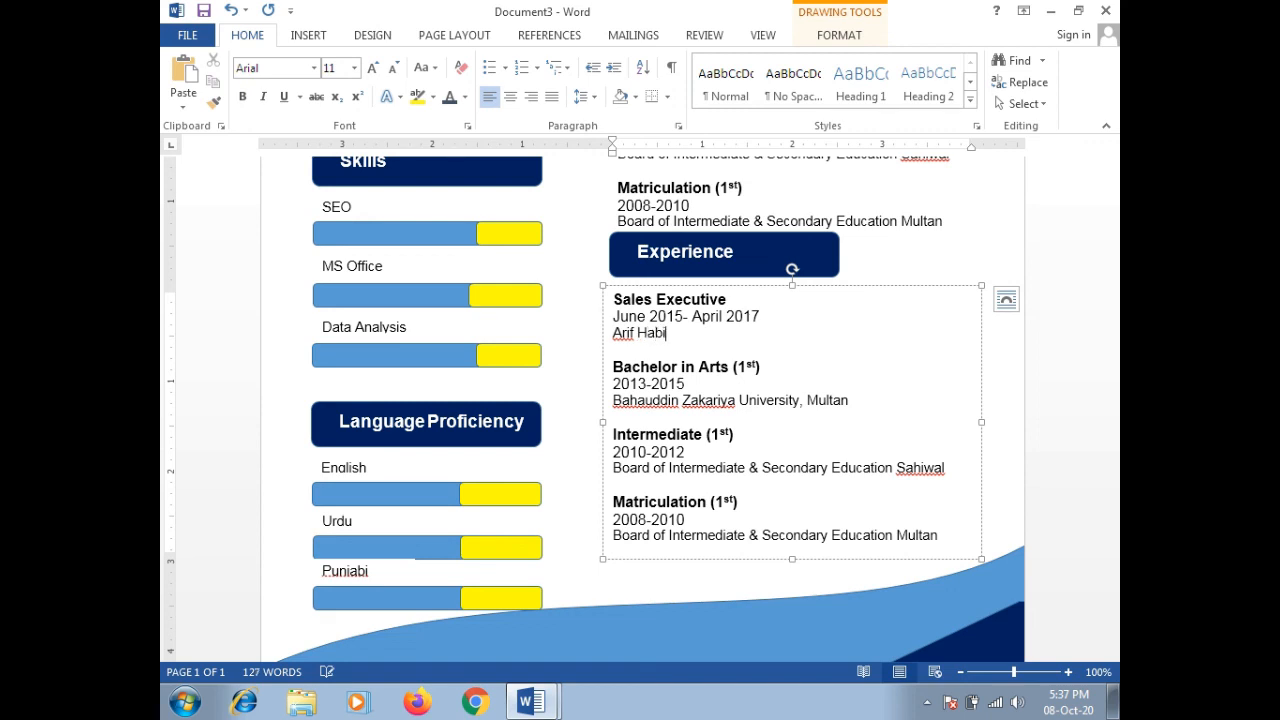
pyautogui.write('b Investment')
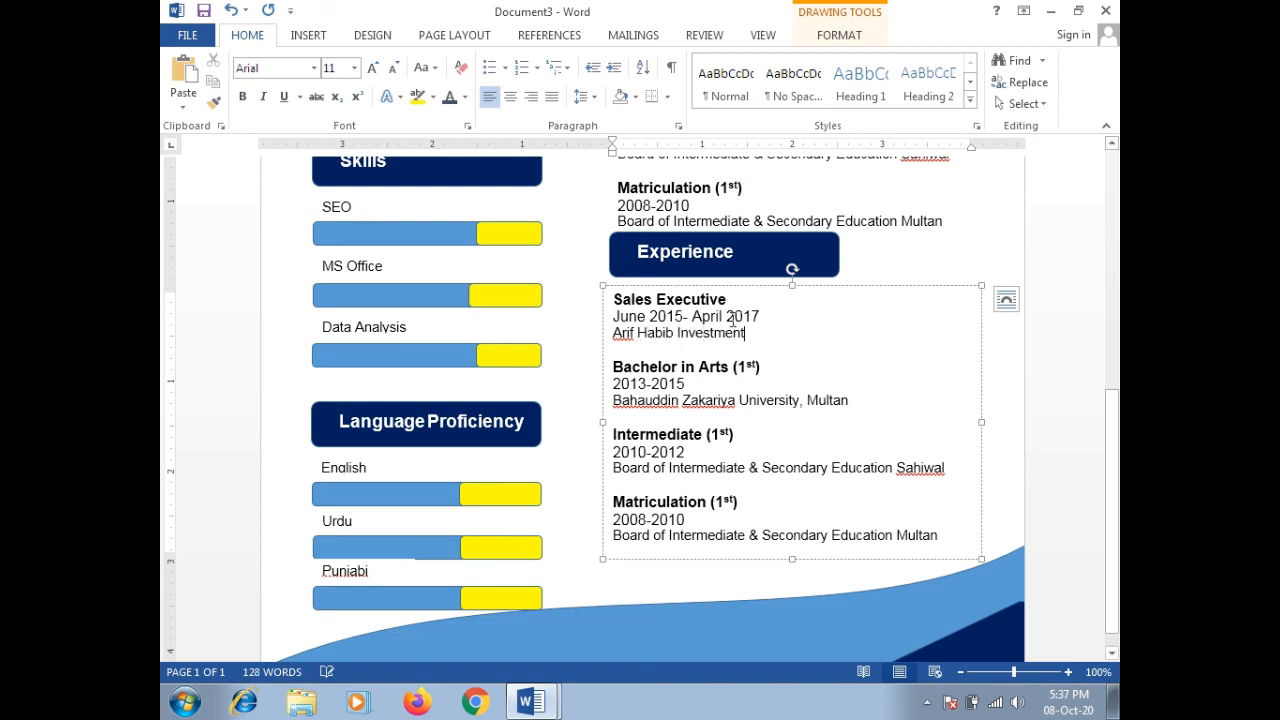
pyautogui.moveTo(745, 334); pyautogui.dragTo(711, 334)
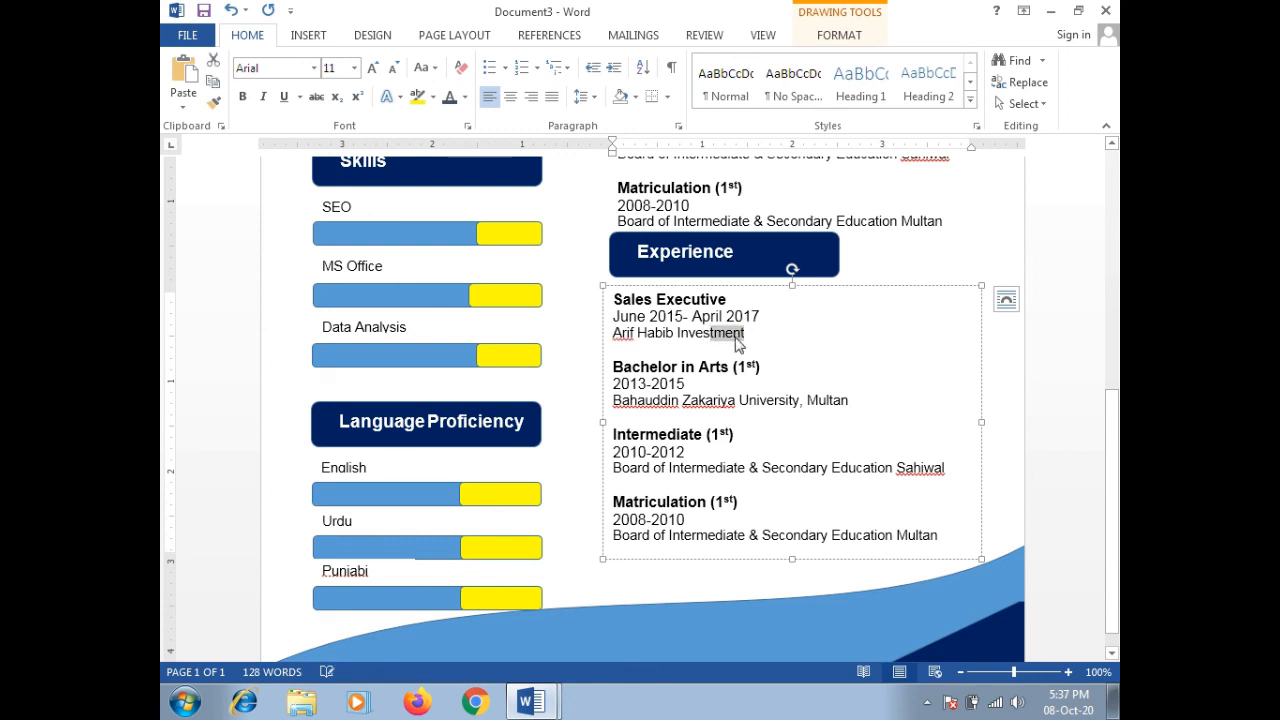
pyautogui.click(747, 337)
pyautogui.write('Lt')
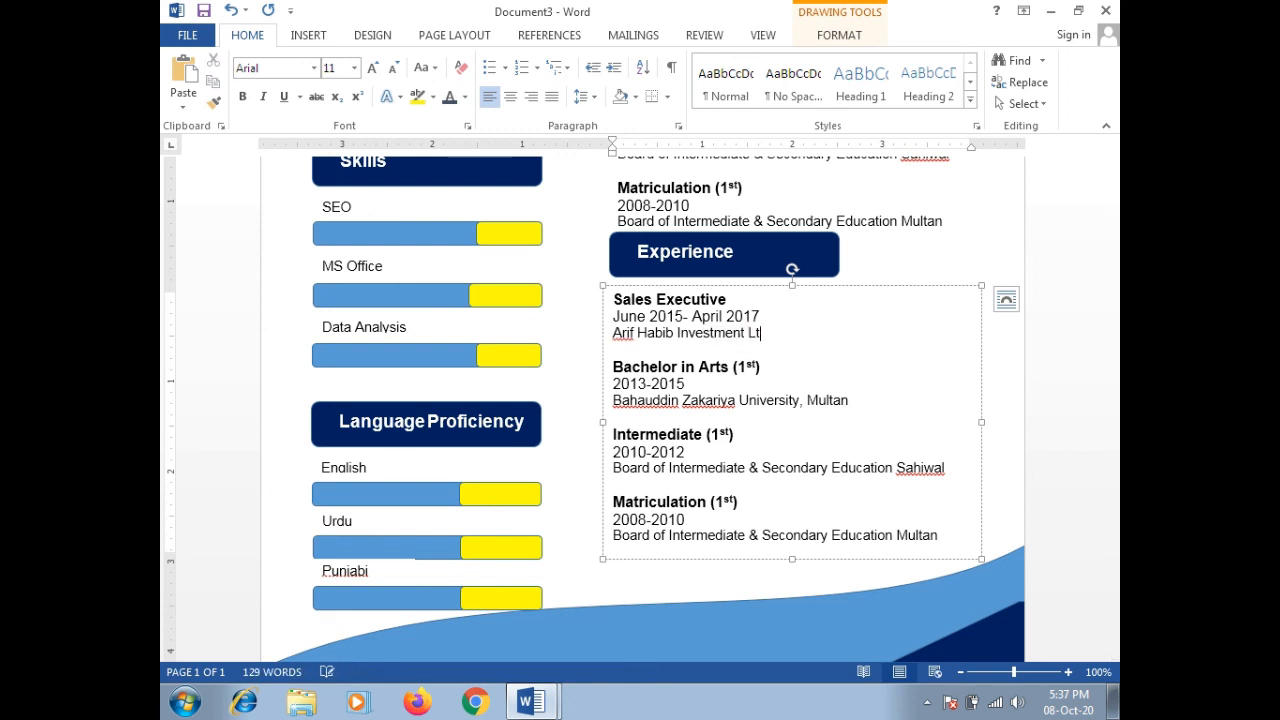
pyautogui.write('d.')
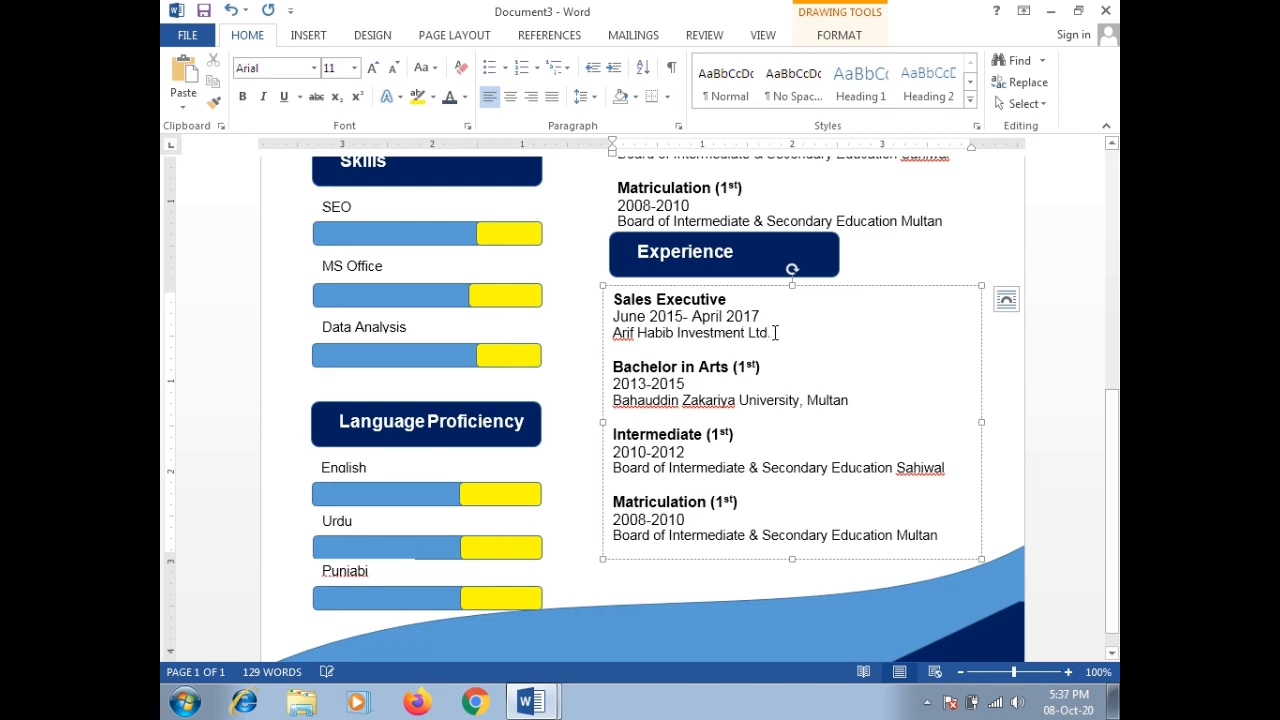
pyautogui.moveTo(773, 333); pyautogui.dragTo(631, 304)
pyautogui.hotkey('ctrl', 'c')
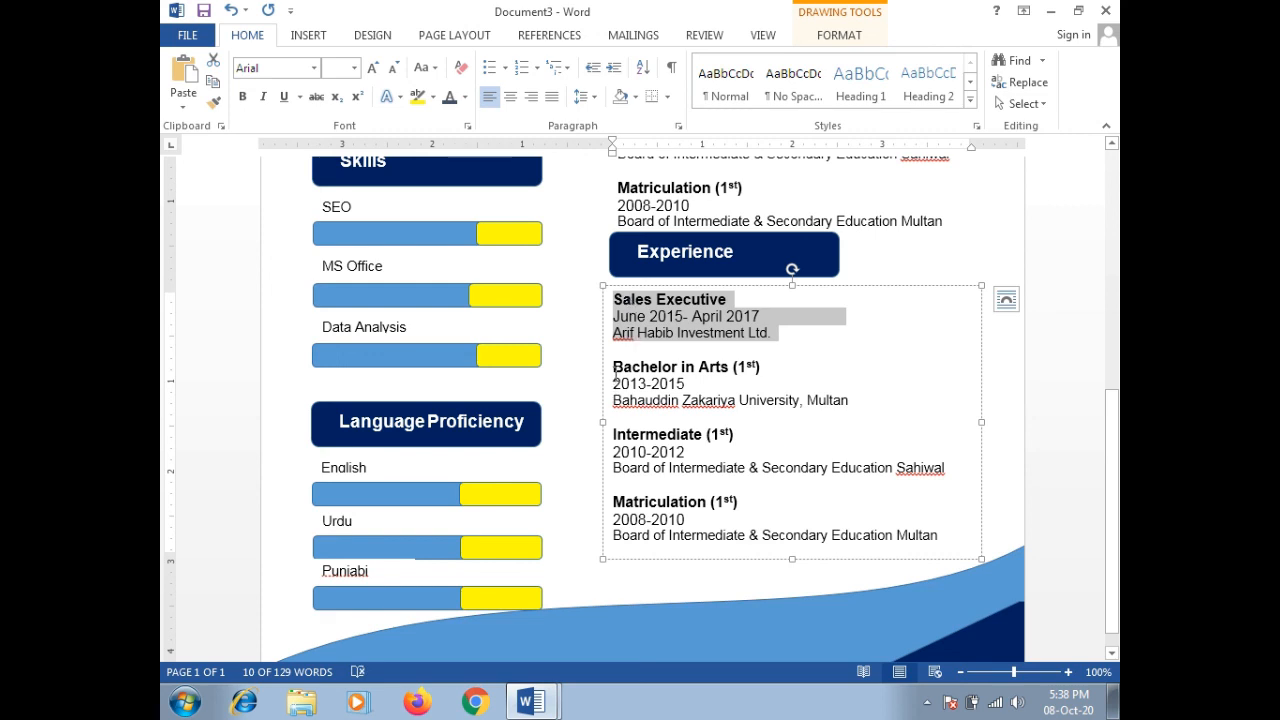
# Step: Paste the Sales Executive entry over Bachelor in Arts and retitle it Business Sales Executive
pyautogui.moveTo(616, 373); pyautogui.dragTo(856, 403)
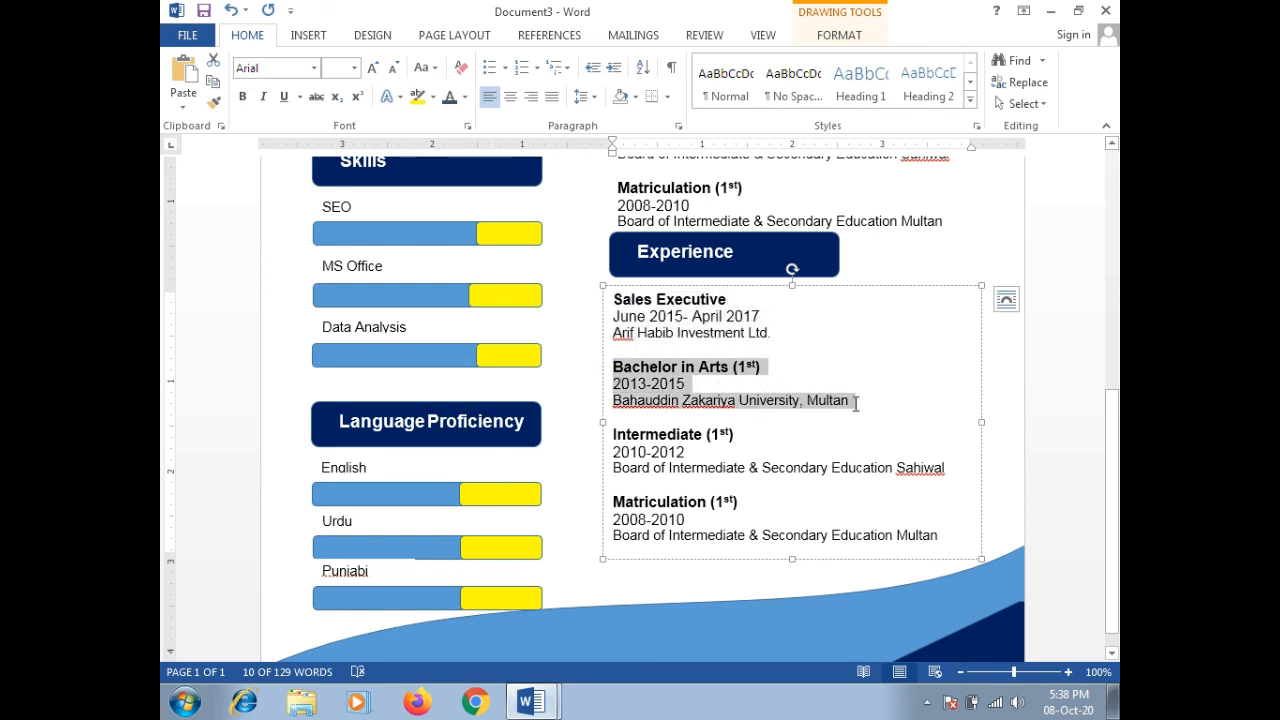
pyautogui.hotkey('ctrl', 'v')
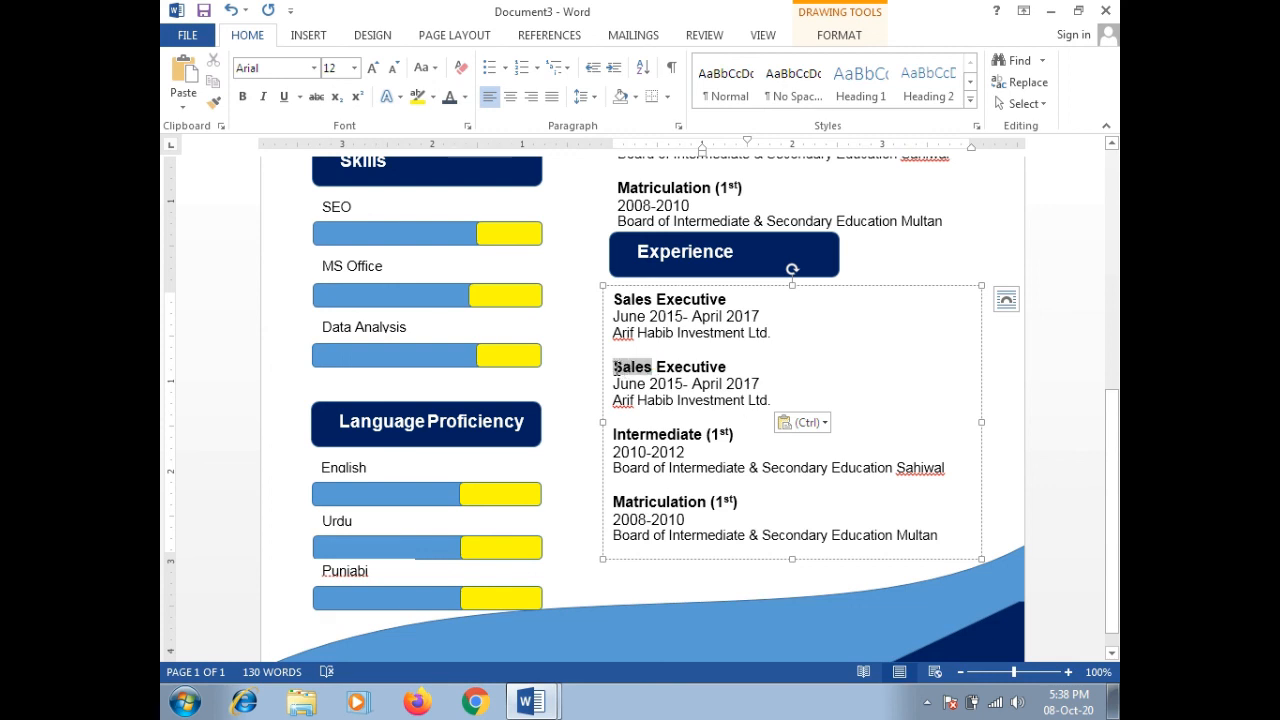
pyautogui.click(614, 369)
pyautogui.write('Business')
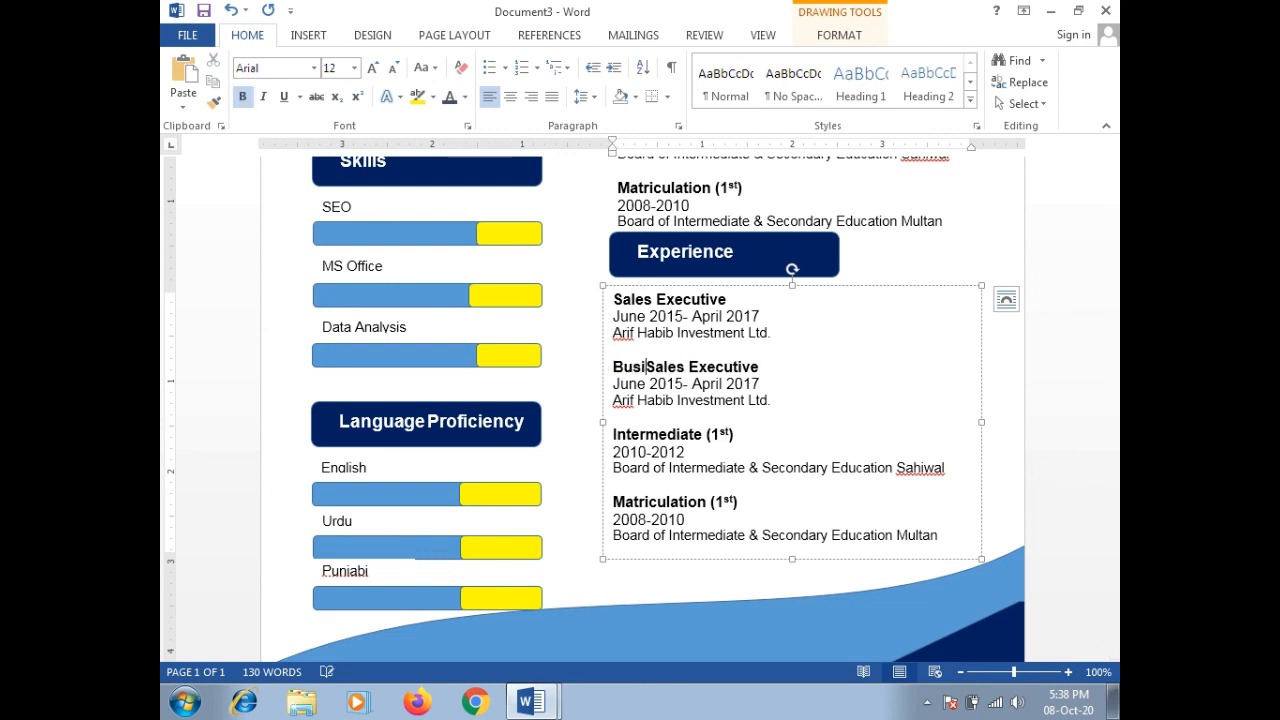
# Step: Set the second entry's dates to April 2017 - April 2019 and company to HBL, Lahore
pyautogui.click(681, 384)
pyautogui.press('BackSpace')
pyautogui.press('BackSpace')
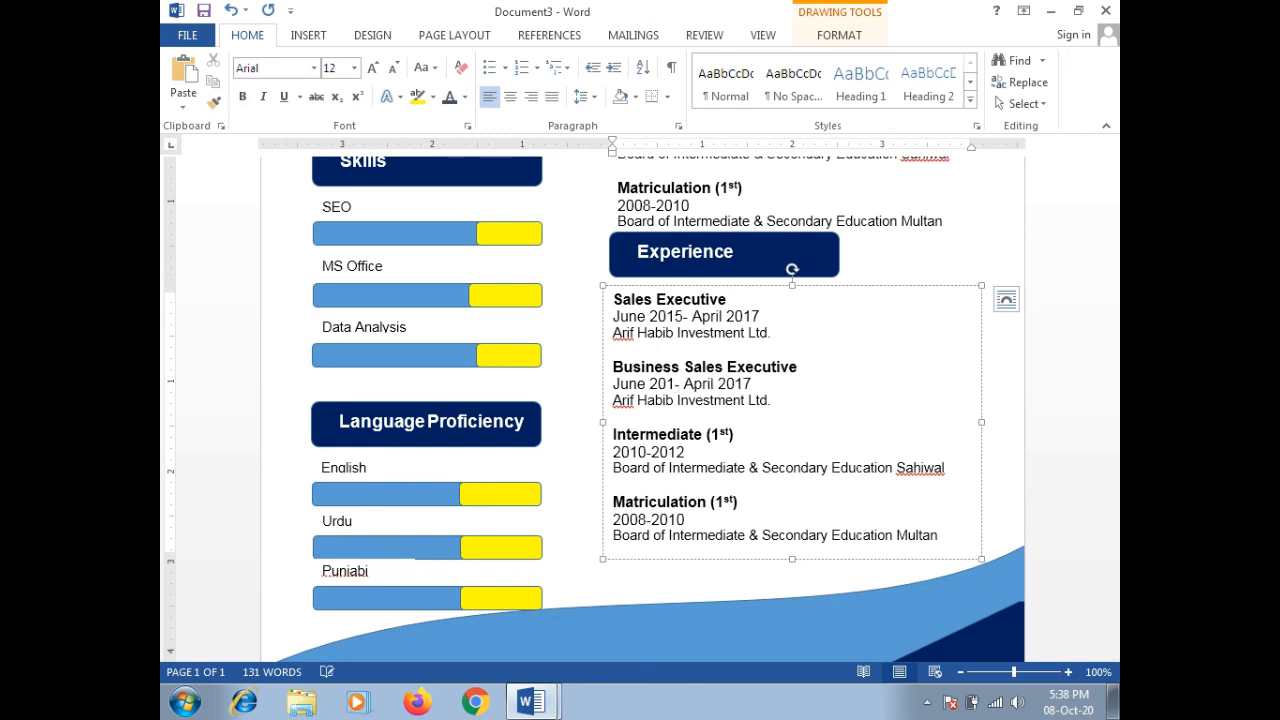
pyautogui.press('BackSpace')
pyautogui.press('BackSpace')
pyautogui.press('BackSpace')
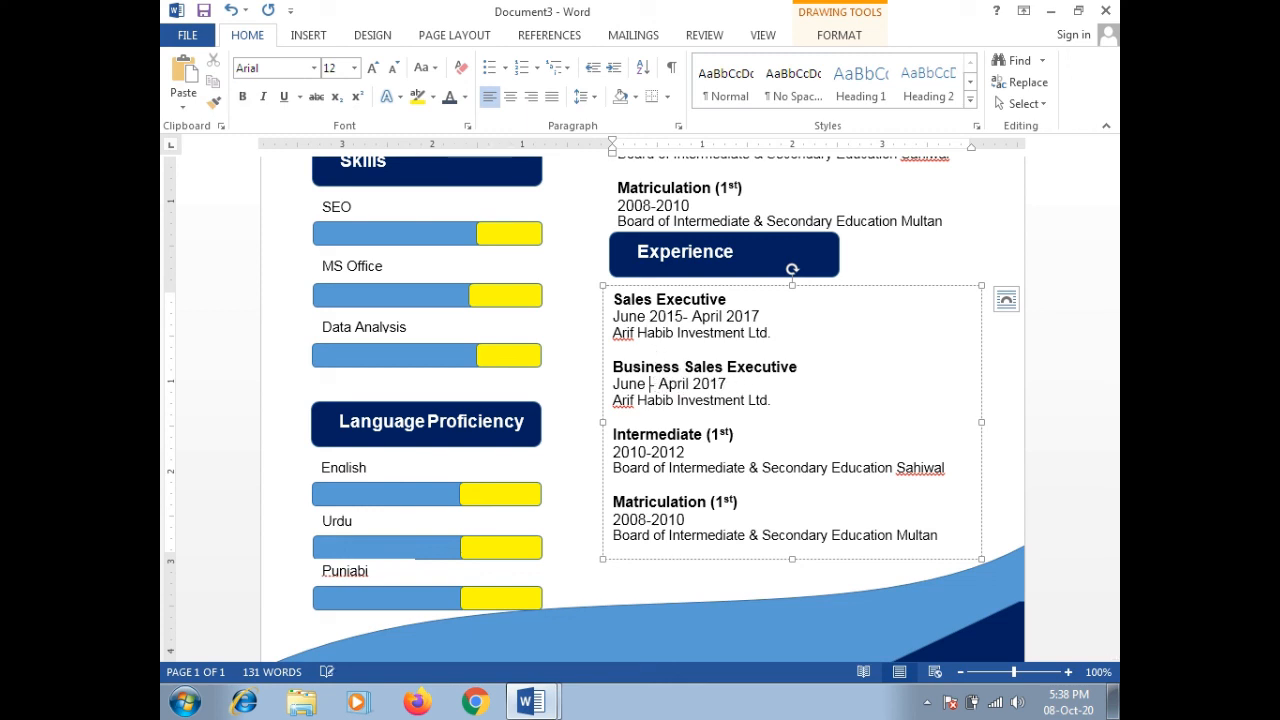
pyautogui.click(660, 384)
pyautogui.press('BackSpace')
pyautogui.press('BackSpace')
pyautogui.press('BackSpace')
pyautogui.press('BackSpace')
pyautogui.press('BackSpace')
pyautogui.press('BackSpace')
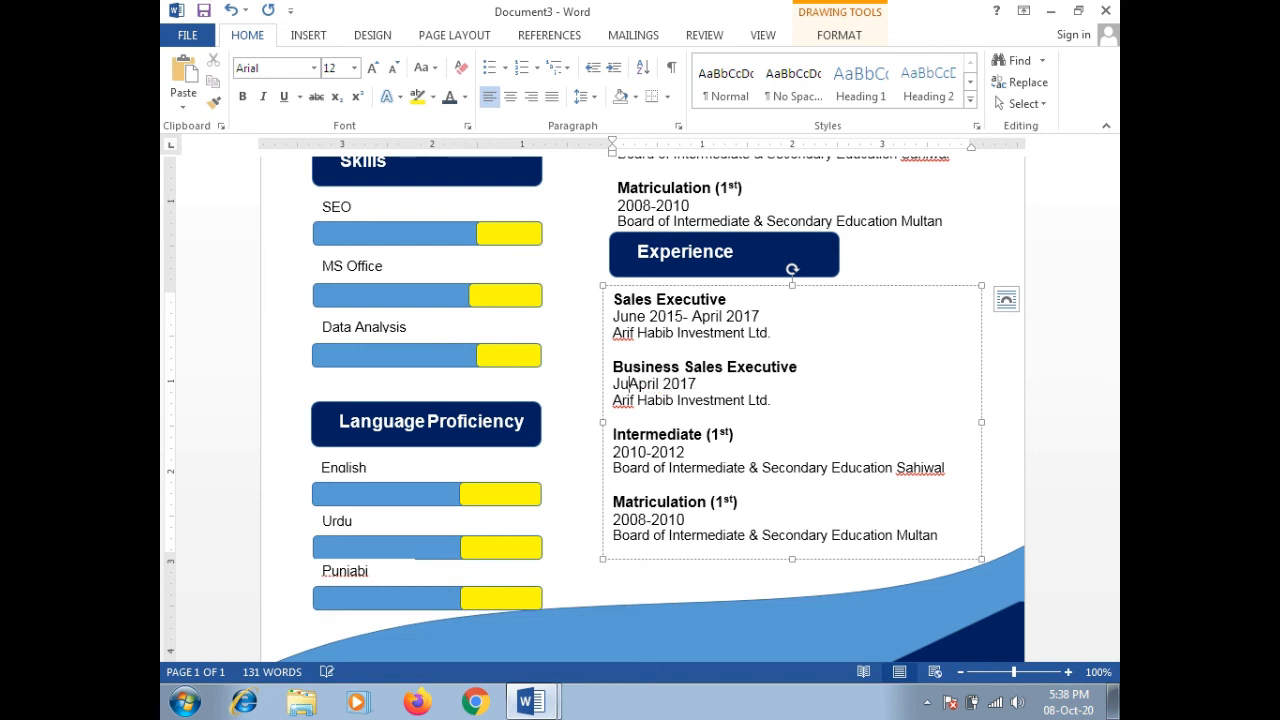
pyautogui.click(683, 384)
pyautogui.write('- A')
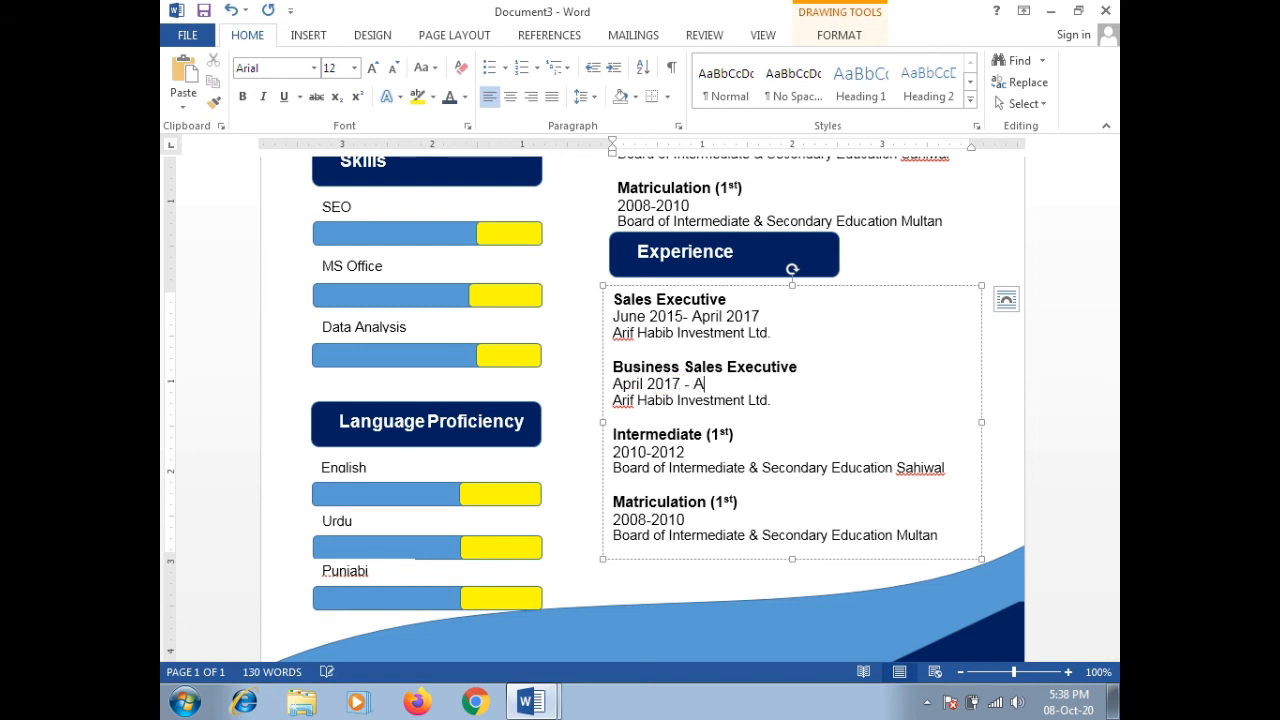
pyautogui.write('pril 2019')
pyautogui.tripleClick(628, 400)
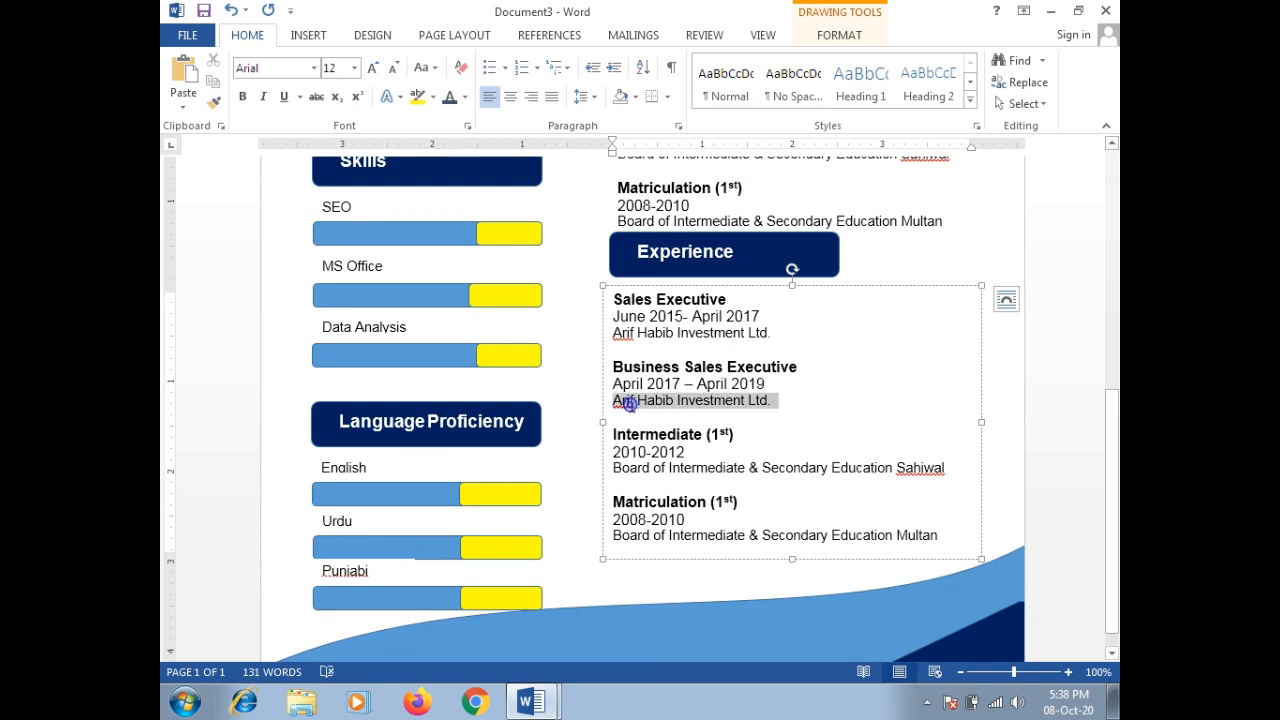
pyautogui.write('HB')
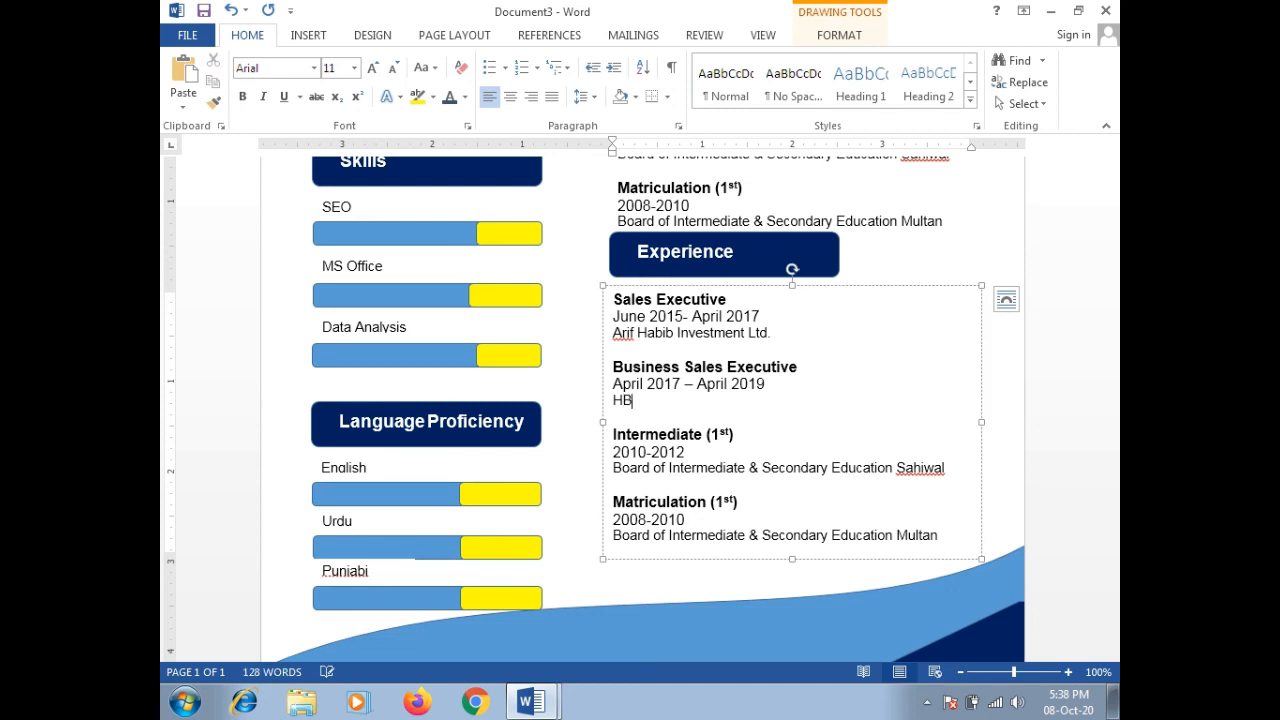
pyautogui.write('L, Lahore')
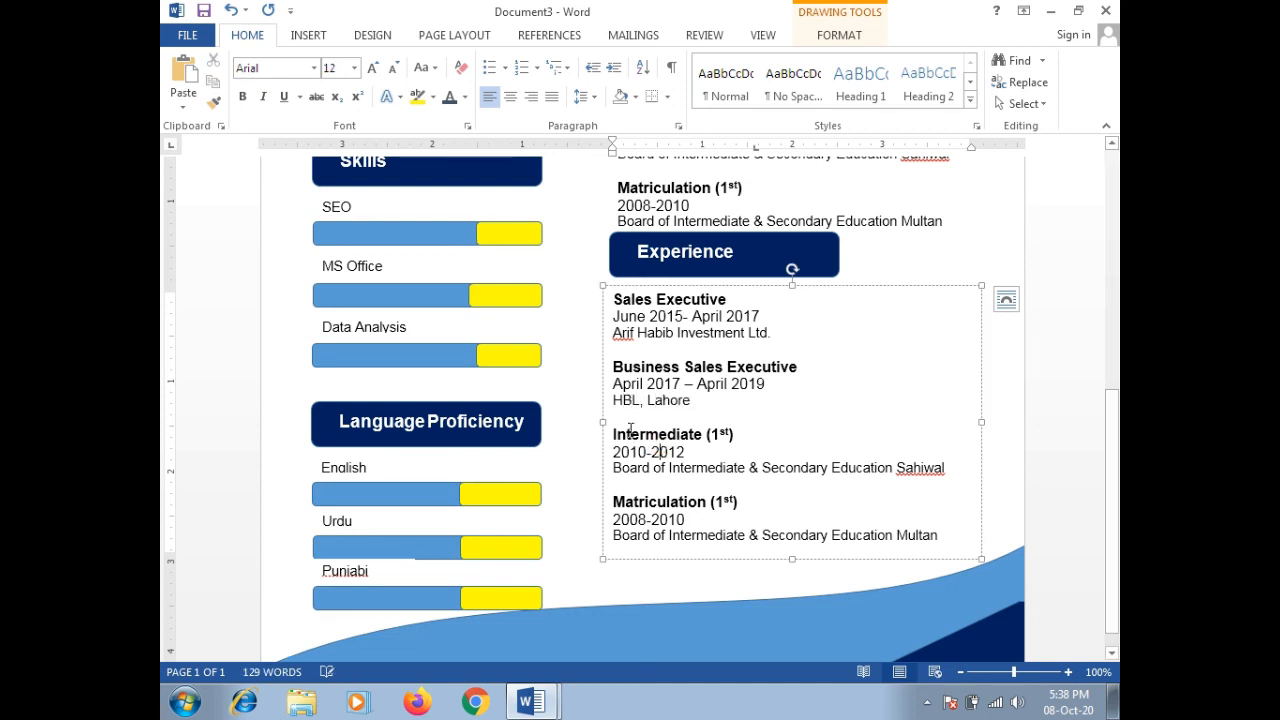
pyautogui.click(811, 383)
# Step: Paste the Business Sales Executive entry over the Intermediate and Matriculation entries
pyautogui.moveTo(612, 367); pyautogui.dragTo(692, 402)
pyautogui.hotkey('ctrl', 'c')
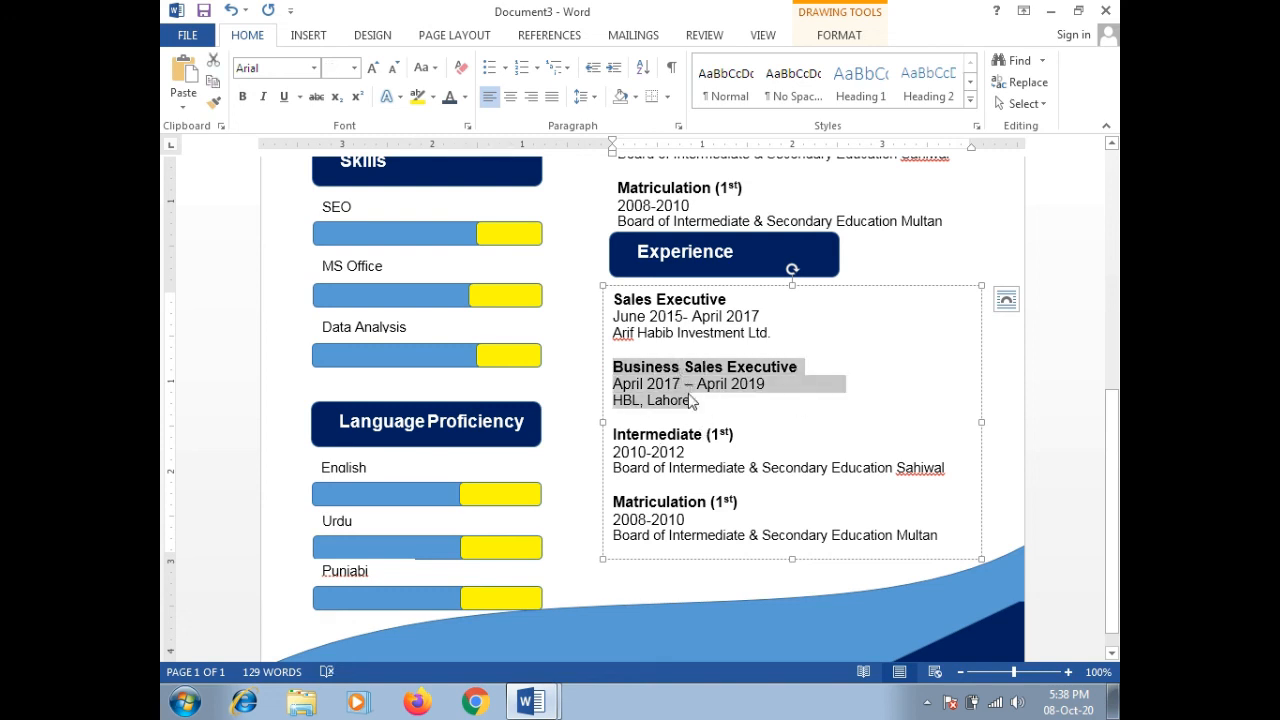
pyautogui.moveTo(612, 434); pyautogui.dragTo(940, 472)
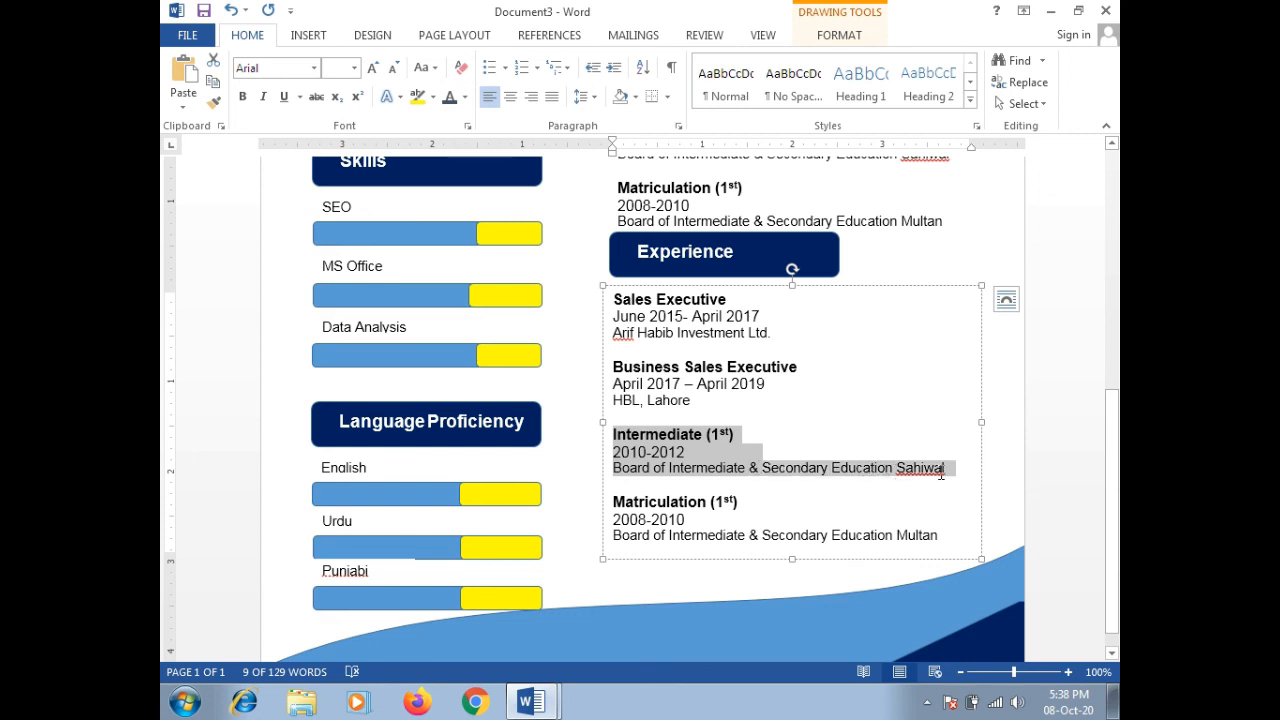
pyautogui.hotkey('ctrl', 'v')
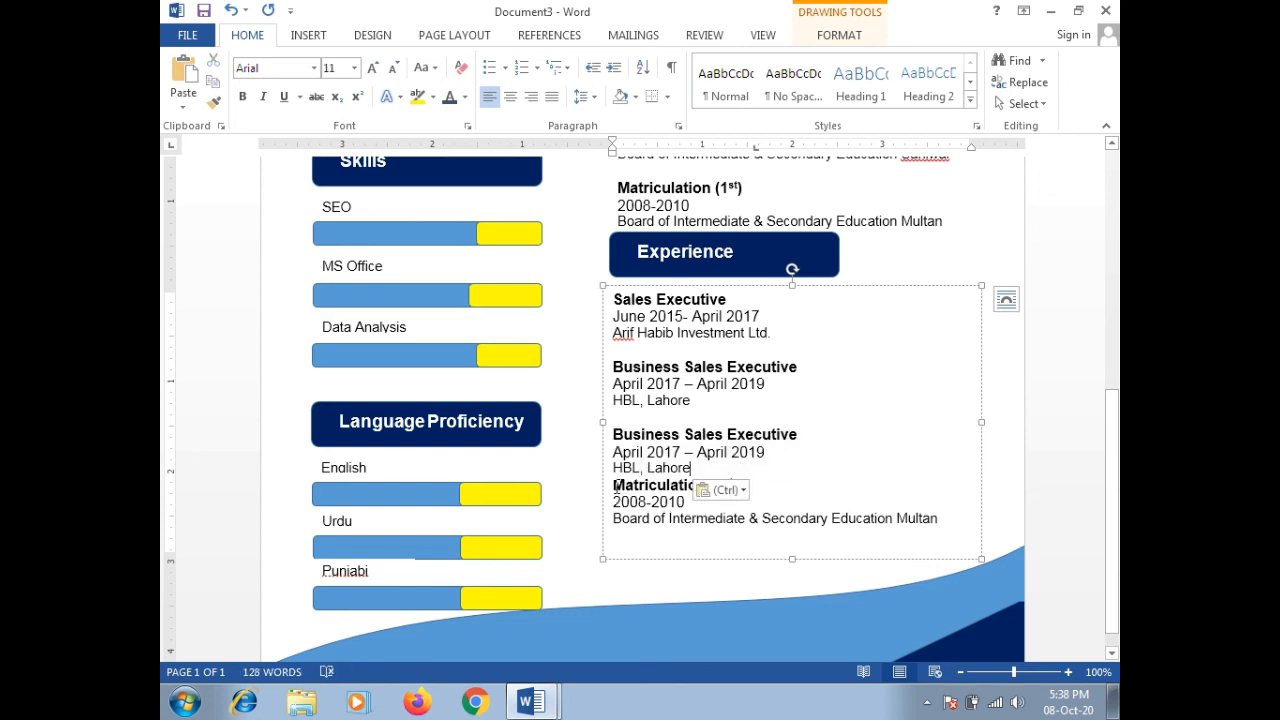
pyautogui.moveTo(615, 486); pyautogui.dragTo(956, 514)
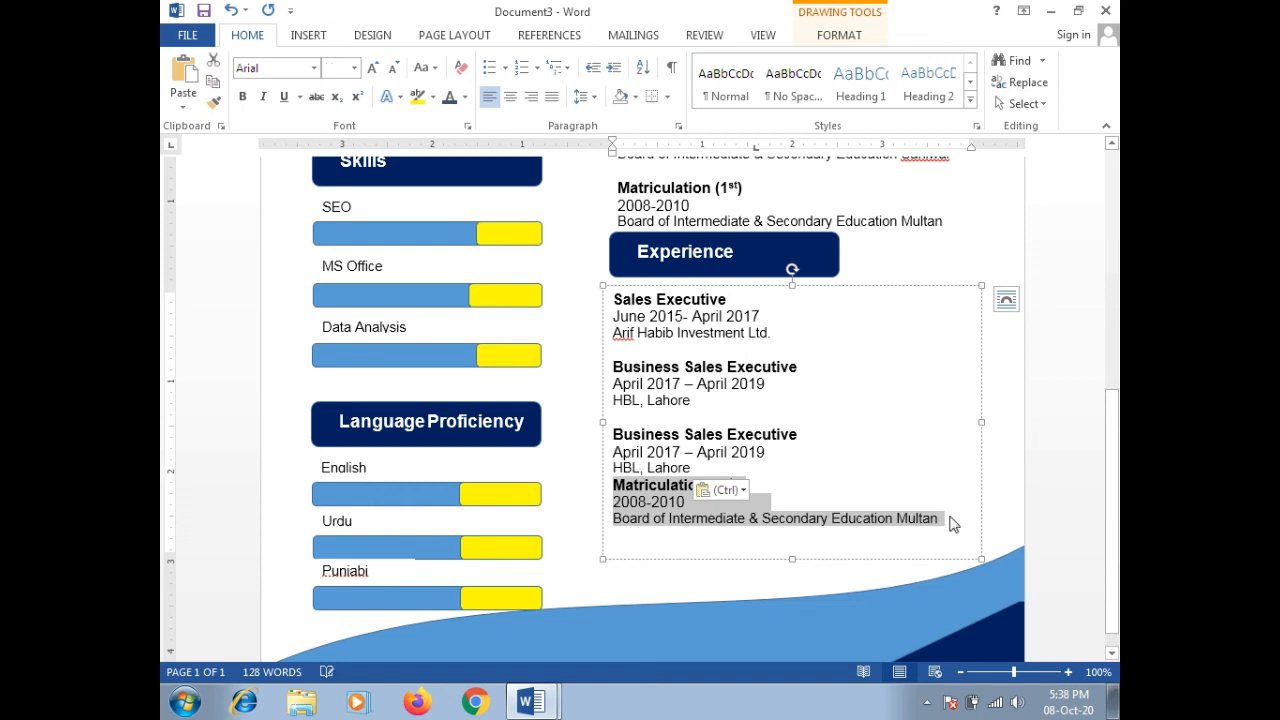
pyautogui.hotkey('ctrl', 'v')
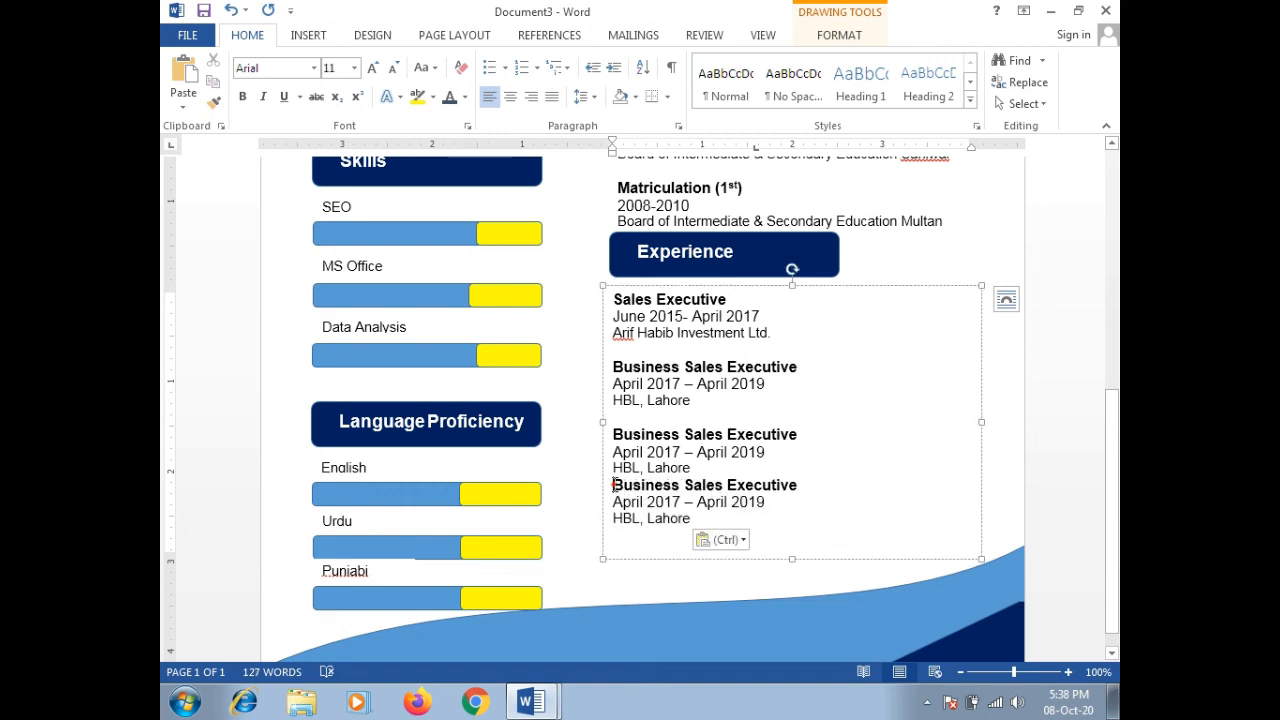
pyautogui.press('Return')
pyautogui.click(876, 442)
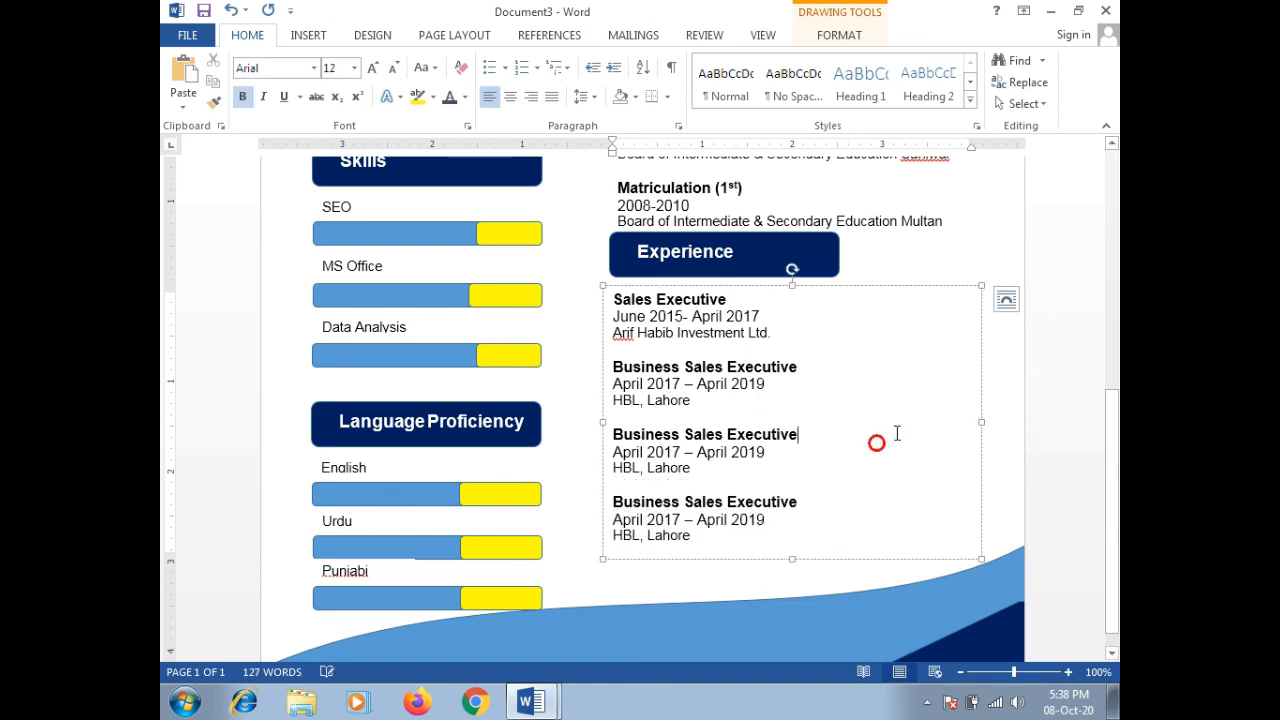
pyautogui.hotkey('ctrl', 'Home')
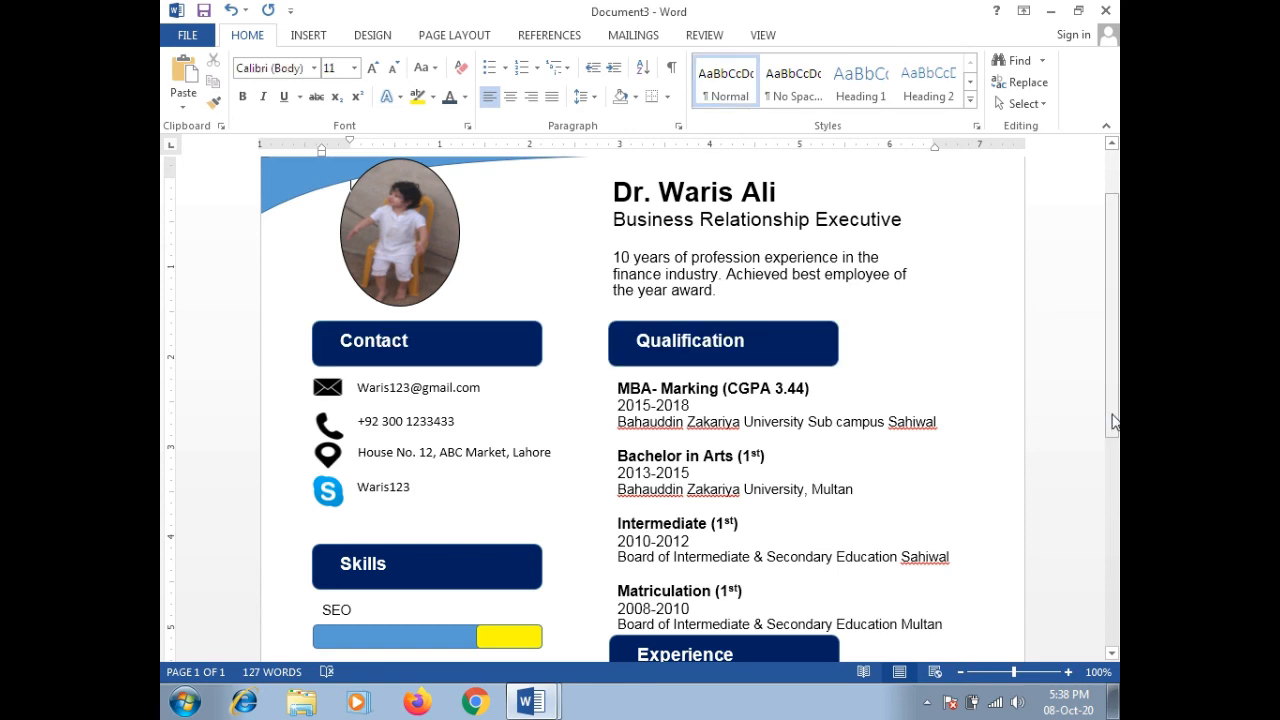
# Step: Zoom out to 60% and scroll to show the Contact, Skills, Qualification and Experience sections
pyautogui.moveTo(1114, 422); pyautogui.dragTo(1116, 535)
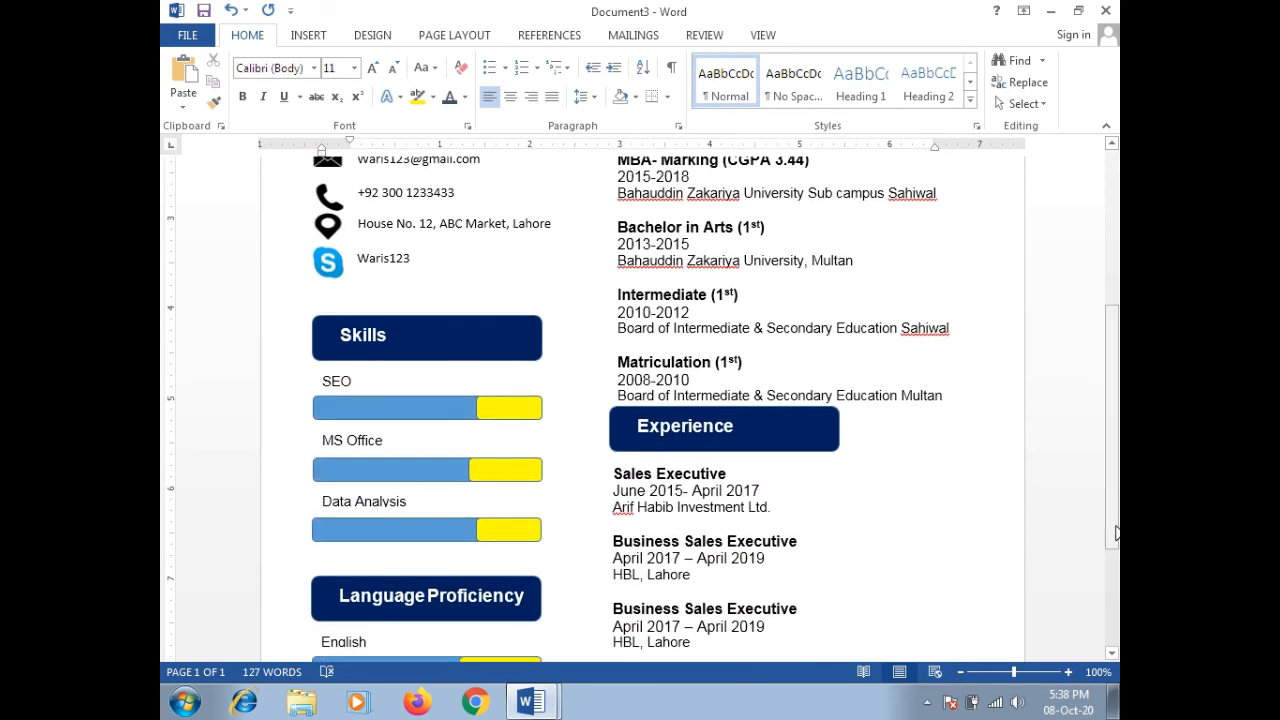
pyautogui.click(961, 672)
pyautogui.click(961, 672)
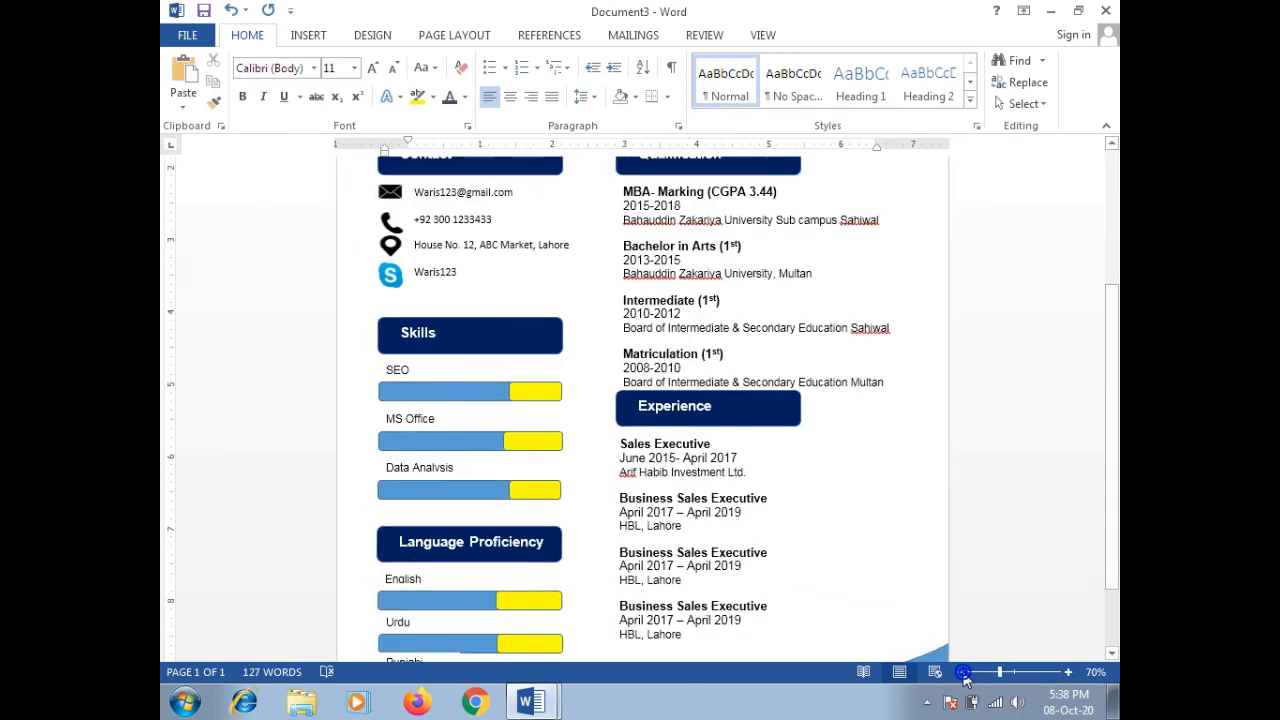
pyautogui.click(961, 672)
pyautogui.click(961, 672)
pyautogui.moveTo(1110, 512)
pyautogui.mouseDown()
pyautogui.moveTo(1110, 418)
pyautogui.moveTo(1115, 555)
pyautogui.moveTo(1116, 428)
pyautogui.moveTo(1115, 510)
pyautogui.mouseUp()
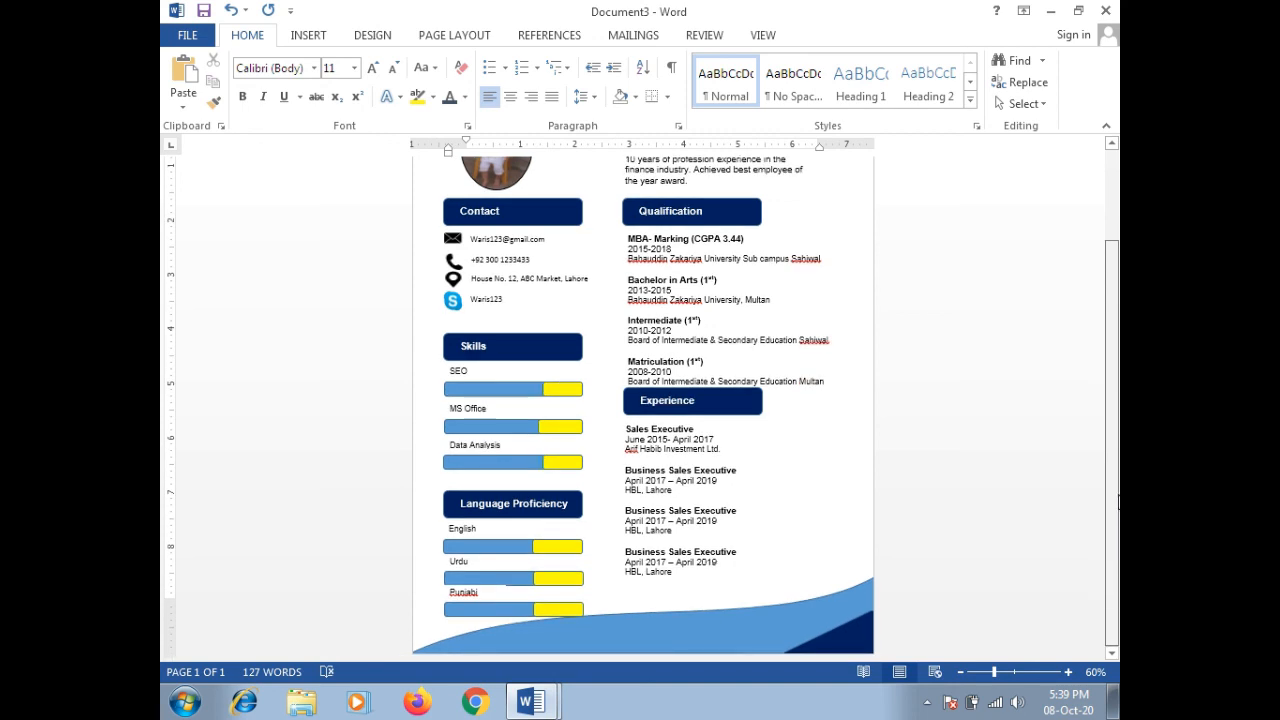
pyautogui.moveTo(1117, 504)
pyautogui.mouseDown()
pyautogui.moveTo(1116, 416)
pyautogui.moveTo(1118, 527)
pyautogui.mouseUp()
pyautogui.moveTo(1117, 516)
pyautogui.mouseDown()
pyautogui.moveTo(1116, 443)
pyautogui.moveTo(1118, 522)
pyautogui.mouseUp()
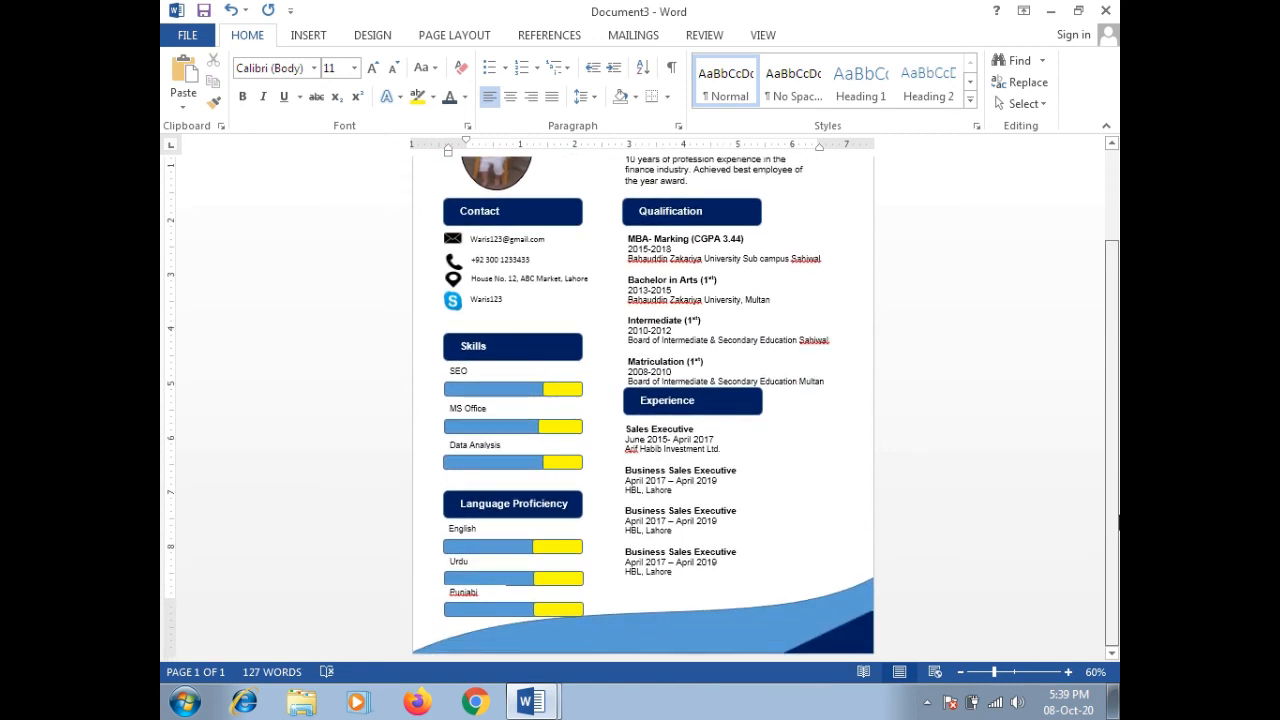